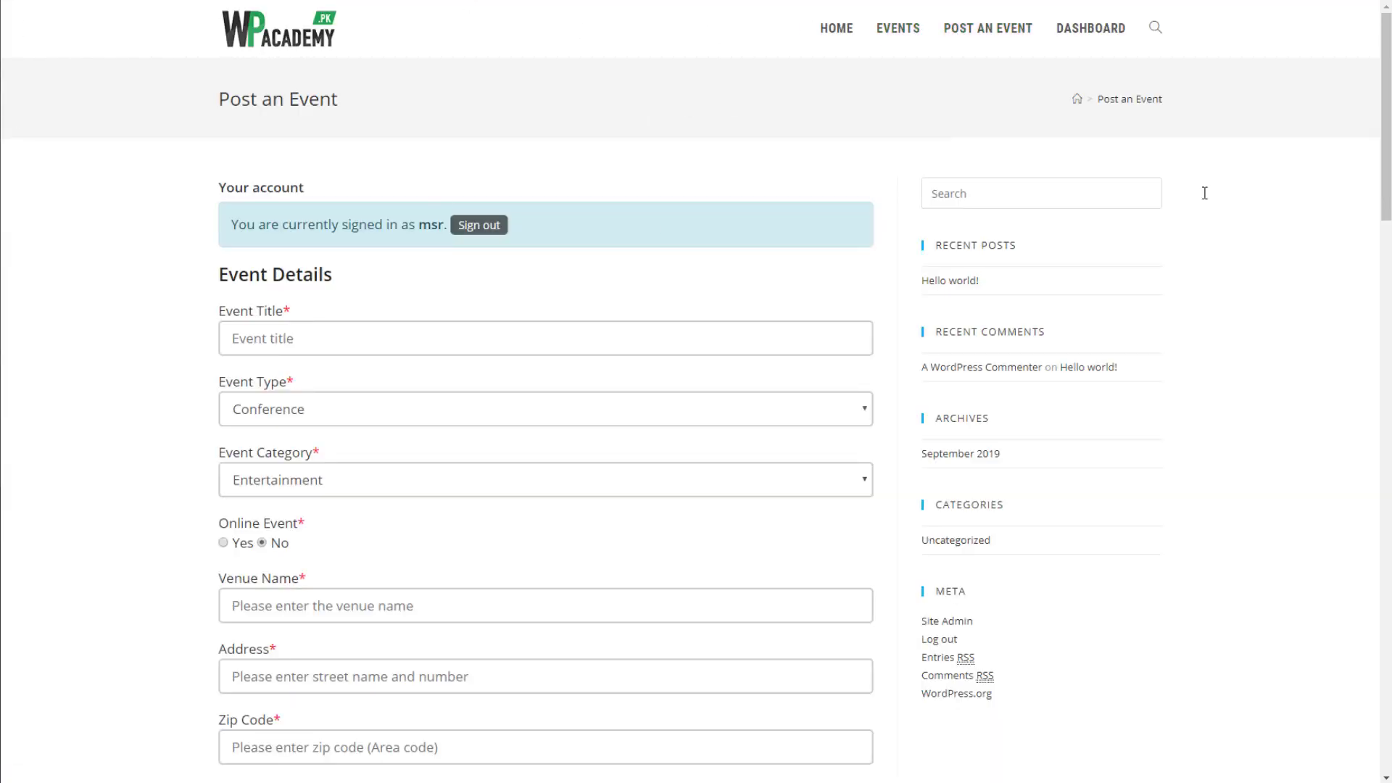
Step: Open the event website's Home page to review its current layout, and return to the WordPress admin
mouse_move(1383, 96)
left_mouse_down()
mouse_move(1389, 634)
mouse_move(1388, 87)
left_mouse_up()
left_click(858, 29)
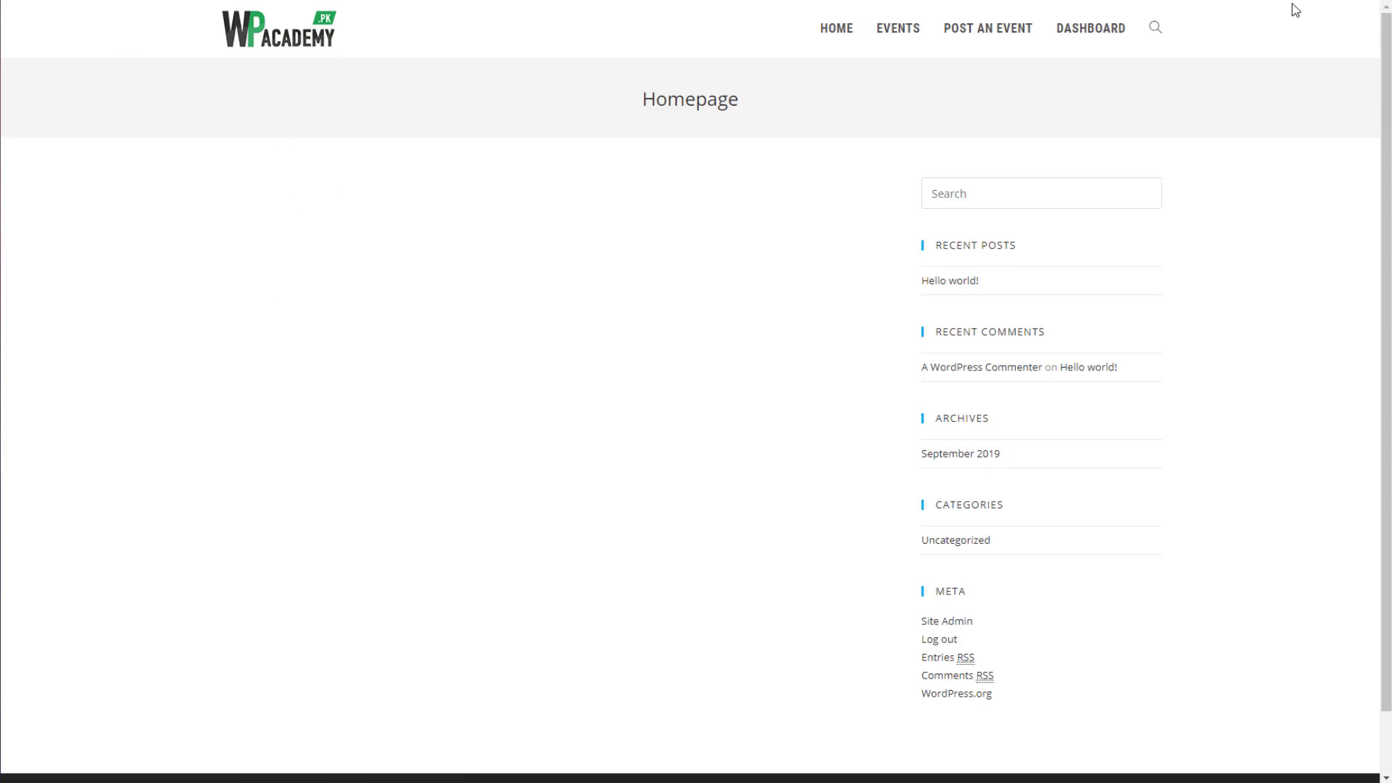
scroll(1377, 522, "down", 2)
scroll(1377, 522, "up", 2)
left_click(97, 0)
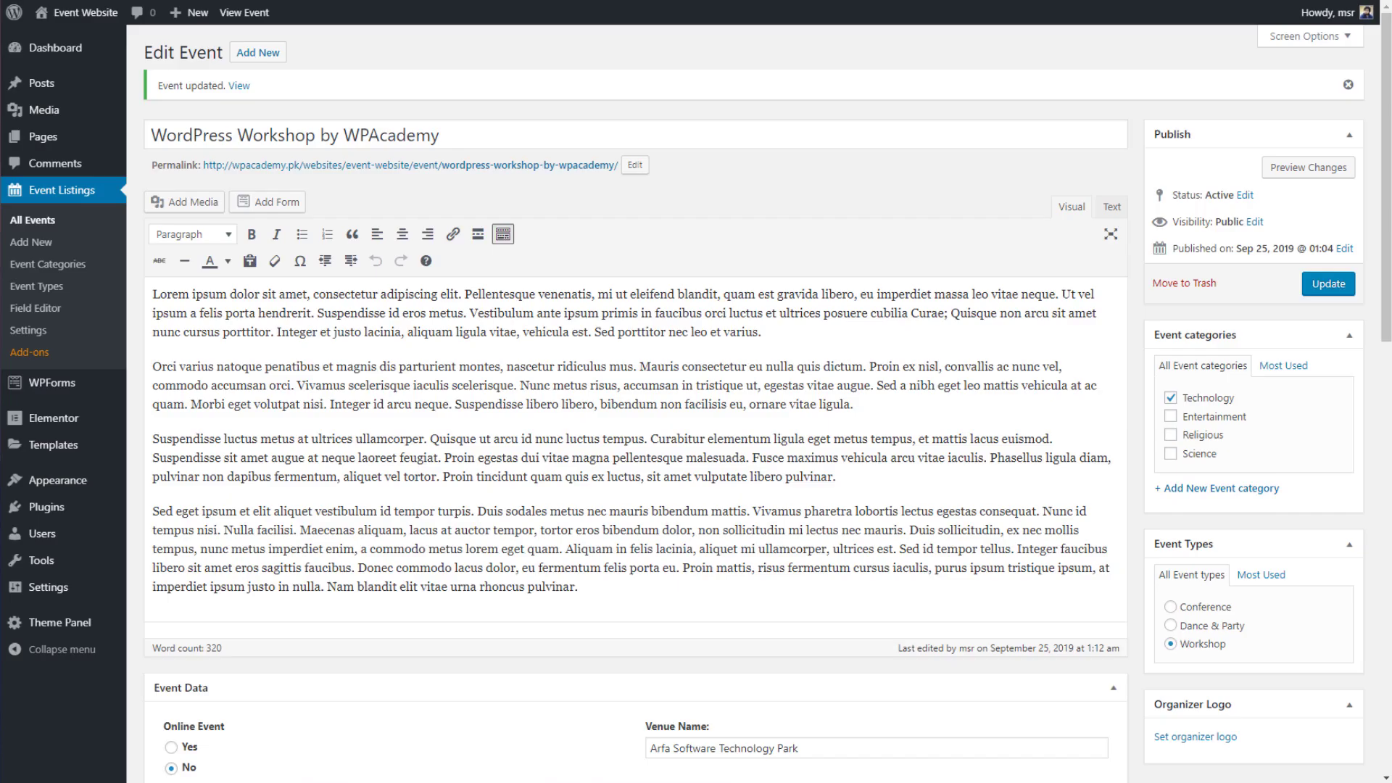
mouse_move(107, 426)
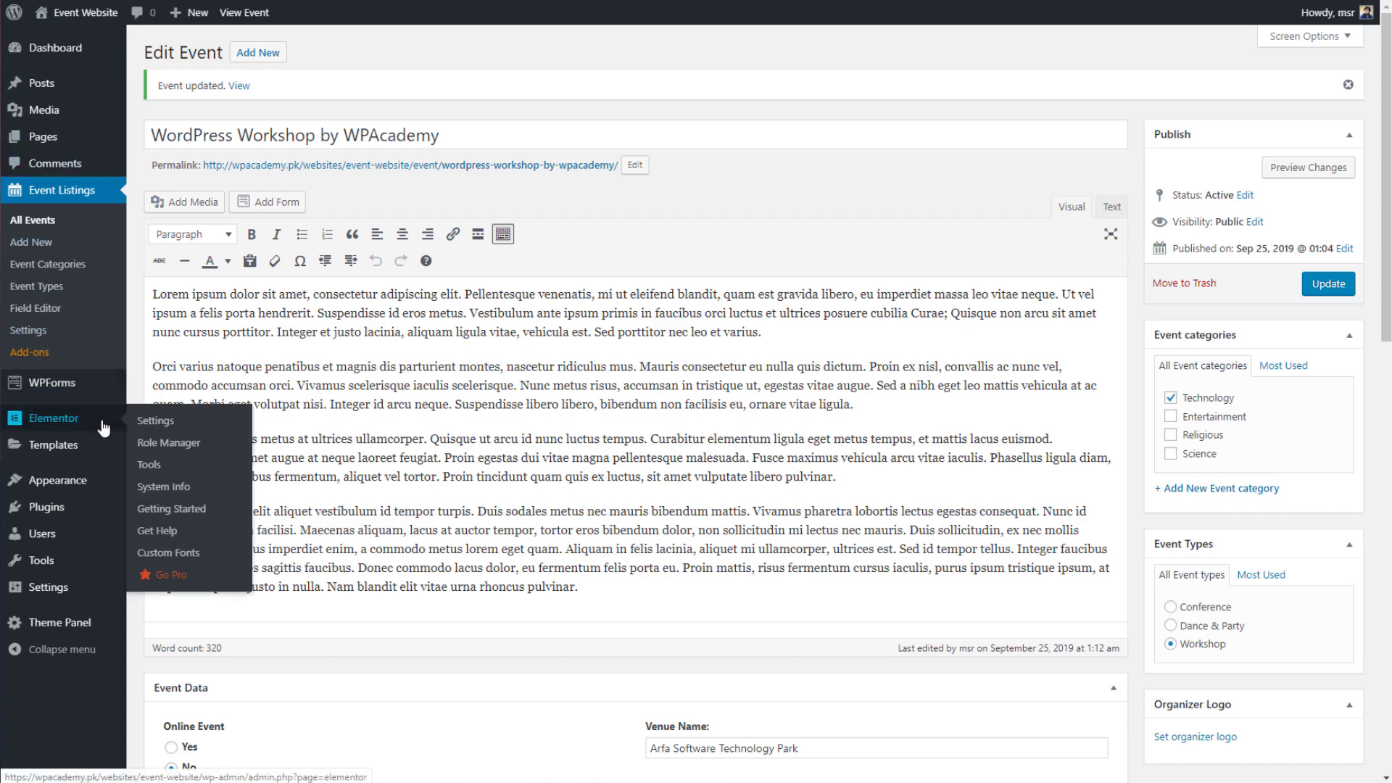
left_click_drag(440, 135, 435, 135)
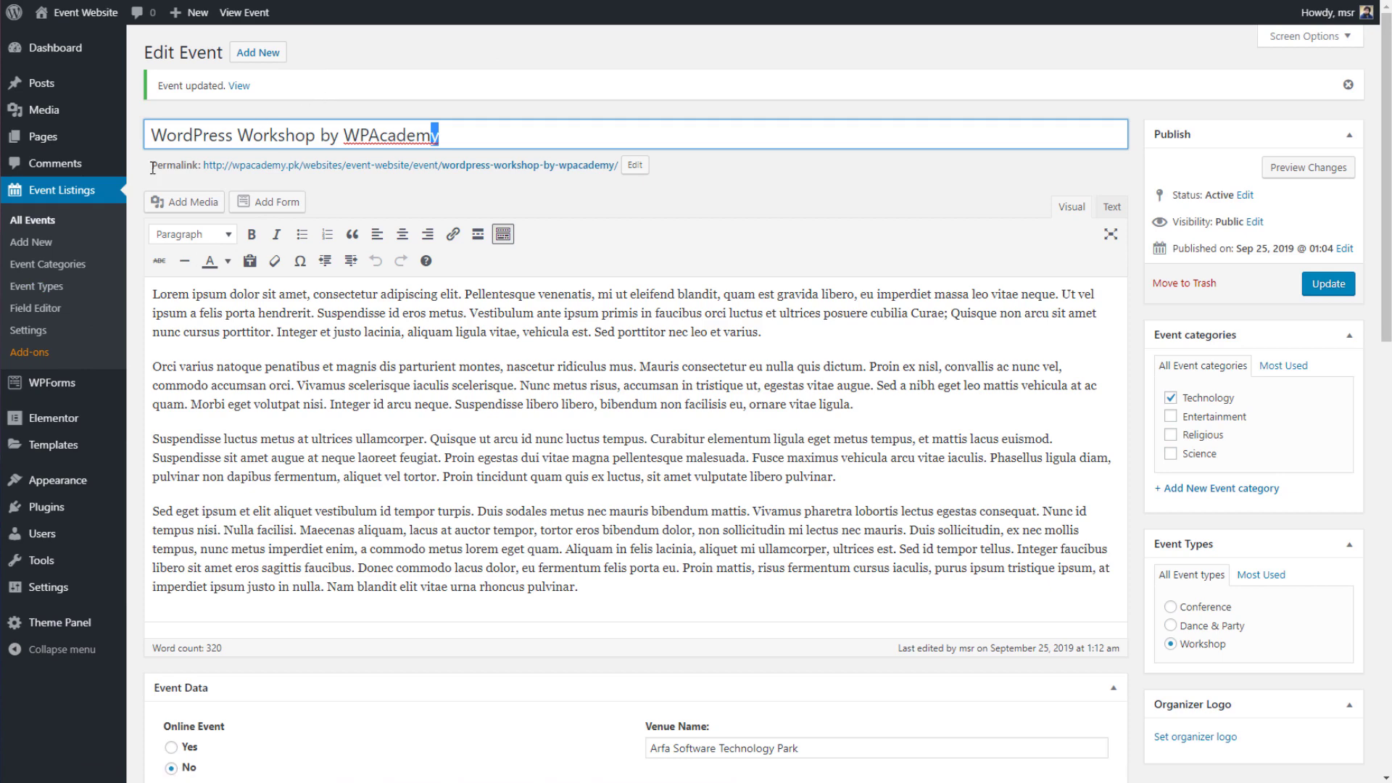
mouse_move(114, 427)
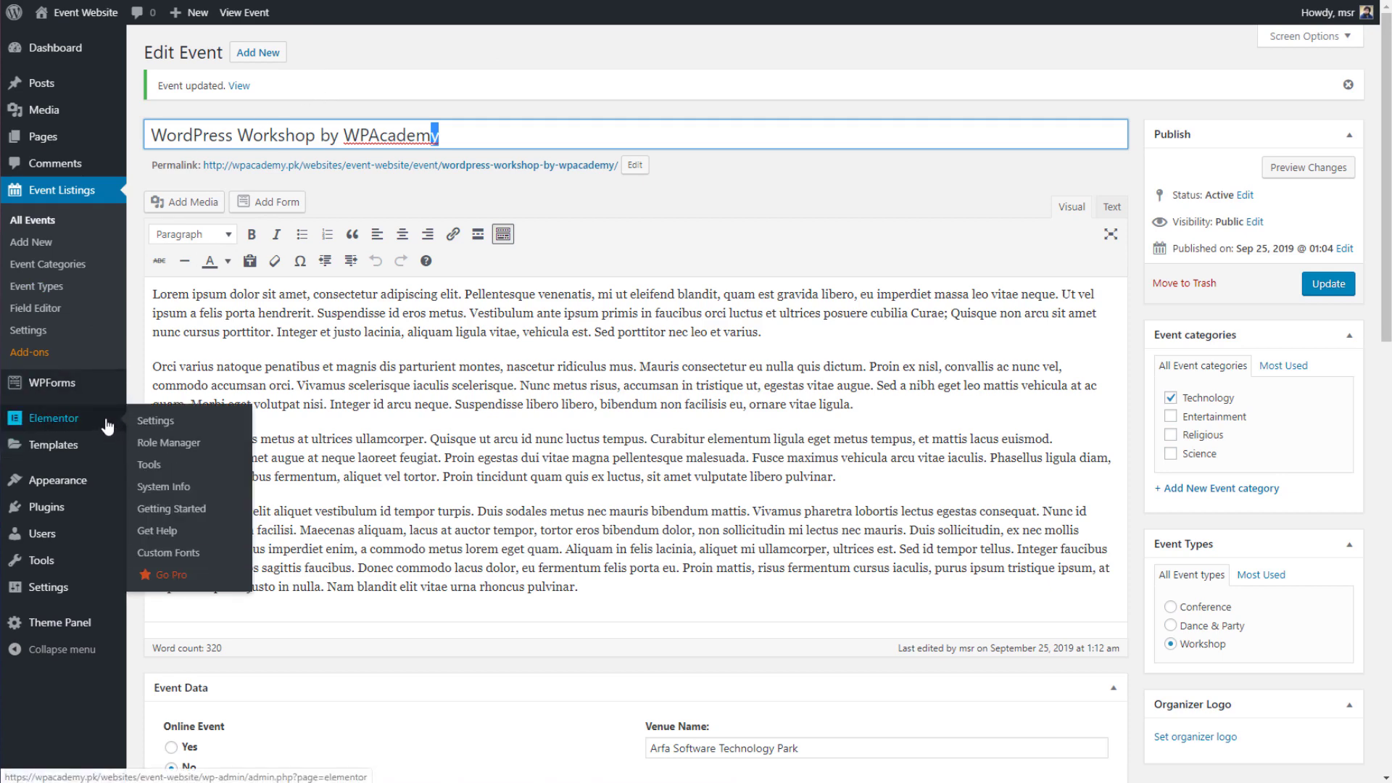
mouse_move(113, 394)
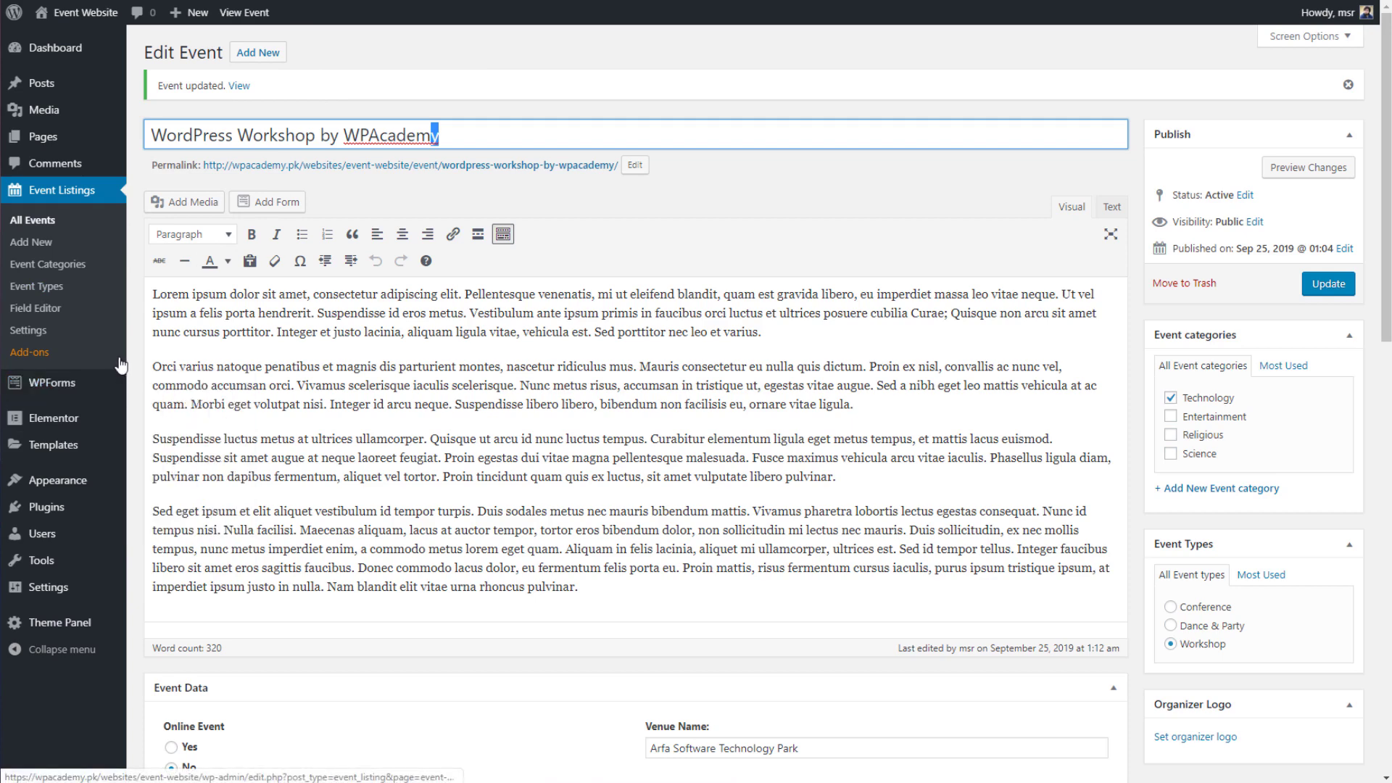
Step: Open the front page named Homepage for editing from the site's list of pages
left_click(108, 149)
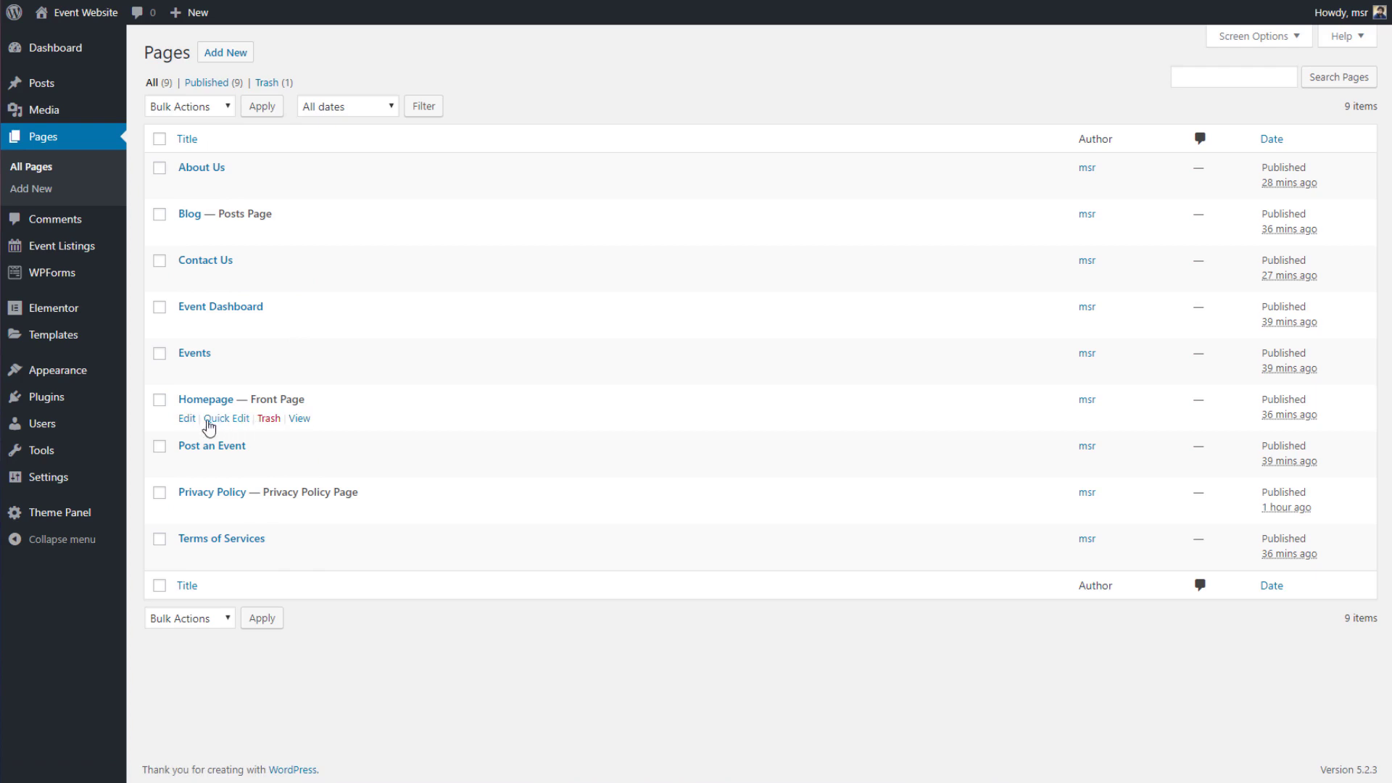
right_click(187, 419)
left_click(219, 428)
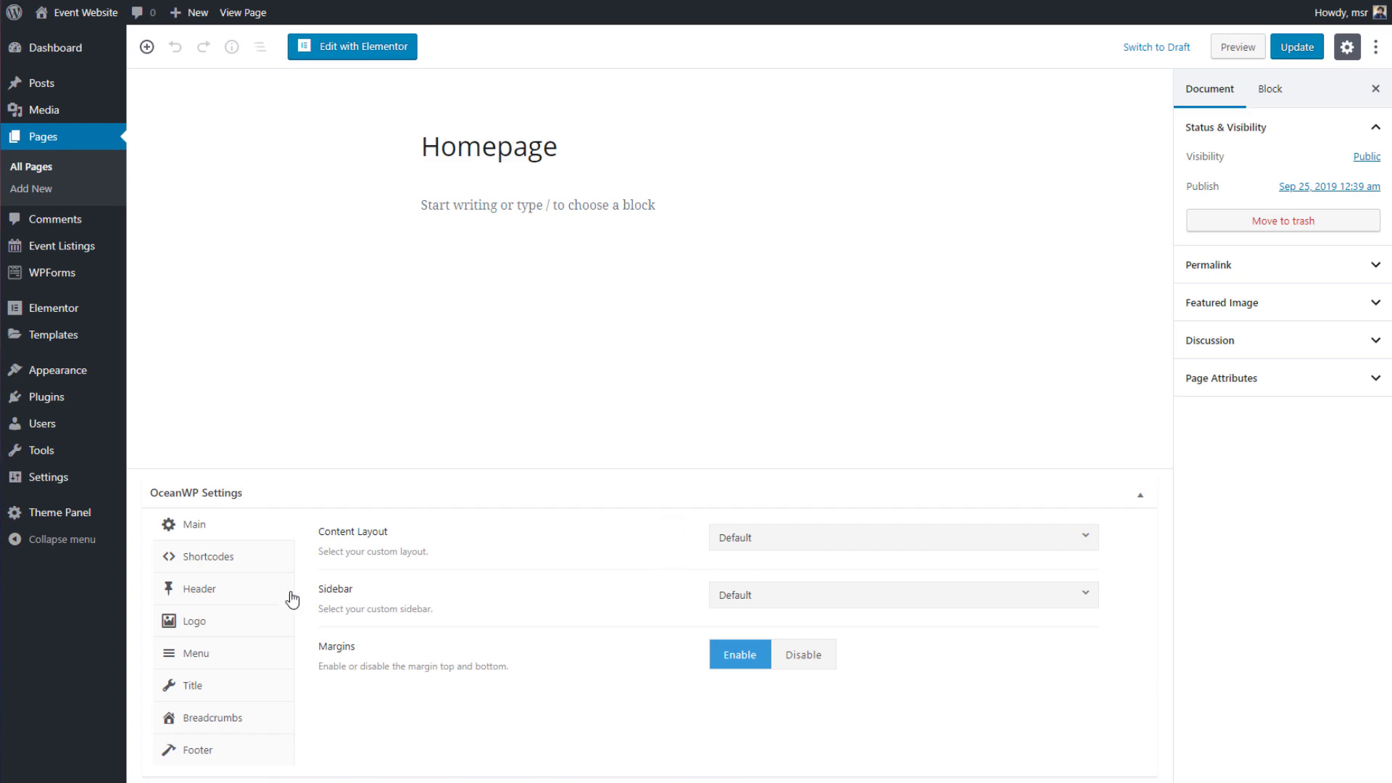
Step: In the Homepage's OceanWP settings, set the content layout to 100% Full Width and disable the margins
left_click(735, 535)
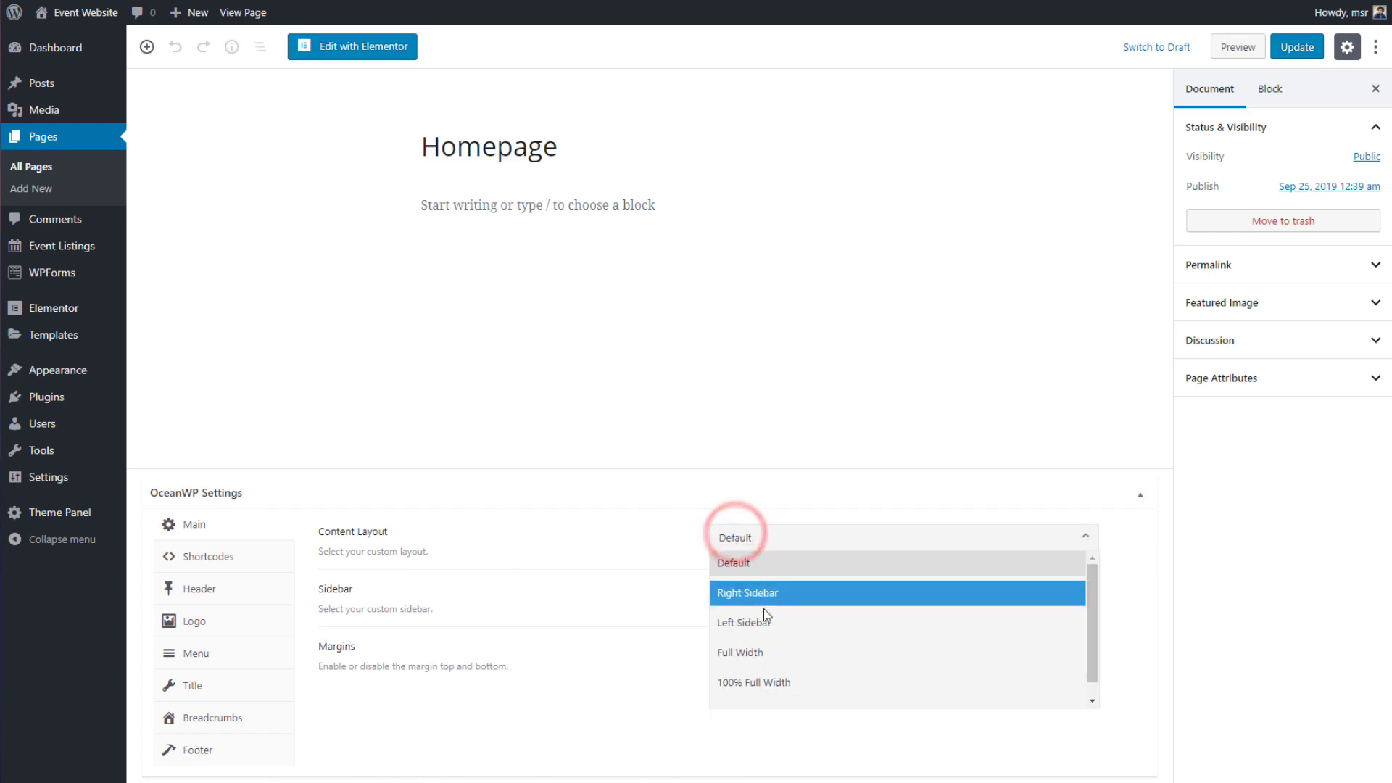
left_click(798, 682)
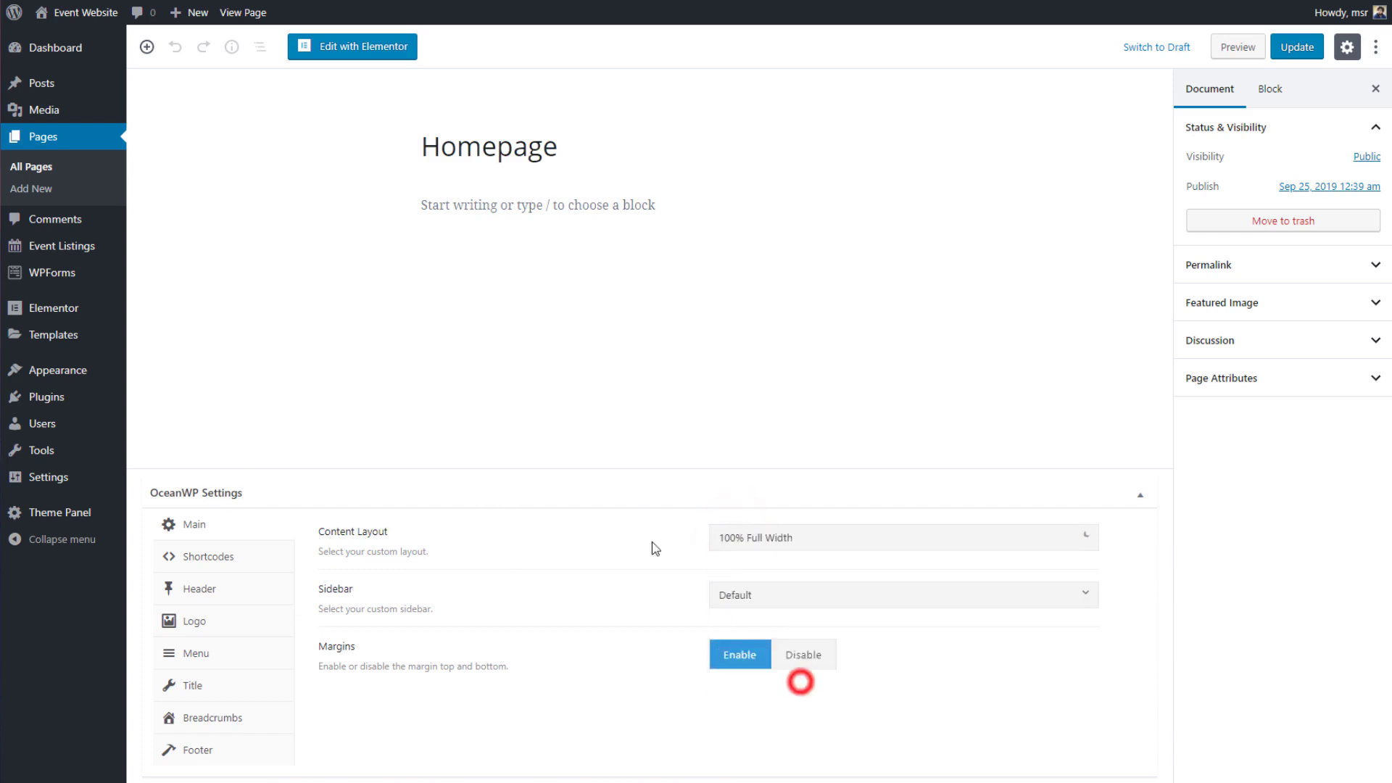
double_click(725, 595)
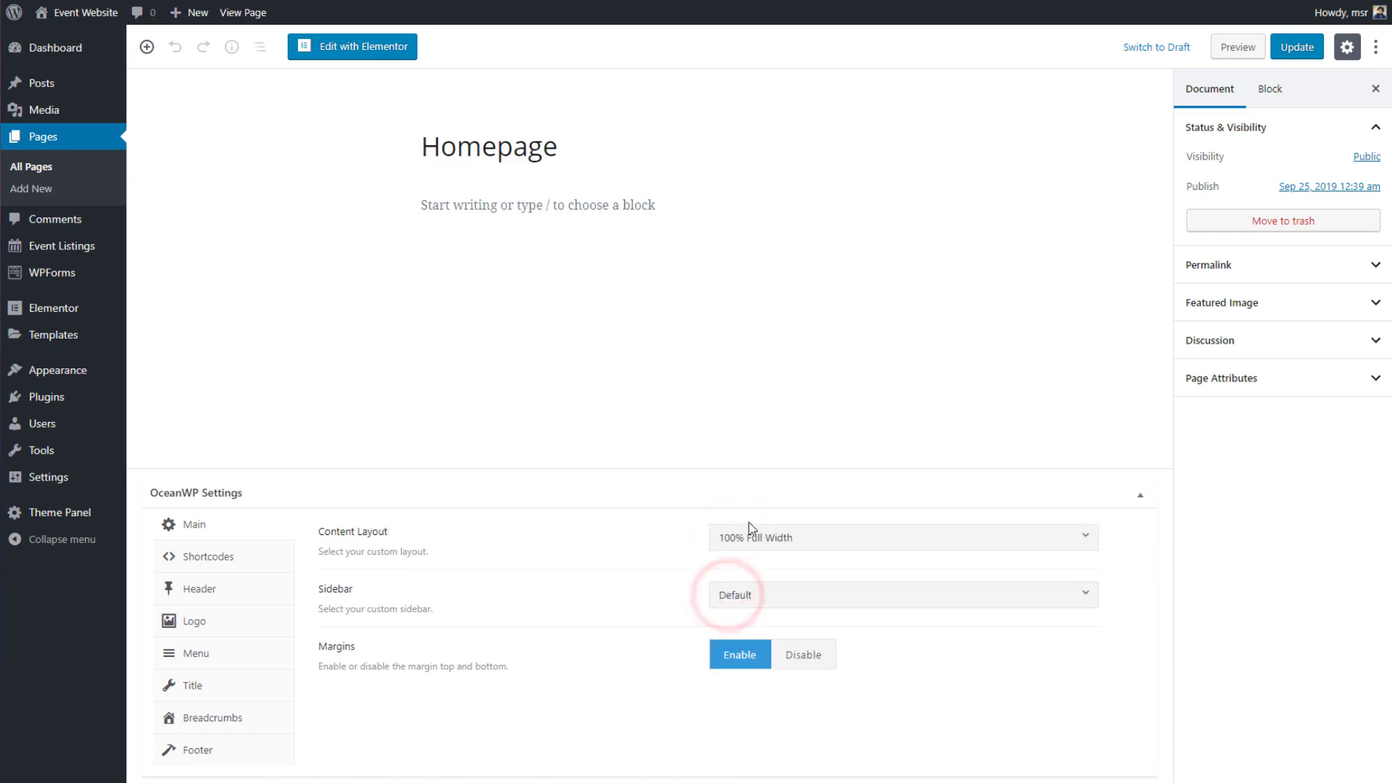
left_click(789, 658)
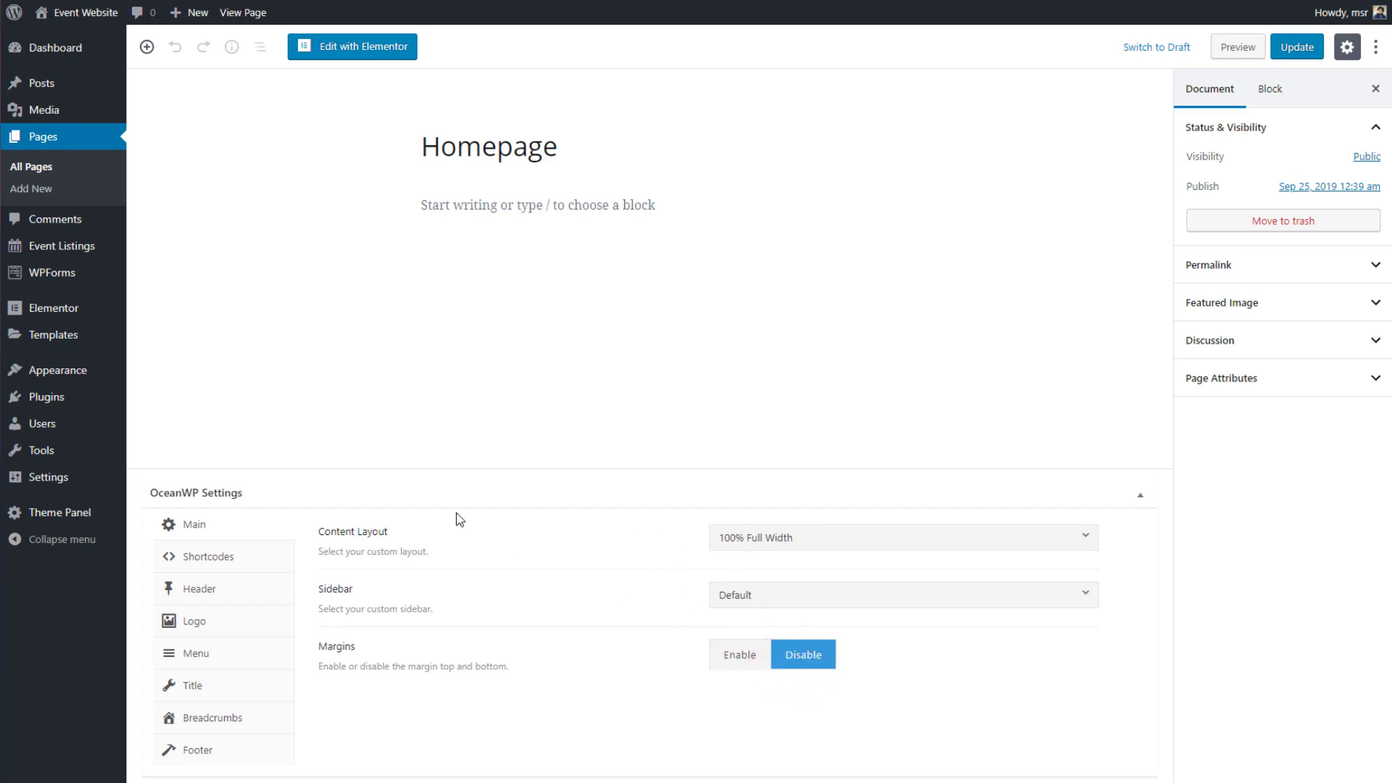
Step: Disable the display of the page title in the Homepage's OceanWP settings and update the page
left_click(240, 592)
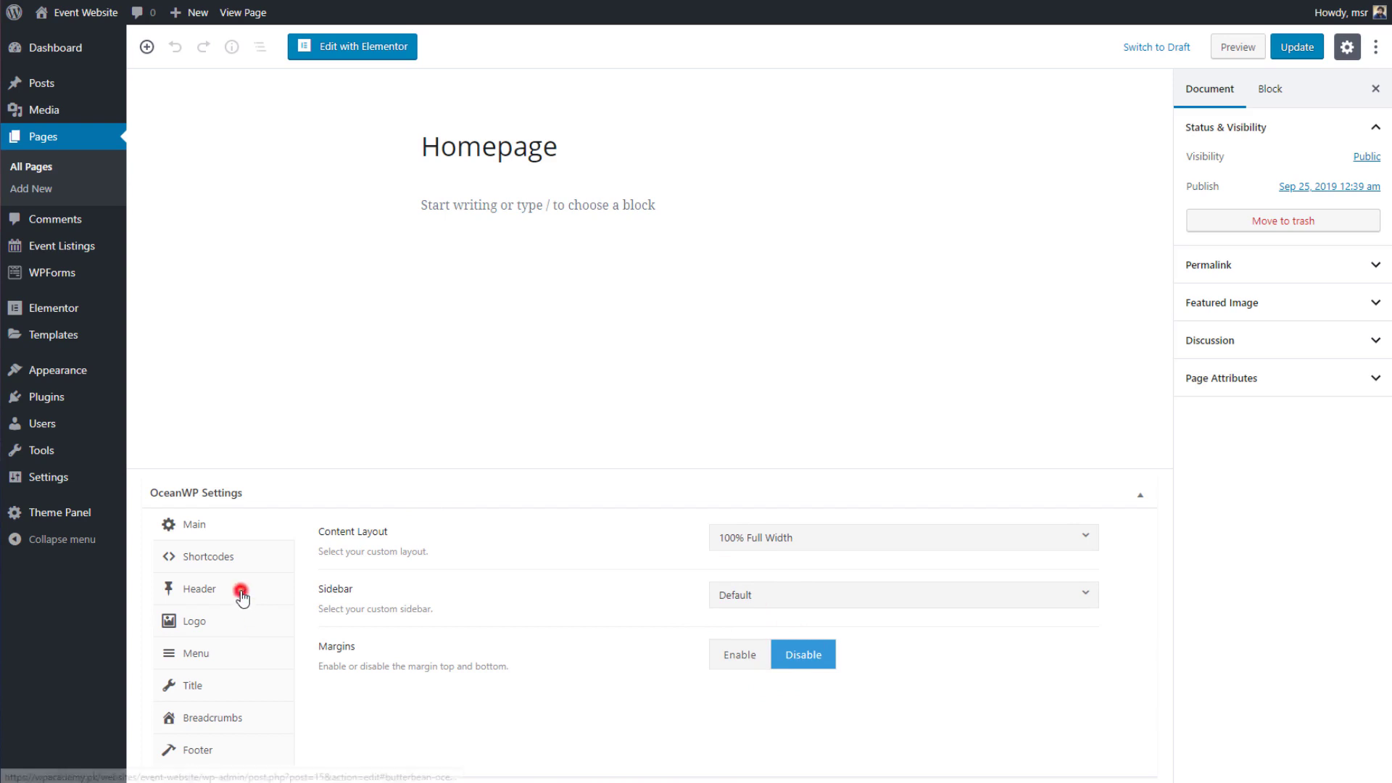
left_click(250, 681)
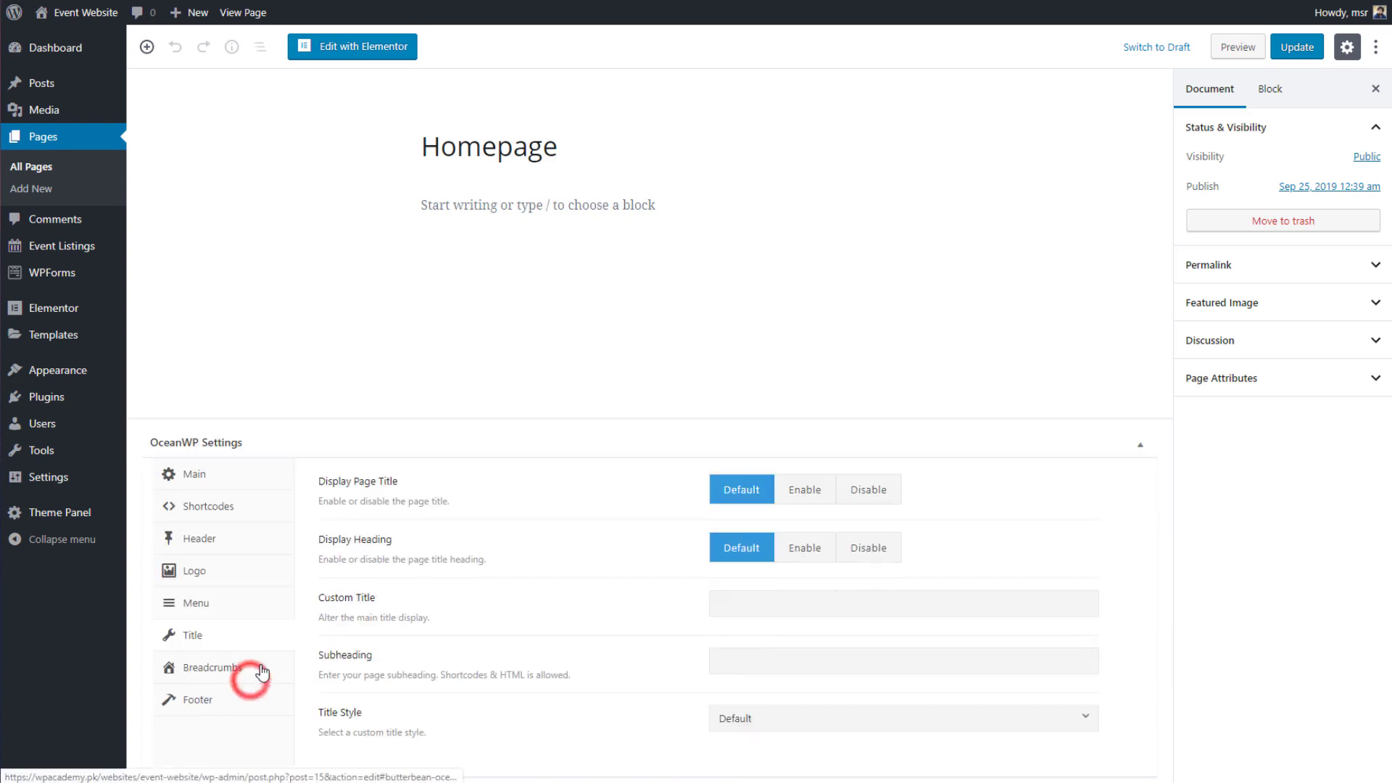
left_click(861, 495)
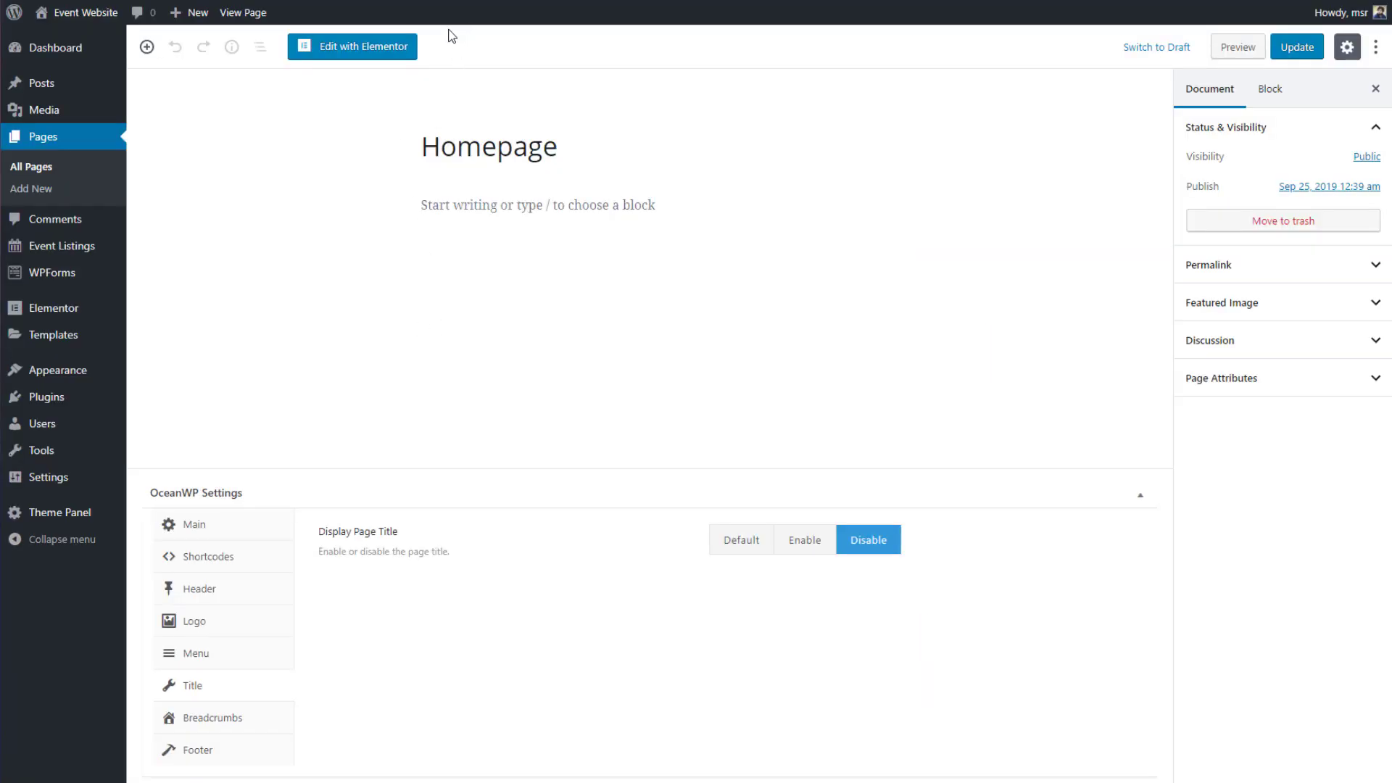
left_click(1299, 49)
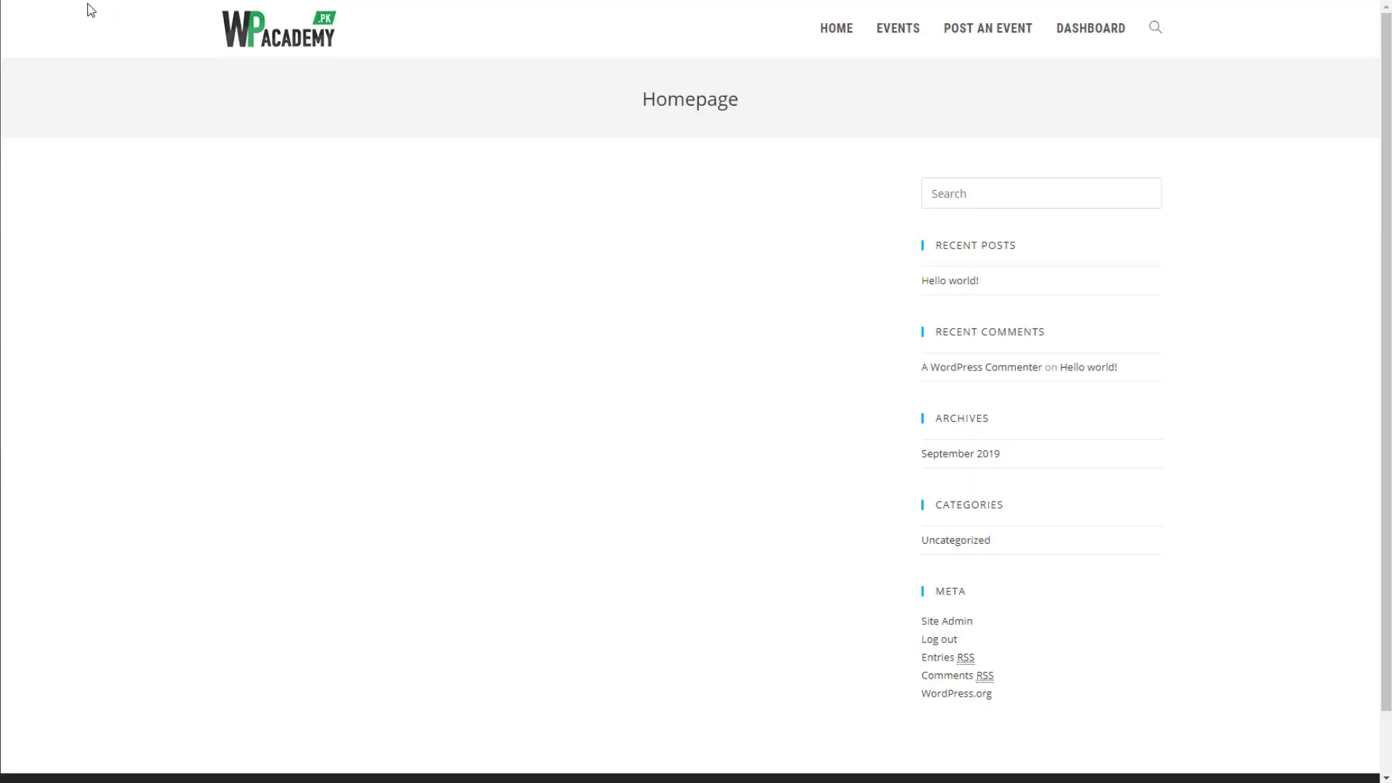
Step: Reload the live Home page to check the changes and open the Homepage for editing with Elementor
key("F5")
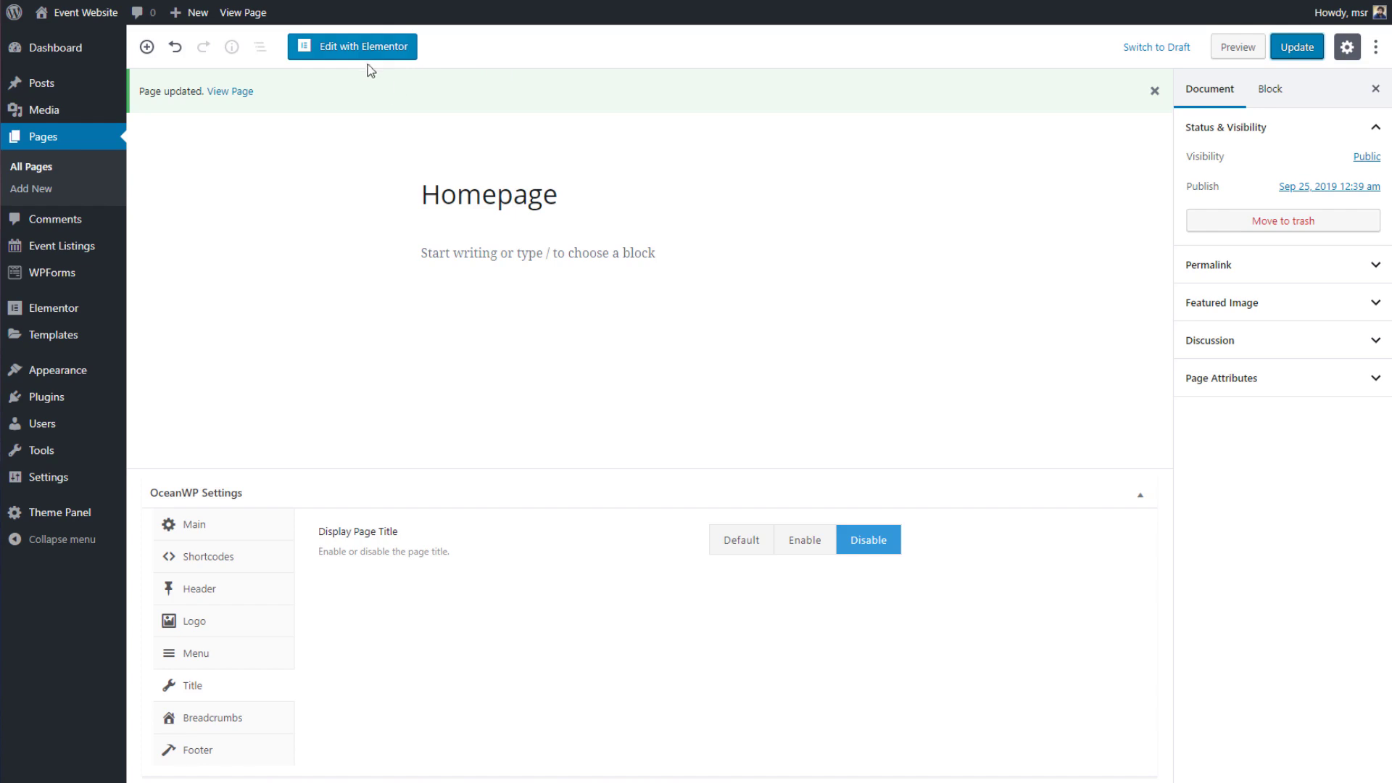
left_click(365, 48)
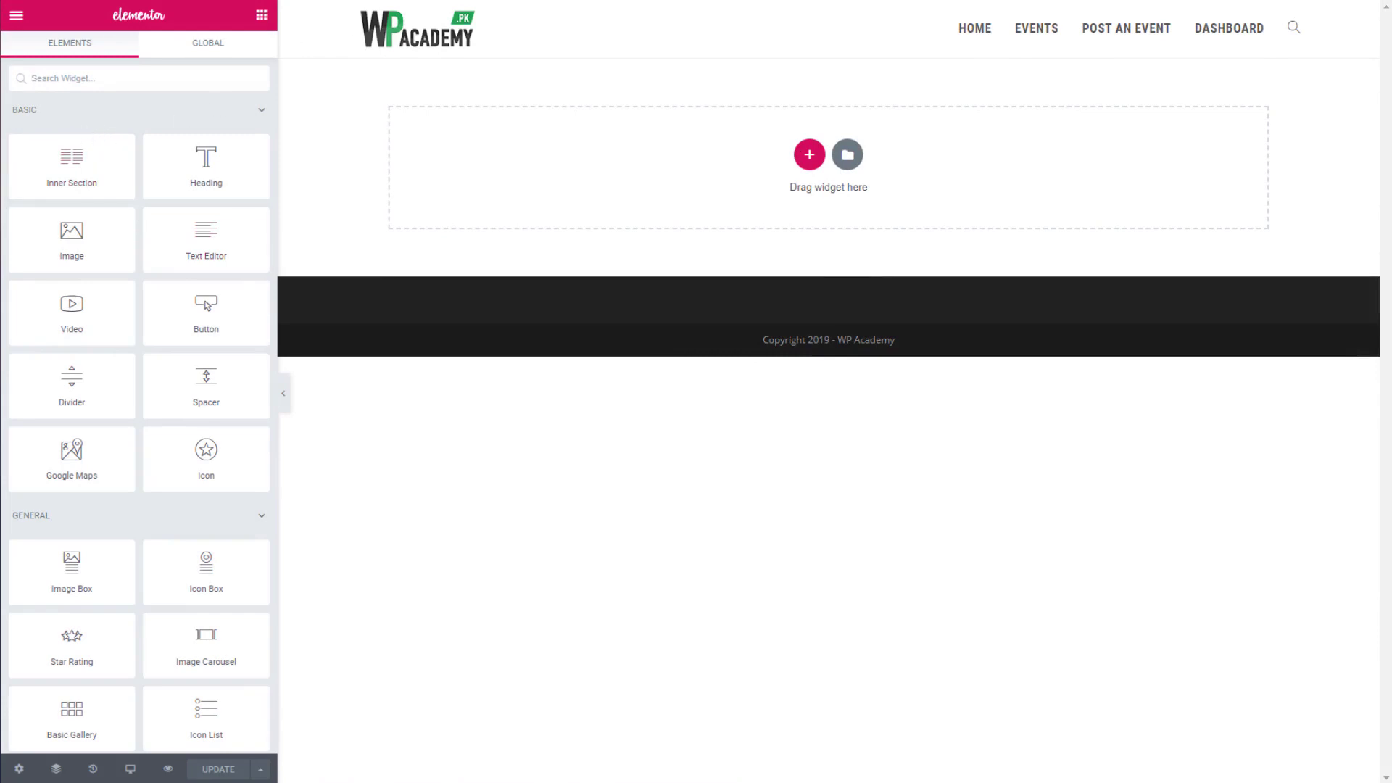
Step: Open the Eventbrite website in a new browser tab and examine its homepage layout as design inspiration
key("ctrl+t")
type("eve")
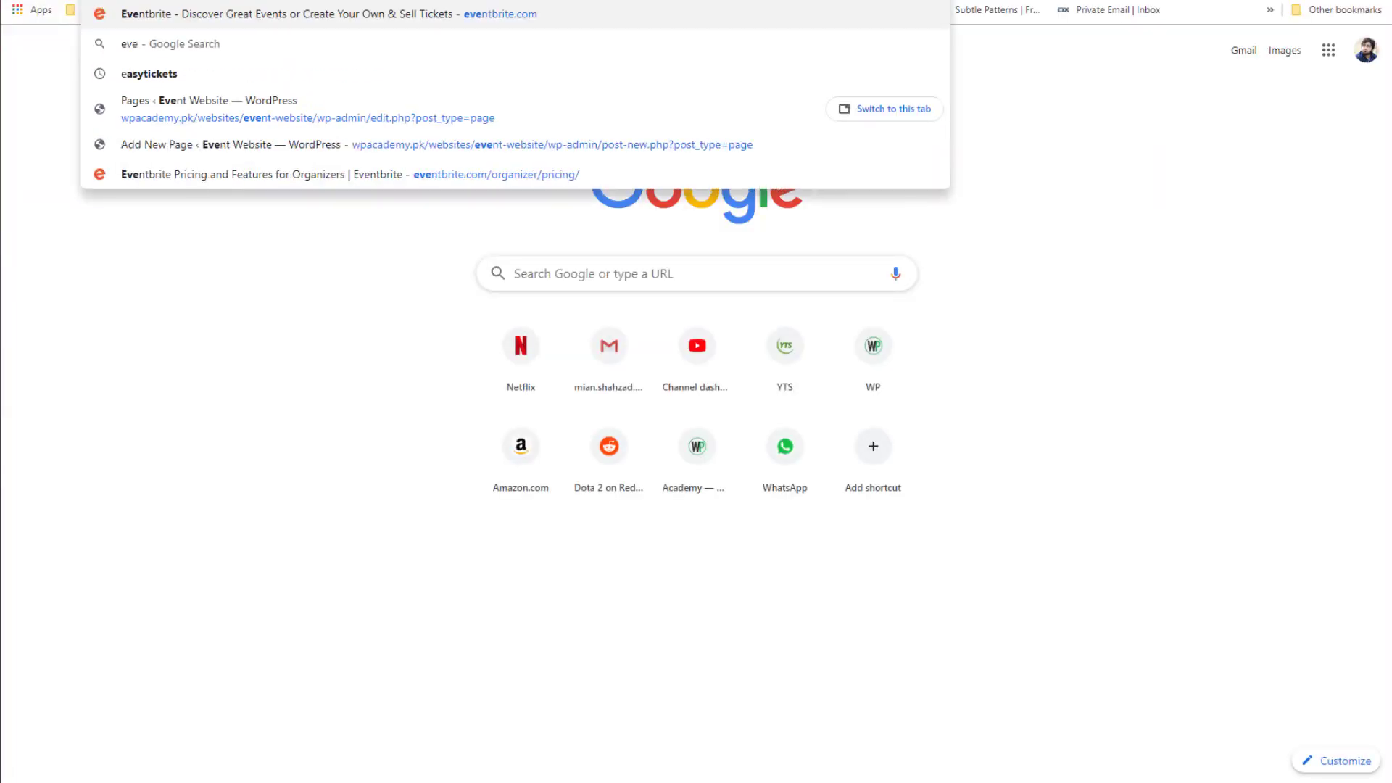
key("Return")
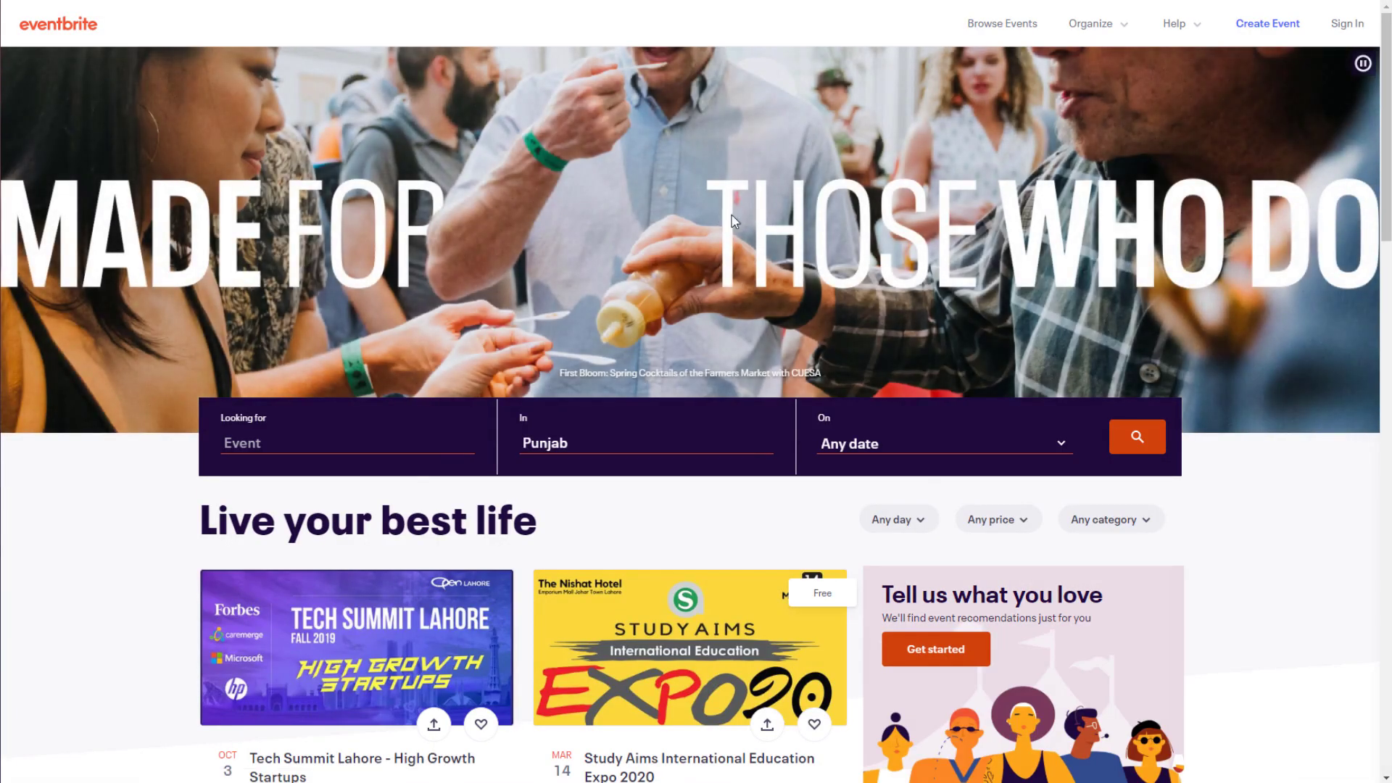
left_click_drag(1382, 92, 1385, 185)
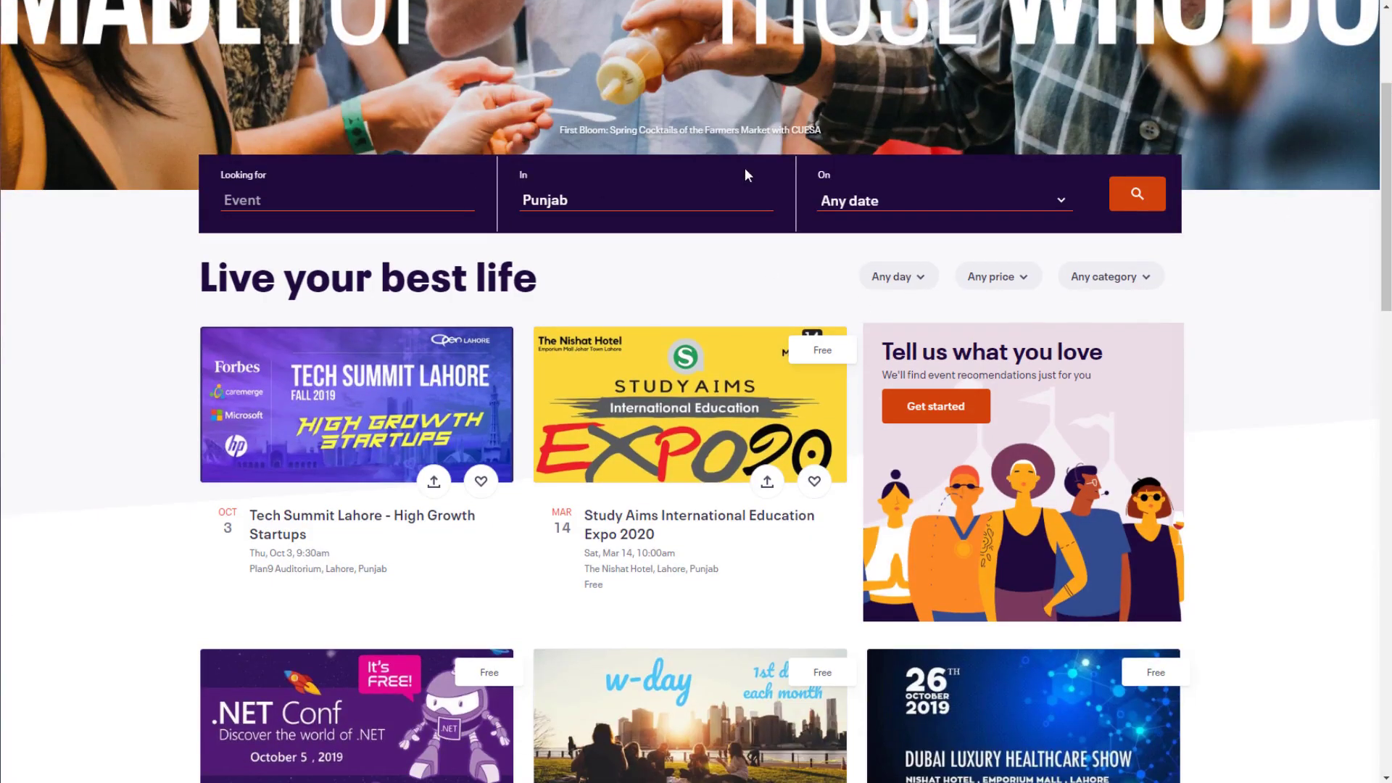
left_click(1384, 138)
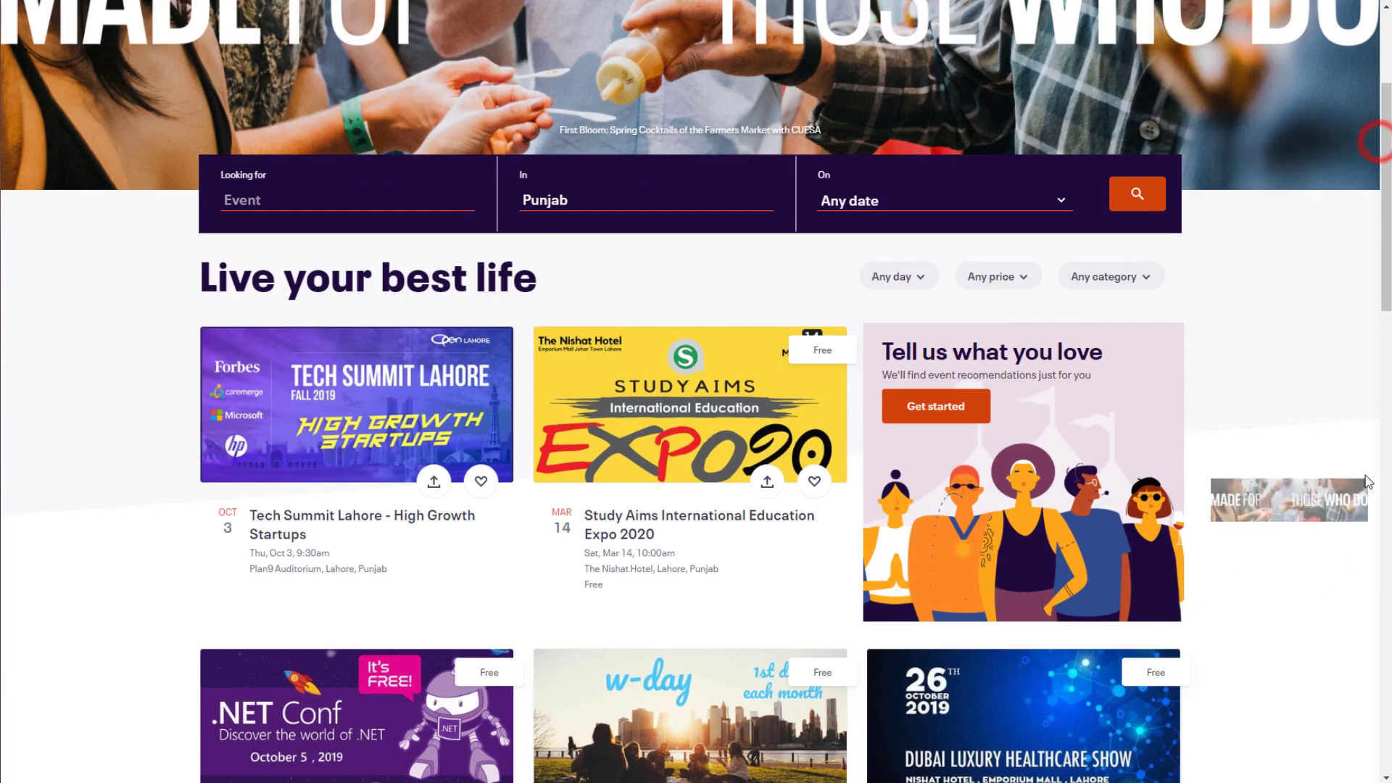
left_click_drag(1384, 138, 1384, 67)
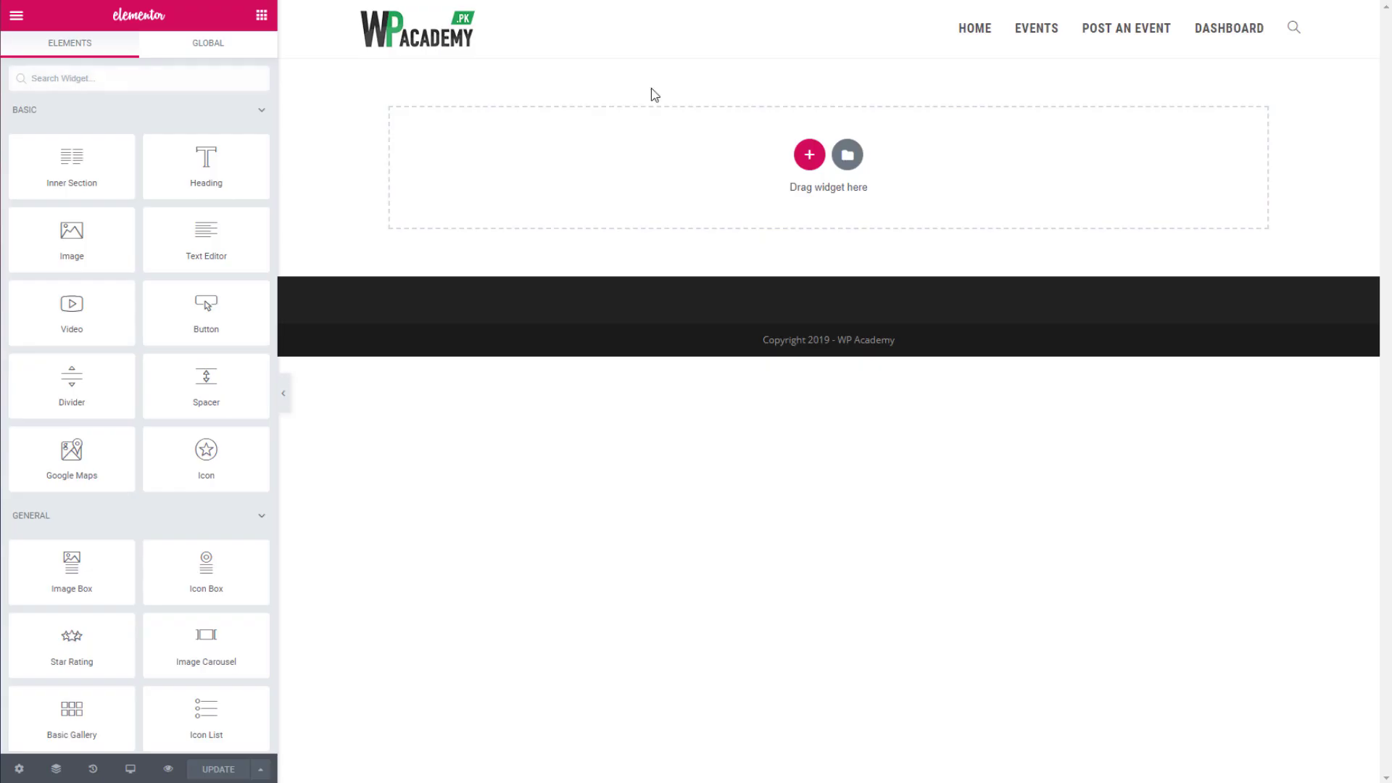
Step: Add a new single-column section to the Homepage in Elementor and dismiss the right-click tip
left_click(798, 150)
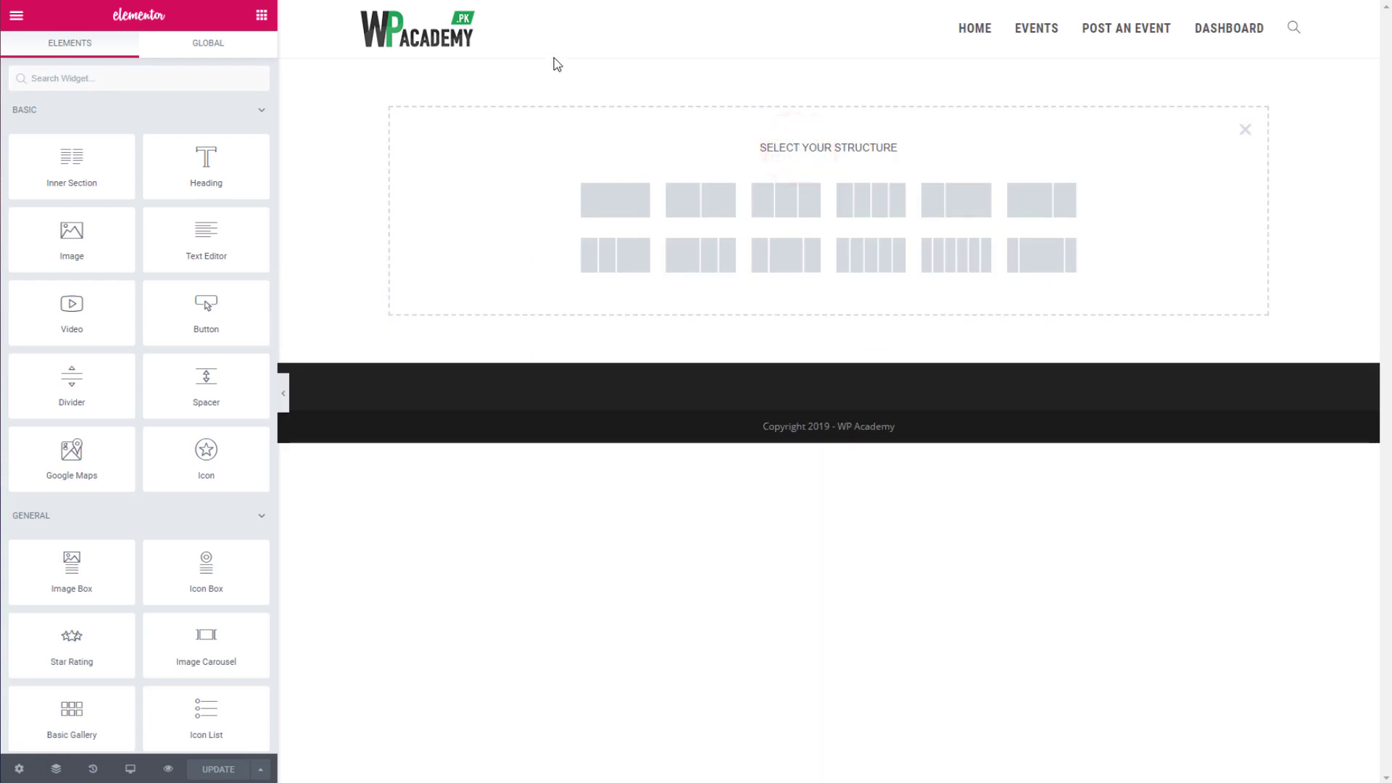
left_click(614, 197)
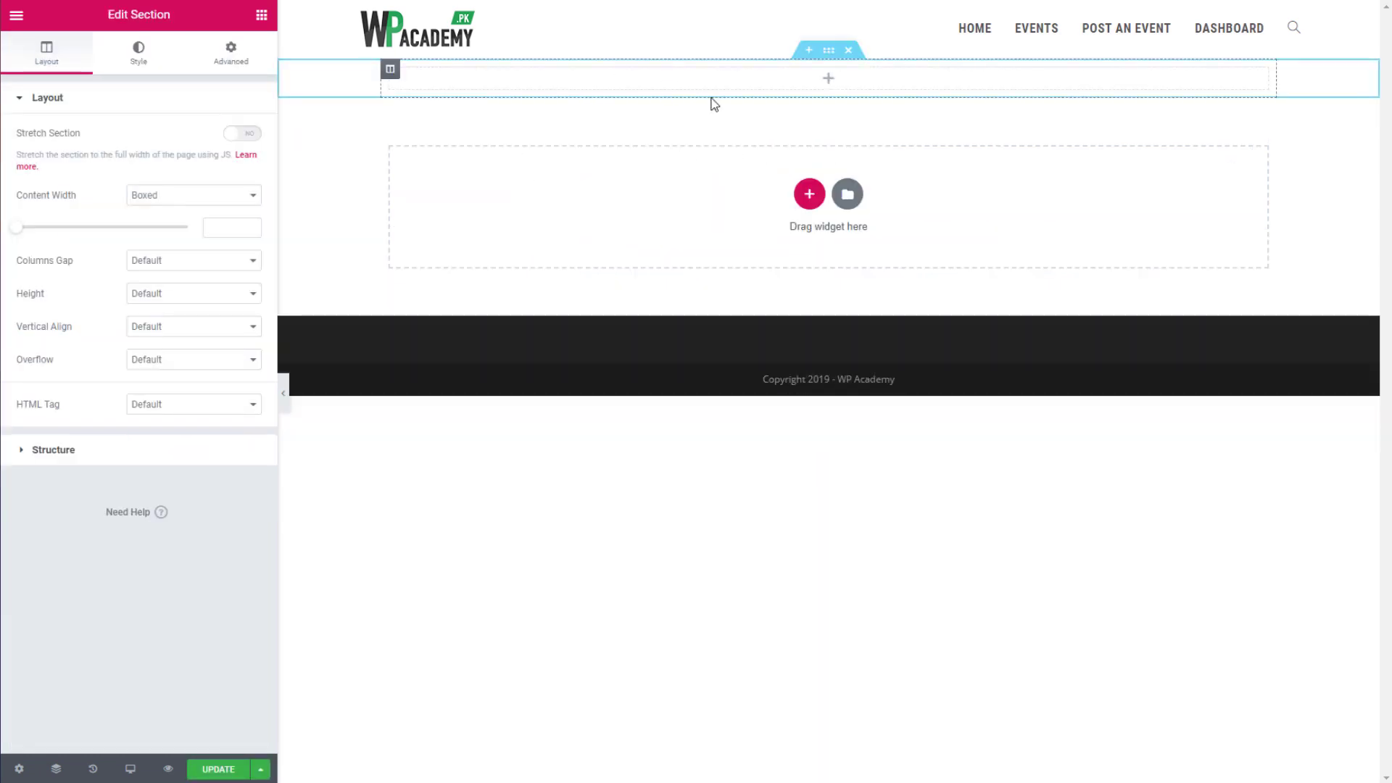
left_click(828, 52)
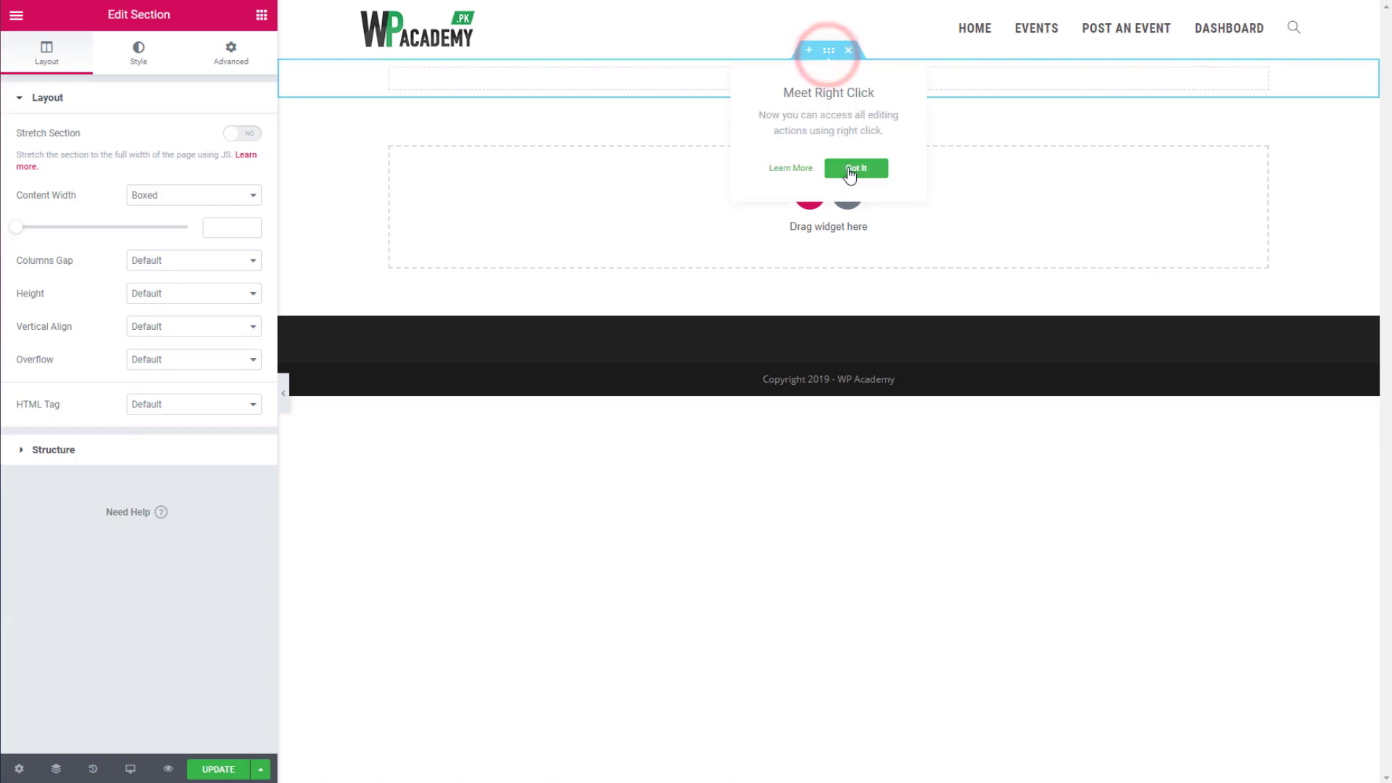
left_click(857, 165)
Step: Set the new section's padding to 50 px on all four sides
left_click(829, 52)
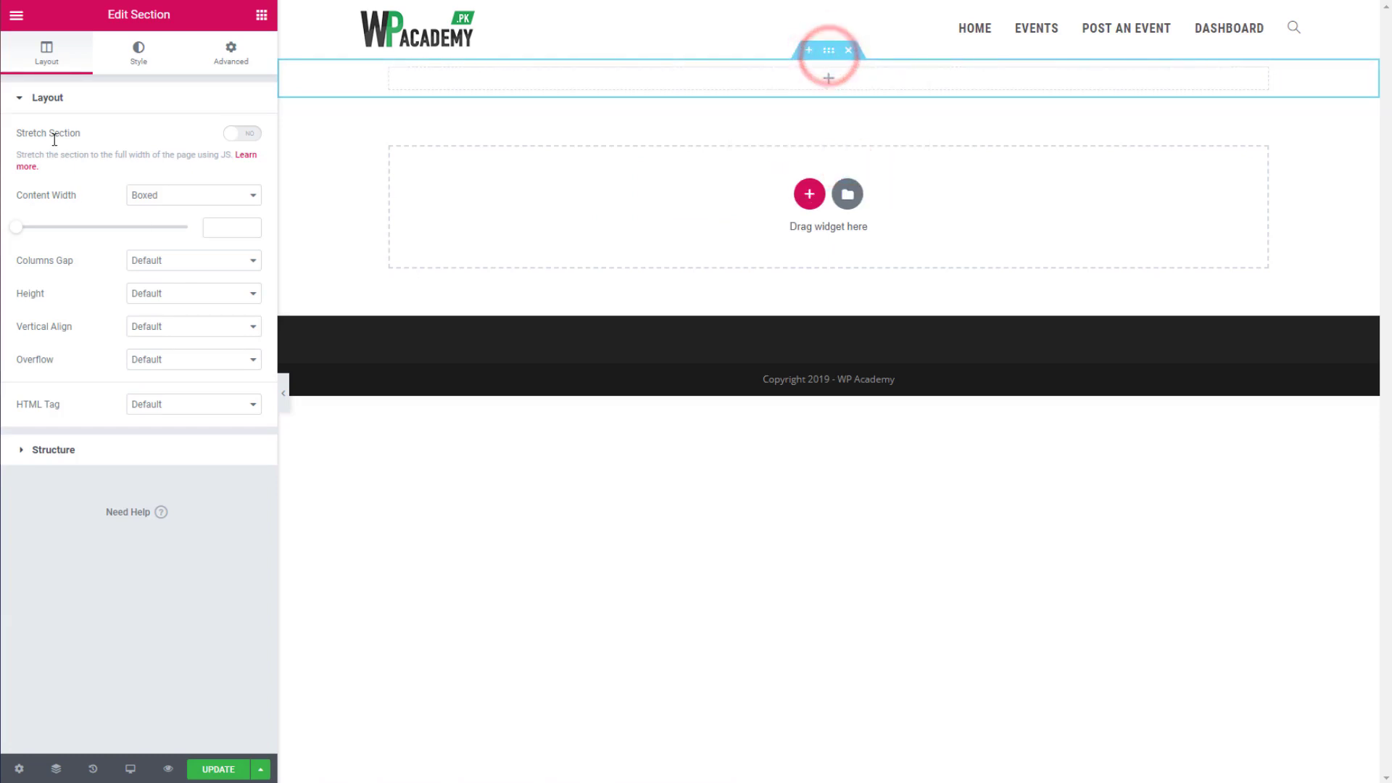
left_click(115, 65)
left_click(225, 55)
left_click(43, 218)
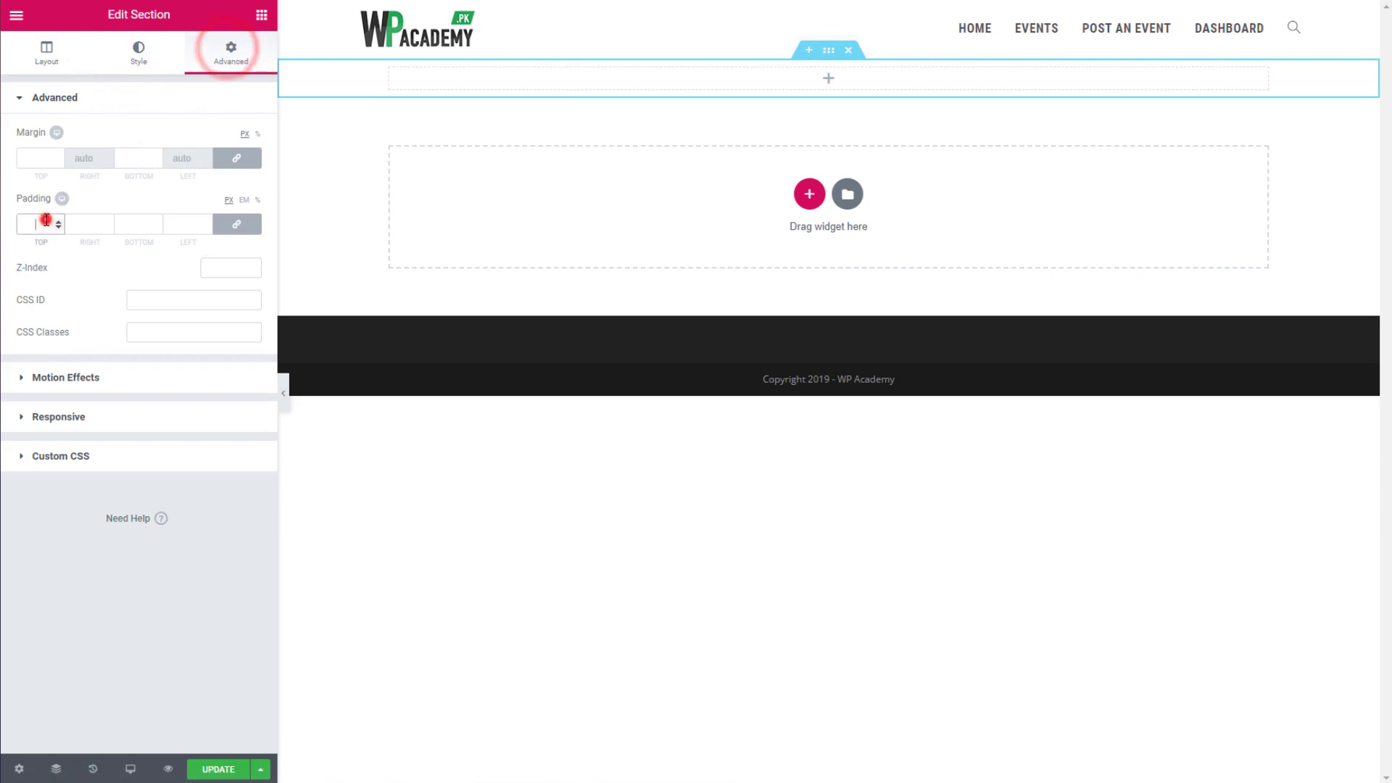
type("50")
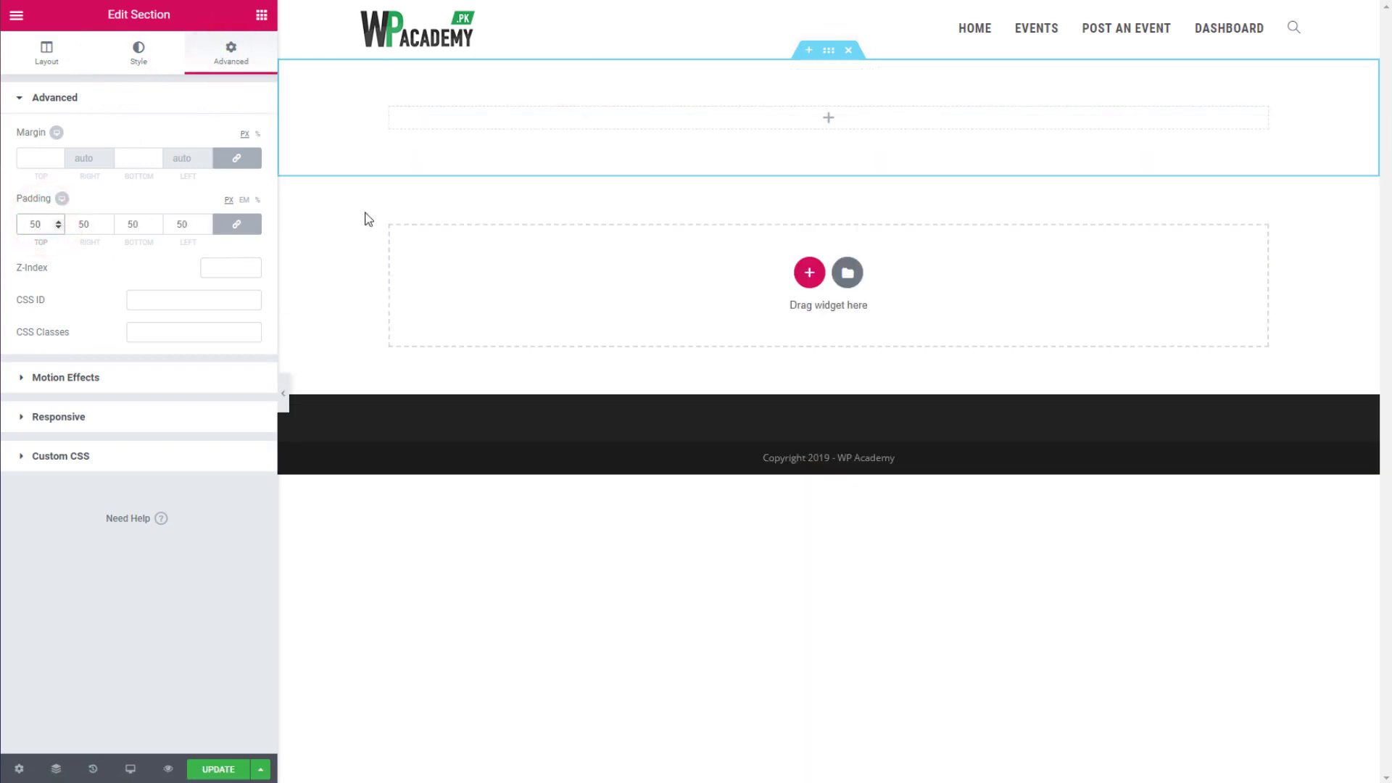
left_click(709, 114)
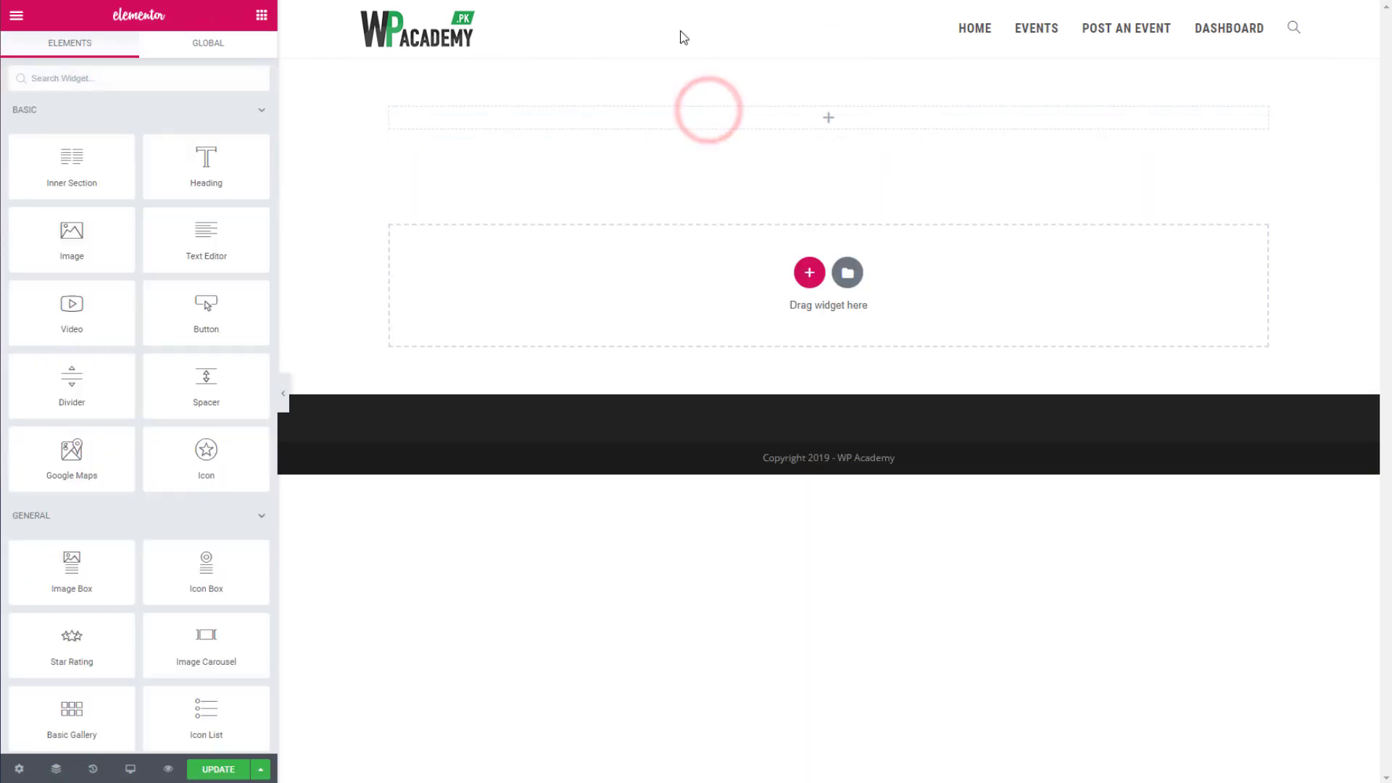
left_click(830, 50)
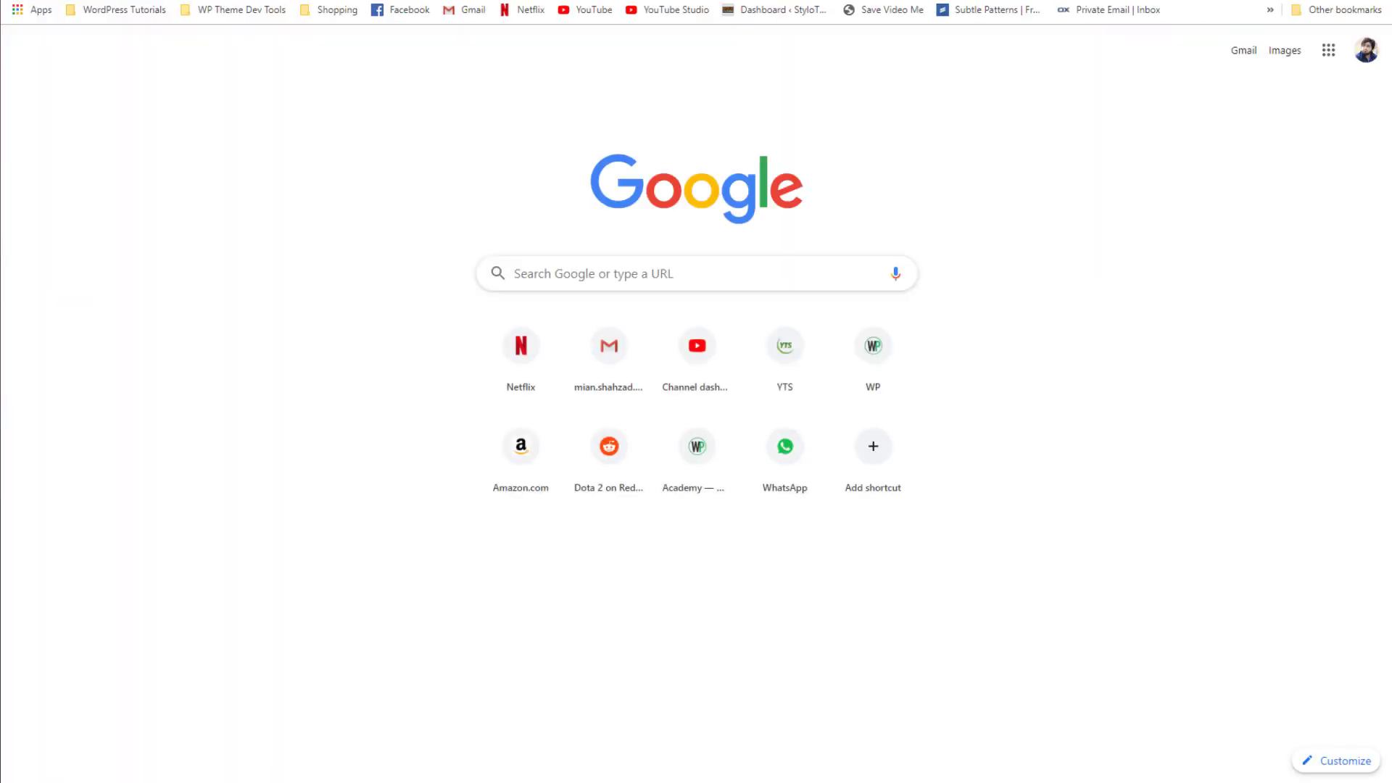
Step: Open the Pexels stock photo site in a new browser tab and search it for event photos
type("pexep")
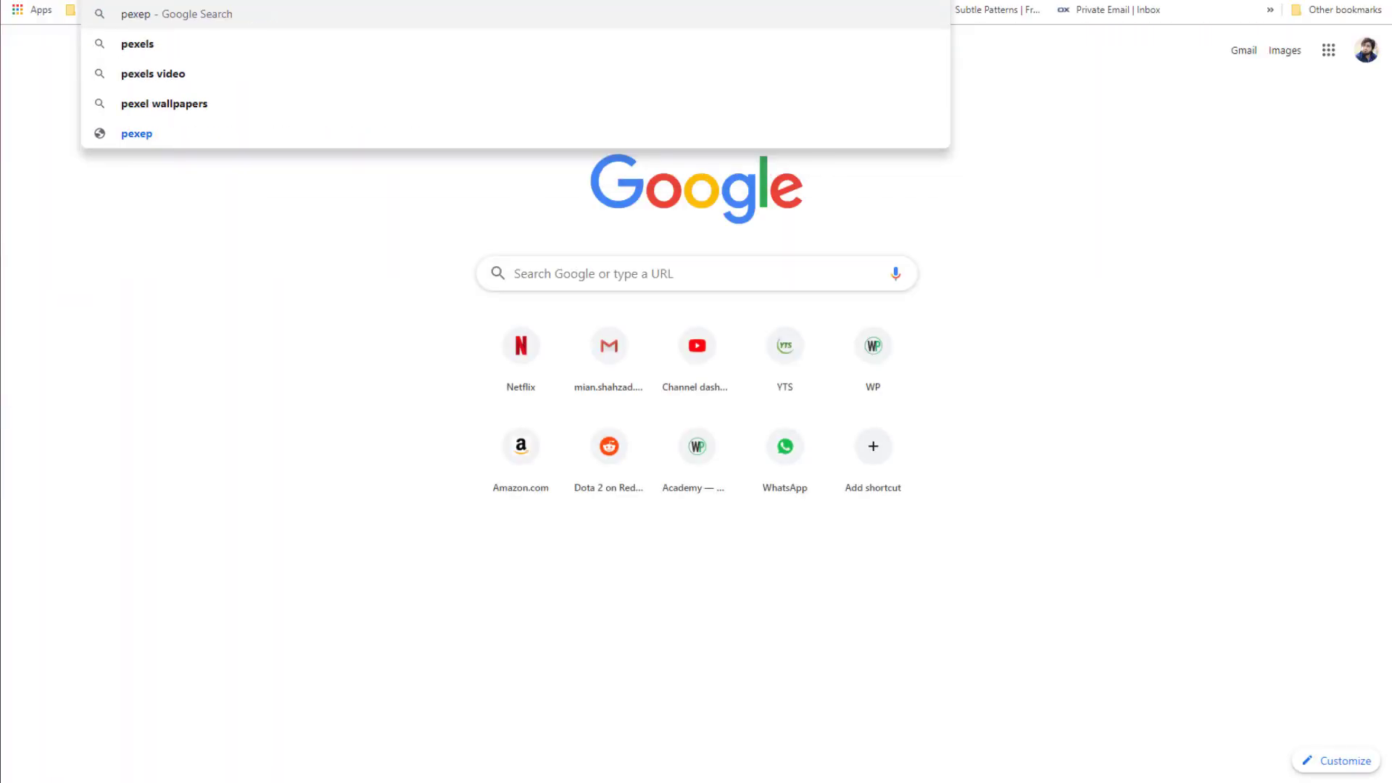
key("BackSpace")
type("l")
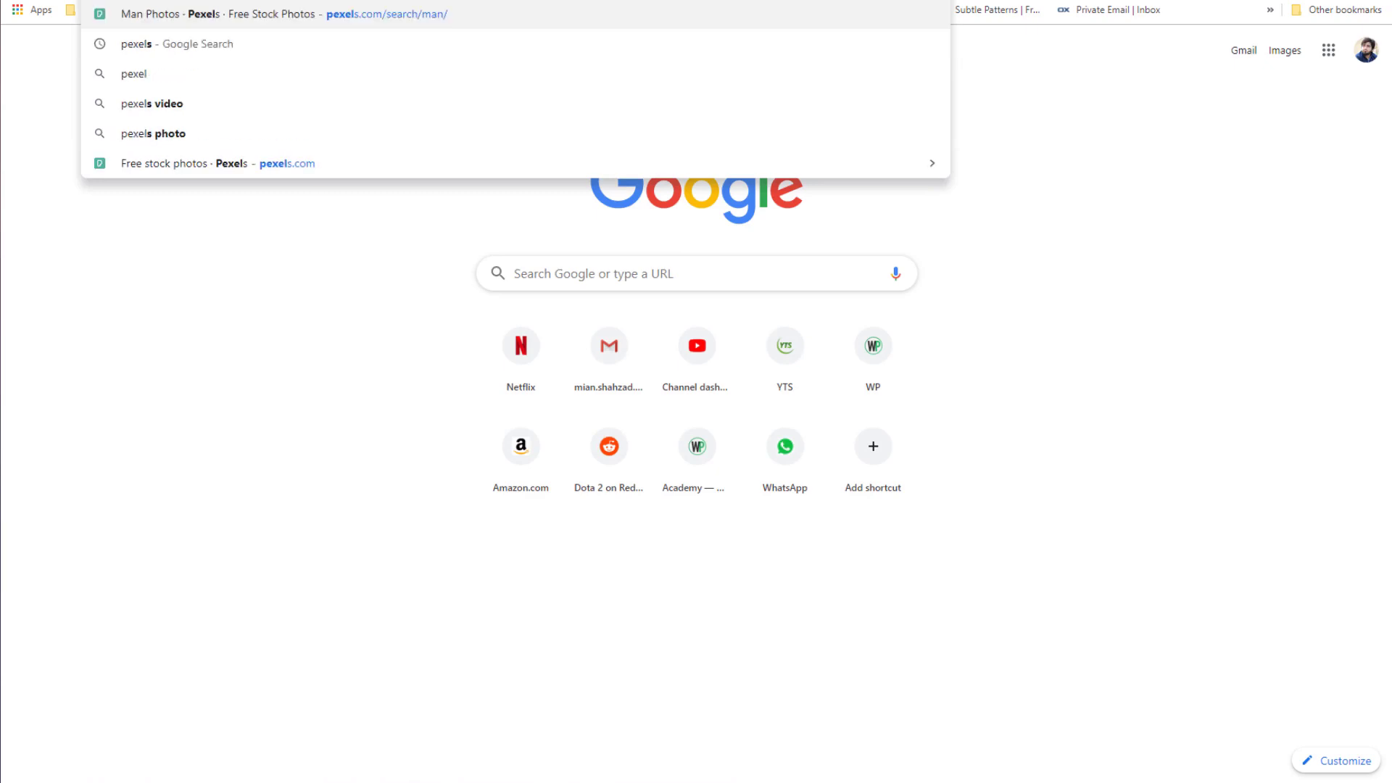
key("Return")
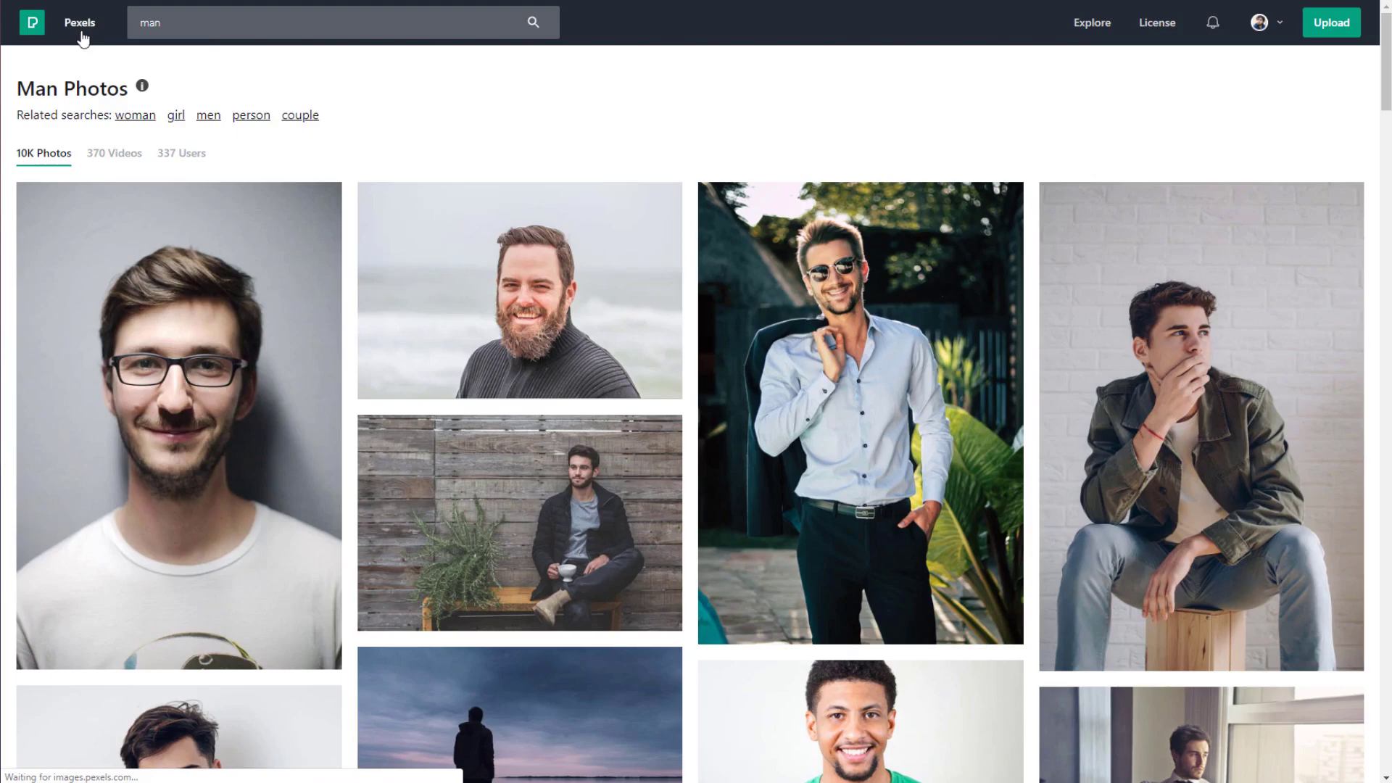
left_click(76, 33)
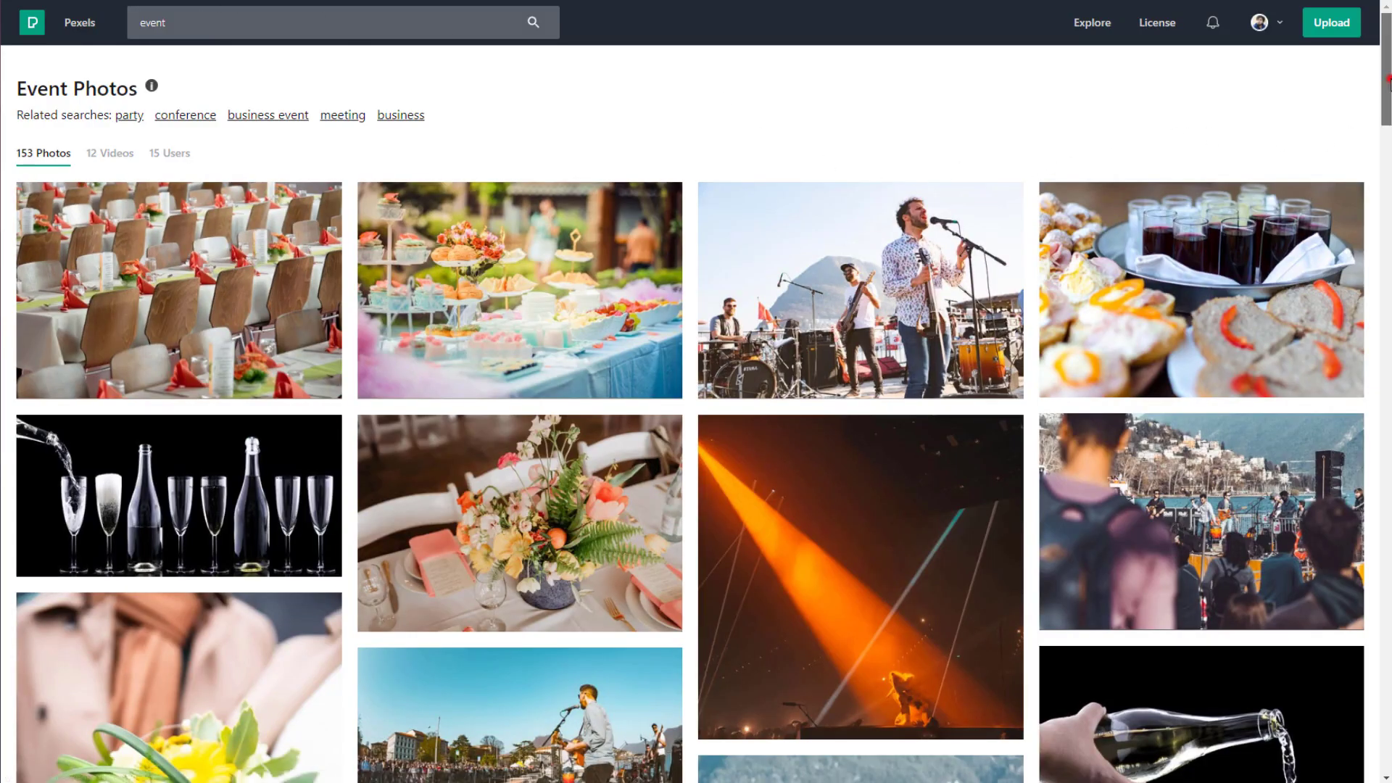
Step: Download the photo of the purple-lit concert stage and crowd from the Pexels event results
left_click_drag(1385, 72, 1386, 425)
left_click(1263, 311)
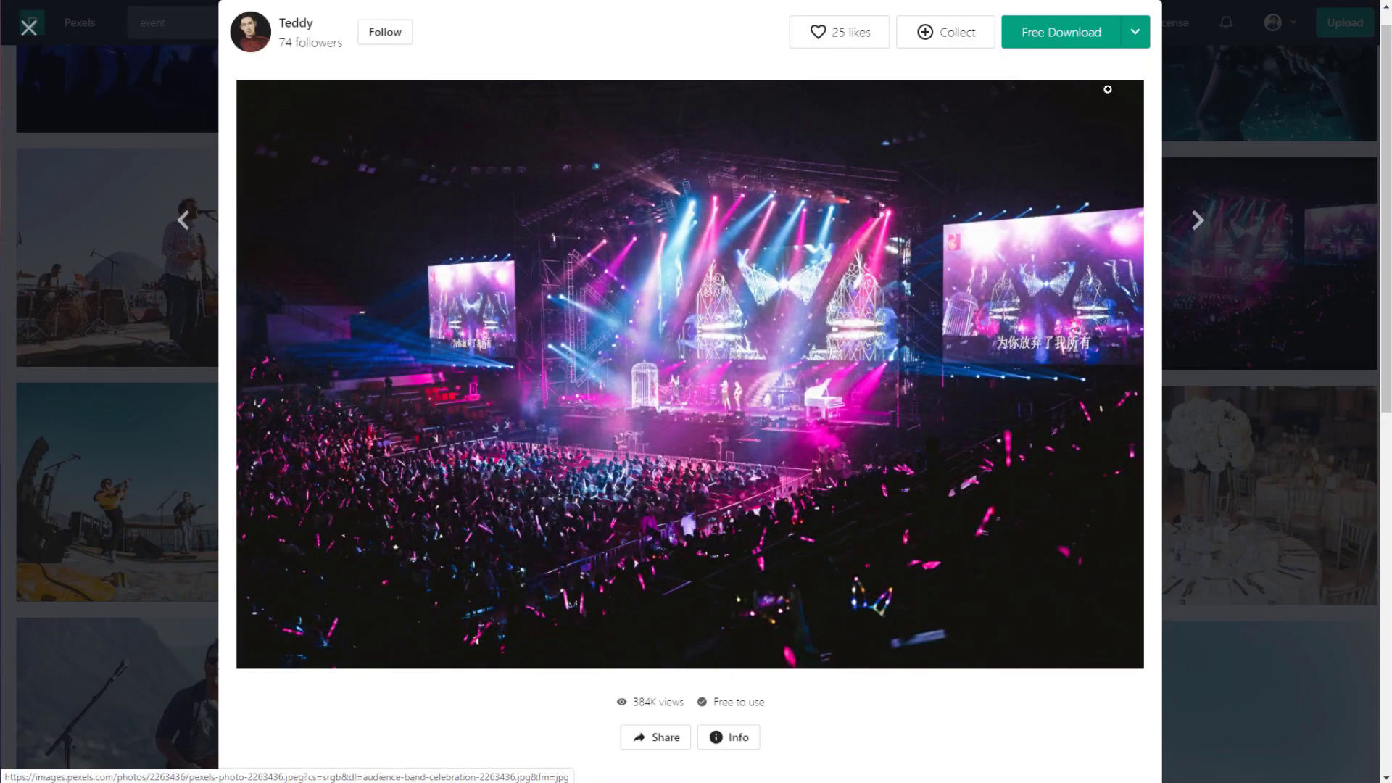
left_click(1110, 32)
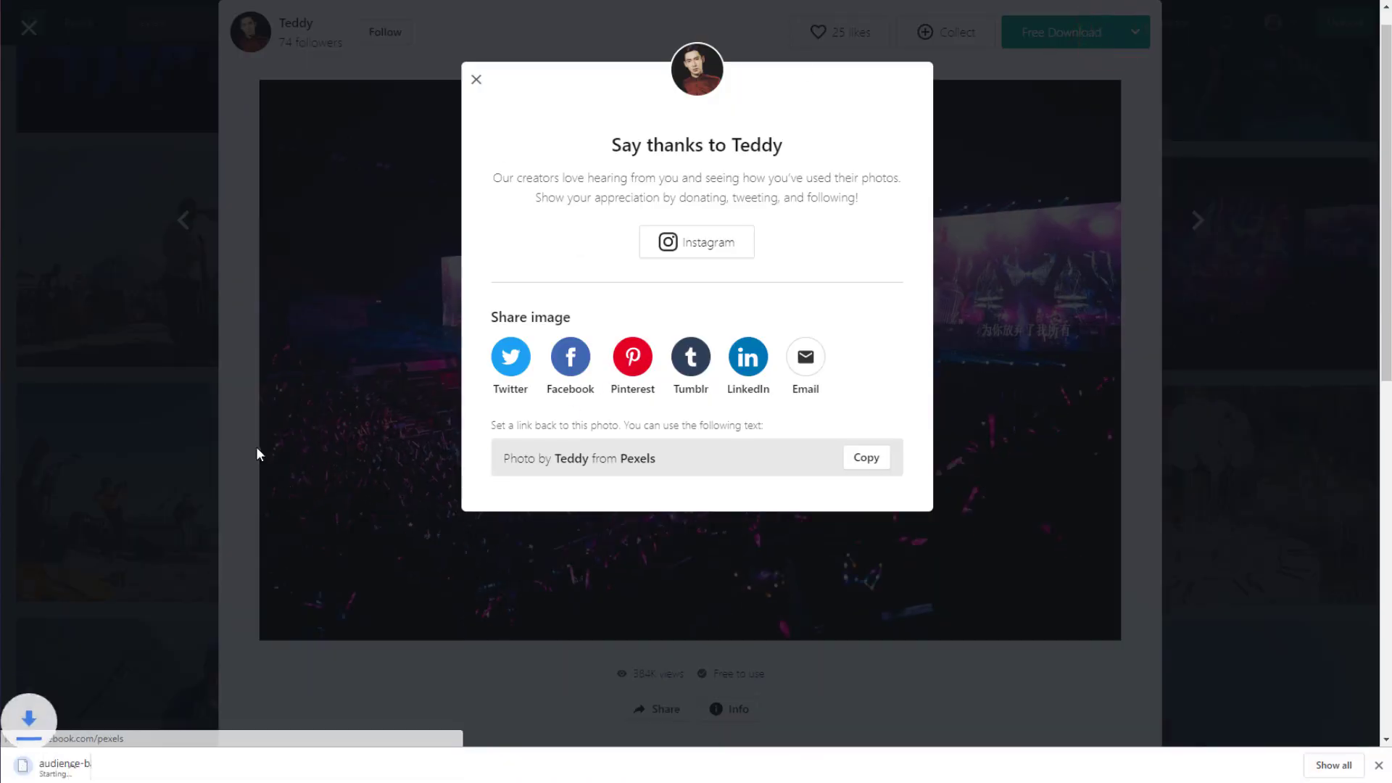
Step: Back in Elementor, give the section a Classic background using the red-and-blue concert JPG uploaded from the Downloads folder
key("ctrl+Tab")
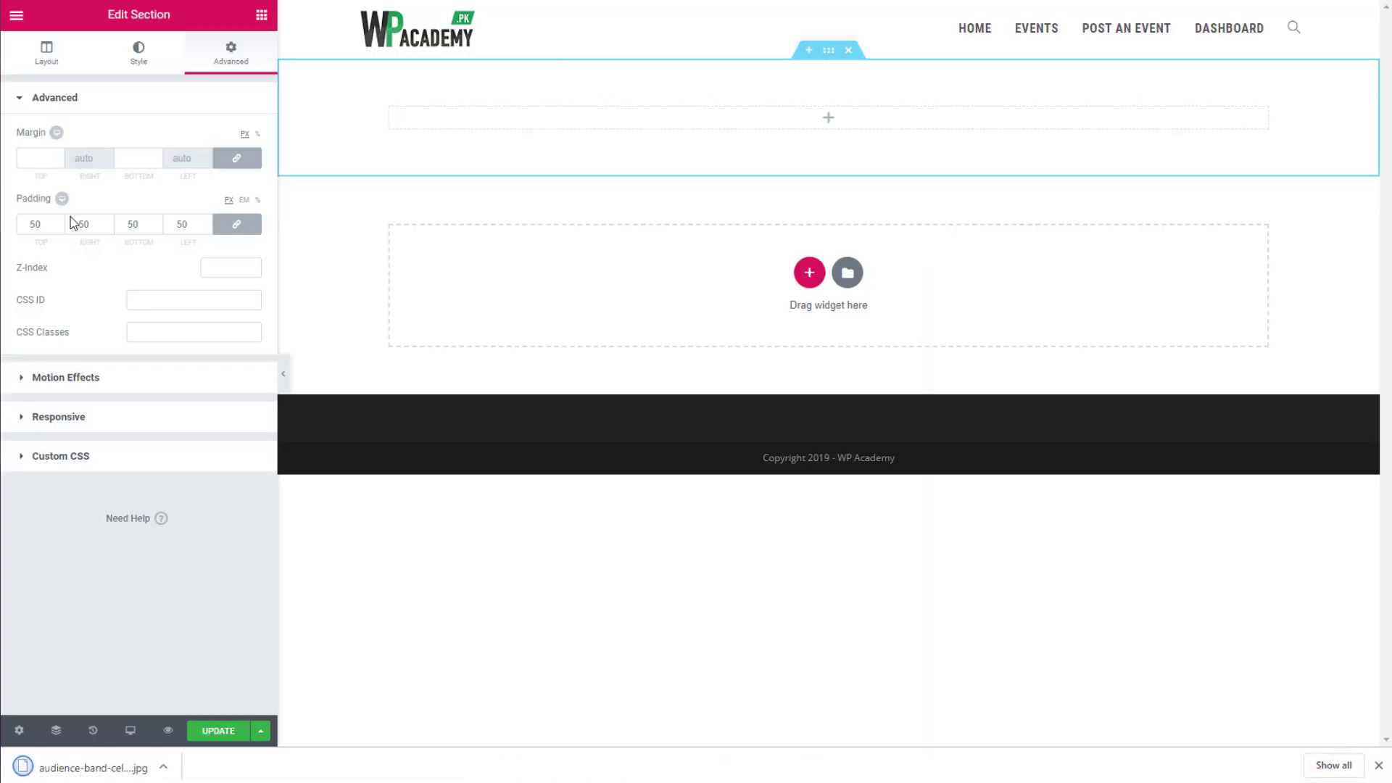
left_click(138, 51)
left_click(151, 171)
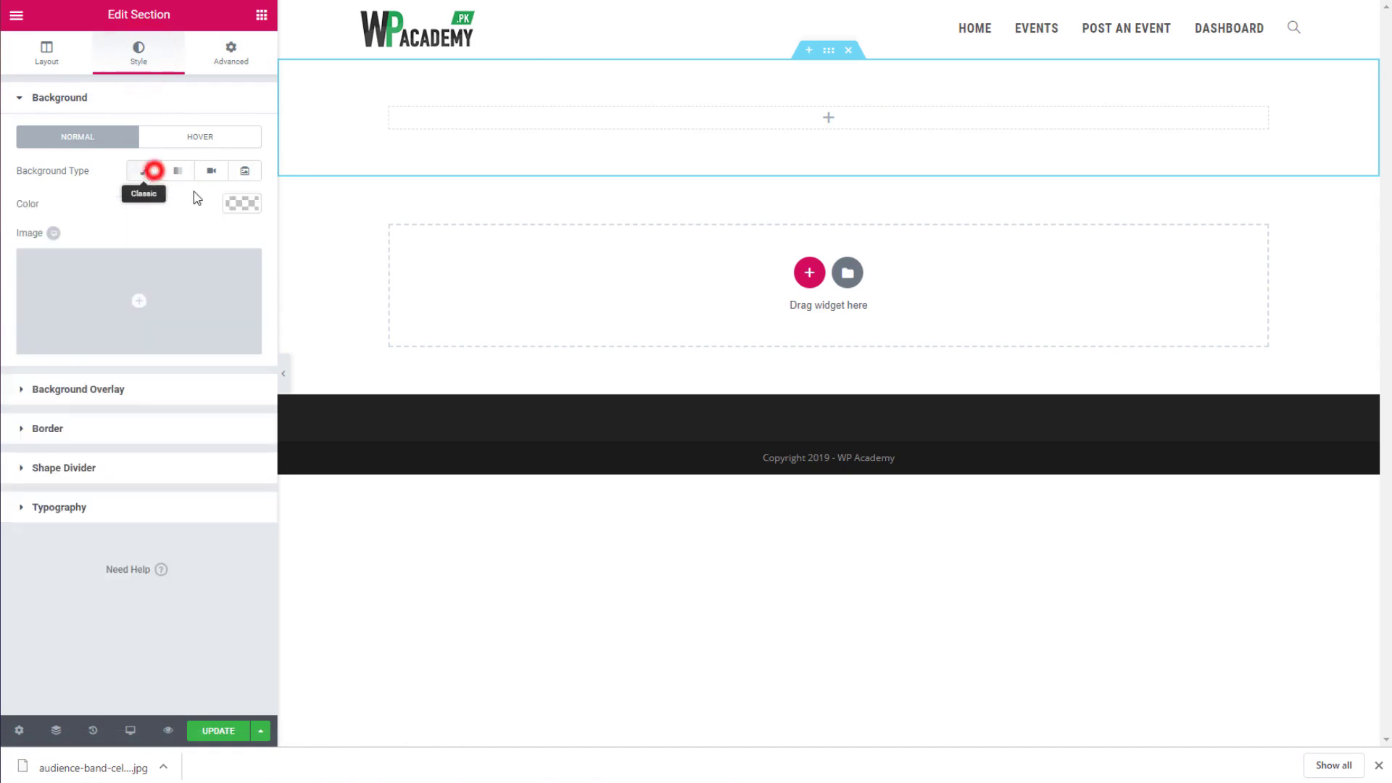
left_click(218, 289)
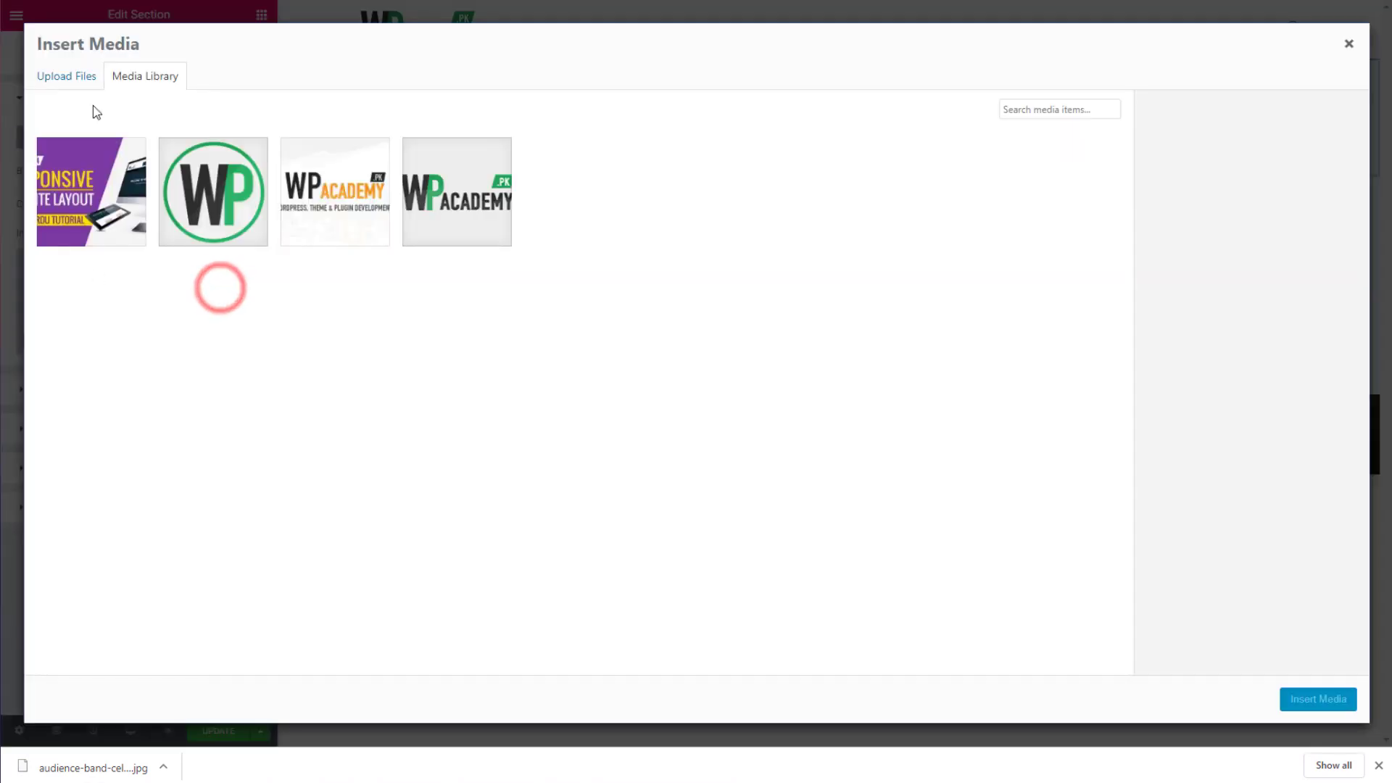
left_click(84, 77)
left_click(652, 361)
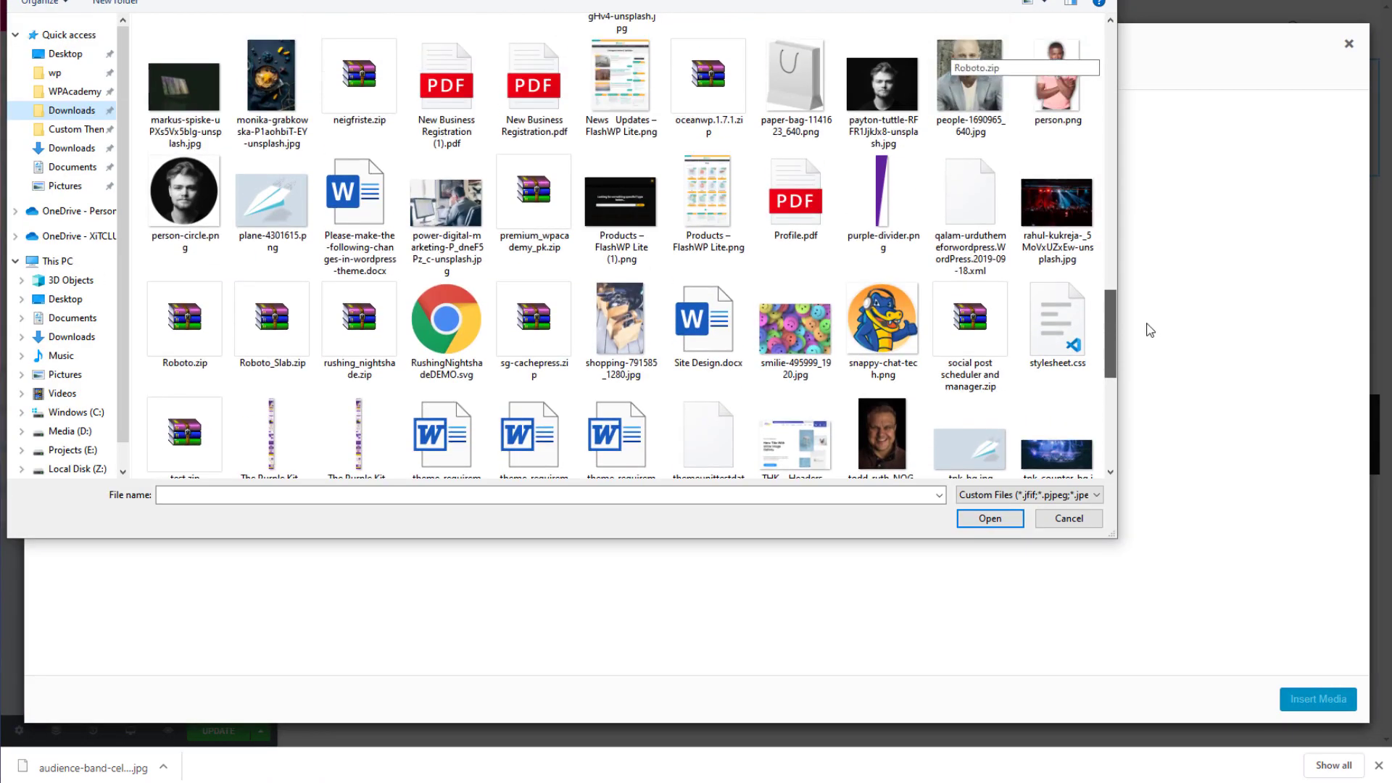
left_click(1088, 221)
double_click(1087, 221)
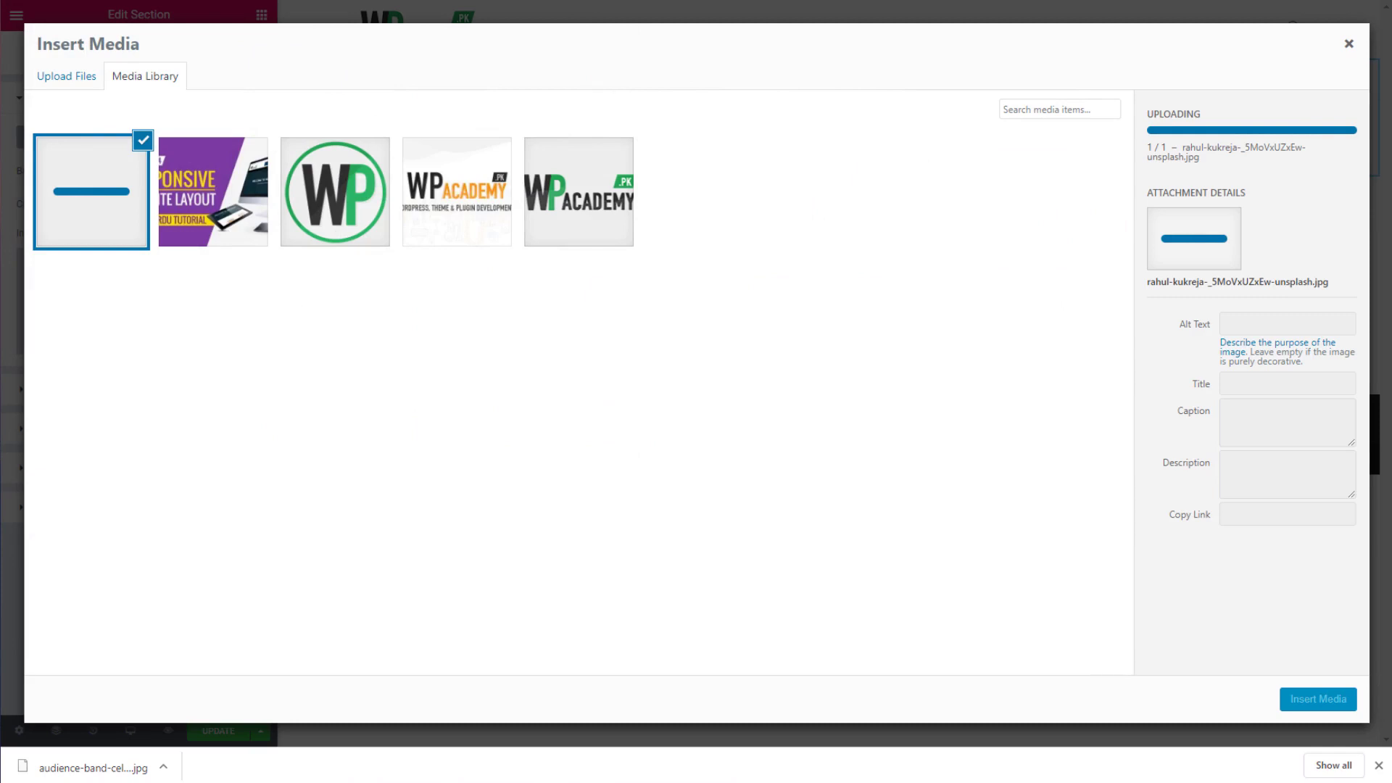
left_click(1305, 699)
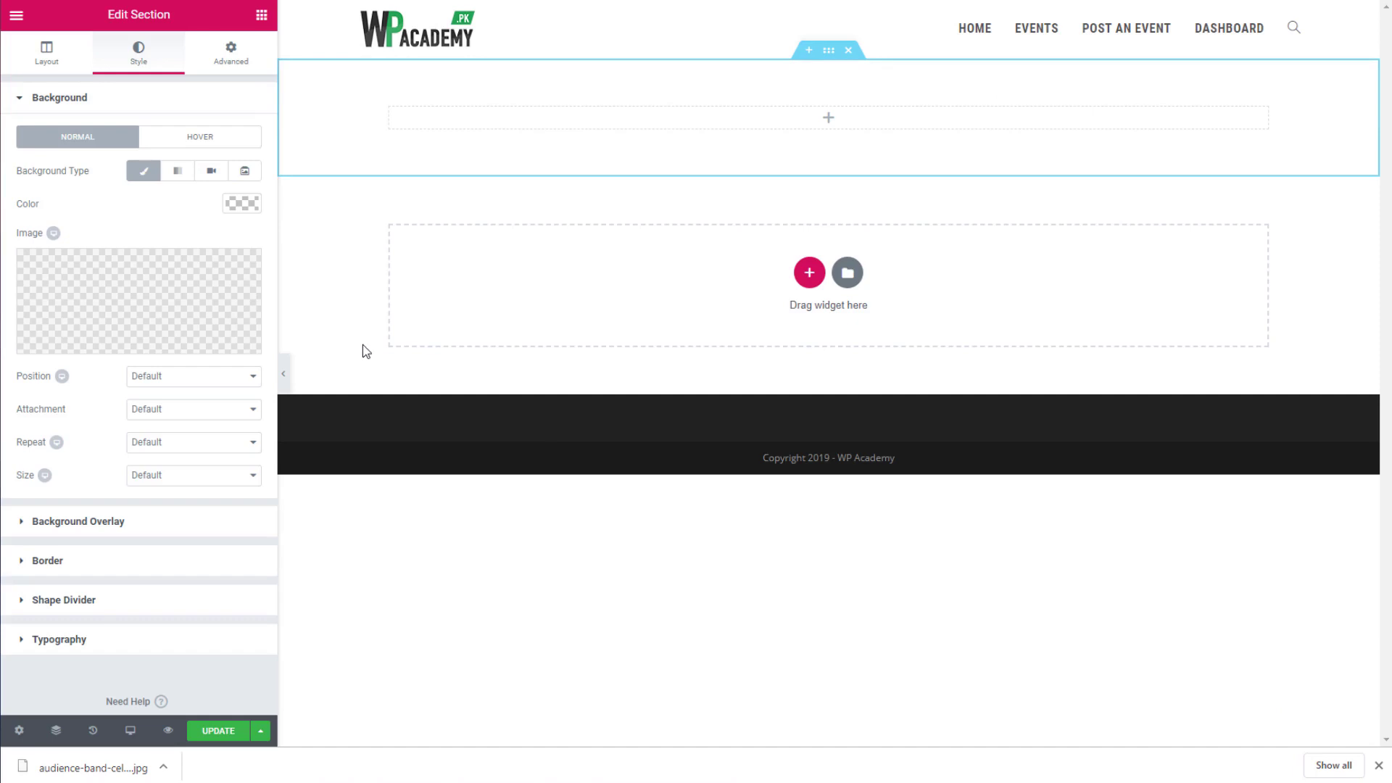
Step: Add a Spacer widget inside the section with the concert background
left_click(702, 131)
left_click(255, 21)
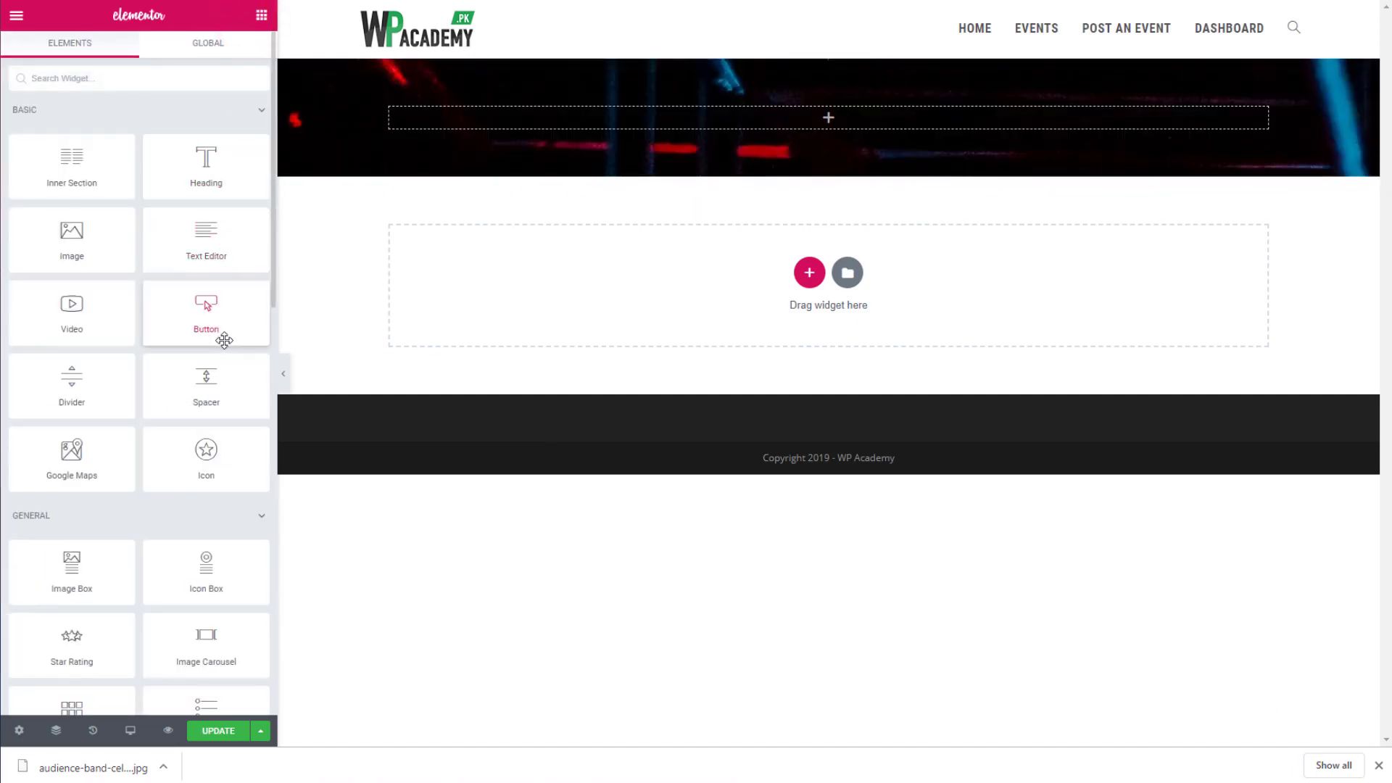
left_click_drag(206, 380, 690, 112)
left_click(829, 54)
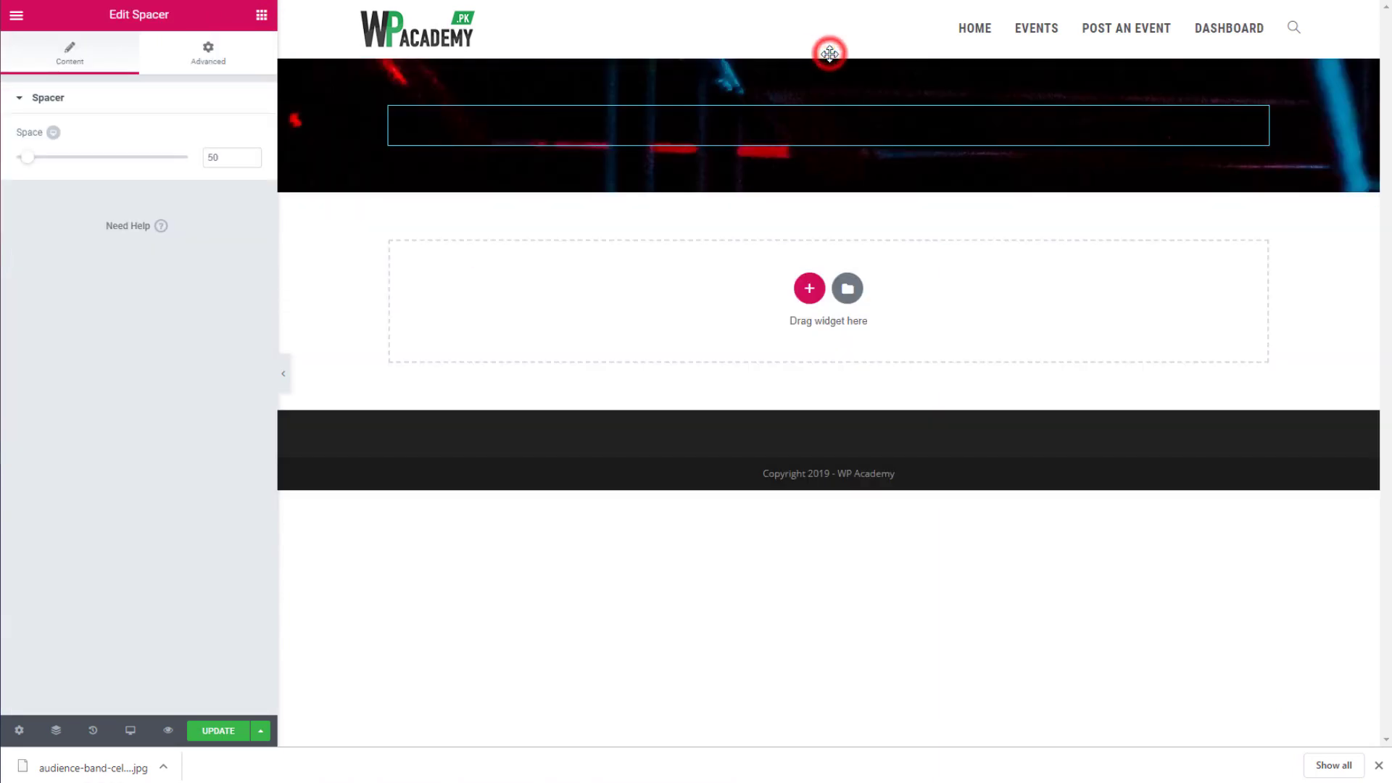
left_click(828, 50)
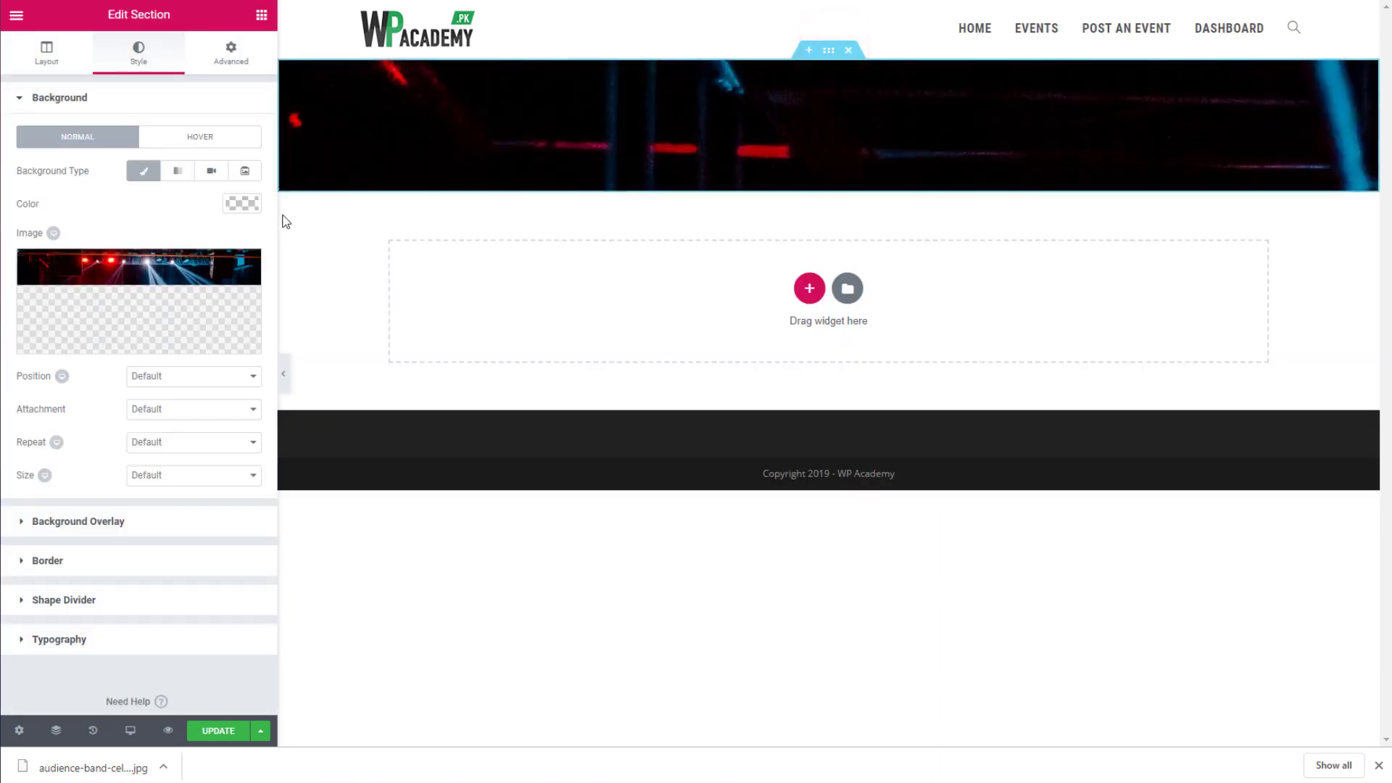
Step: Add a Heading widget below the spacer and a second Spacer widget beneath the heading
left_click(261, 14)
left_click_drag(174, 156, 754, 133)
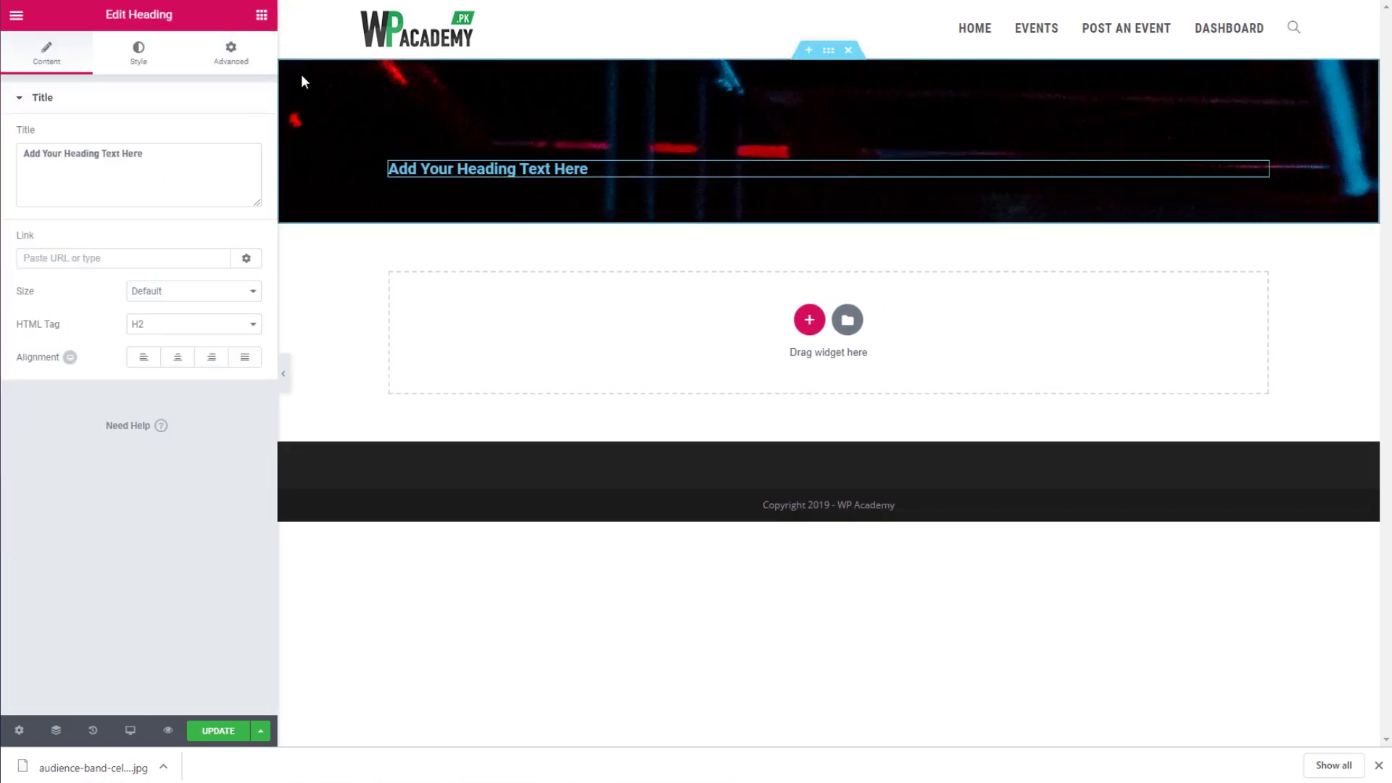
left_click(262, 16)
left_click_drag(208, 377, 652, 170)
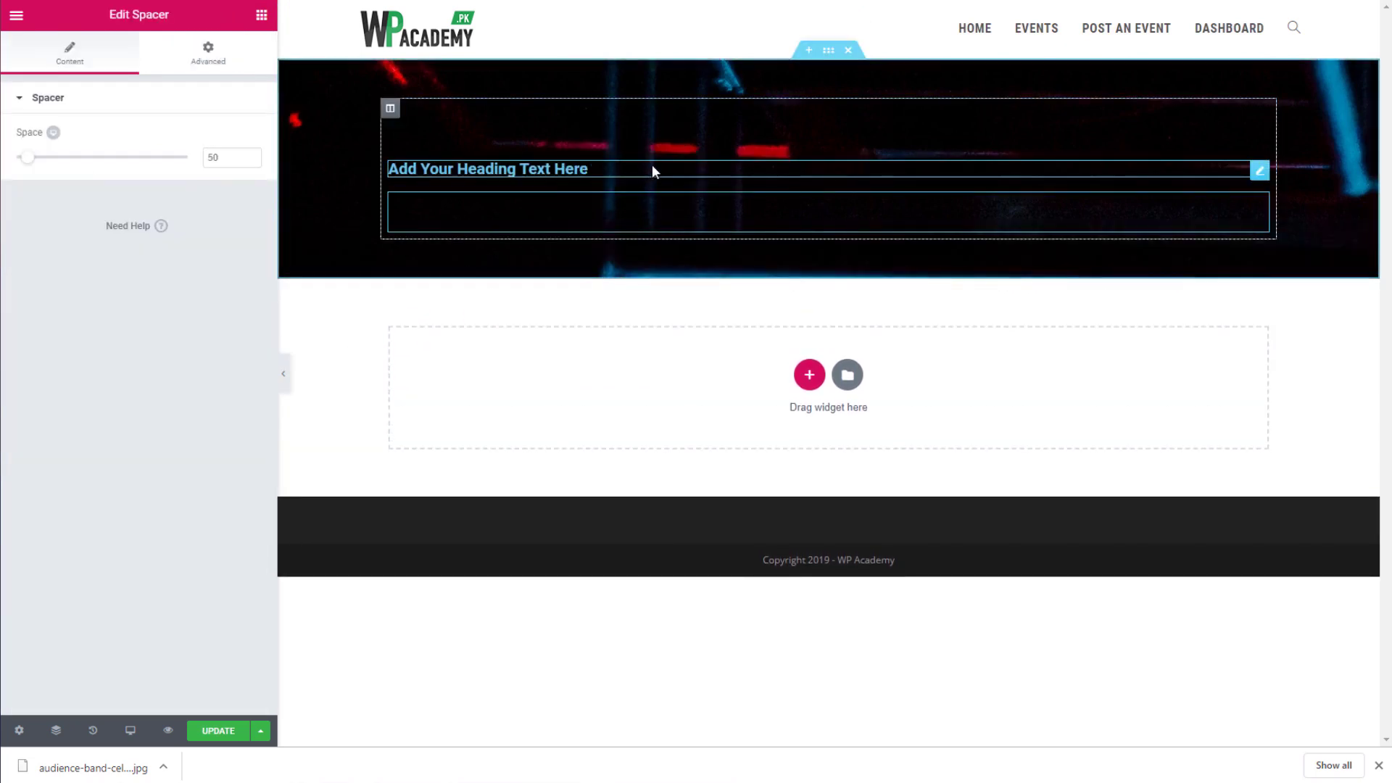
Step: Check the Eventbrite homepage for wording, then change the heading's text to "Find Events Around You" and centre it
left_click(652, 166)
left_click_drag(172, 173, 13, 135)
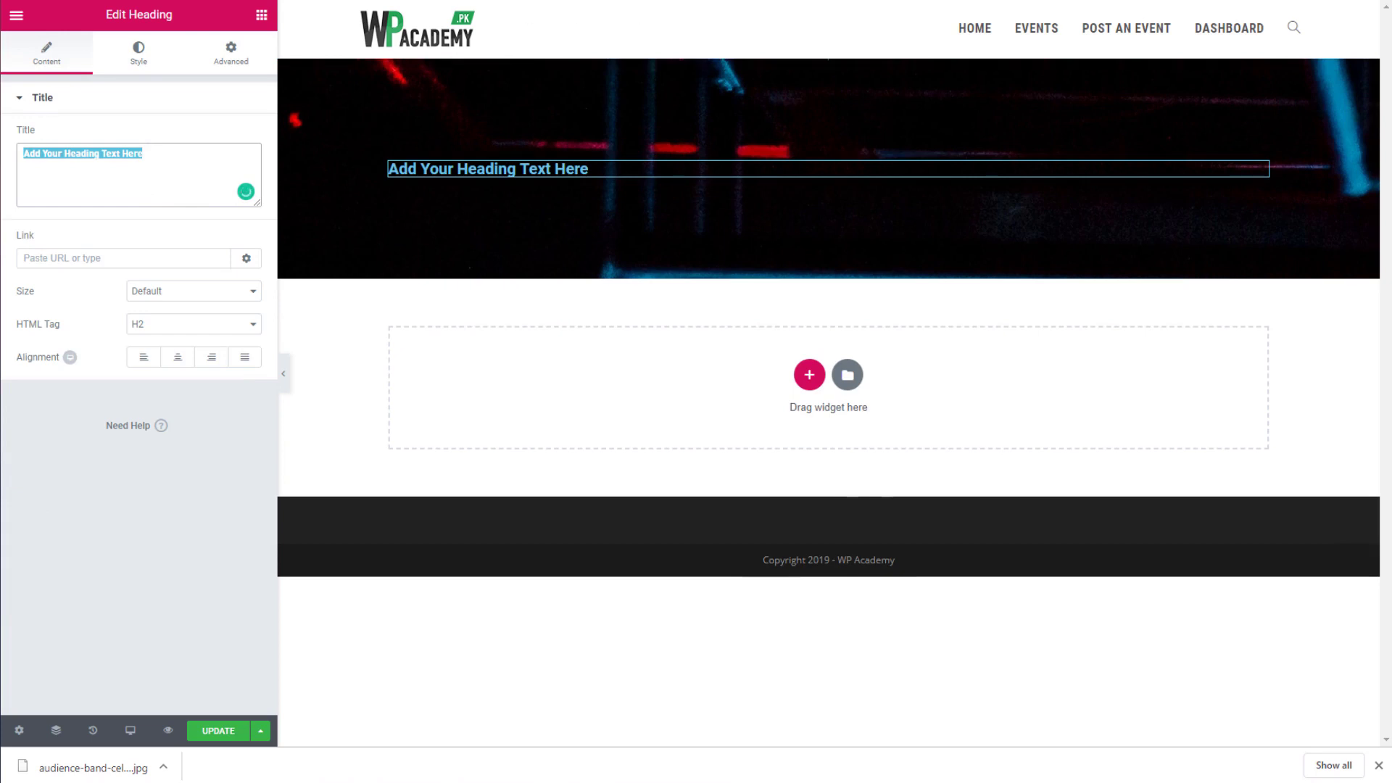
key("ctrl+Tab")
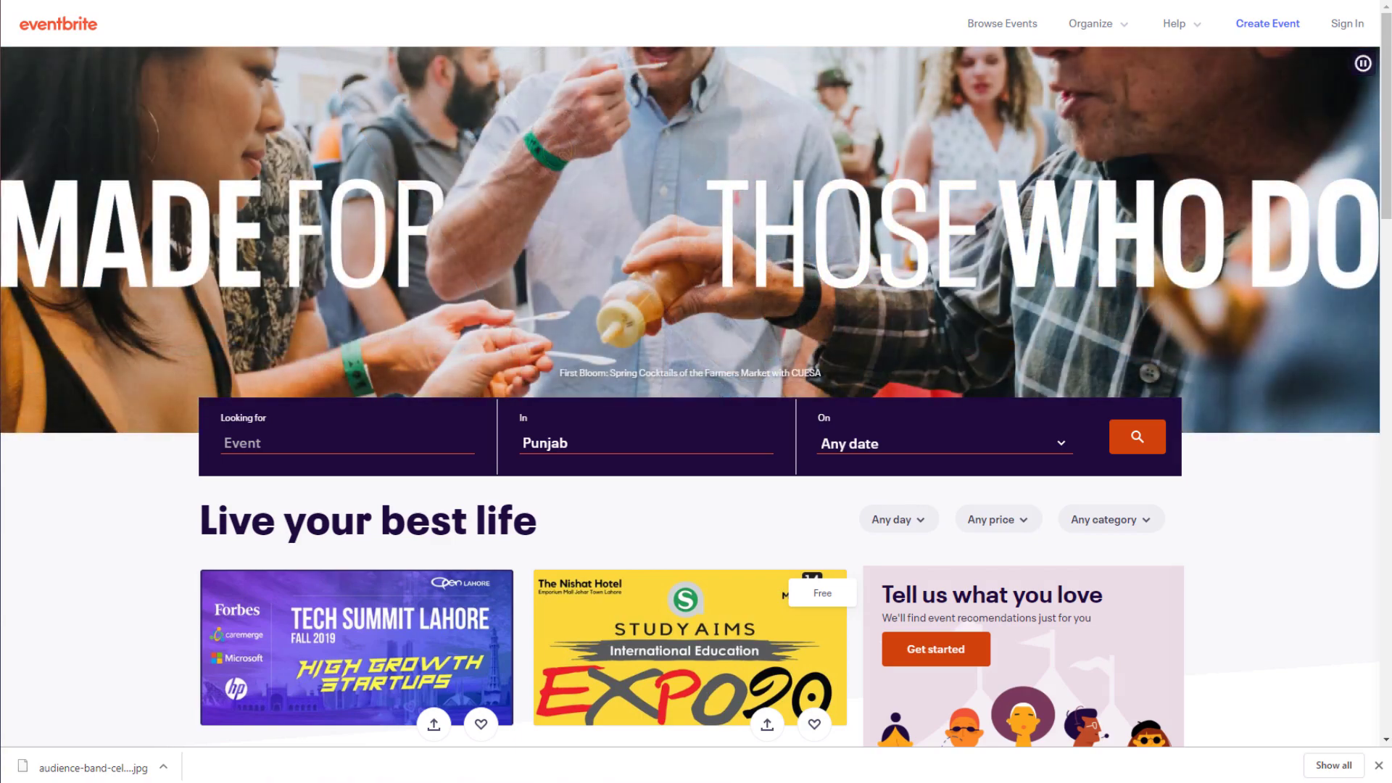
key("ctrl+shift+Tab")
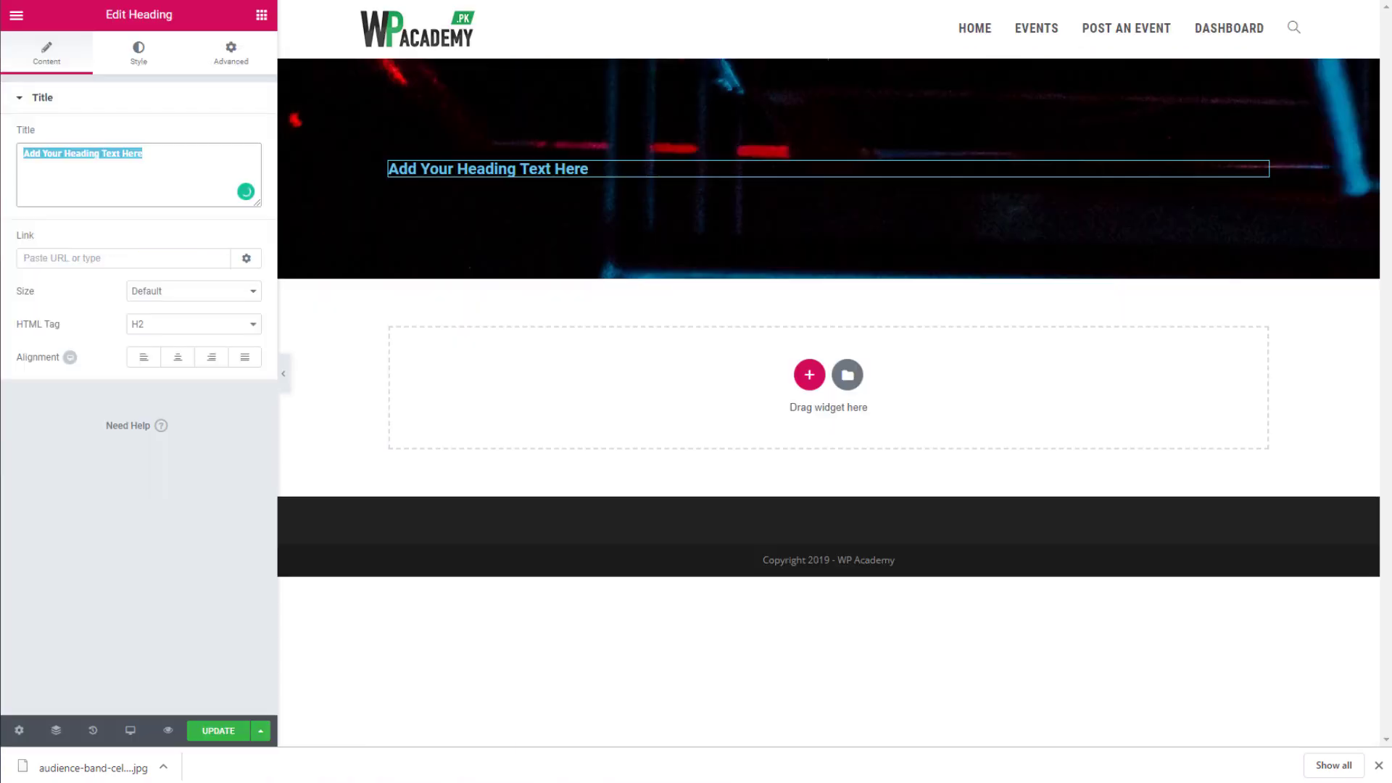
left_click(590, 169)
triple_click(174, 167)
type("Find Events Around You")
left_click(178, 357)
Step: Set the text colour of the "Find Events Around You" heading to white (#ffffff)
left_click(139, 53)
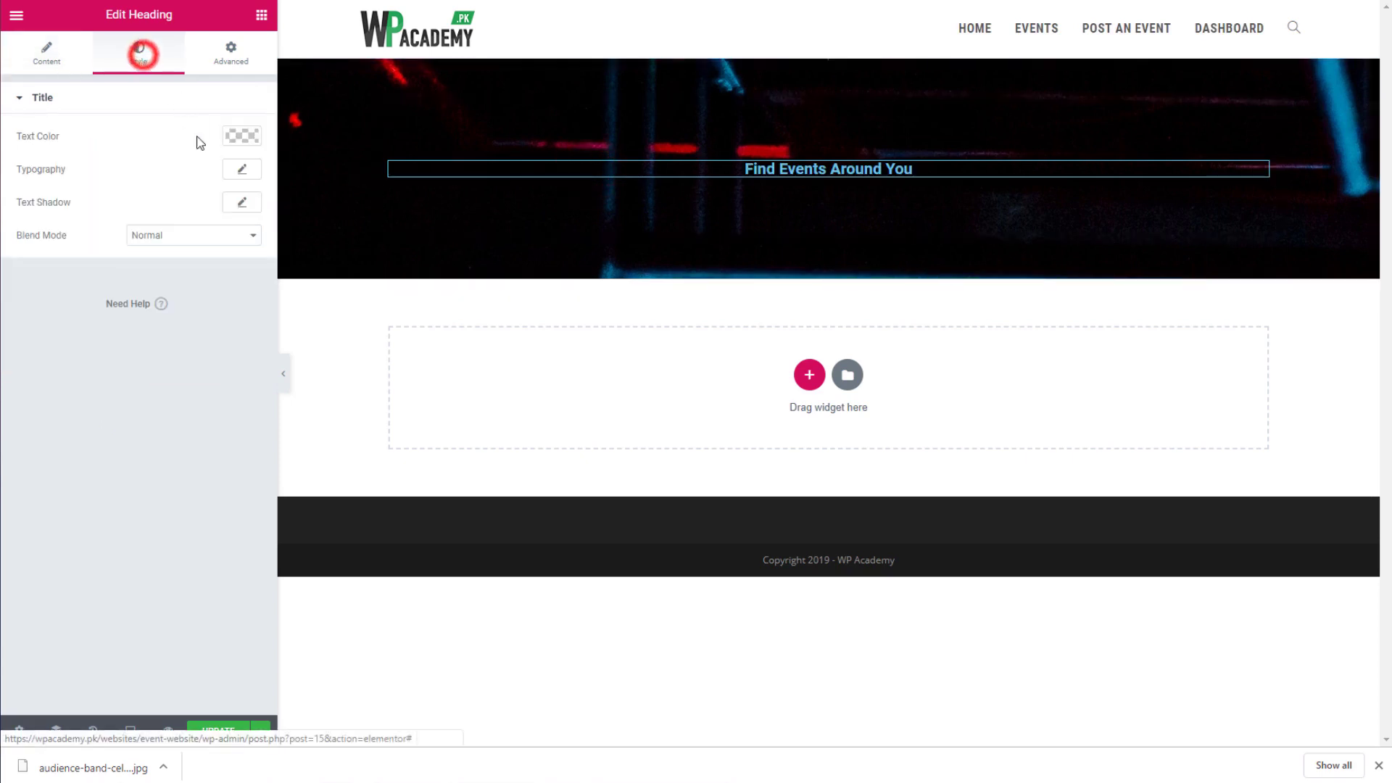
left_click(238, 144)
left_click(203, 322)
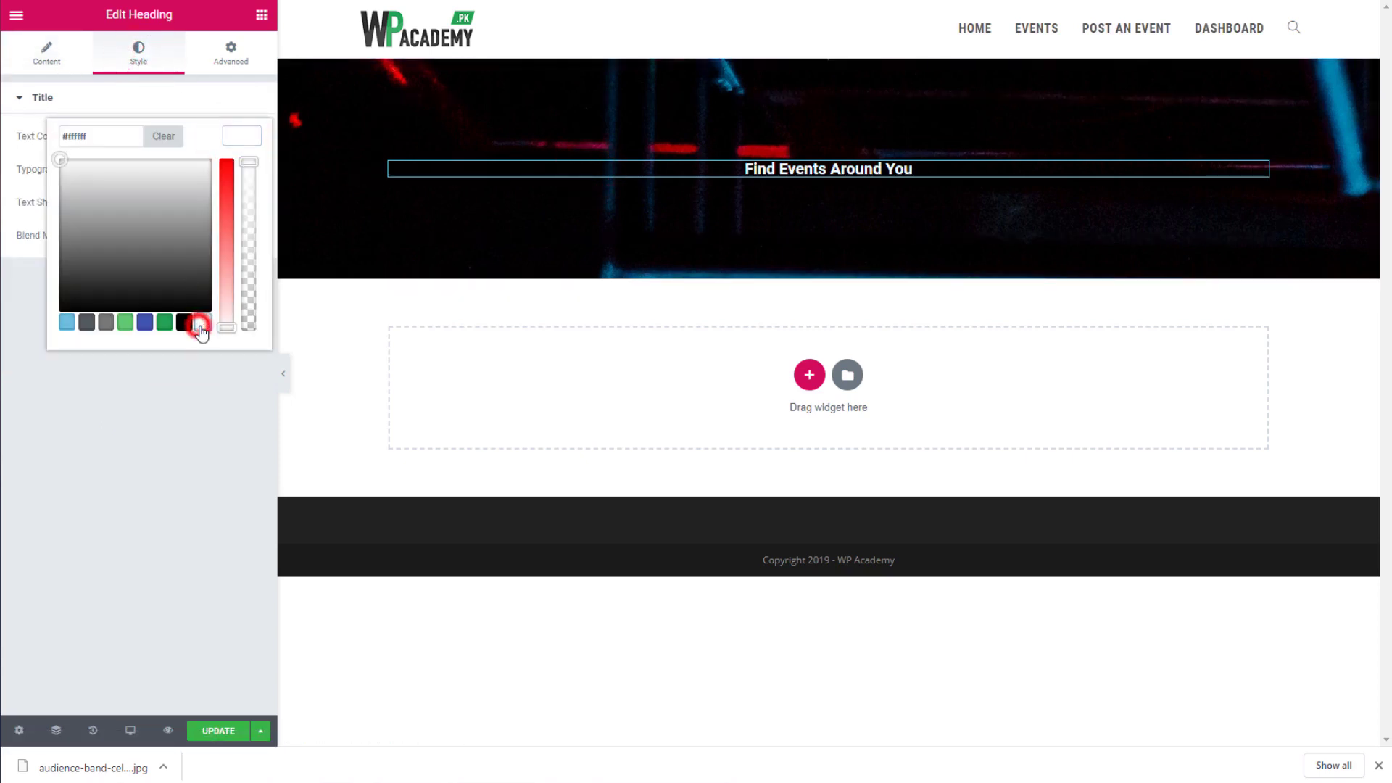
left_click(224, 136)
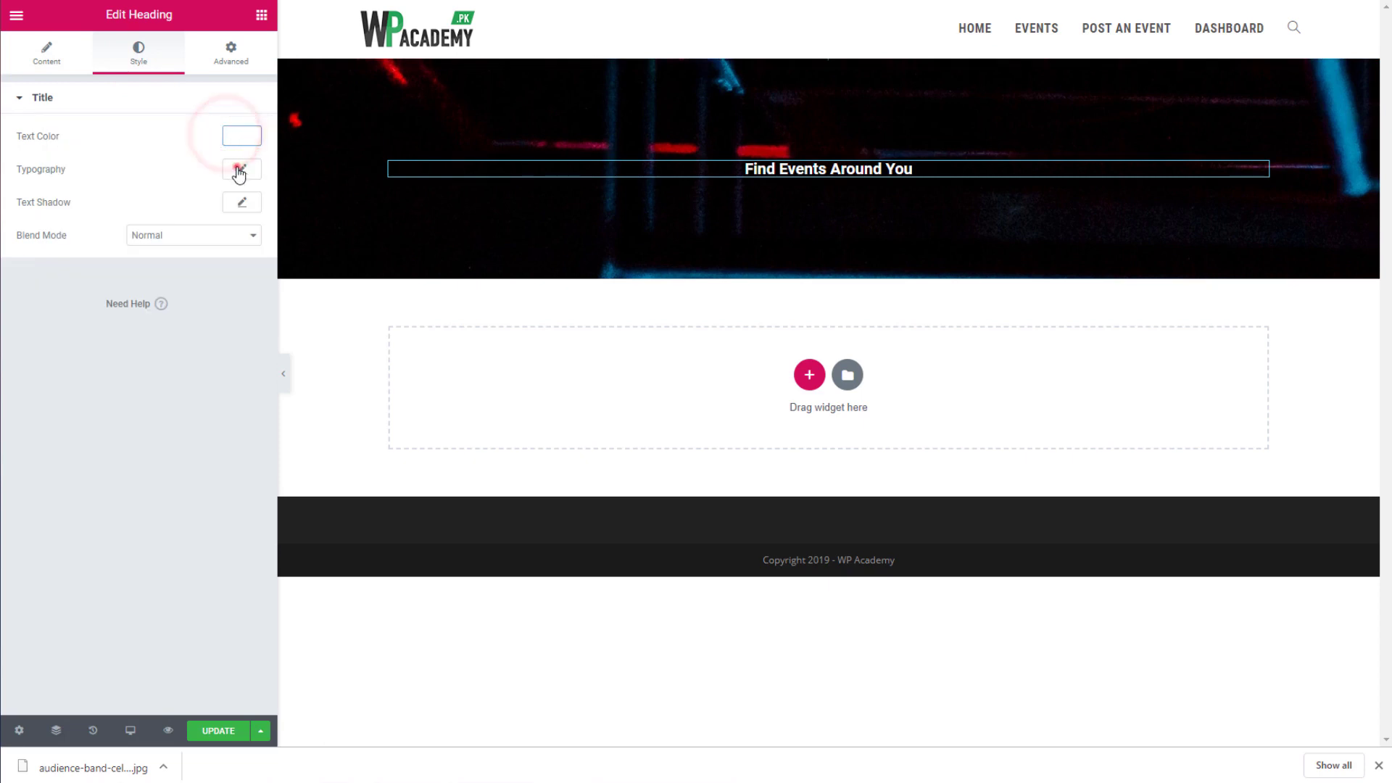
left_click(242, 169)
left_click(186, 211)
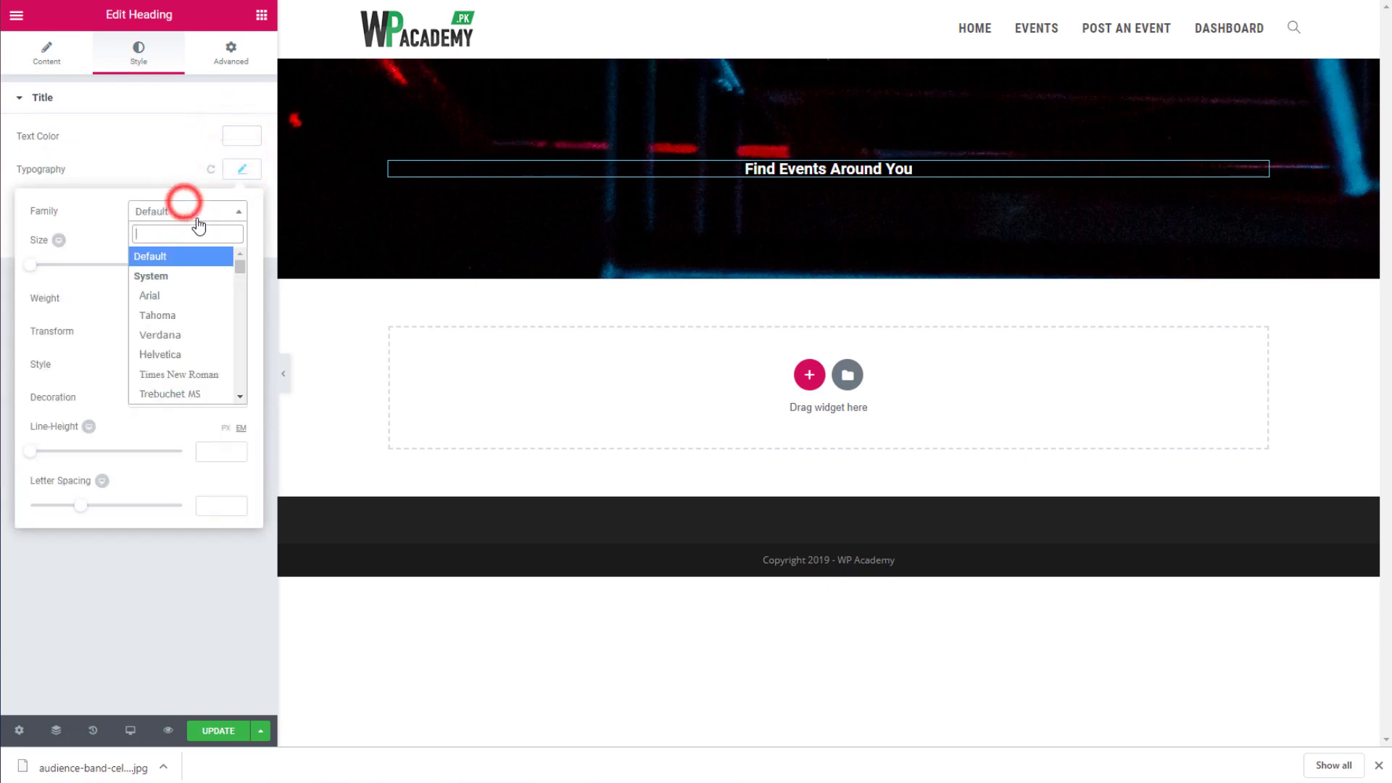
left_click(242, 290)
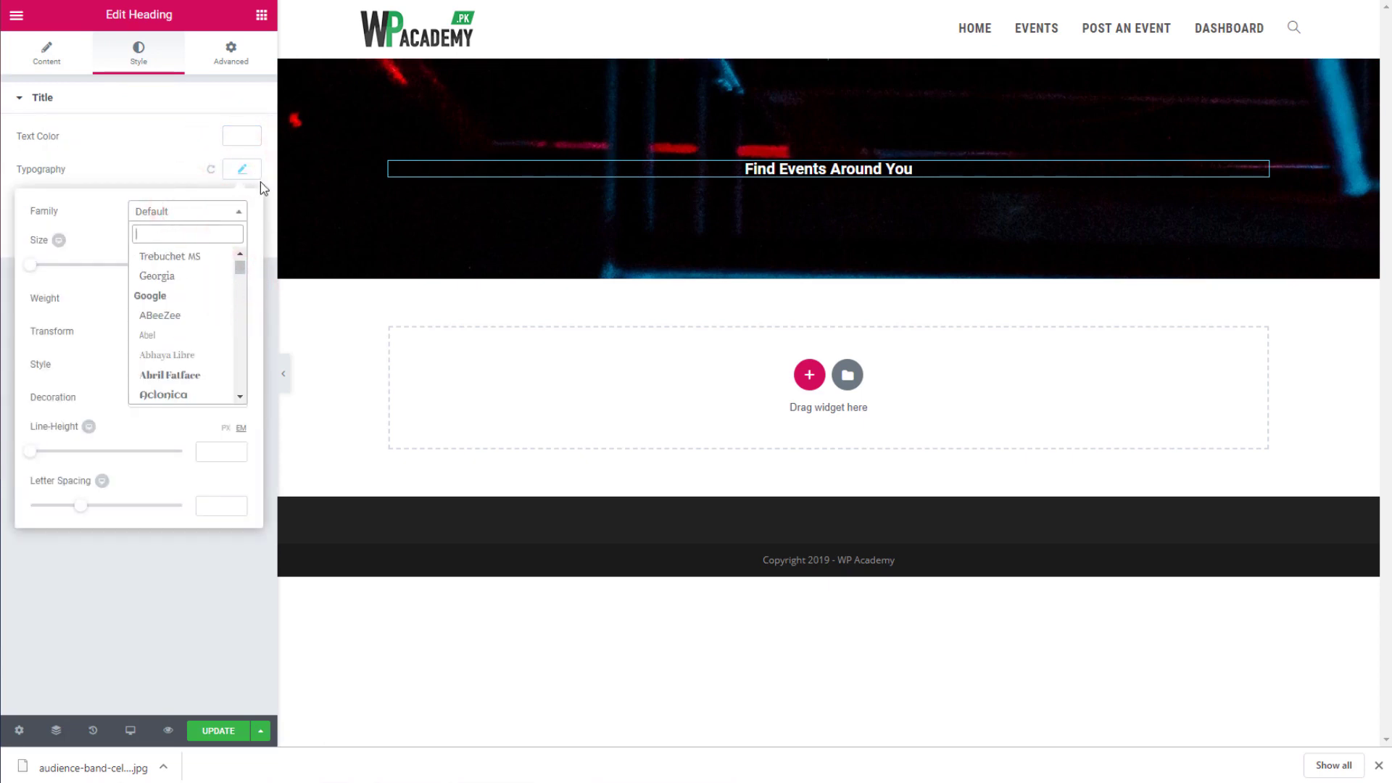
left_click(241, 168)
left_click(245, 200)
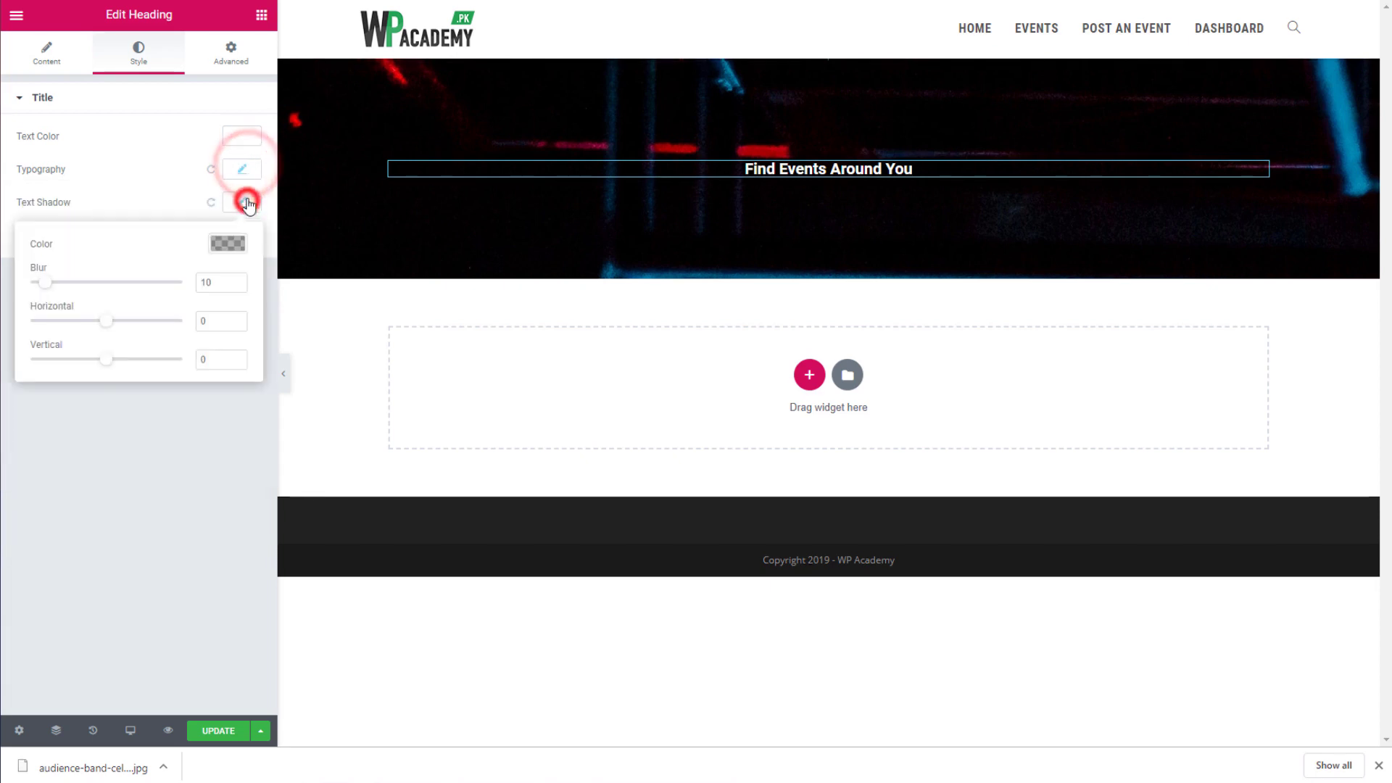
left_click(247, 199)
Step: Set the font size of the "Find Events Around You" heading to 70 px
left_click(243, 169)
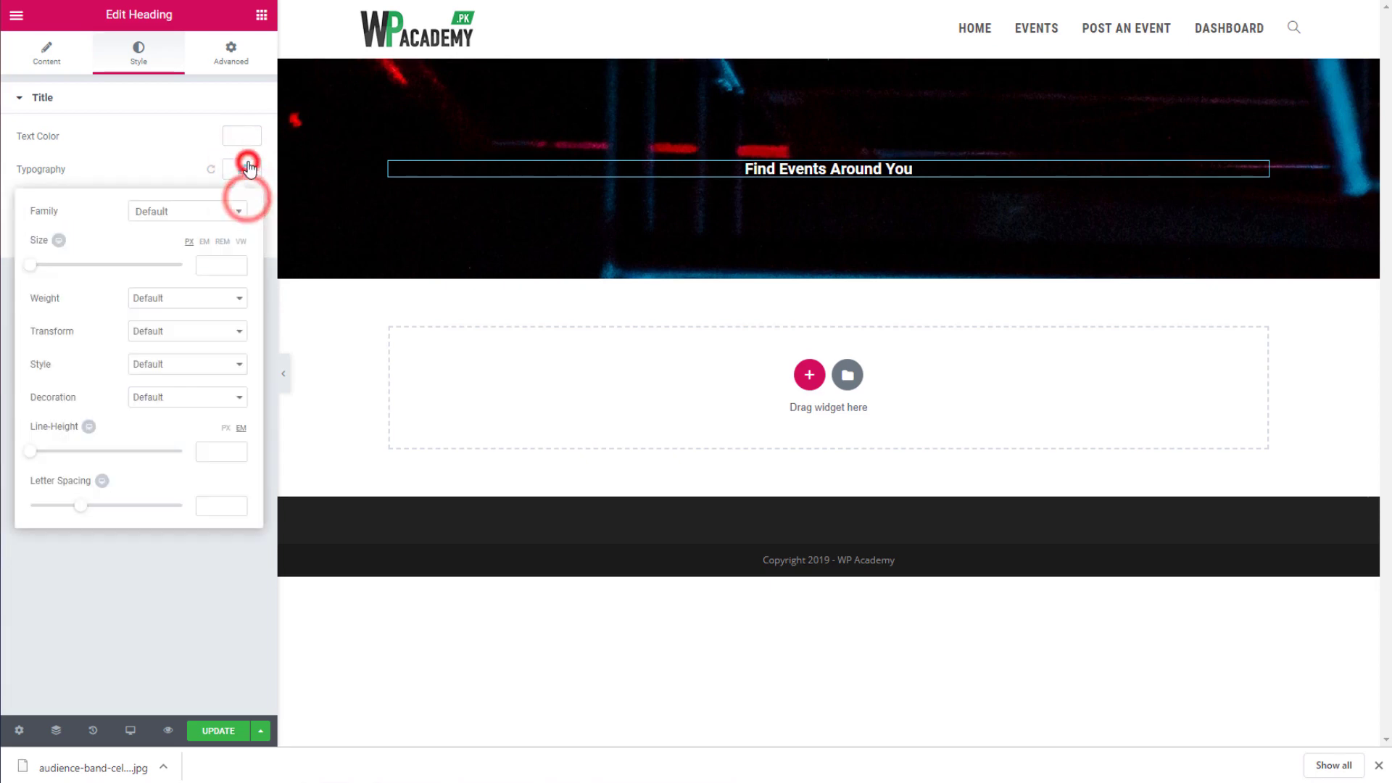
left_click(218, 261)
type("80")
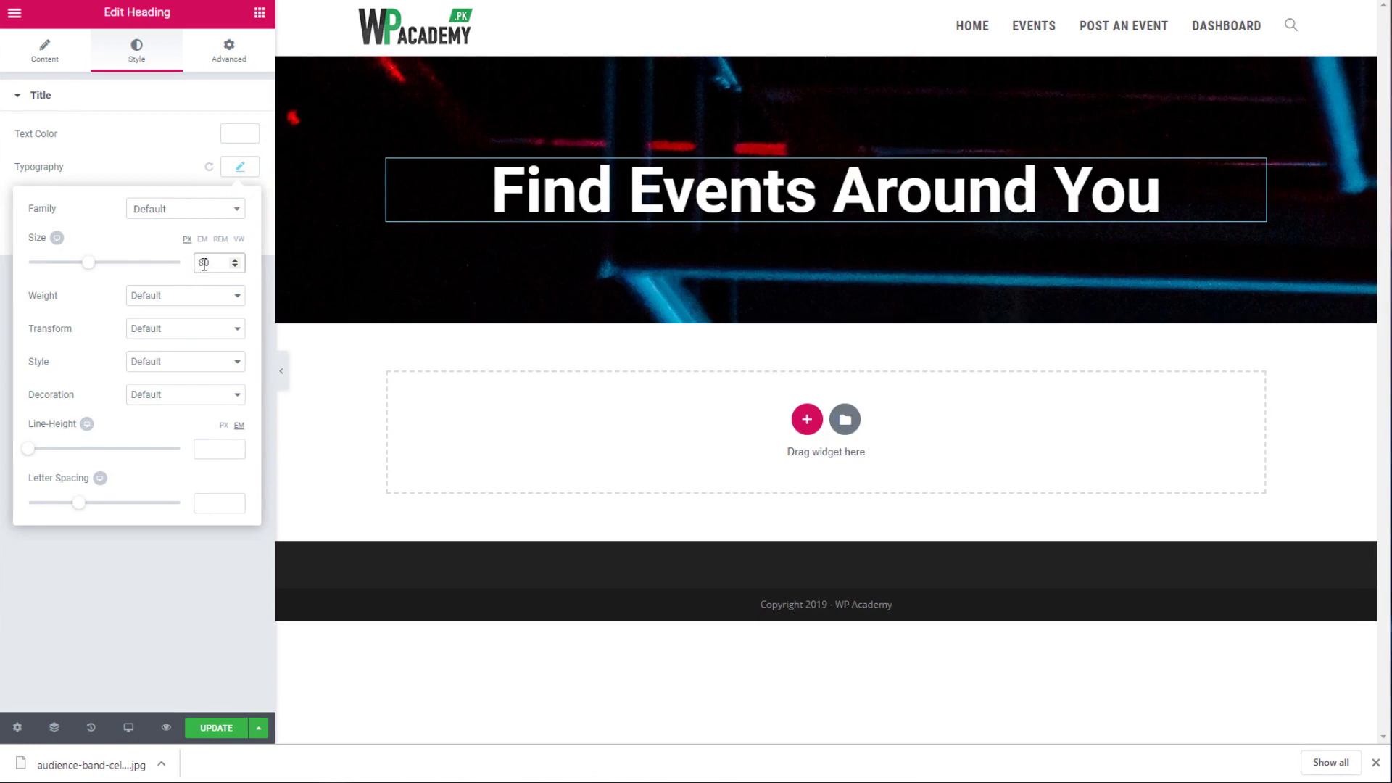
type("70")
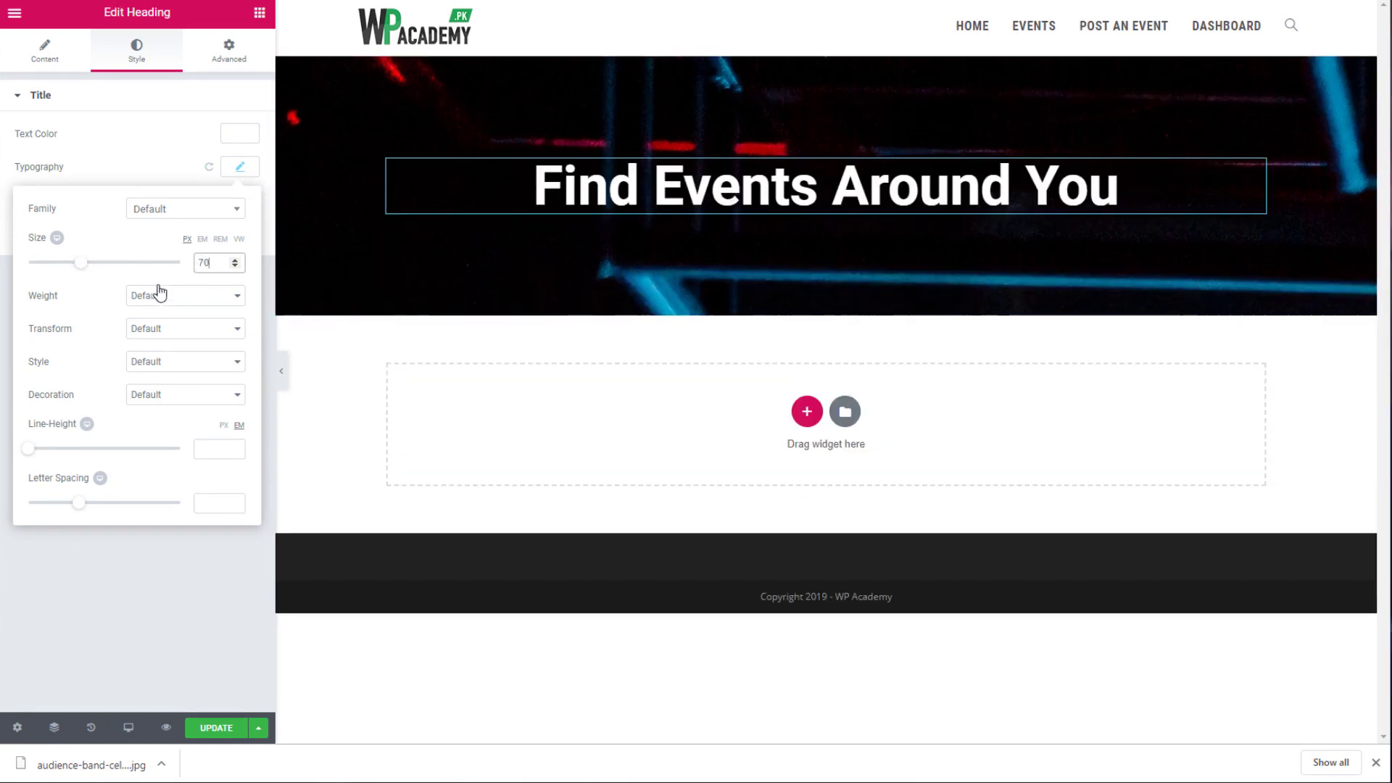
Step: Add a centred second heading below the main one with the text "Free & Paid Event Listings"
left_click(260, 16)
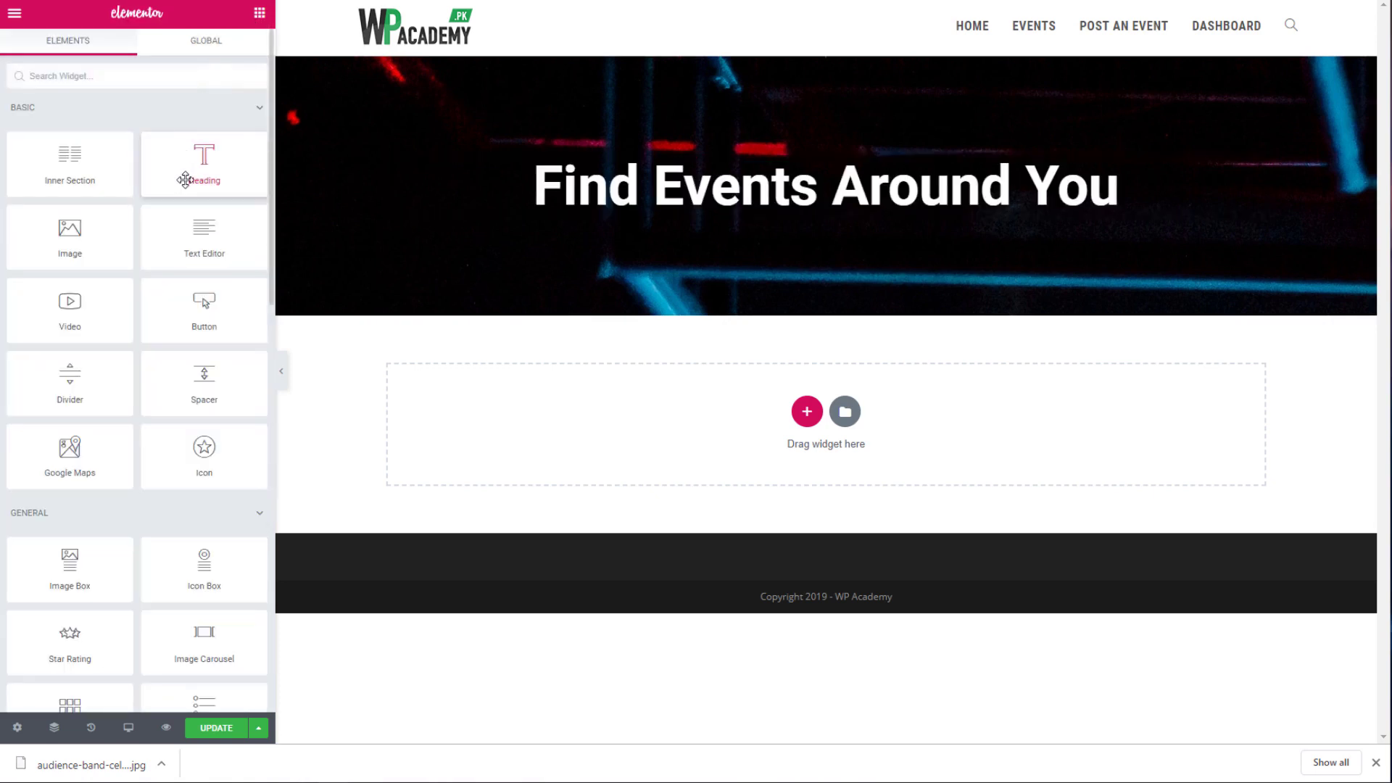
left_click_drag(250, 194, 638, 221)
left_click(175, 355)
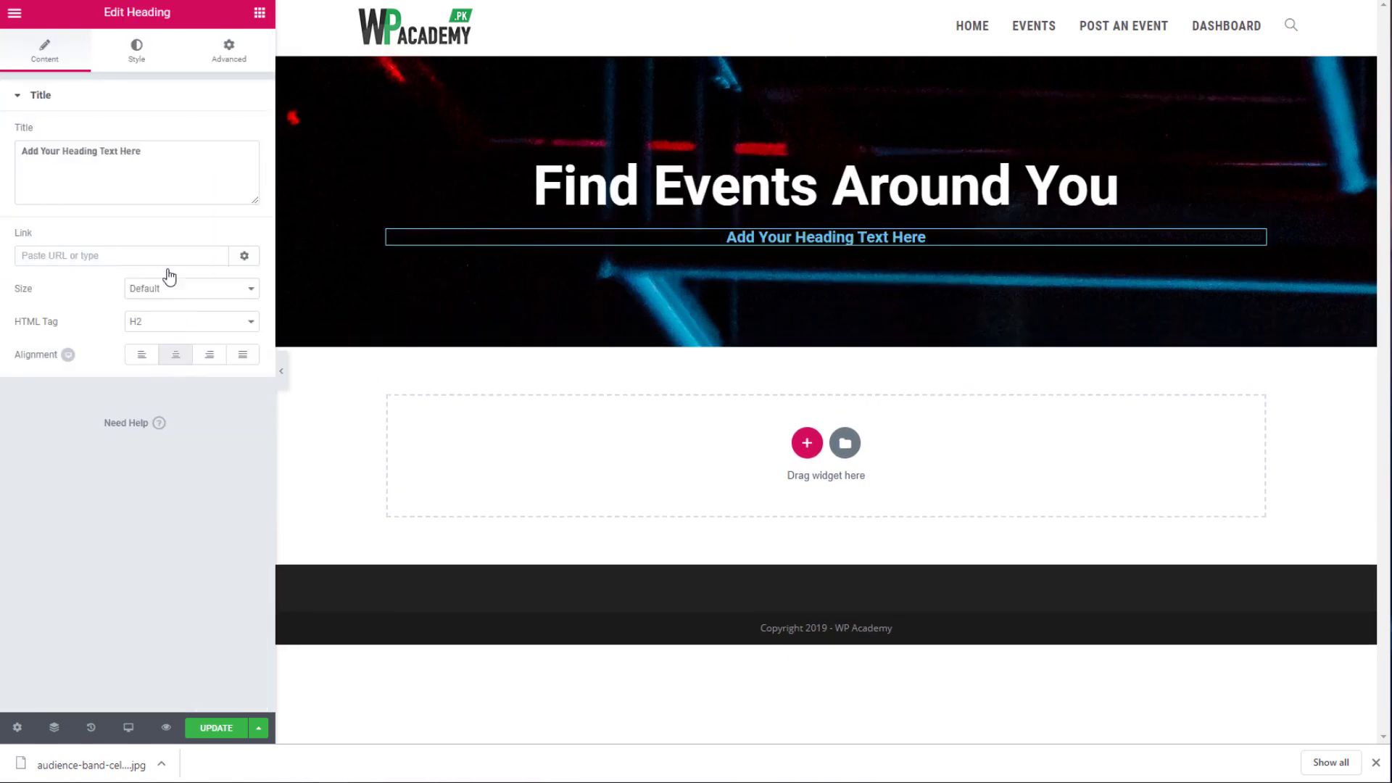
left_click_drag(141, 151, 21, 151)
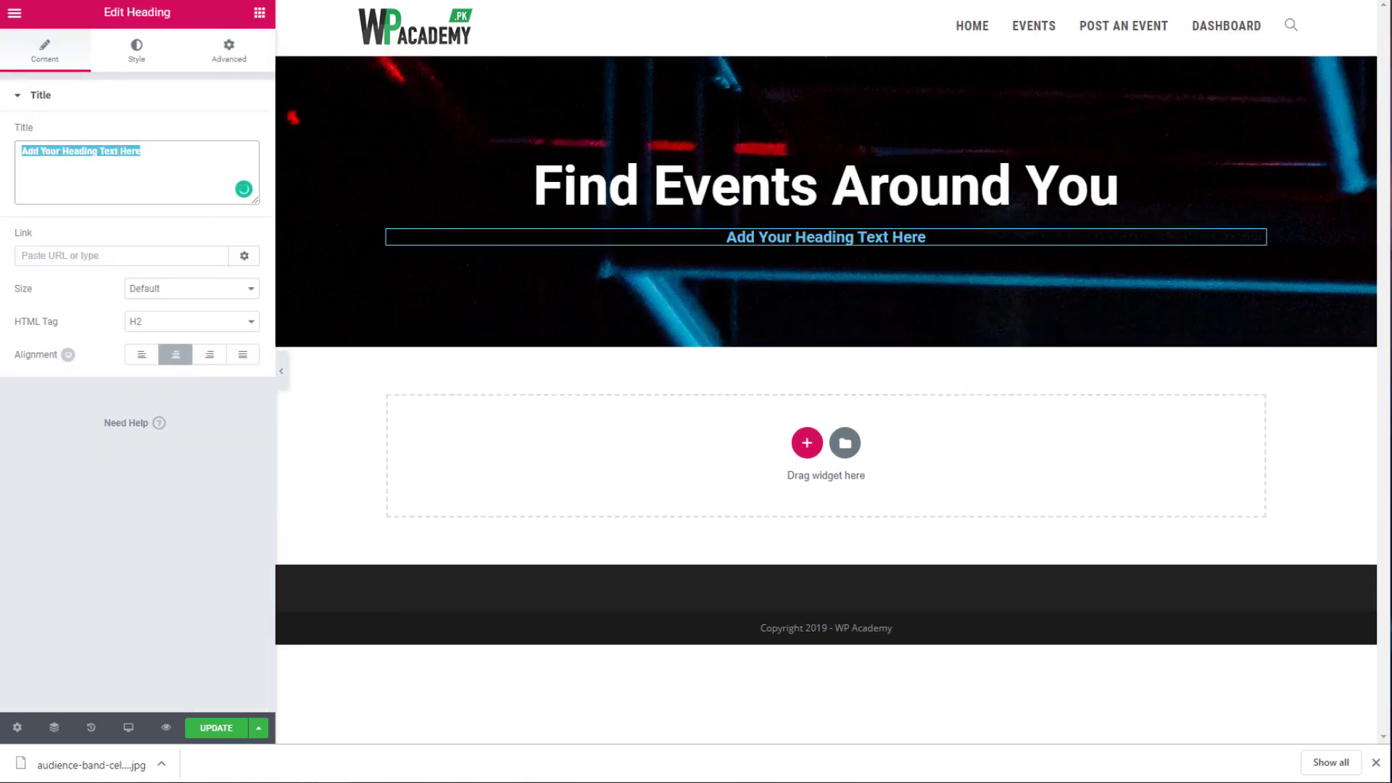
type("Free & Paid Event Listings")
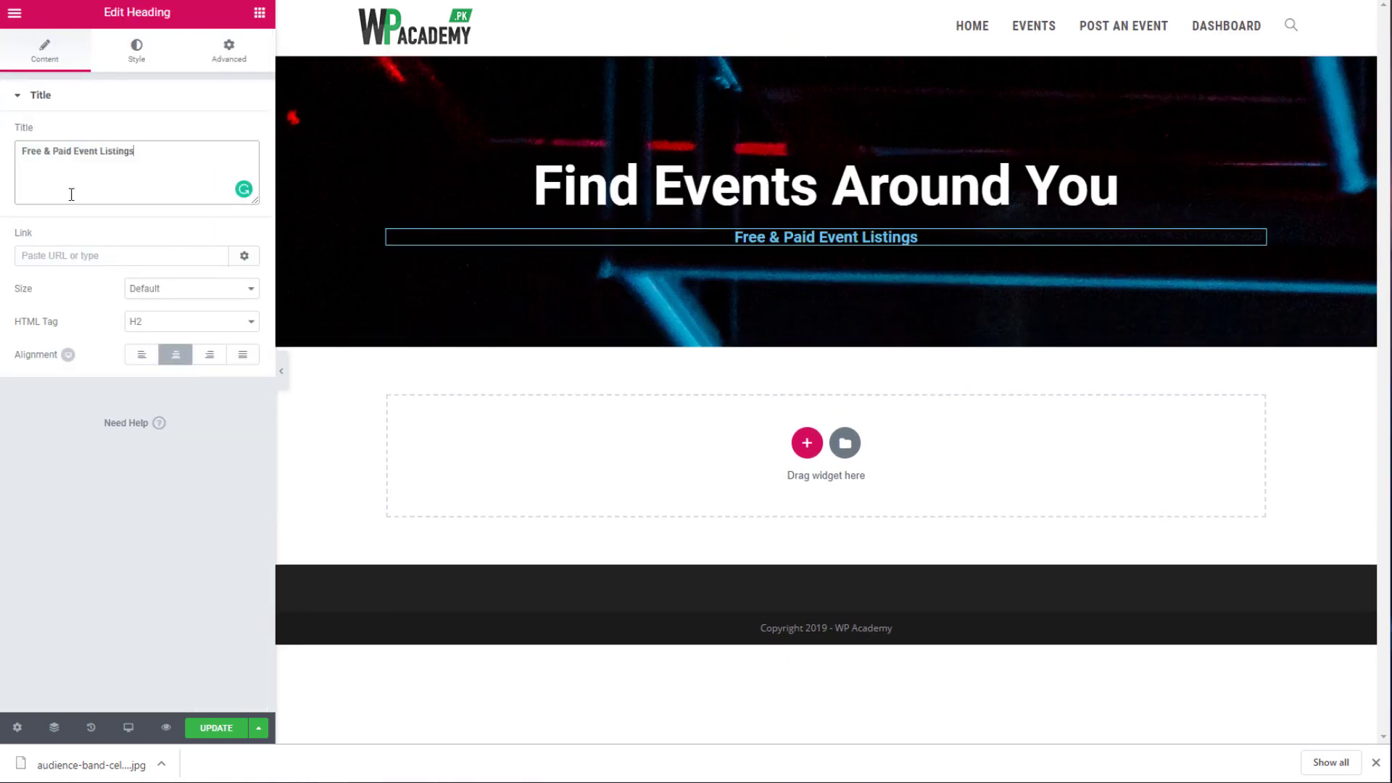
Step: Set the subheading's text colour to light grey (#a8a8a8)
left_click(145, 56)
left_click(246, 135)
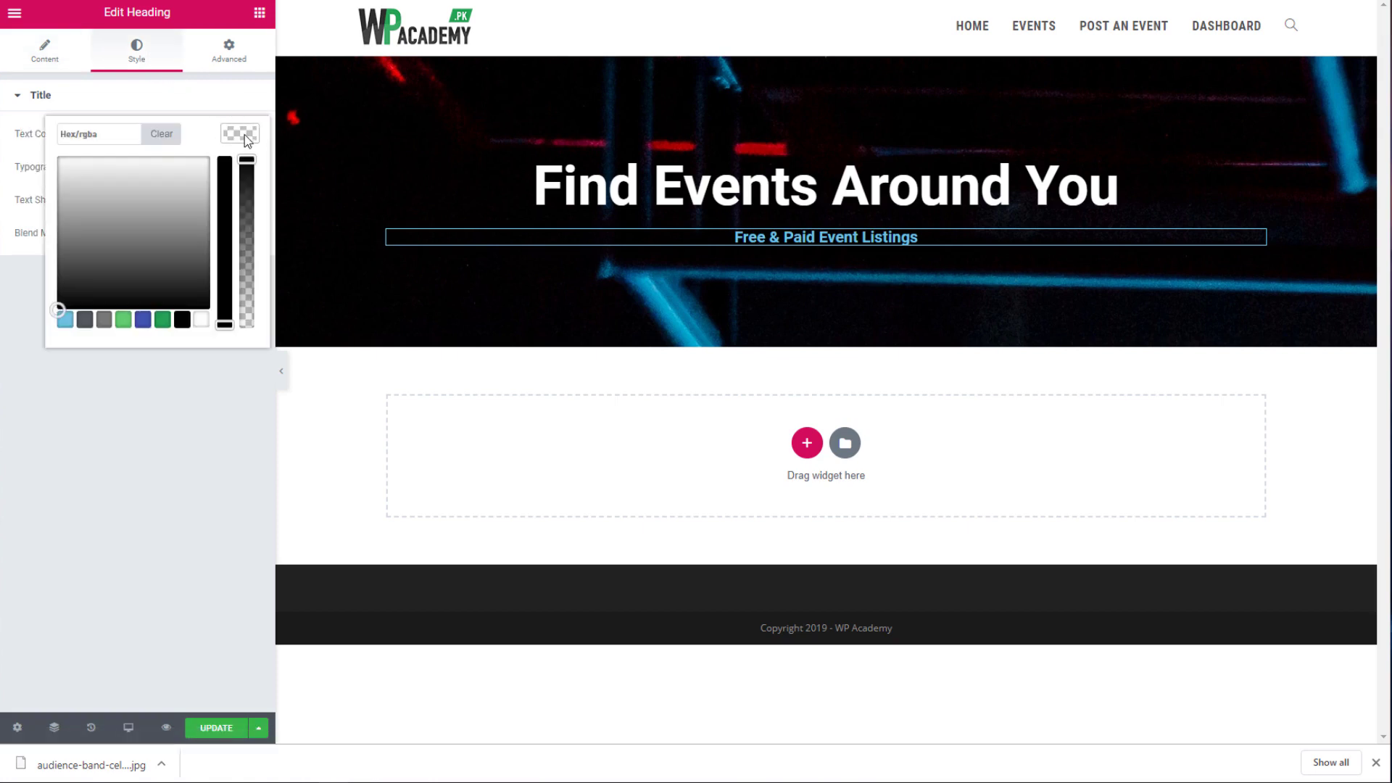
left_click(105, 321)
left_click_drag(72, 217, 56, 208)
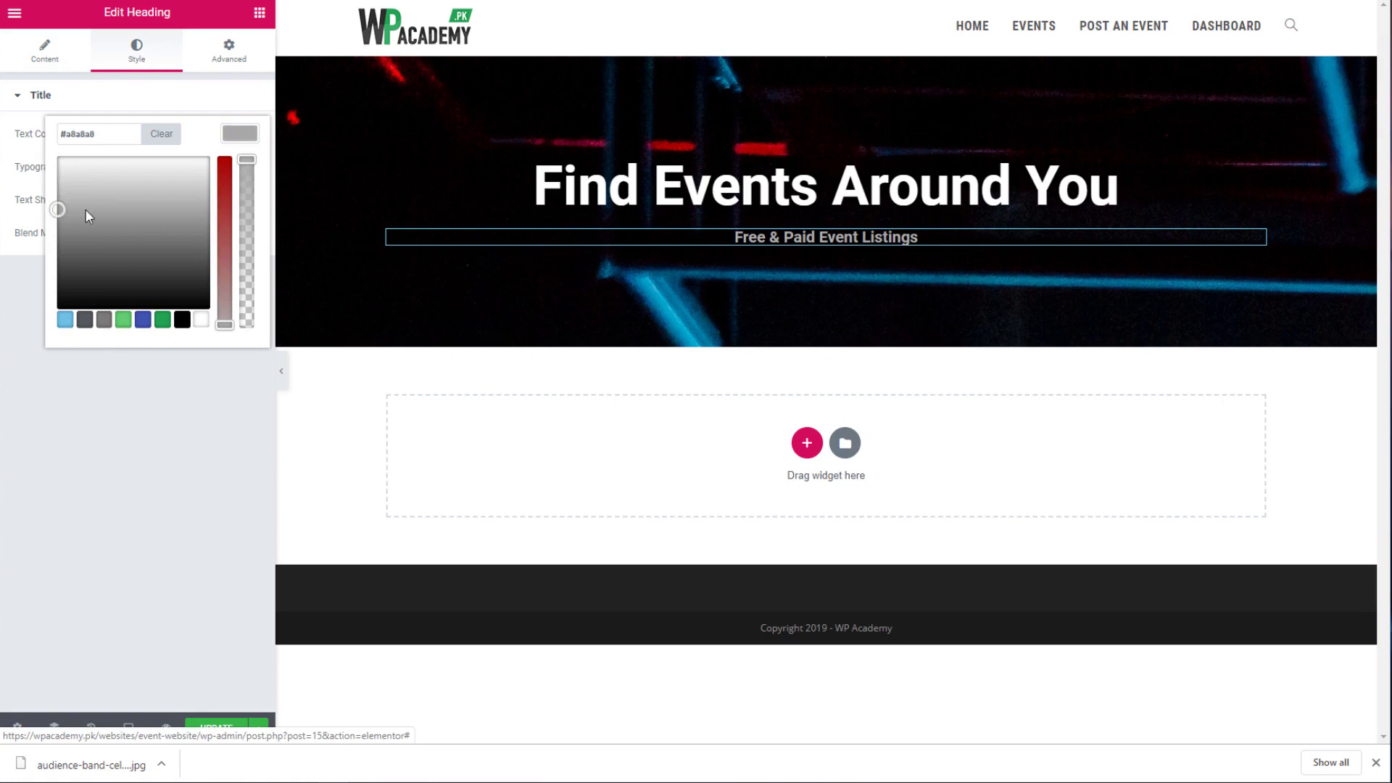
left_click(240, 133)
Step: Set the font weight of the "Free & Paid Event Listings" subheading to 400
left_click(240, 166)
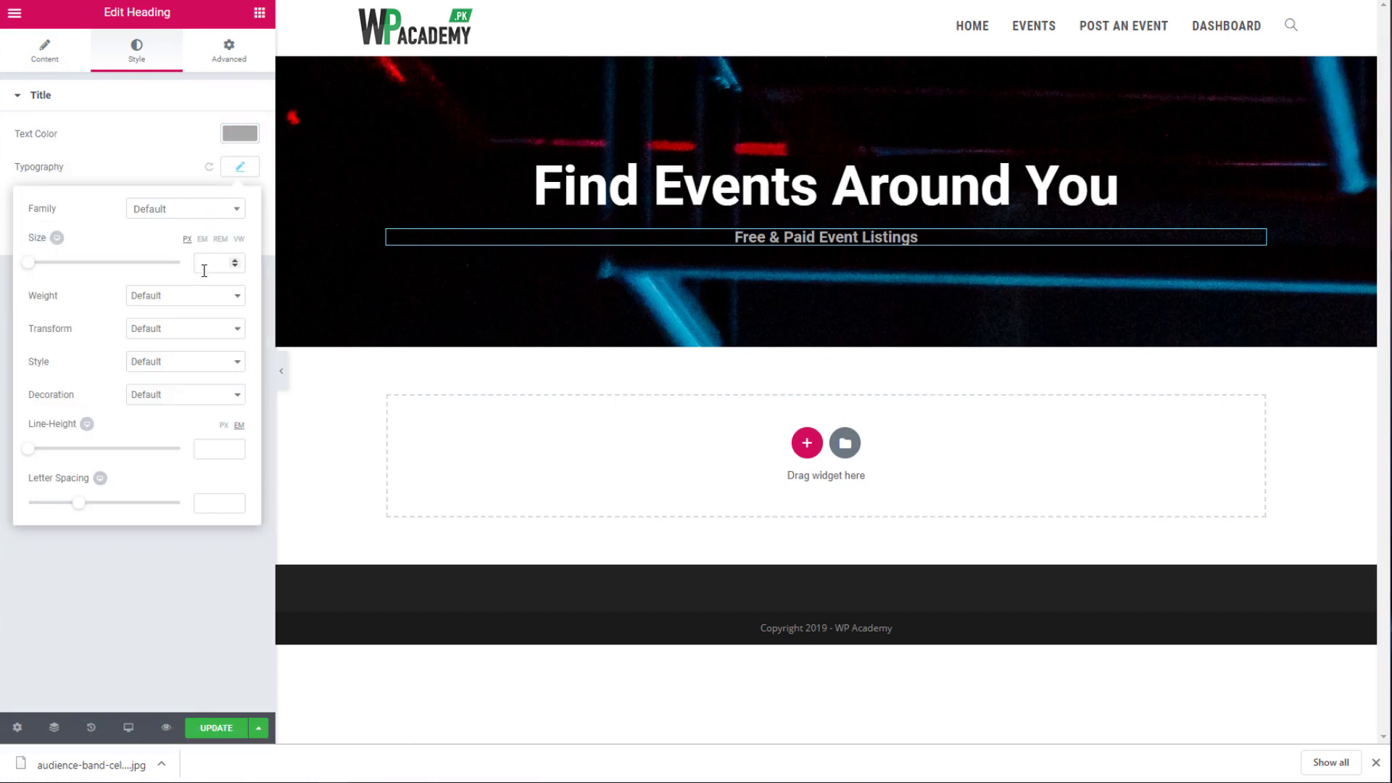
left_click(194, 300)
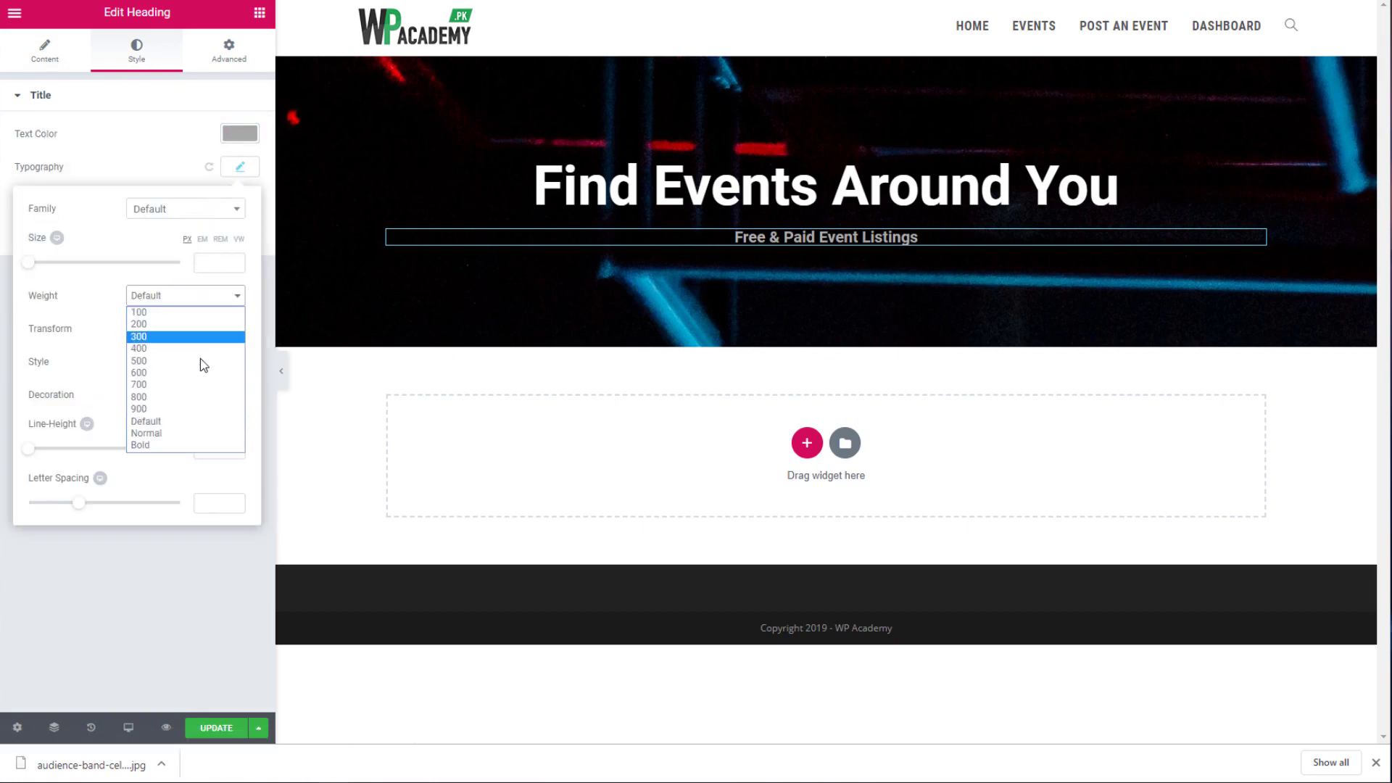
left_click(203, 351)
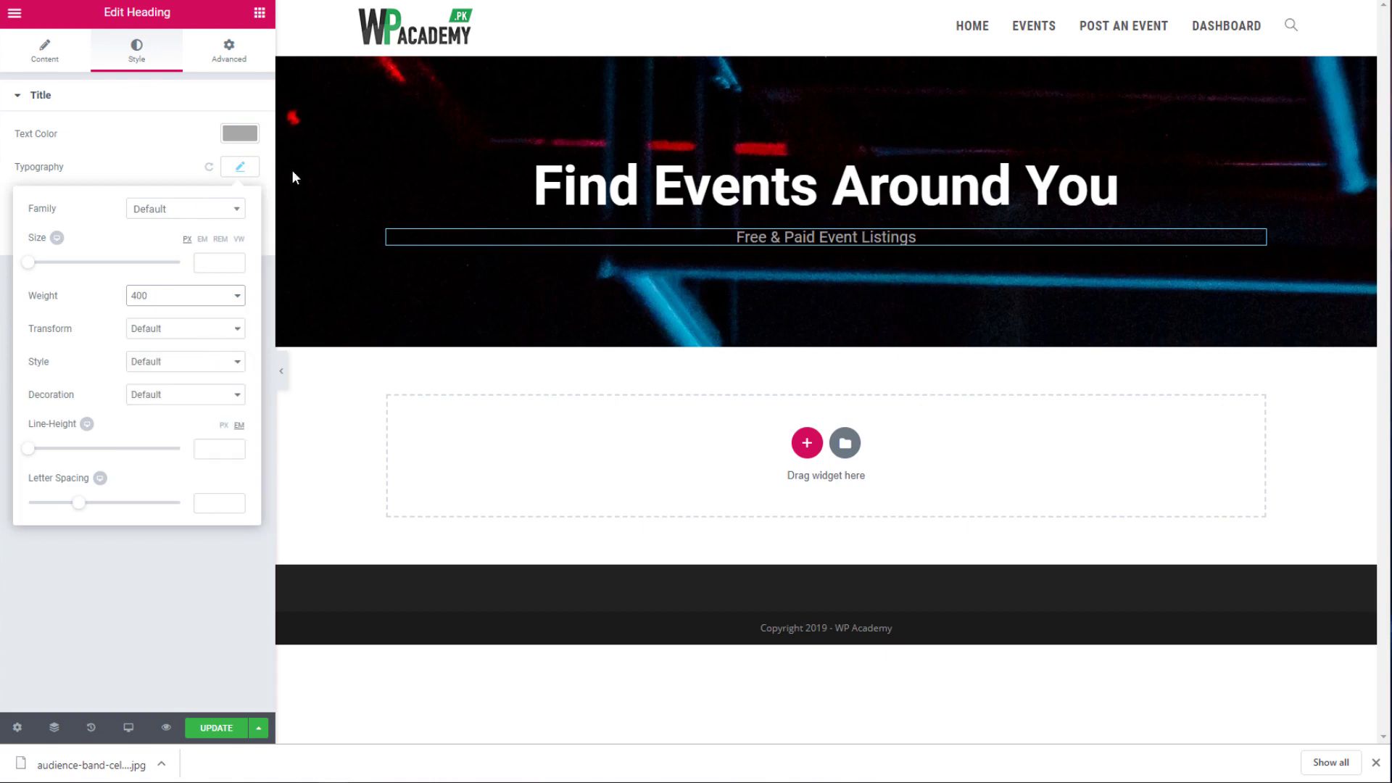
Step: Set the banner section's background image position to Center Center and its size to Cover
left_click(432, 122)
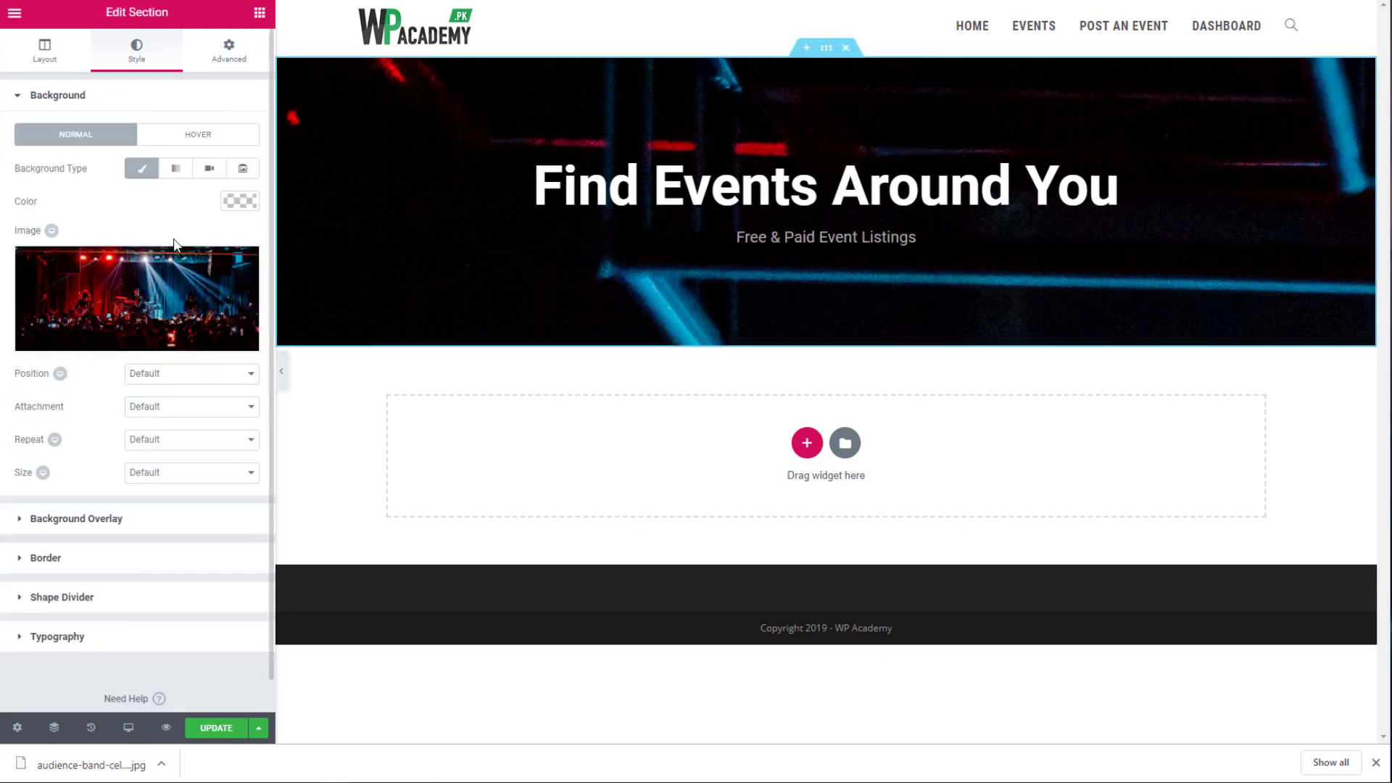
left_click(178, 374)
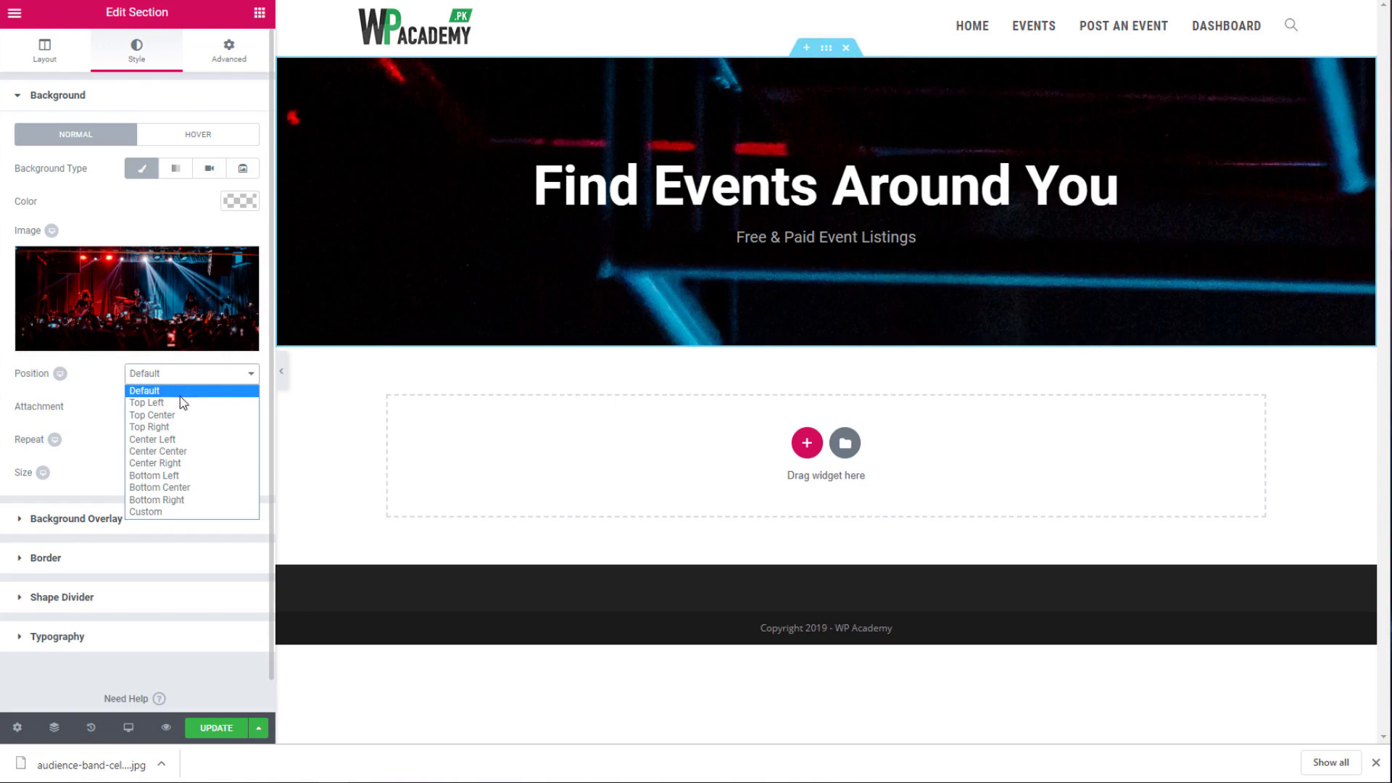
left_click(190, 451)
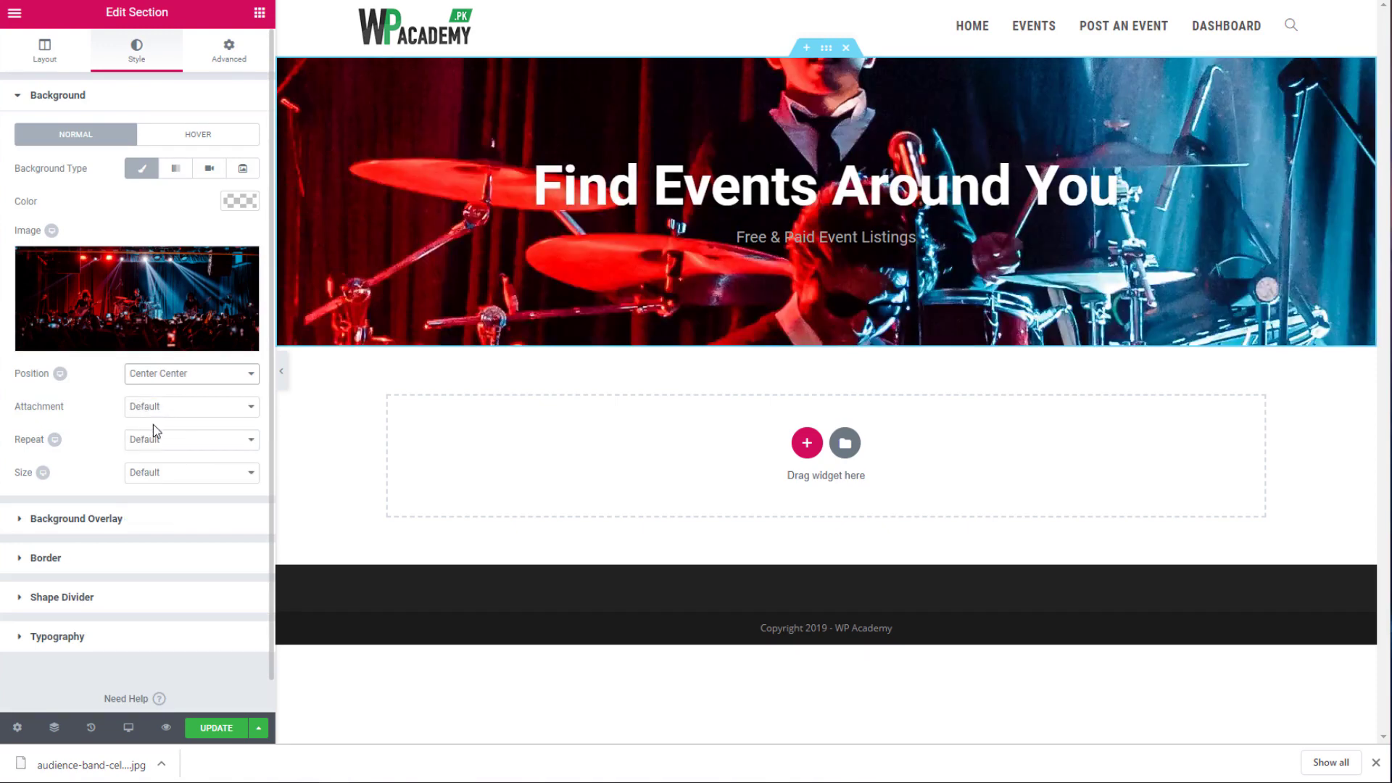
left_click(188, 480)
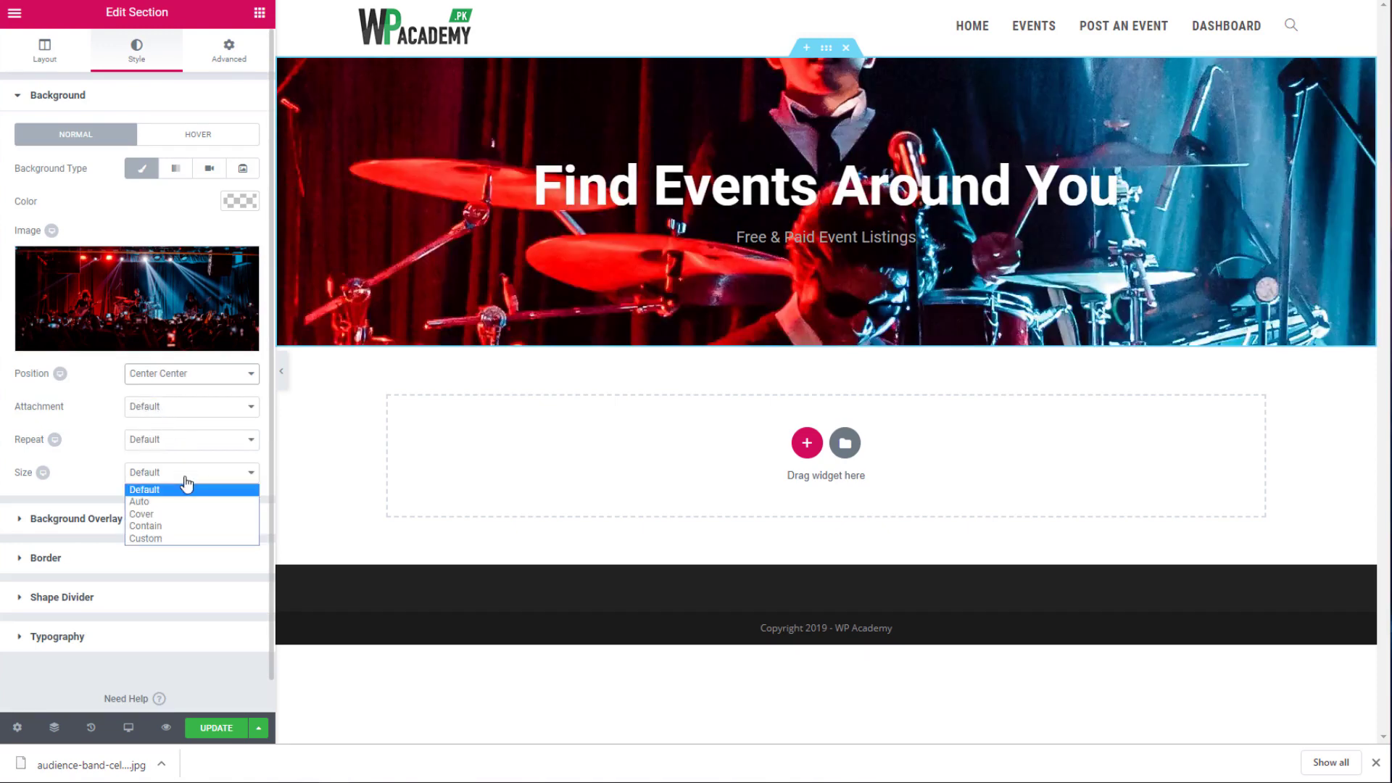
left_click(198, 514)
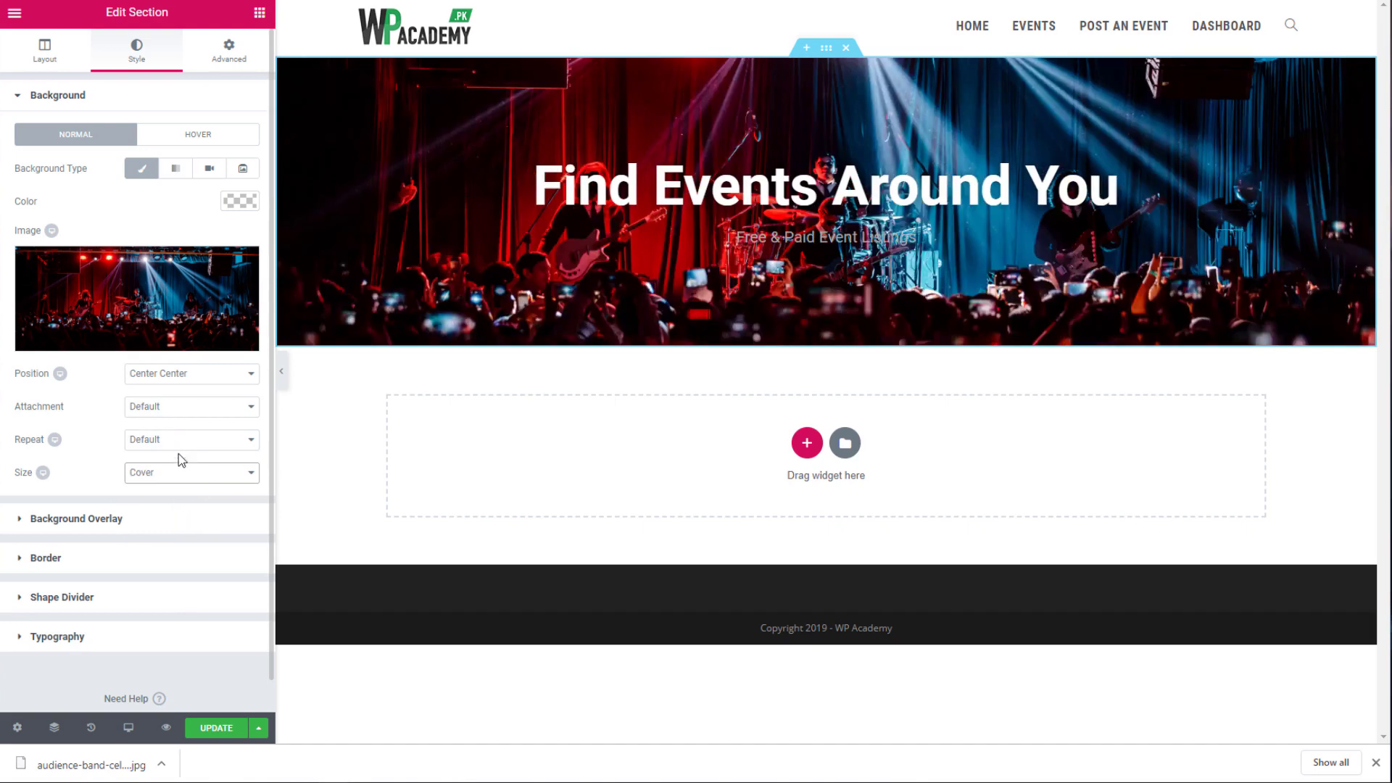
Step: Unlink the banner section's padding values and set the top and bottom padding to 100 px each
left_click(229, 51)
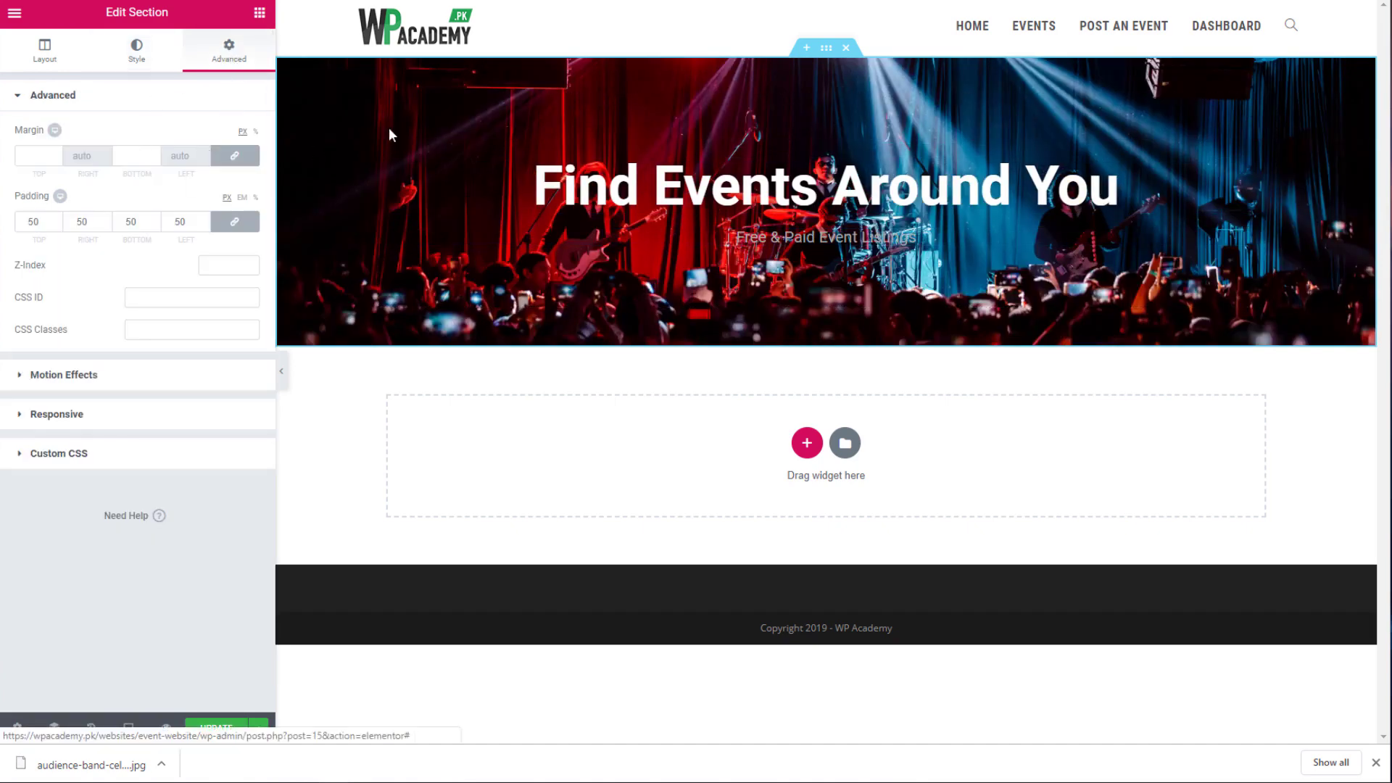
left_click(234, 221)
left_click(33, 221)
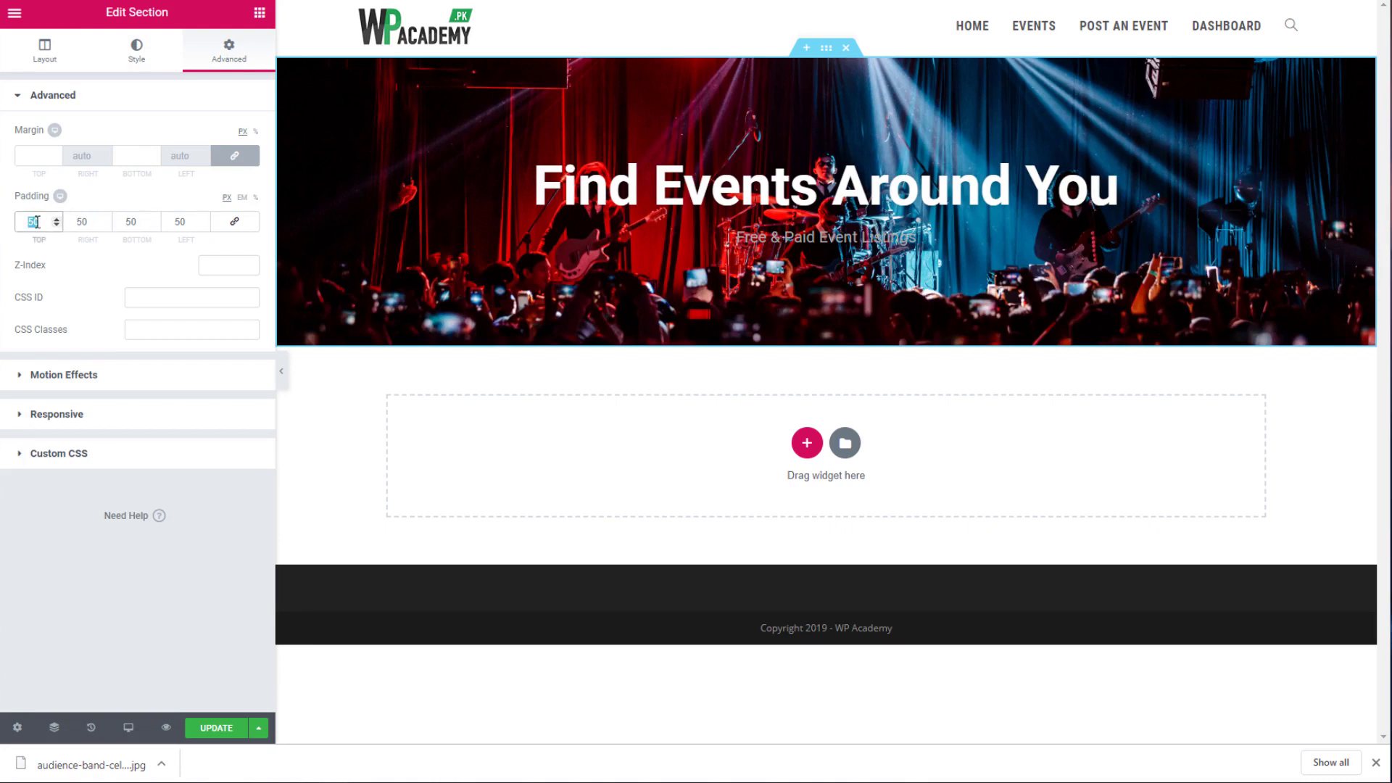
key("BackSpace")
key("BackSpace")
type("100")
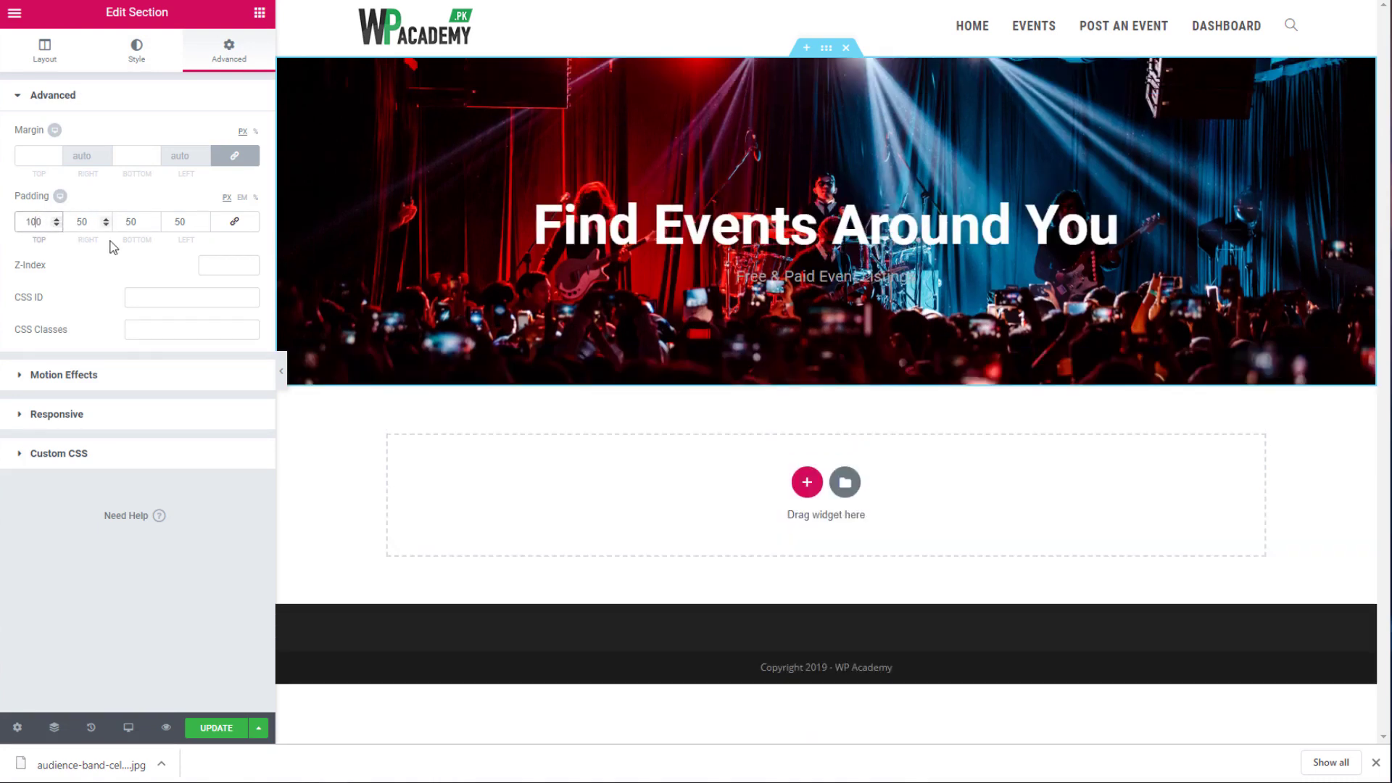
left_click(129, 223)
key("BackSpace")
type("1")
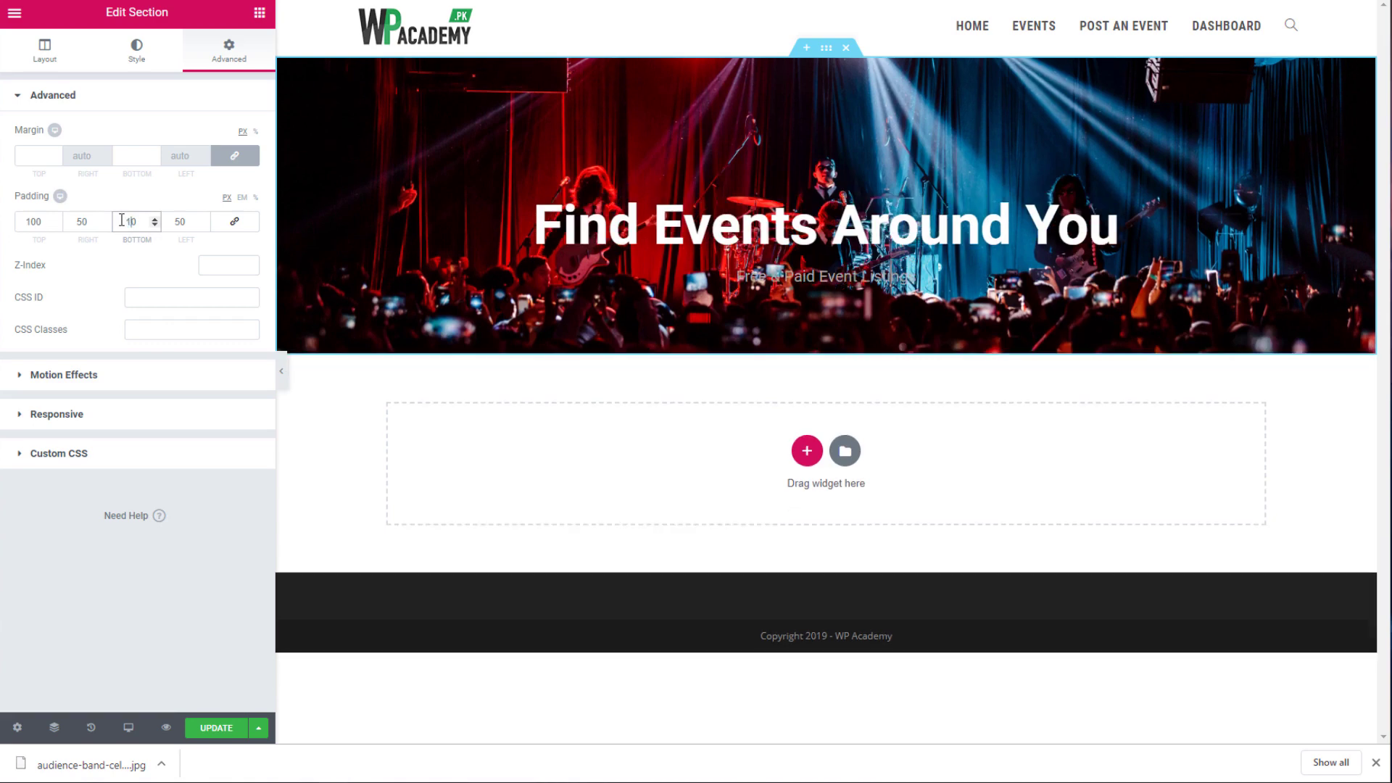
type("0")
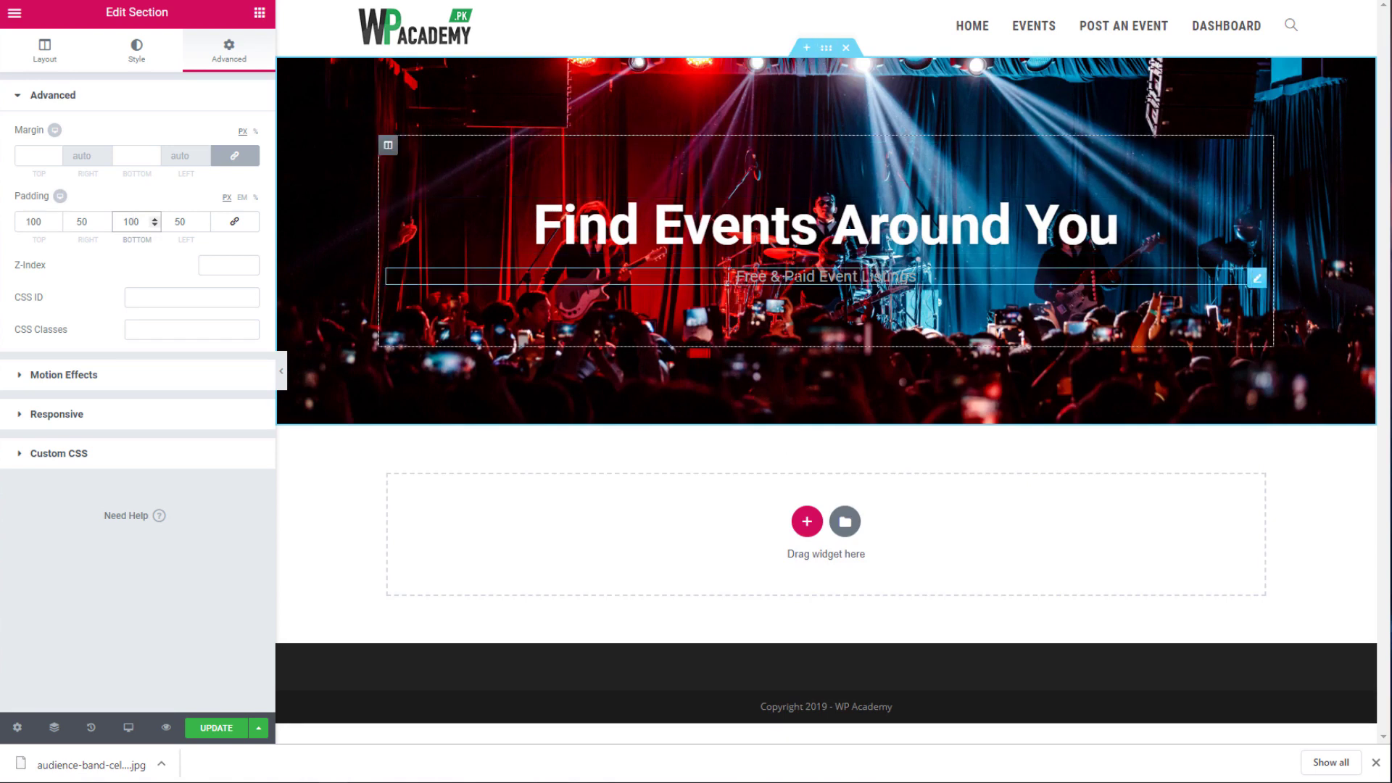
Step: Add a black (#000000) background overlay with 0.6 opacity to the banner section and save the page
left_click(754, 278)
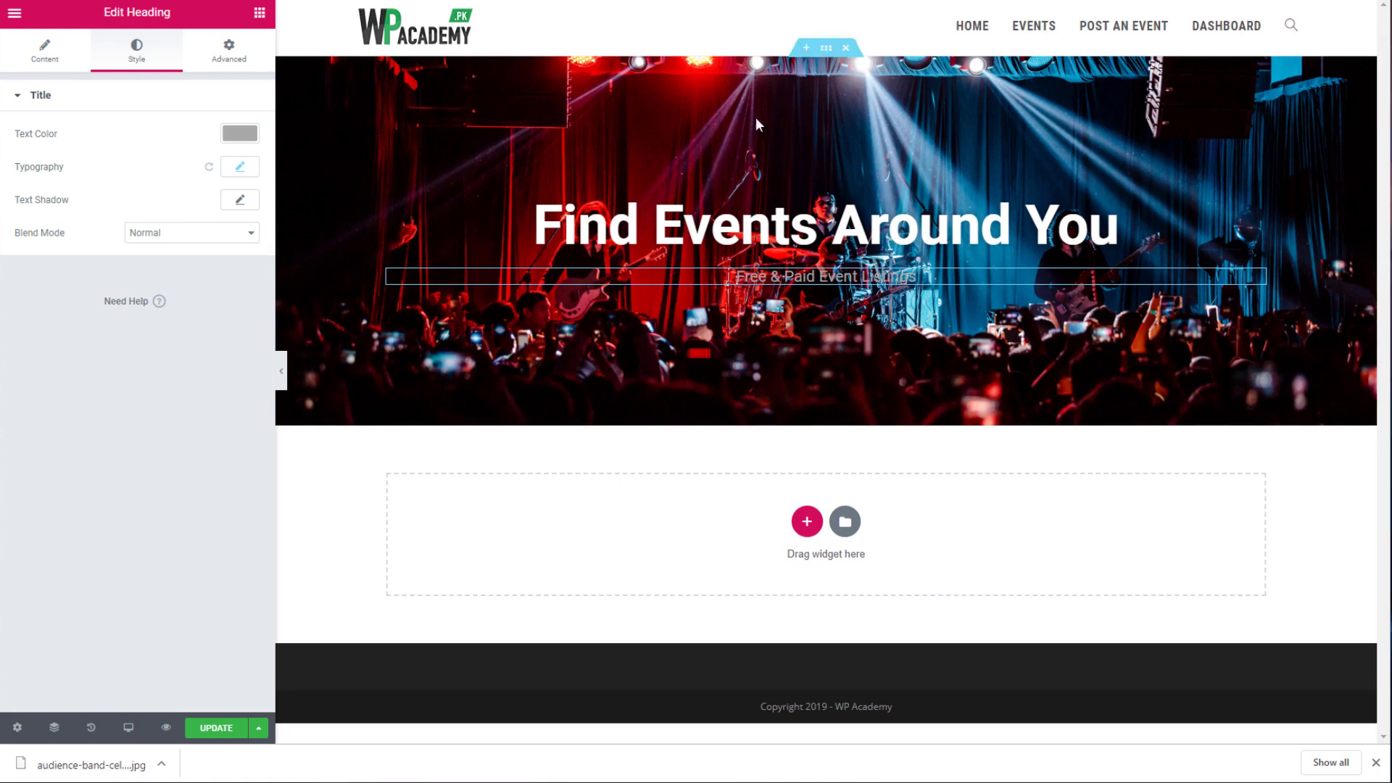
left_click_drag(826, 48, 827, 56)
left_click(828, 56)
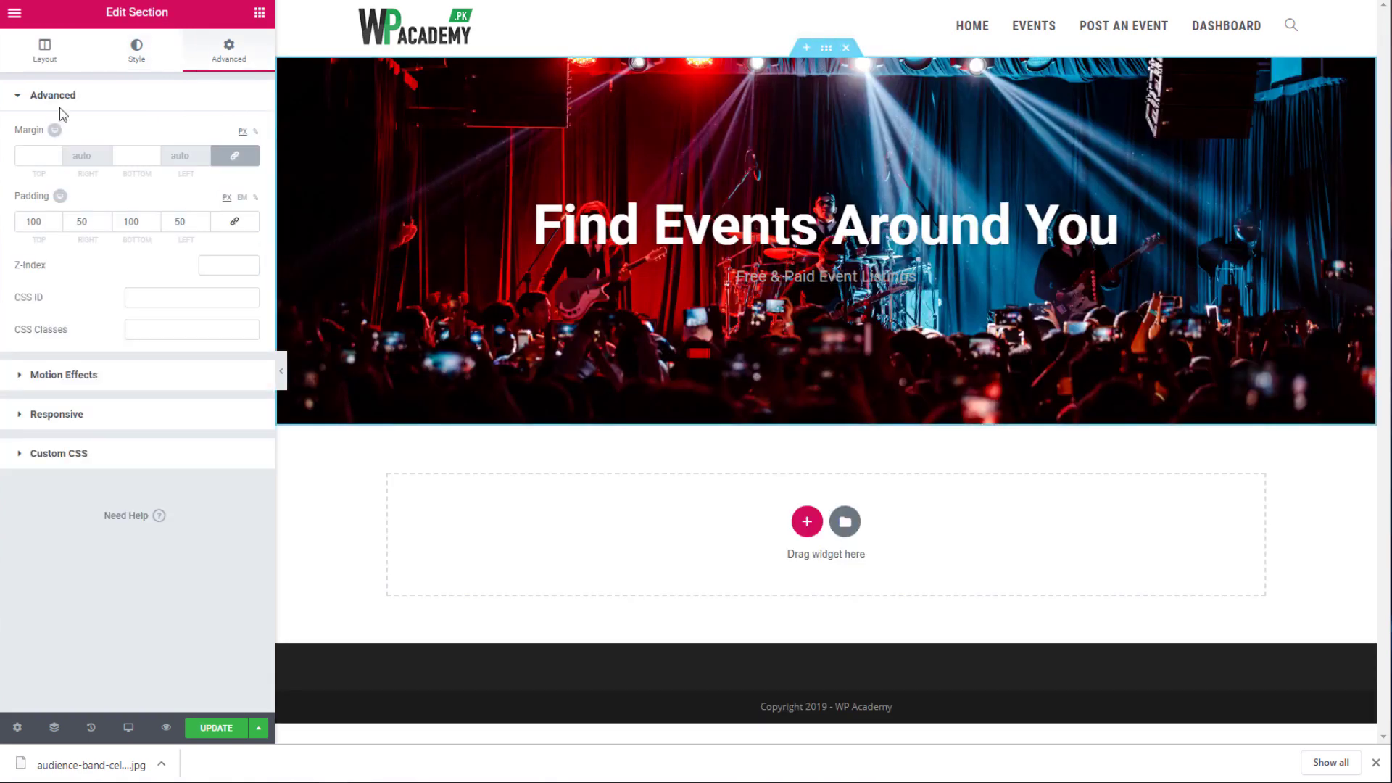
left_click(136, 50)
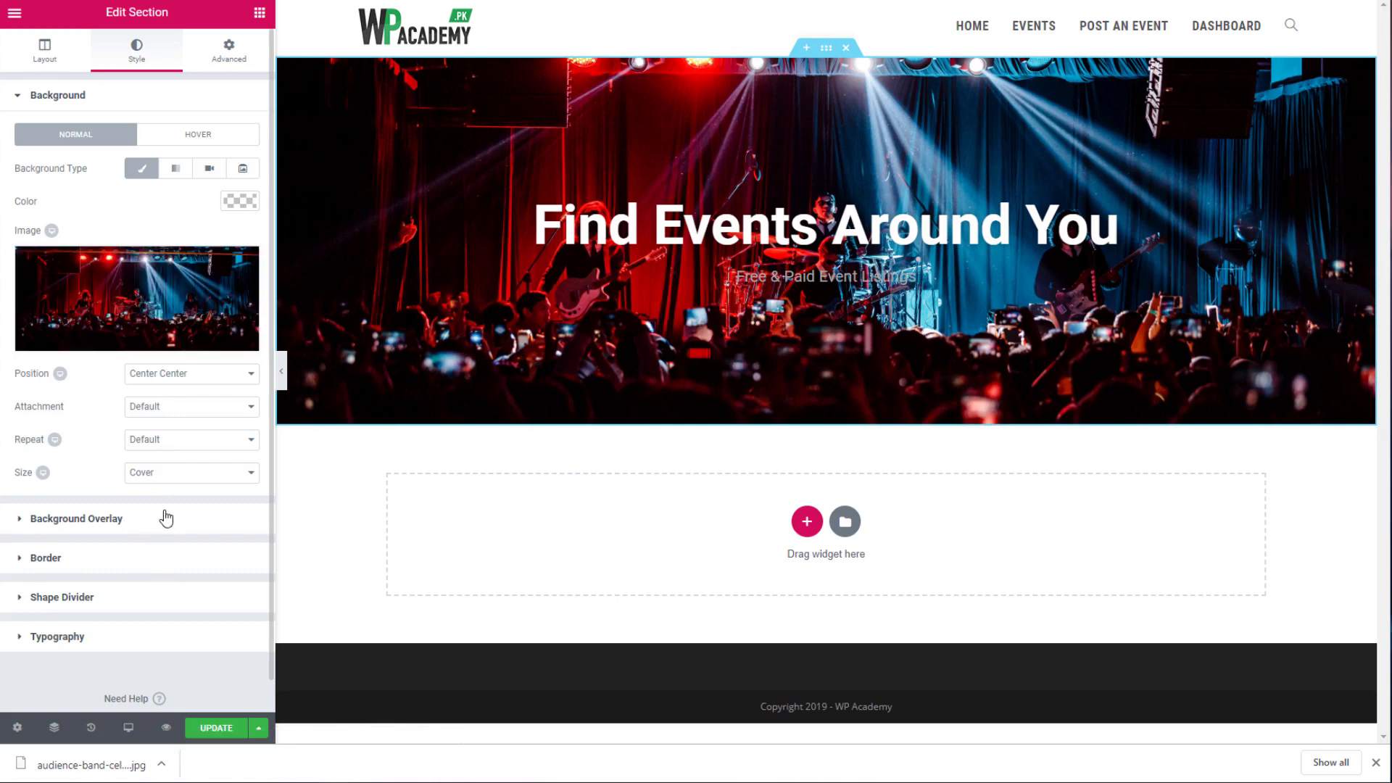
left_click(200, 207)
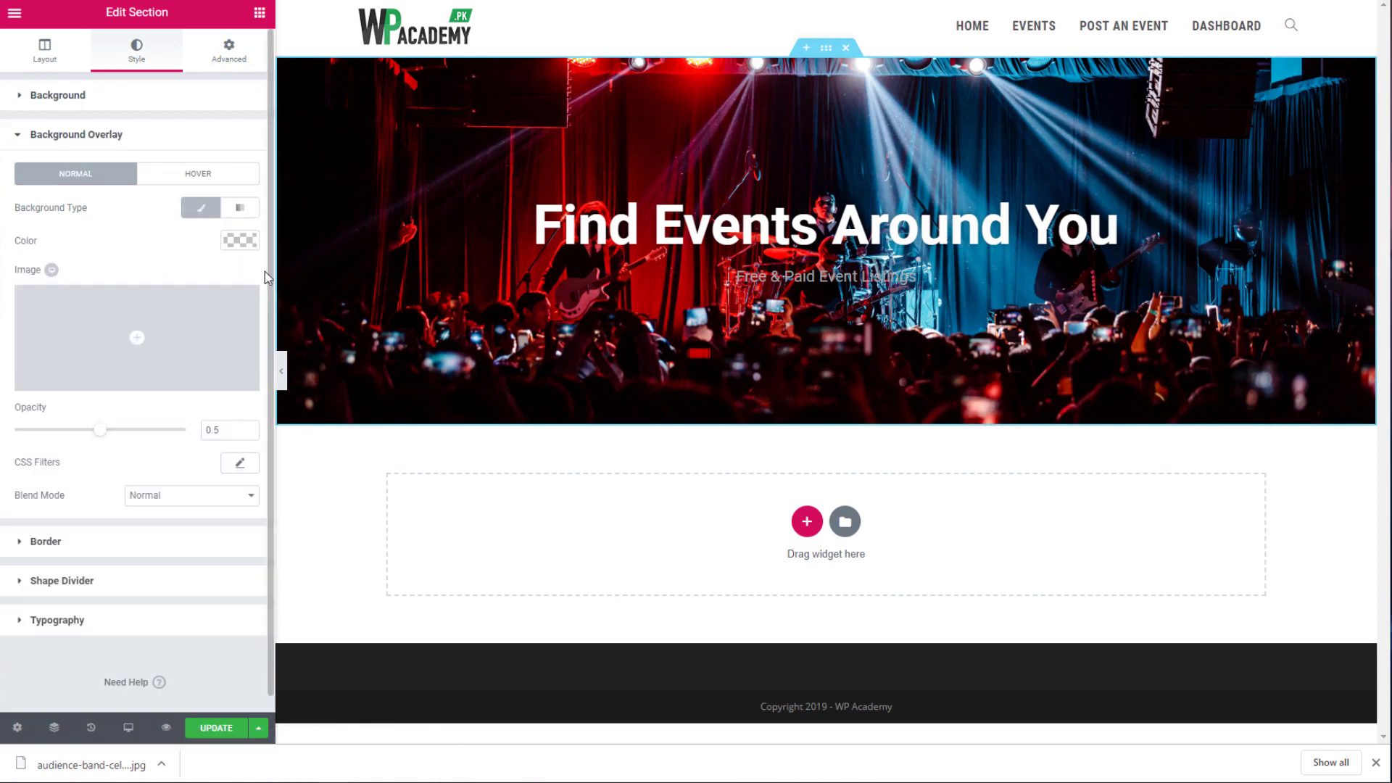
left_click(241, 247)
left_click(182, 426)
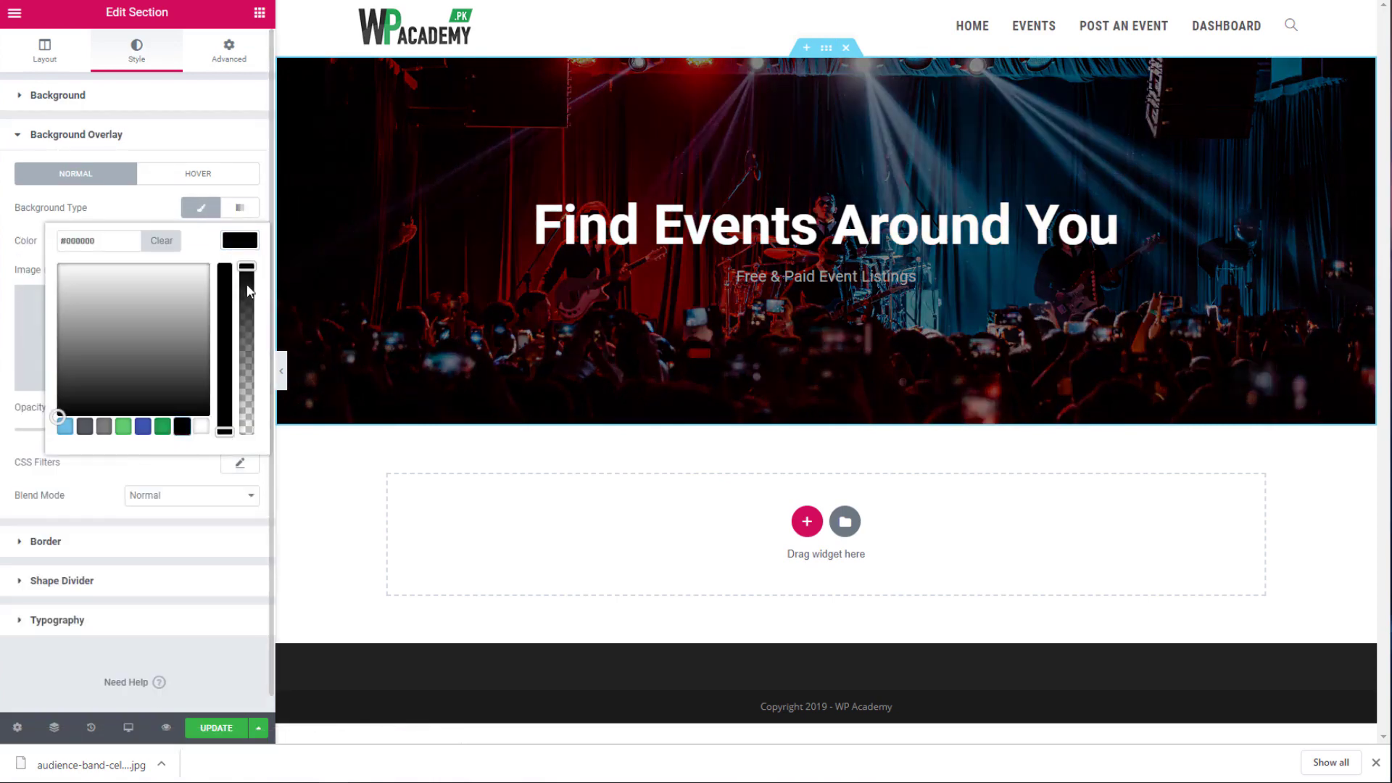
left_click(244, 244)
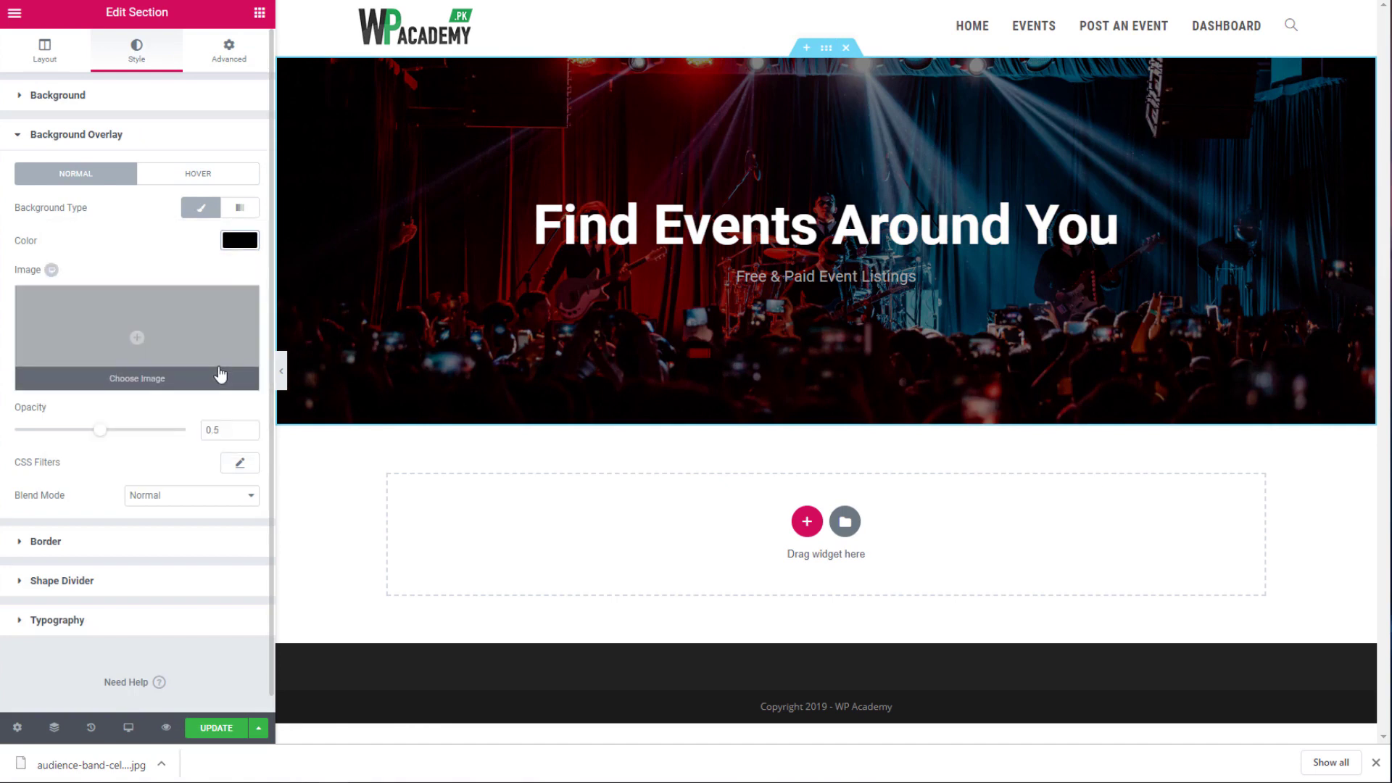
left_click(248, 427)
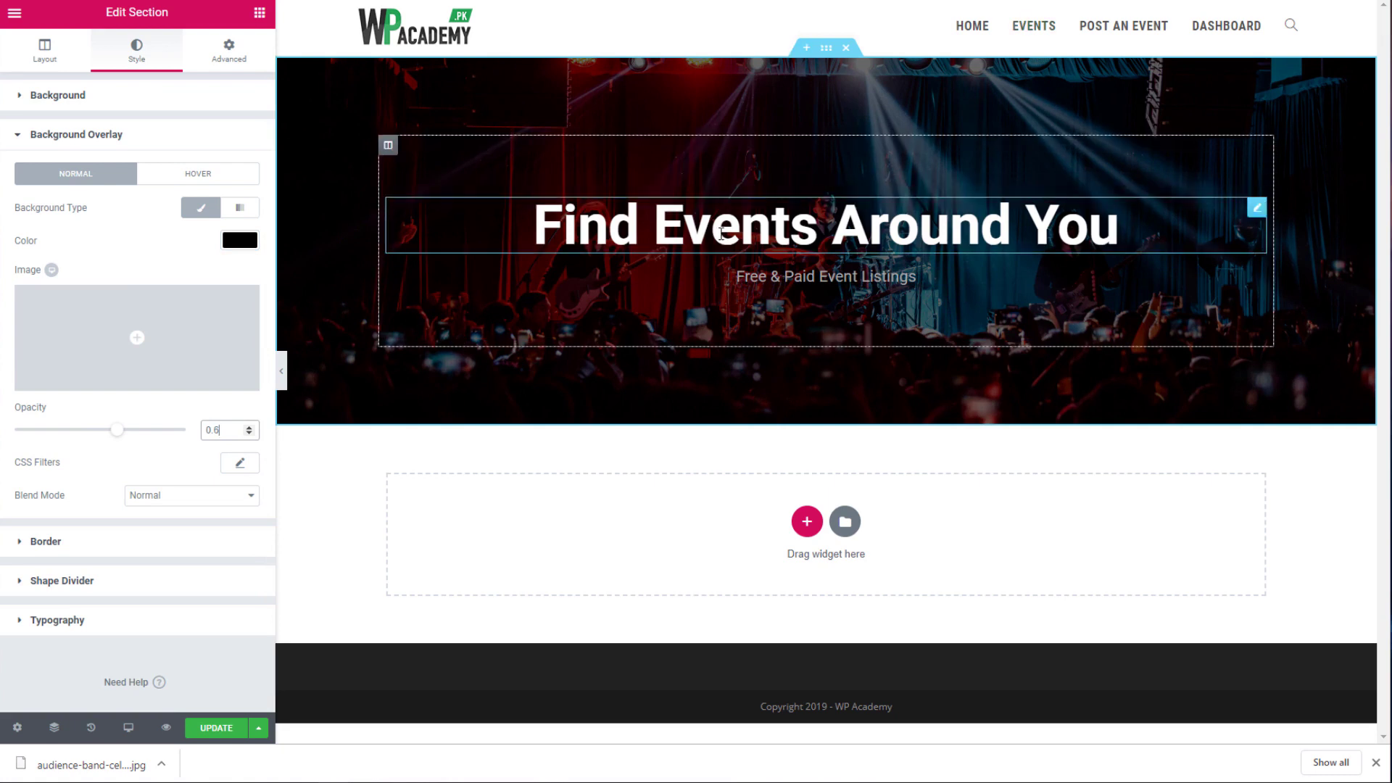
left_click(230, 728)
left_click(1376, 762)
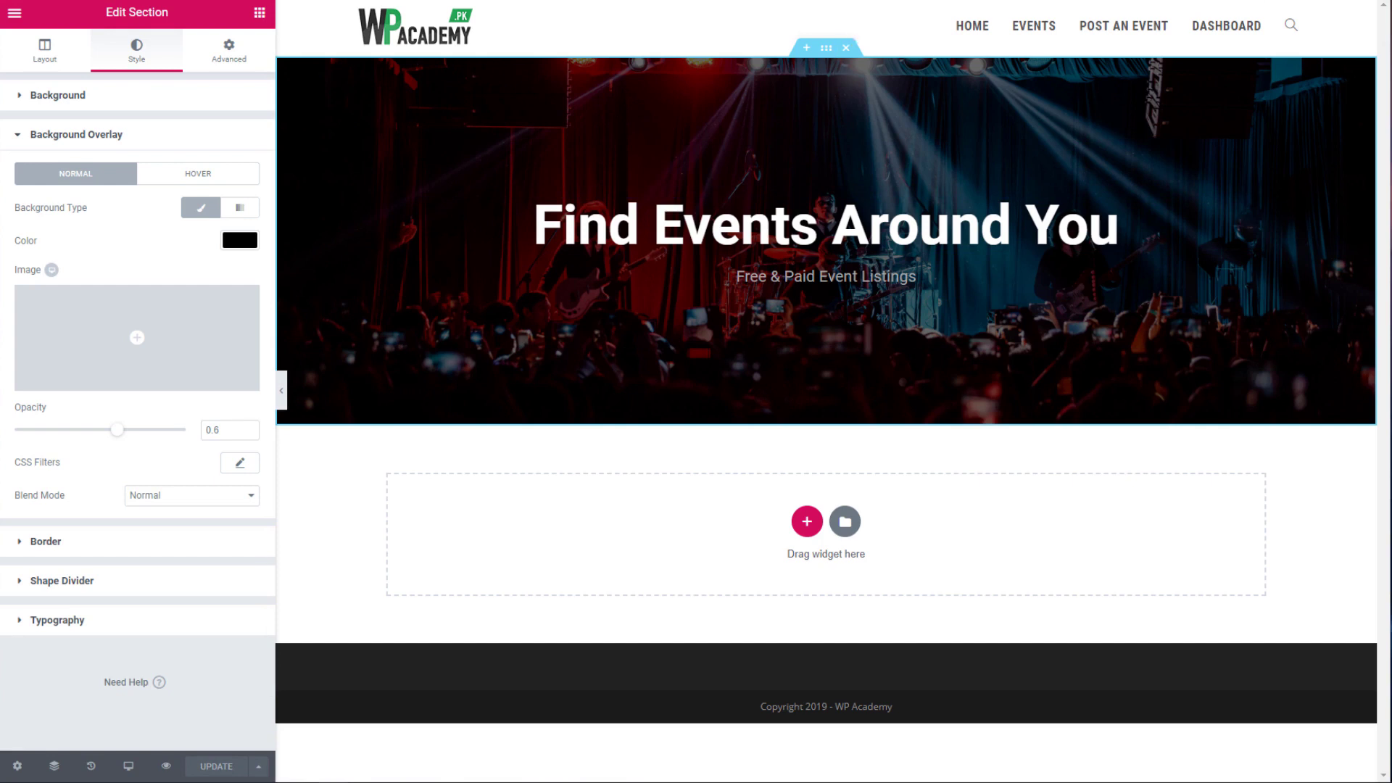
Step: Add the WP Event Manager Event Listing widget in a new section directly below the banner
left_click(259, 14)
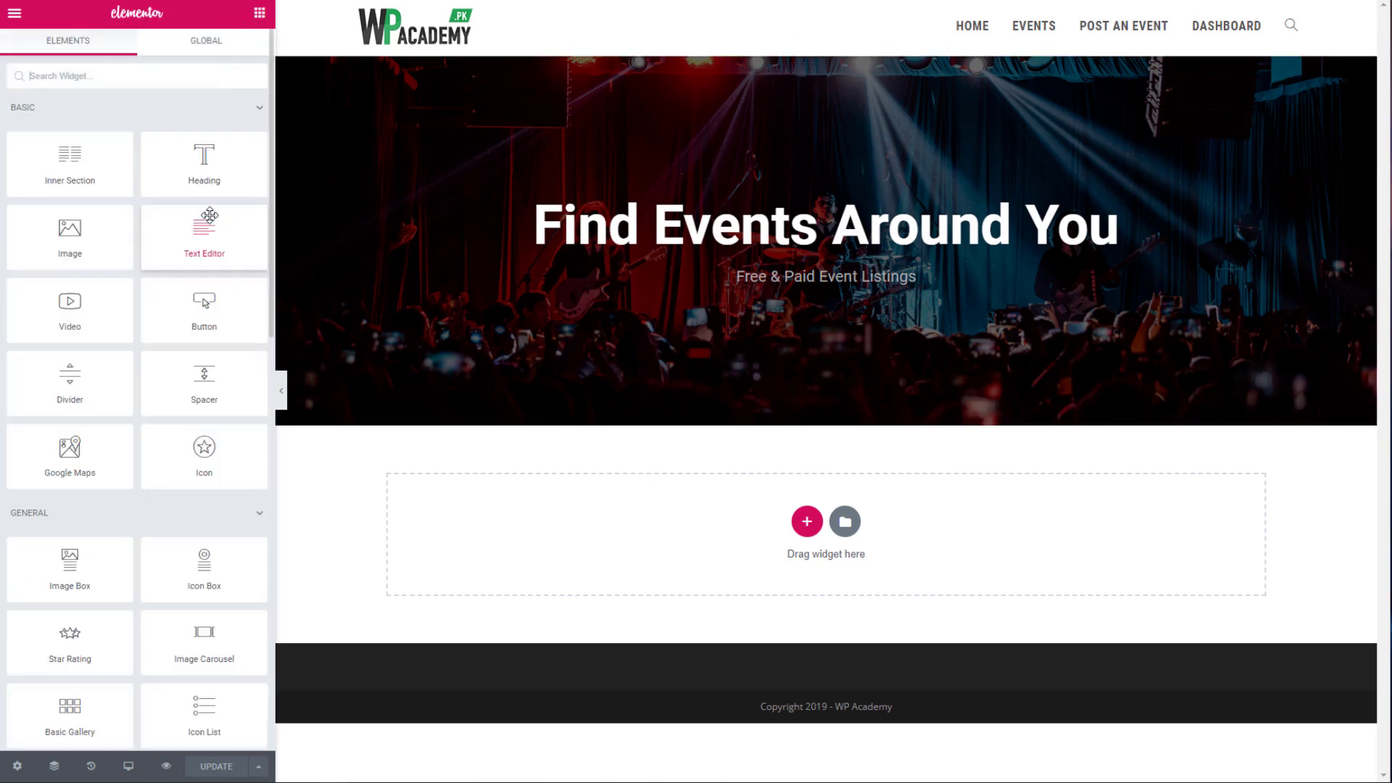
scroll(233, 264, "down", 3)
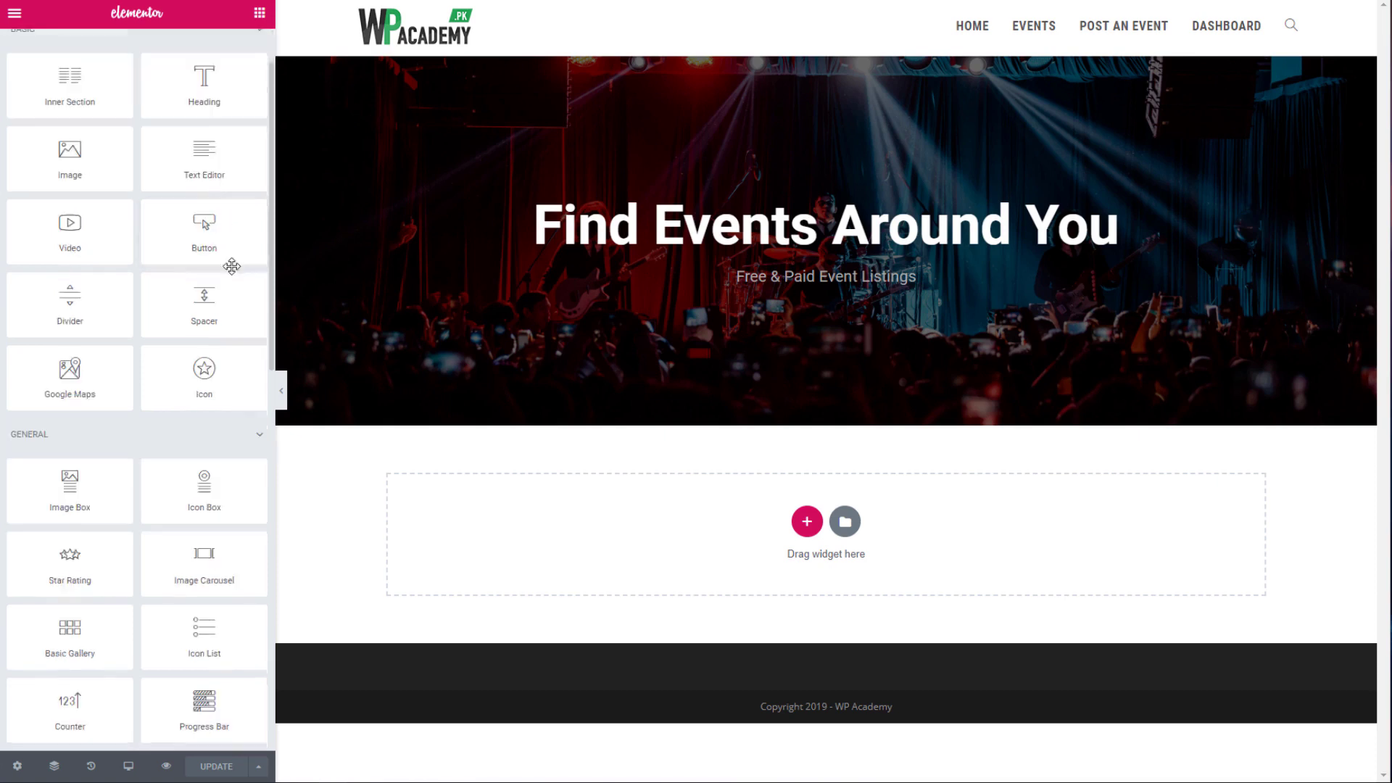
scroll(248, 274, "down", 1)
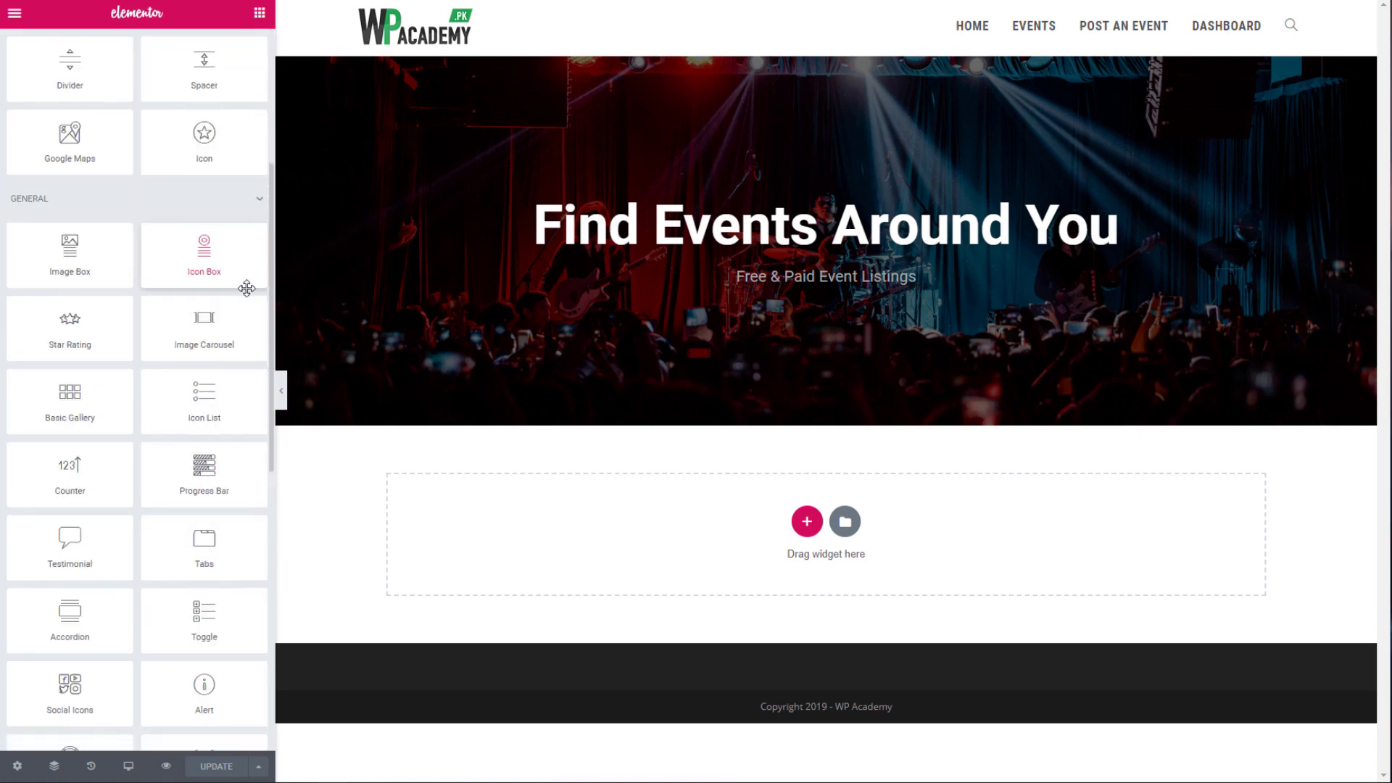
scroll(233, 310, "down", 4)
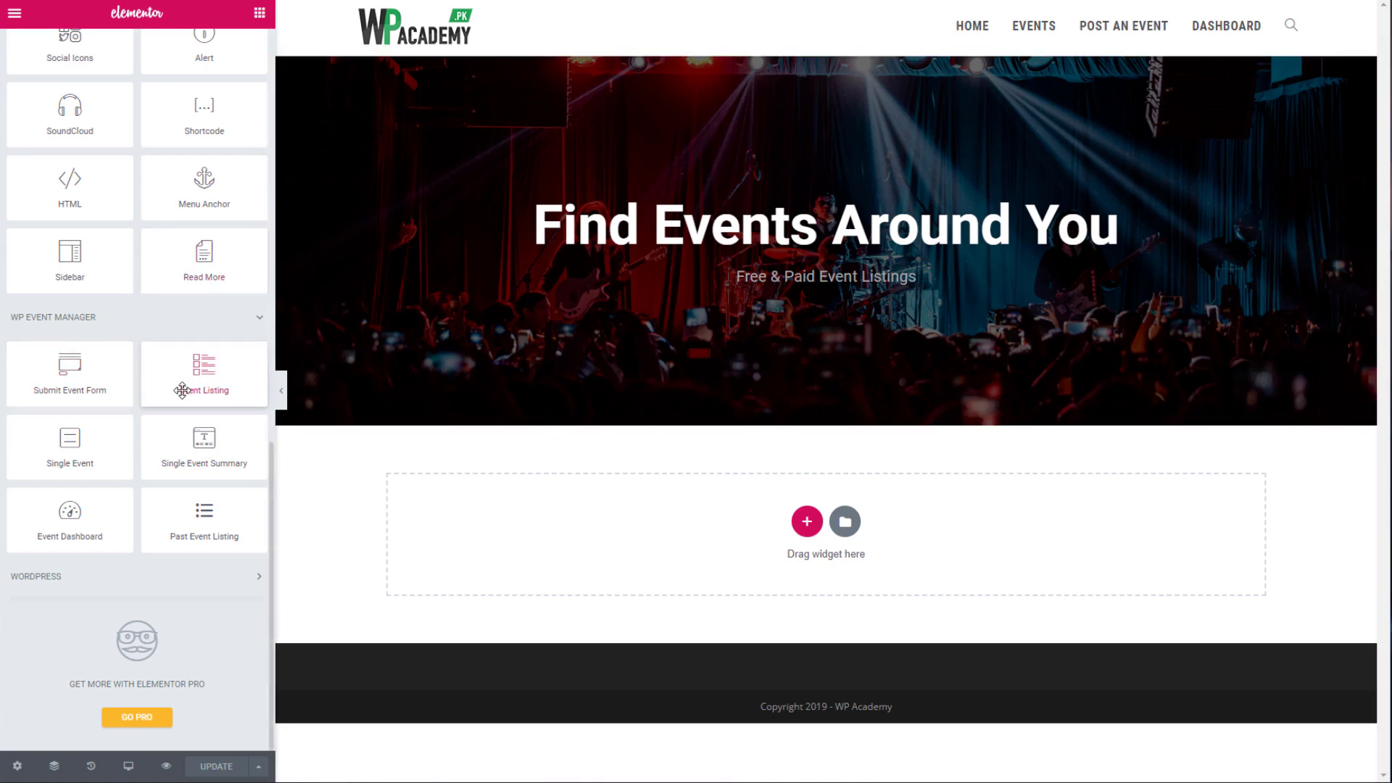
left_click_drag(190, 388, 801, 506)
scroll(746, 423, "down", 2)
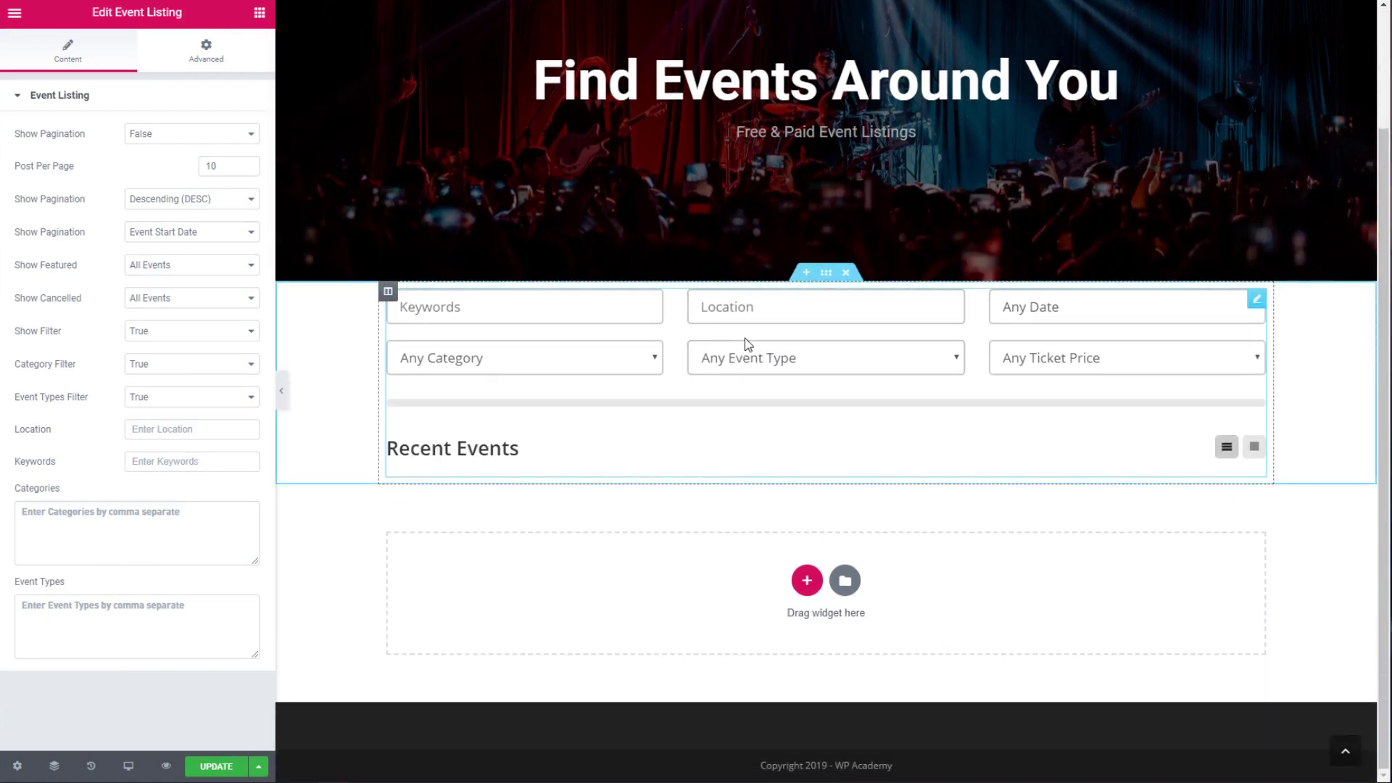
Step: Assign the CSS class wpac-home-listing to the Event Listing widget and save the page
left_click(210, 64)
left_click(192, 341)
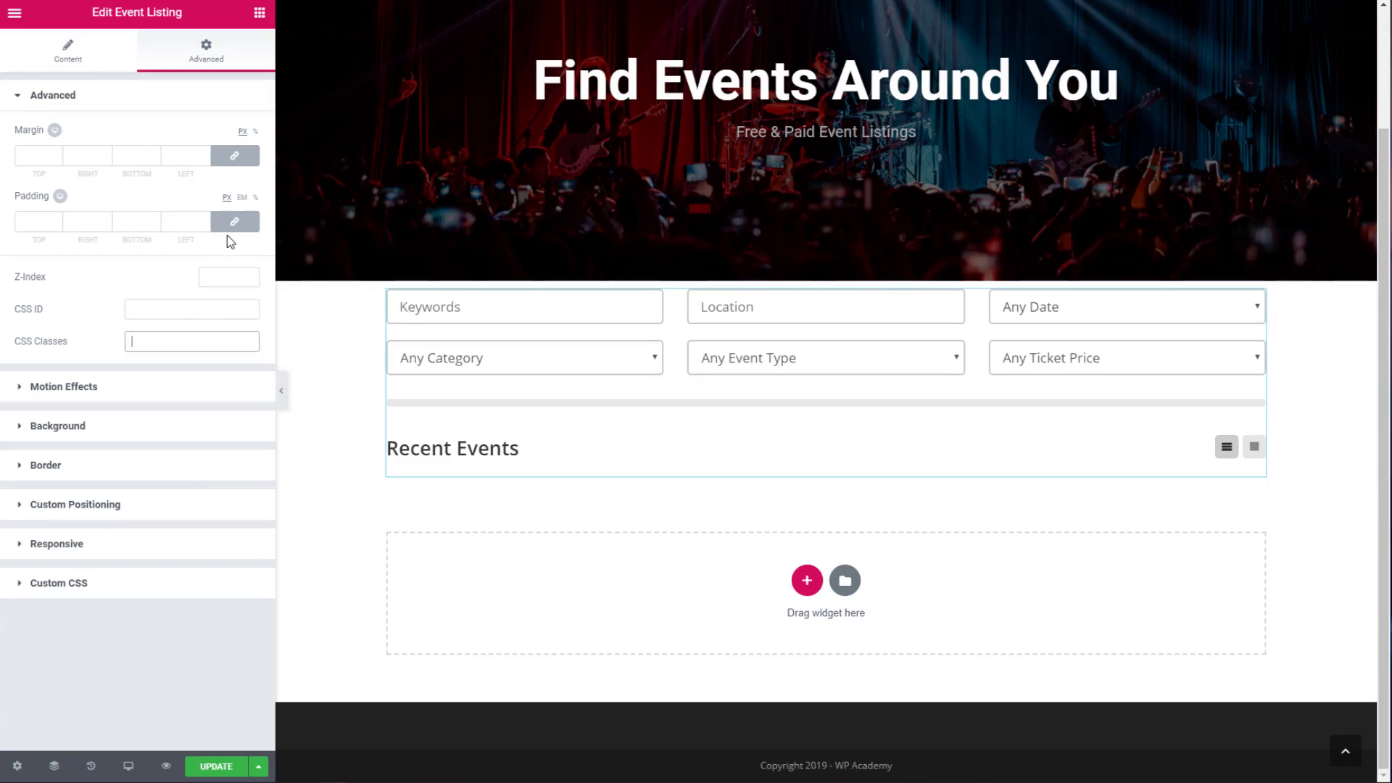
type("wpac-home-")
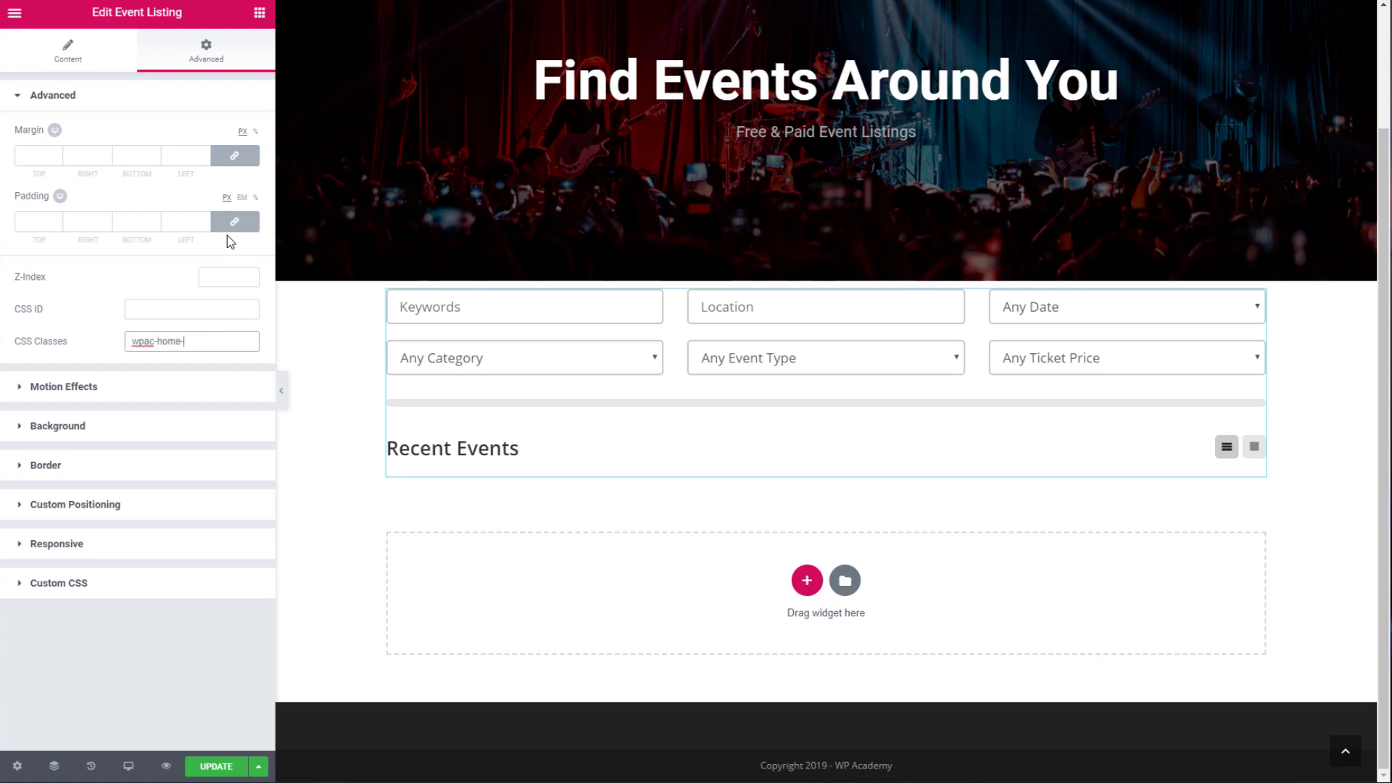
type("listing")
left_click_drag(207, 341, 124, 343)
left_click(223, 581)
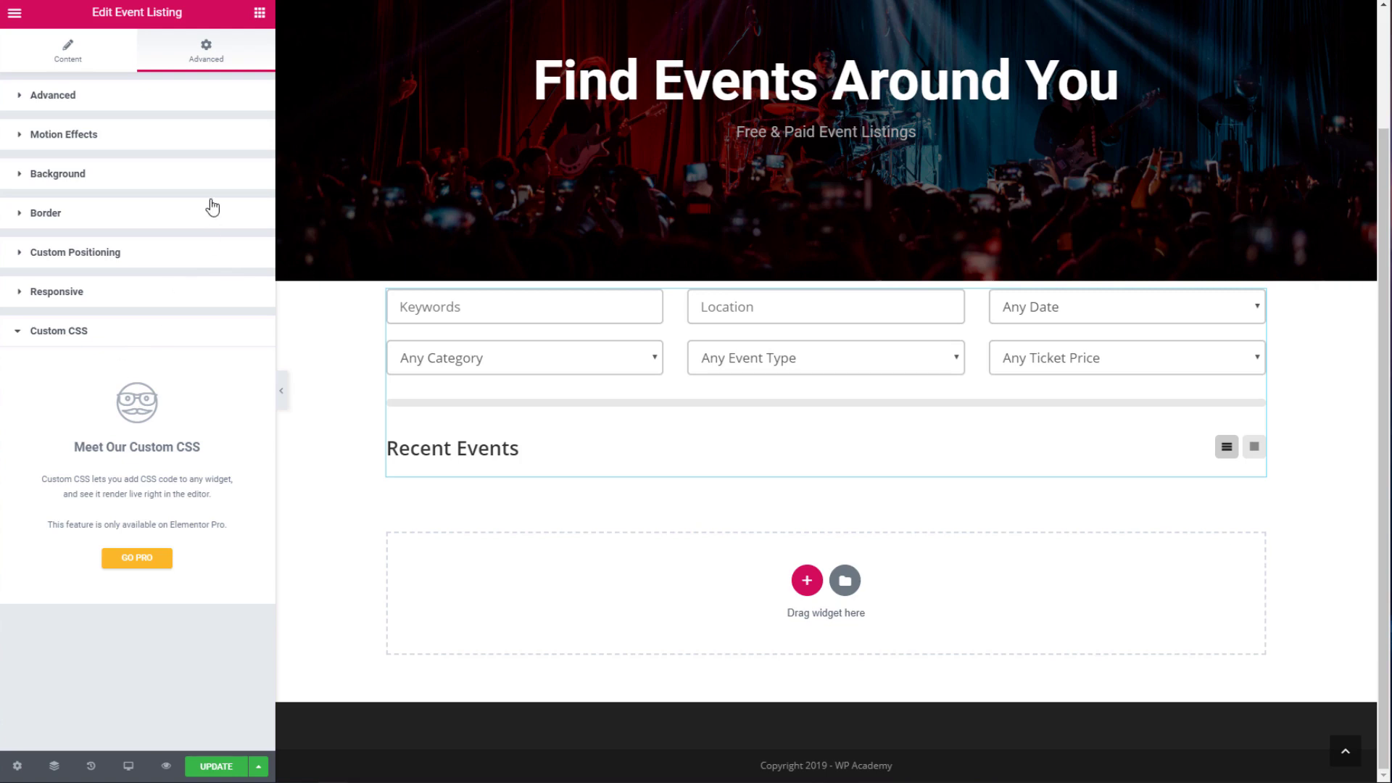
left_click(206, 109)
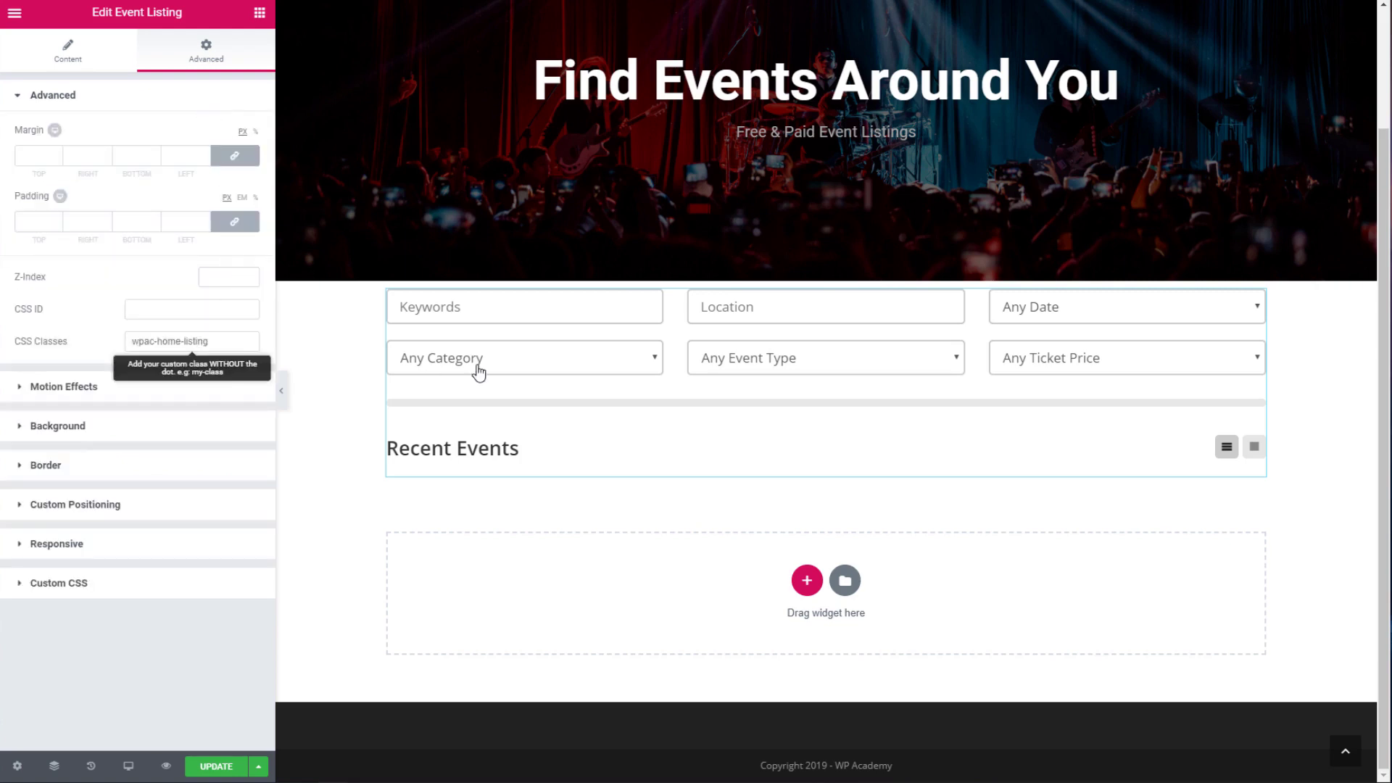
left_click(236, 768)
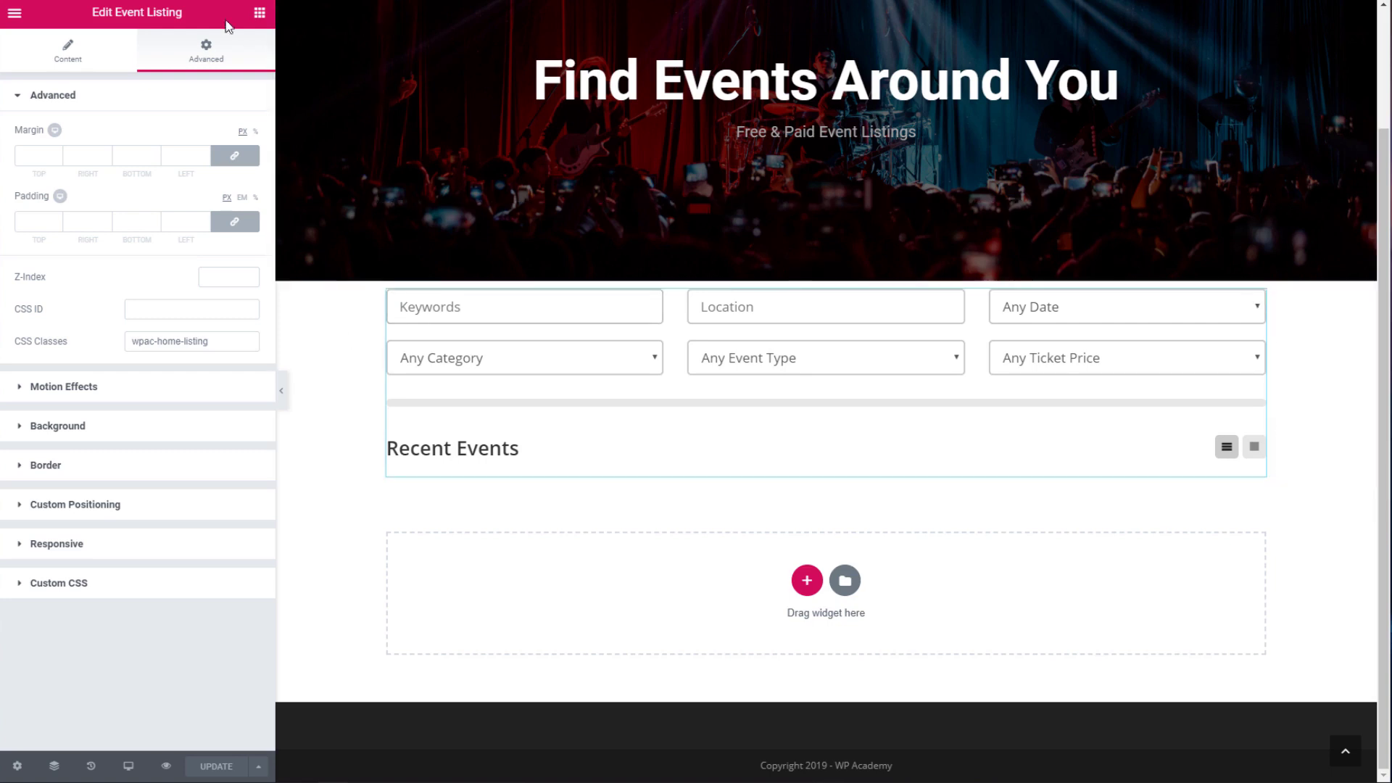
Step: Set the Event Listing widget to show 8 posts per page
scroll(1167, 174, "up", 1)
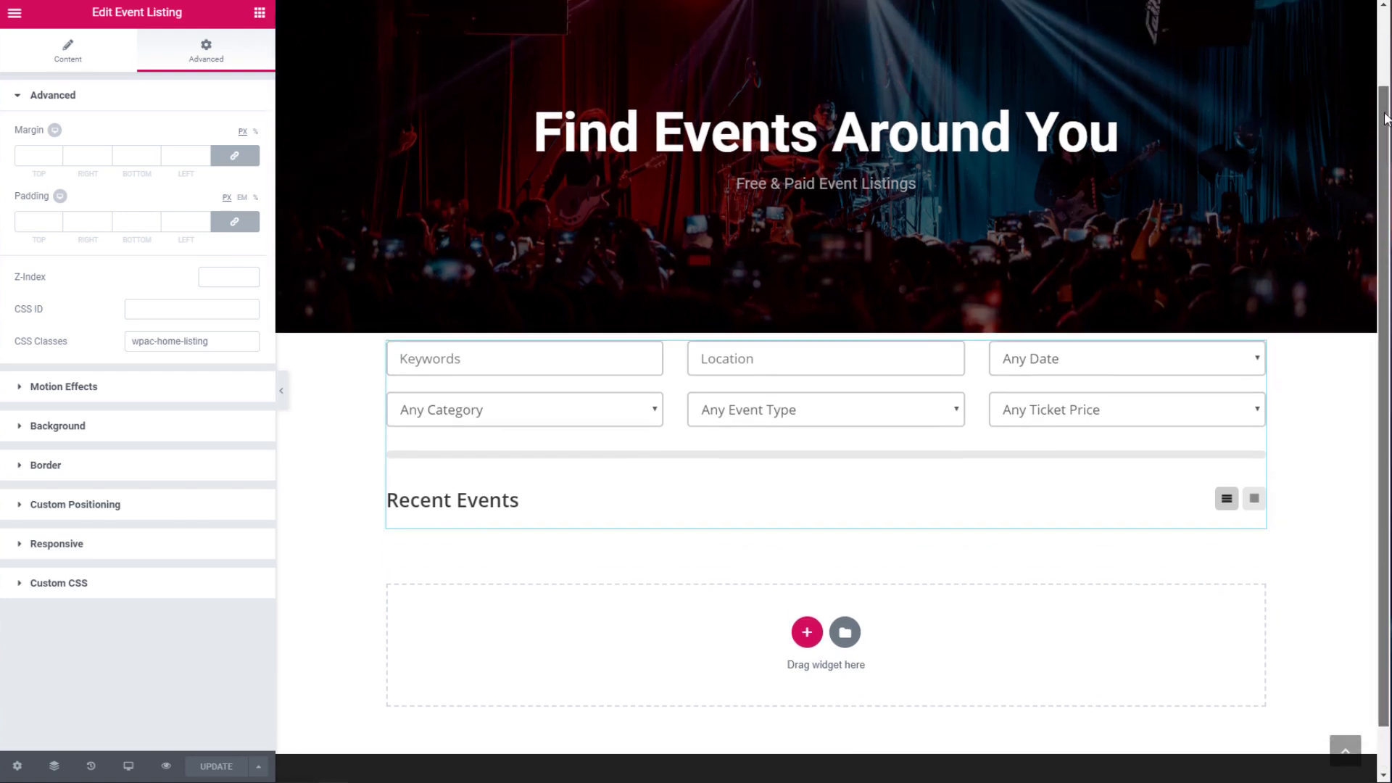
scroll(1175, 174, "down", 1)
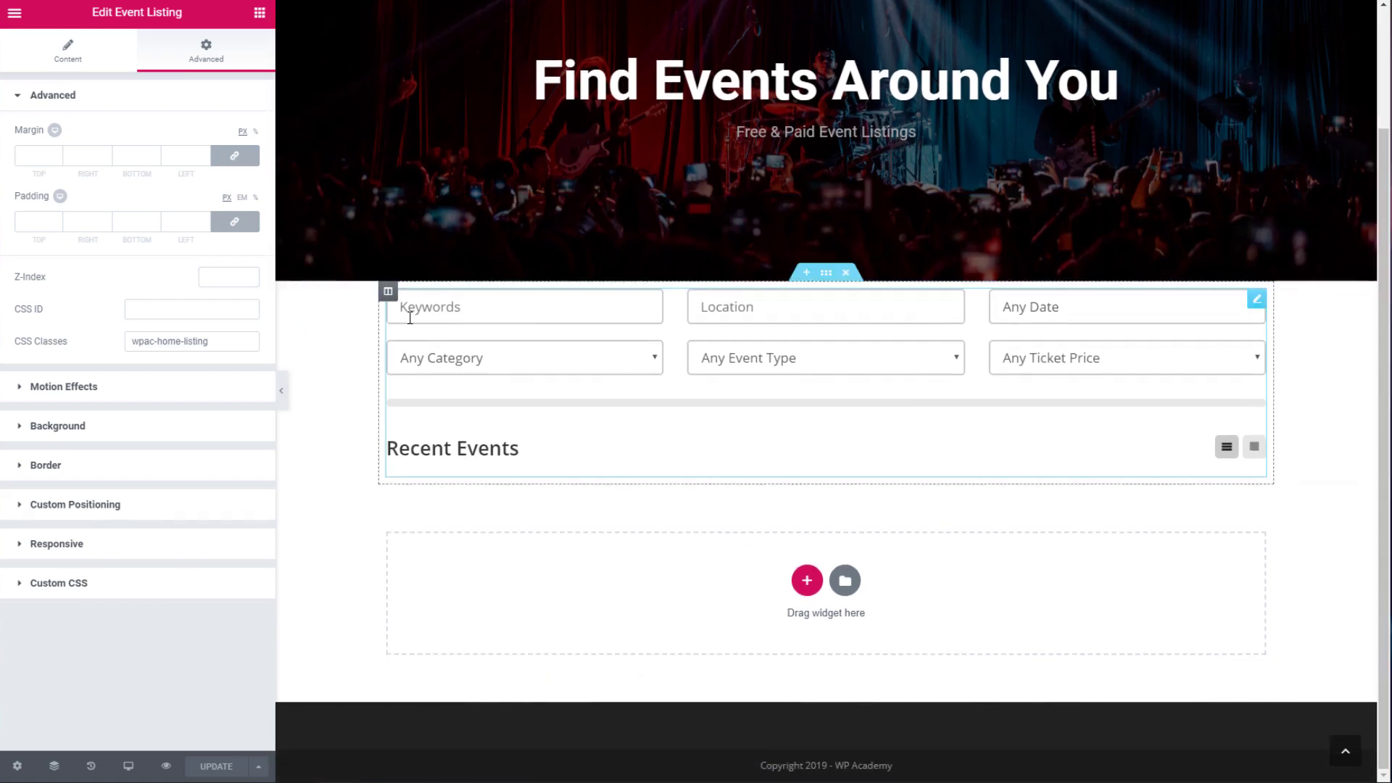
left_click_drag(1258, 297, 1273, 407)
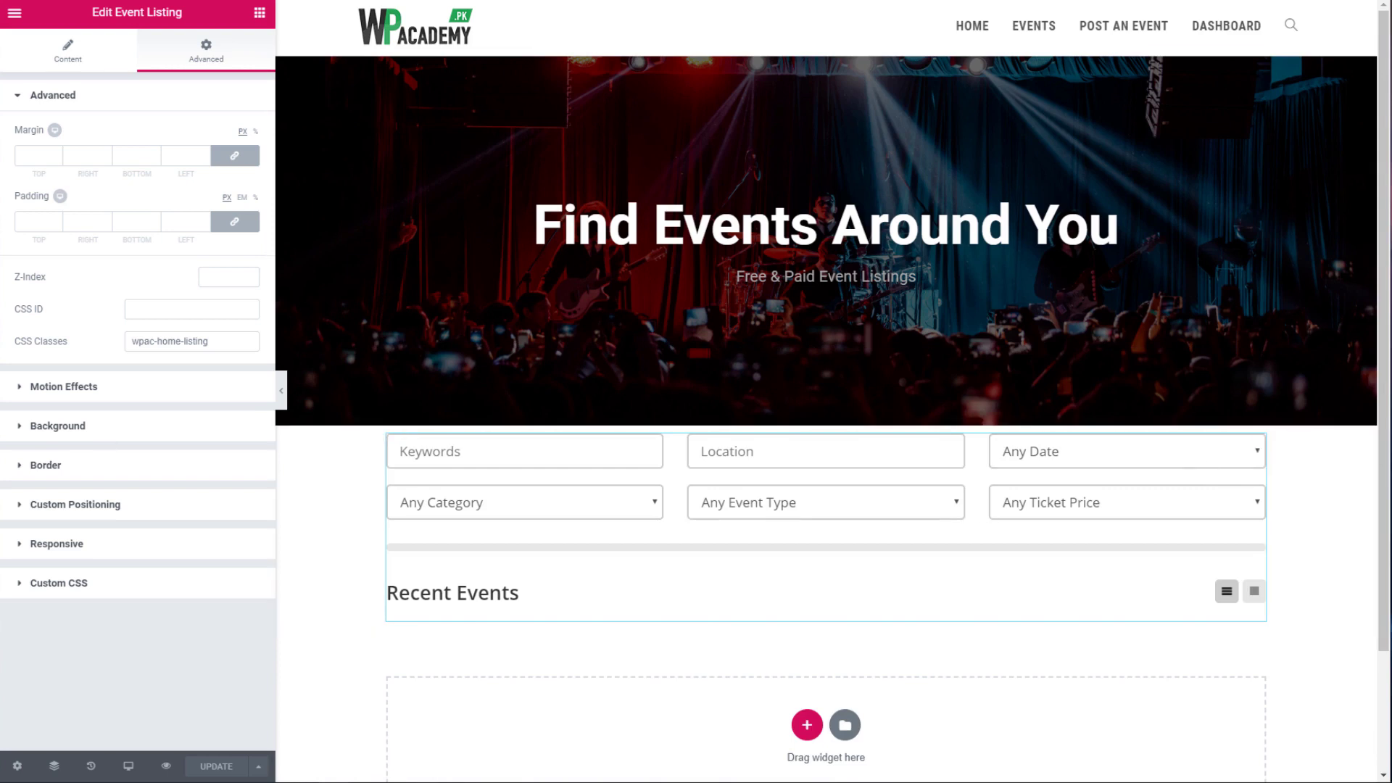
left_click(68, 61)
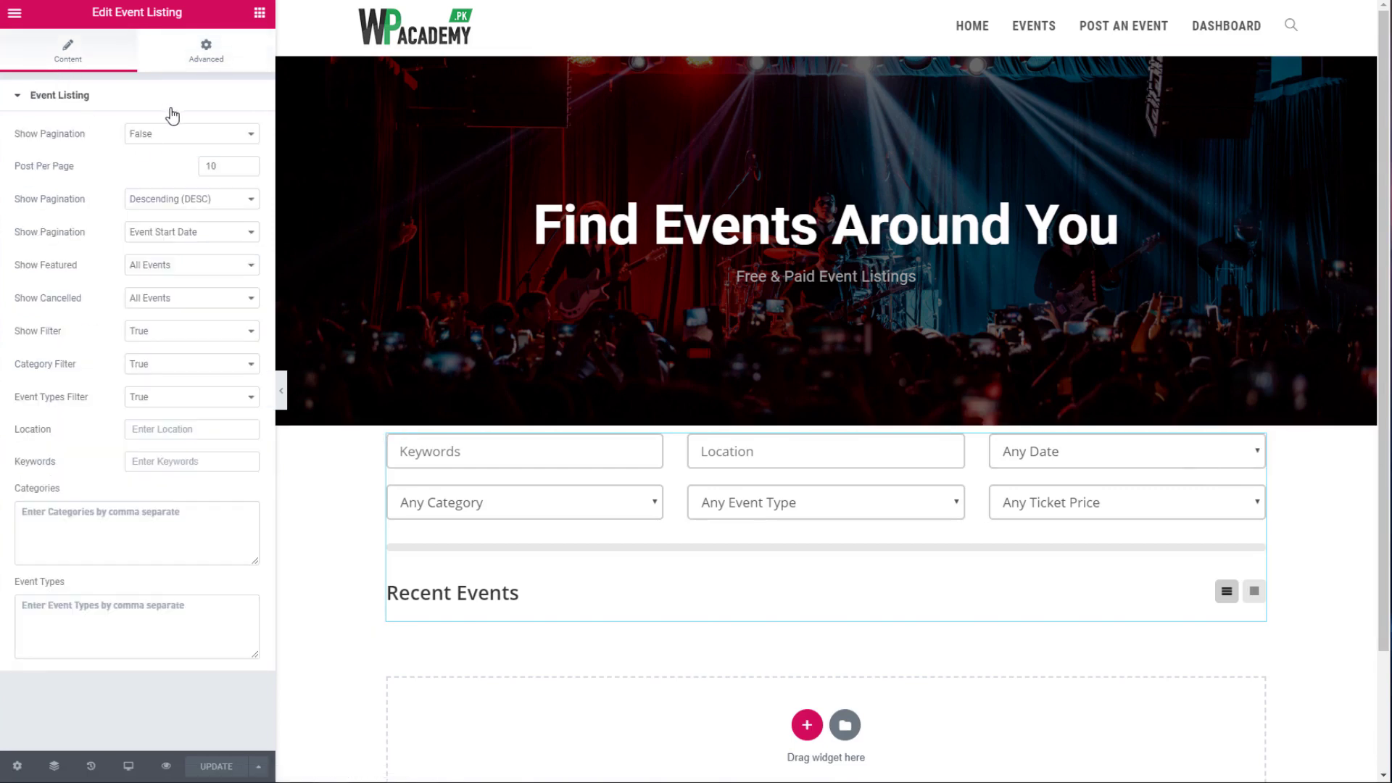
left_click(228, 161)
type("10")
left_click_drag(237, 172, 190, 166)
type("8")
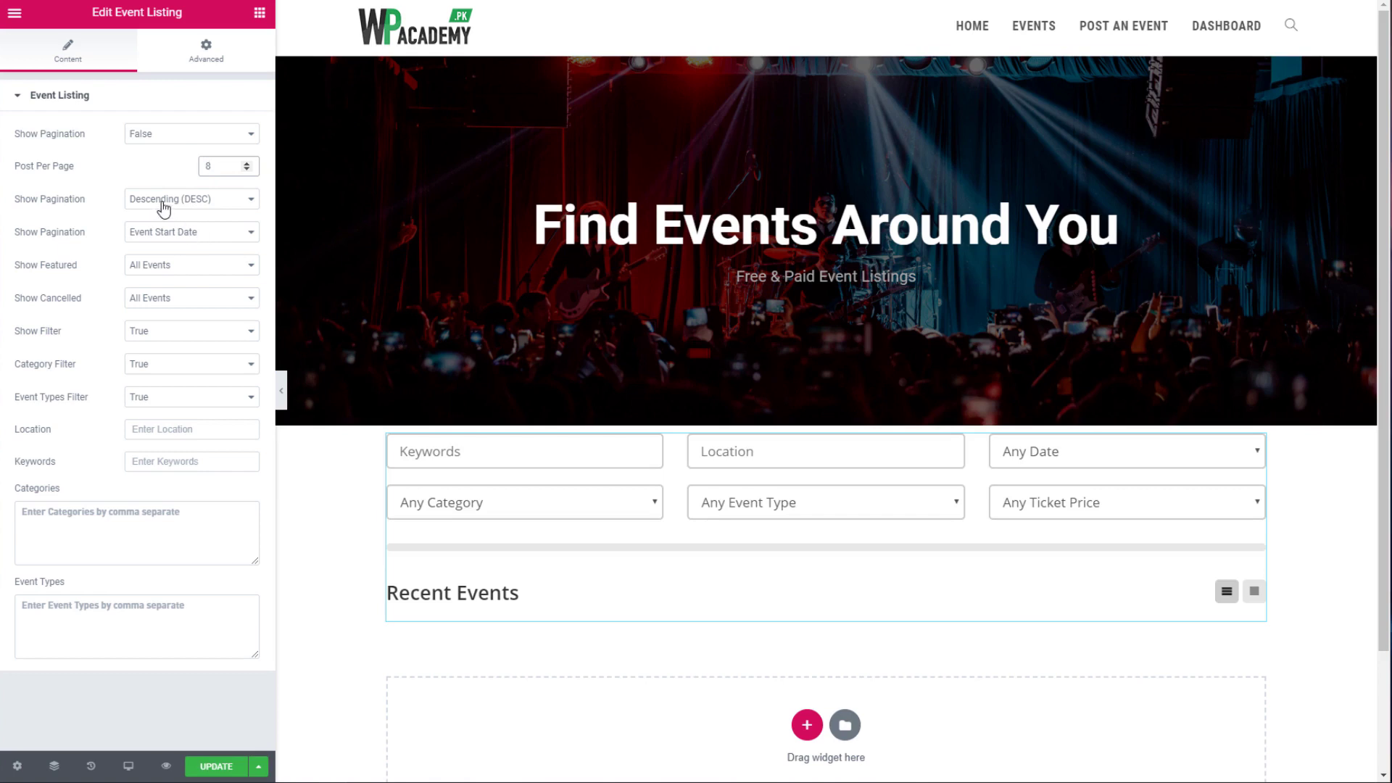
left_click(189, 207)
left_click(189, 207)
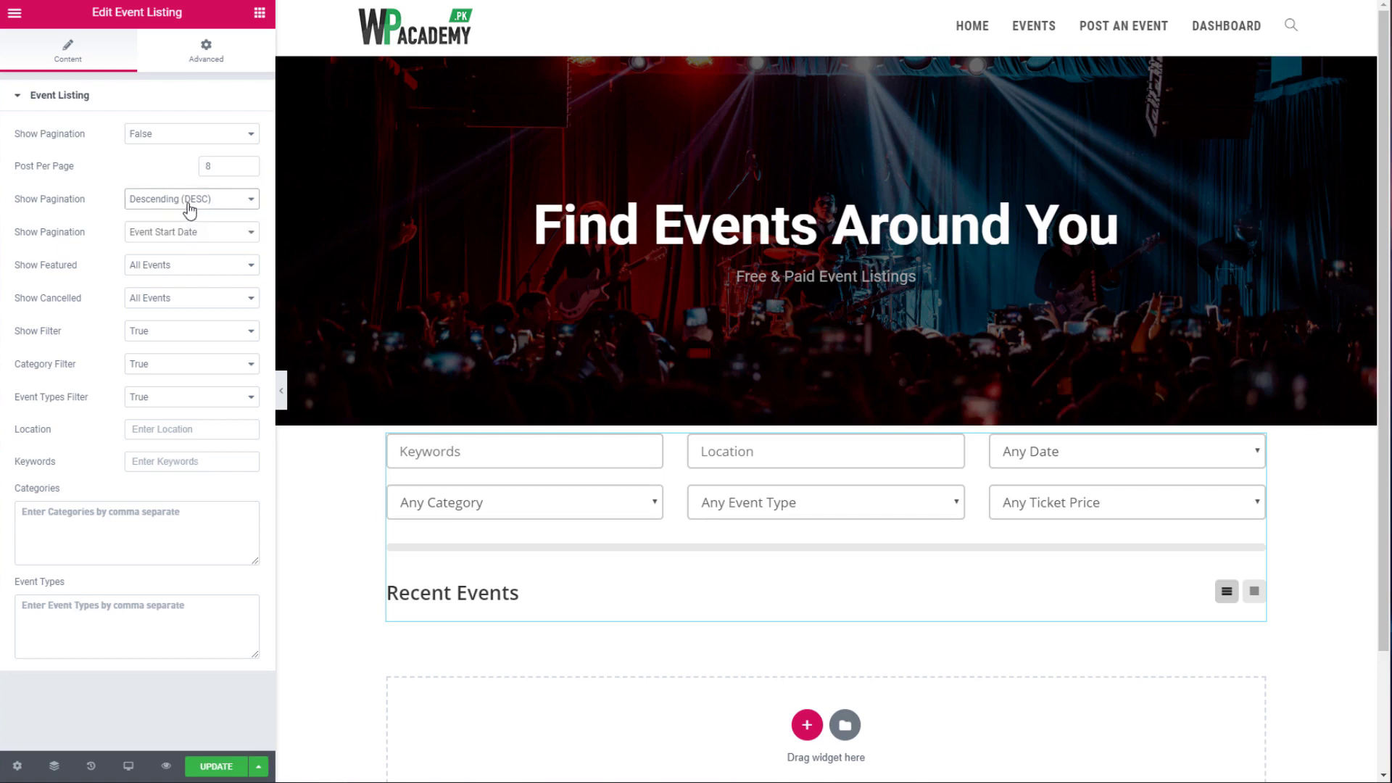
left_click(186, 134)
left_click(193, 151)
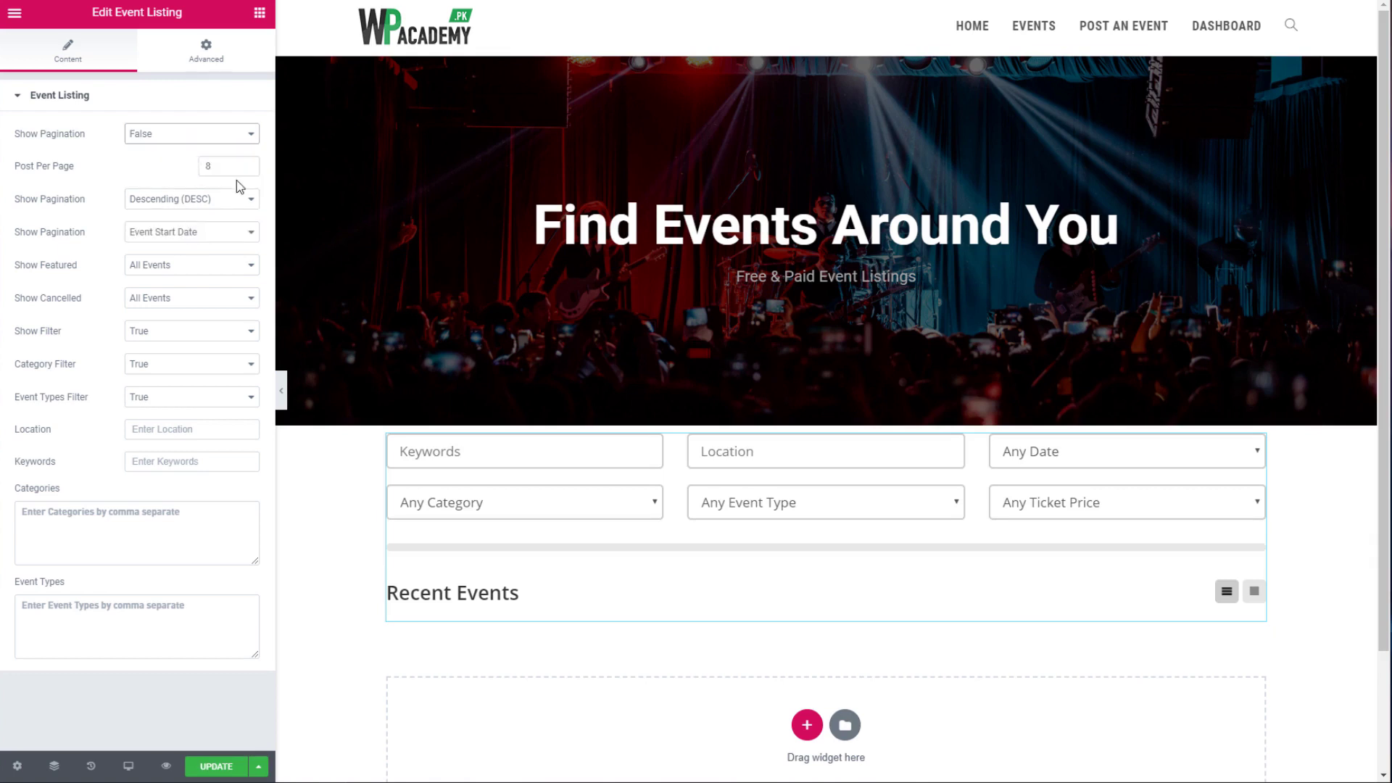
scroll(583, 458, "down", 1)
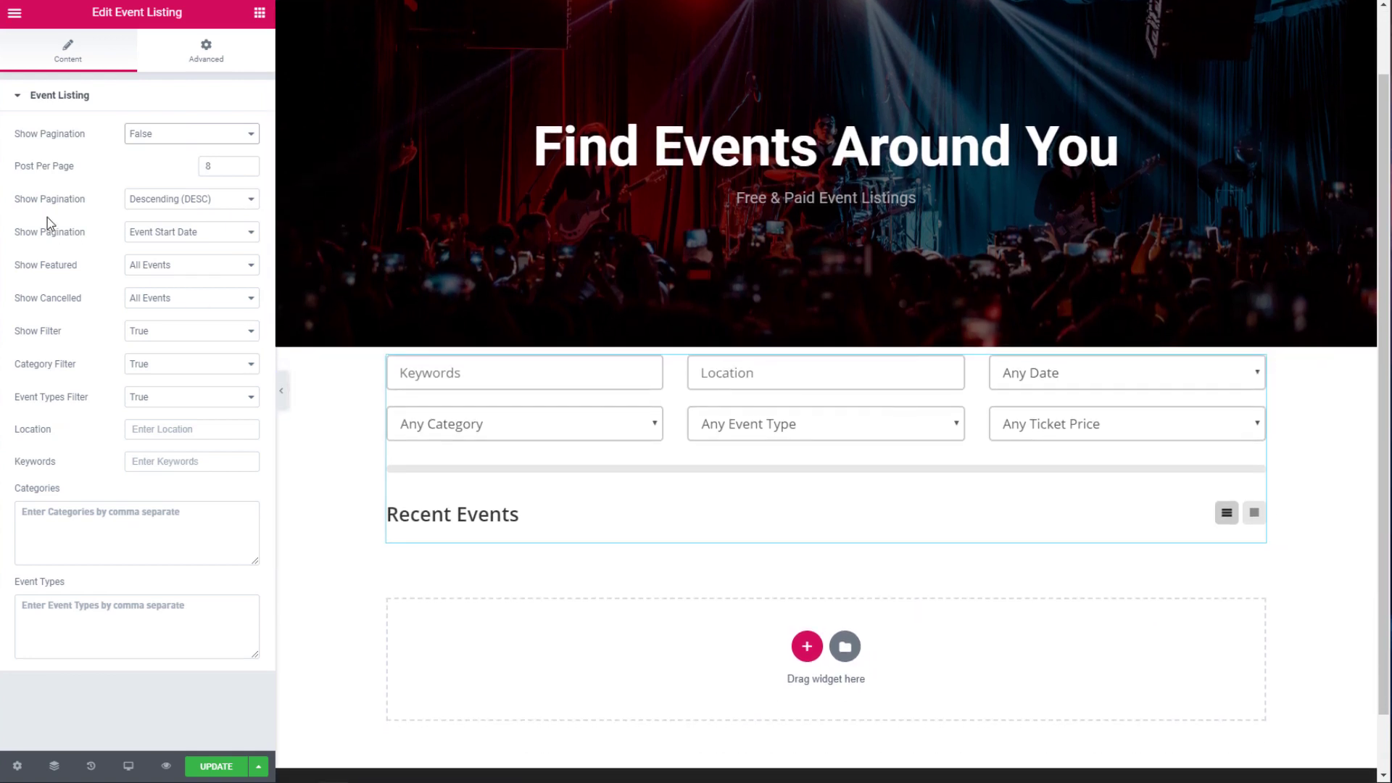
left_click(247, 162)
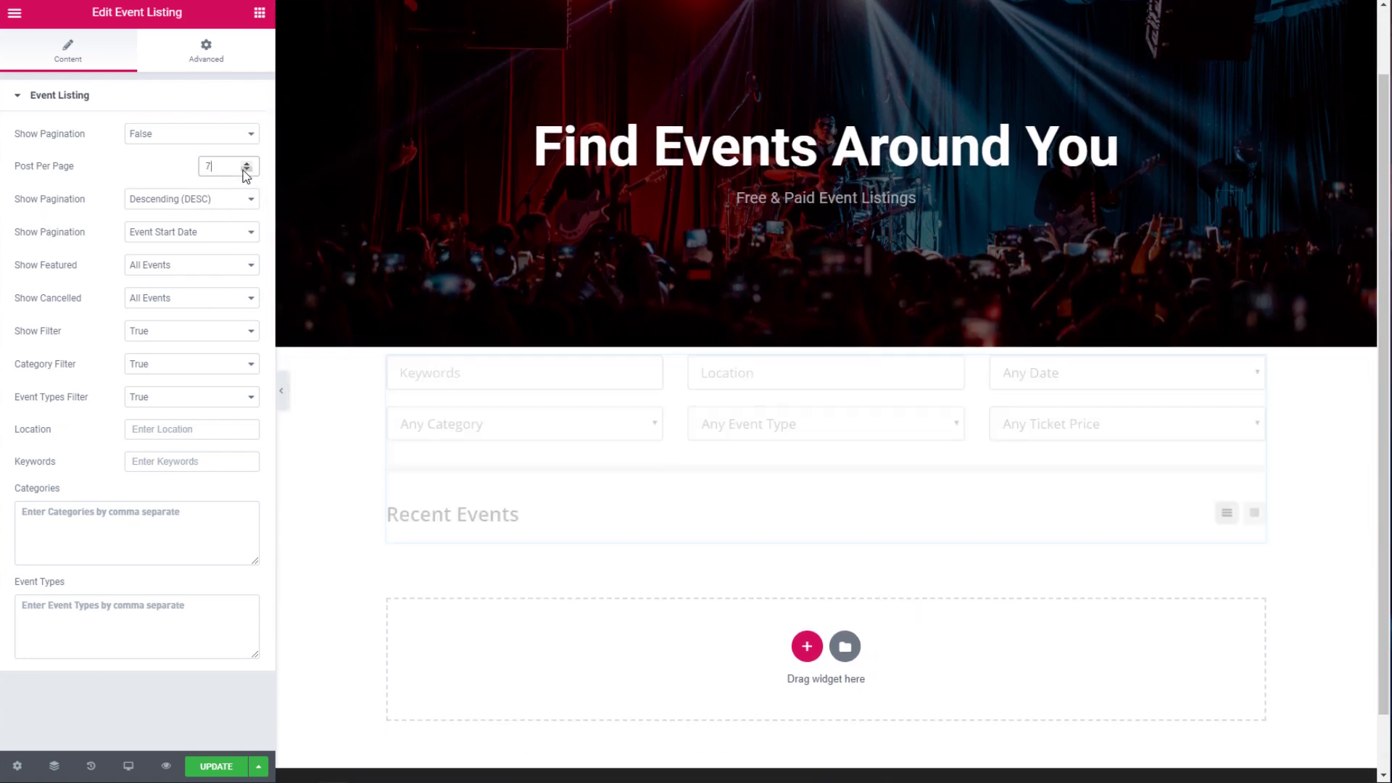
left_click(247, 170)
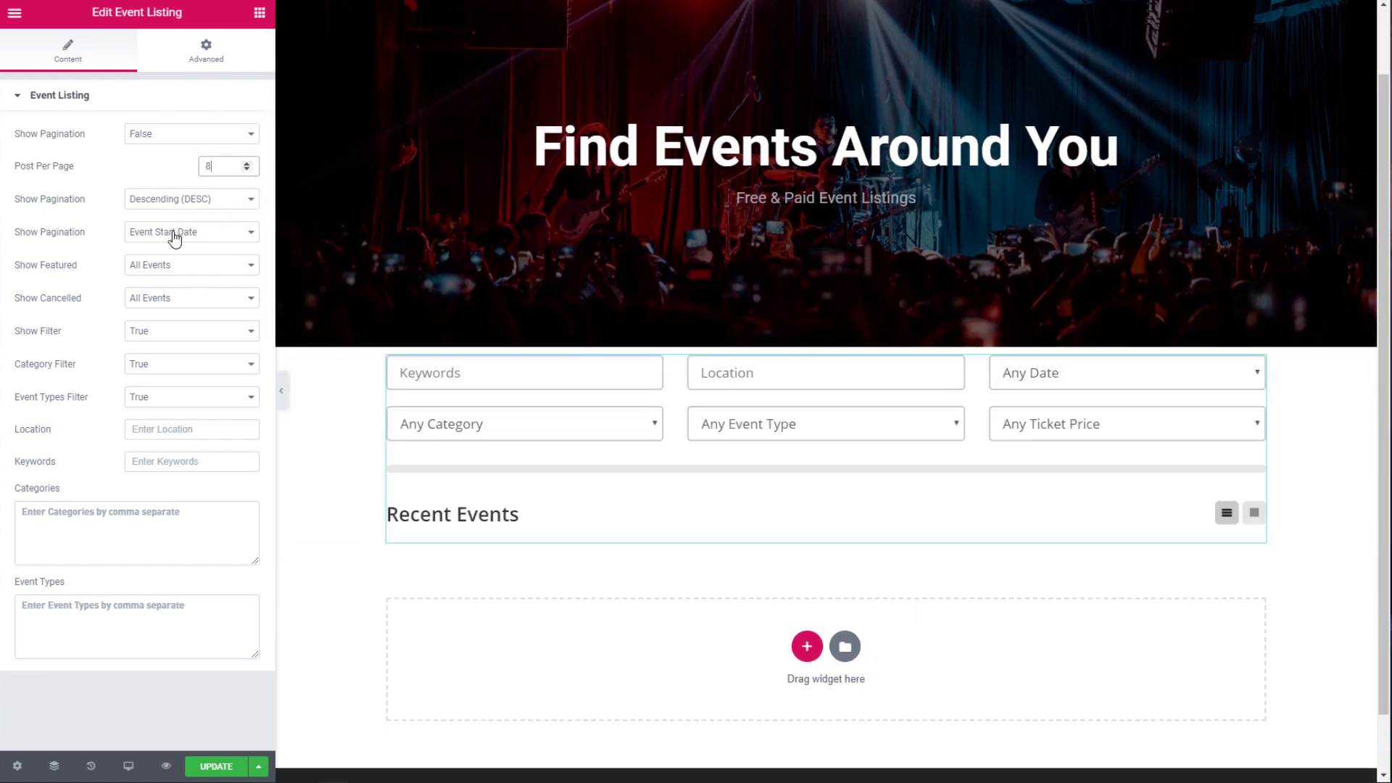
Step: Set the Event Listing widget's Show Featured option to True
left_click(187, 273)
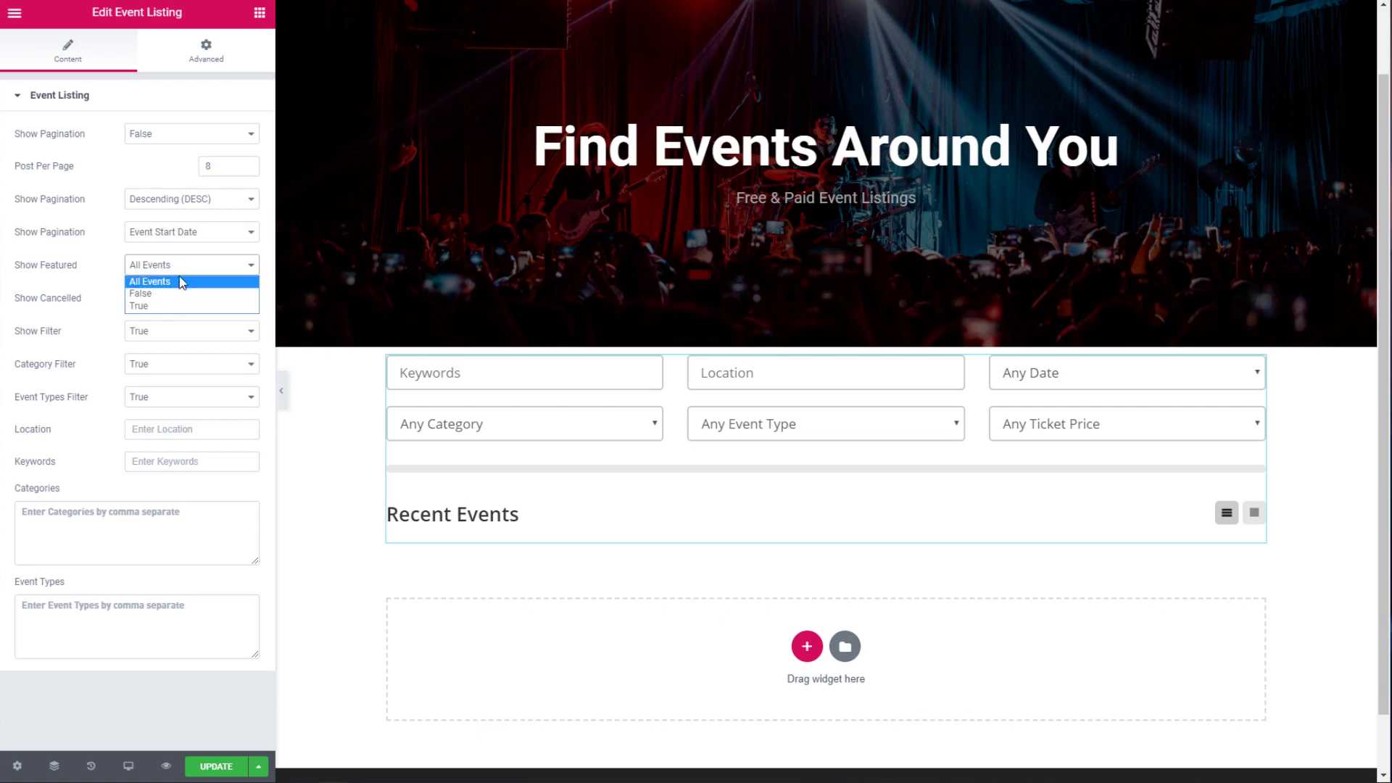
left_click(198, 306)
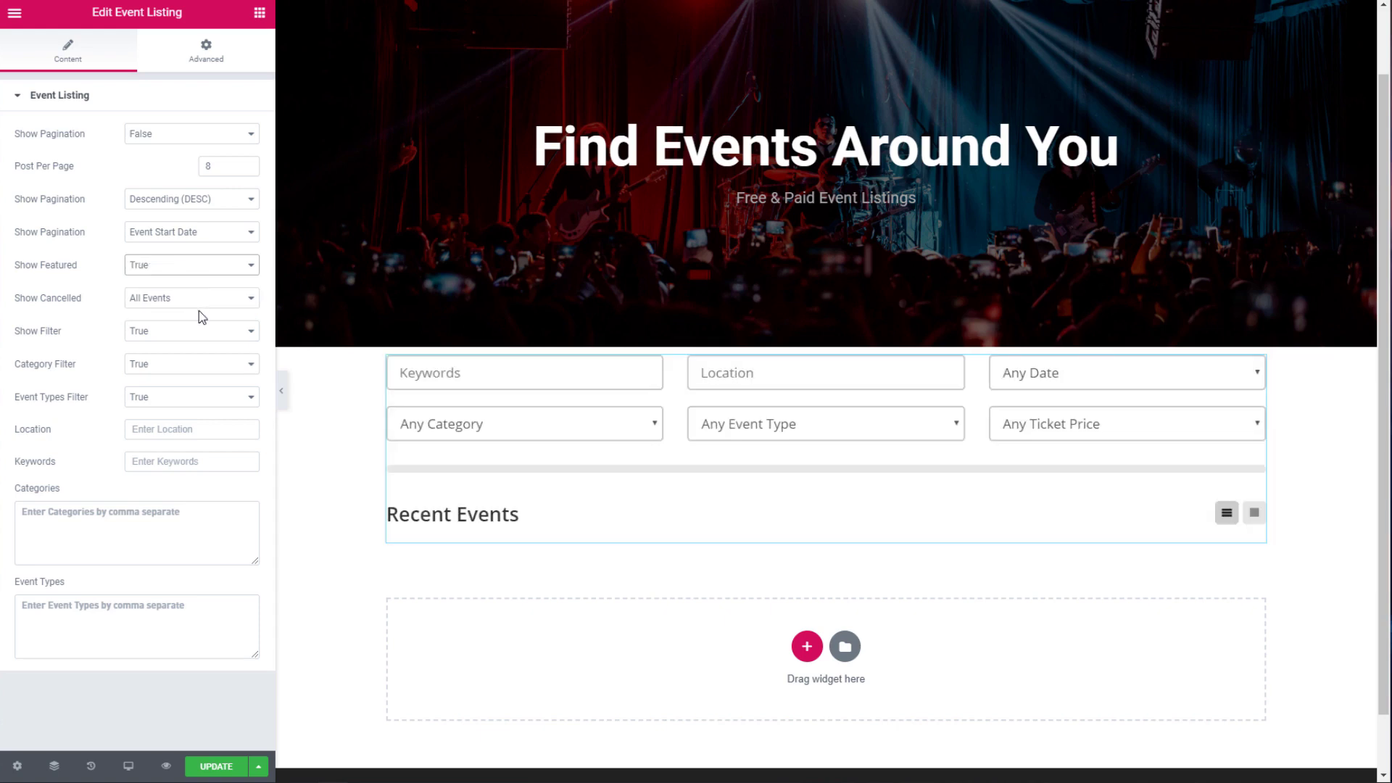
left_click(196, 341)
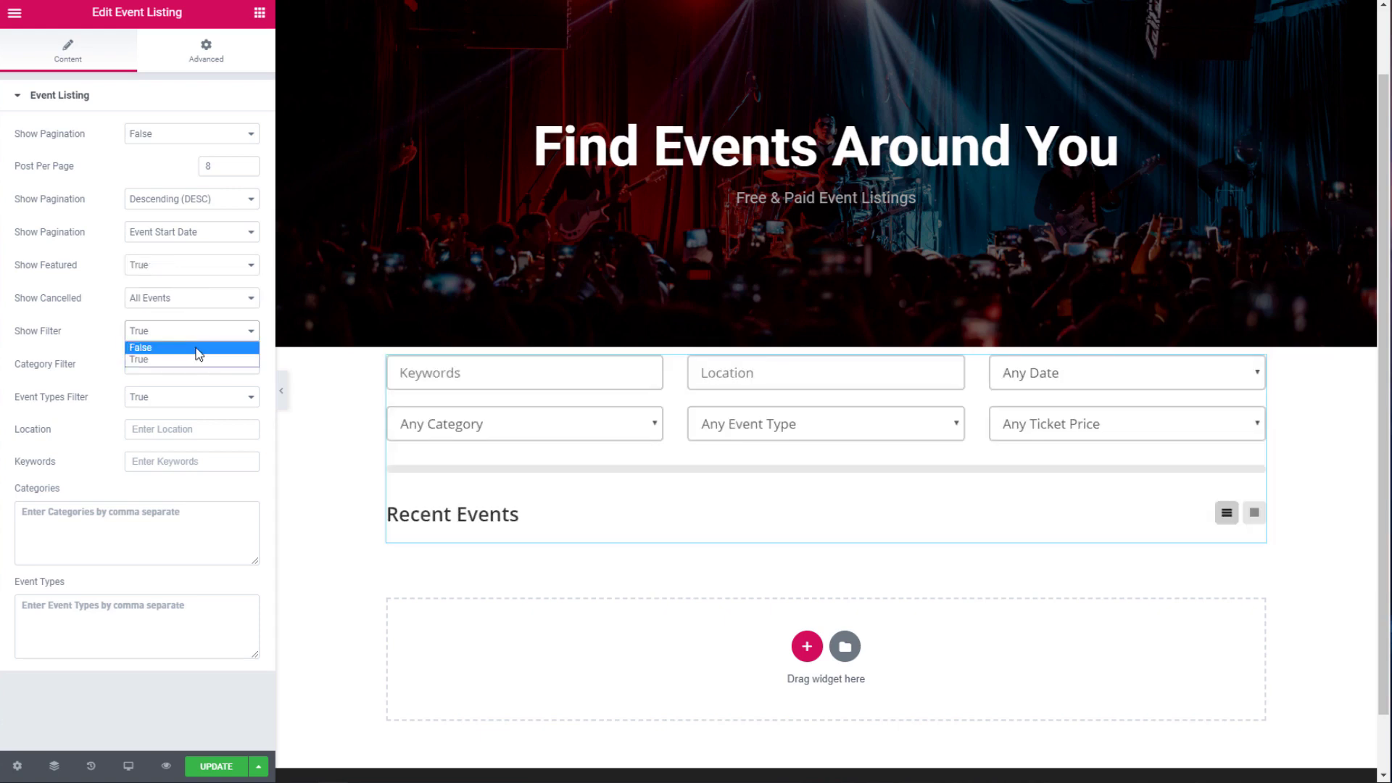
left_click(198, 351)
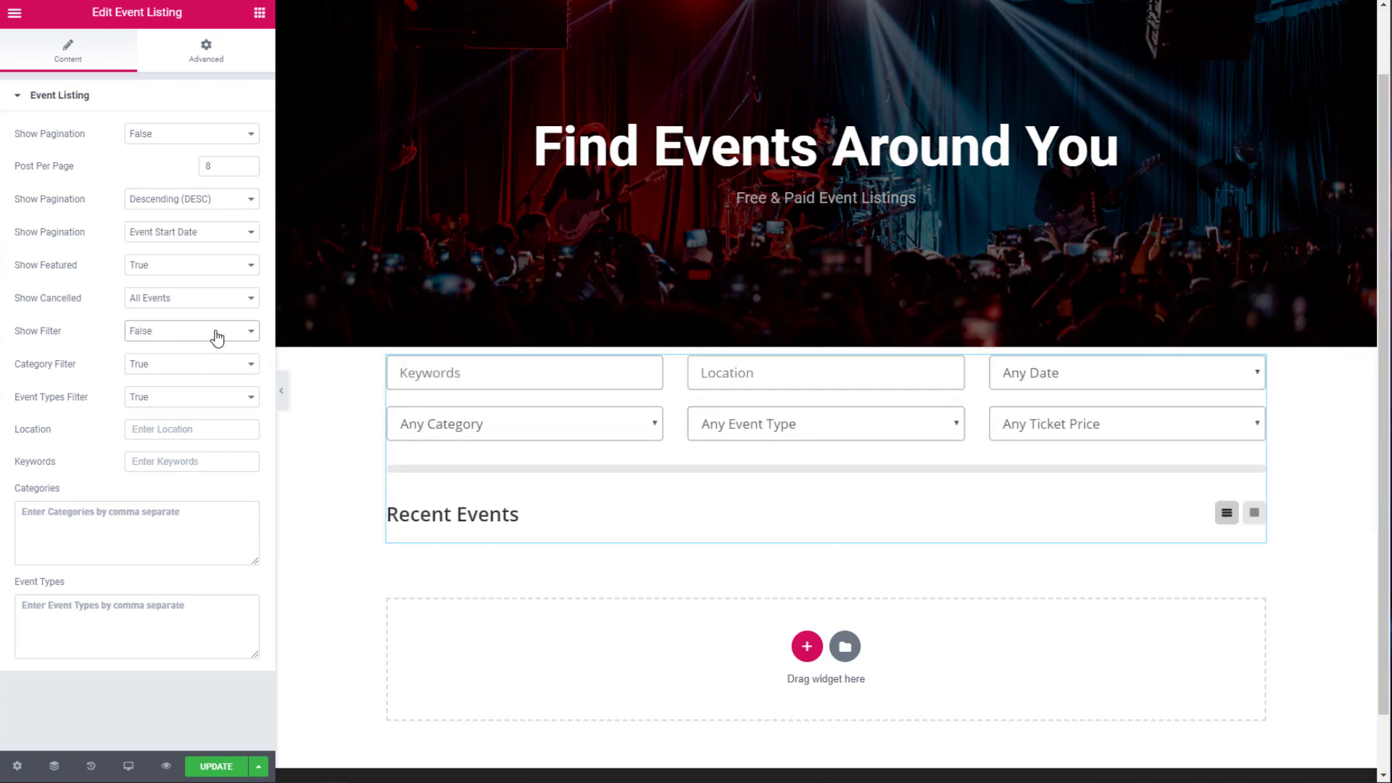
left_click(216, 333)
left_click(202, 361)
left_click(155, 429)
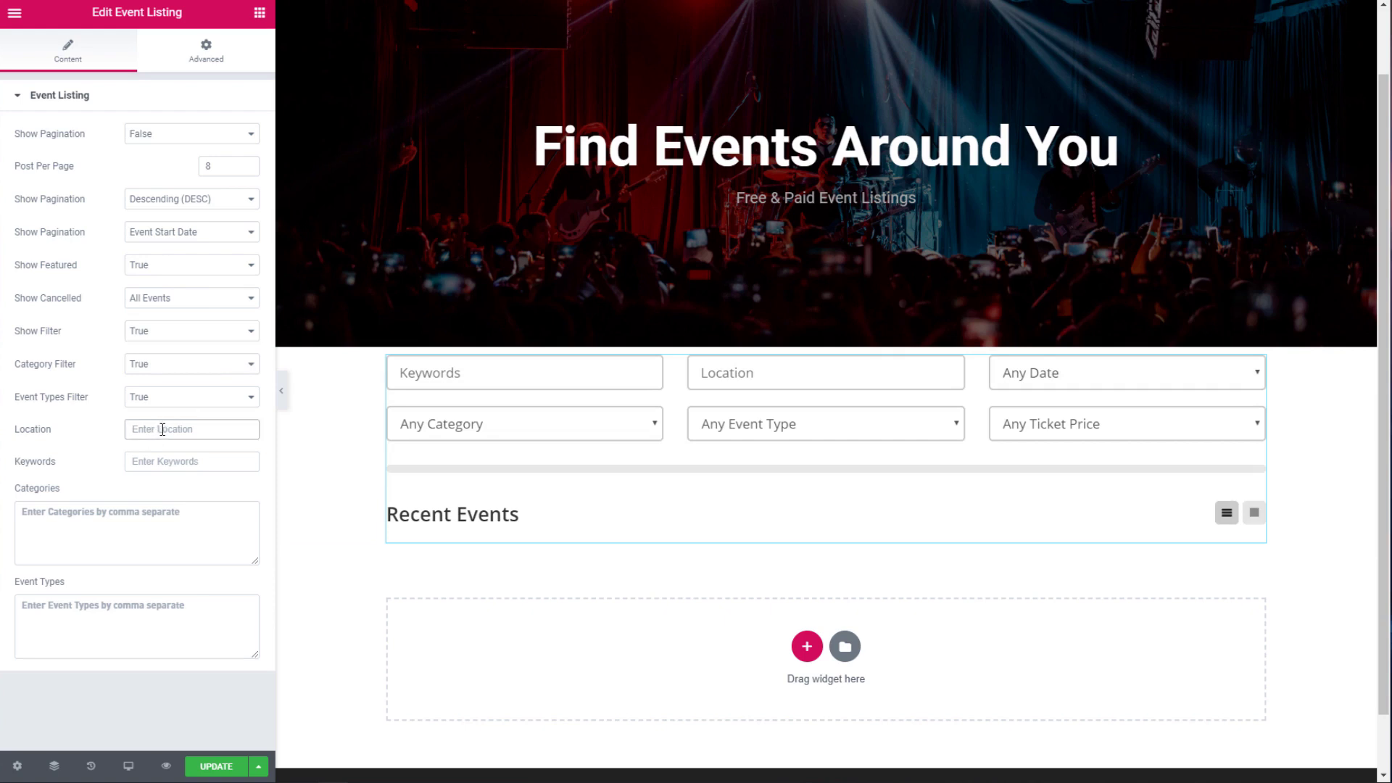
left_click(122, 546)
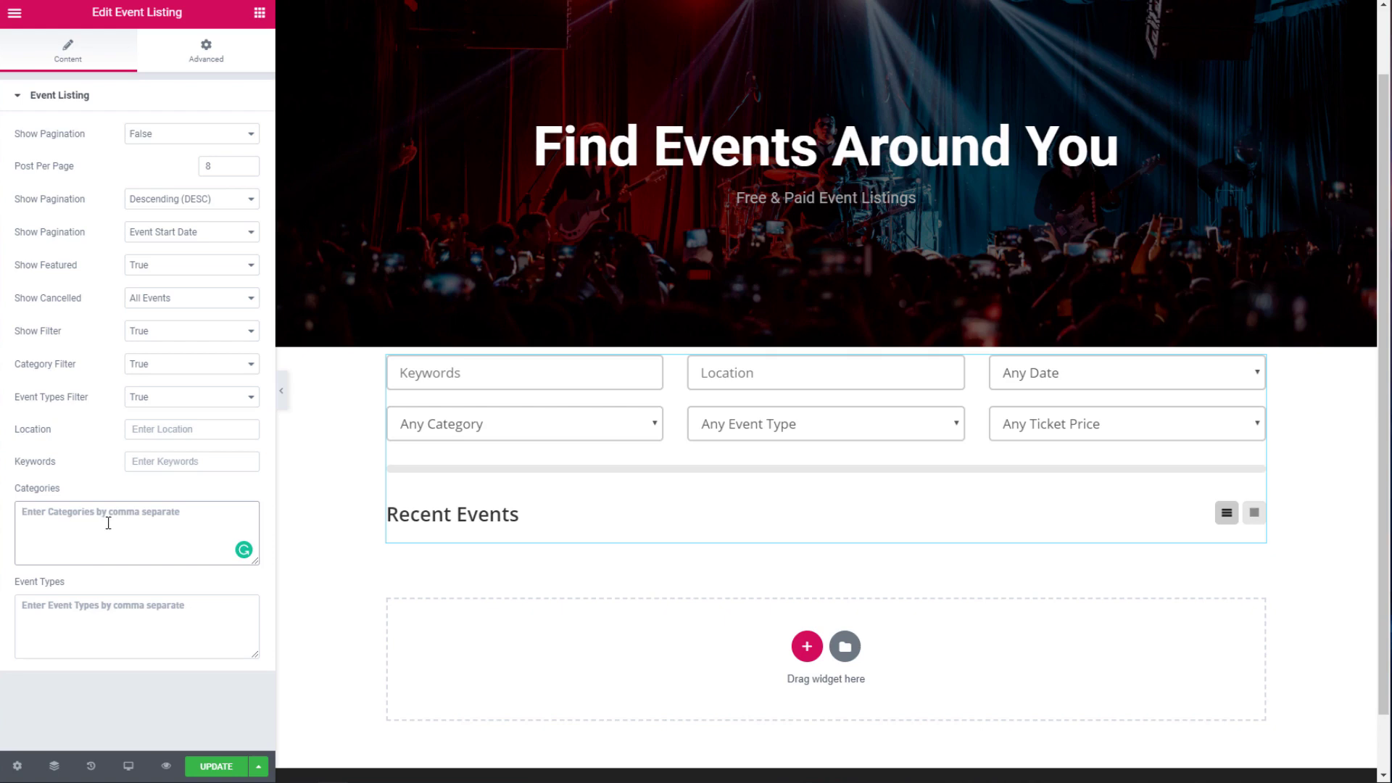
left_click(164, 624)
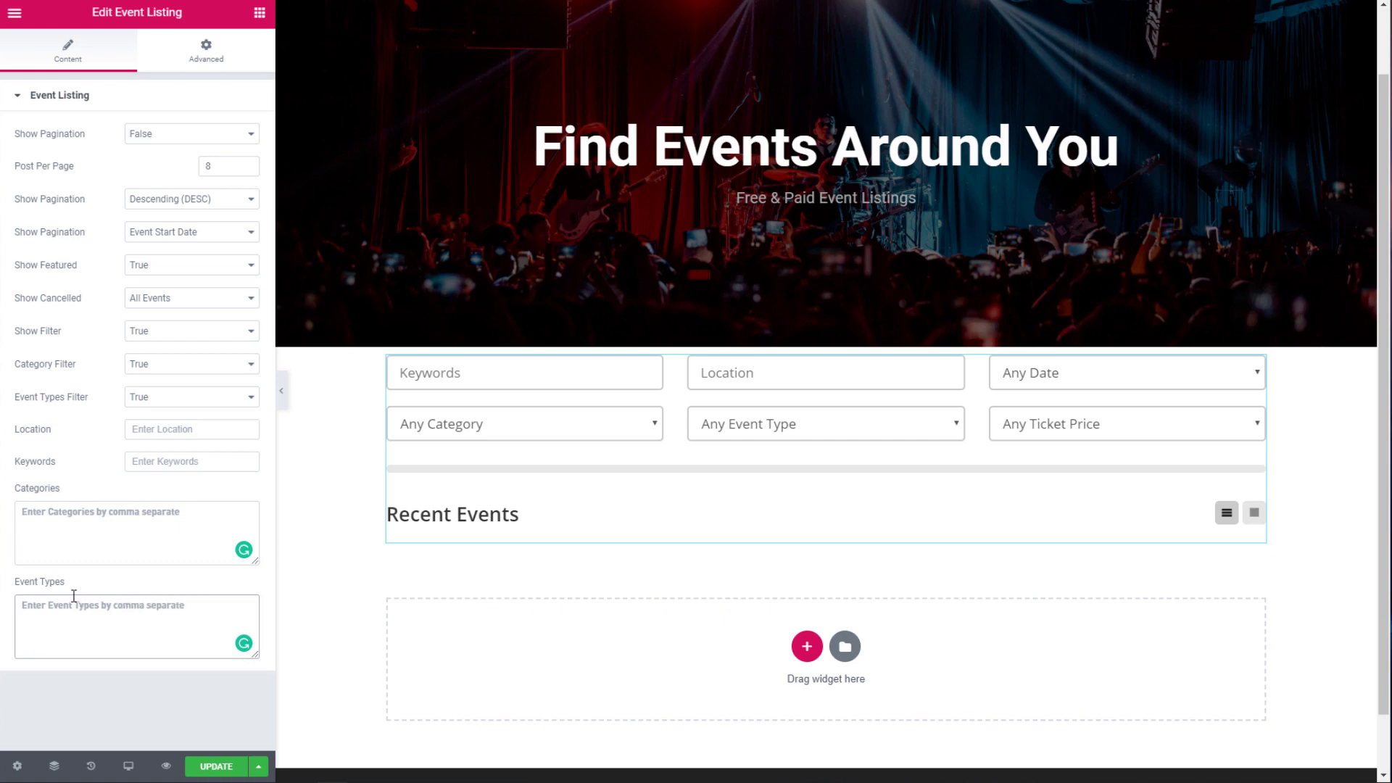
Step: Save the page and review the search filters and event listing on the live homepage
left_click(225, 773)
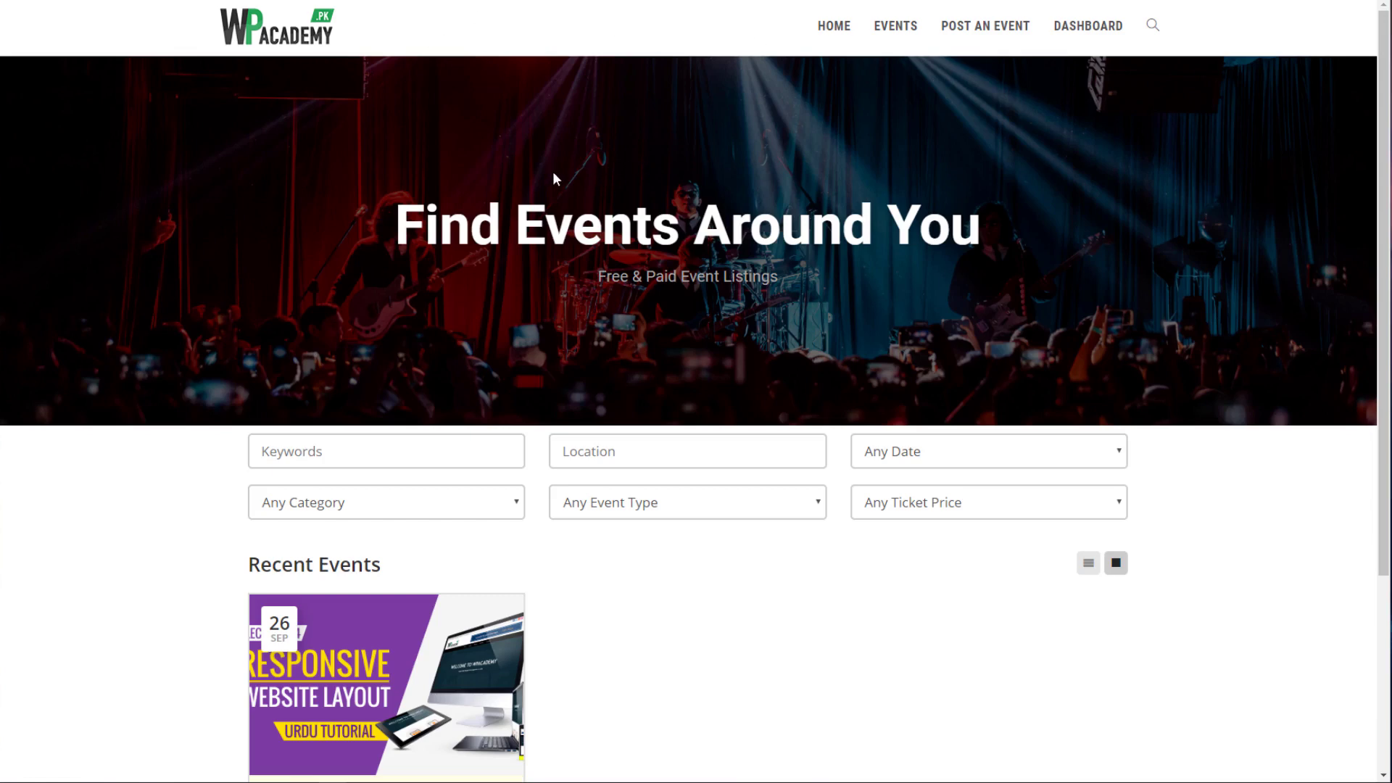
scroll(580, 188, "down", 4)
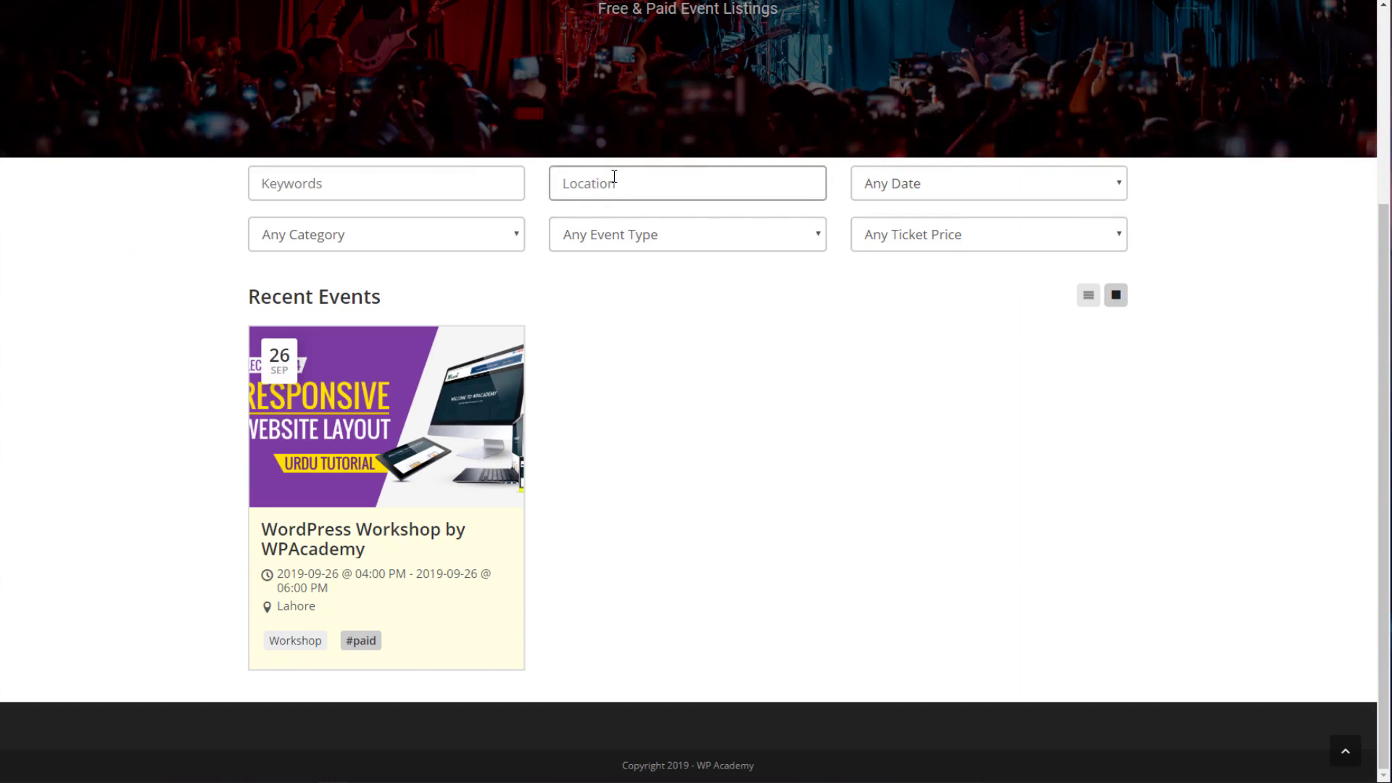
left_click(614, 176)
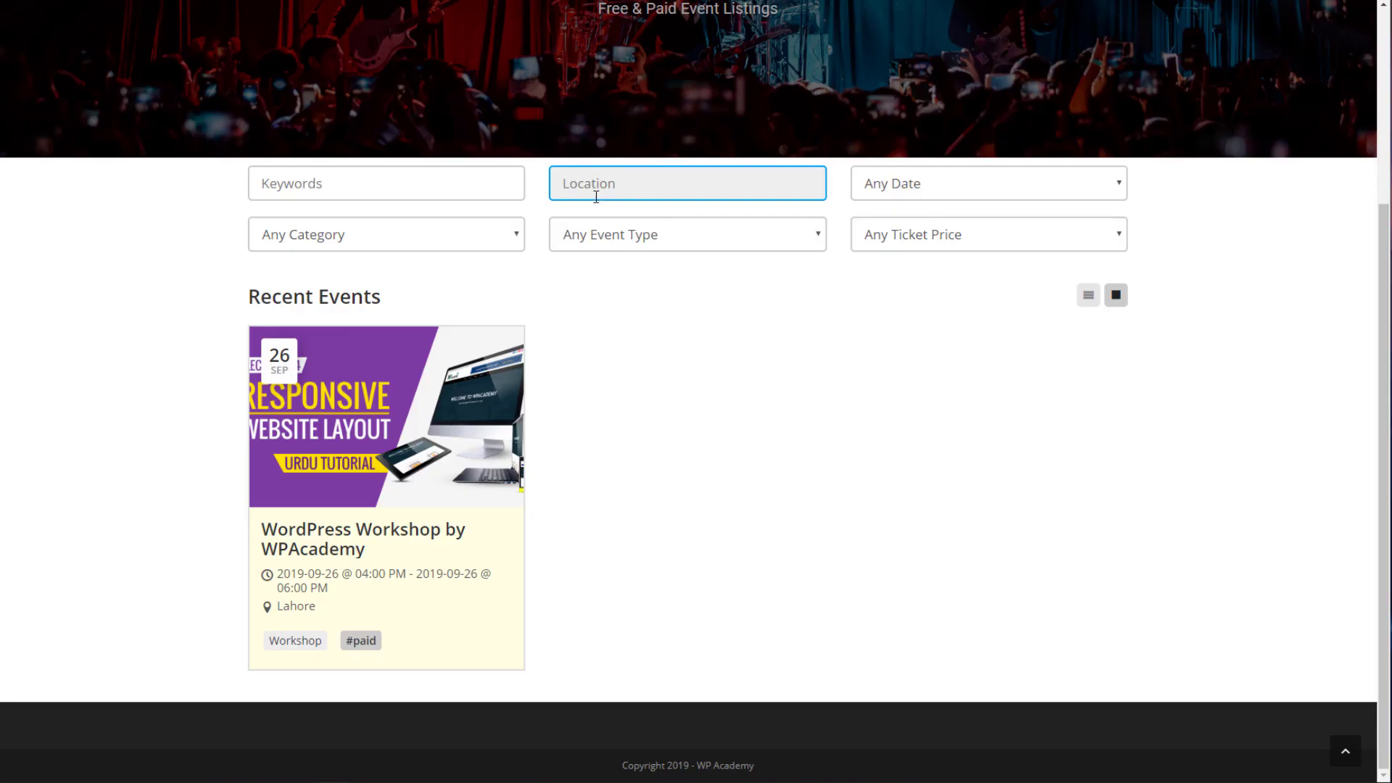
scroll(601, 191, "up", 4)
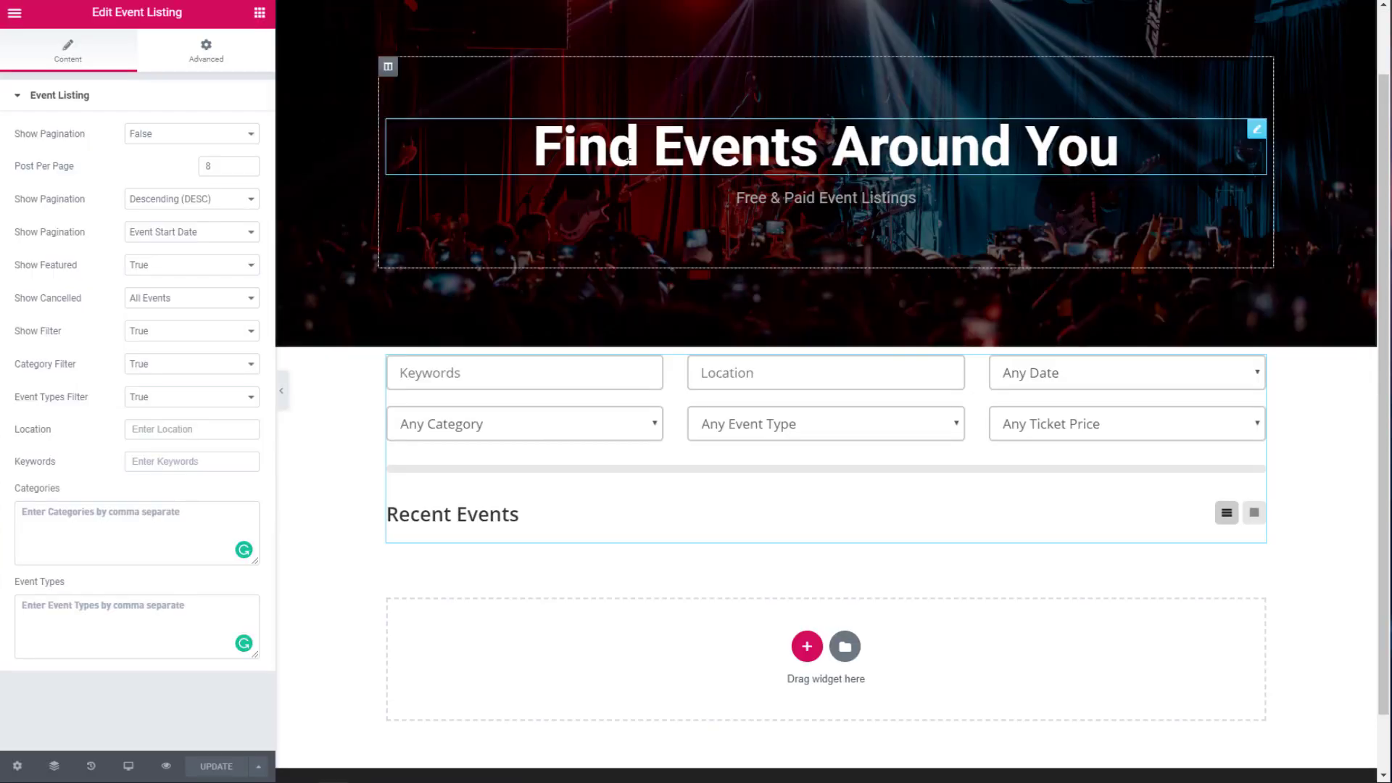
Step: Set the banner section's bottom padding to 200 px and save the page
right_click(602, 152)
left_click(816, 123)
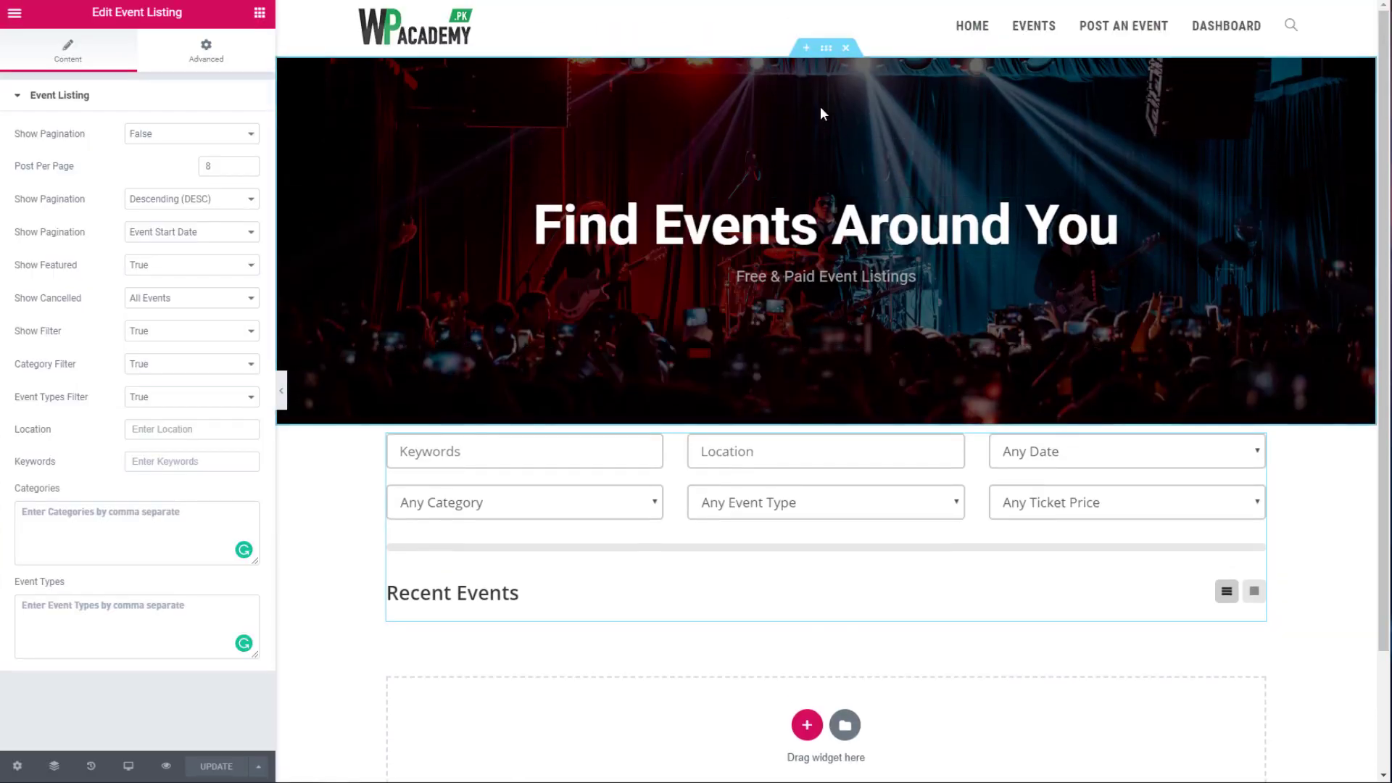
left_click(826, 47)
left_click(209, 53)
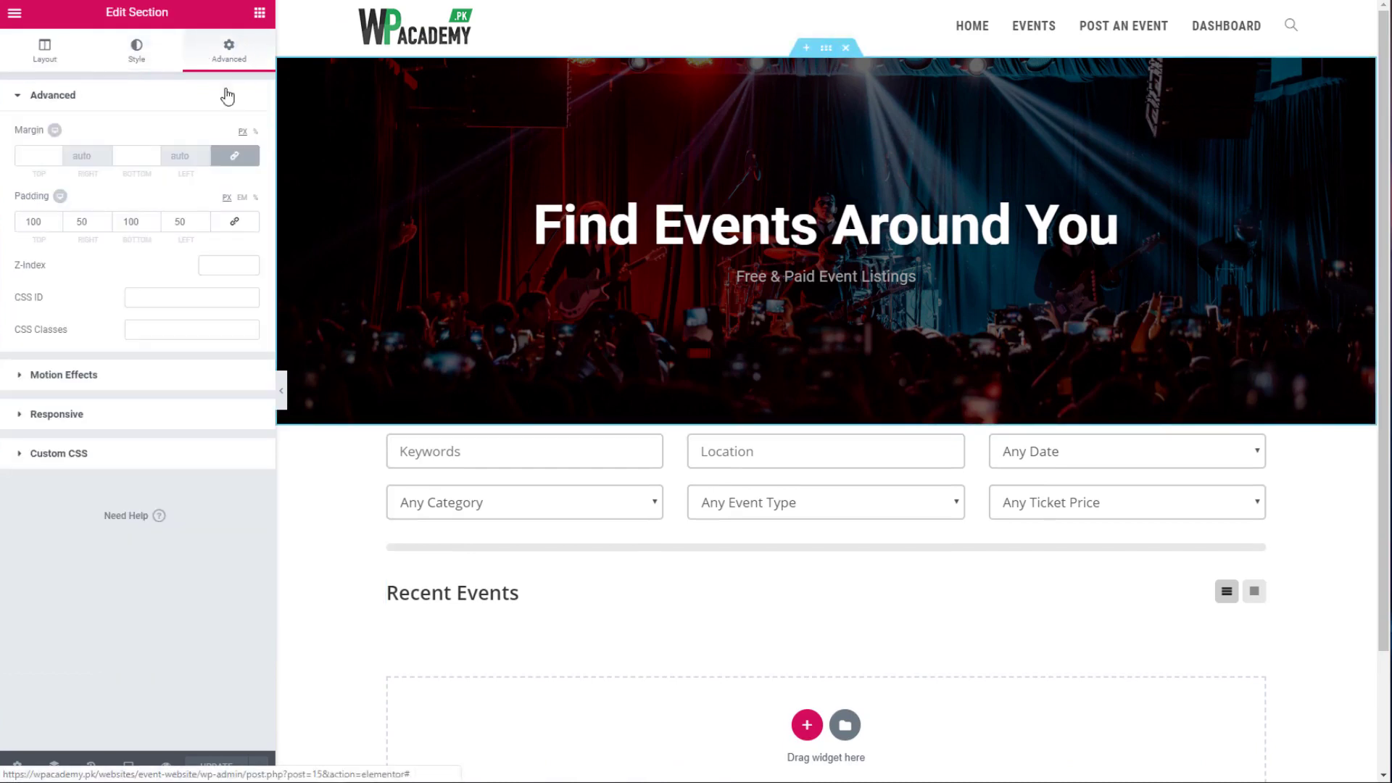
left_click(133, 223)
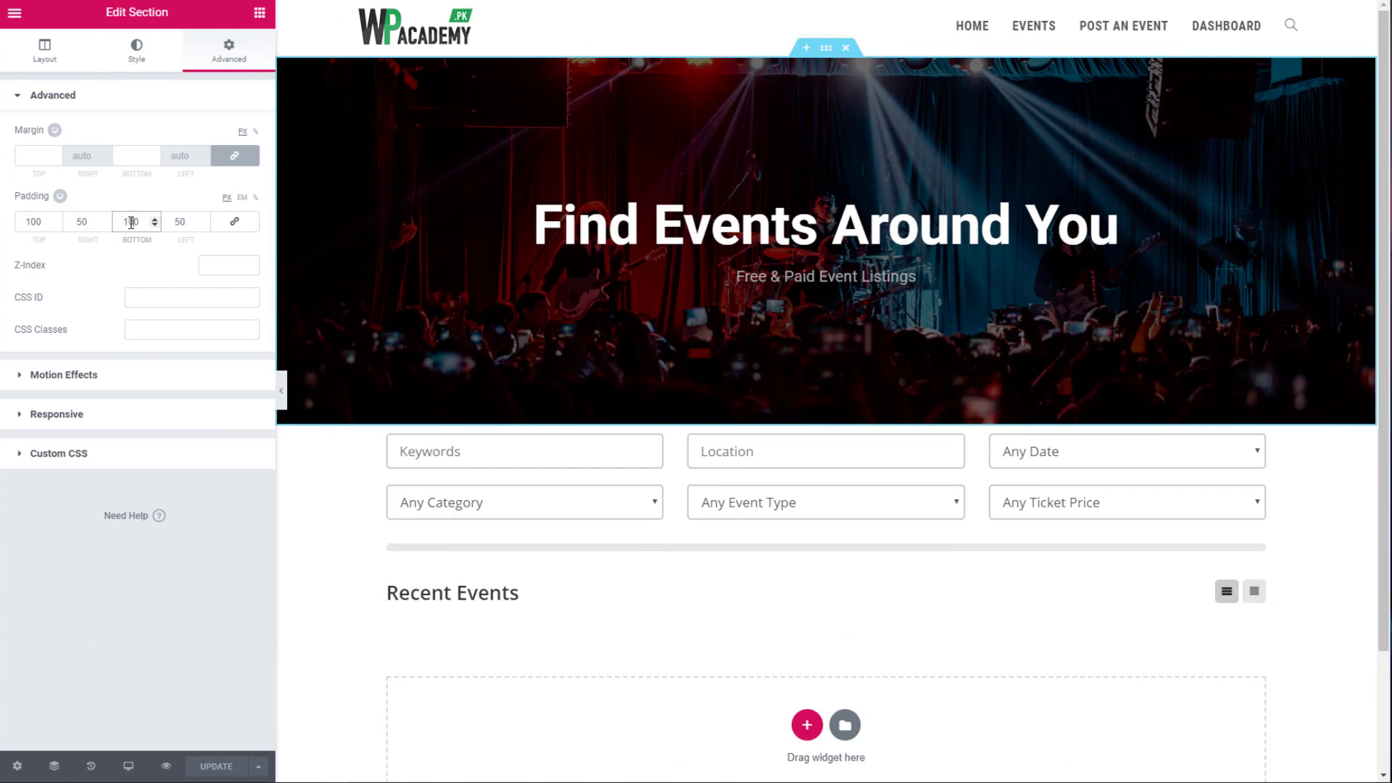
type("5")
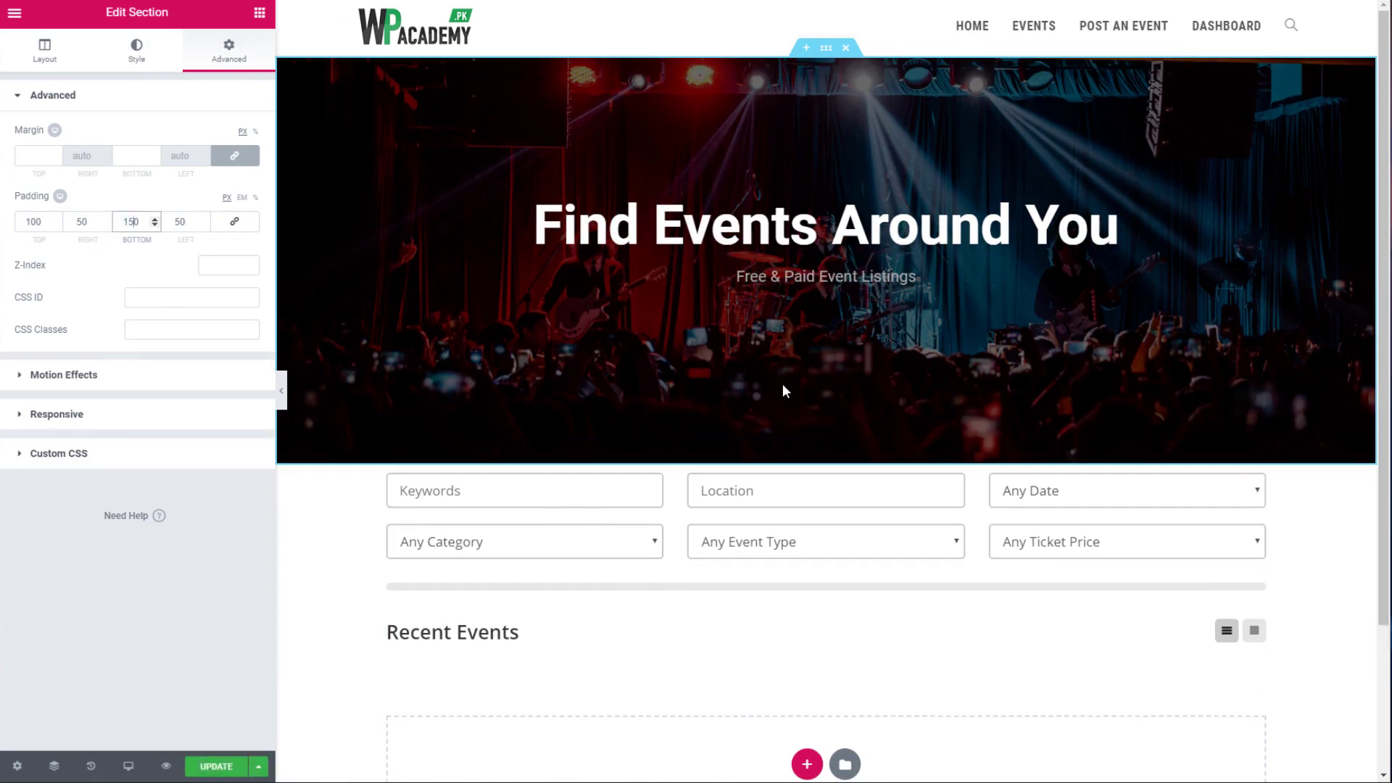
left_click_drag(135, 222, 124, 221)
type("200")
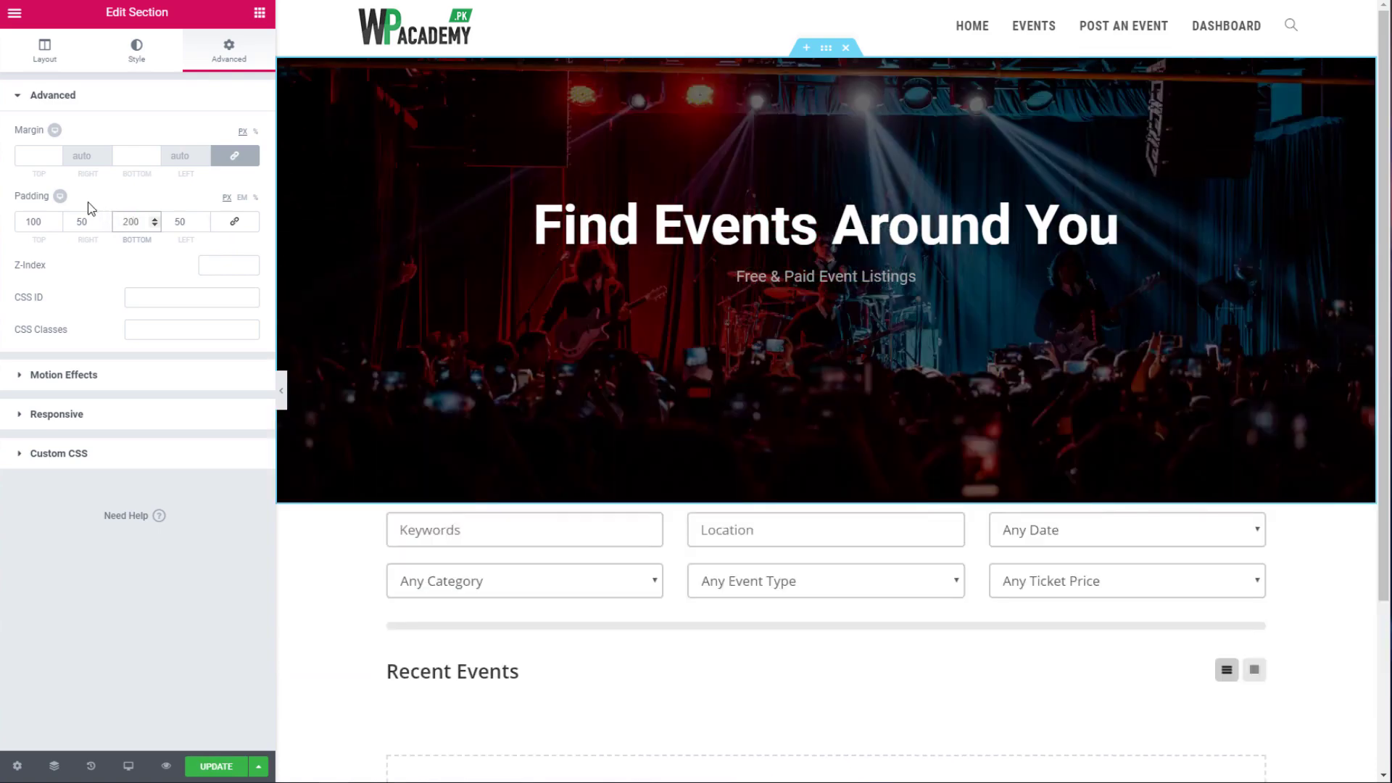
left_click(216, 767)
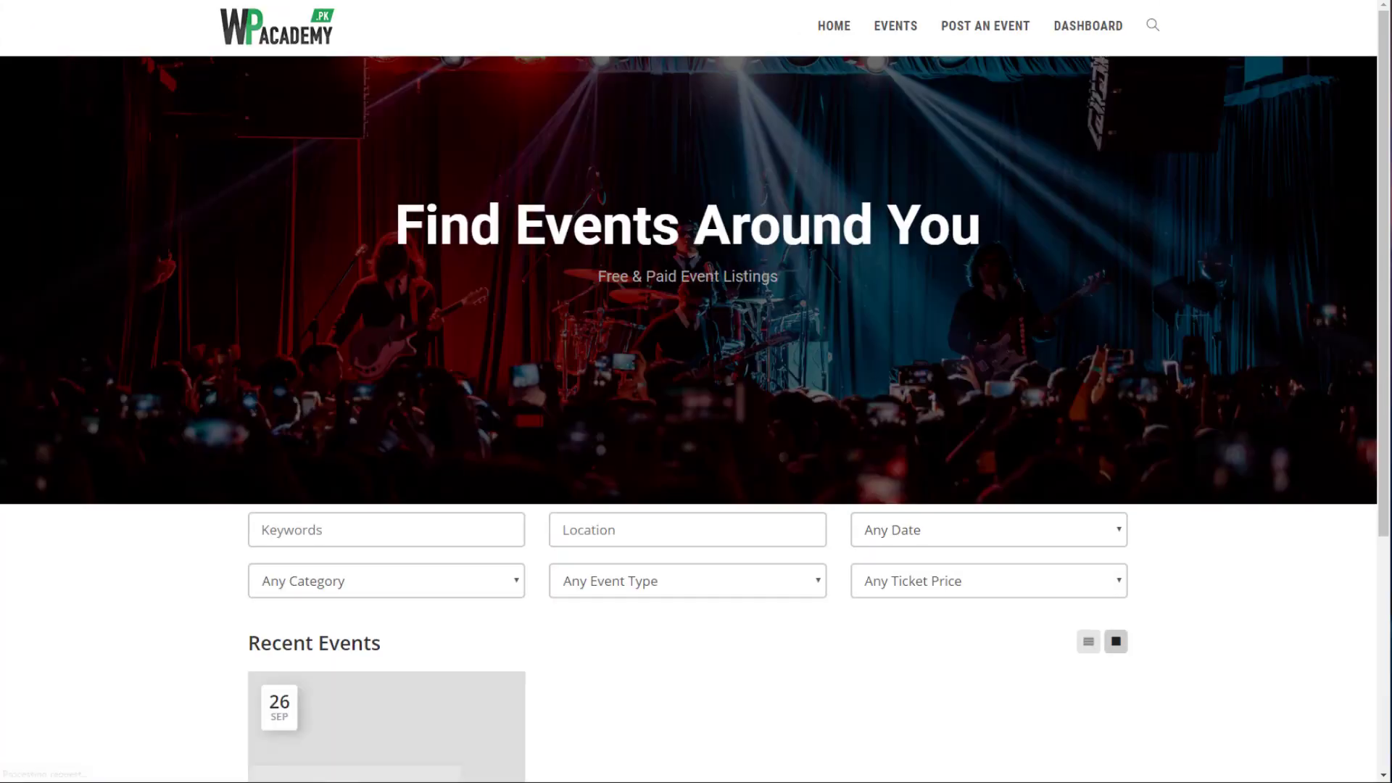
Step: Inspect the search filter area on the live homepage and locate the div carrying the wpac-home-listing class
scroll(529, 261, "down", 5)
right_click(535, 211)
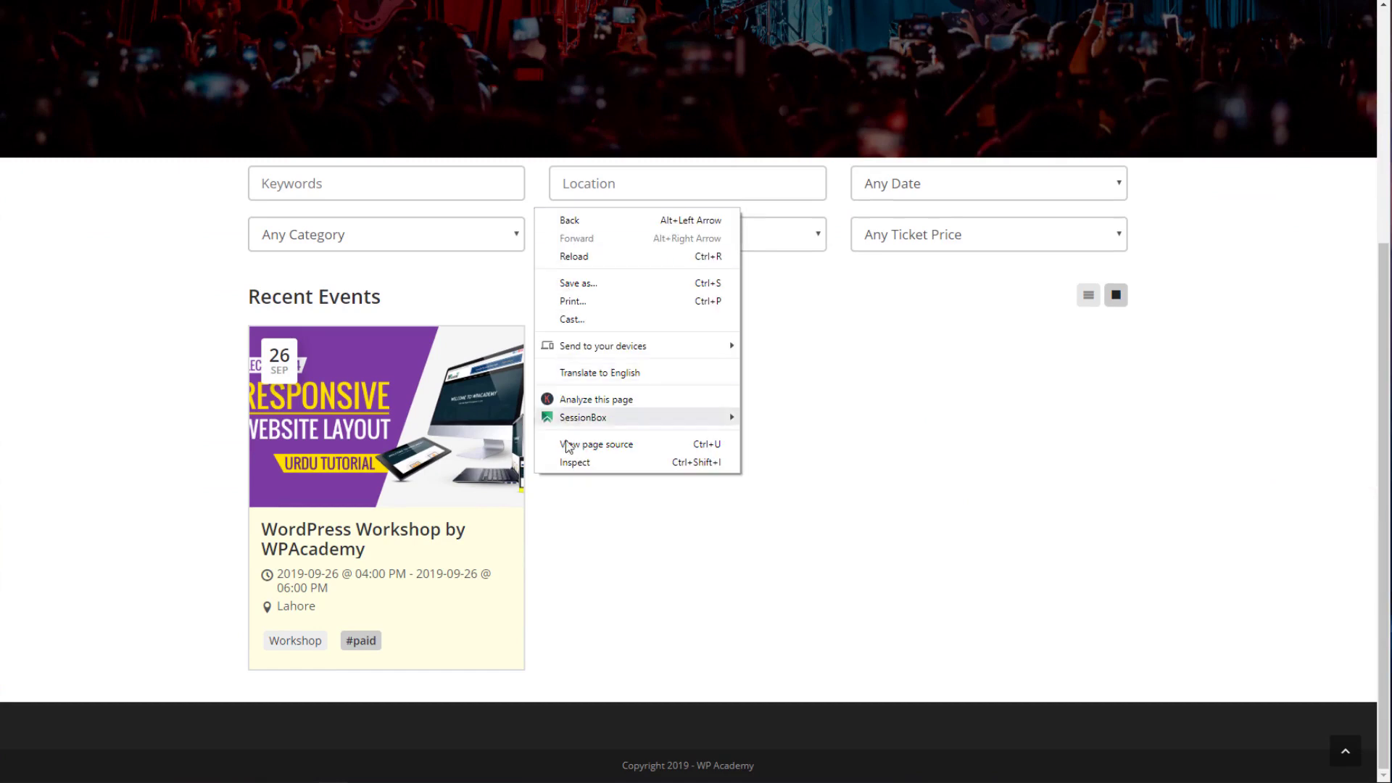
left_click(574, 462)
scroll(96, 534, "up", 2)
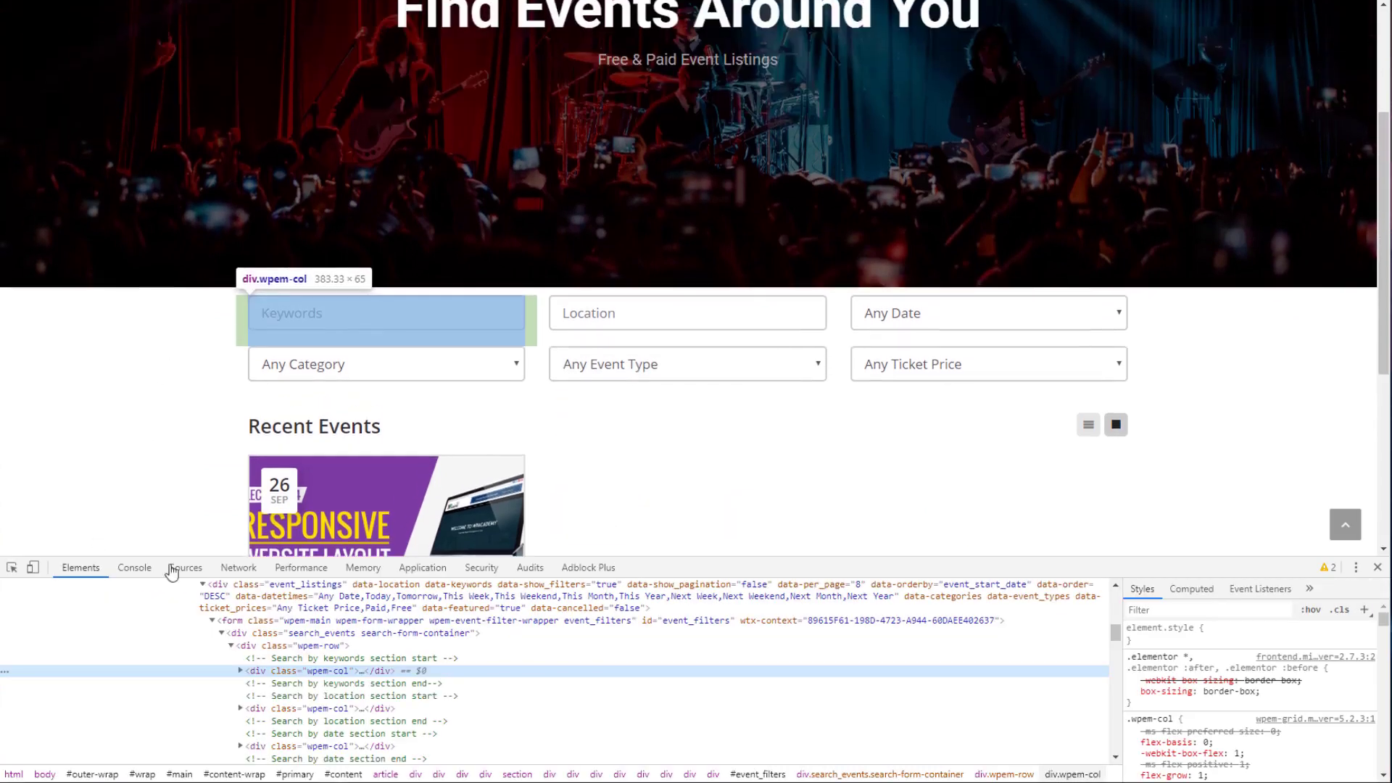
left_click(306, 647)
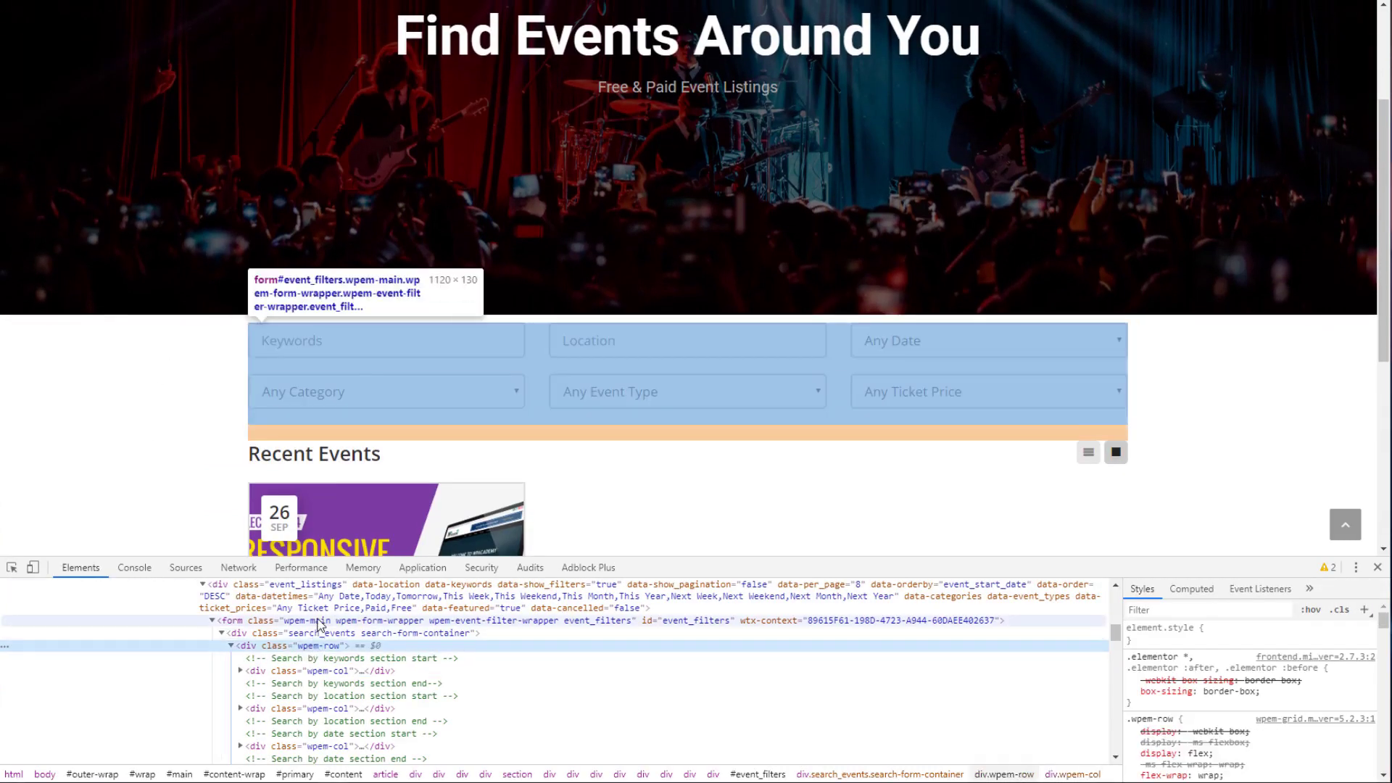
scroll(326, 631, "up", 3)
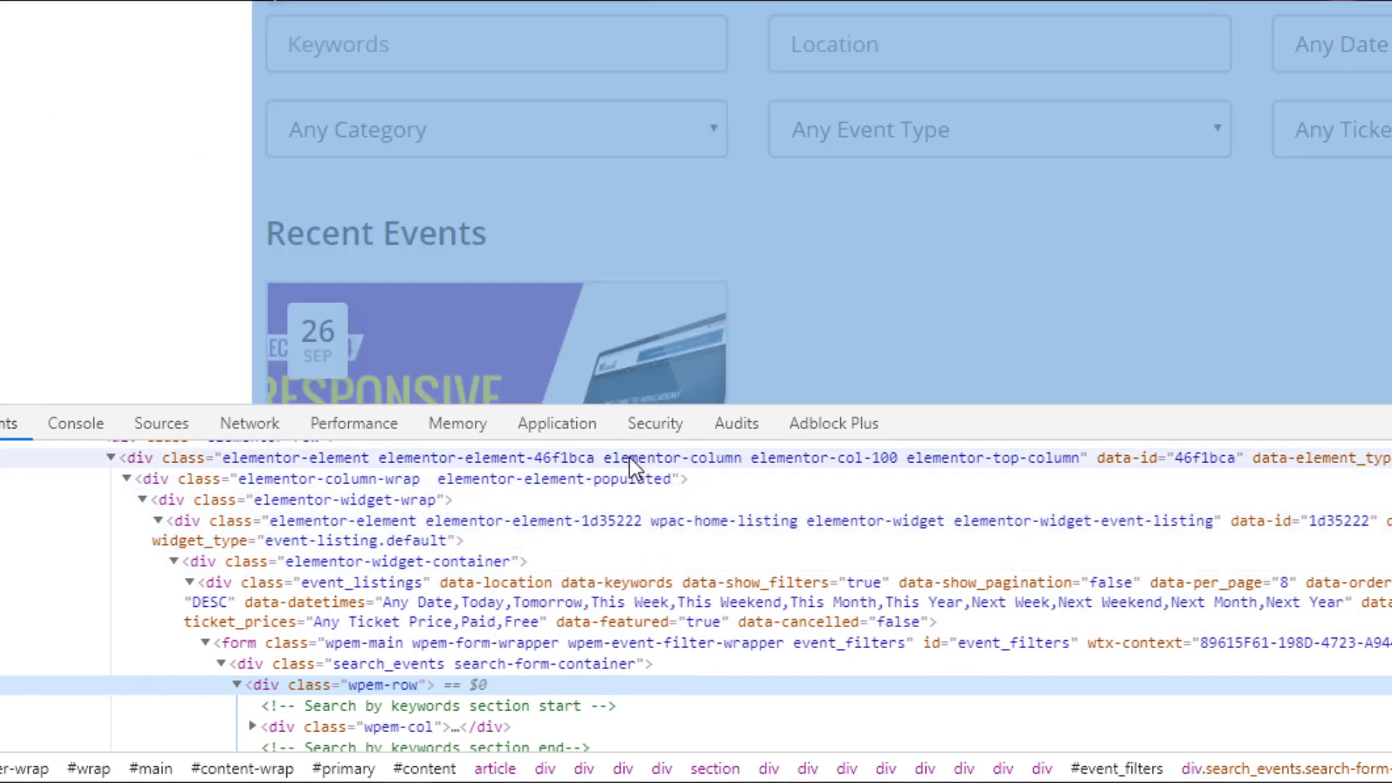
left_click(629, 457)
left_click(668, 537)
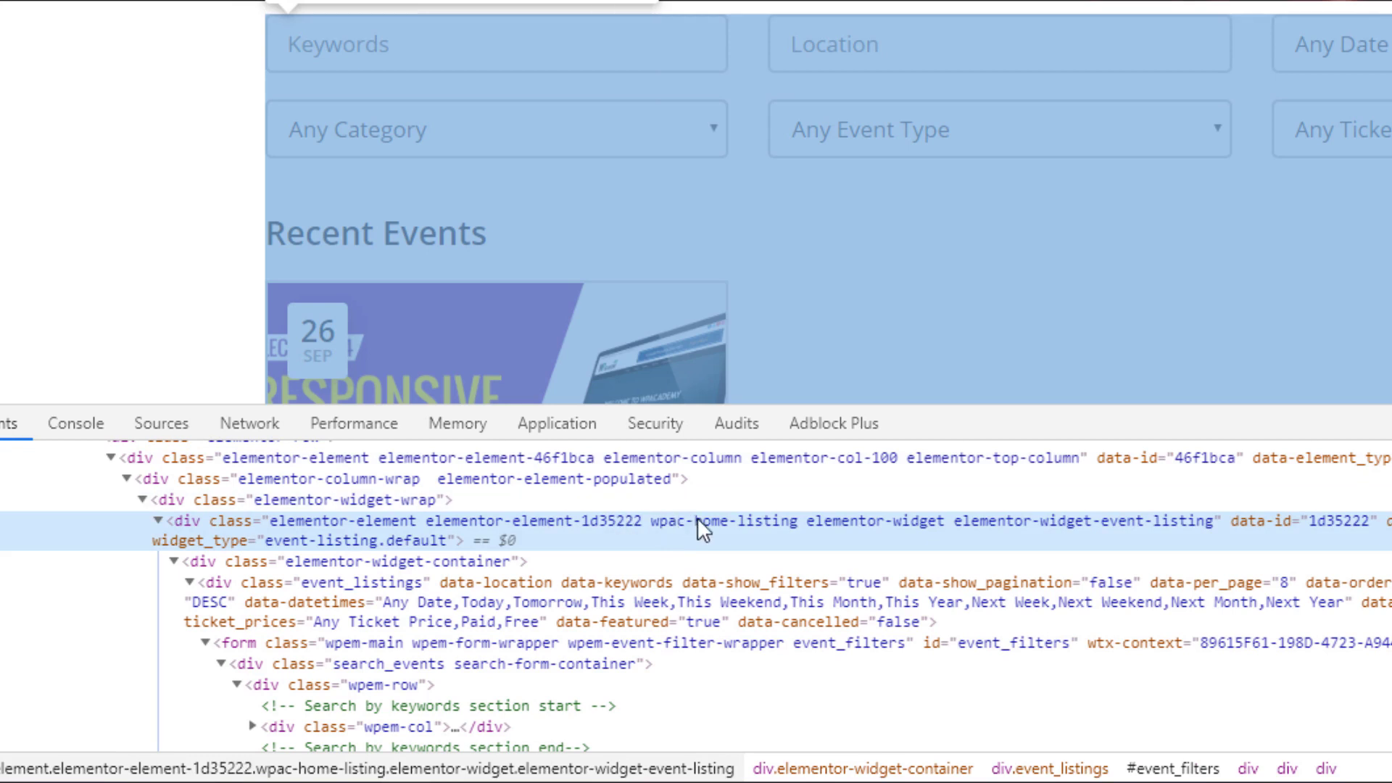
double_click(767, 524)
left_click(773, 522)
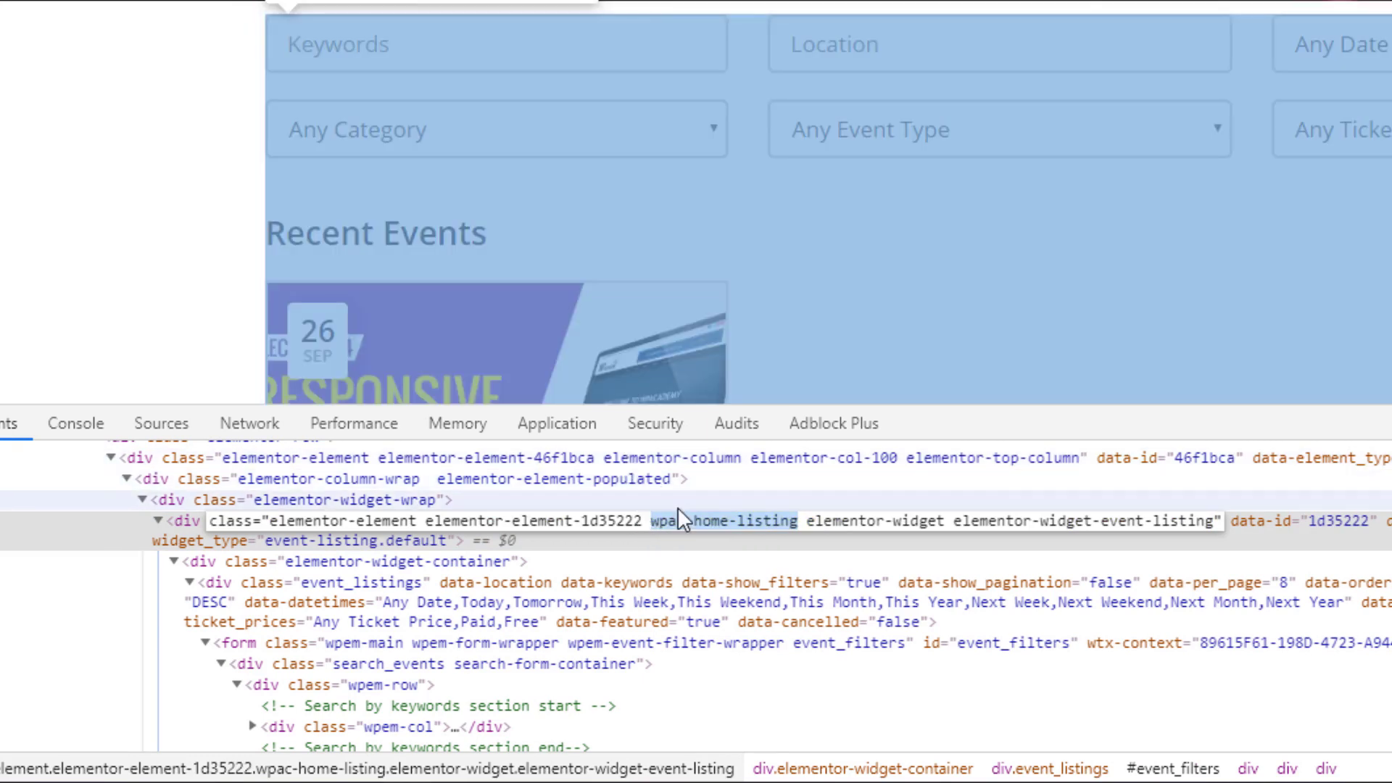
left_click(187, 524)
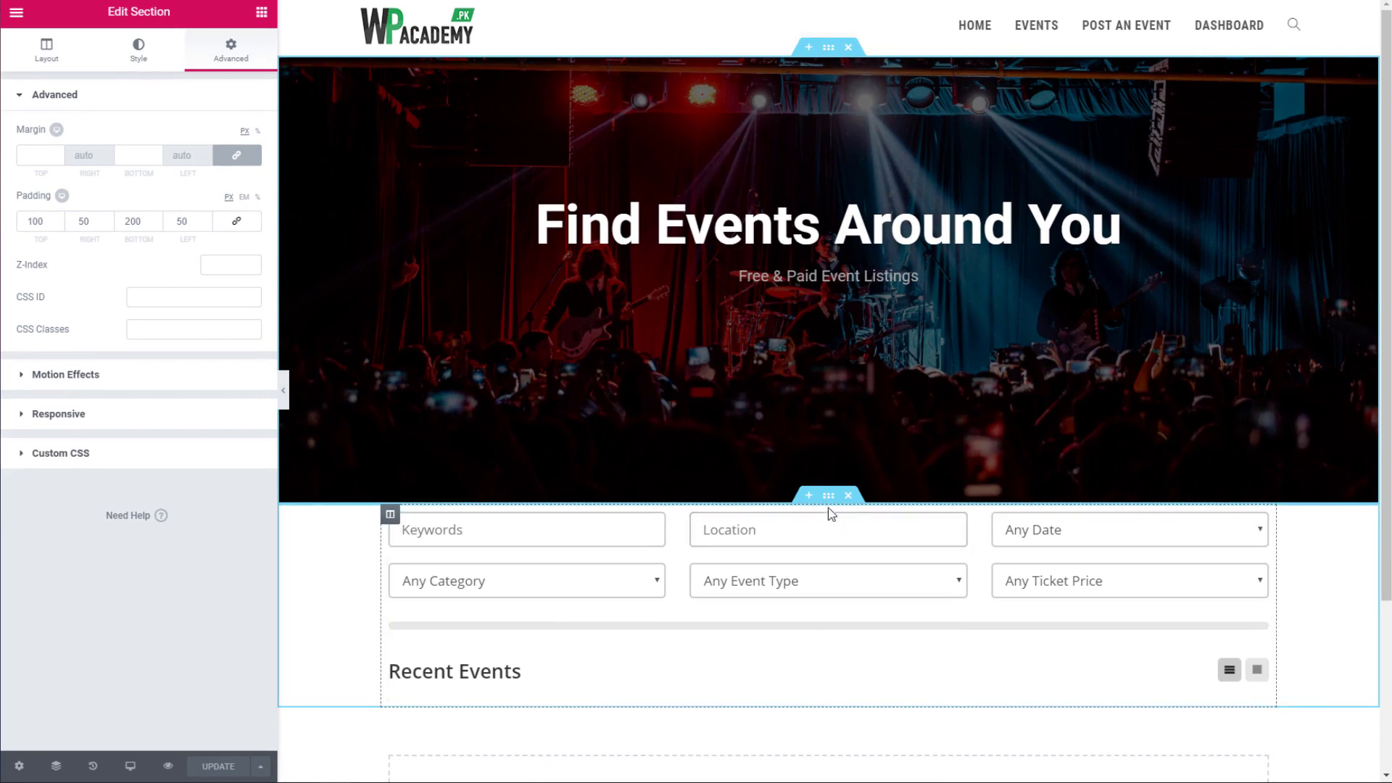
Step: Unlink the event listing section's margins, set its top margin to -130 px and save the page
left_click(829, 499)
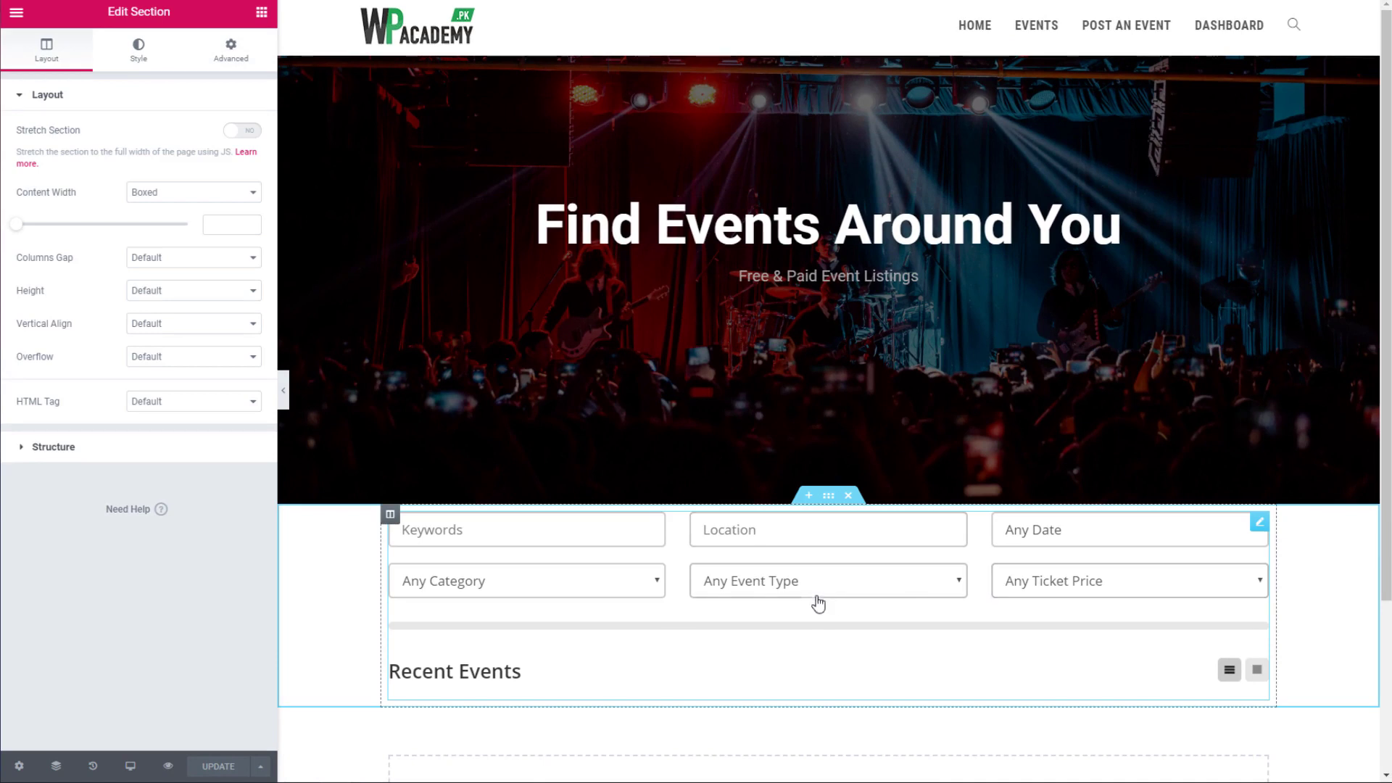
left_click(227, 57)
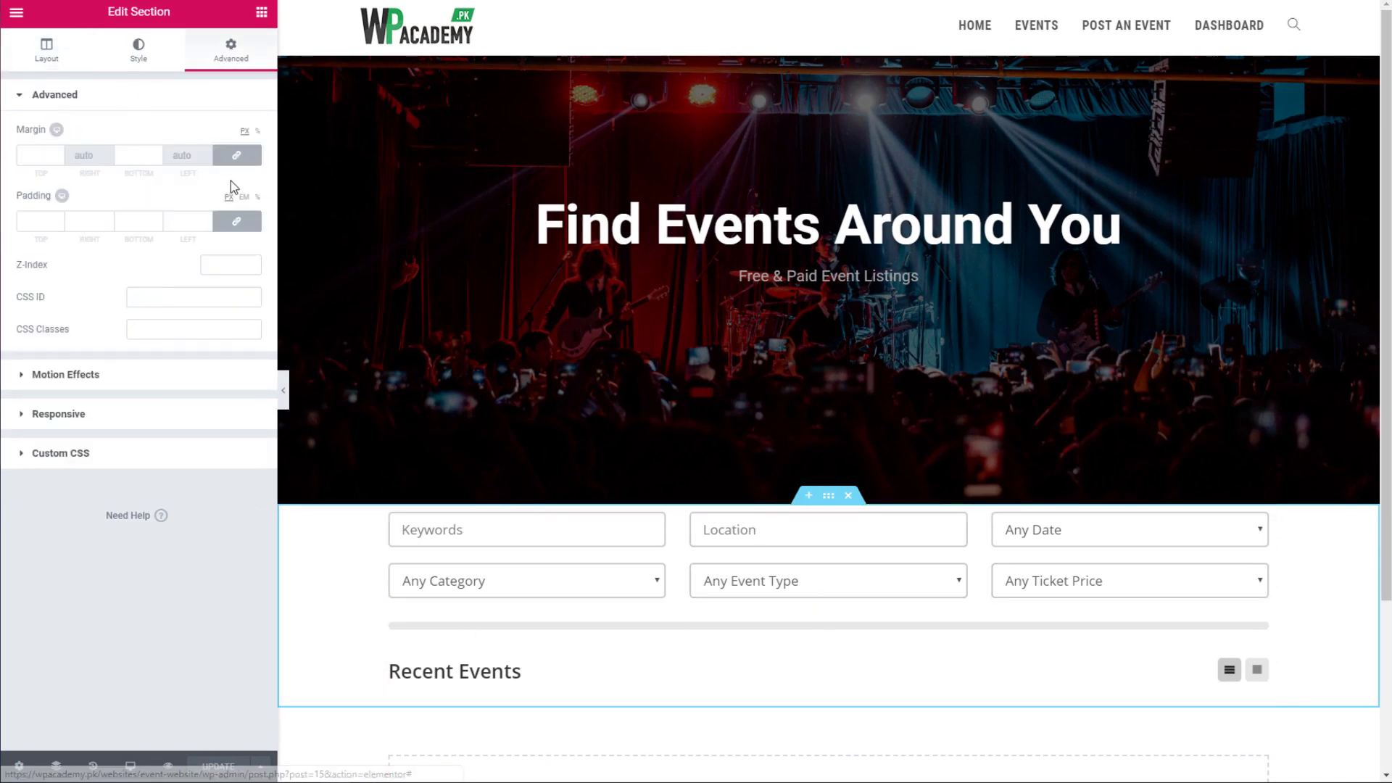
left_click(236, 155)
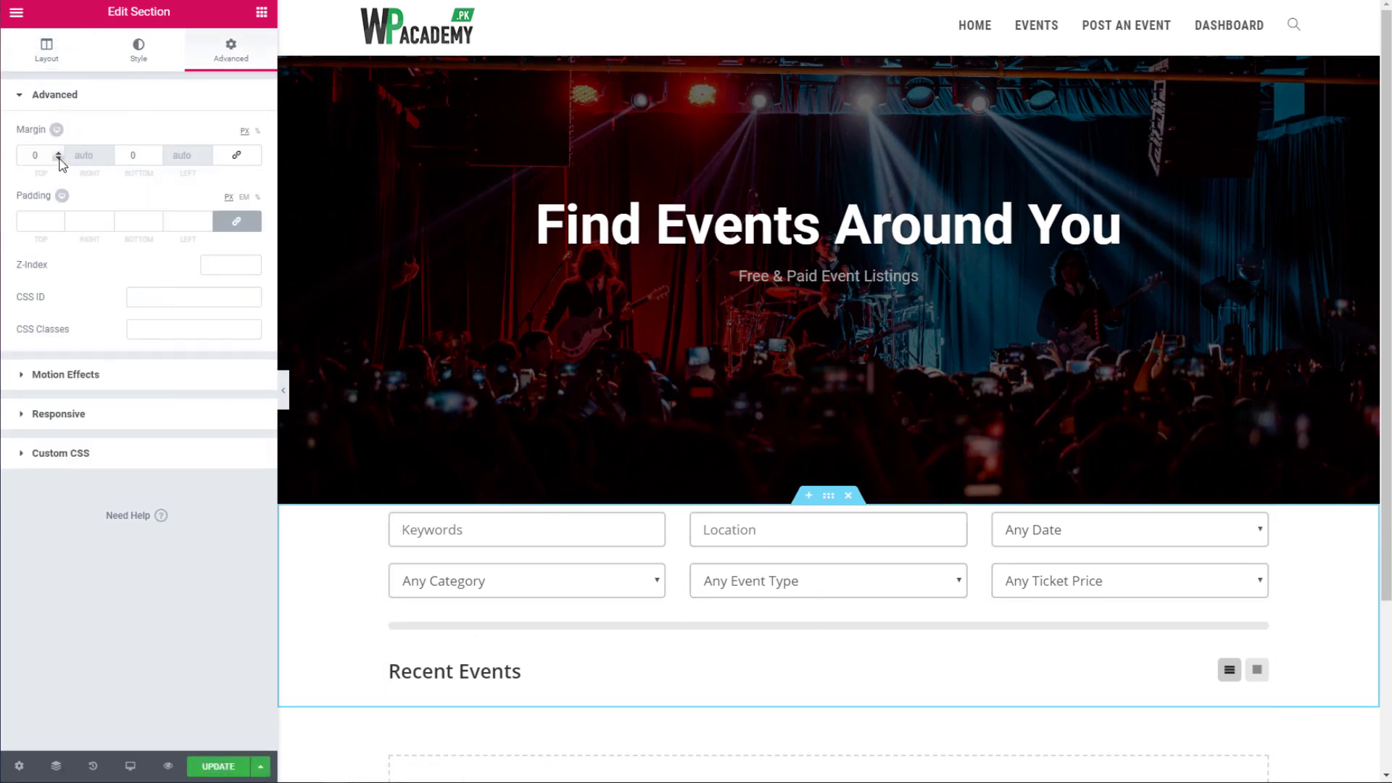
left_click_drag(59, 158, 63, 166)
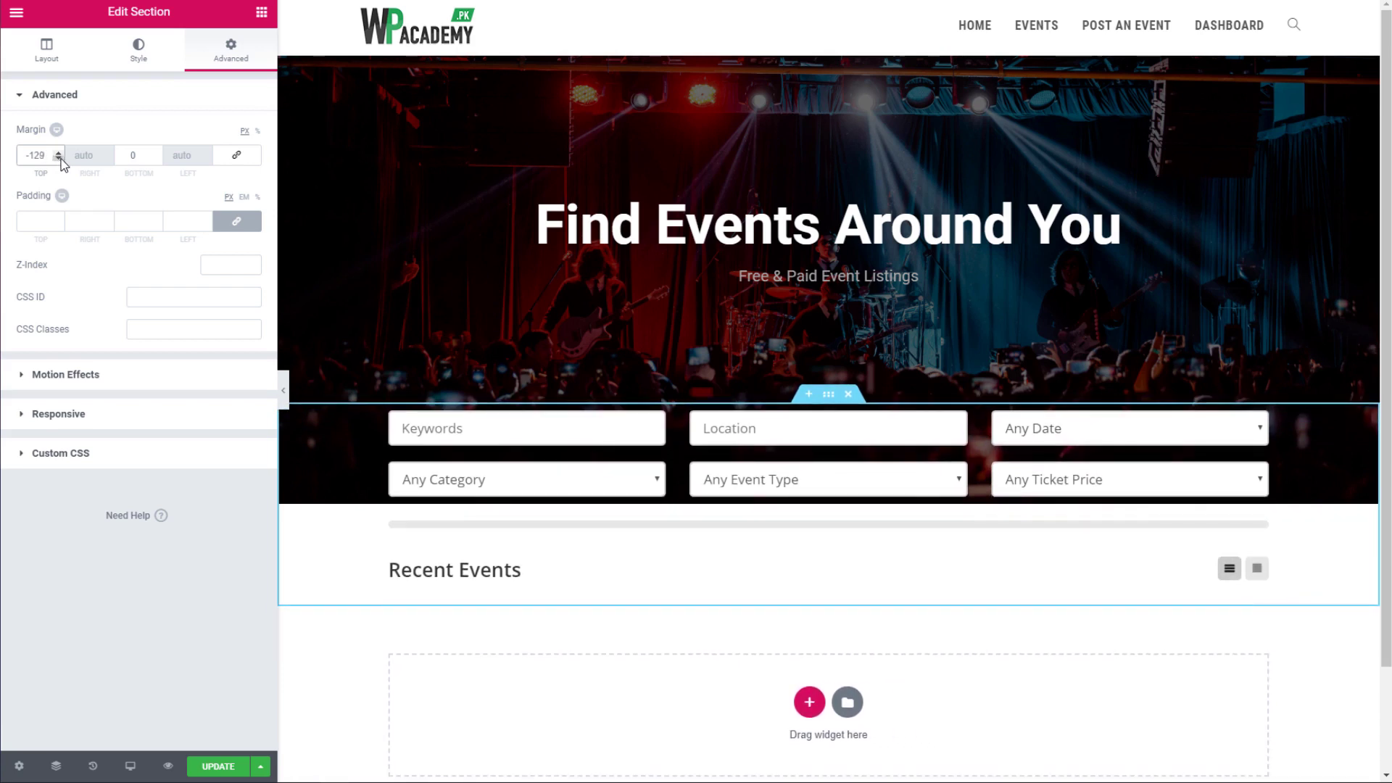
left_click(58, 158)
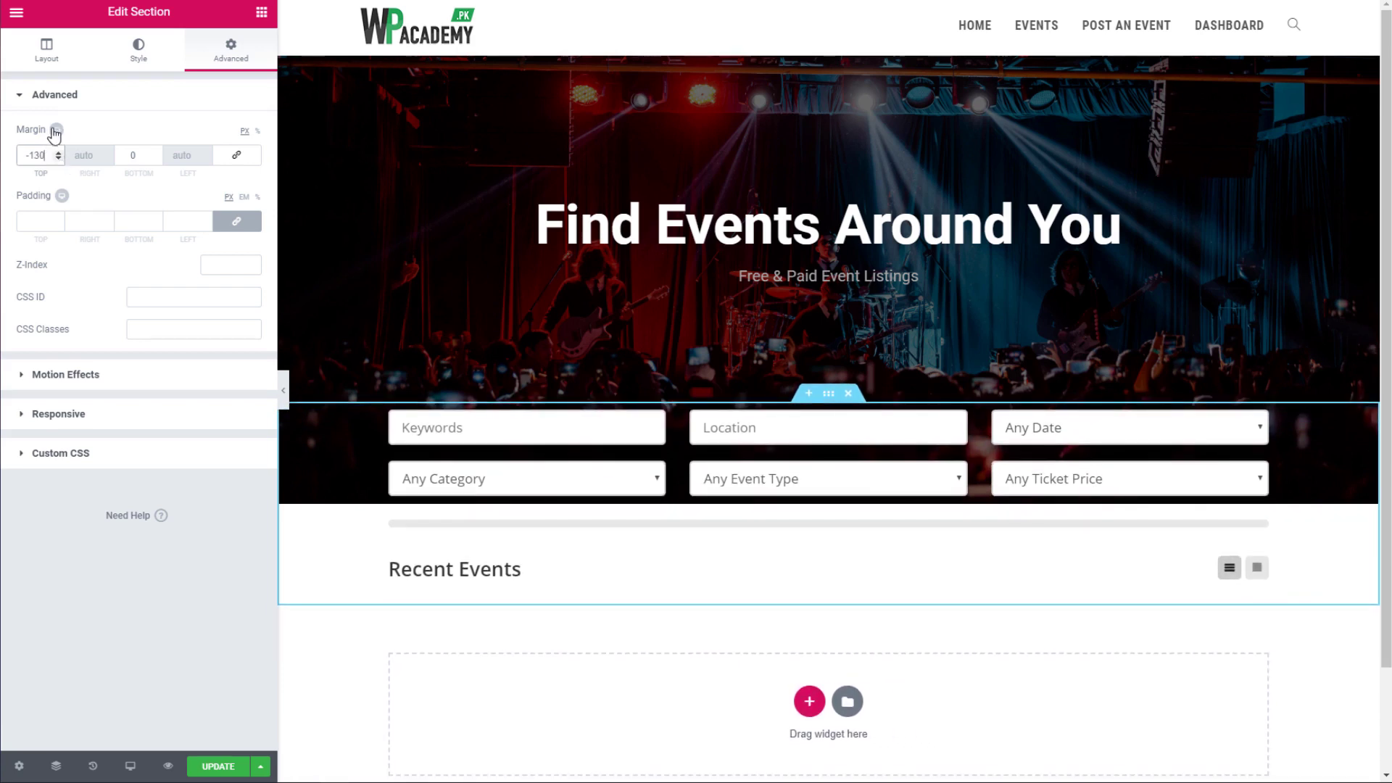
left_click(220, 767)
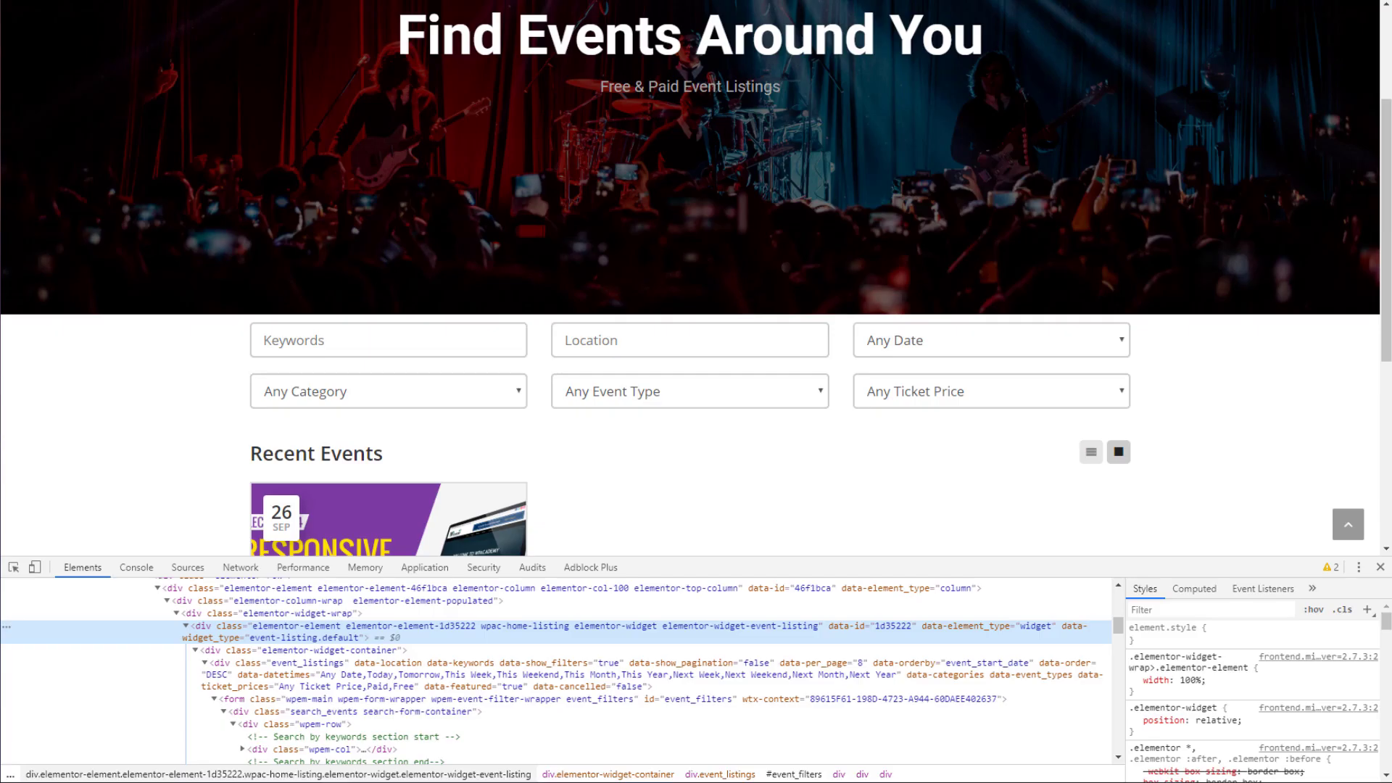
Step: Reload the live homepage and expand the wpac-home-listing div's markup down to the event filter form
key("F5")
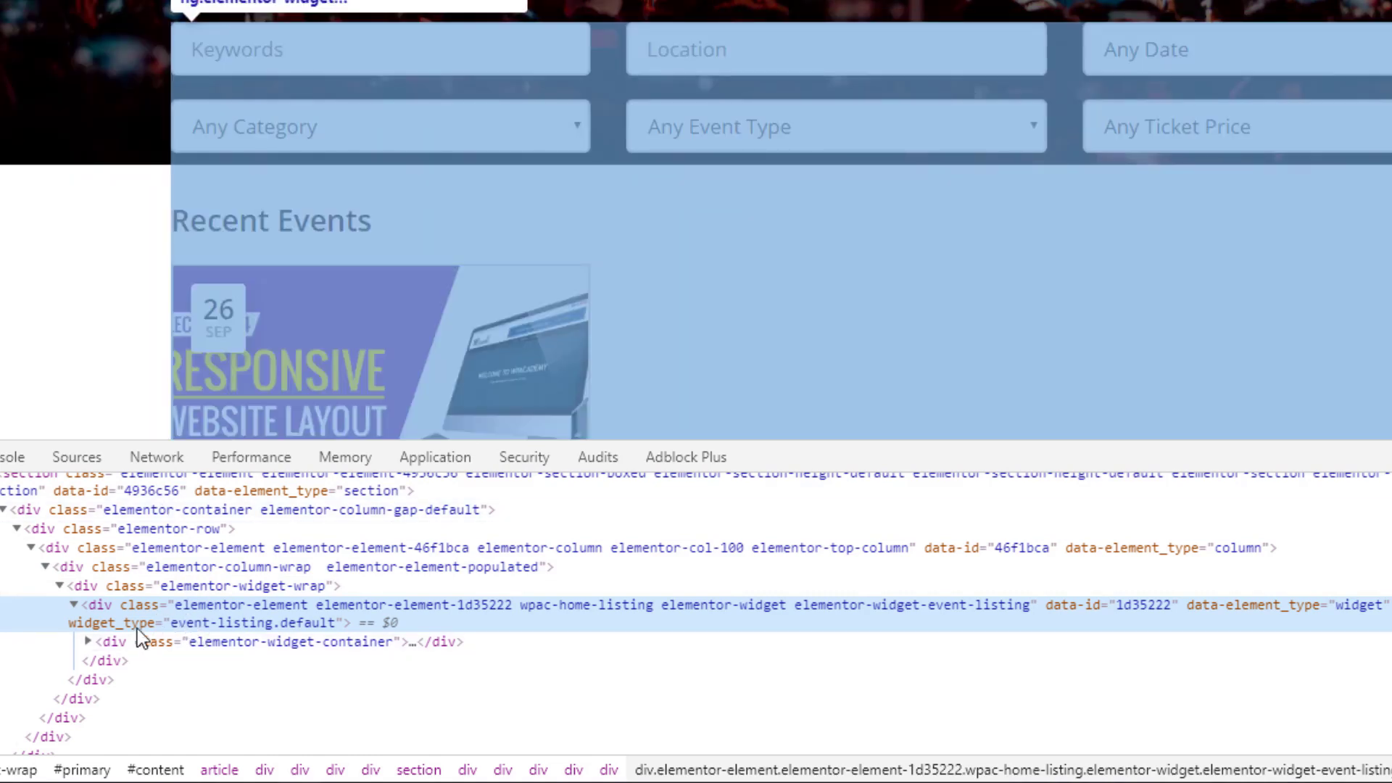
left_click(110, 642)
left_click(88, 643)
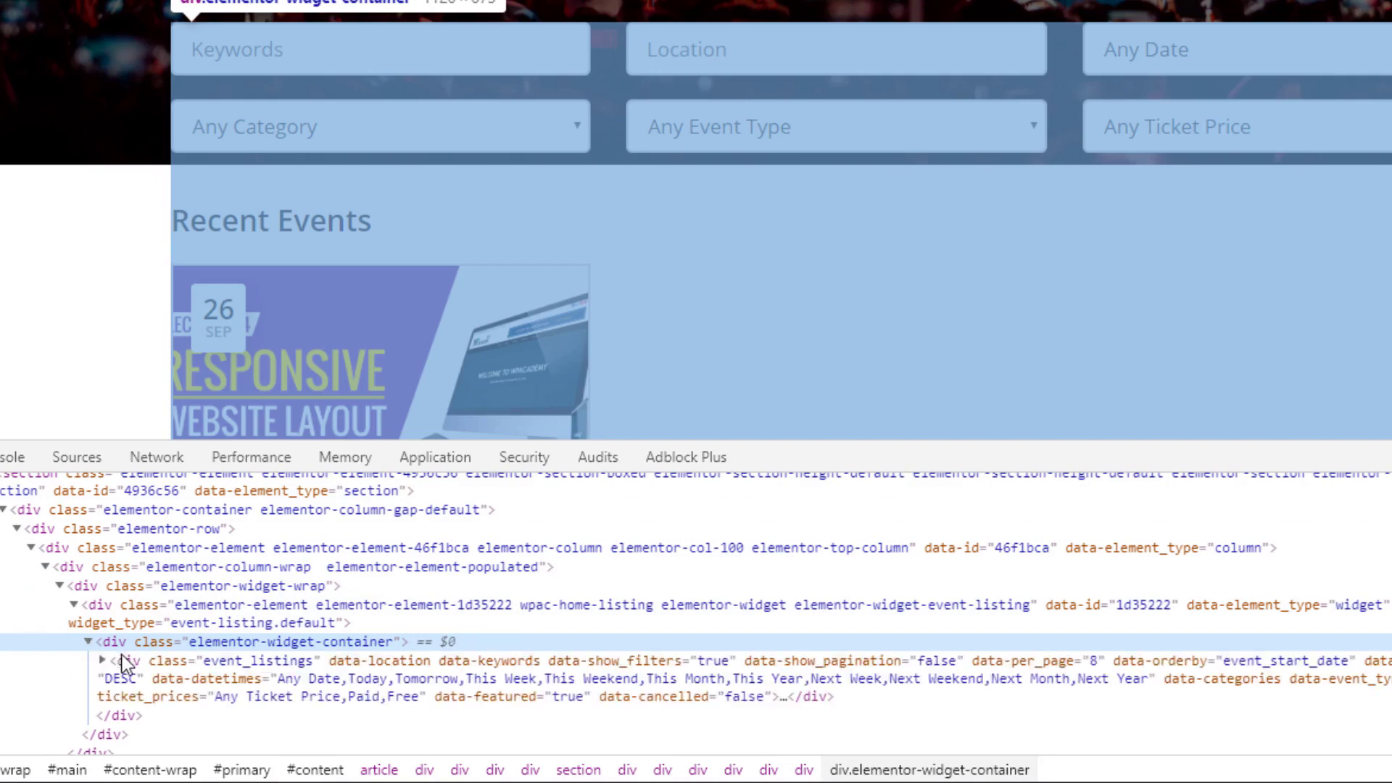
scroll(134, 617, "down", 3)
left_click(114, 554)
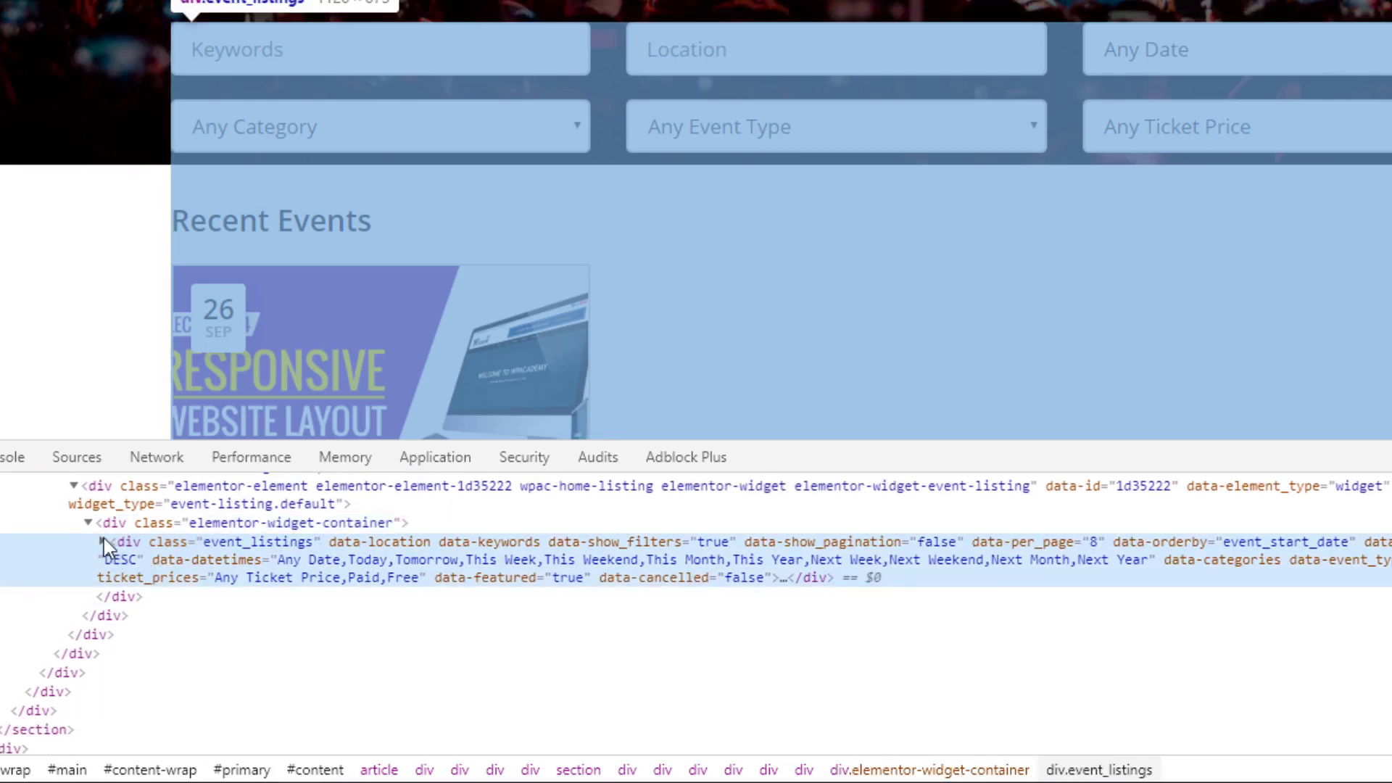
left_click(103, 540)
left_click(163, 596)
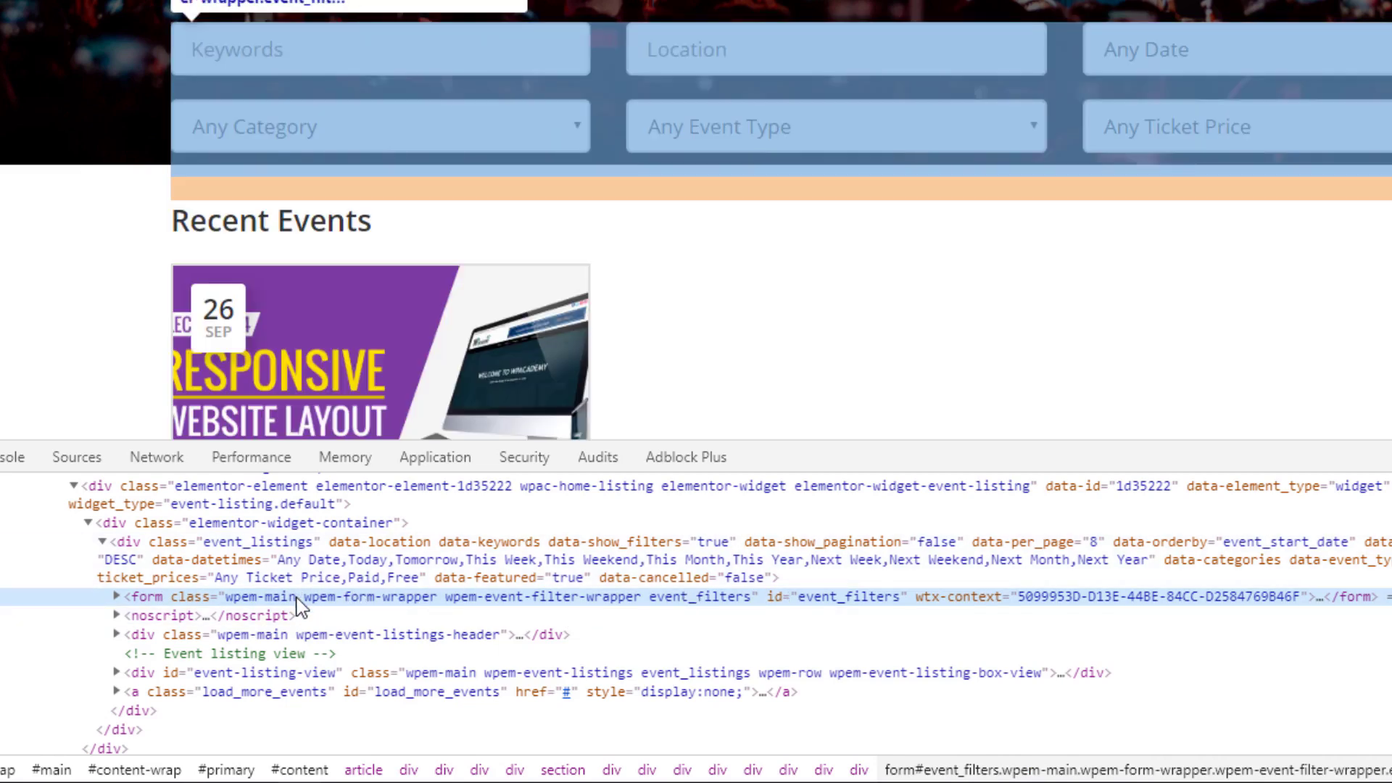
Step: Copy the wpem-form-wrapper class name from the event filter form's markup
key("Right")
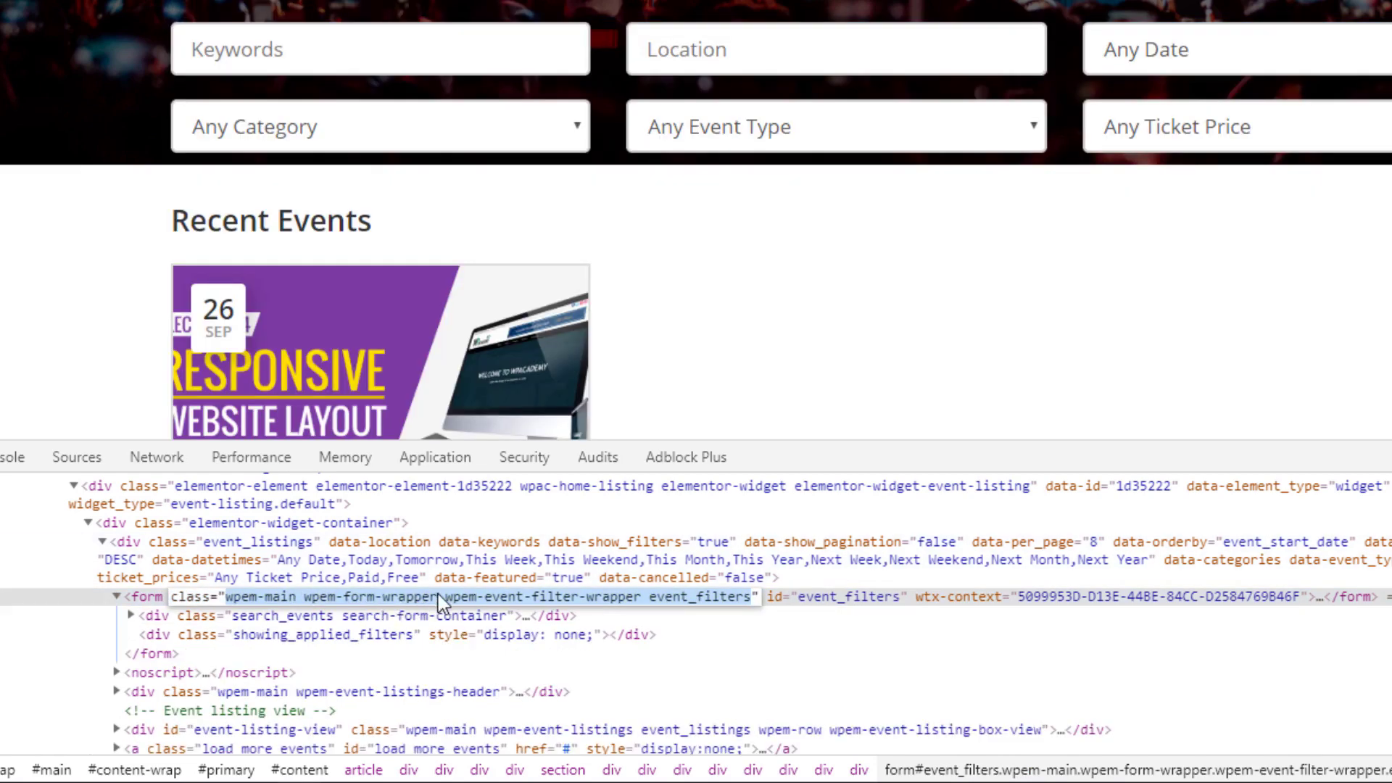
double_click(438, 596)
left_click(306, 596, "shift")
key("ctrl+c")
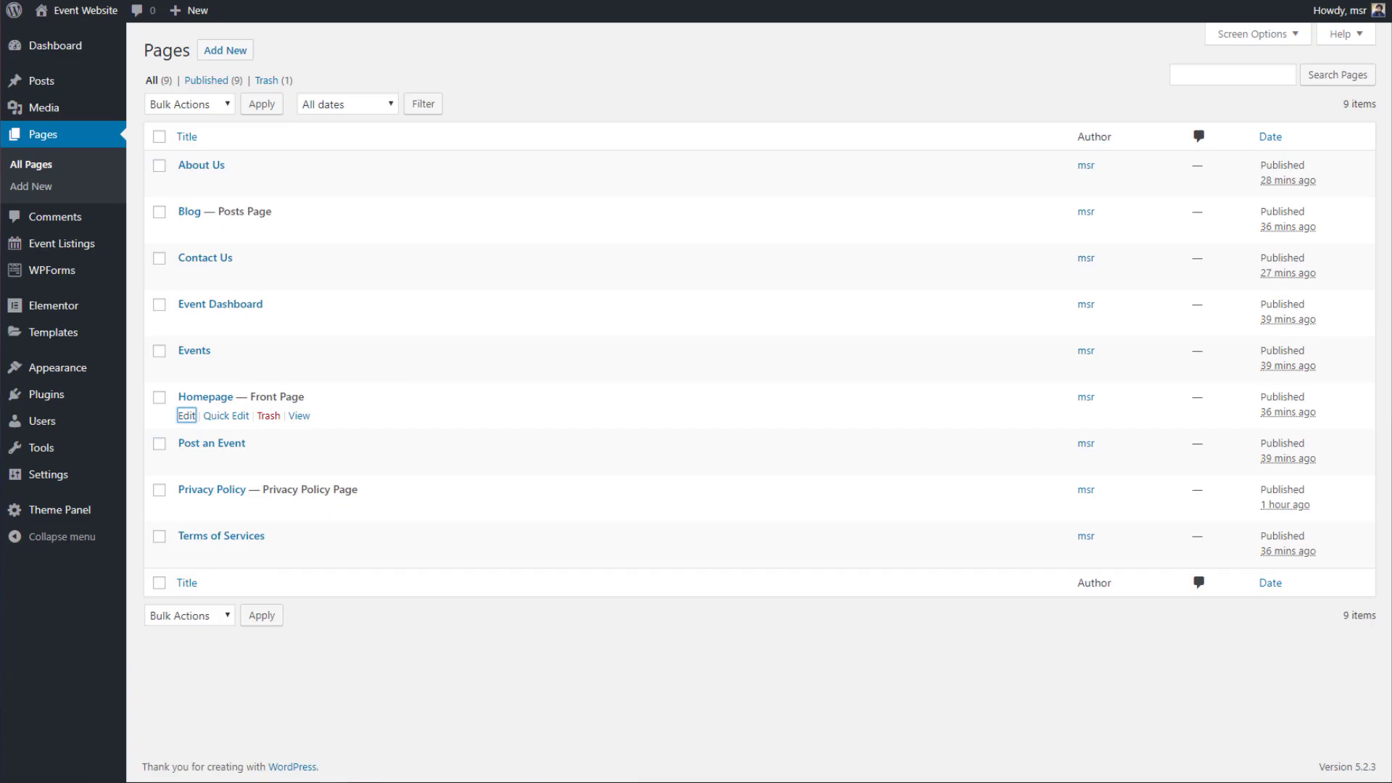
Step: Open the Custom CSS/JS section of the theme customizer from the WordPress dashboard, ready to enter CSS code
mouse_move(90, 368)
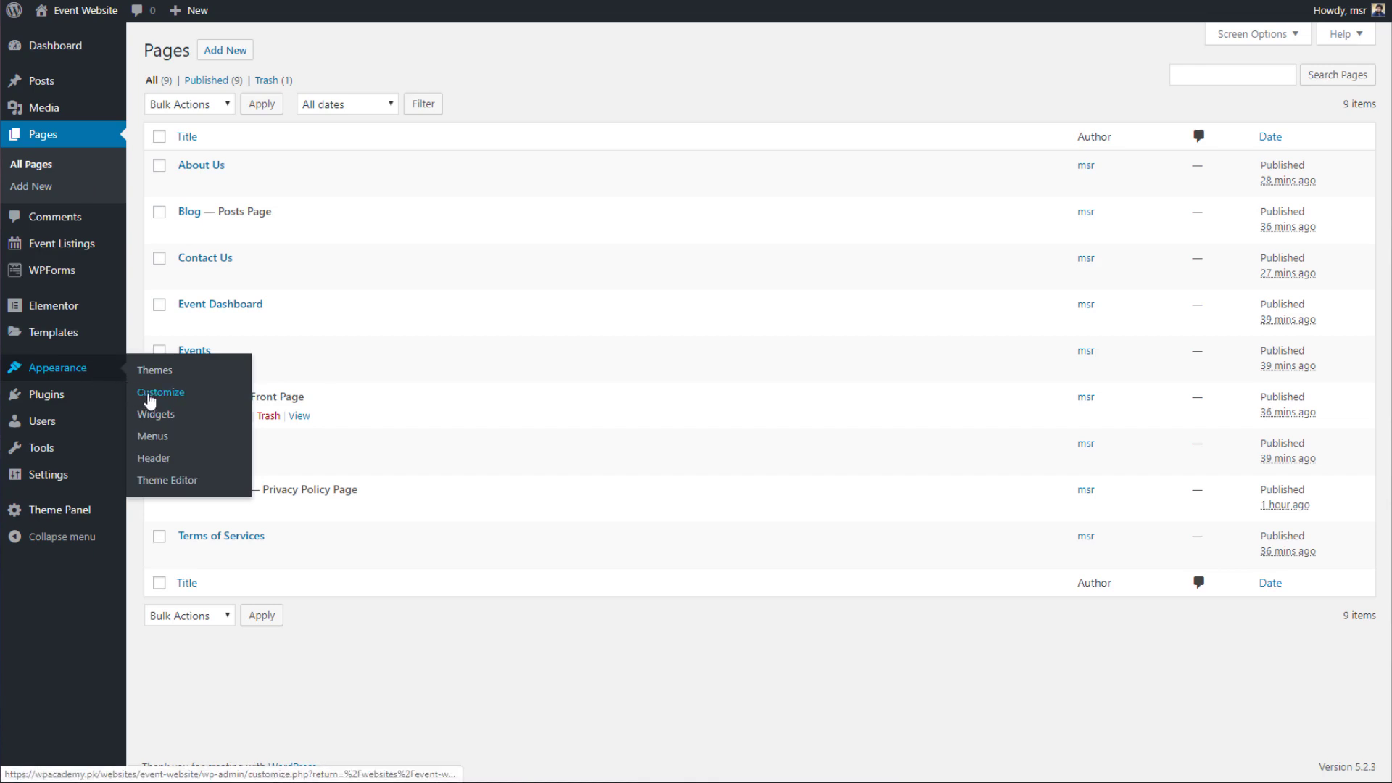
left_click(149, 395)
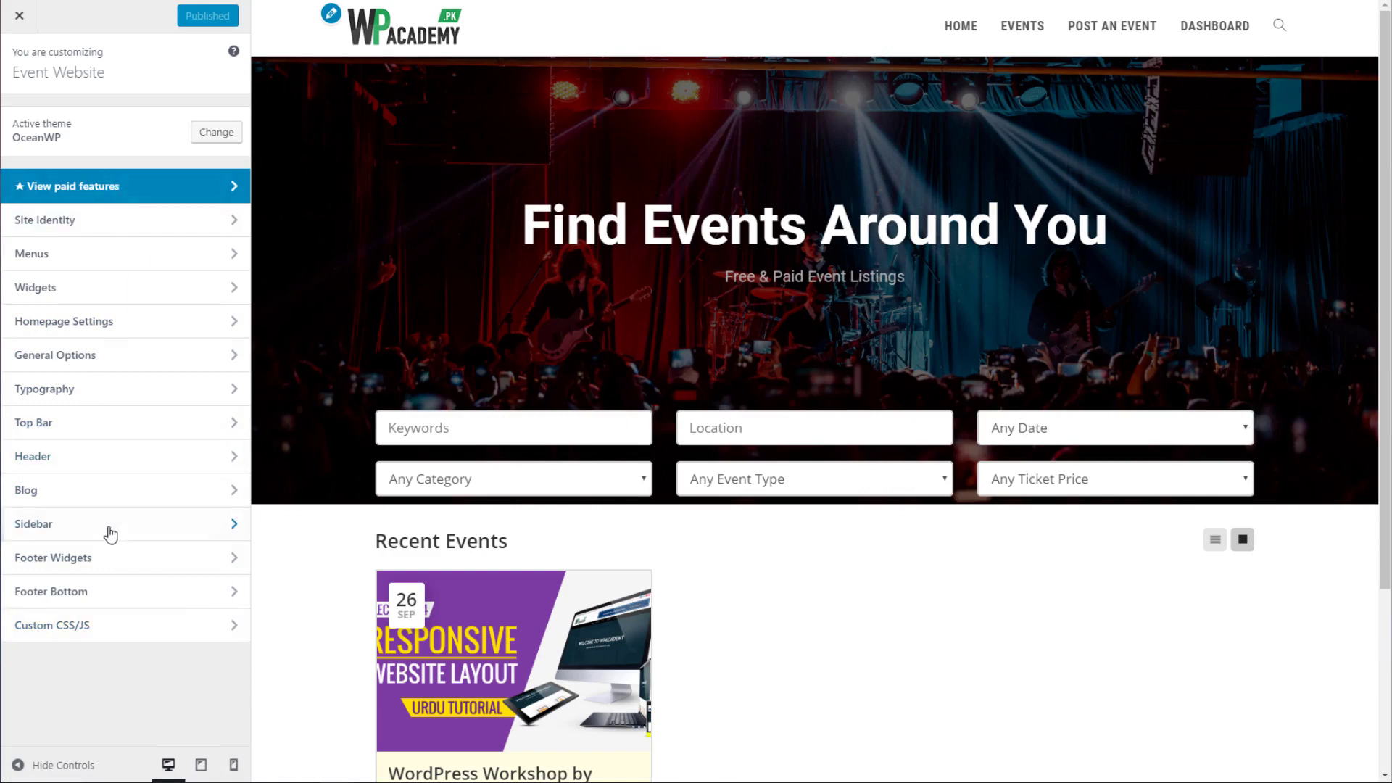
left_click(116, 633)
left_click(170, 168)
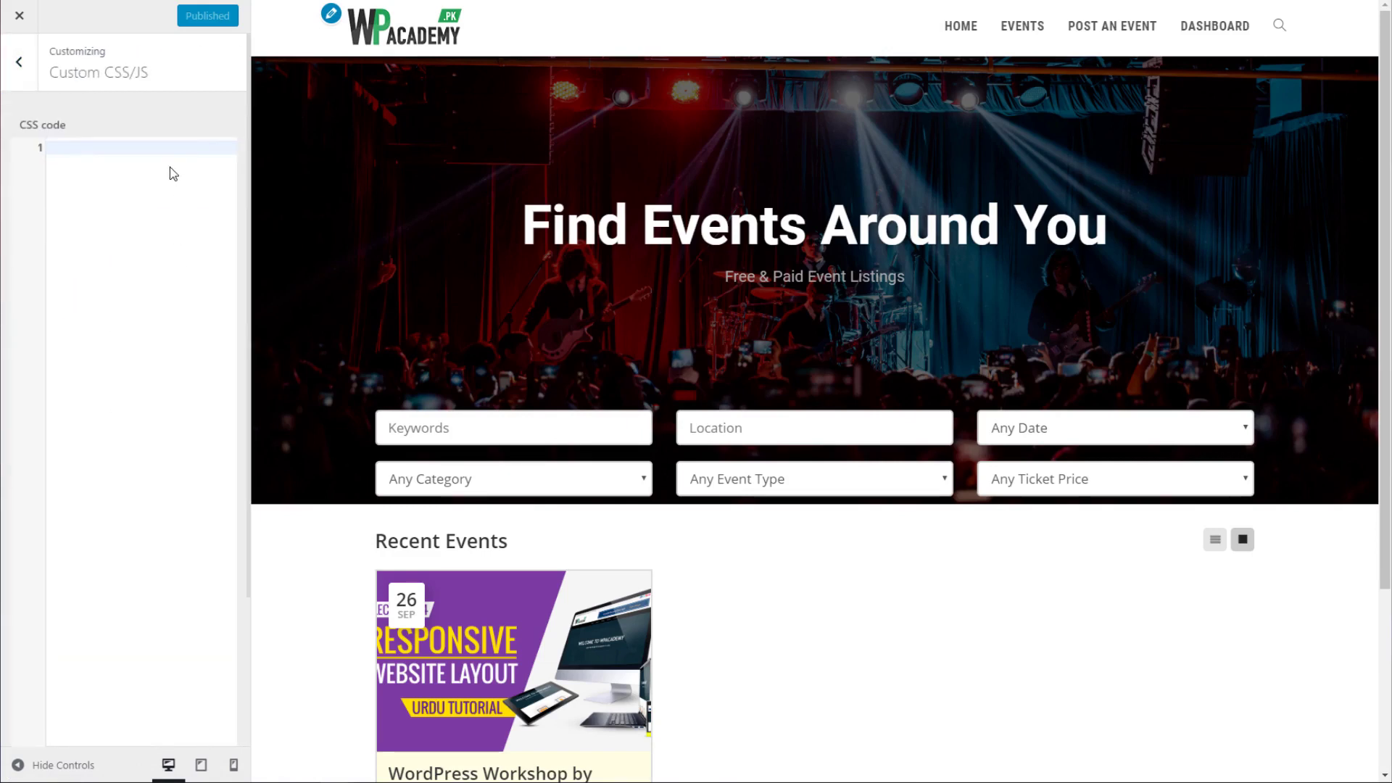
Step: Start a custom CSS rule for the .wpem-form-wrapper selector using the copied class name
type(".")
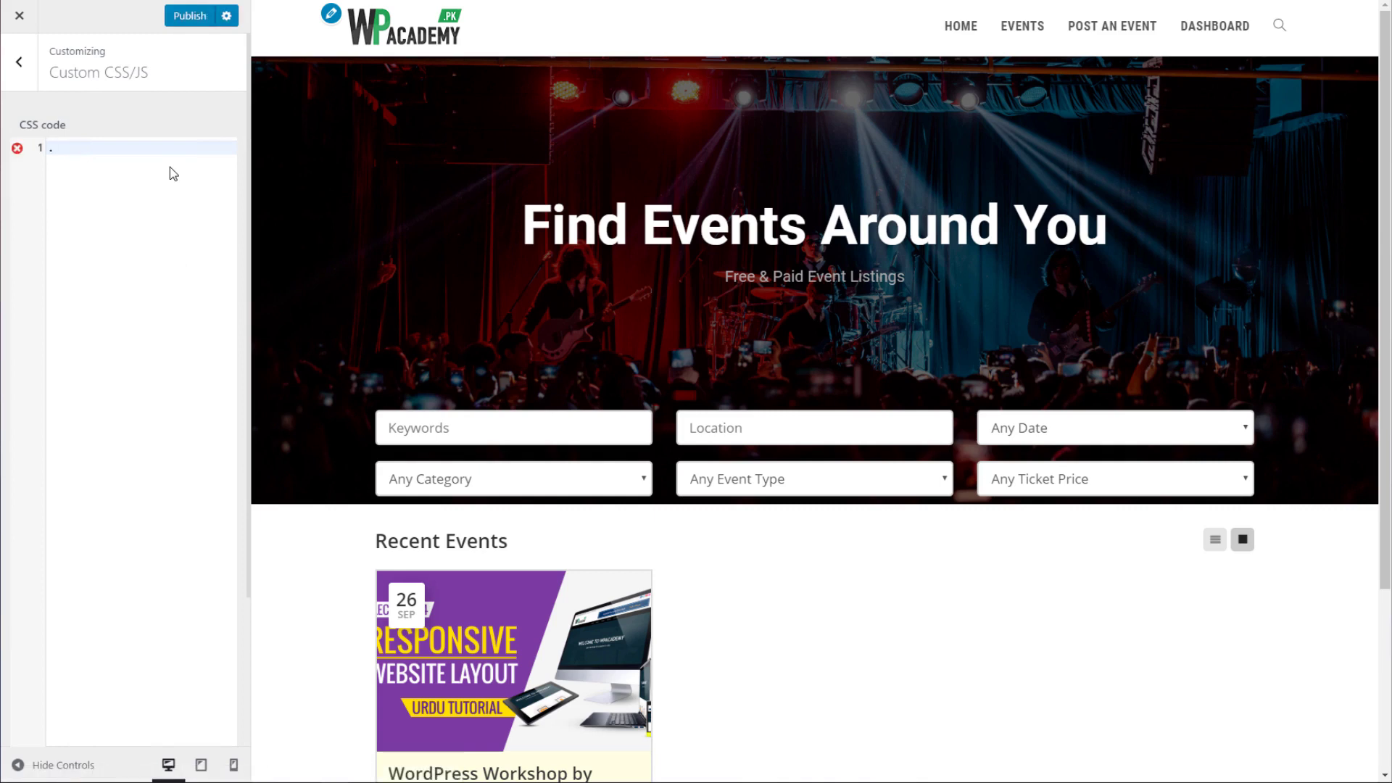
key("ctrl+v")
type("{")
key("Return")
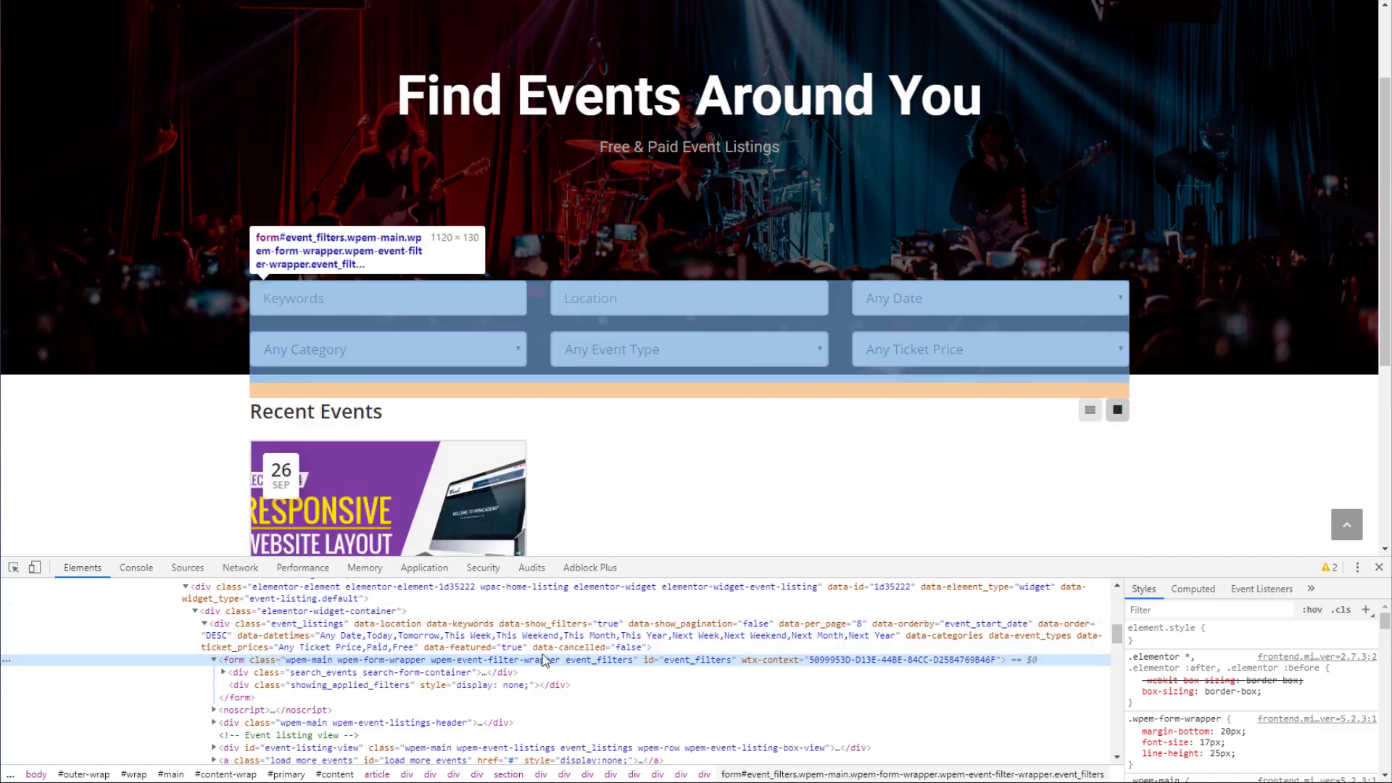
Step: Take the wpac-home-listing class from the event listing div's markup and put .wpac-home-listing before the rule's .wpem-form-wrapper selector
key("Up")
key("Up")
key("Up")
key("Up")
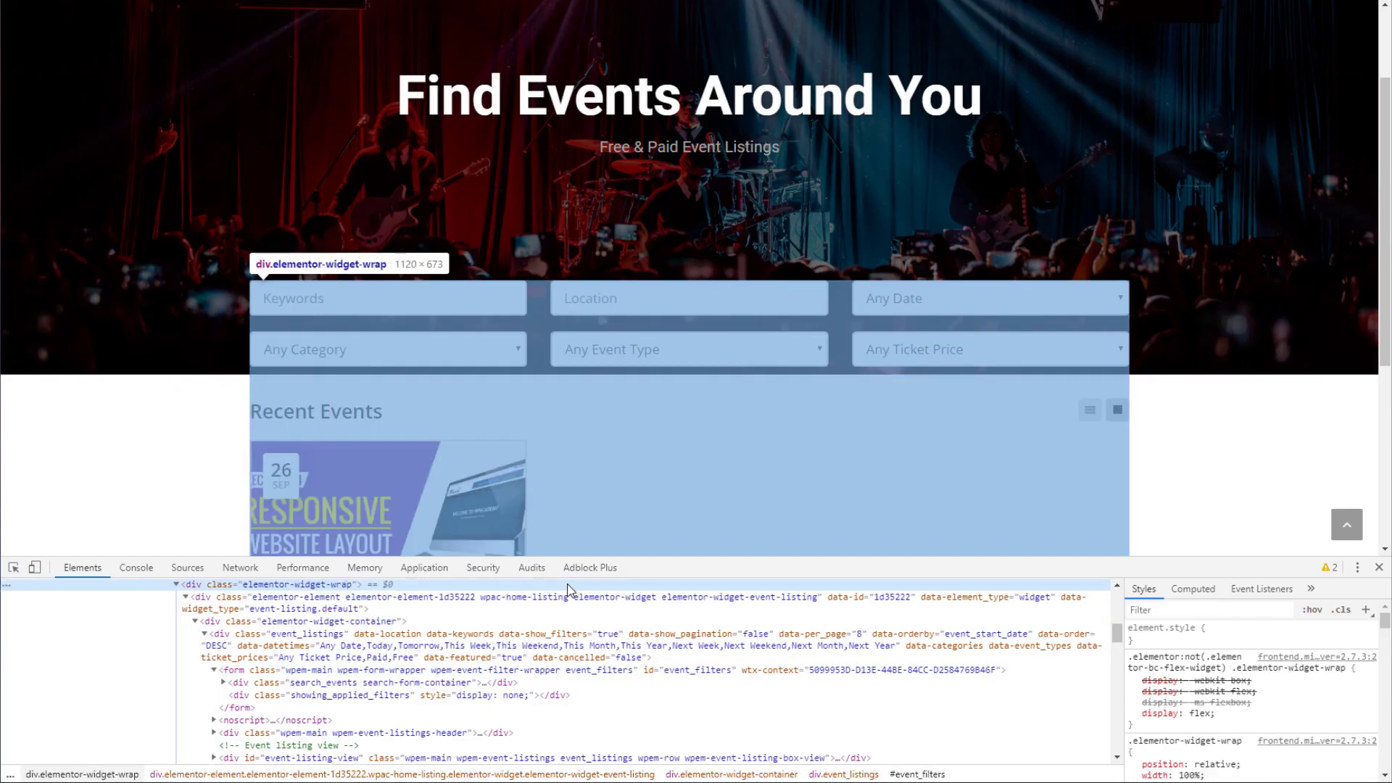
left_click(569, 597)
left_click(566, 599)
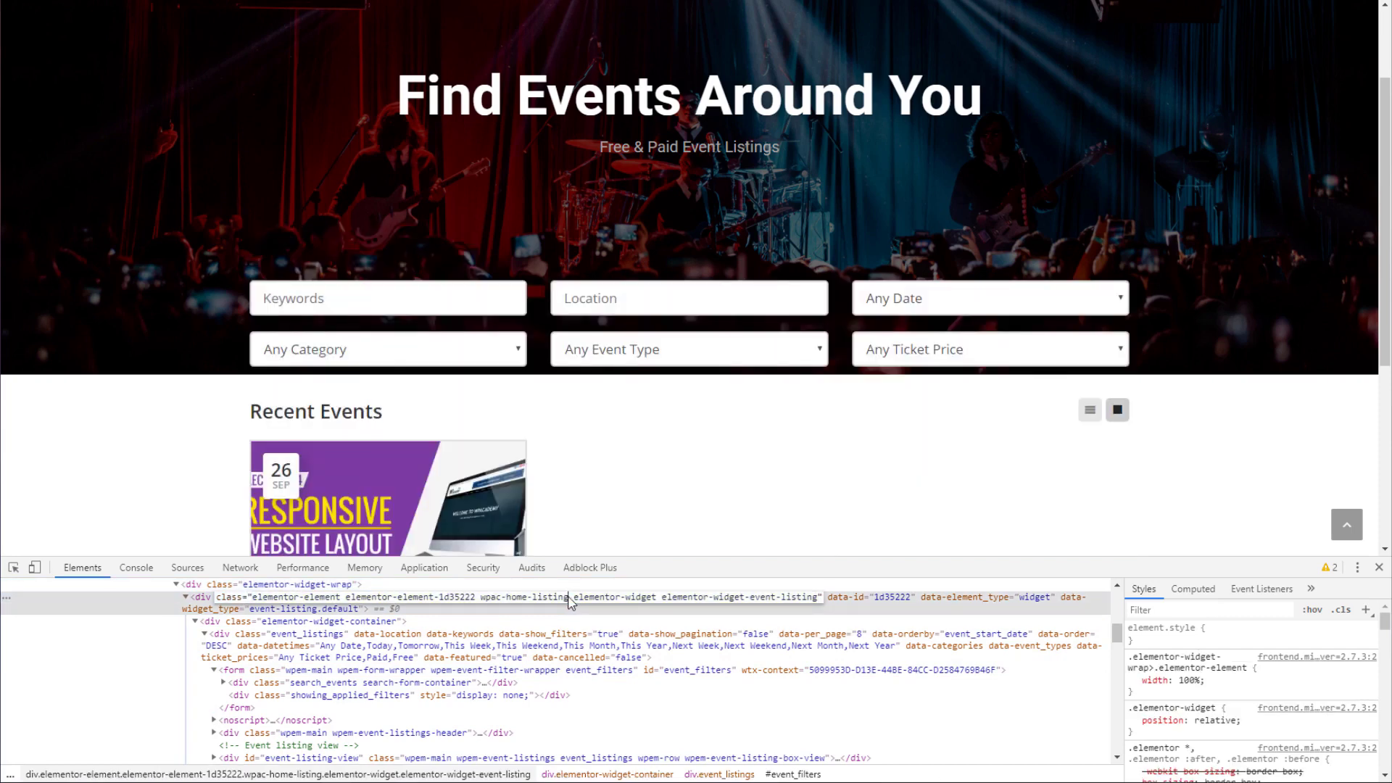
left_click_drag(564, 599, 488, 602)
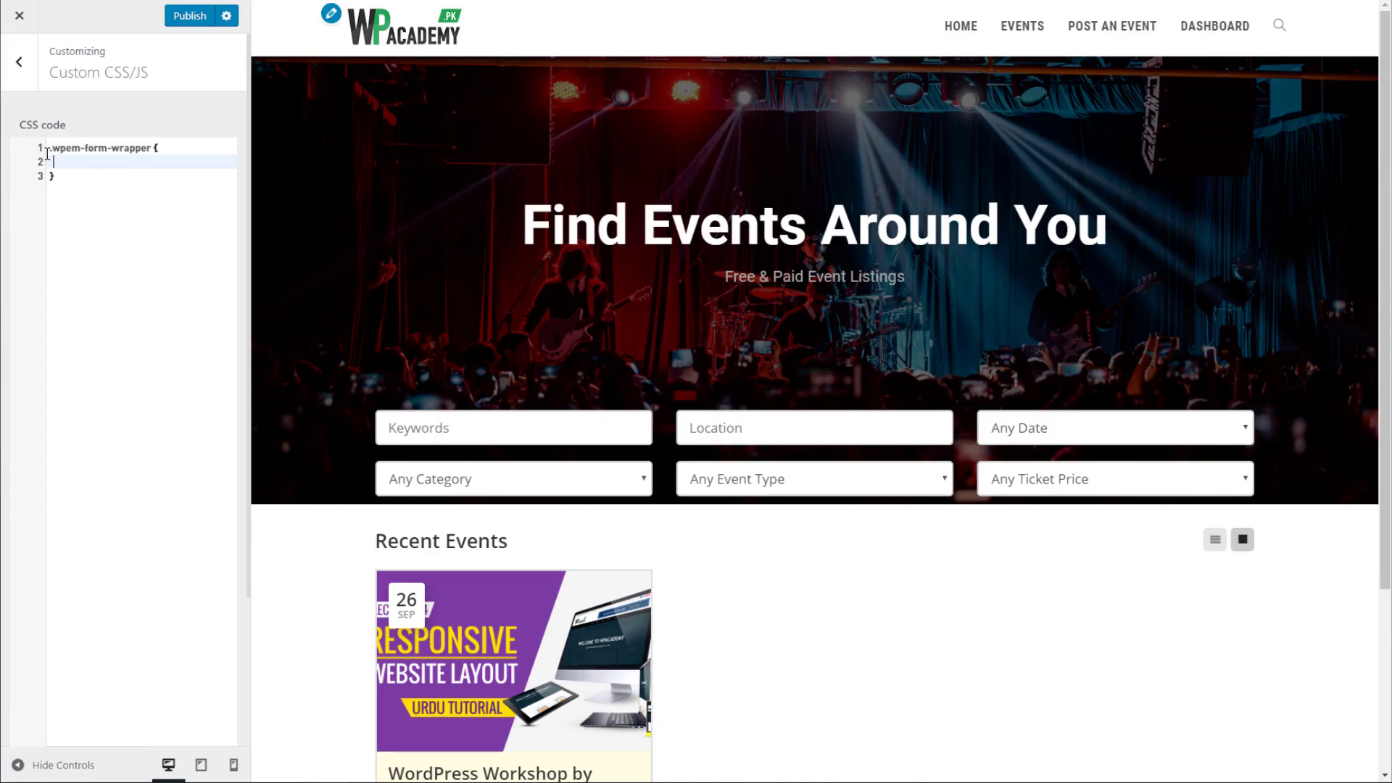
left_click(50, 150)
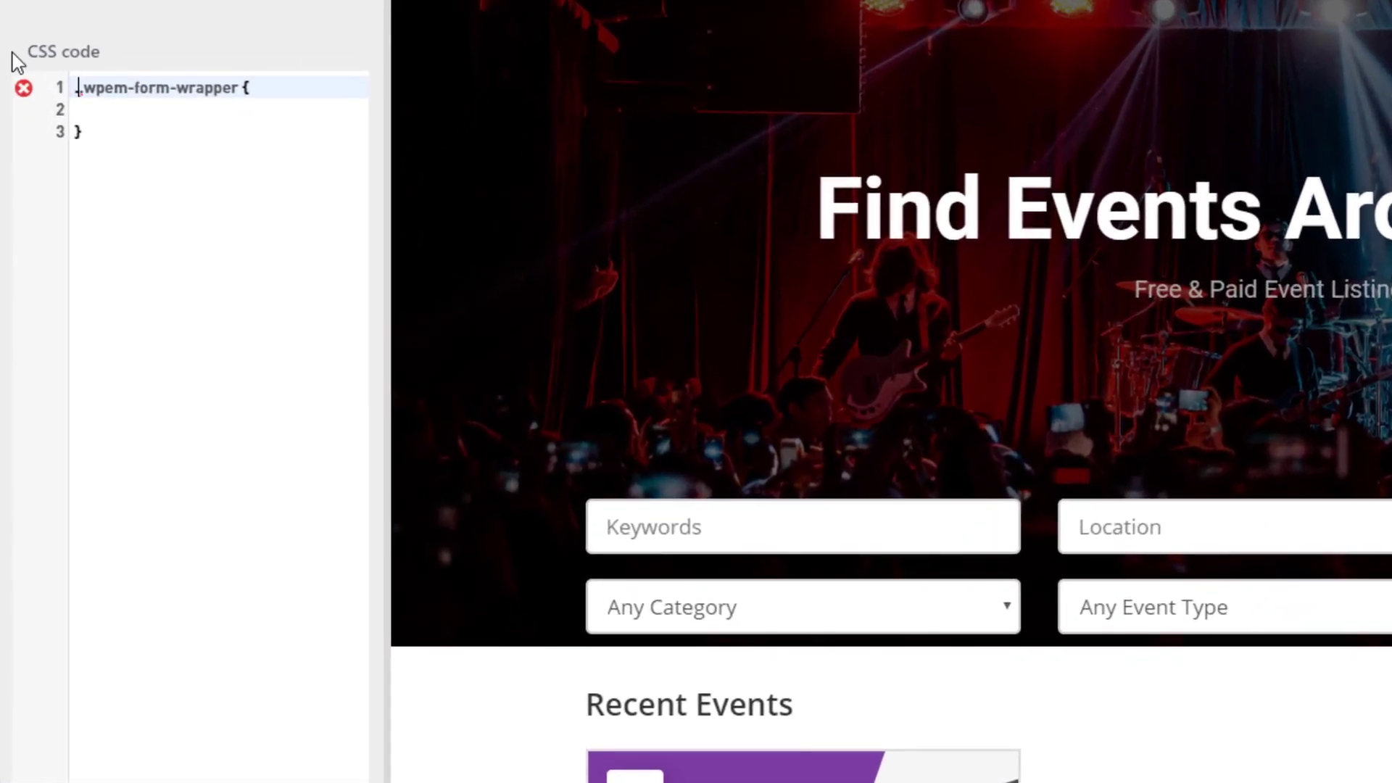
type(".wpac-home-listing")
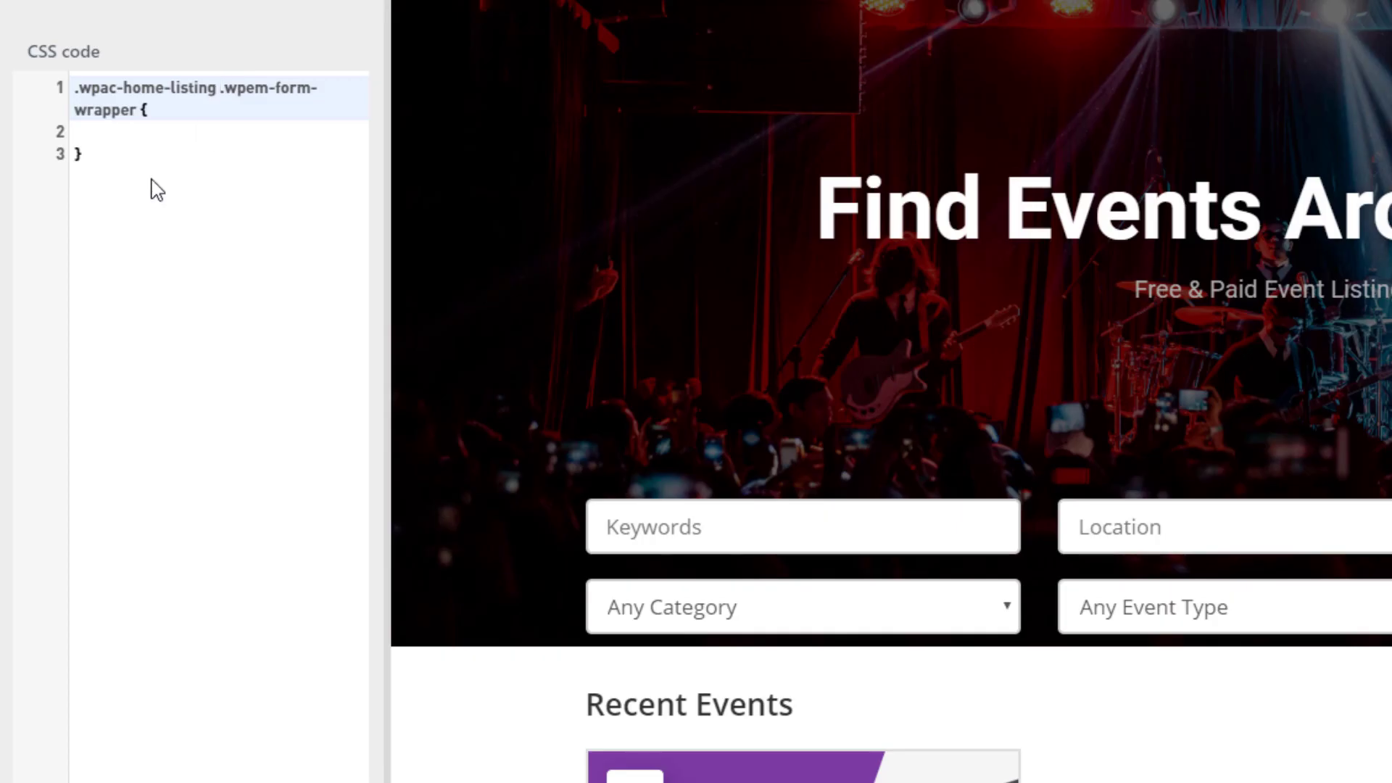
Step: Add a background-color property inside the .wpac-home-listing .wpem-form-wrapper rule
left_click(184, 131)
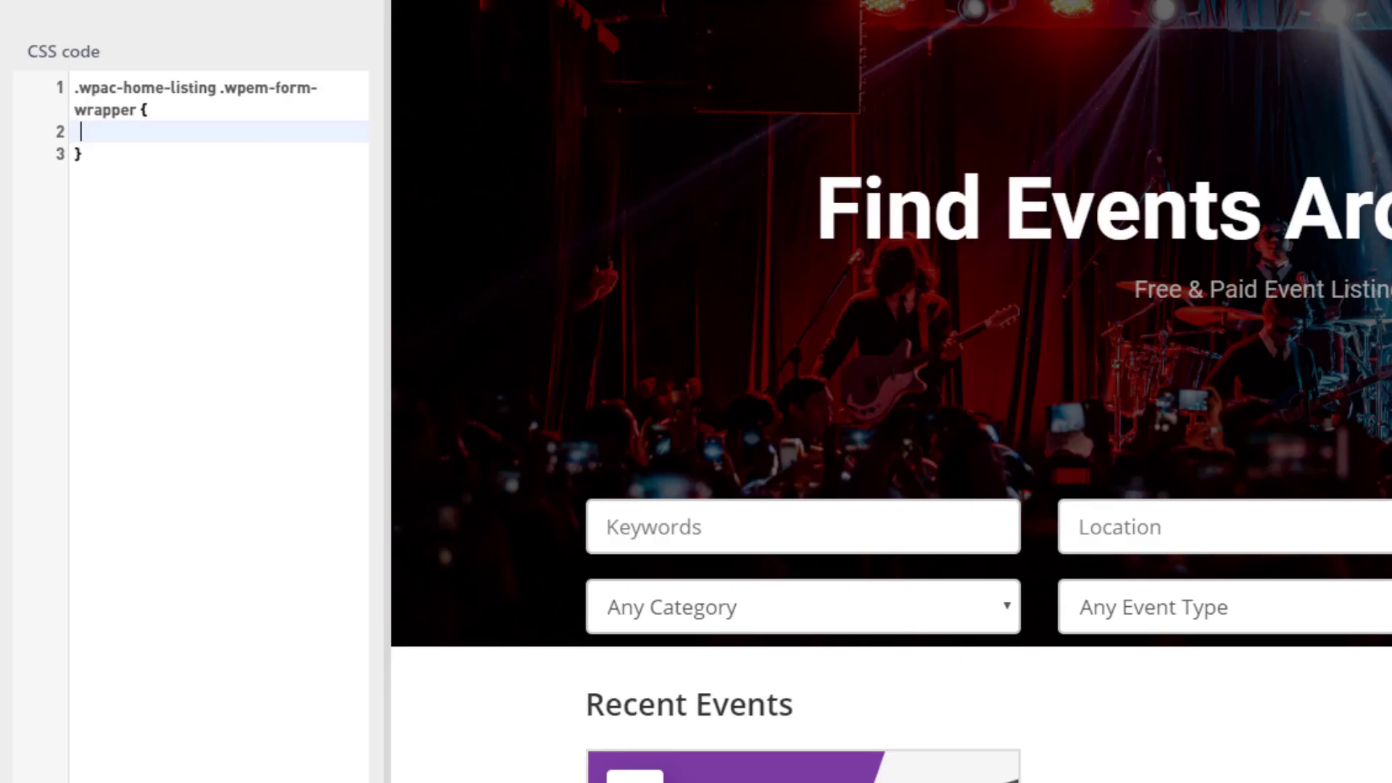
type("back")
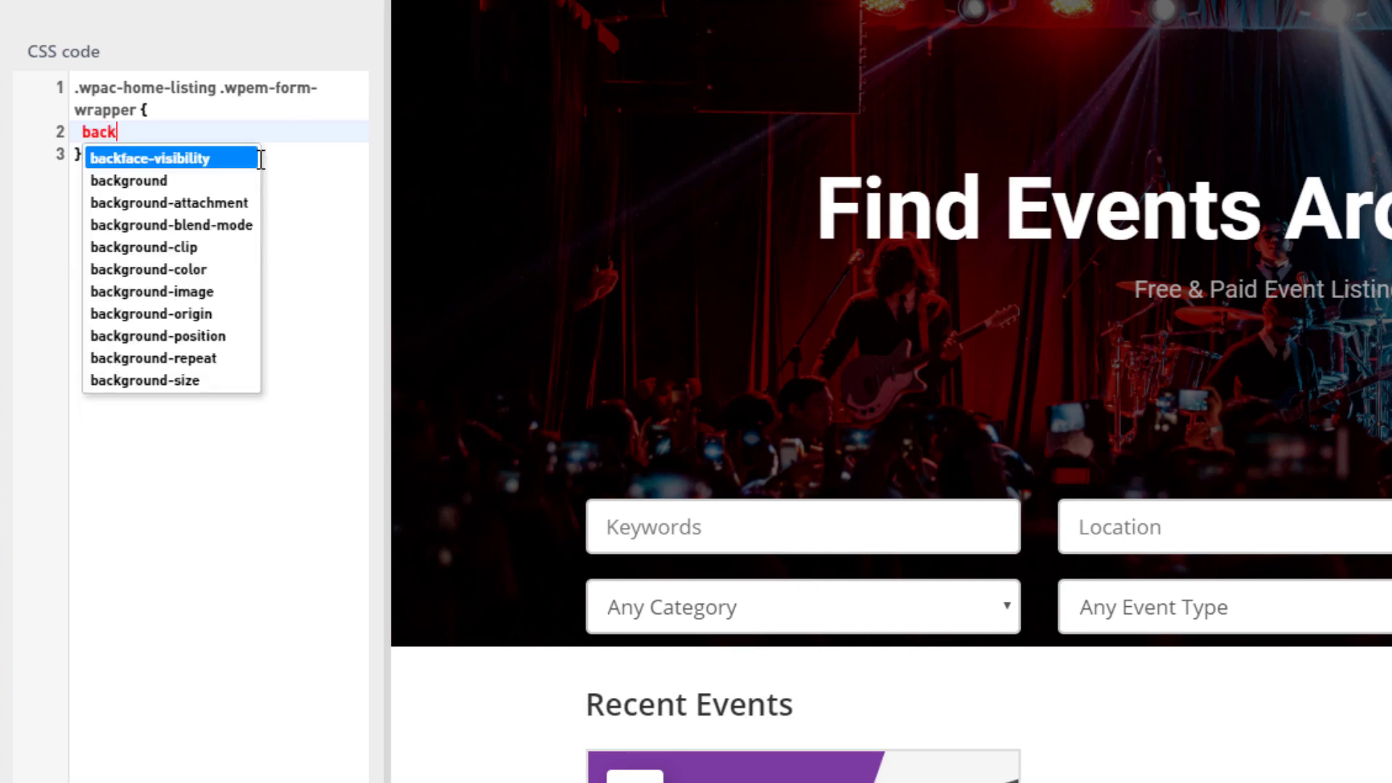
type("gr")
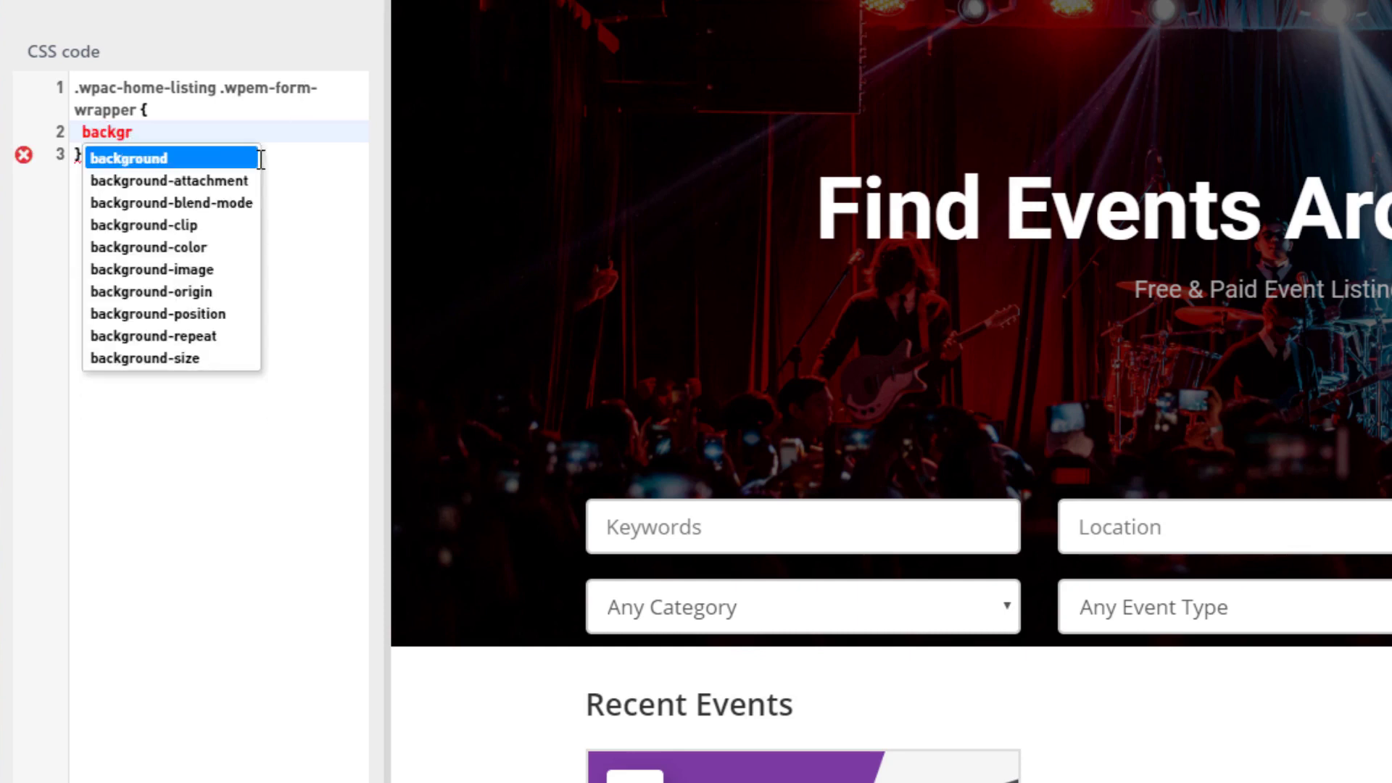
key("Down")
key("Down")
key("Down")
key("Down")
key("Down")
key("Down")
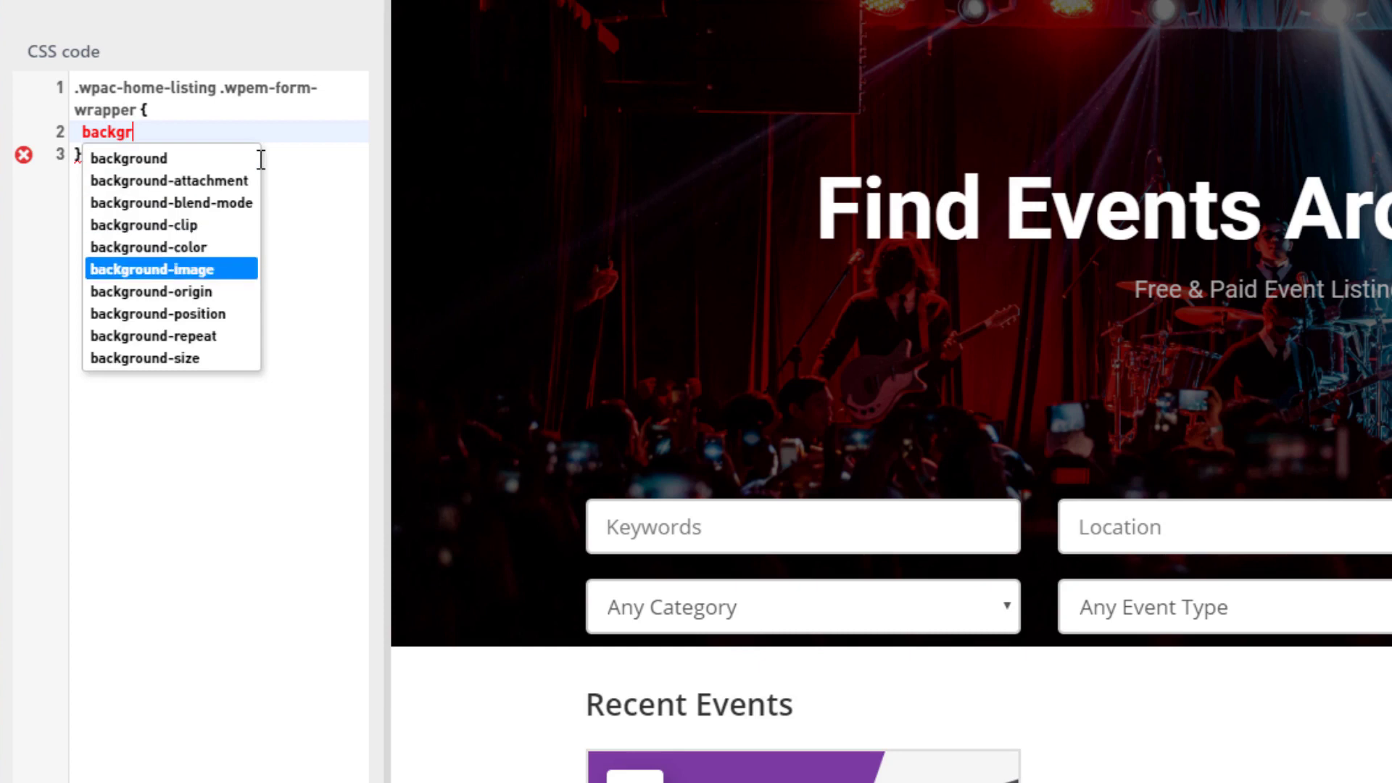
key("Up")
key("Up")
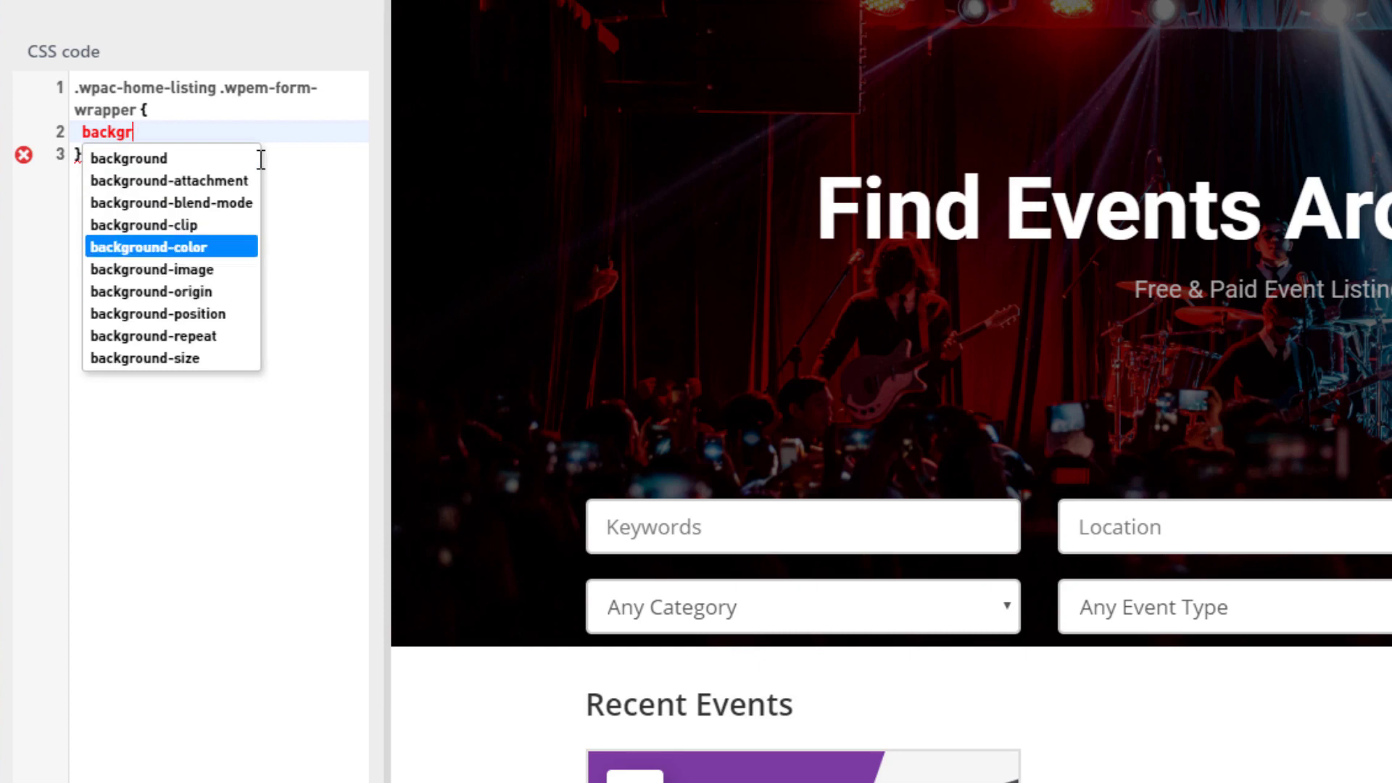
key("Return")
Step: Set the background-color value to rgba(255,255,255,0.7) and end the declaration with a semicolon
type(": rfgba")
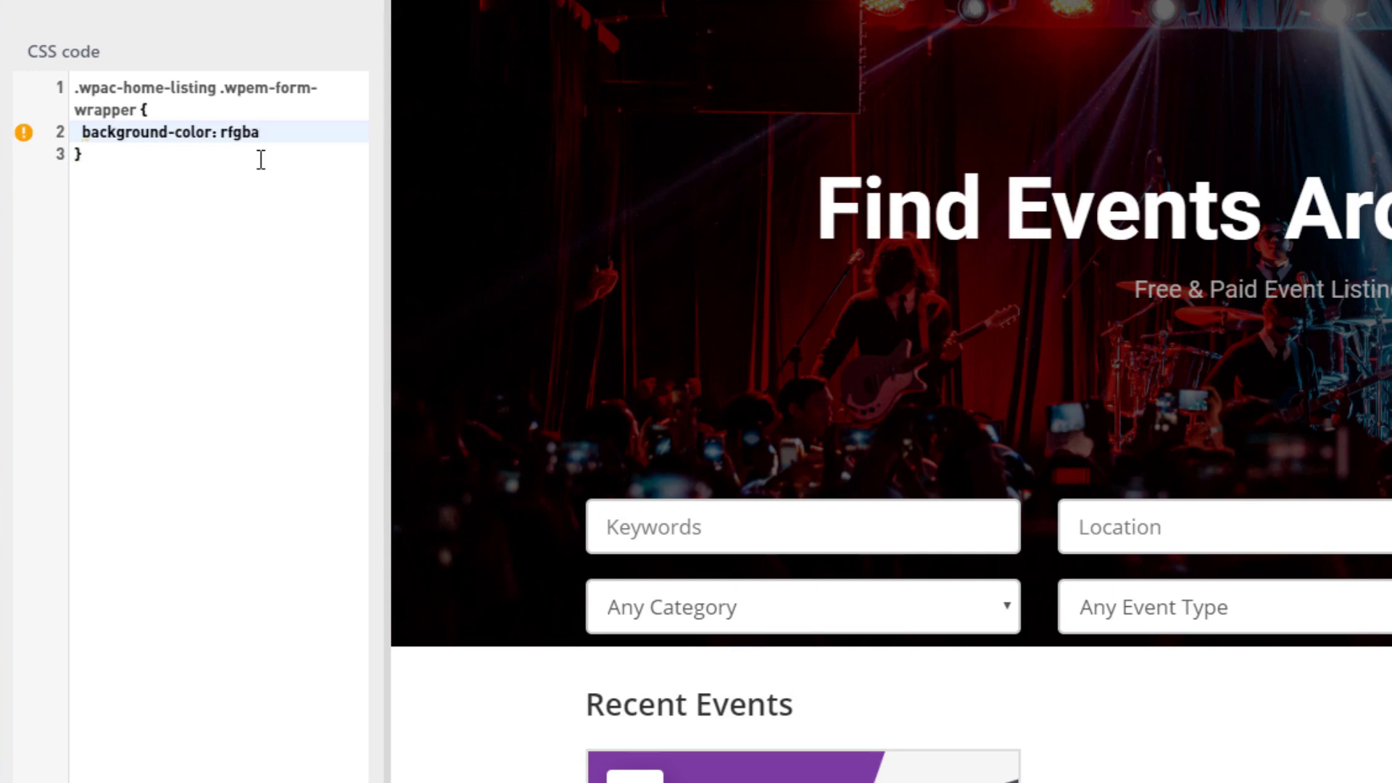
key("BackSpace")
key("BackSpace")
key("BackSpace")
key("BackSpace")
type("gba")
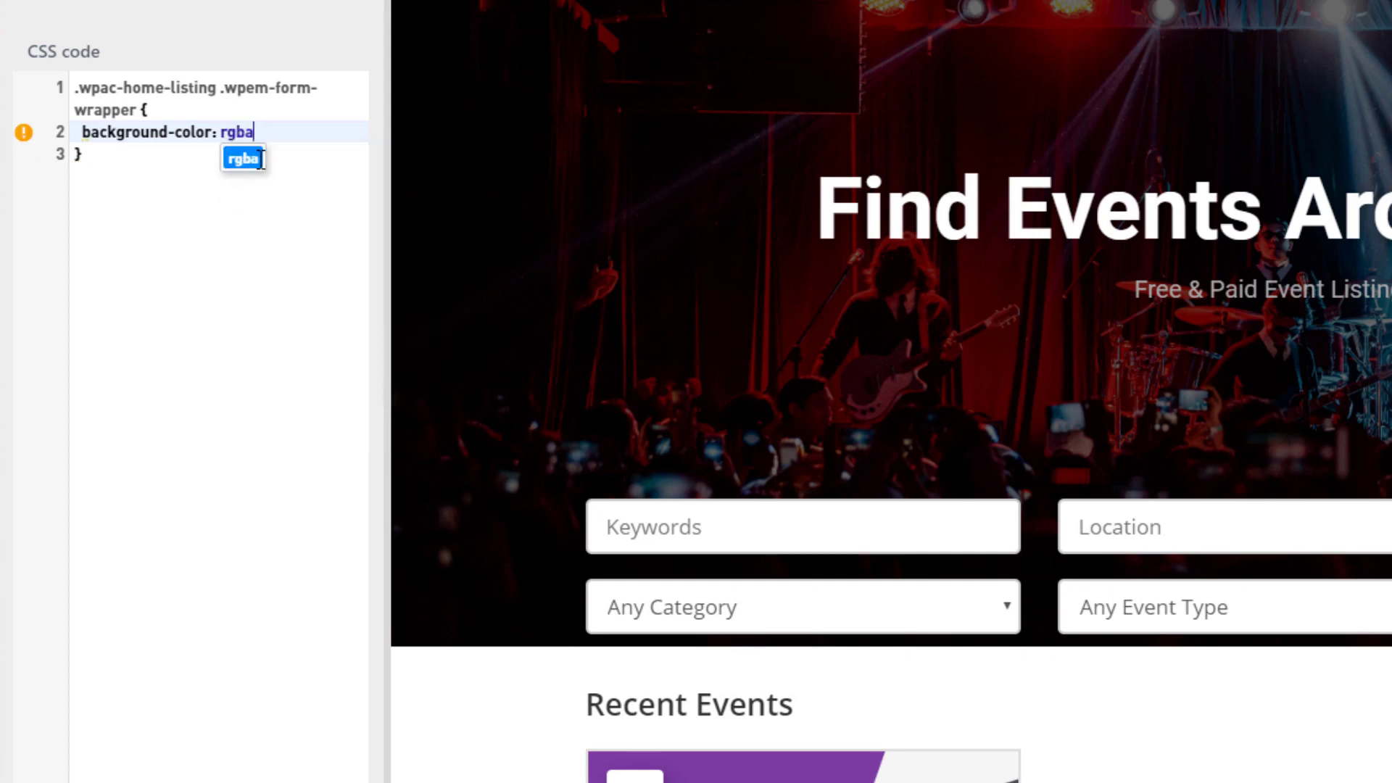
type("()")
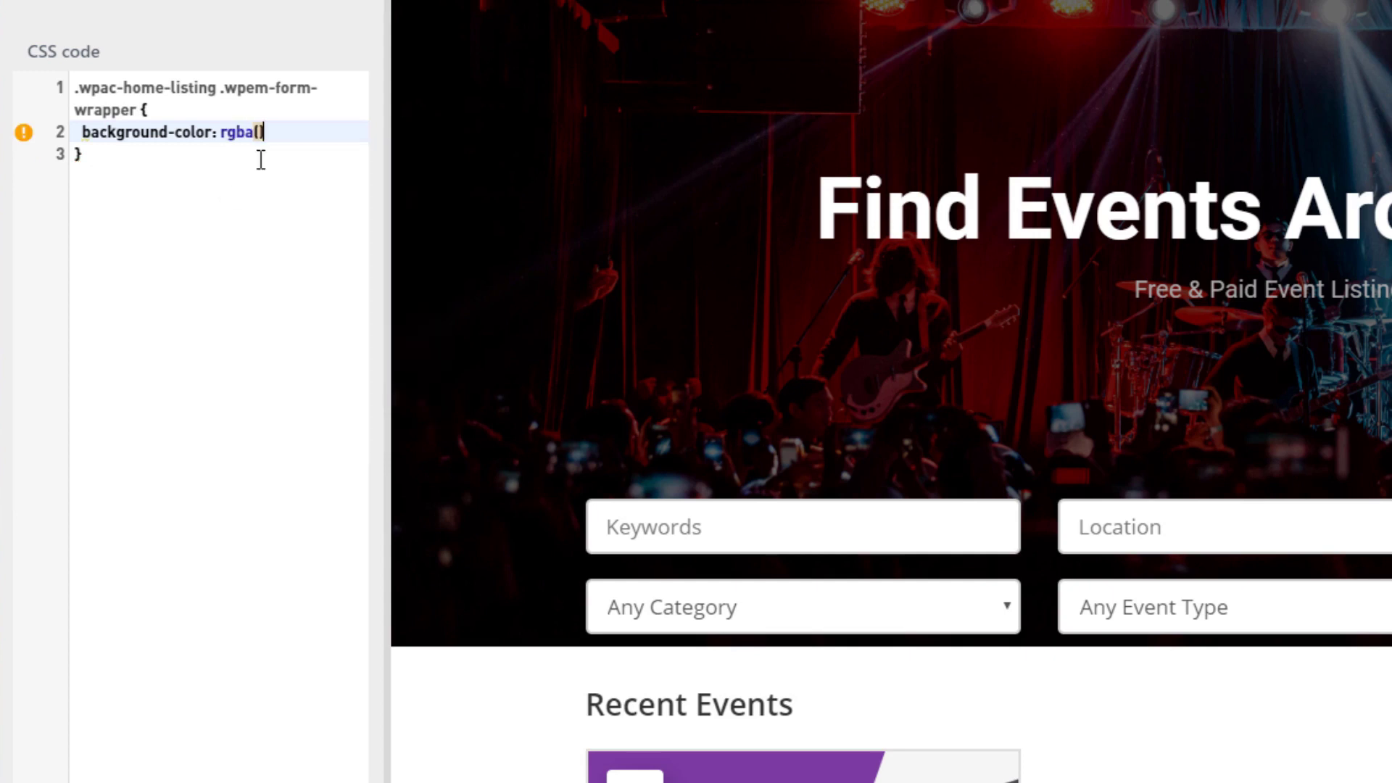
type(";")
key("Left")
key("Left")
type("2")
type(",255,255")
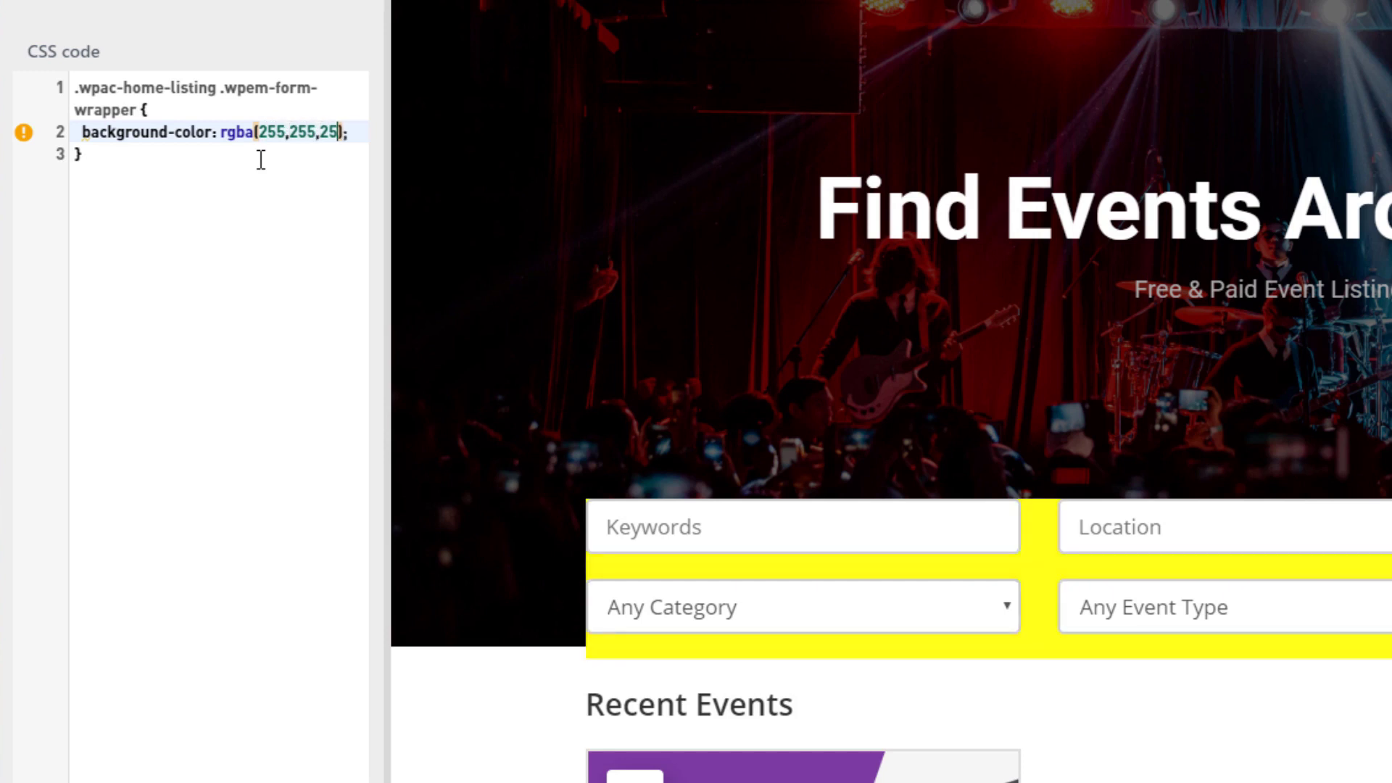
type(",")
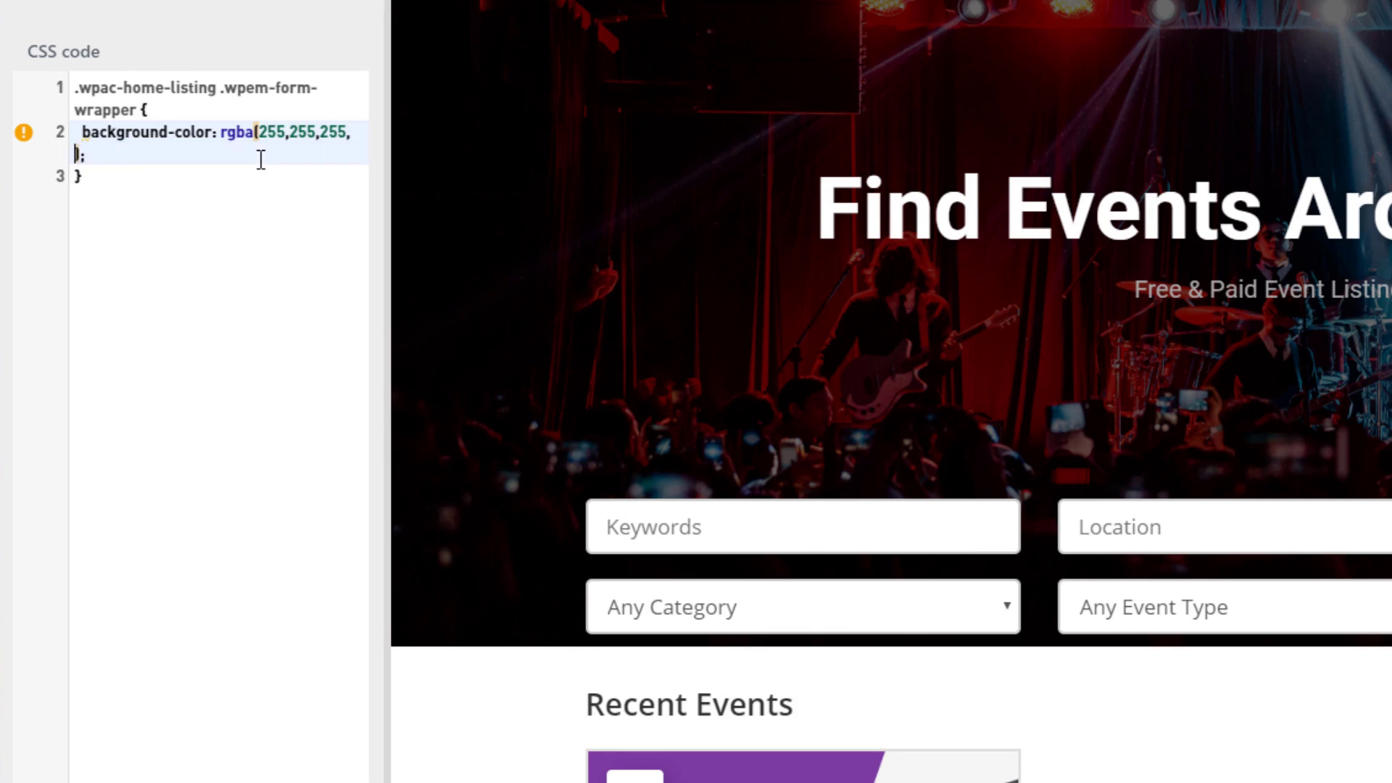
type(" 0.")
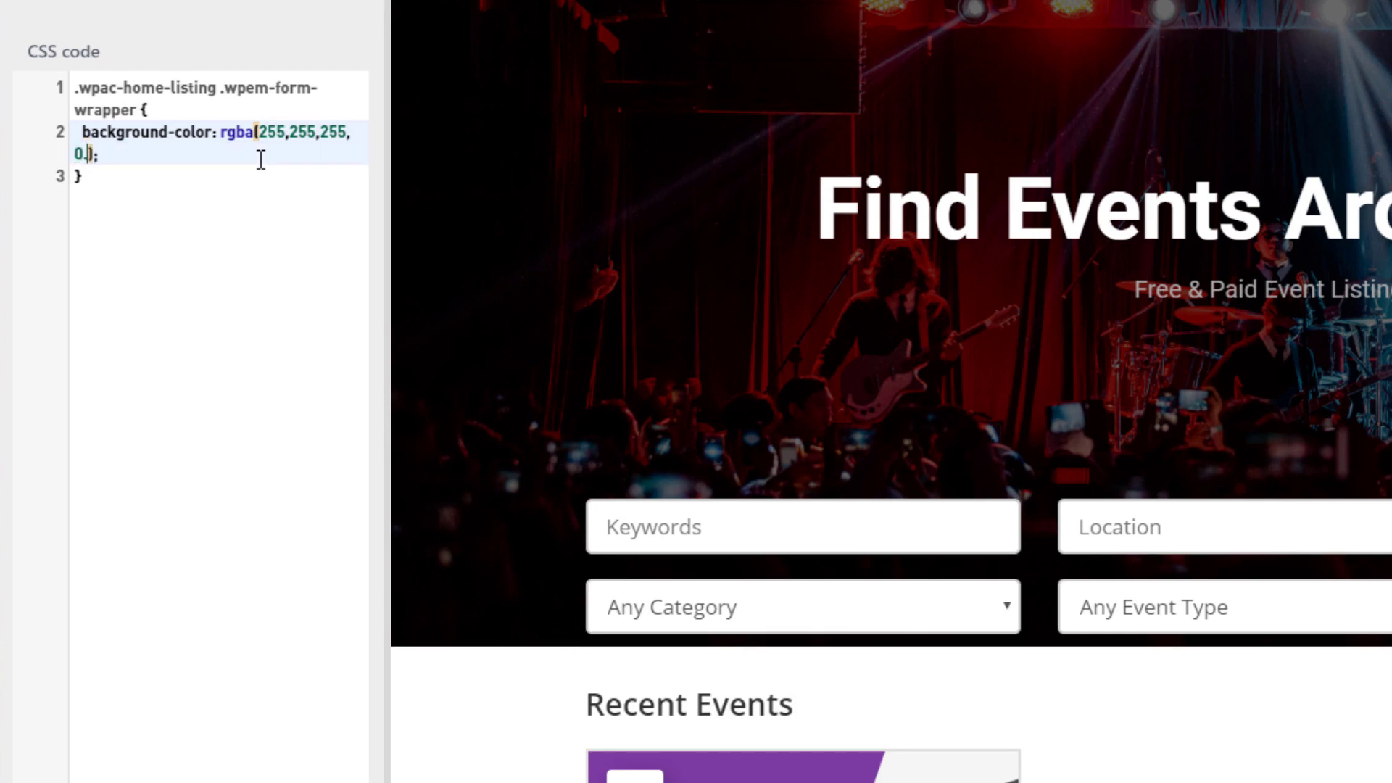
type("7")
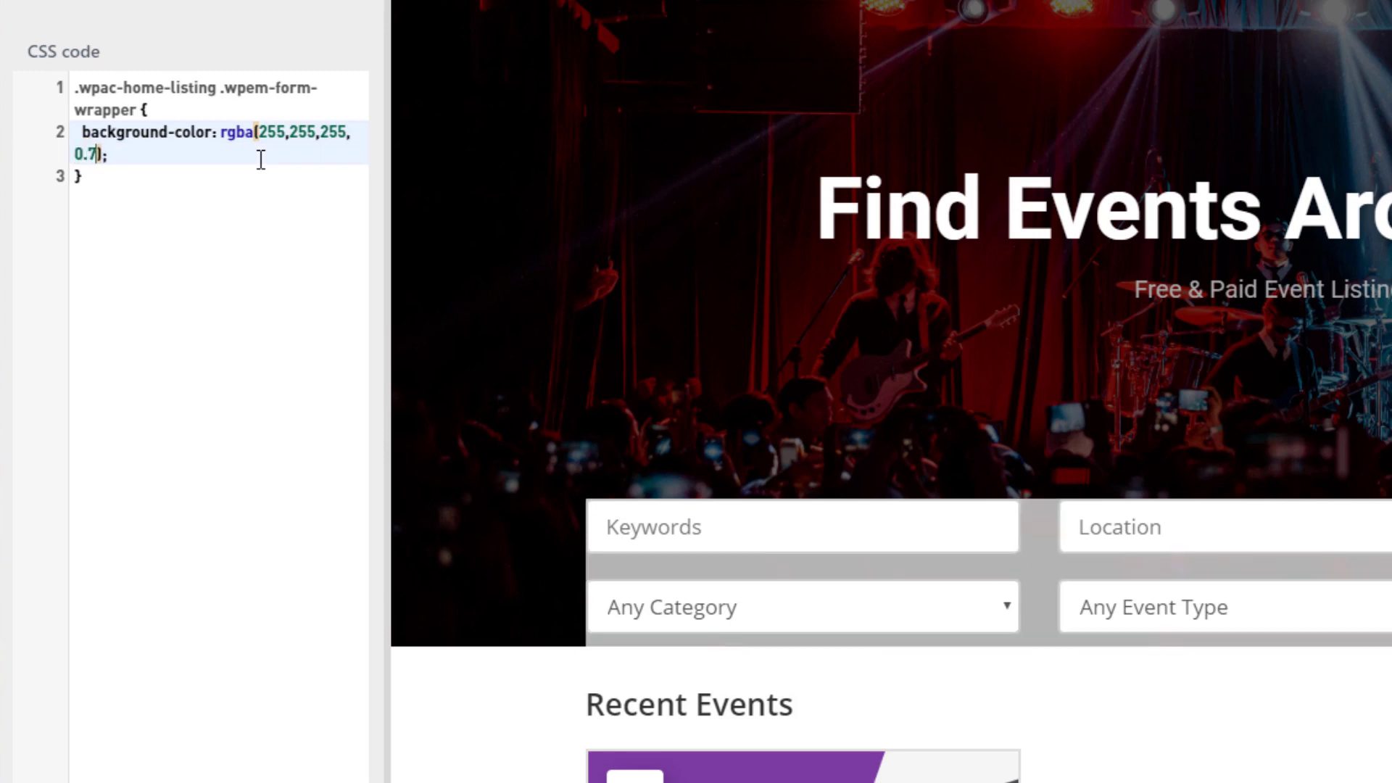
Step: Try 0.3, 0.9 and 0.4 as the background colour's alpha value, and set it to 0.5
key("BackSpace")
type("3")
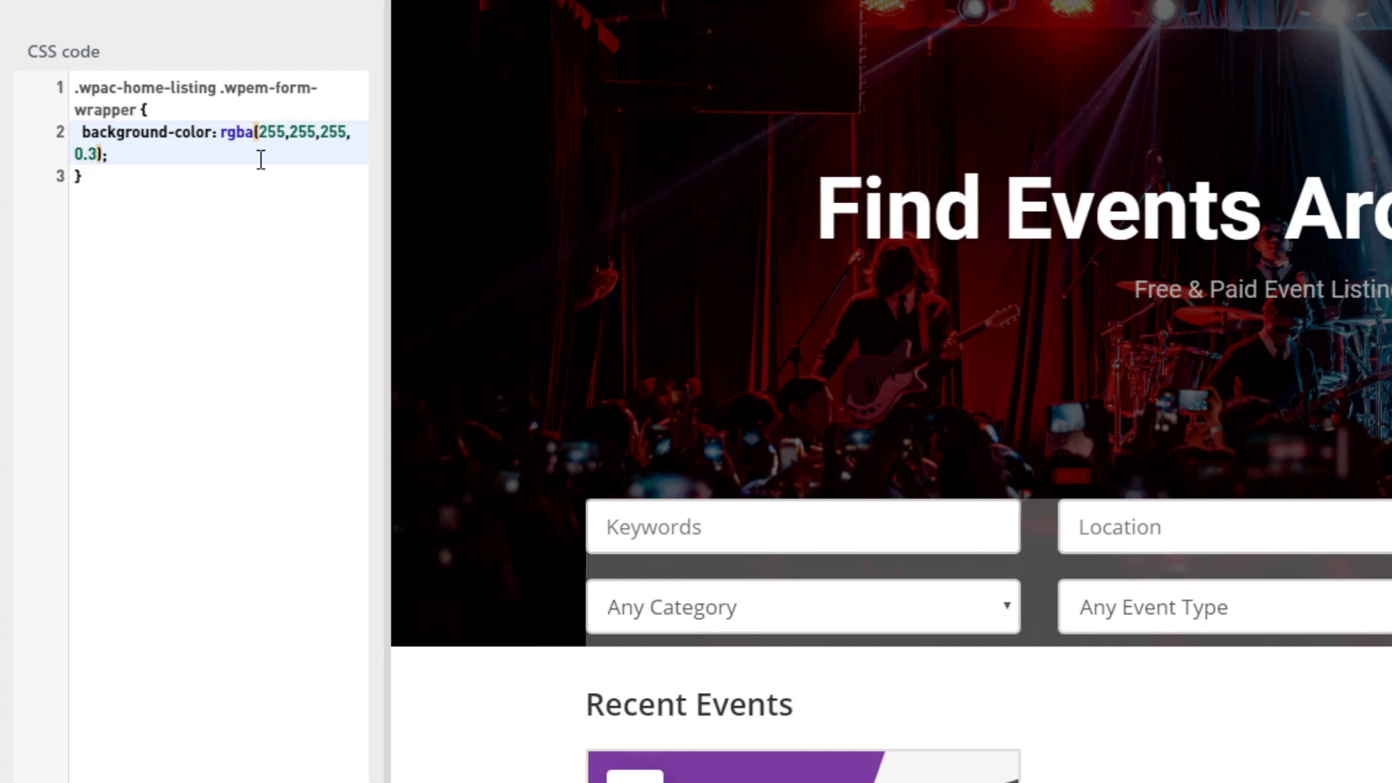
key("BackSpace")
type("9")
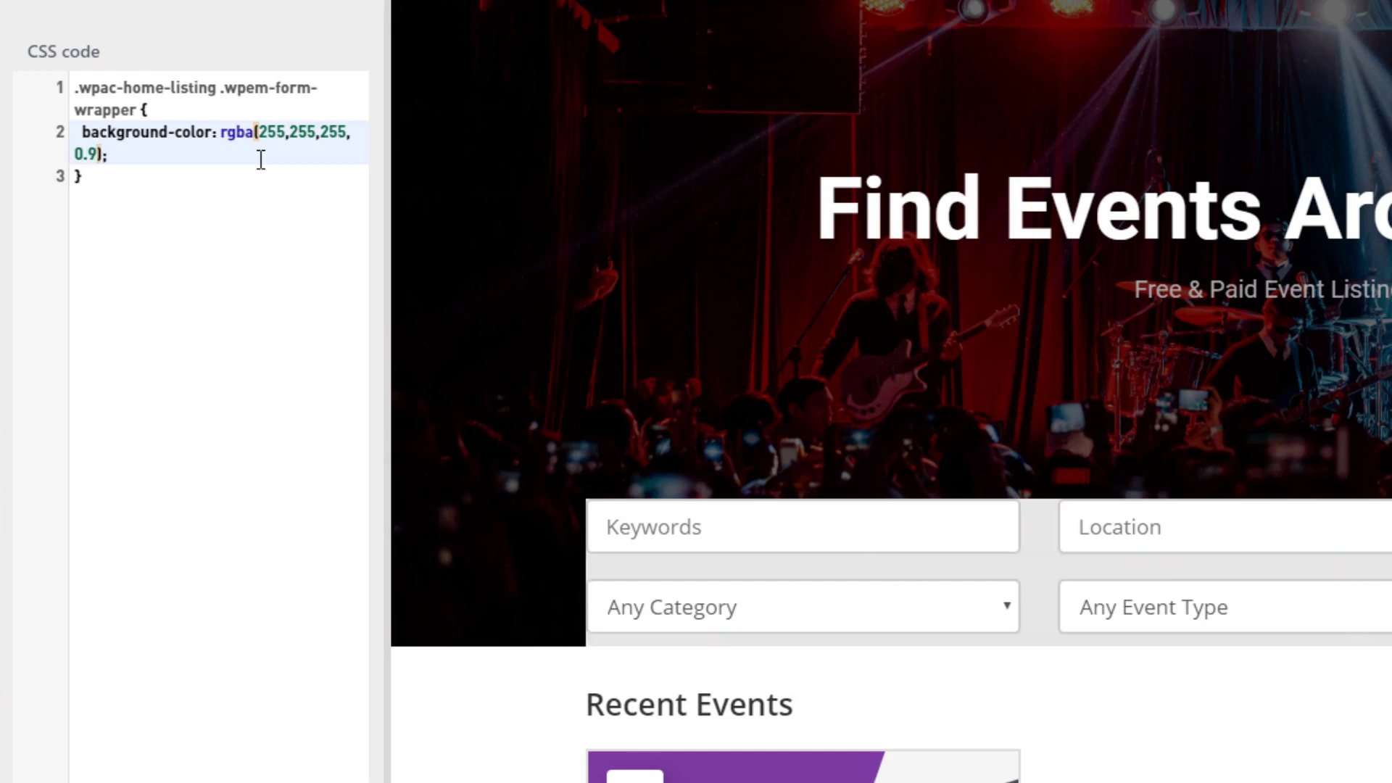
key("BackSpace")
type("4")
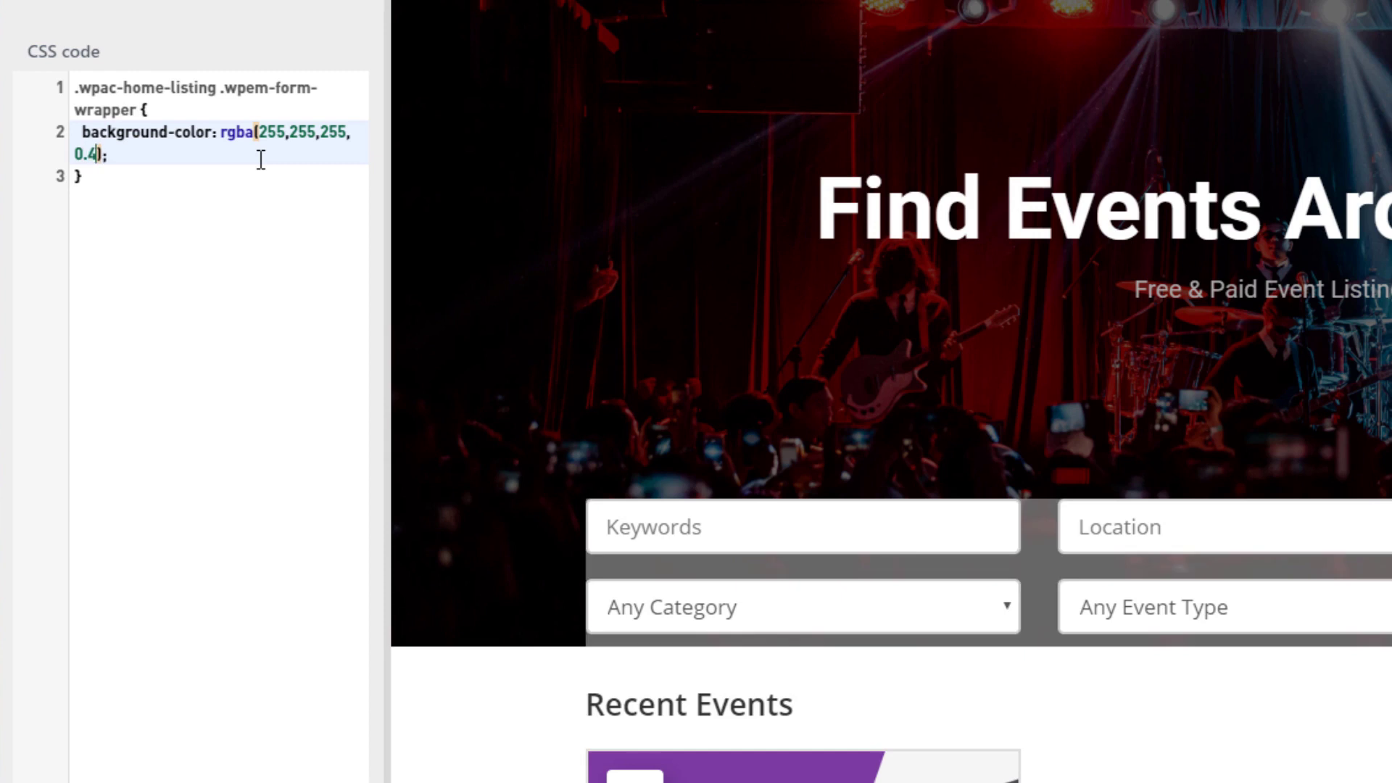
key("BackSpace")
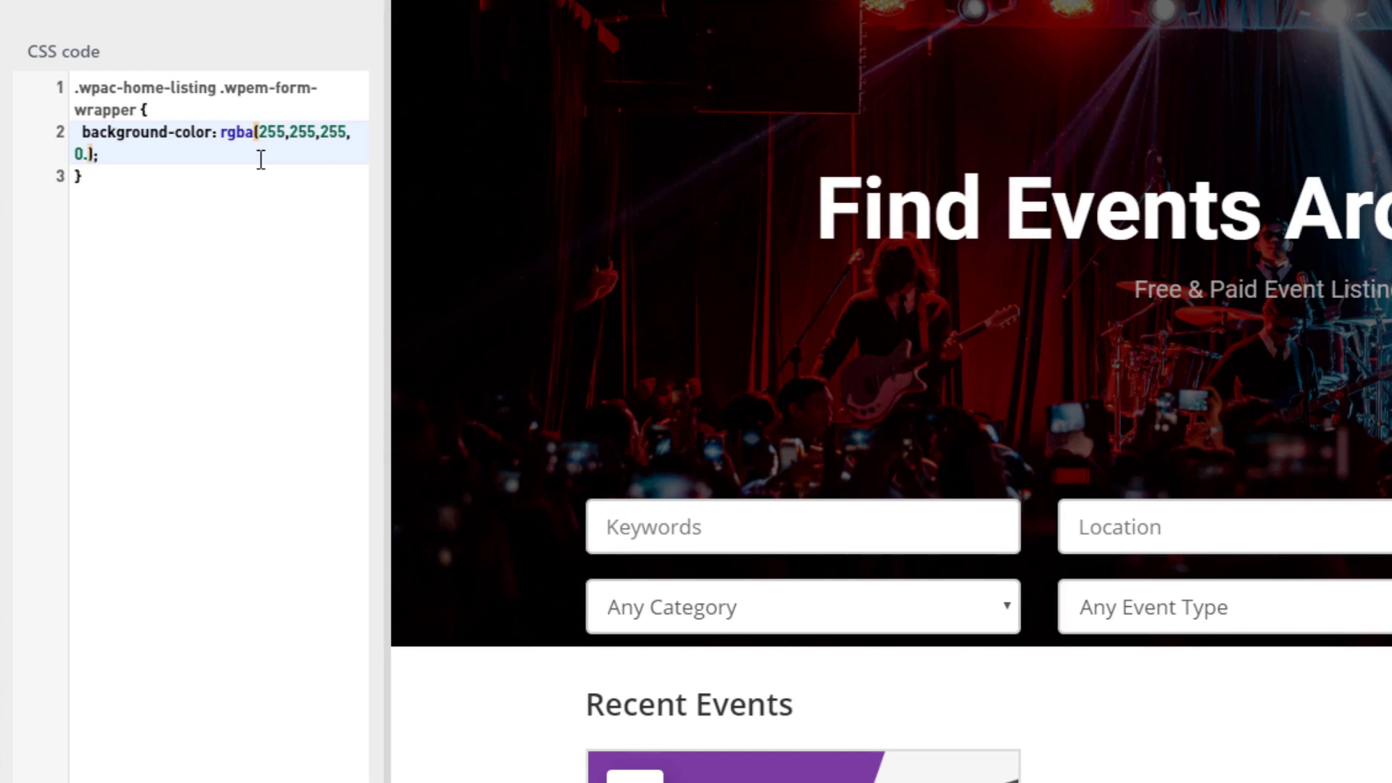
type("5")
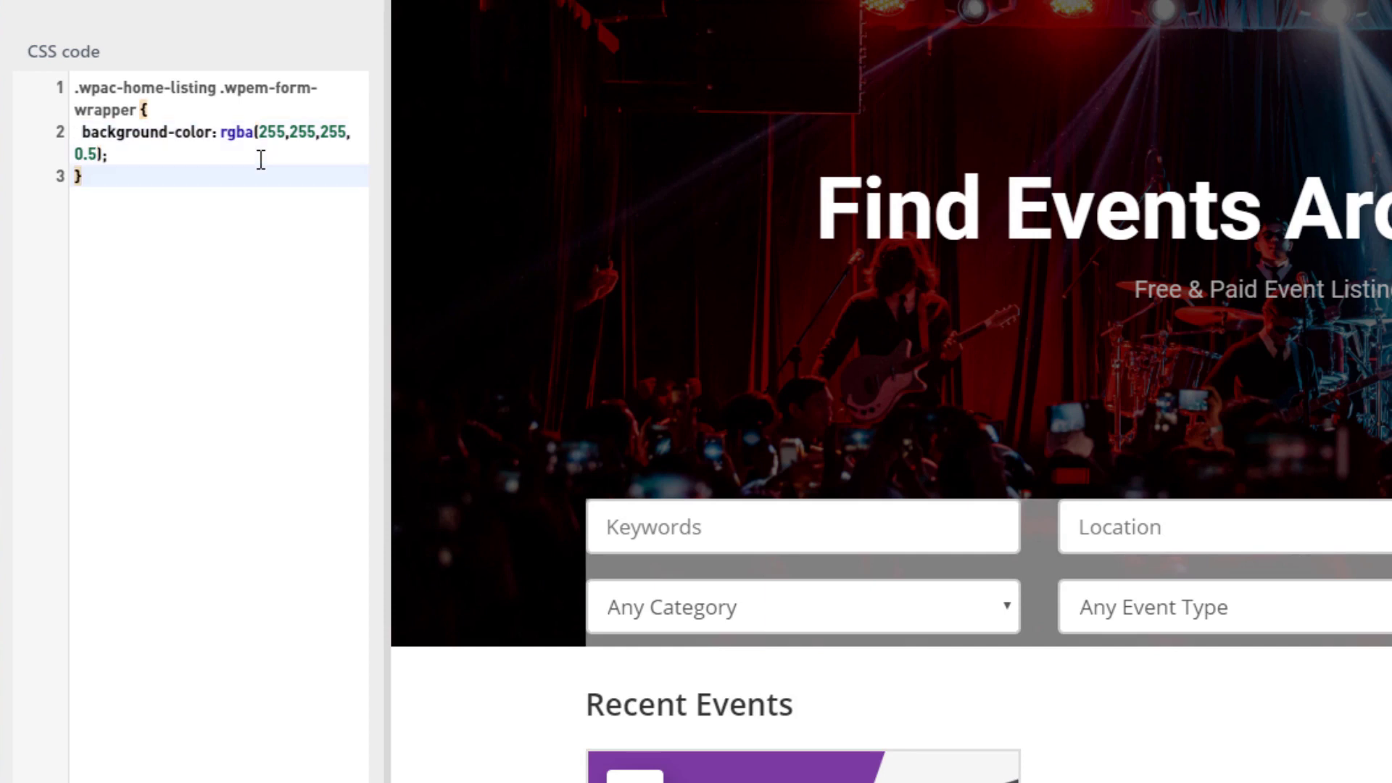
Step: Add a padding of 15px to the filter form's CSS rule below the background colour
left_click(261, 158)
key("Return")
type("pad")
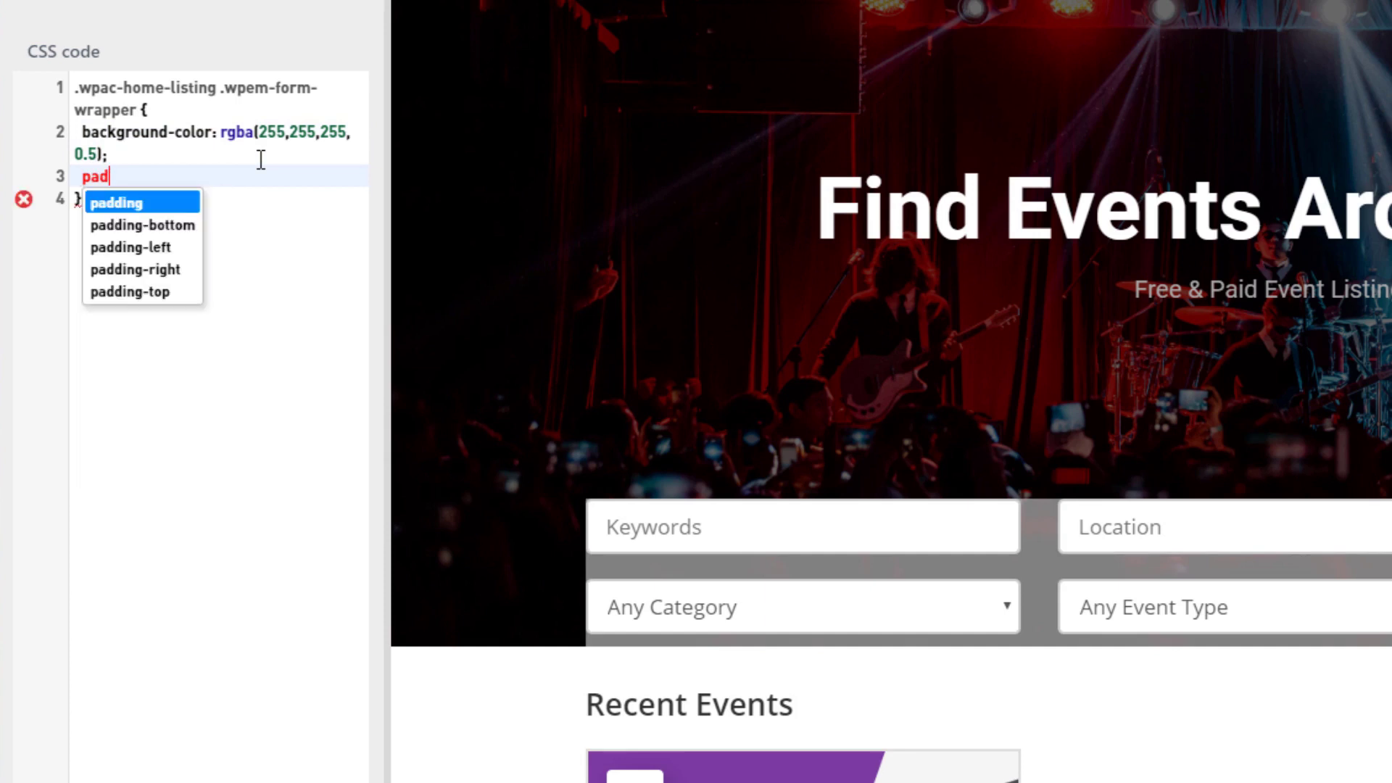
key("Return")
type("15px")
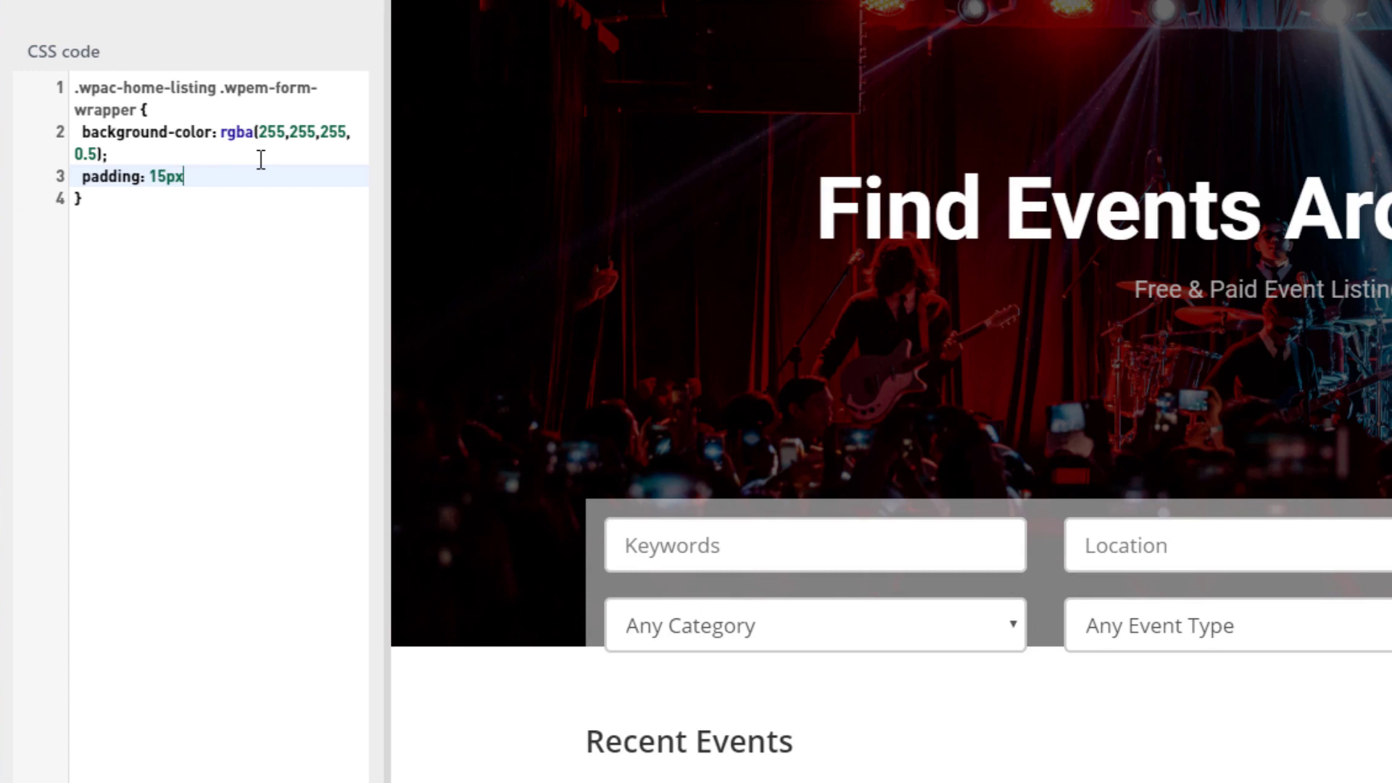
Step: End the padding declaration with a semicolon and set the event listing section's top margin to -150 px
type(";")
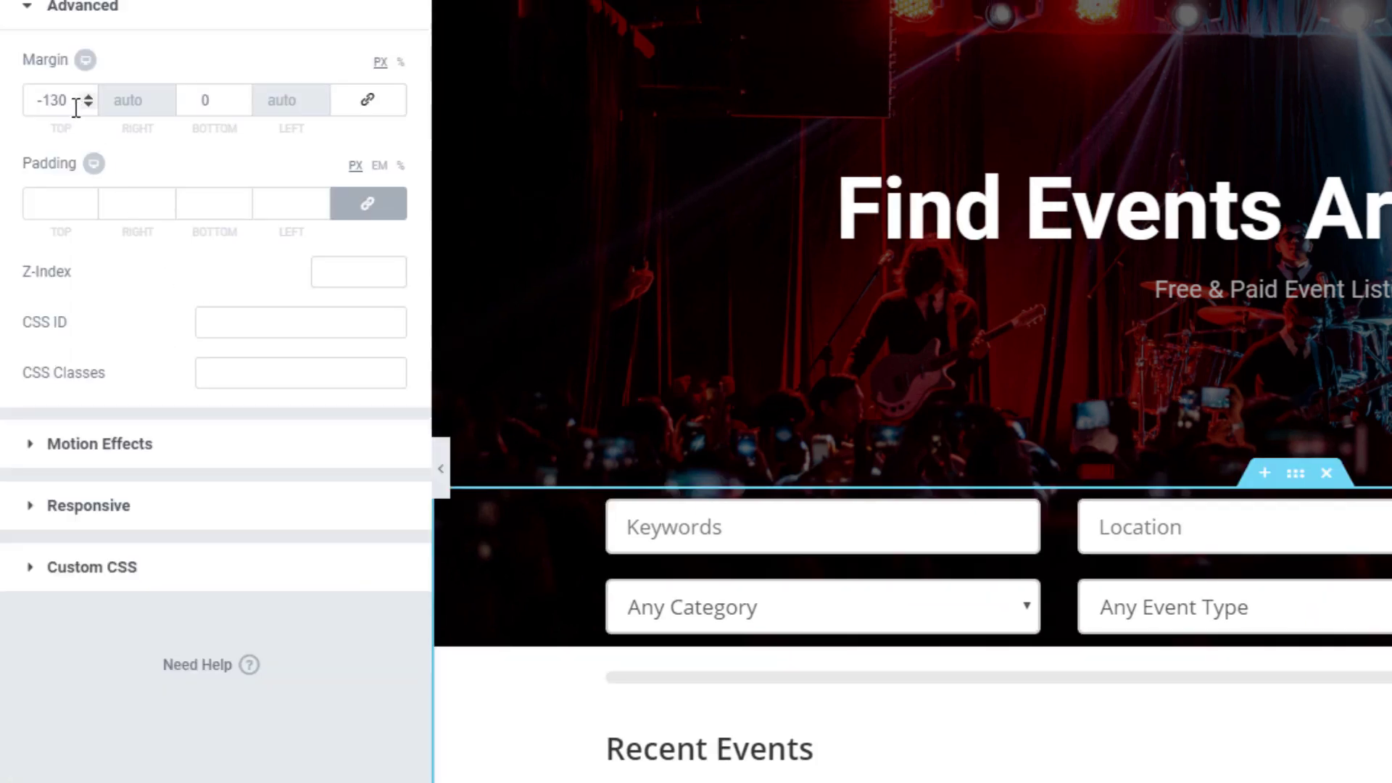
left_click_drag(57, 100, 50, 100)
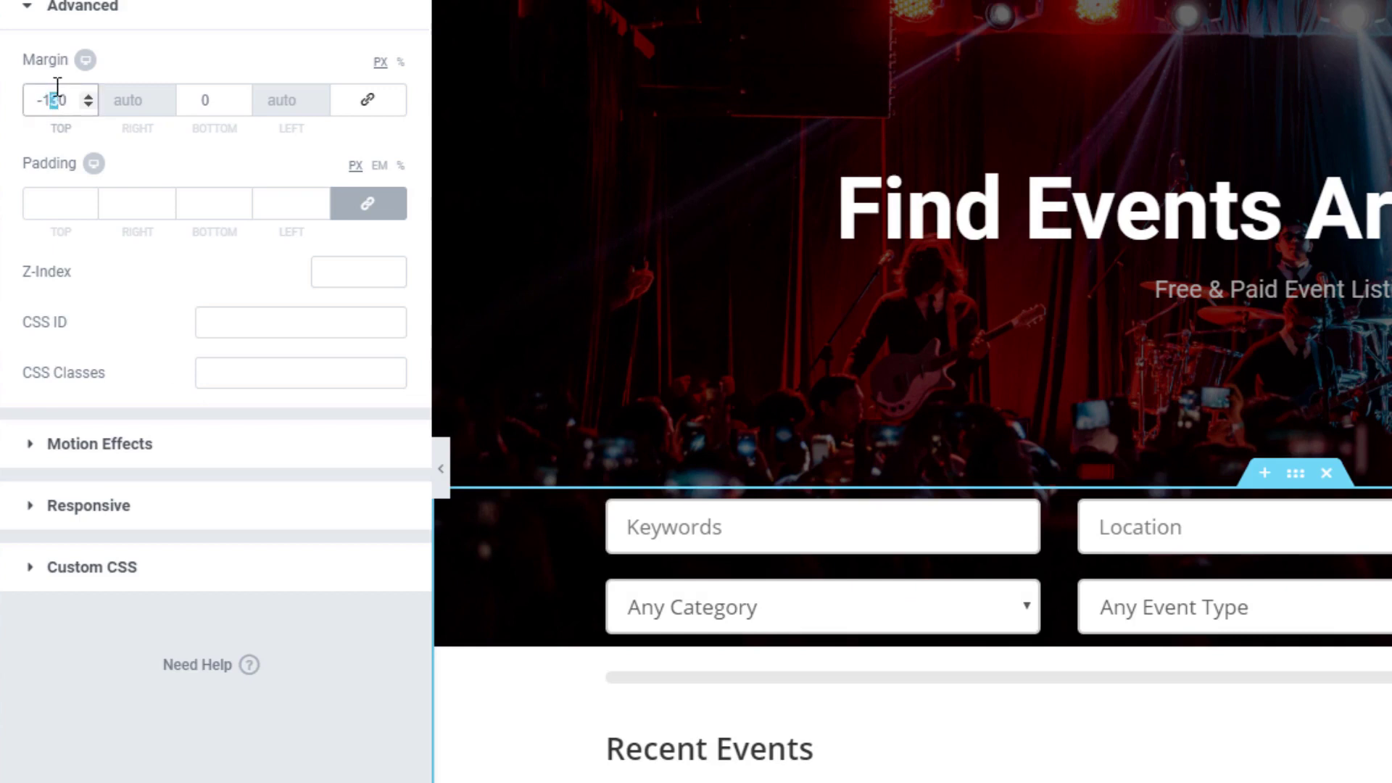
type("5")
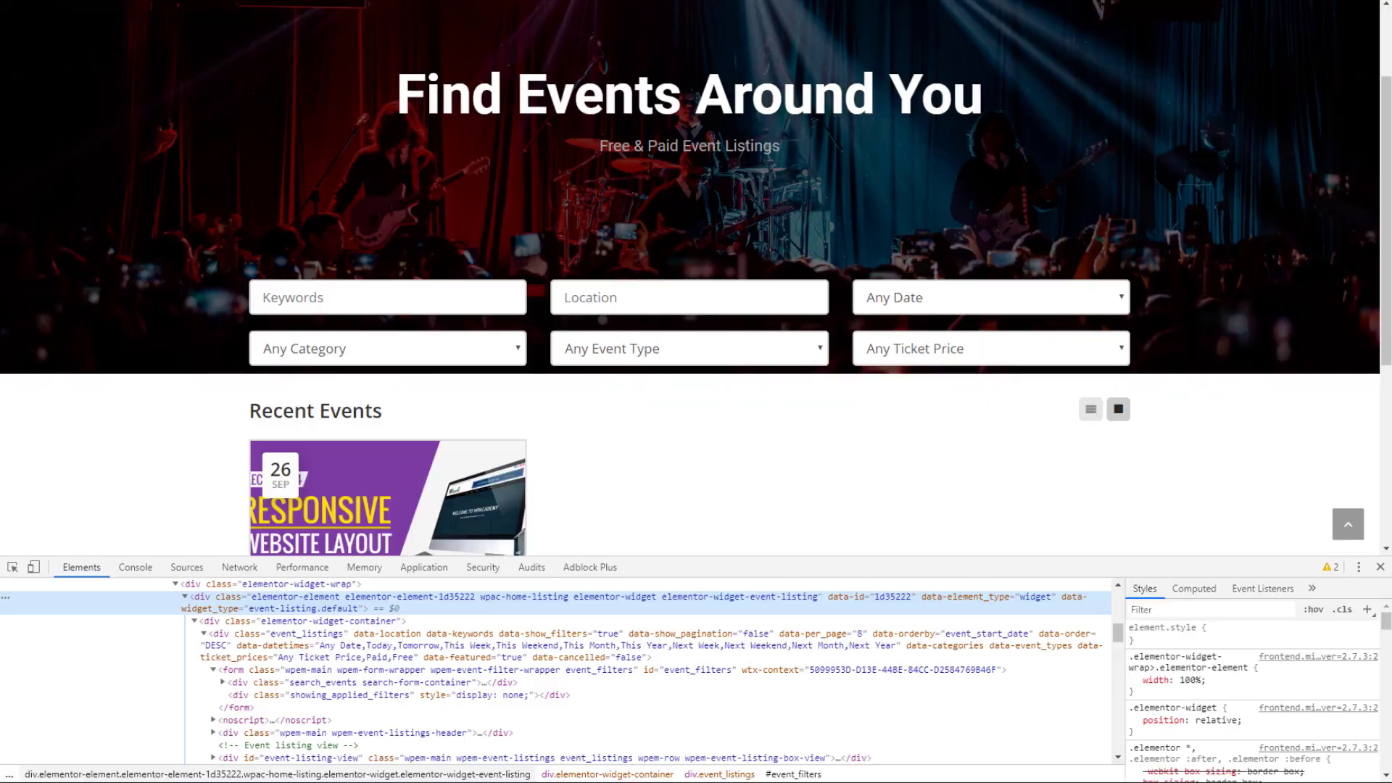
Step: Reload the live homepage and close the developer tools to check the filter form over the banner
key("F5")
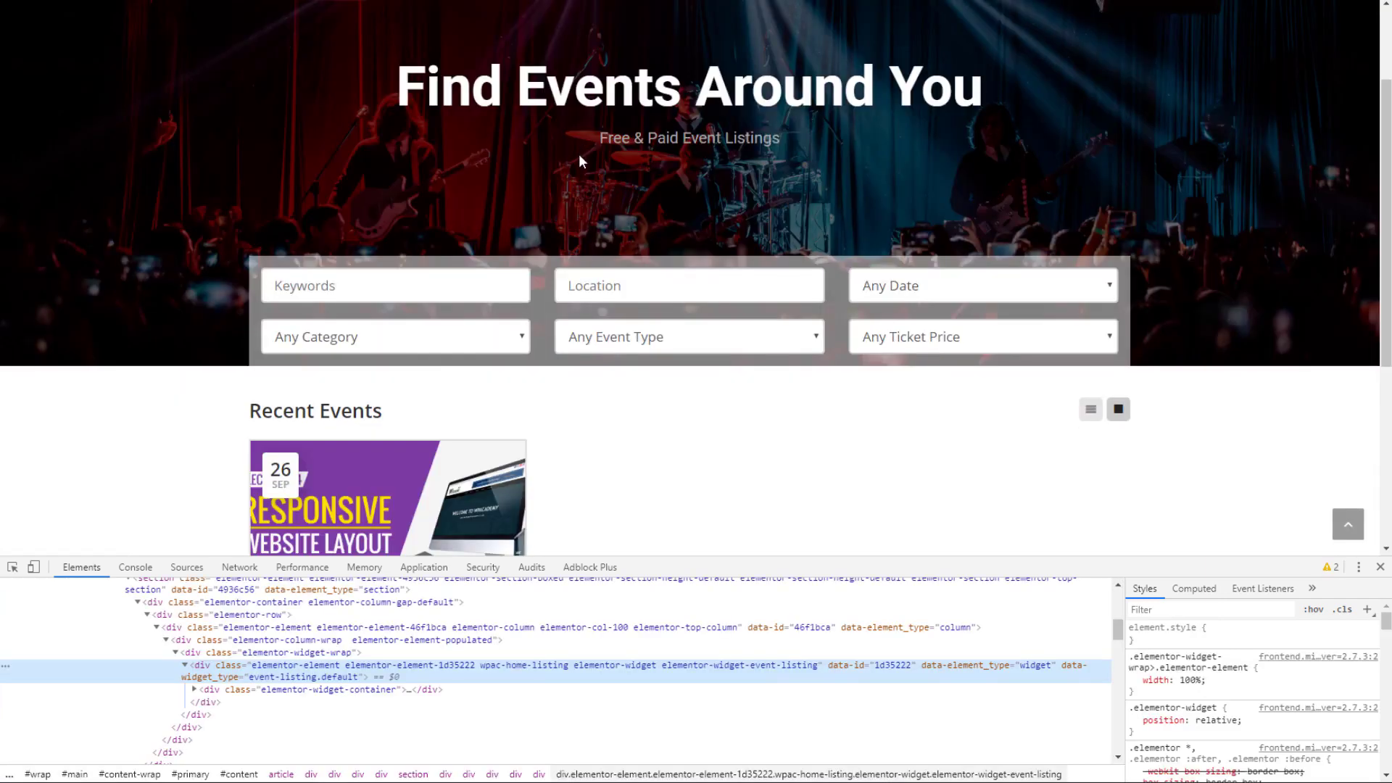
left_click(1381, 568)
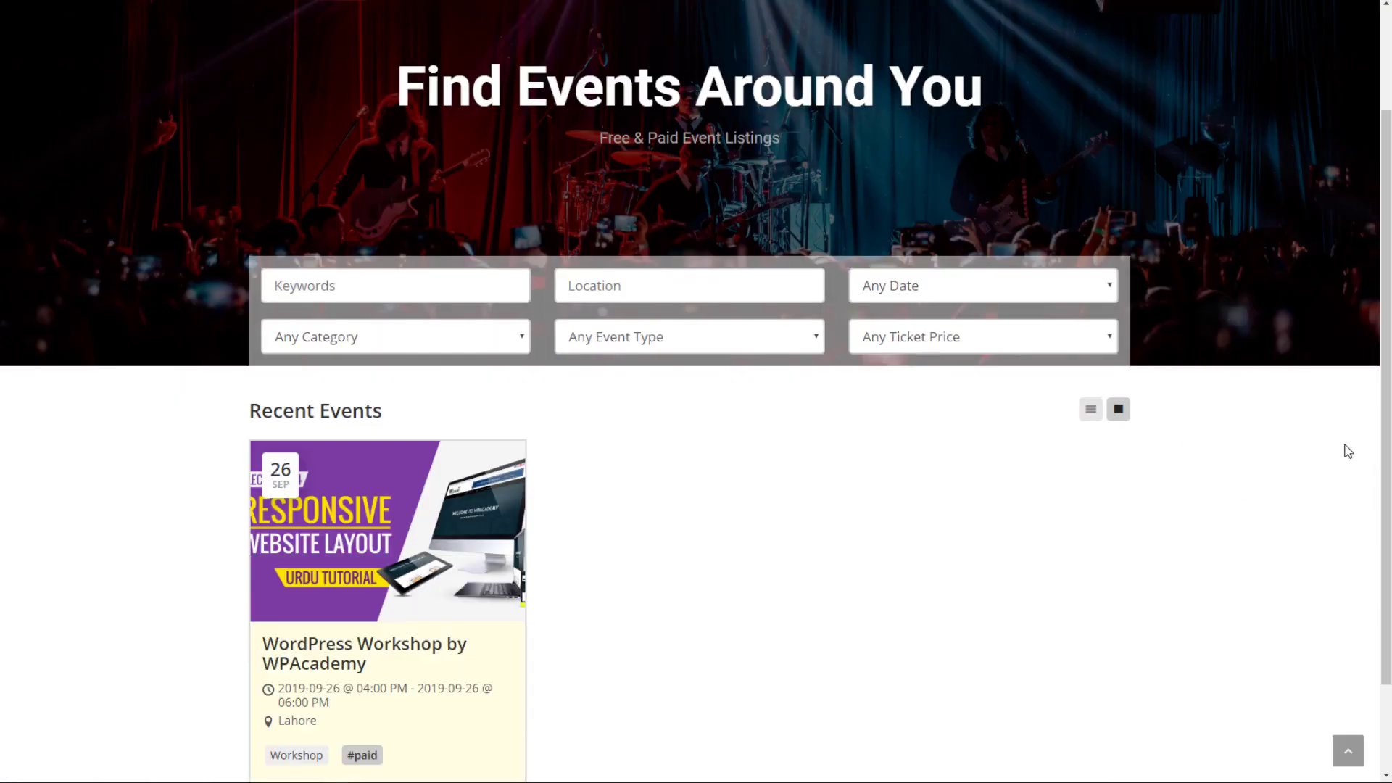
scroll(1378, 293, "up", 2)
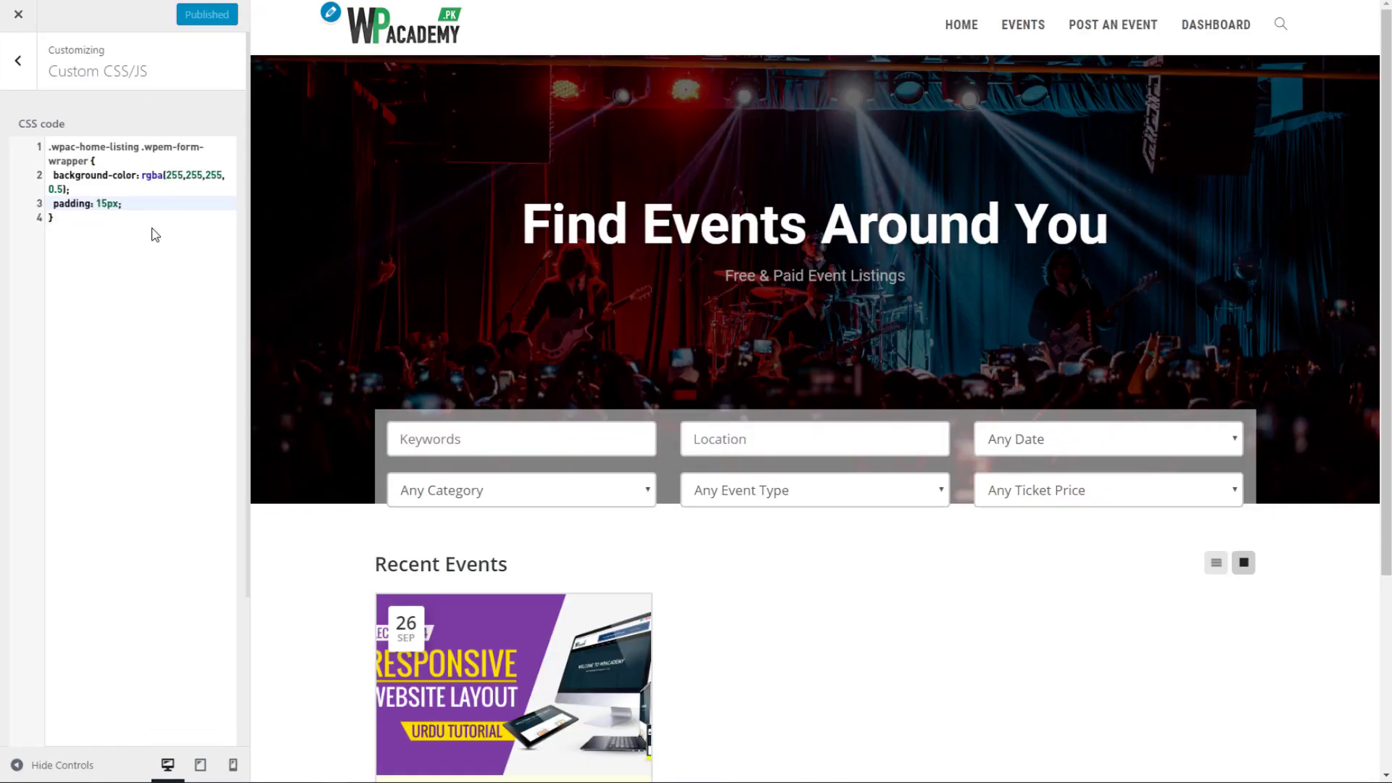
Step: Add a border-radius of 5px 5px 0 0 to the filter form's CSS rule and publish the change
key("Return")
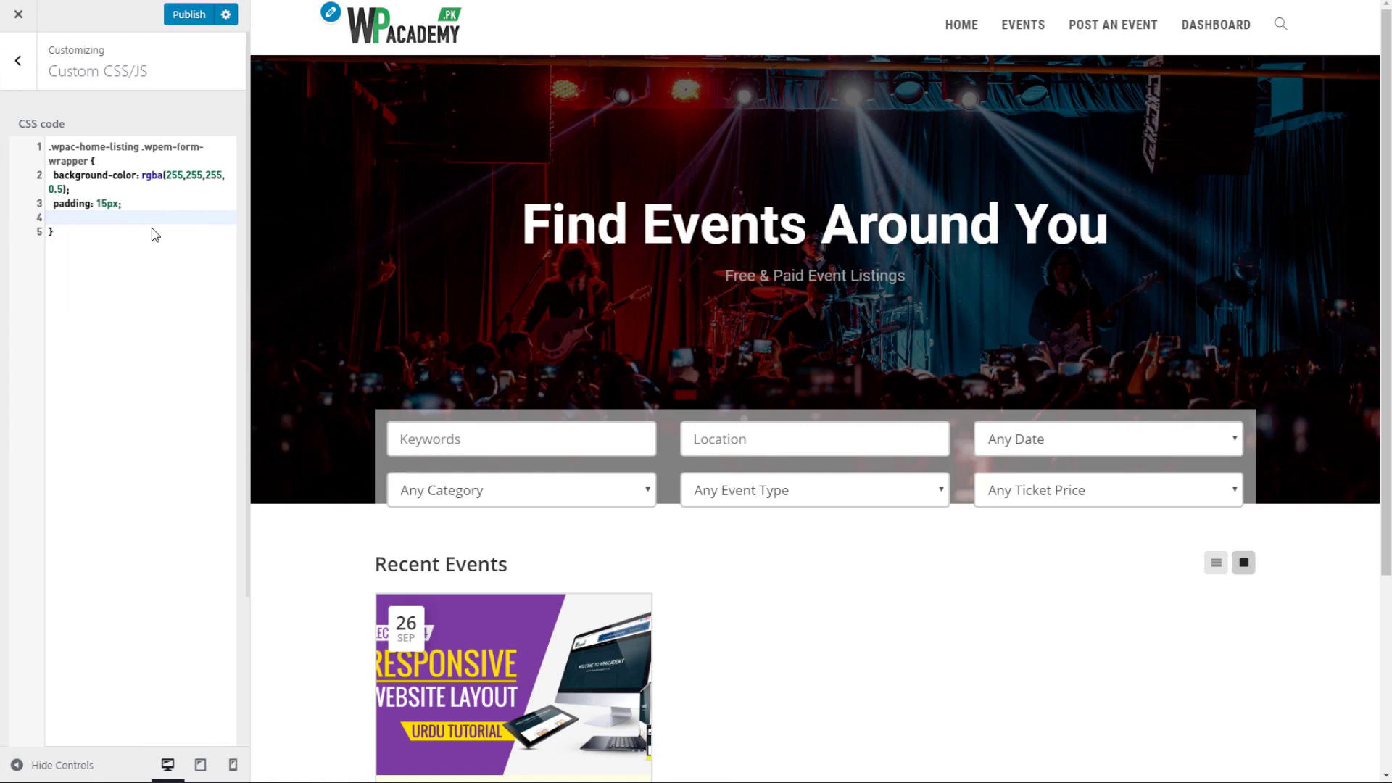
type("border")
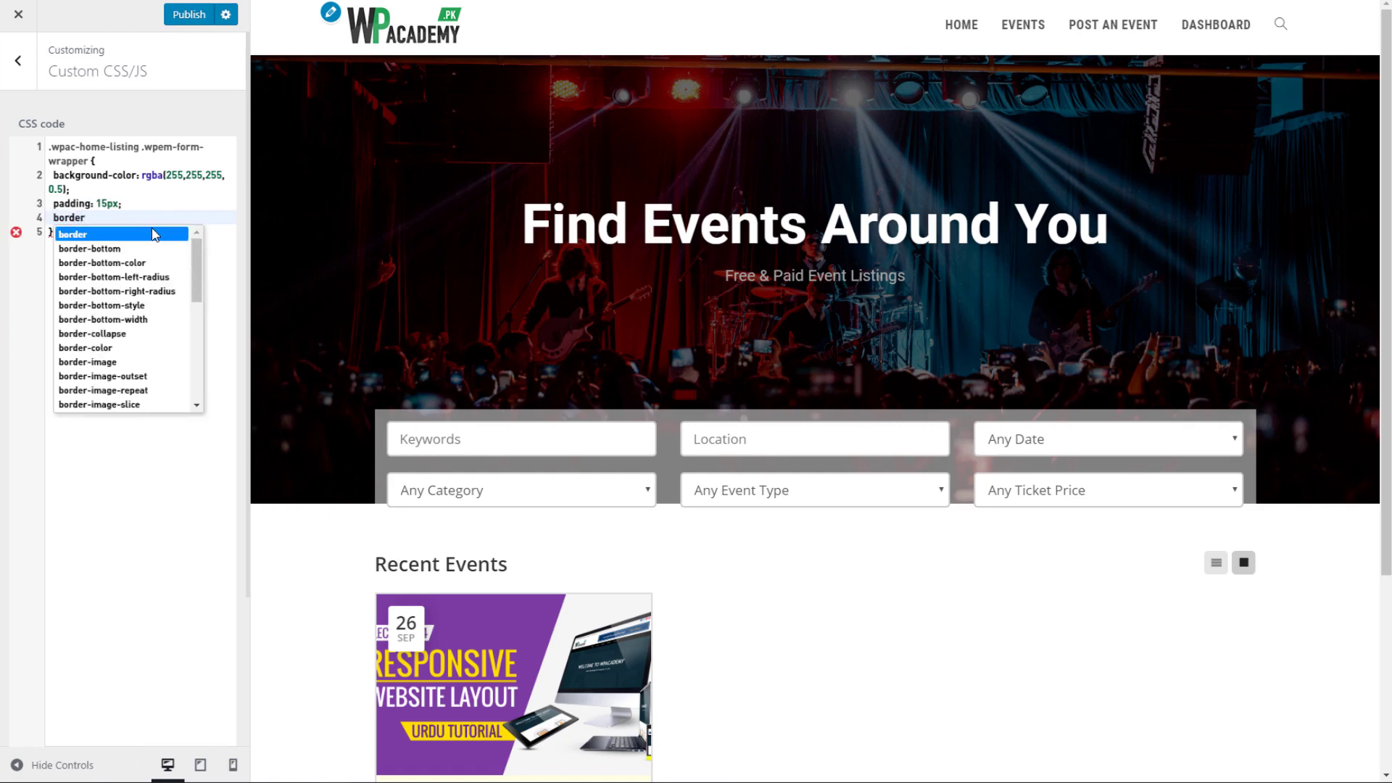
type("-rad")
key("Return")
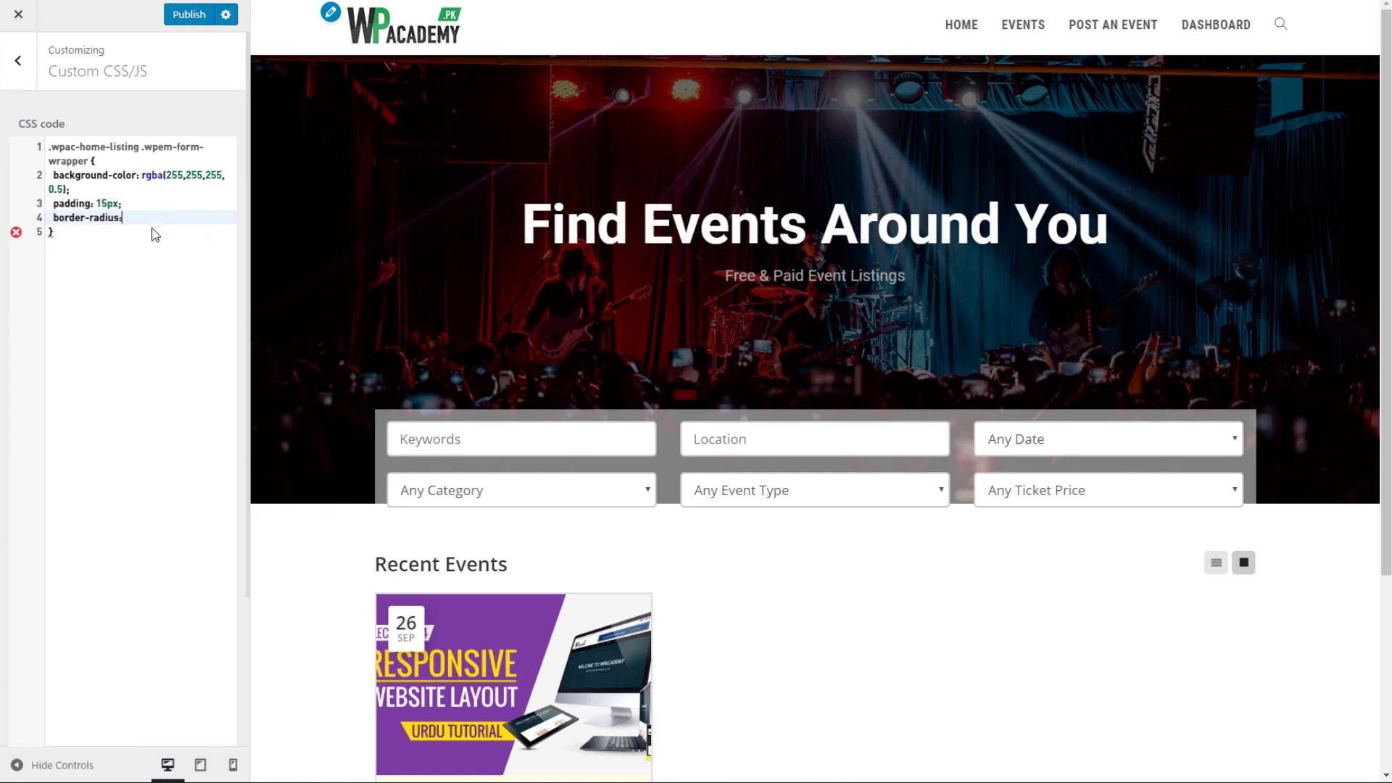
type("5px 5px 0 0;")
left_click(182, 16)
left_click(21, 764)
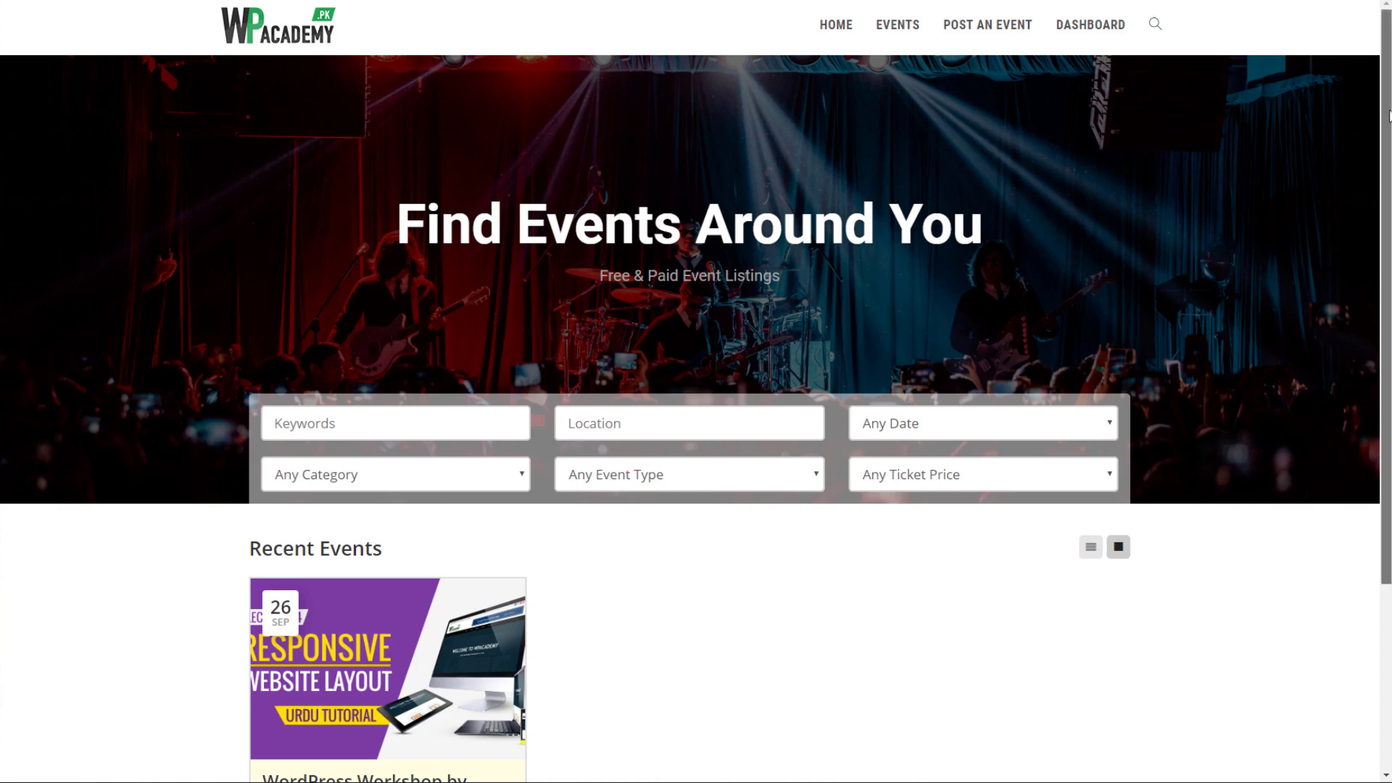
Step: Review the live homepage's banner, styled search filters and Recent Events listing
left_click_drag(1386, 218, 1388, 123)
left_click(607, 419)
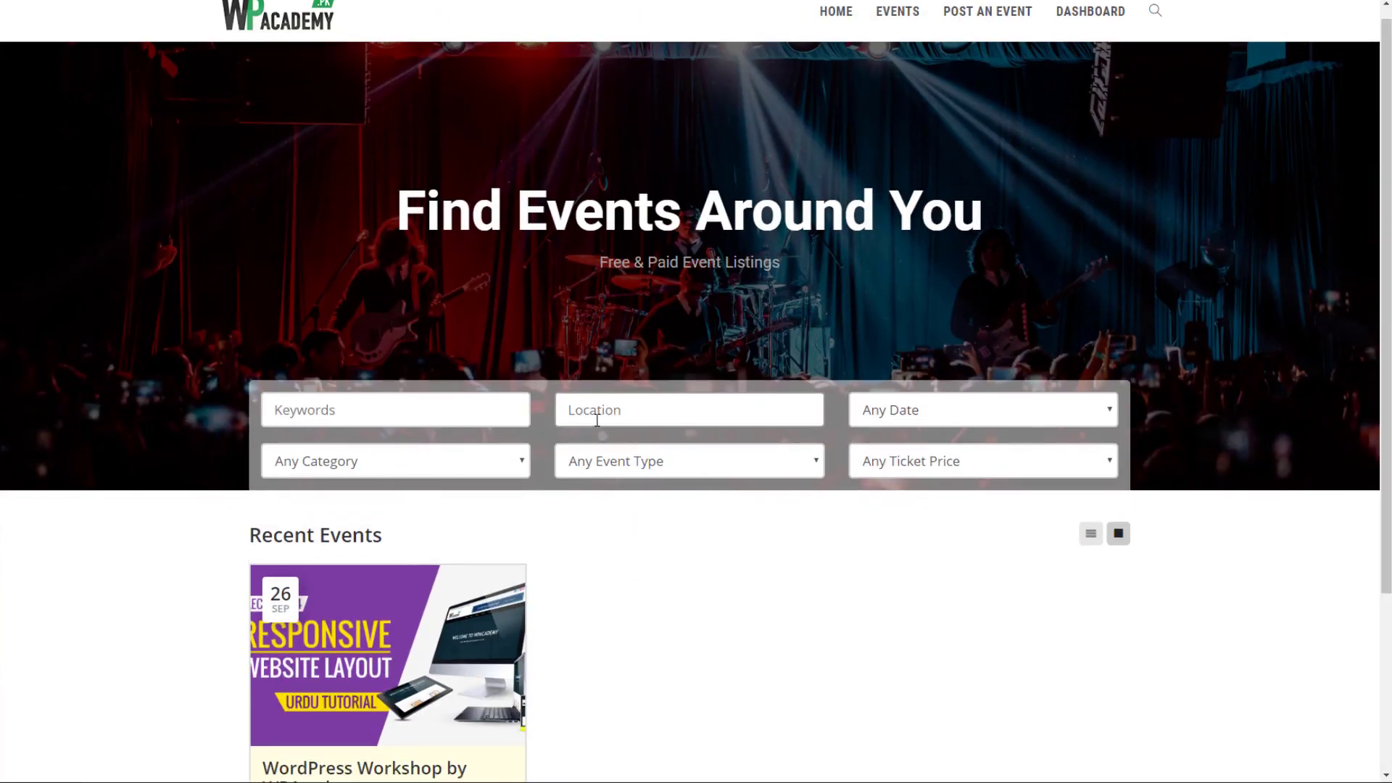
scroll(595, 223, "up", 1)
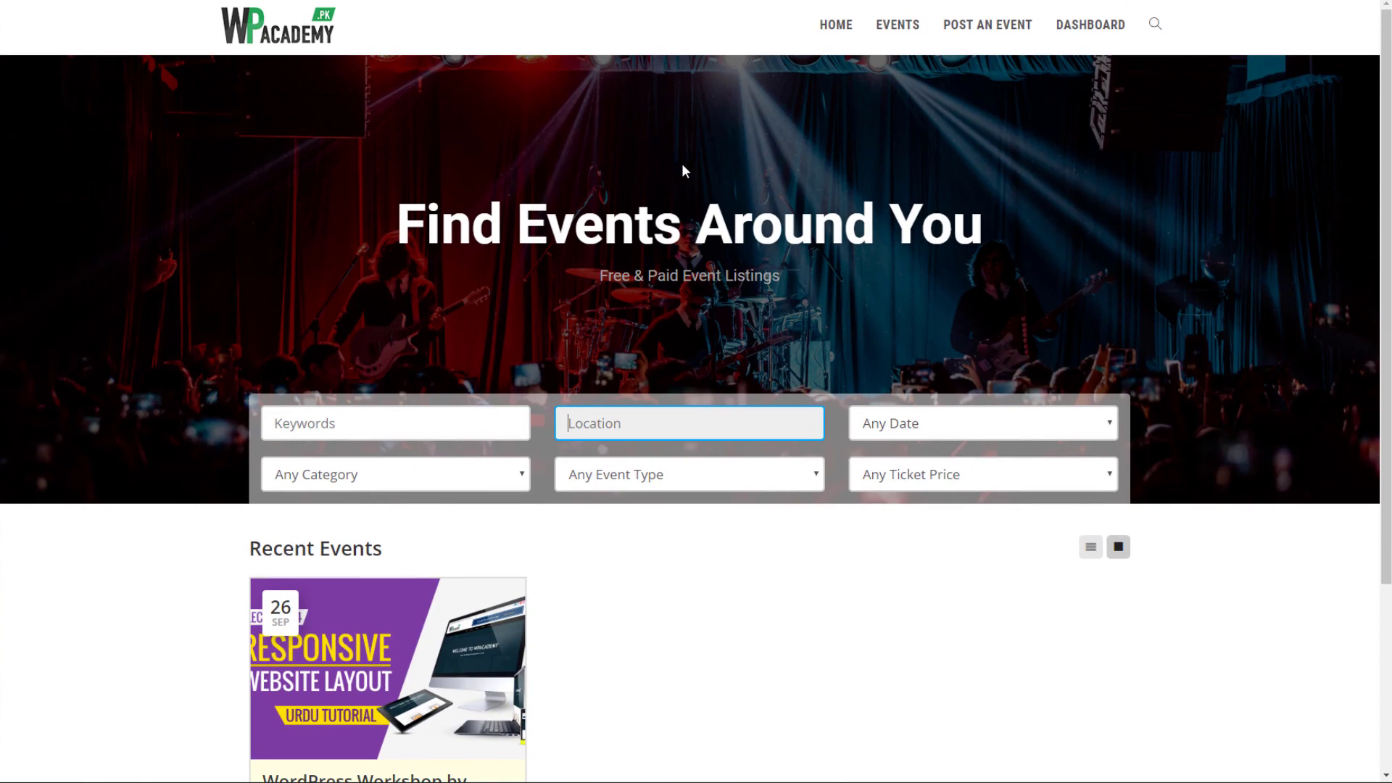
scroll(732, 165, "down", 4)
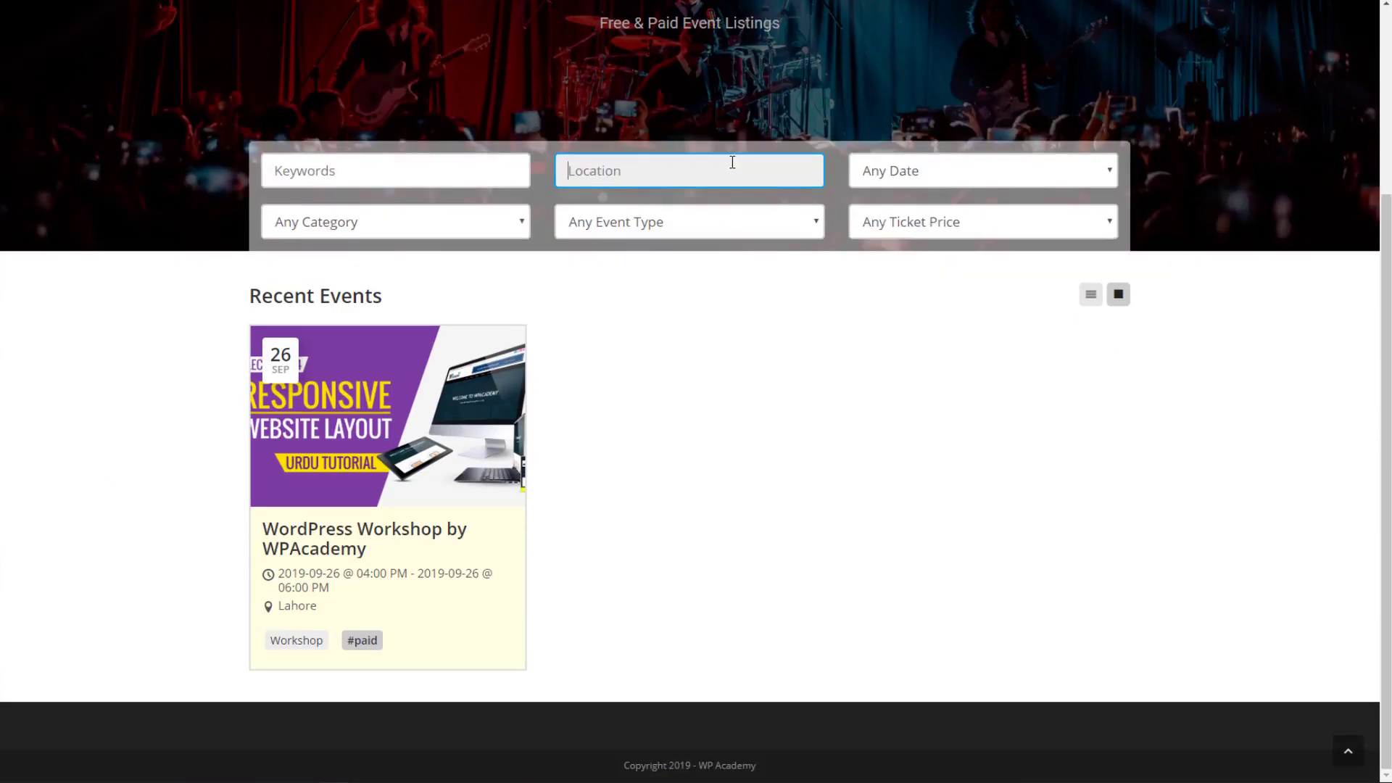
key("Tab")
key("Tab")
key("Tab")
key("Tab")
scroll(1381, 163, "up", 3)
scroll(1383, 163, "up", 1)
scroll(1324, 429, "down", 3)
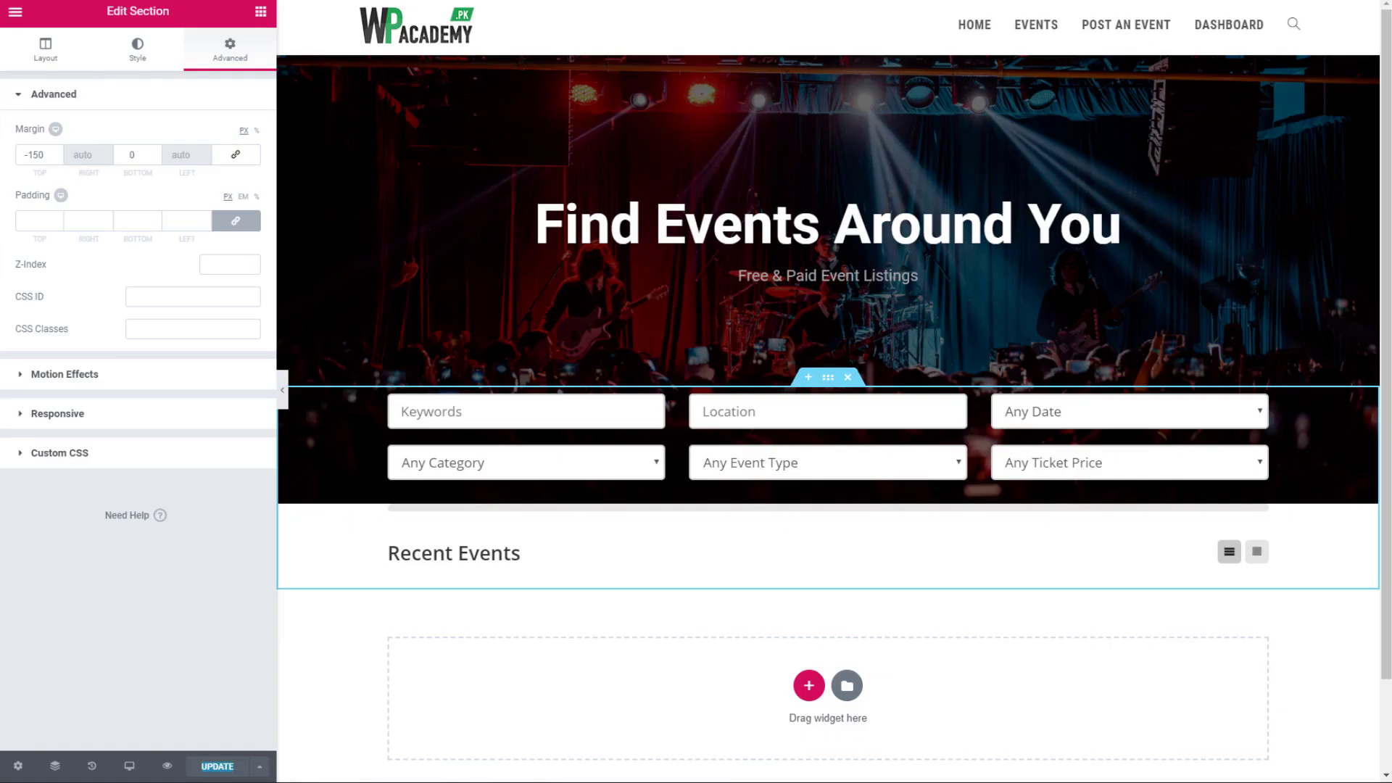
Step: Add a new single-column section below the event listing section in Elementor
scroll(759, 198, "down", 2)
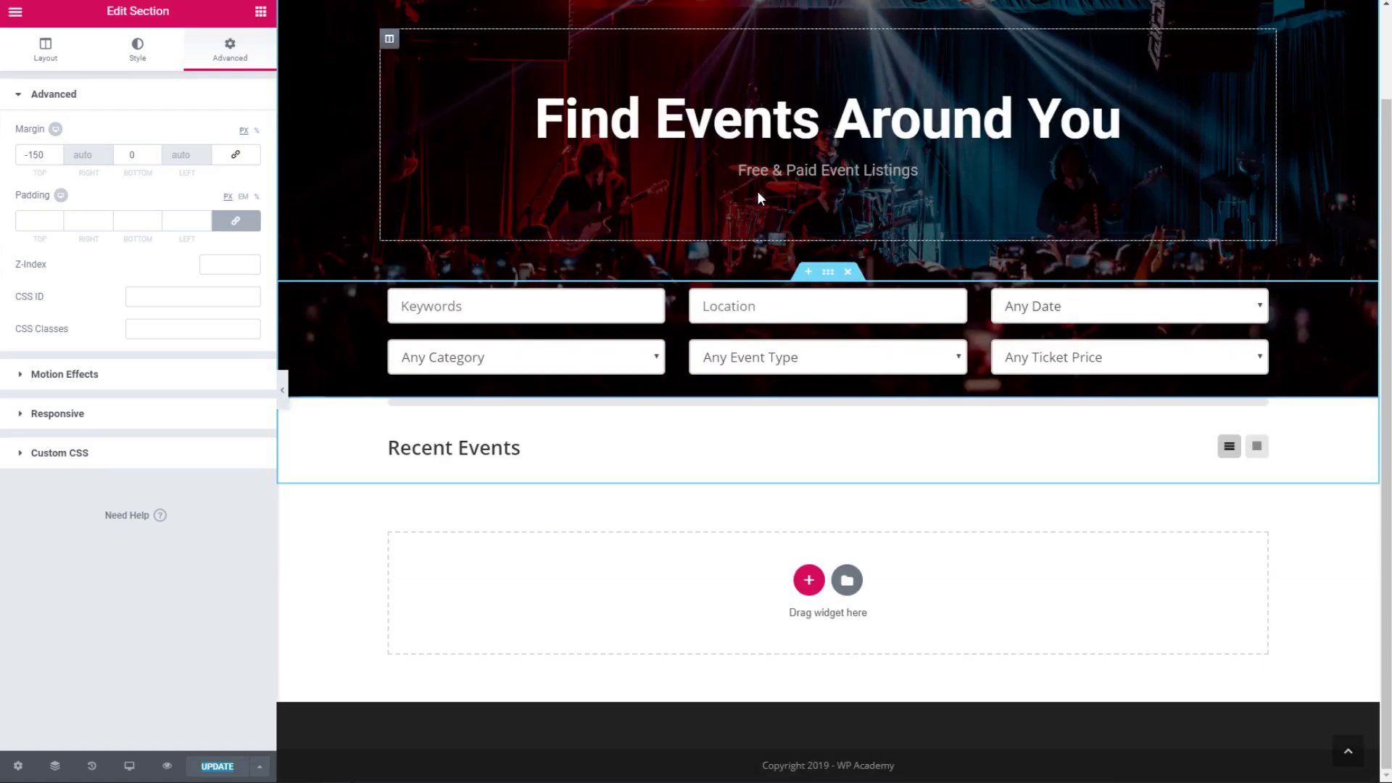
left_click(808, 580)
left_click(625, 613)
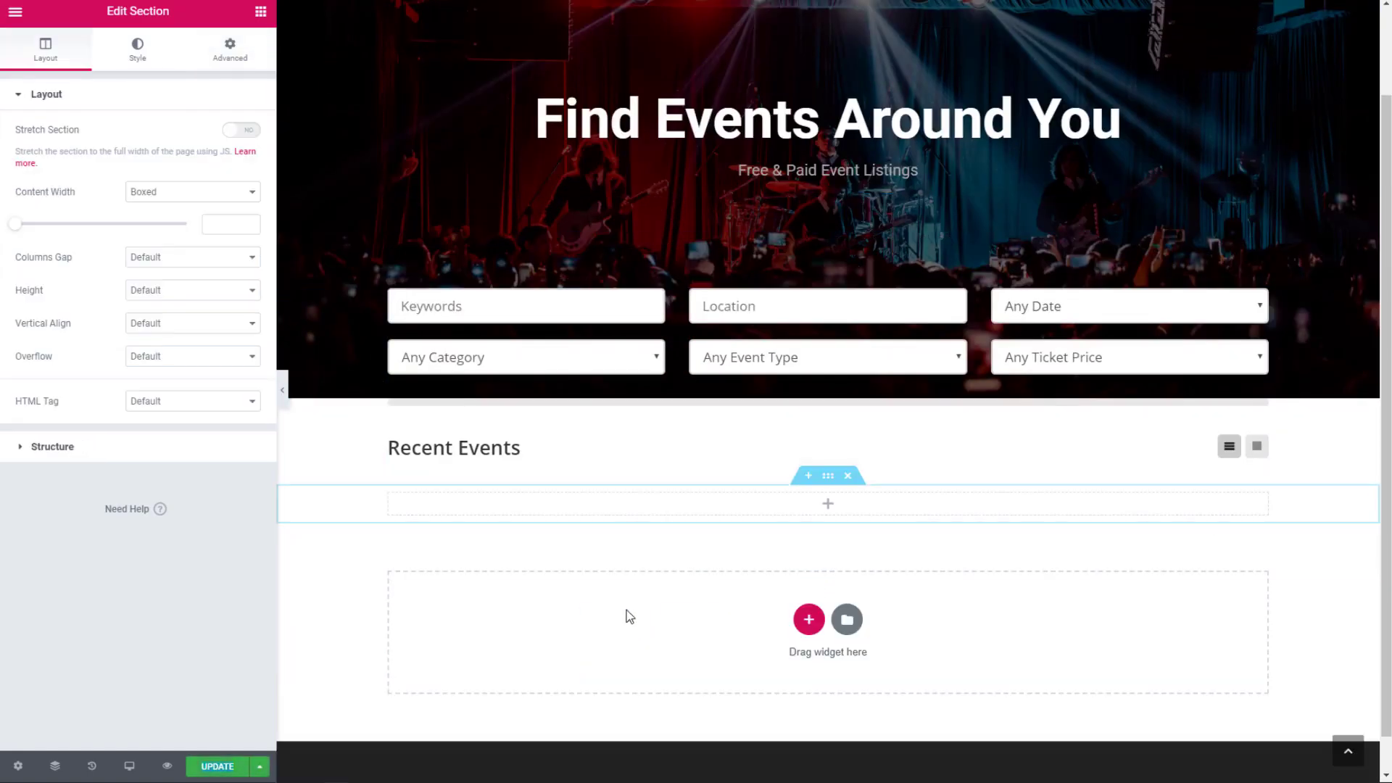
left_click(667, 510)
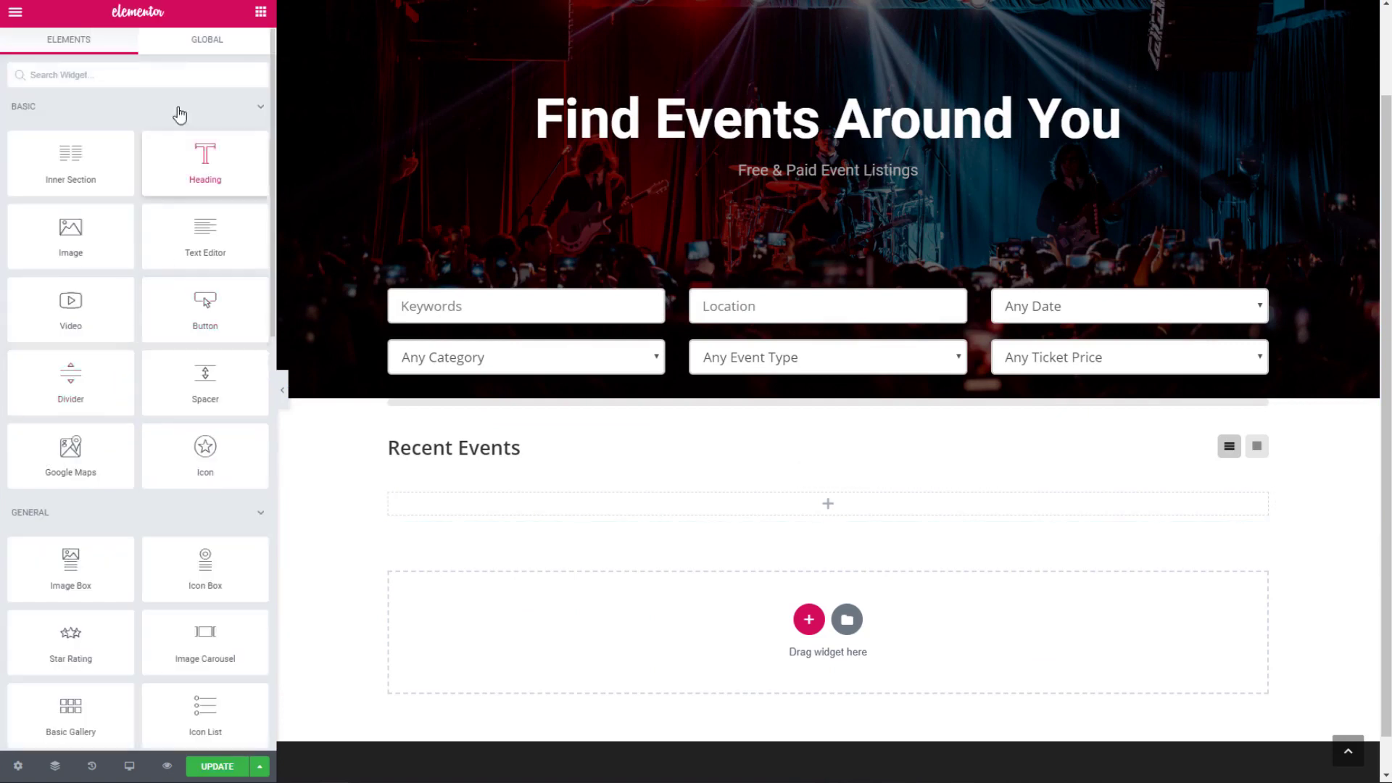
scroll(188, 341, "down", 3)
left_click_drag(187, 384, 498, 504)
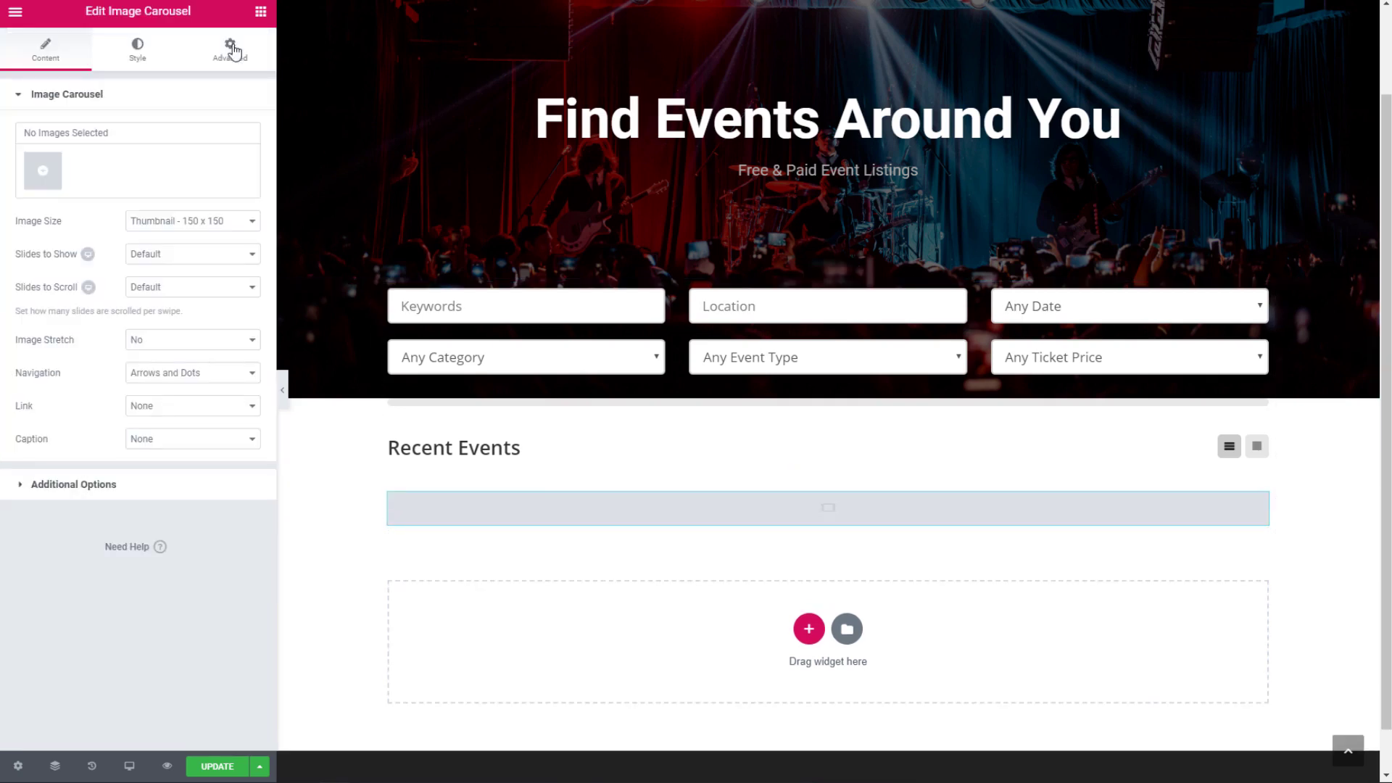
left_click(261, 12)
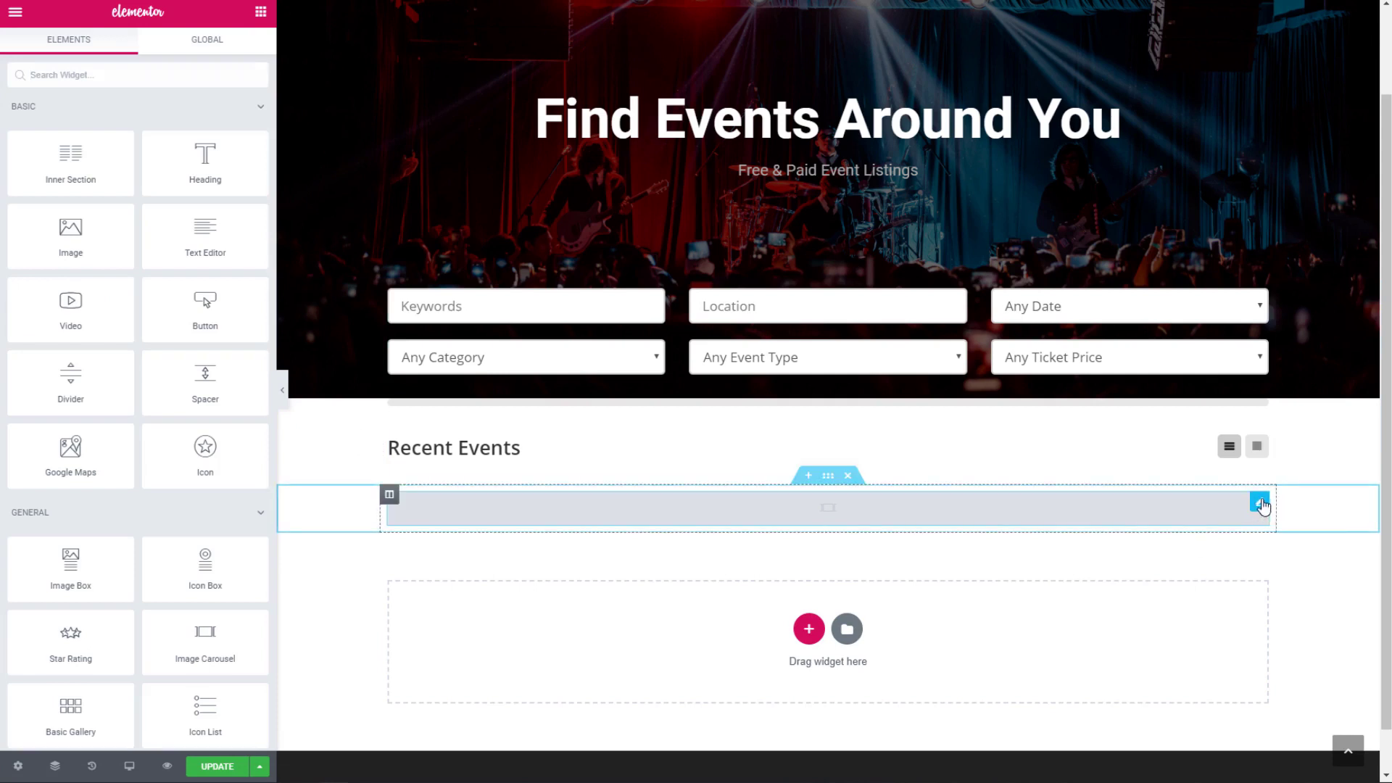
right_click(1260, 504)
left_click(1298, 720)
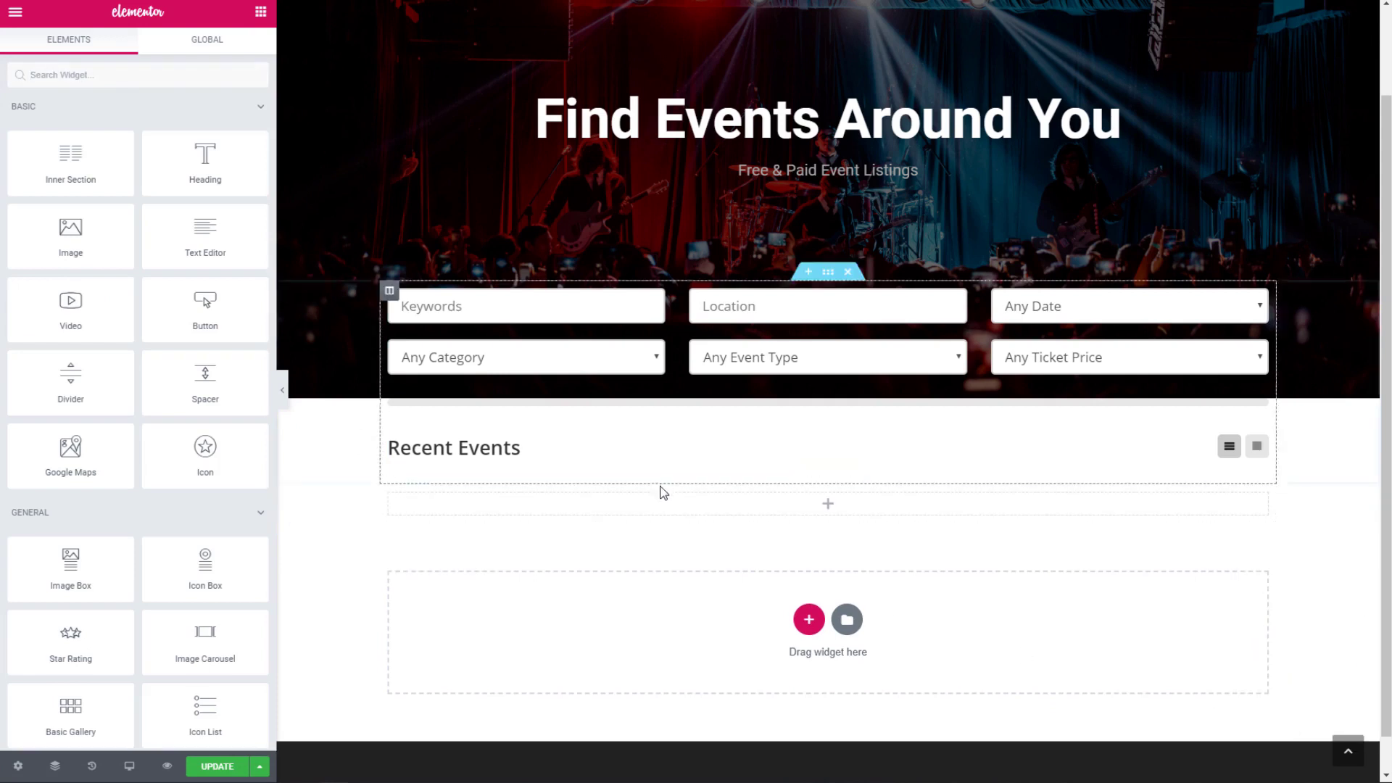
Step: Insert an inner section reduced to one column in the new section, and set its top and bottom margins to 0
left_click_drag(71, 161, 500, 516)
right_click(397, 523)
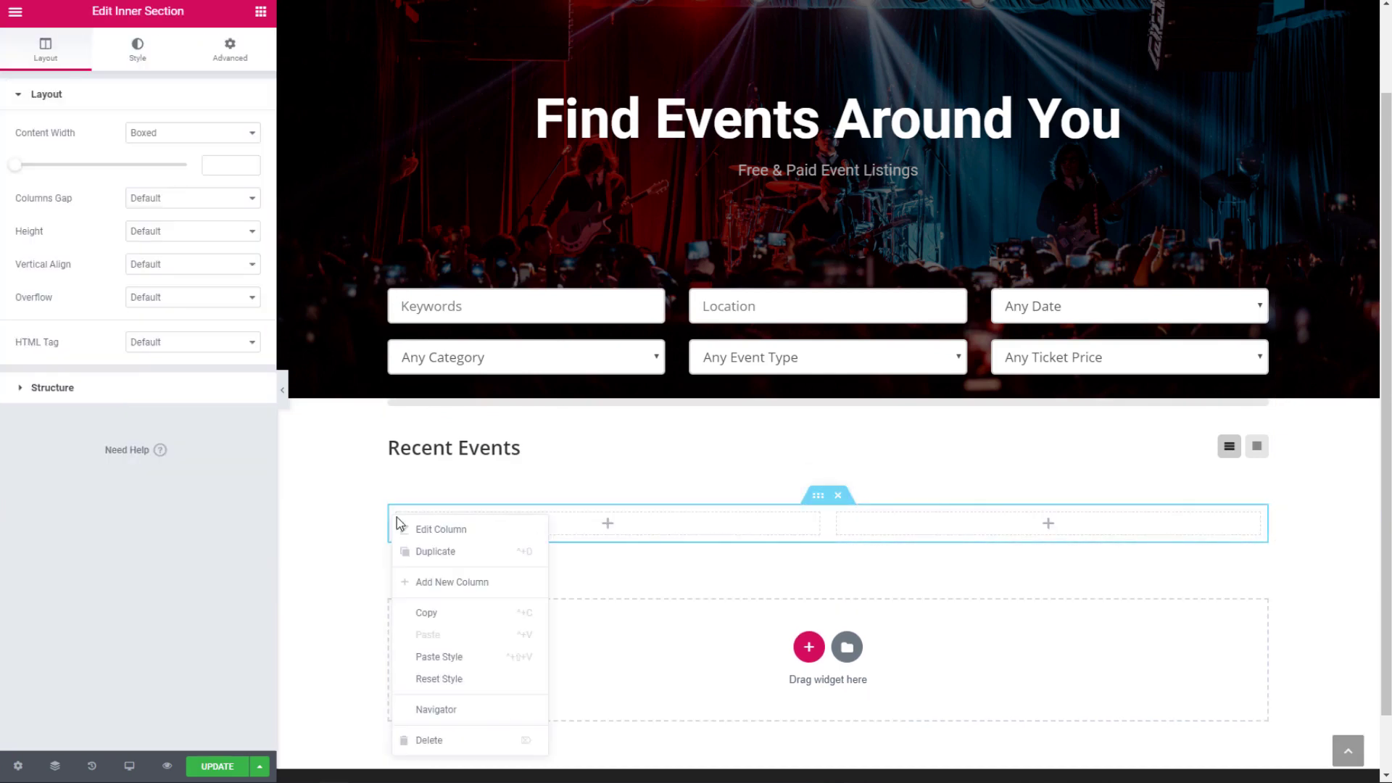
left_click(395, 516)
right_click(400, 517)
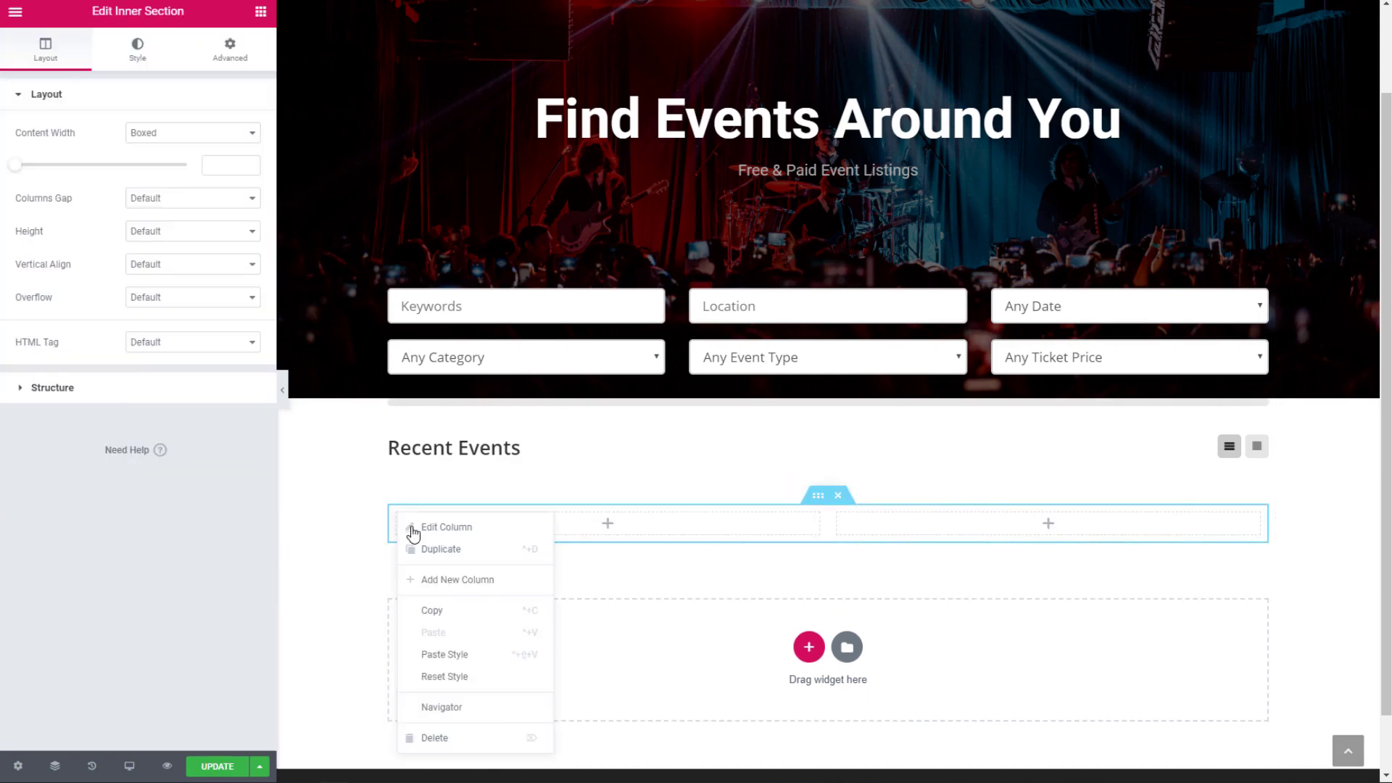
left_click(490, 734)
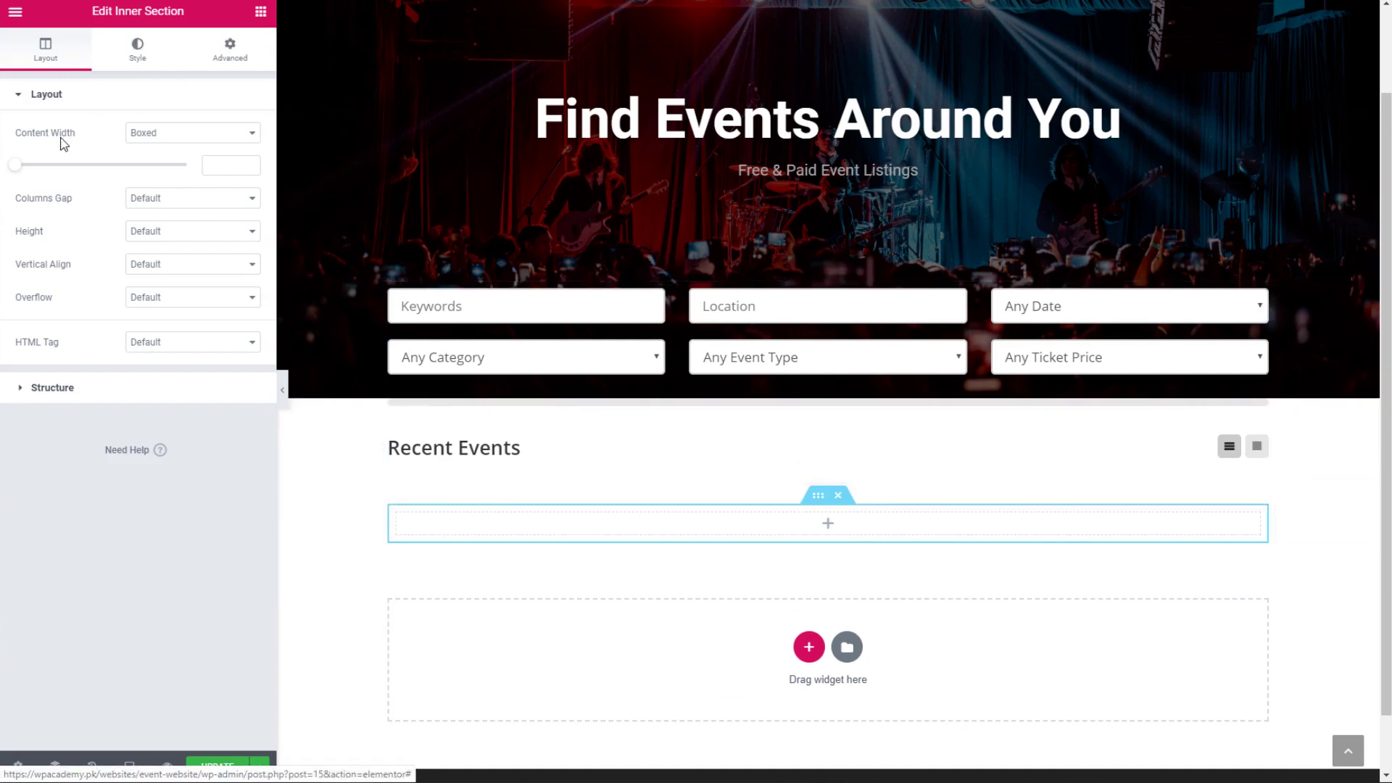
left_click(221, 56)
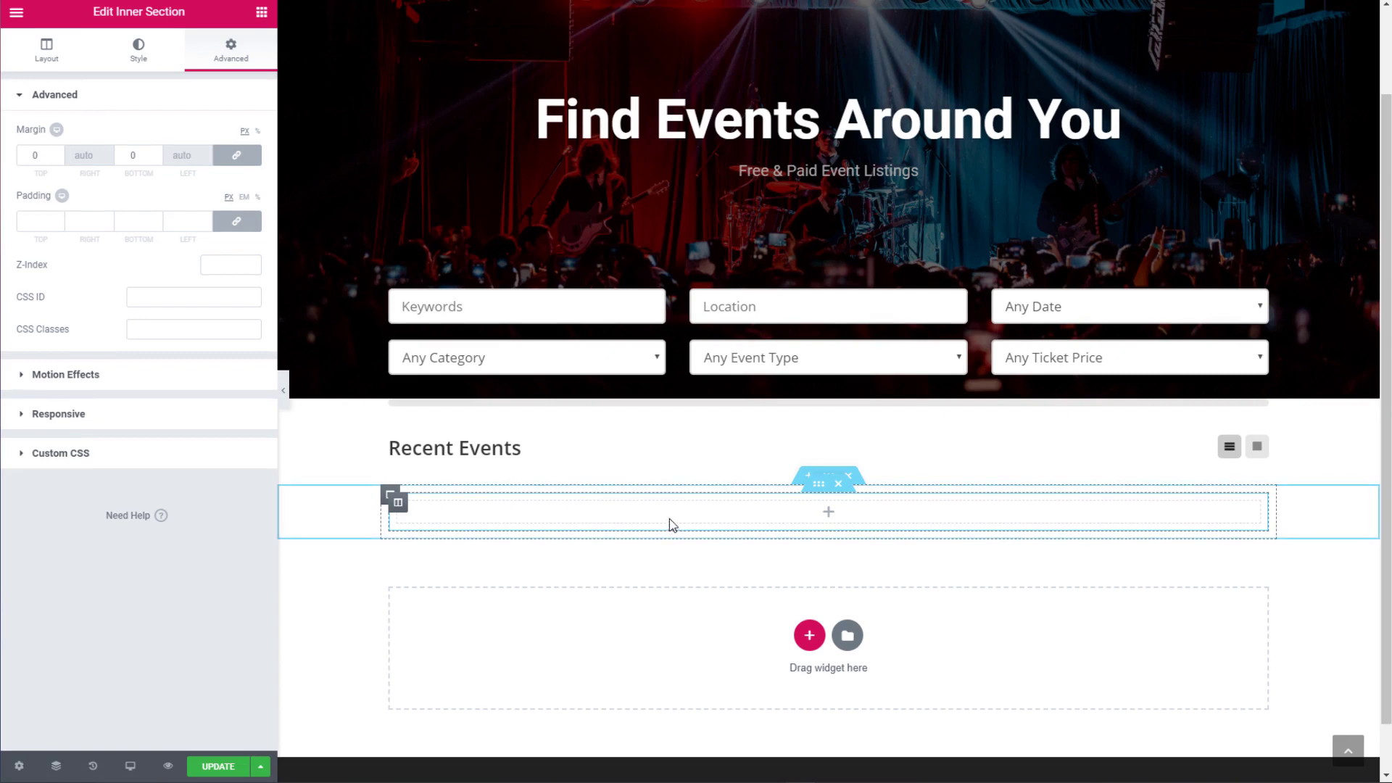
Step: Add a Heading widget to the inner section with the title "Featured Organizers"
left_click(262, 13)
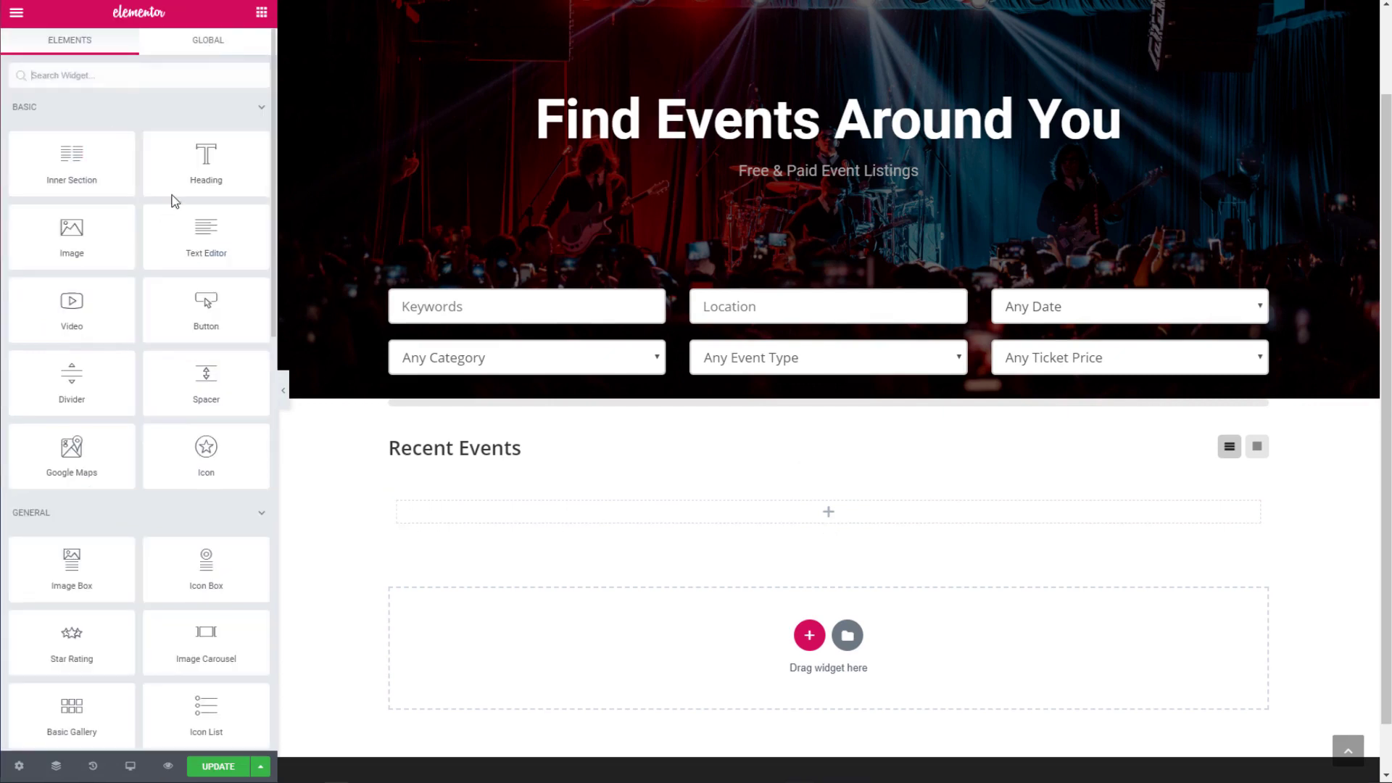
left_click_drag(176, 190, 462, 513)
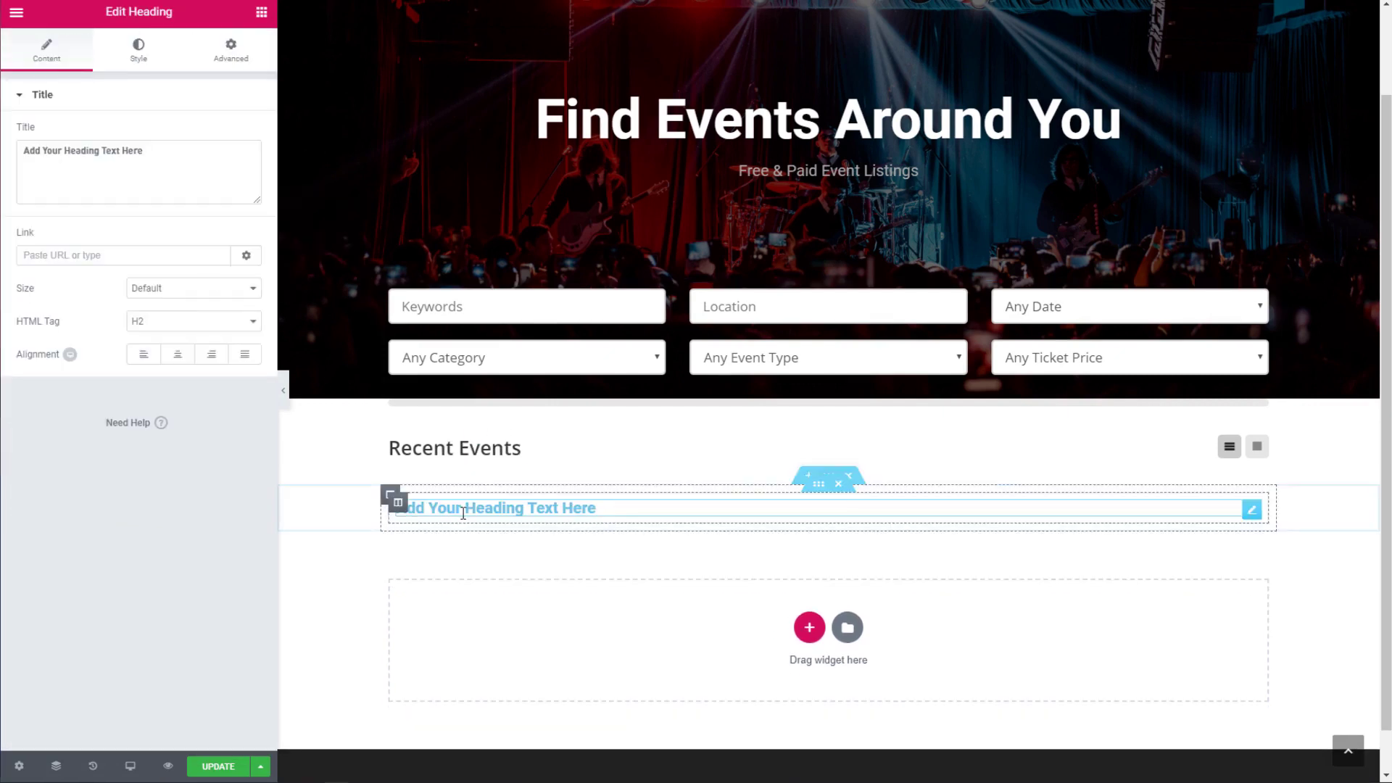
left_click_drag(149, 151, 21, 127)
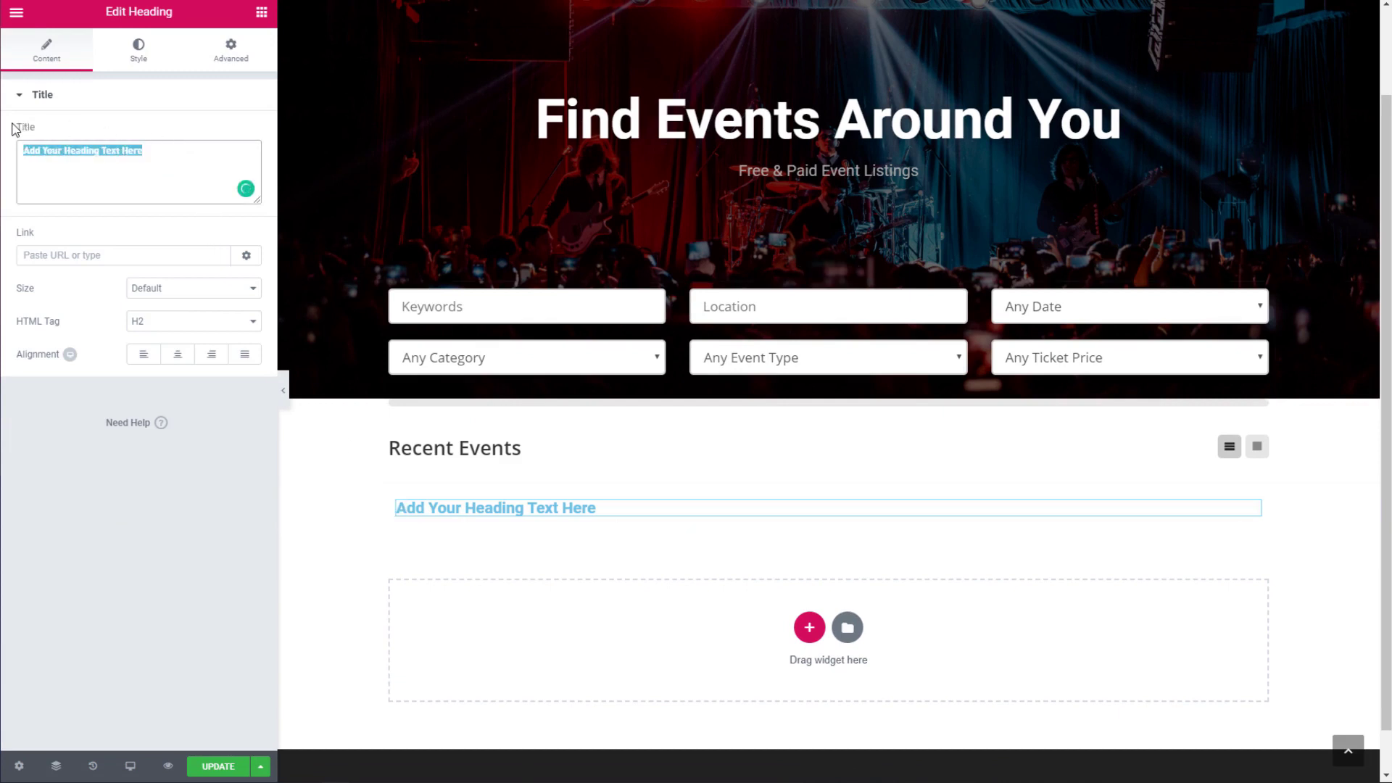
type("Featured Organizers")
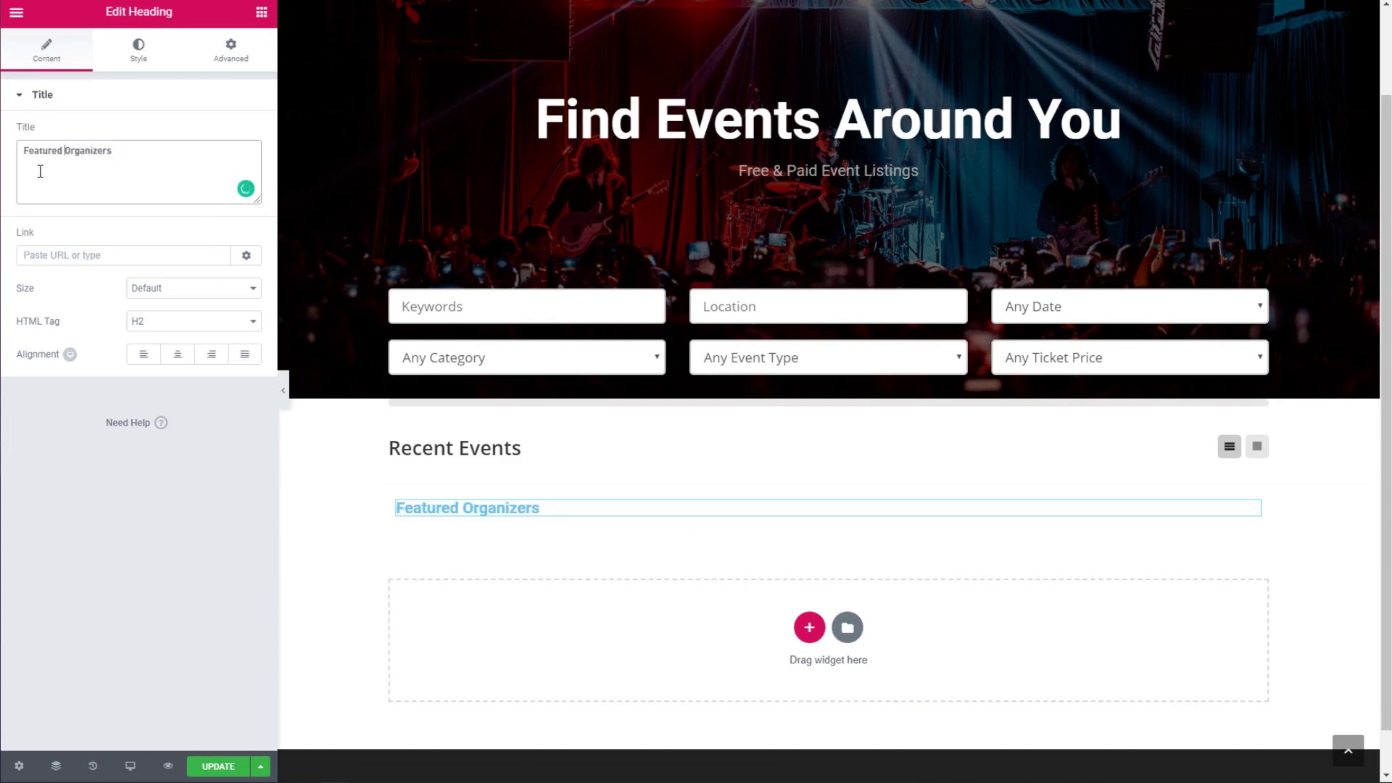
Step: Style the Featured Organizers heading in dark grey Roboto Condensed, size 26 px, weight 600, and update the page
left_click(138, 48)
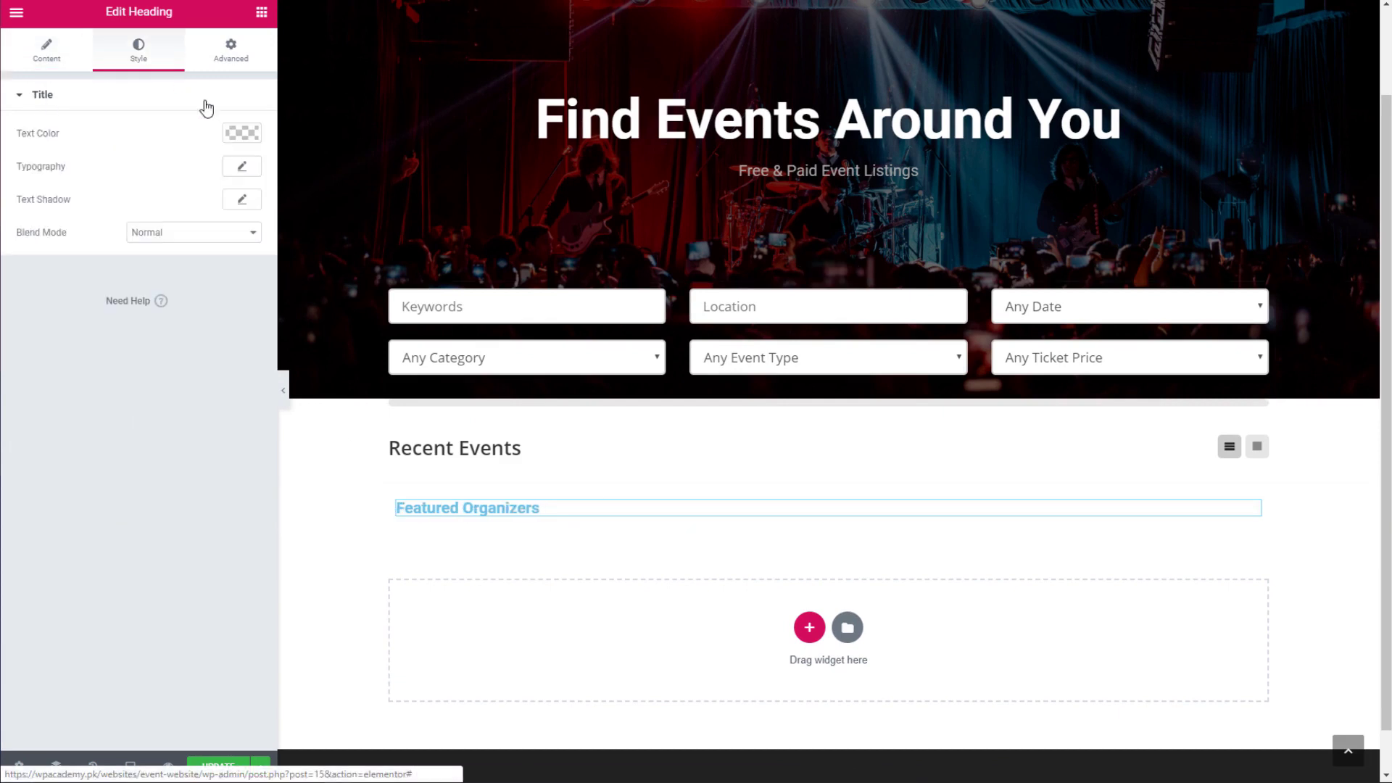
left_click(241, 133)
left_click(86, 319)
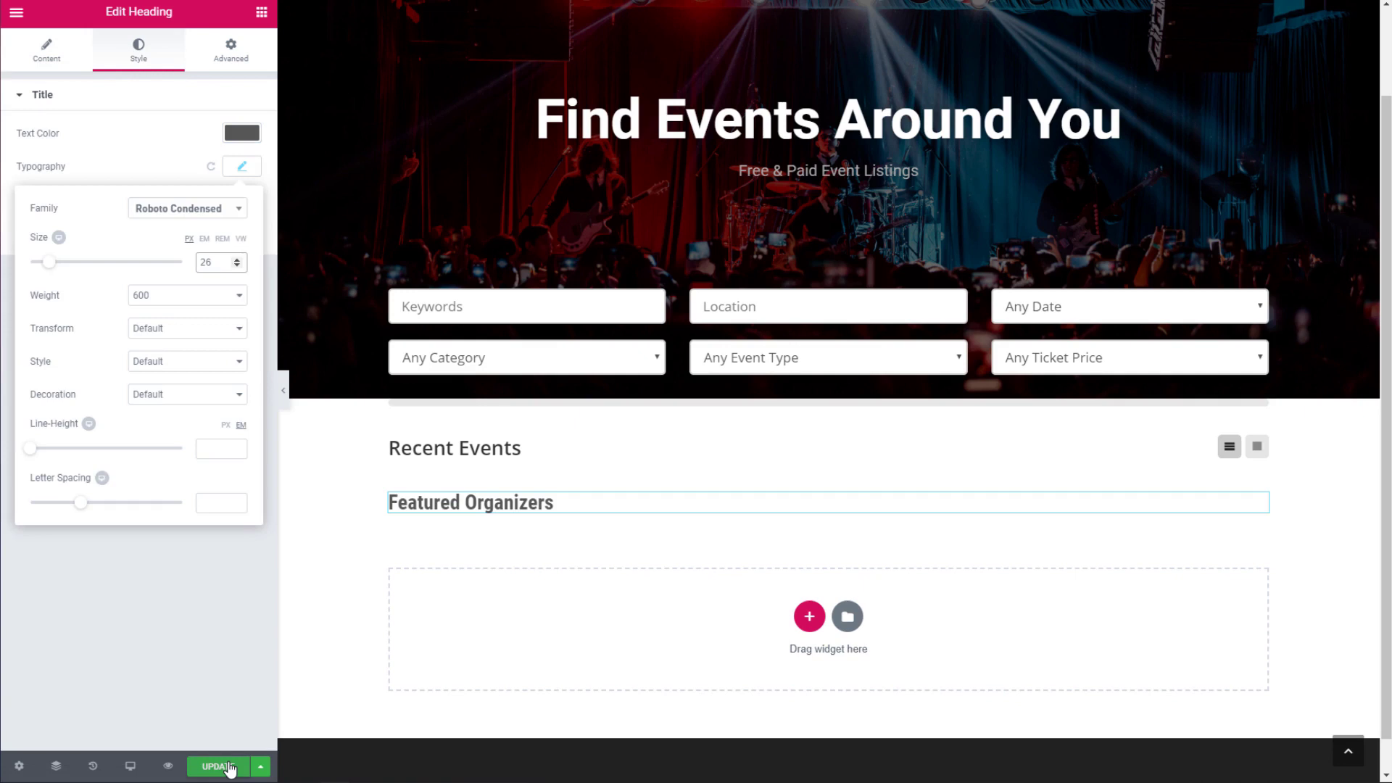
left_click(210, 762)
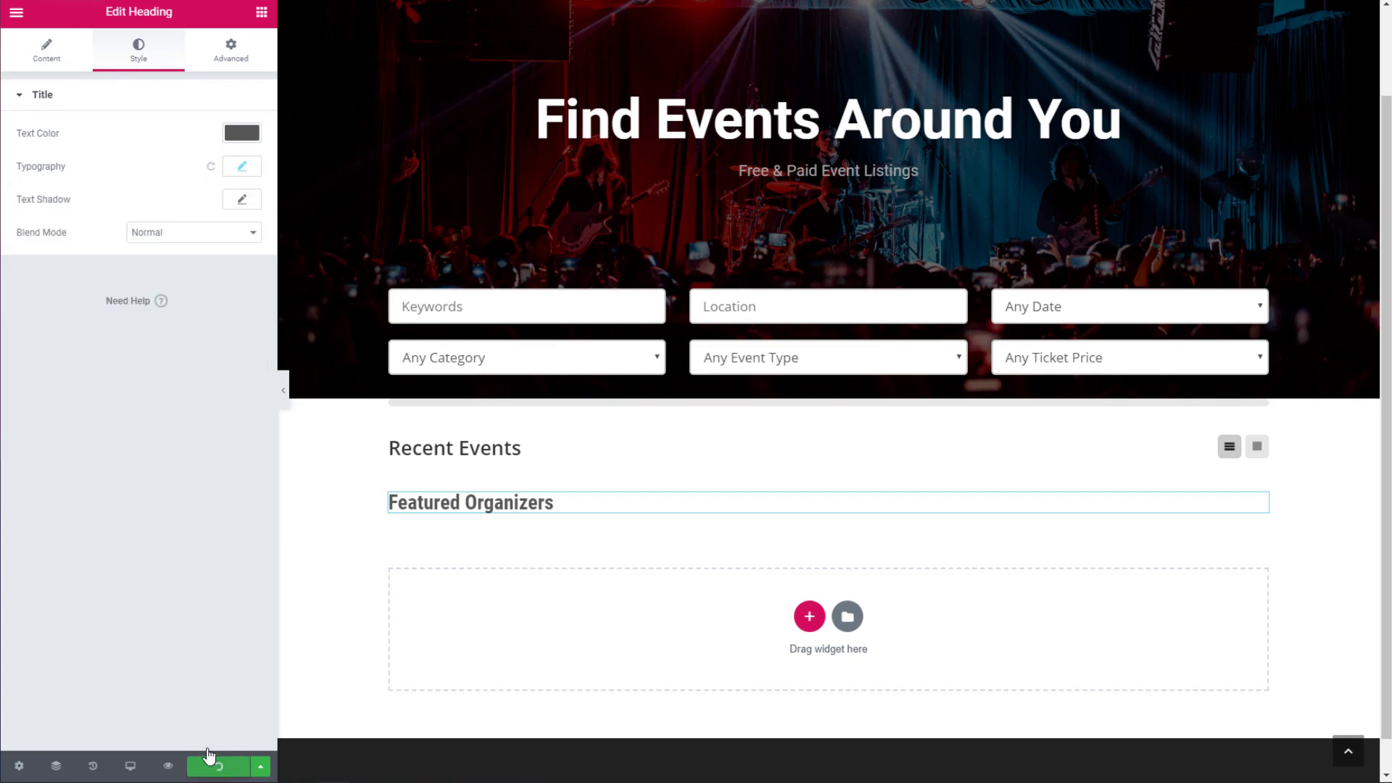
Step: Insert a two-column inner section below the Featured Organizers heading and place an Image Carousel in its first column
left_click(262, 12)
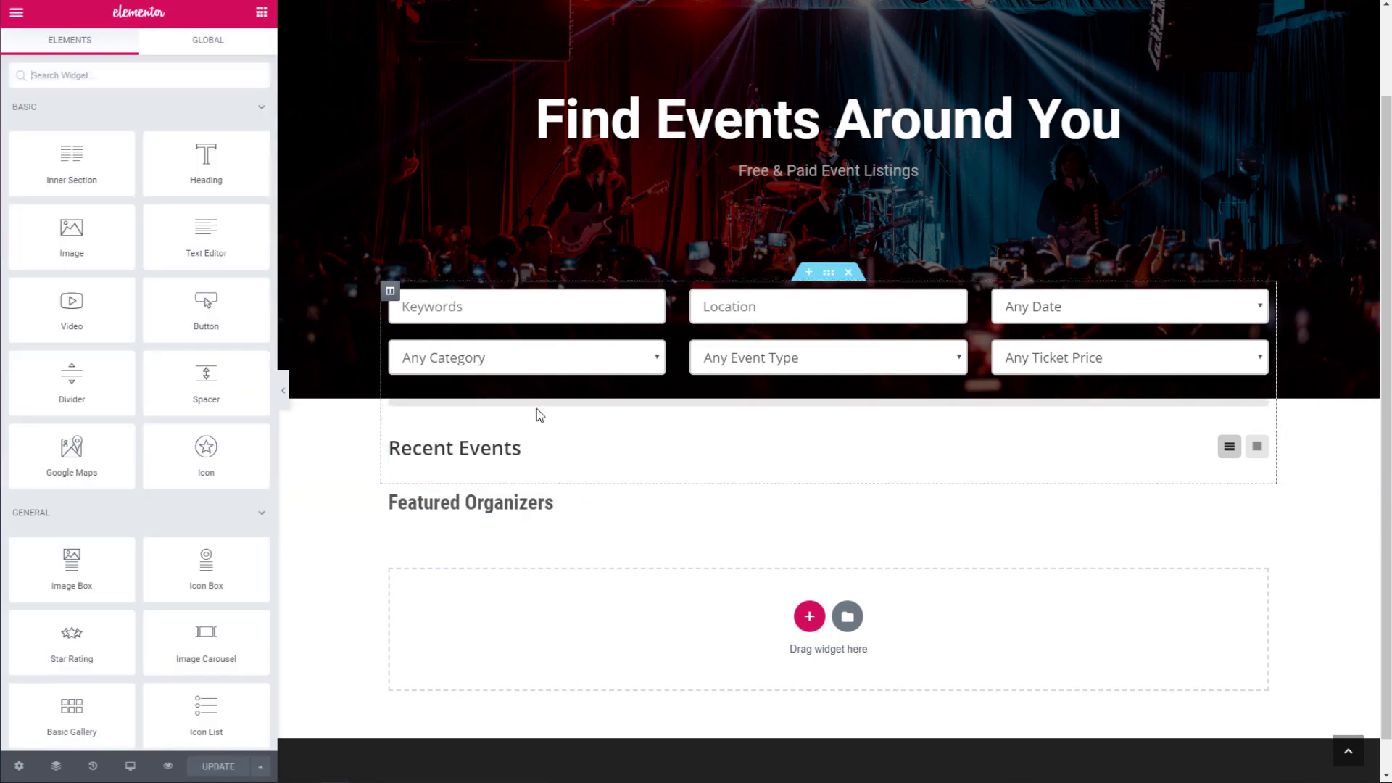
left_click_drag(118, 153, 369, 511)
left_click(261, 12)
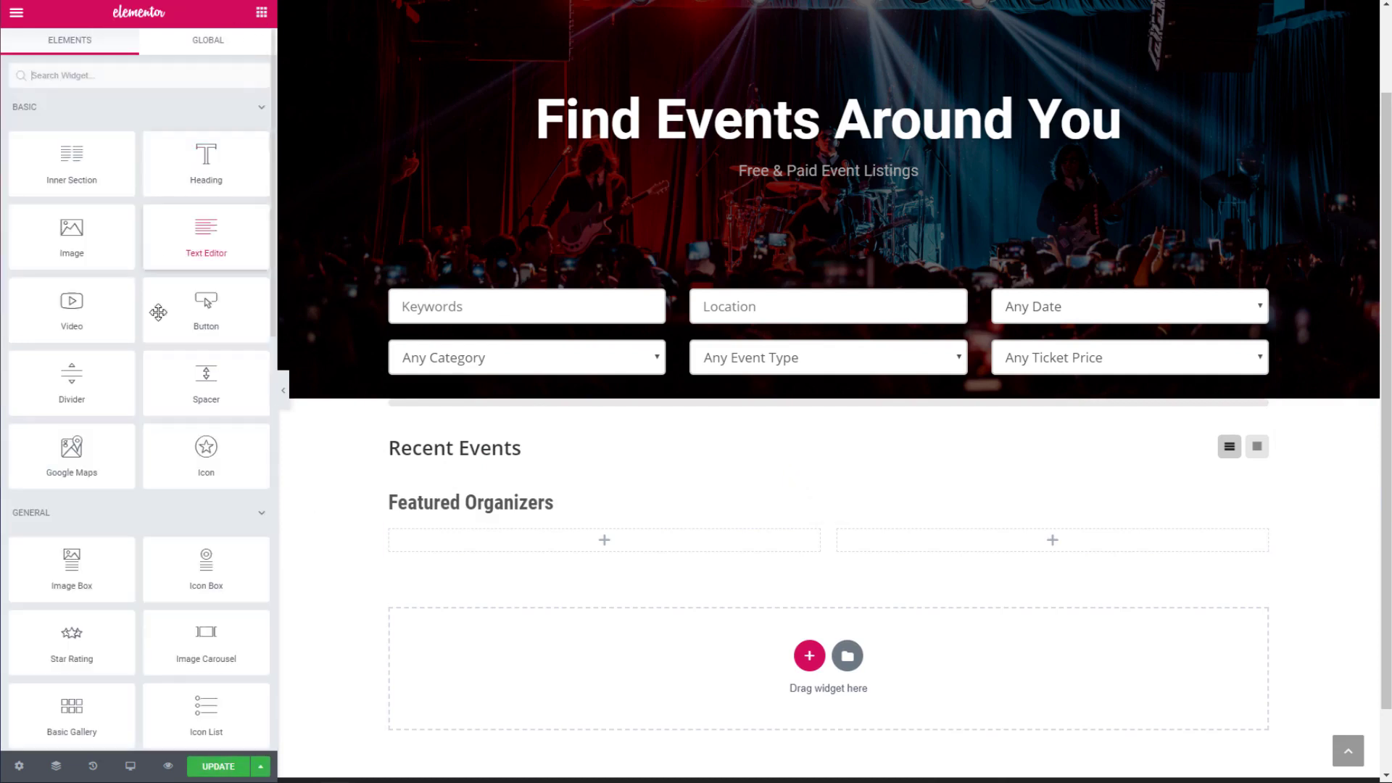
left_click_drag(218, 635, 491, 541)
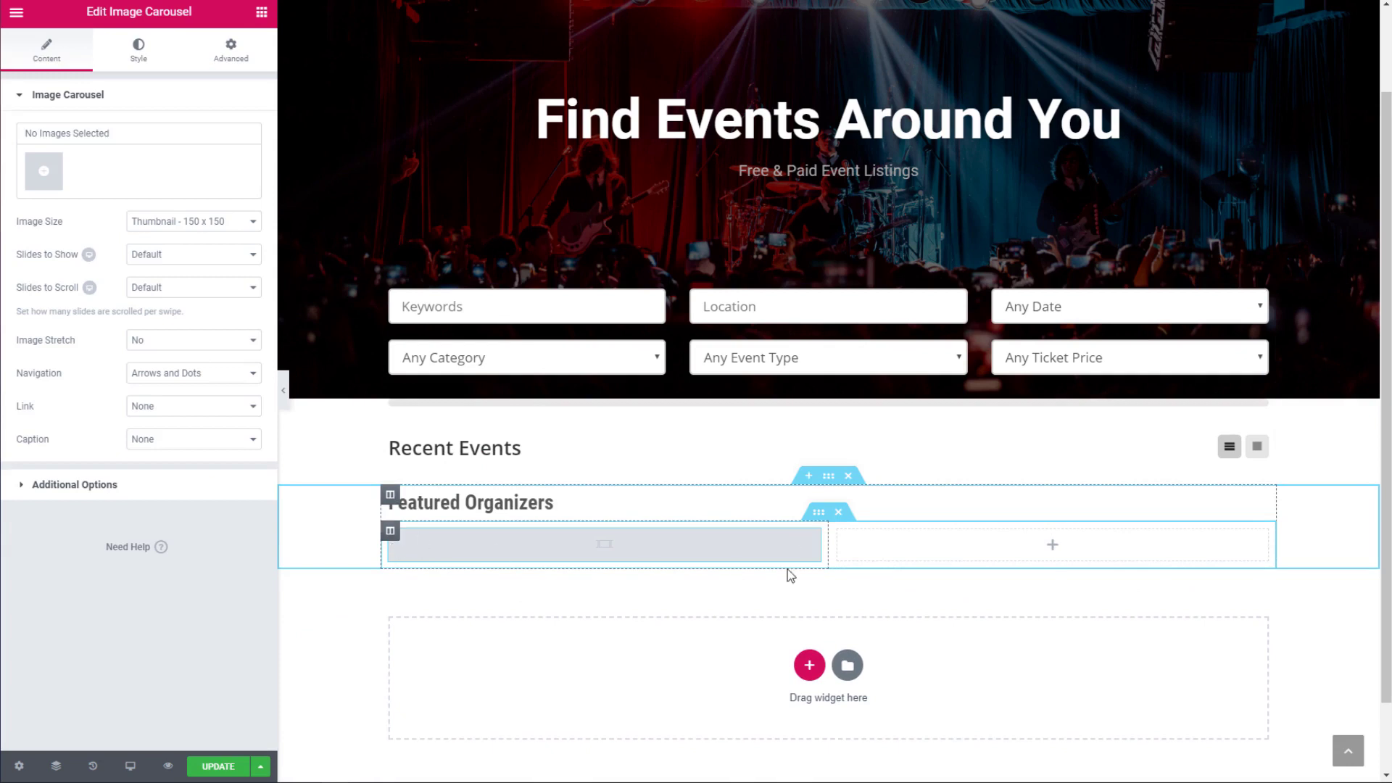
Step: Delete the empty second column beside the carousel and fill the carousel with a new gallery of six uploaded organizer logos
right_click(834, 540)
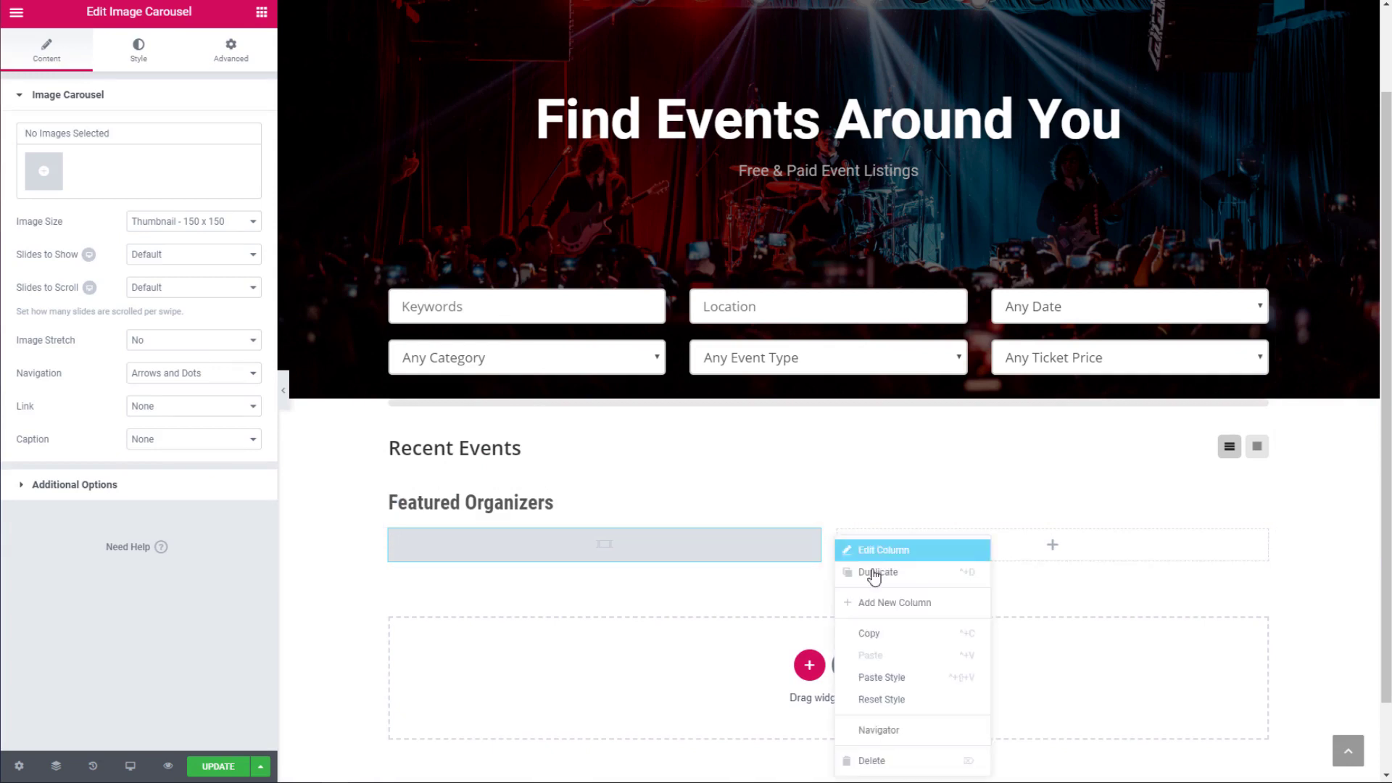
left_click(941, 759)
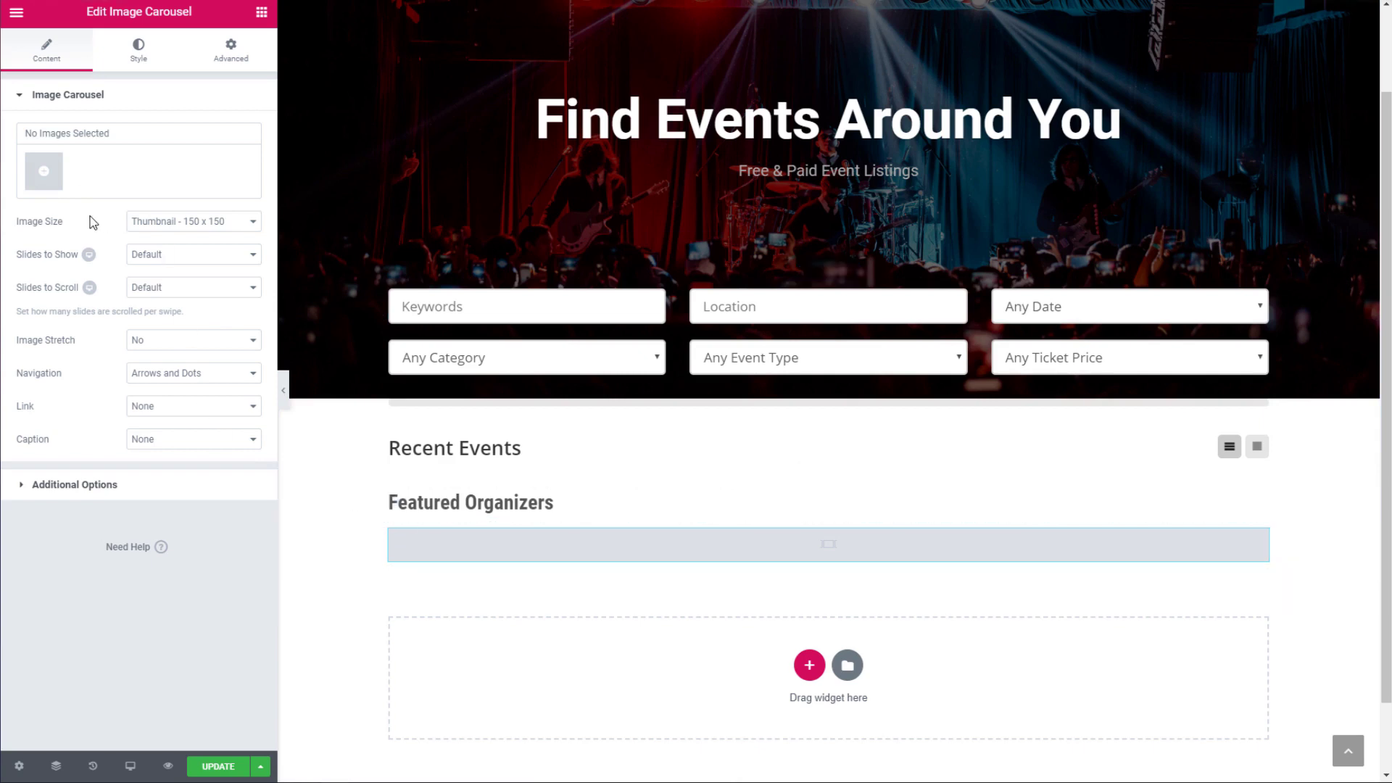
left_click(57, 172)
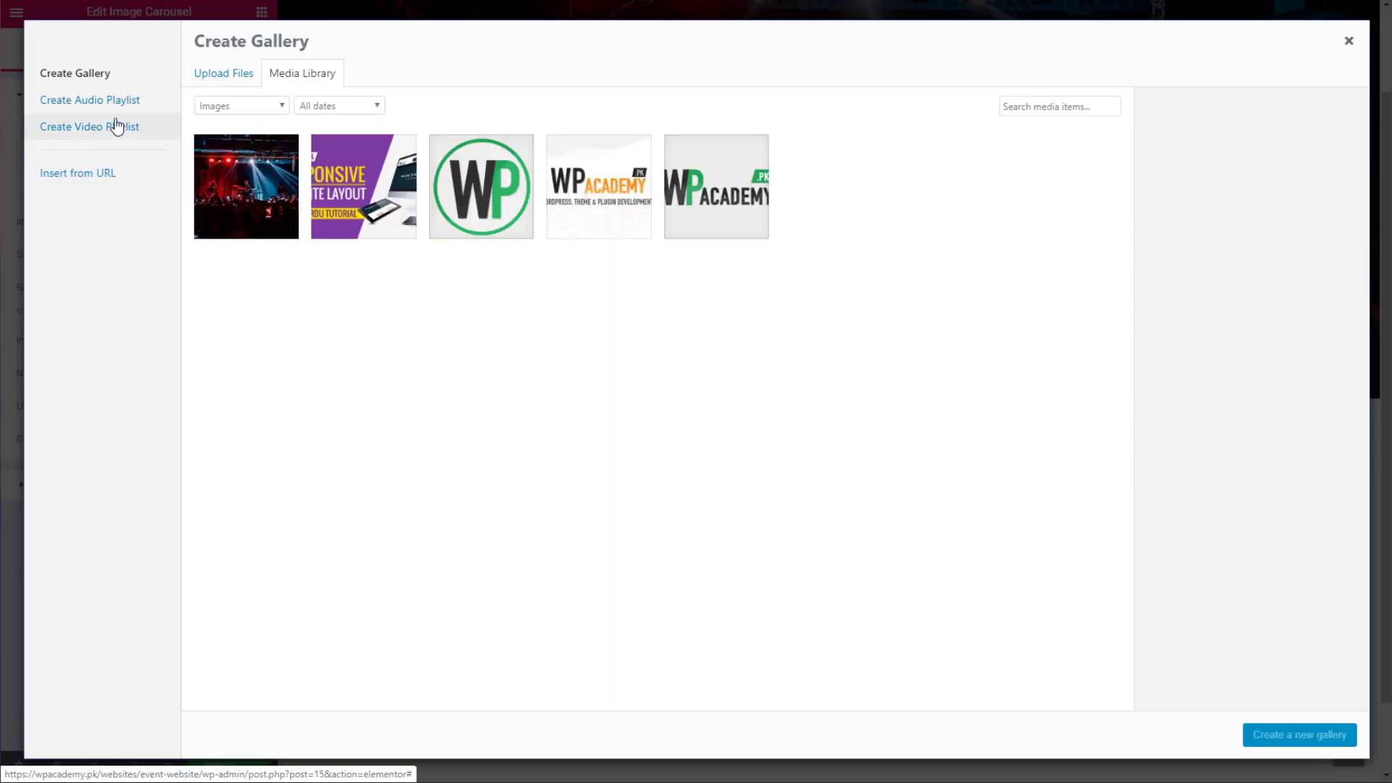
left_click(204, 82)
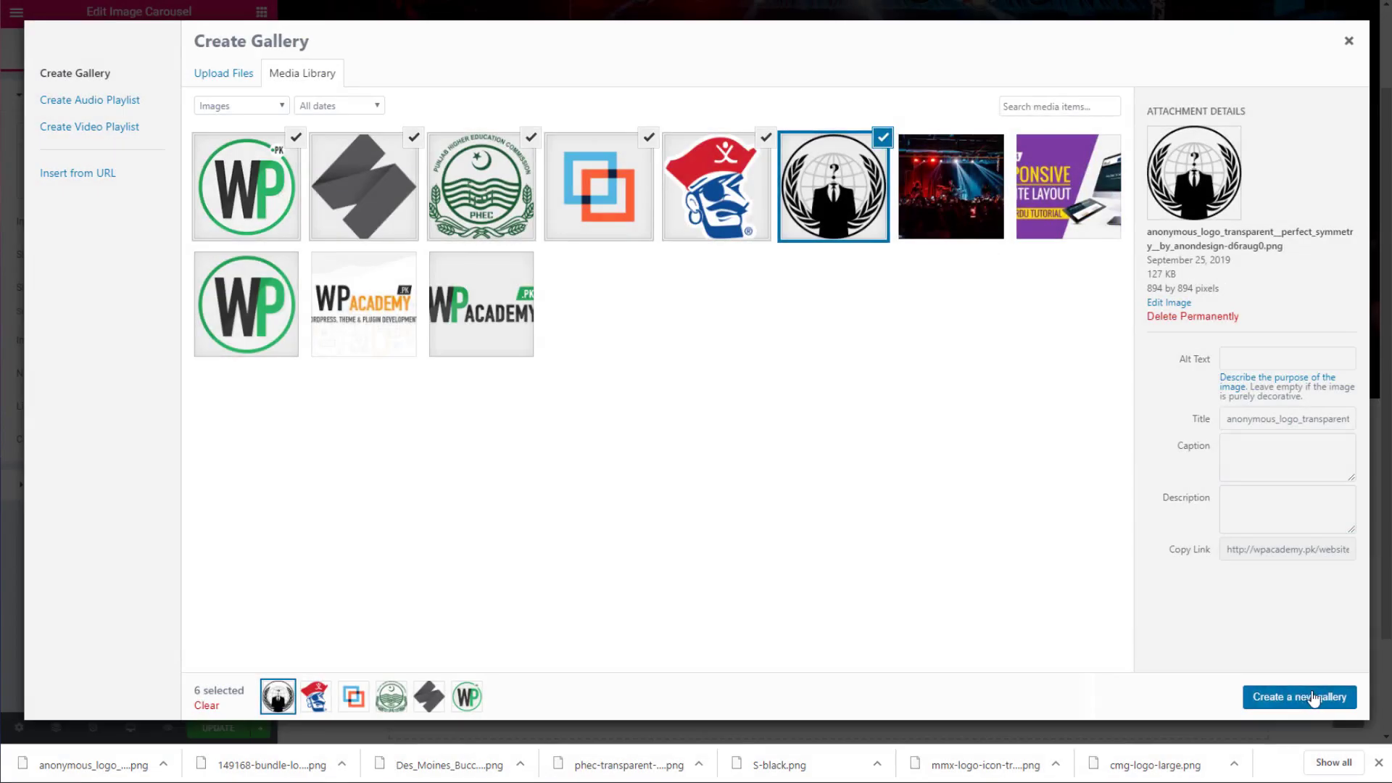
left_click(1315, 698)
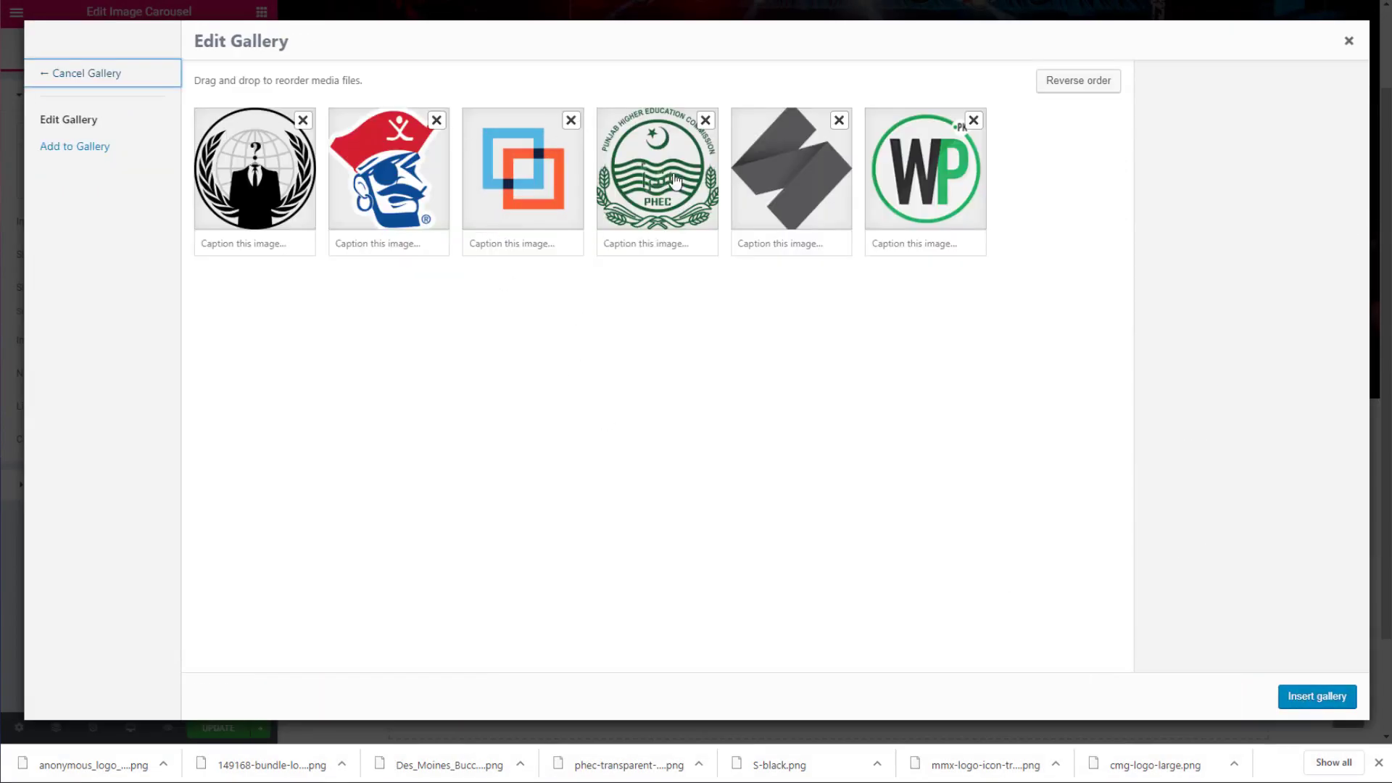
left_click(1307, 698)
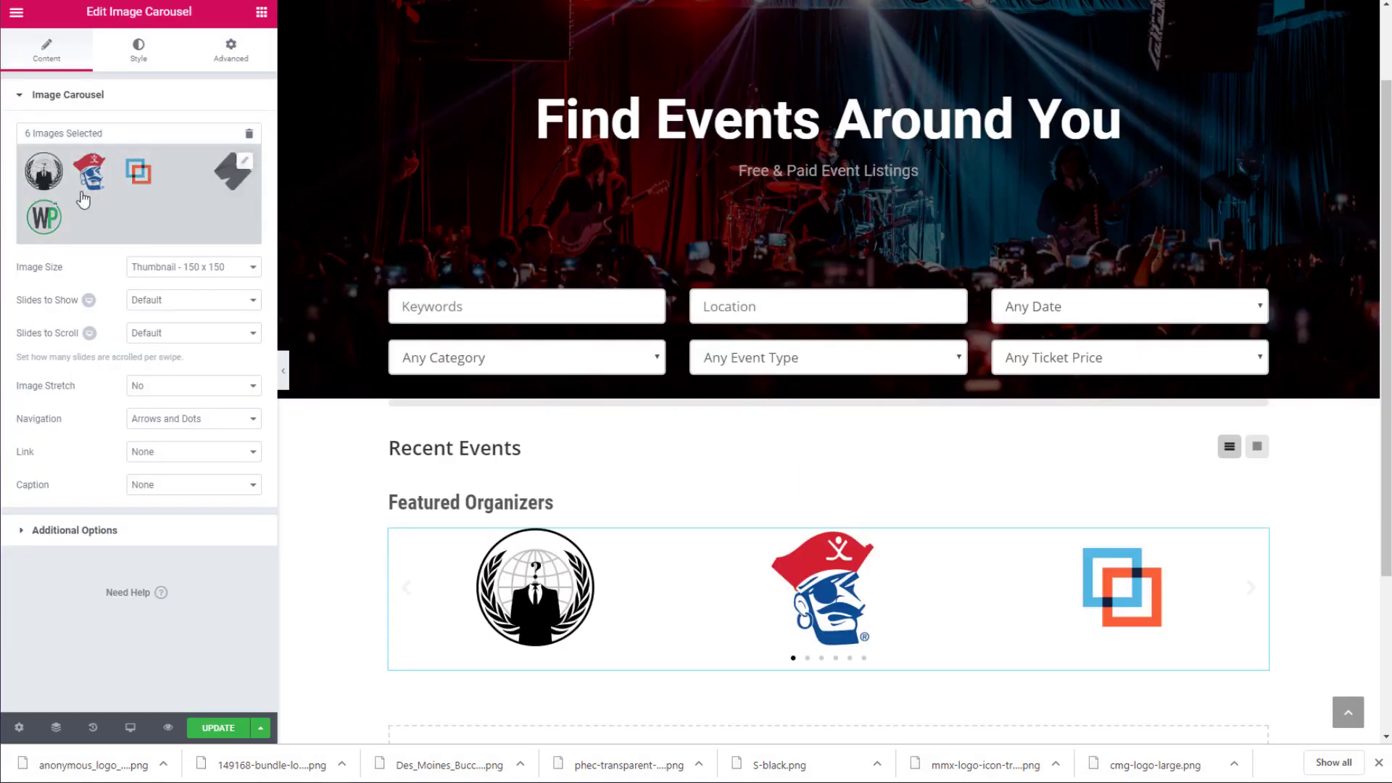
Step: Reorder the carousel gallery so the PHEC, grey folded-shape and WP logos come first, and insert it
left_click(245, 161)
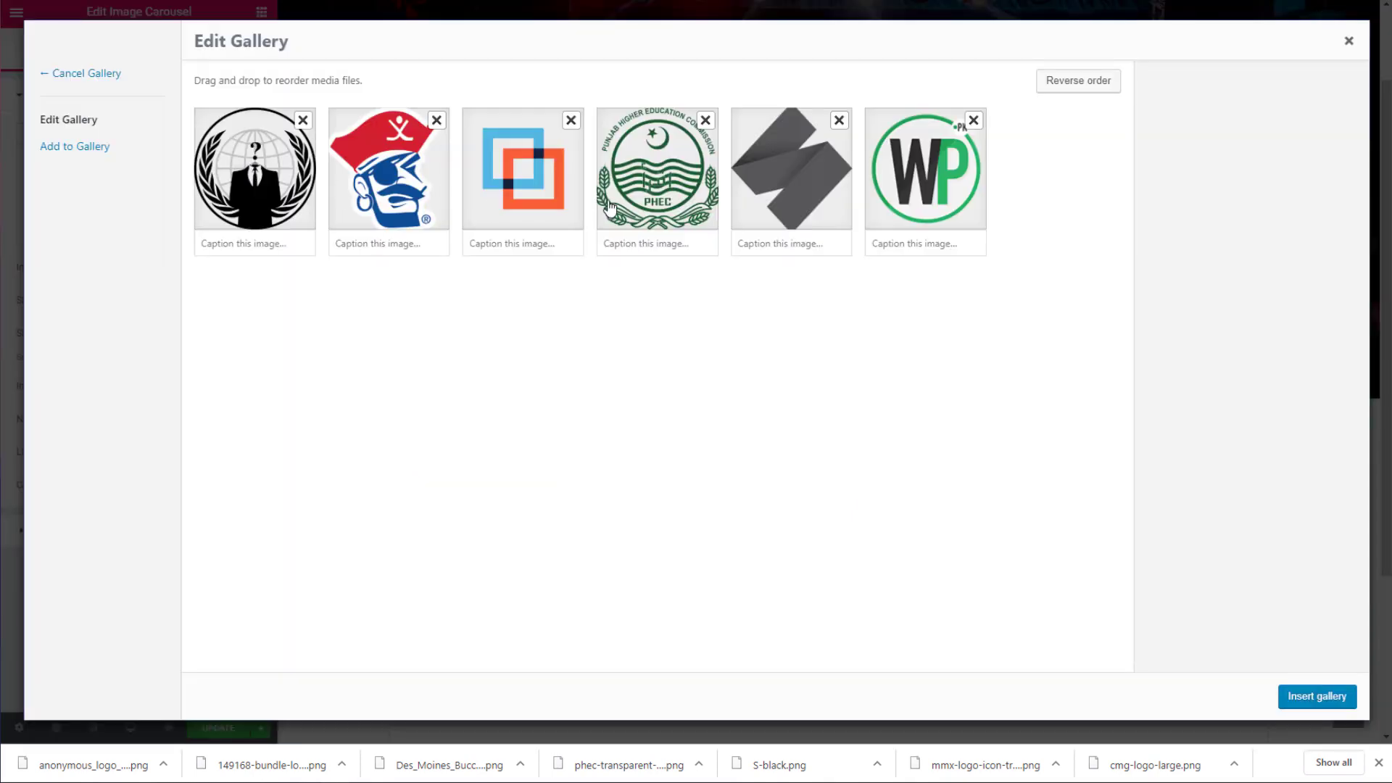
left_click_drag(621, 194, 240, 181)
left_click_drag(768, 196, 396, 185)
left_click_drag(921, 178, 507, 174)
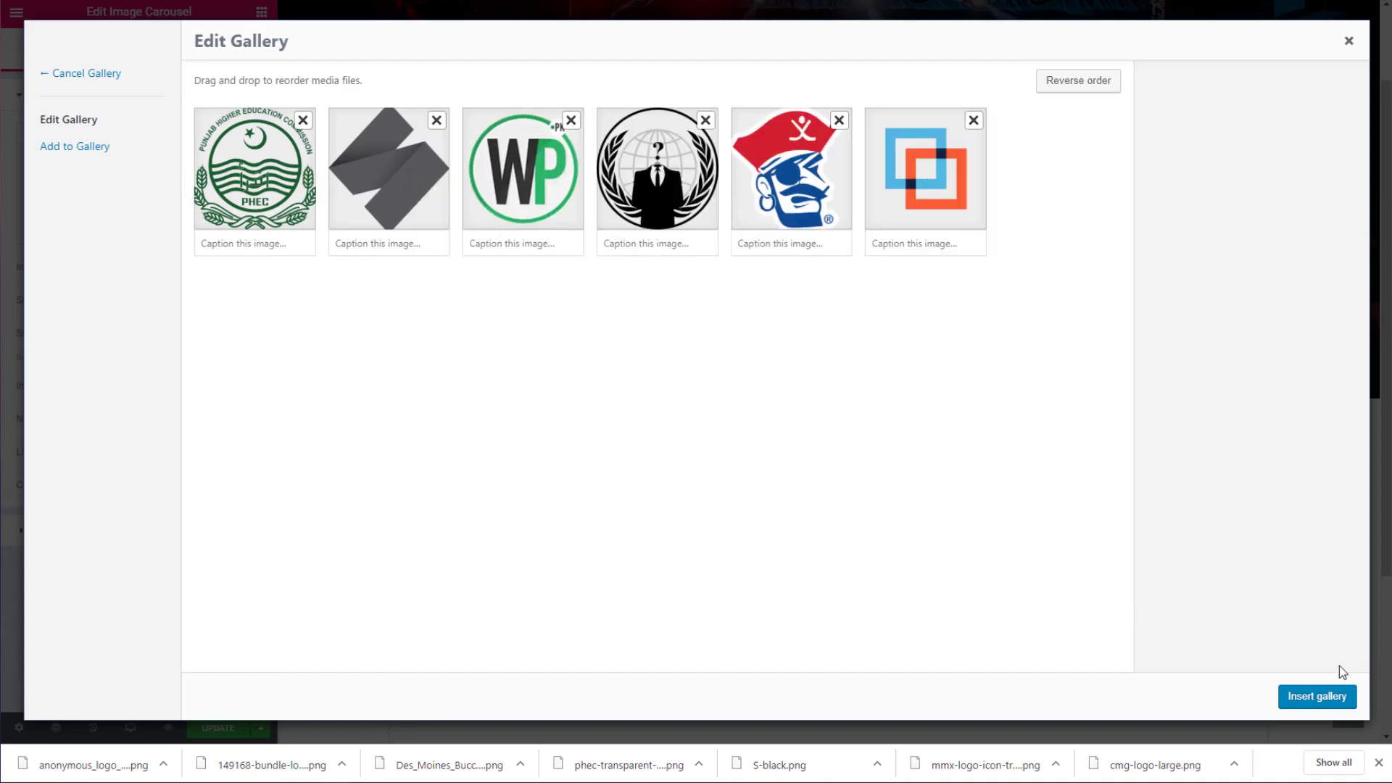
left_click(1347, 701)
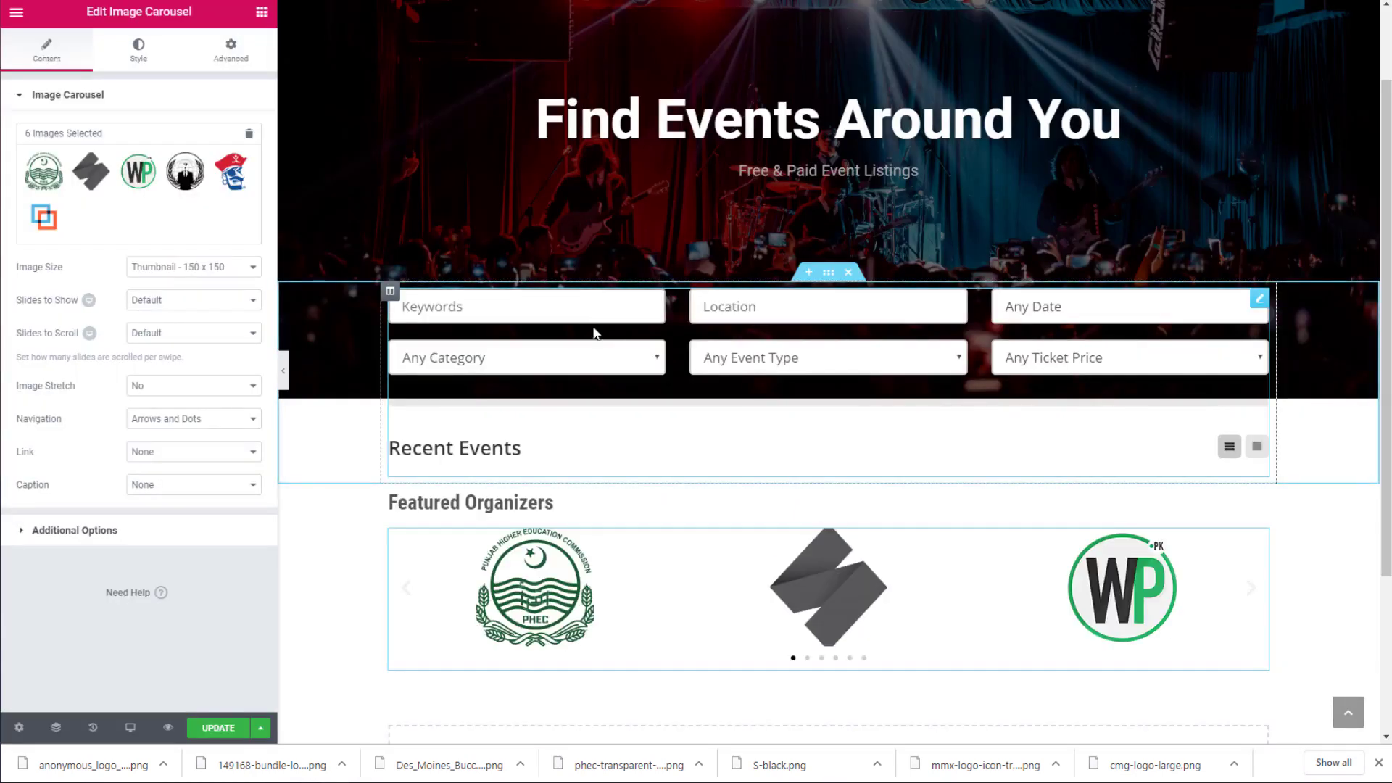
Step: Set the carousel to show 5 slides and scroll 1 at a time, update the page, and check the result on the live homepage
left_click(210, 303)
left_click(200, 366)
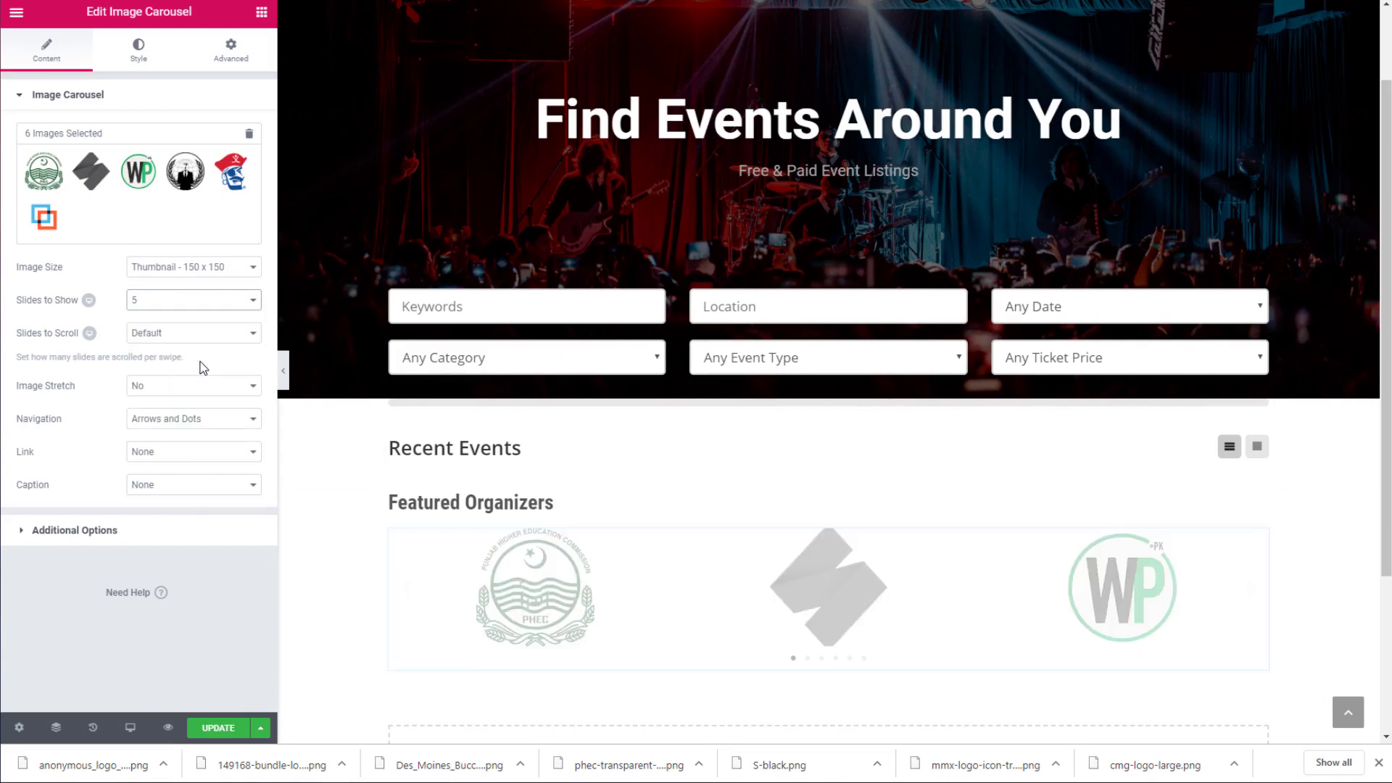
left_click(198, 303)
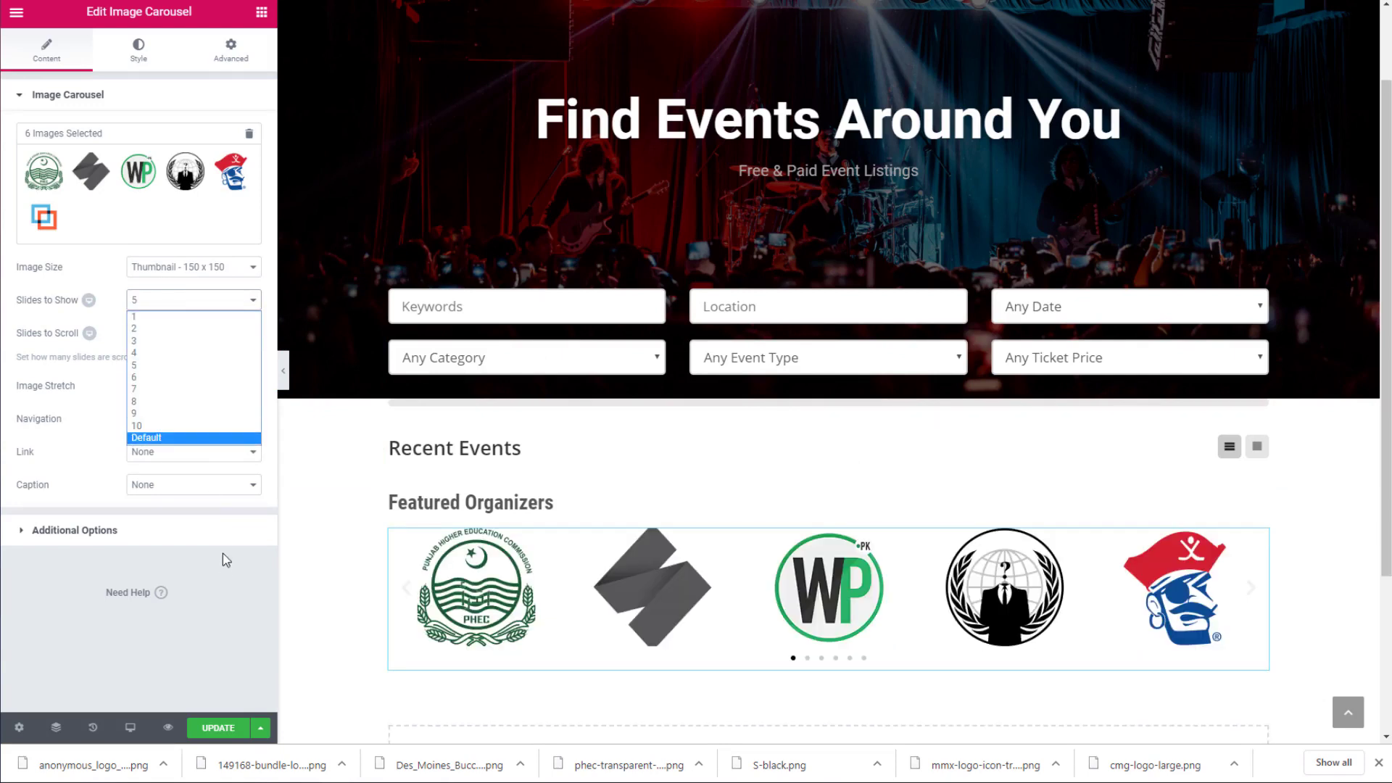
left_click(225, 529)
left_click(229, 330)
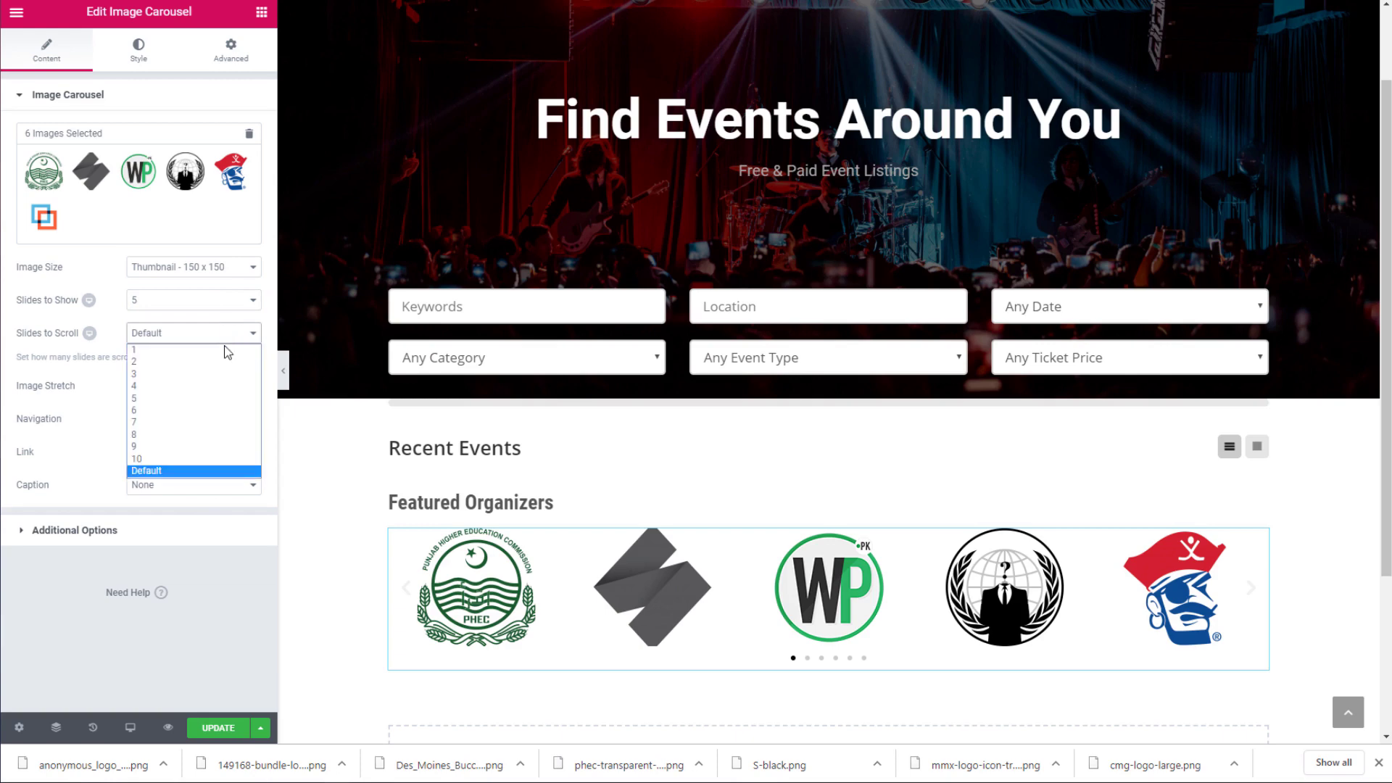
left_click(222, 349)
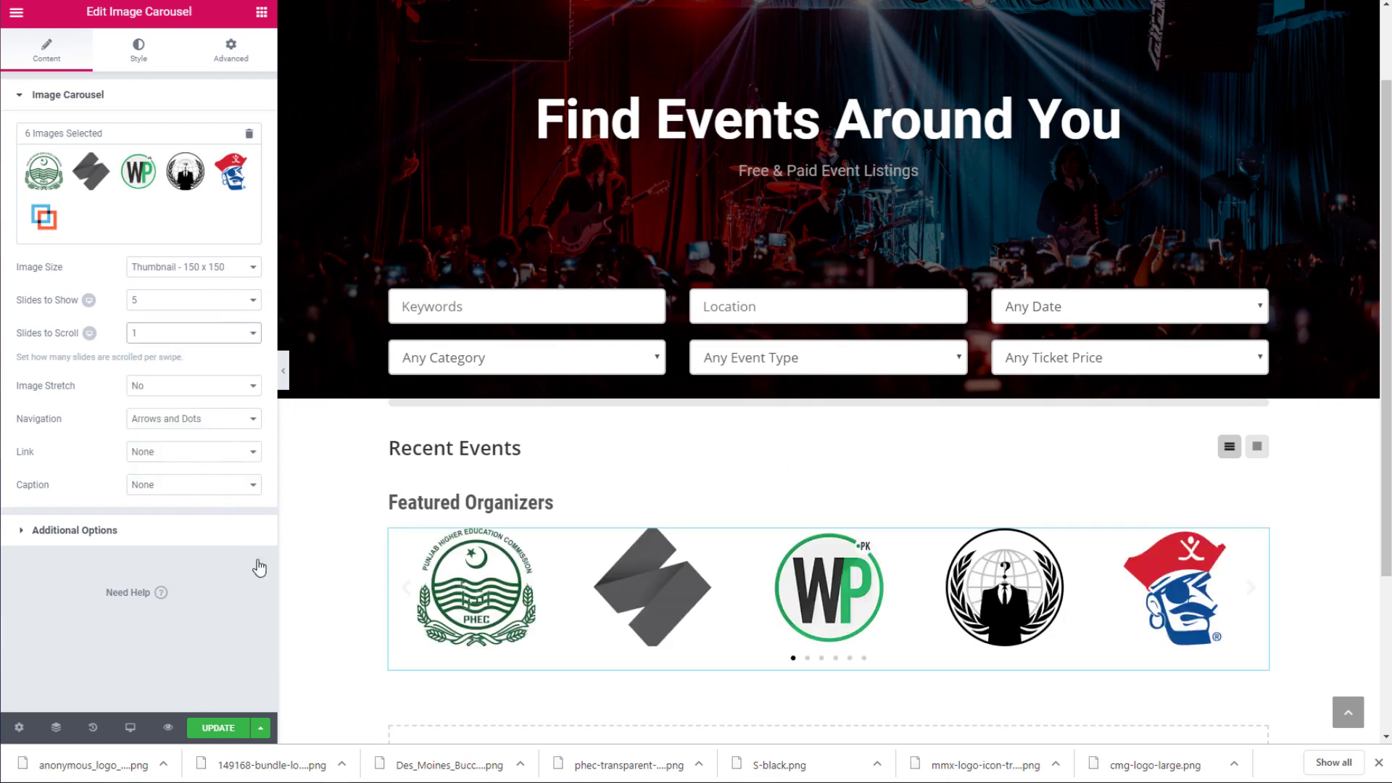
left_click(229, 728)
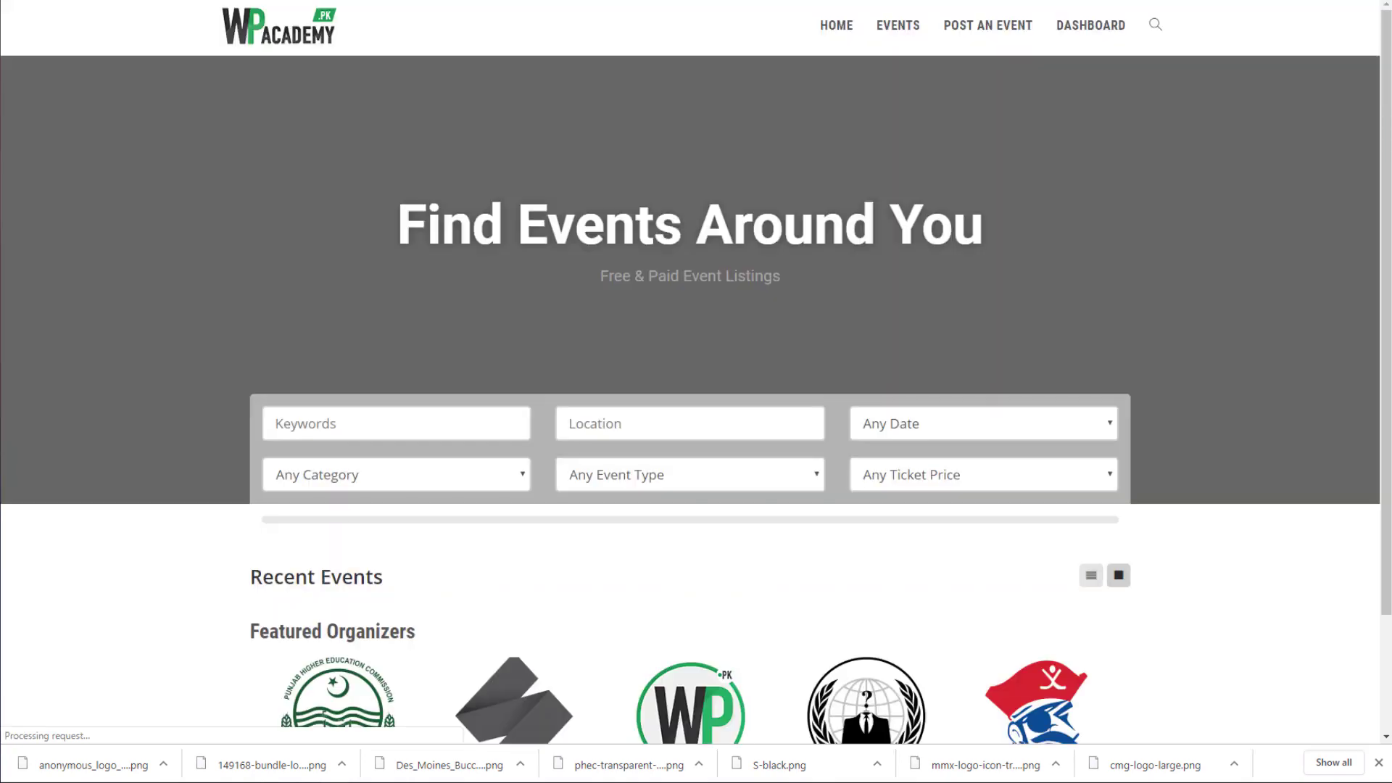
scroll(675, 65, "down", 2)
scroll(737, 174, "down", 5)
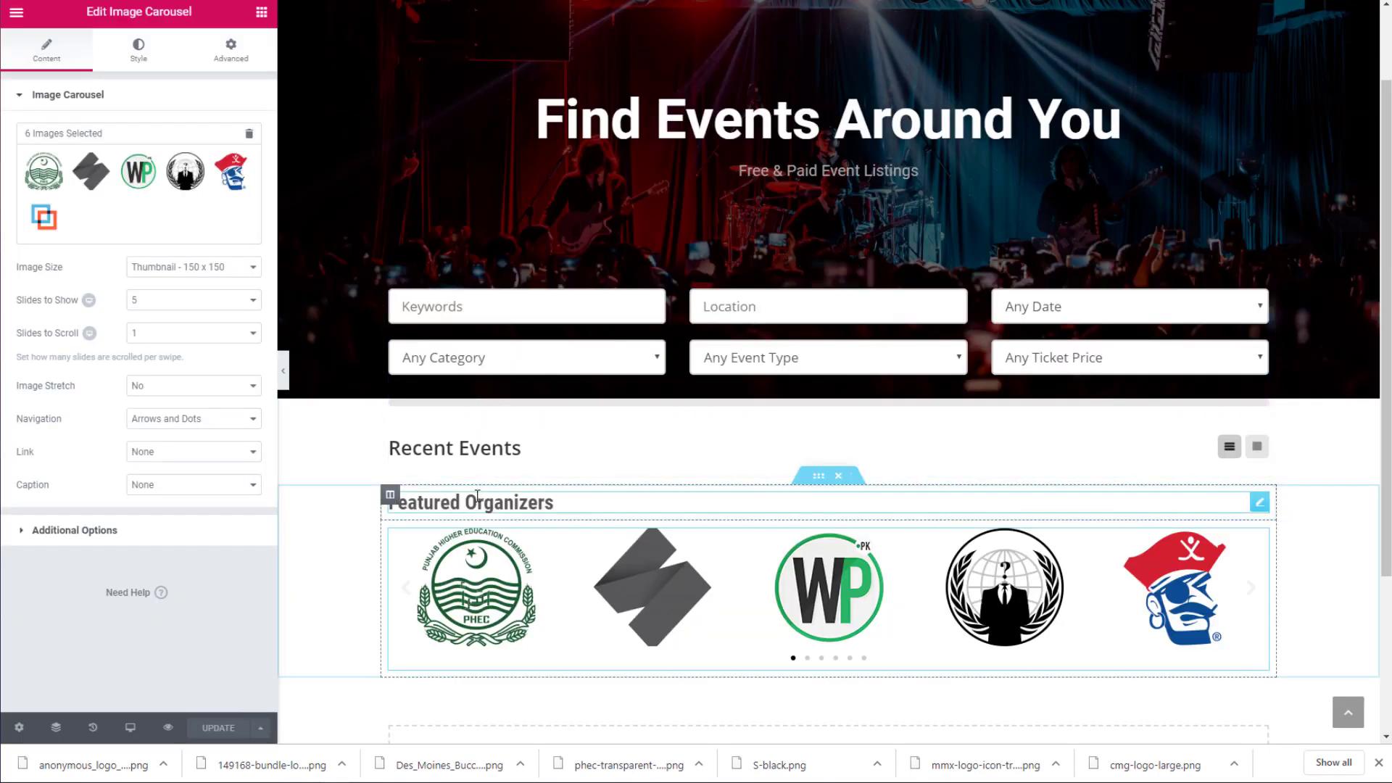
Step: Set the Featured Organizers heading's font weight to 500
left_click(508, 501)
left_click(230, 168)
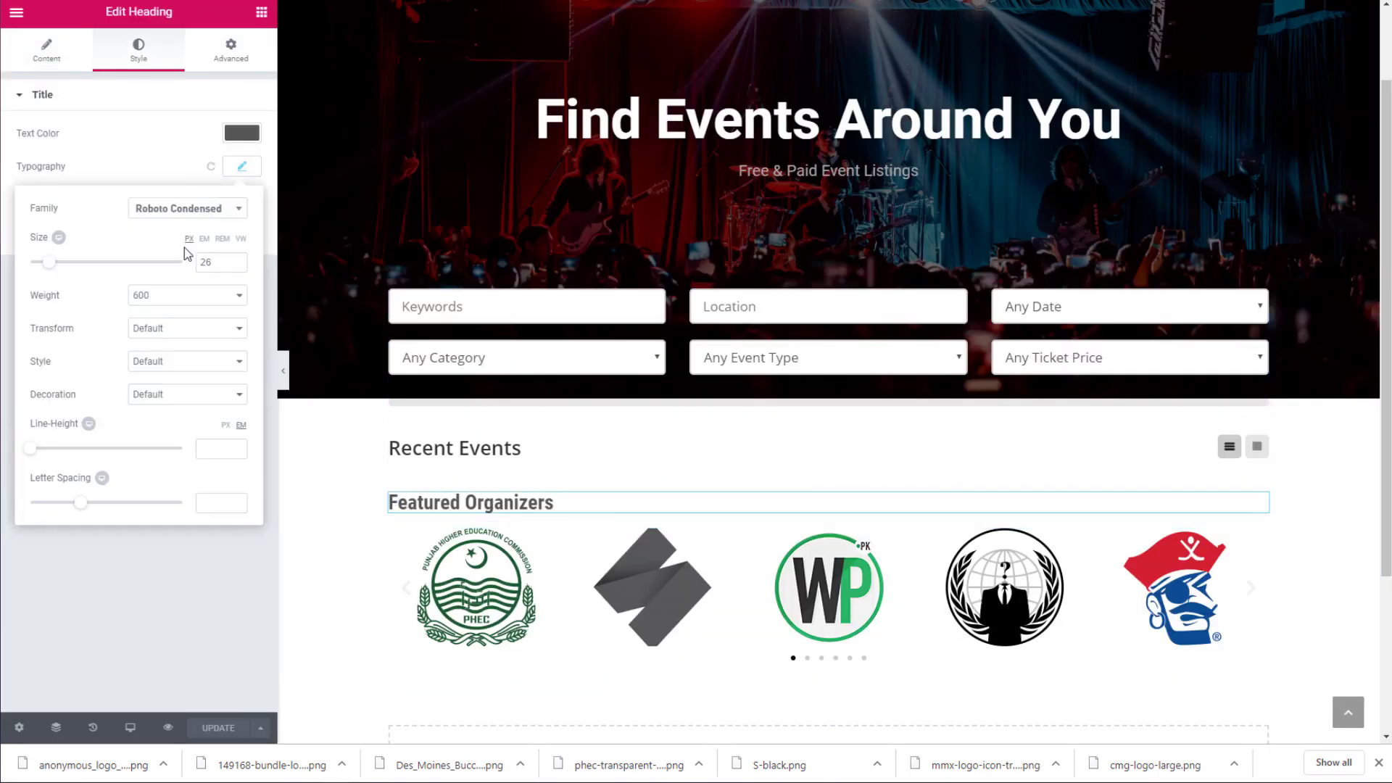
left_click(191, 309)
left_click(187, 360)
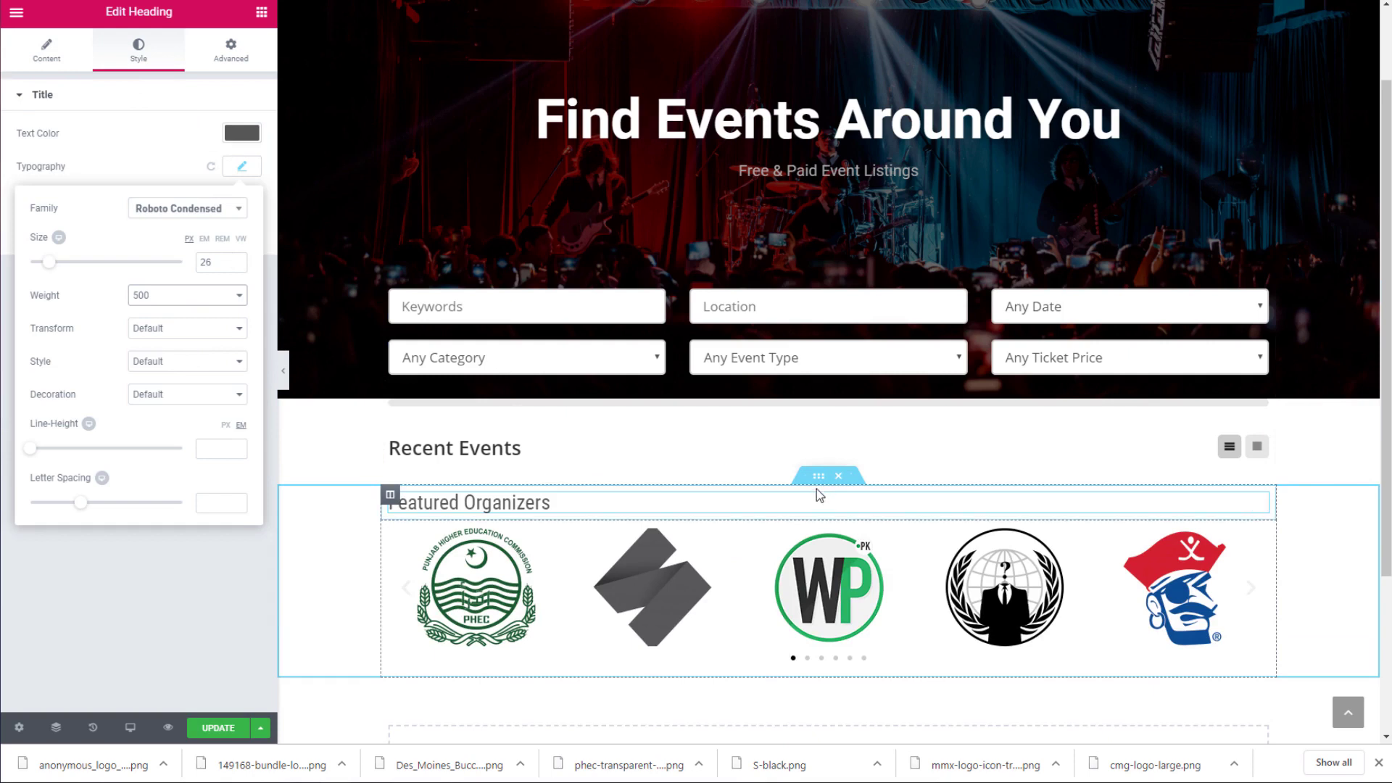
right_click(788, 487)
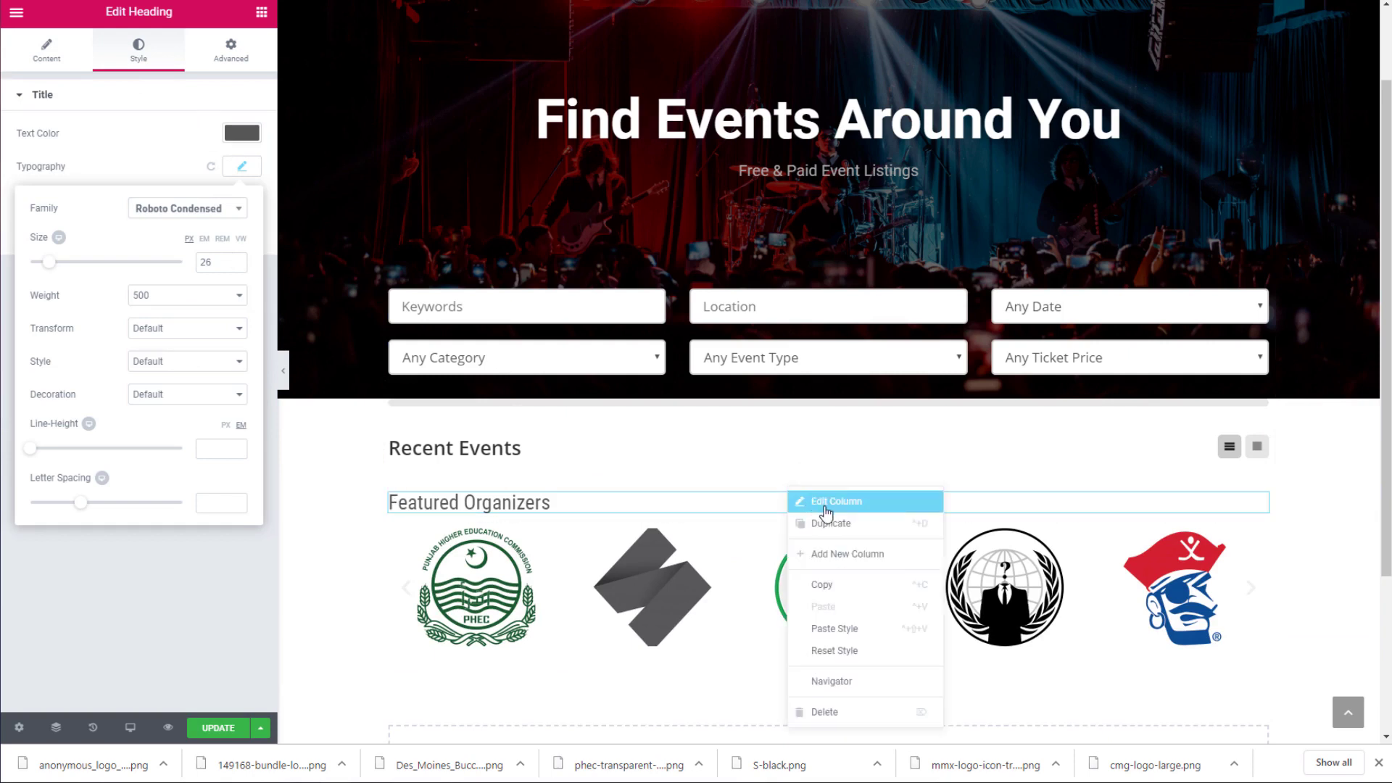
left_click(827, 502)
left_click(571, 503)
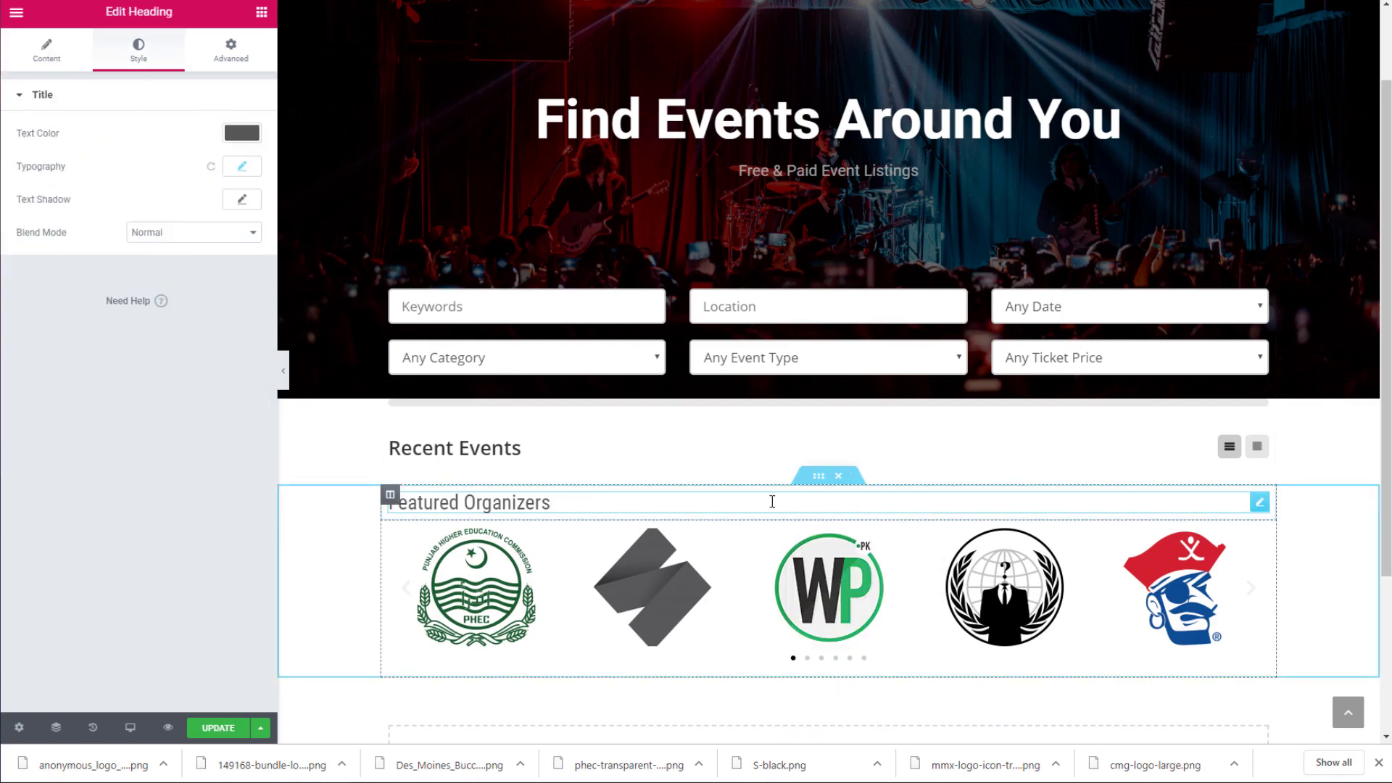
Step: Using the Navigator, select the inner section holding the Featured Organizers heading, unlink its margins and set the bottom margin to 30 px
left_click(57, 727)
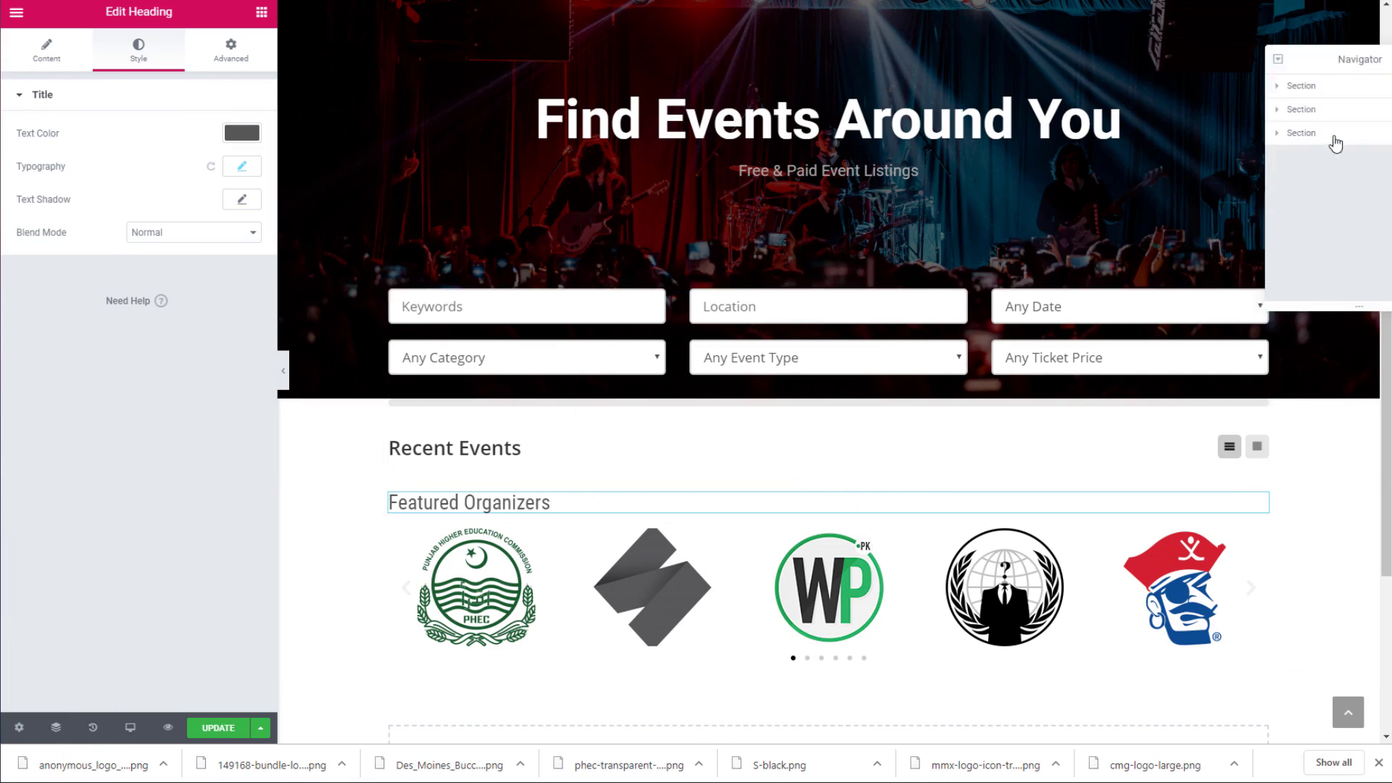
left_click_drag(1319, 65, 1017, 100)
left_click(993, 172)
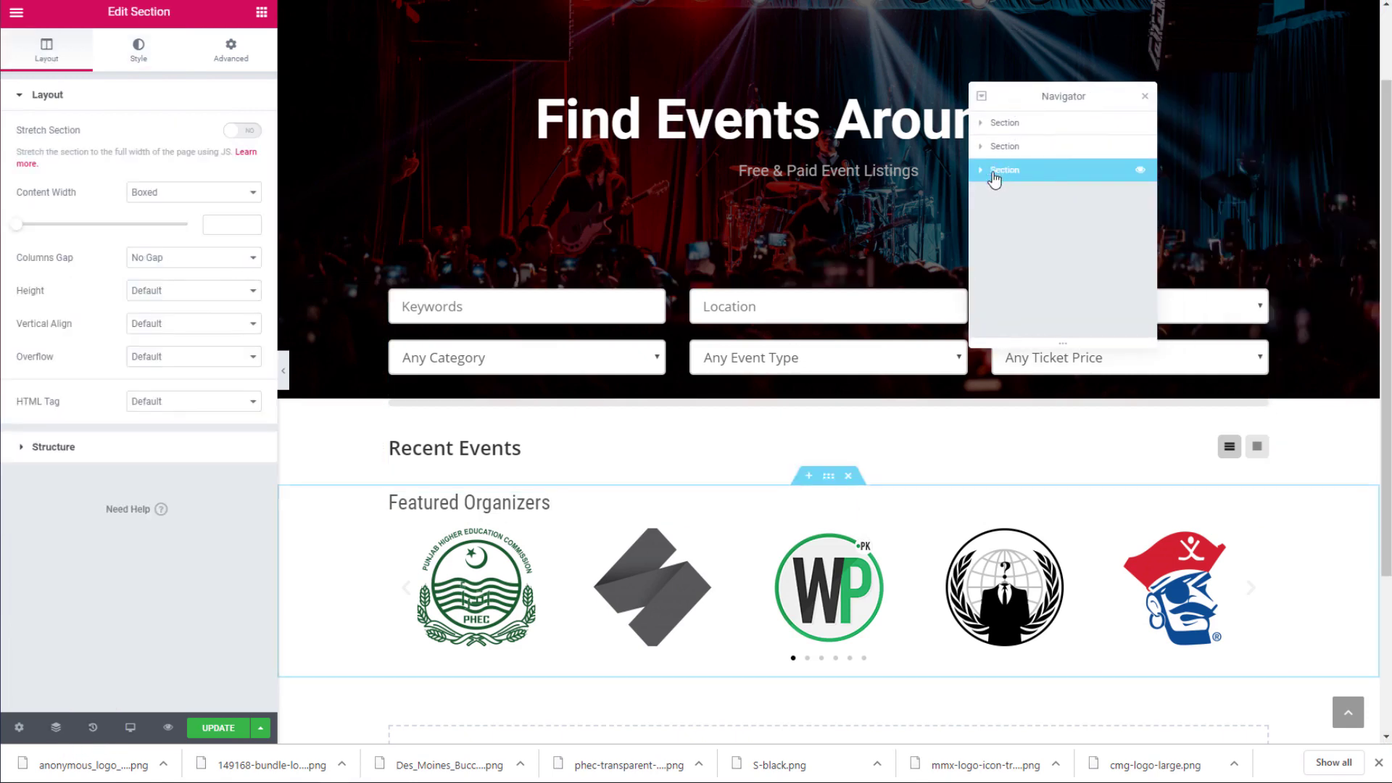
left_click(982, 171)
left_click(1001, 192)
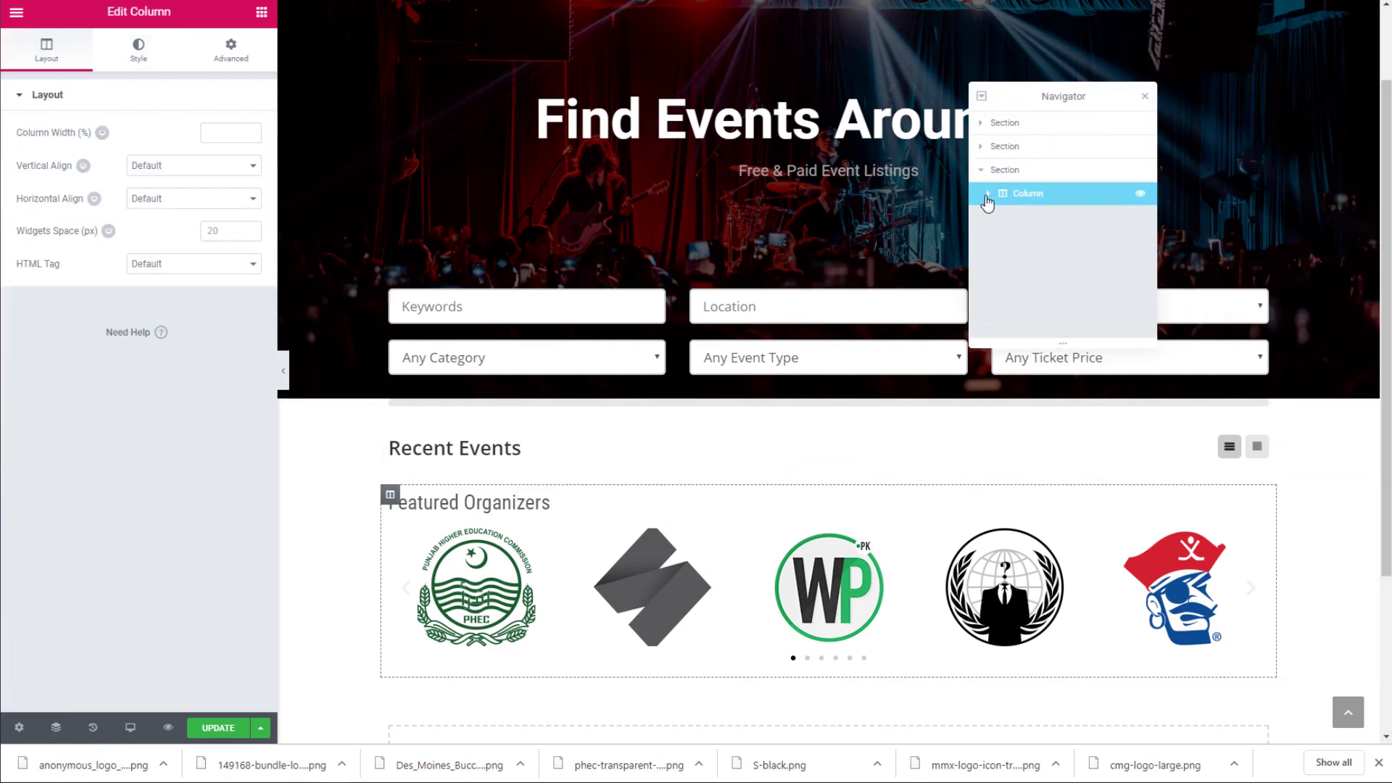
left_click(989, 194)
left_click(1030, 217)
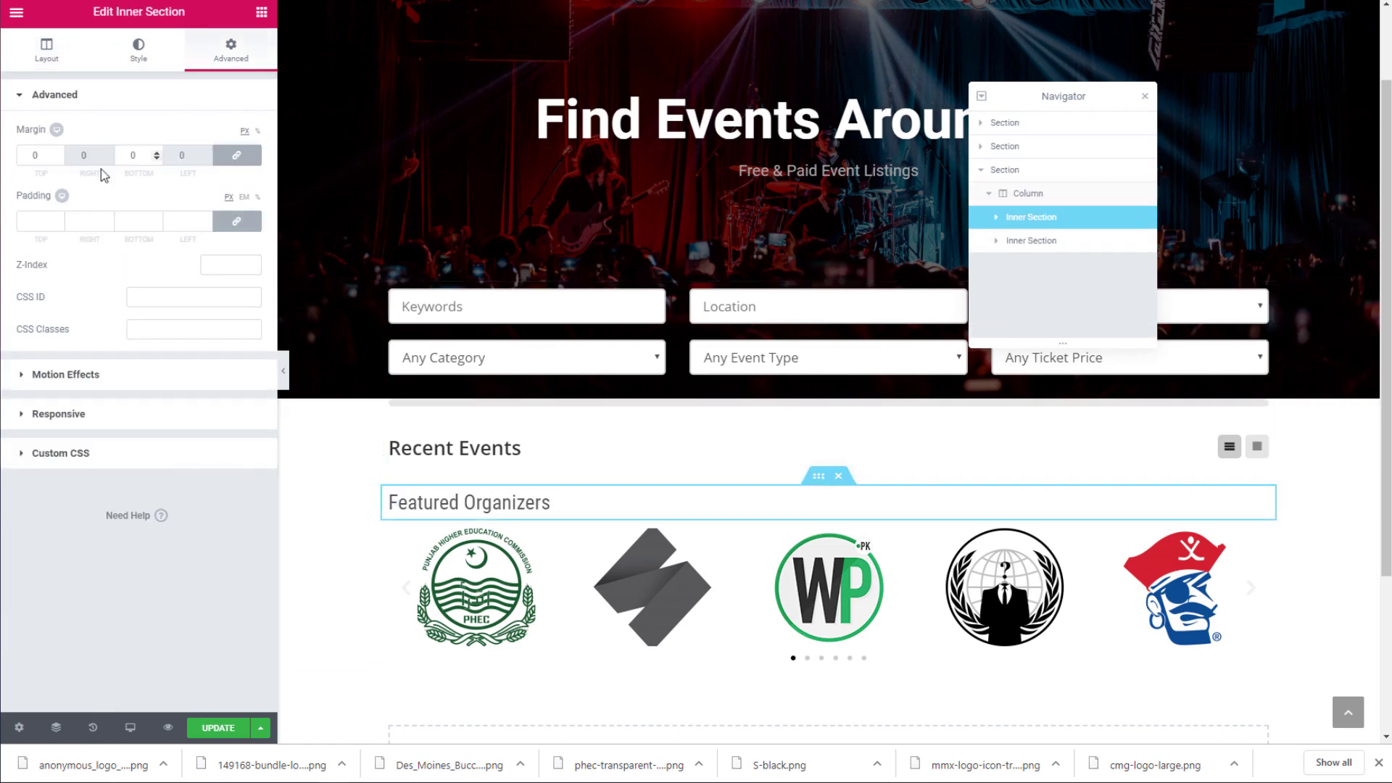
left_click(234, 164)
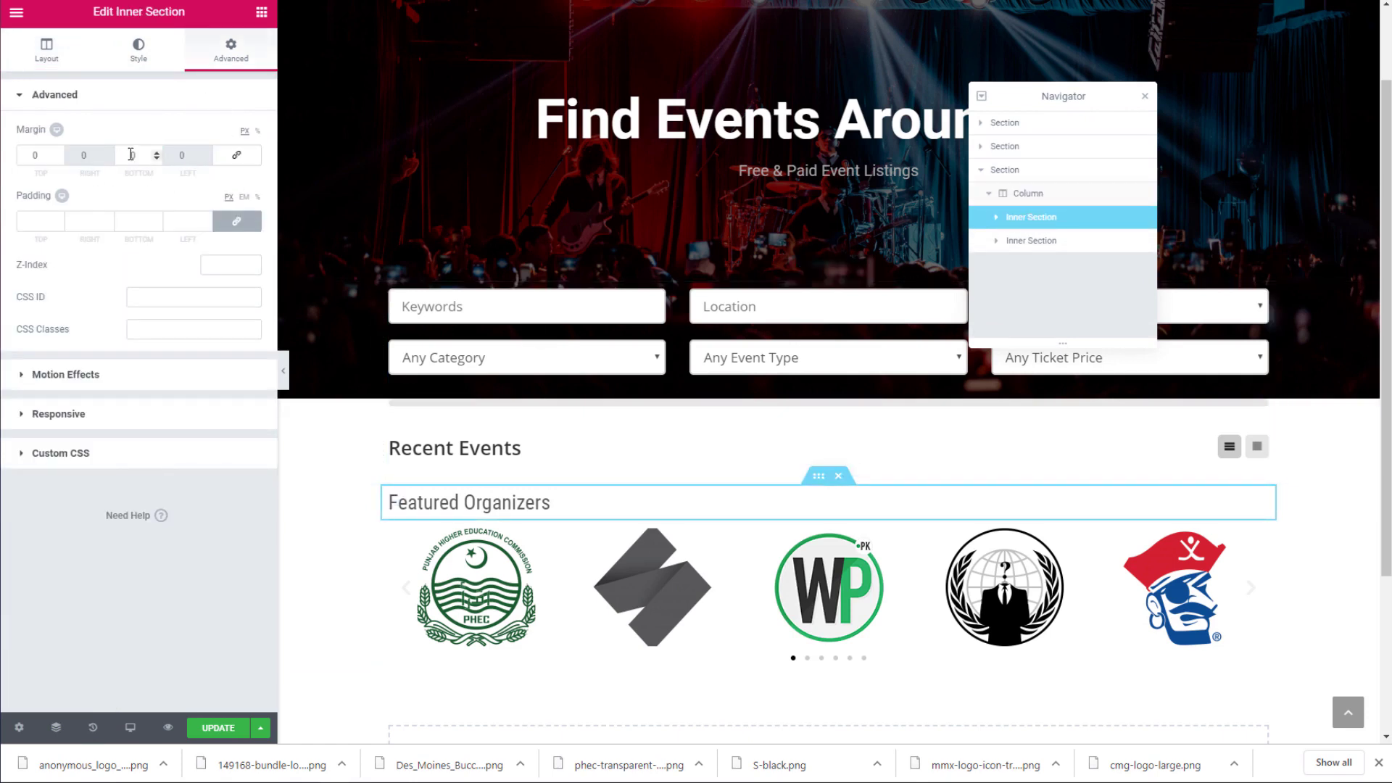
left_click(132, 154)
type("2")
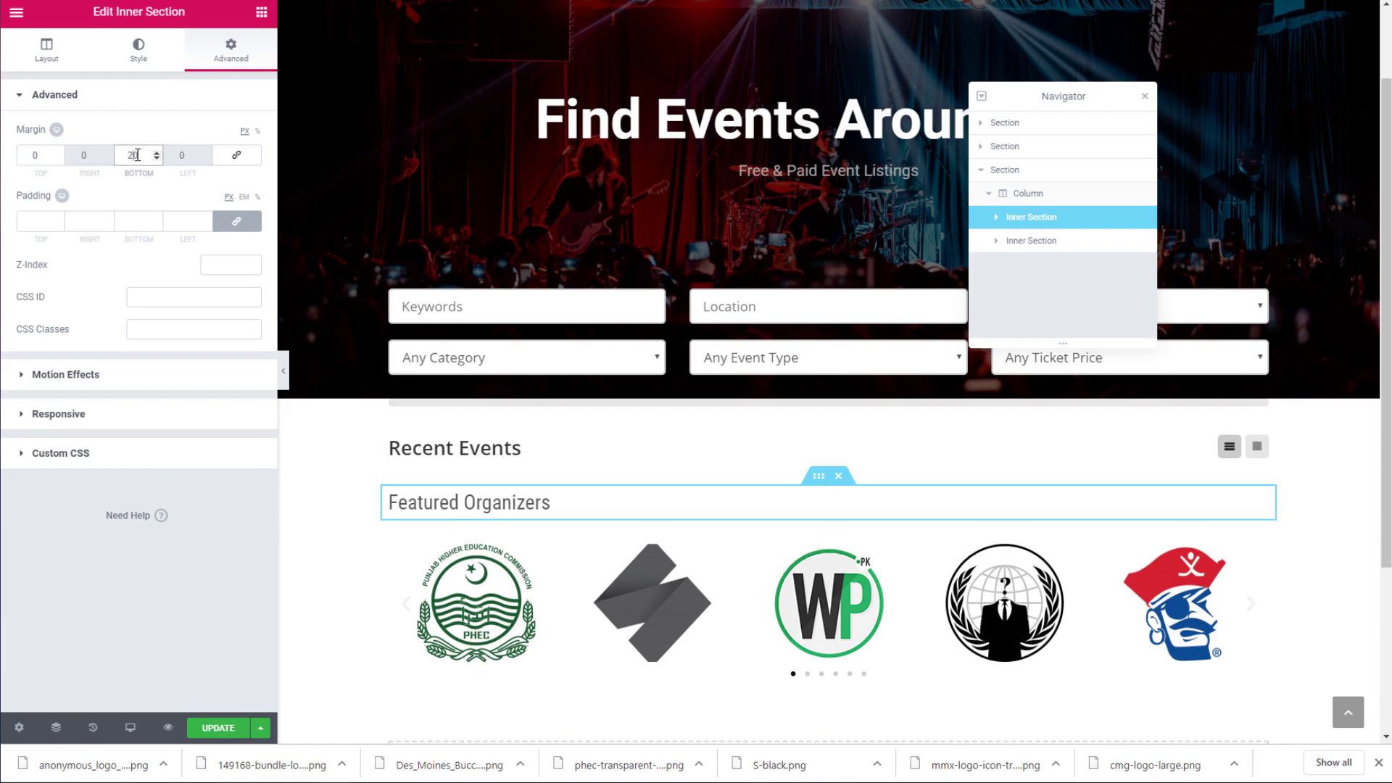
key("BackSpace")
type("3")
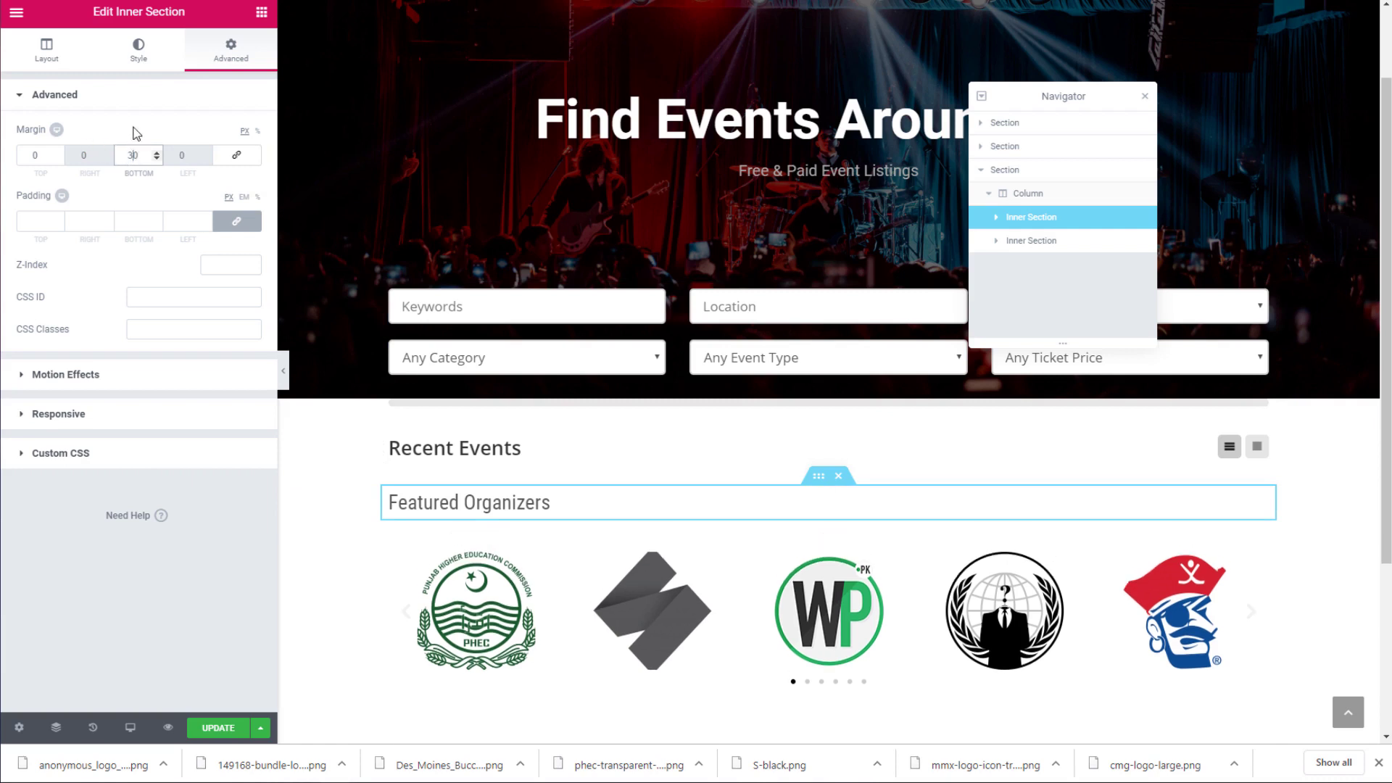
Step: Centre-align the Featured Organizers heading and update the page
left_click(509, 508)
left_click(47, 45)
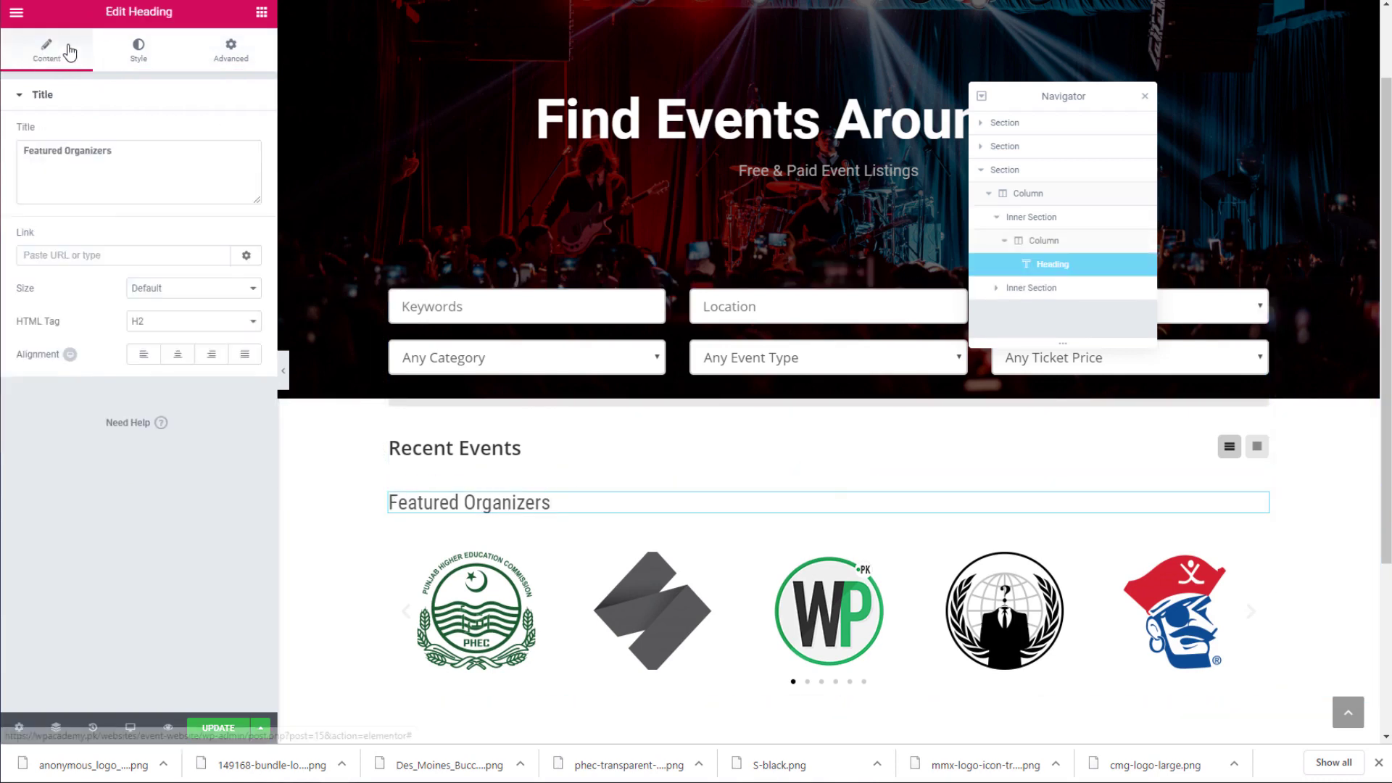
left_click(180, 363)
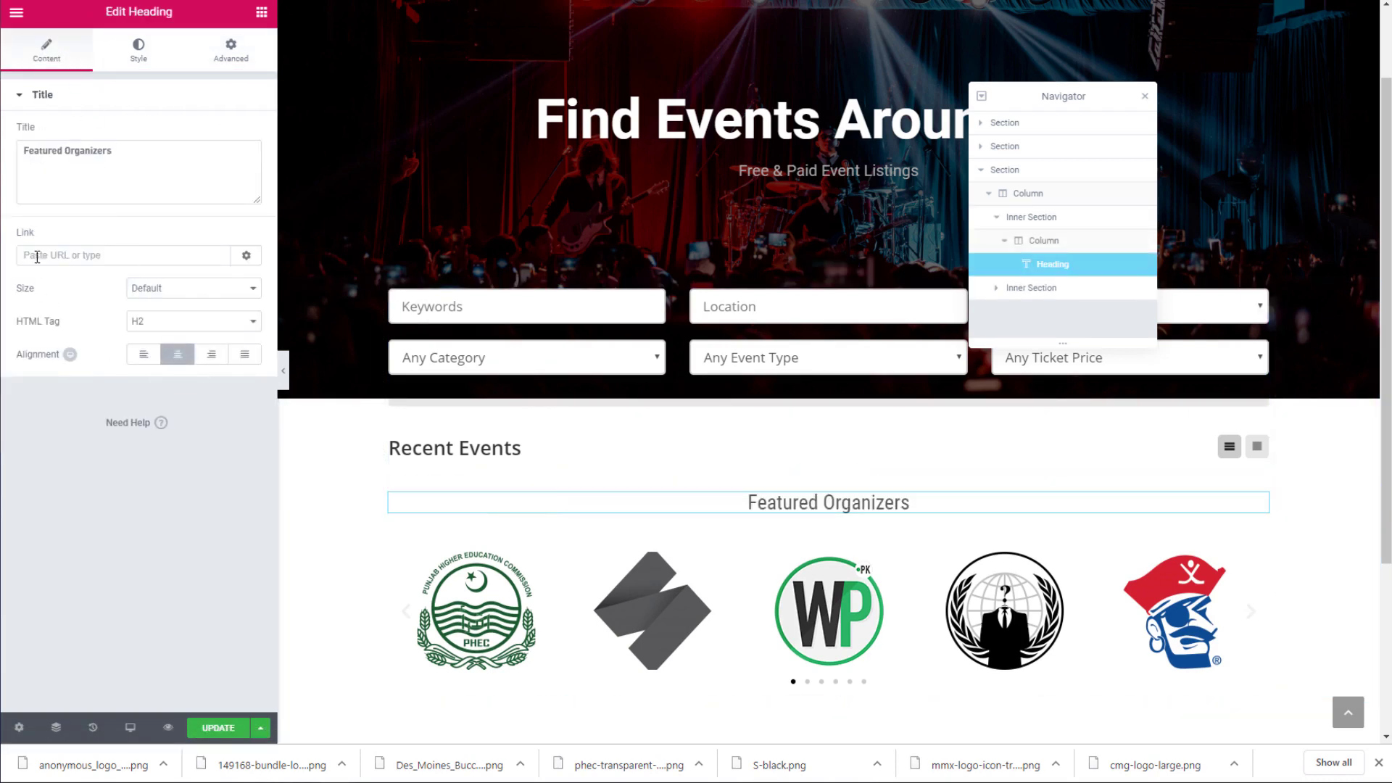
left_click(197, 738)
left_click(1378, 763)
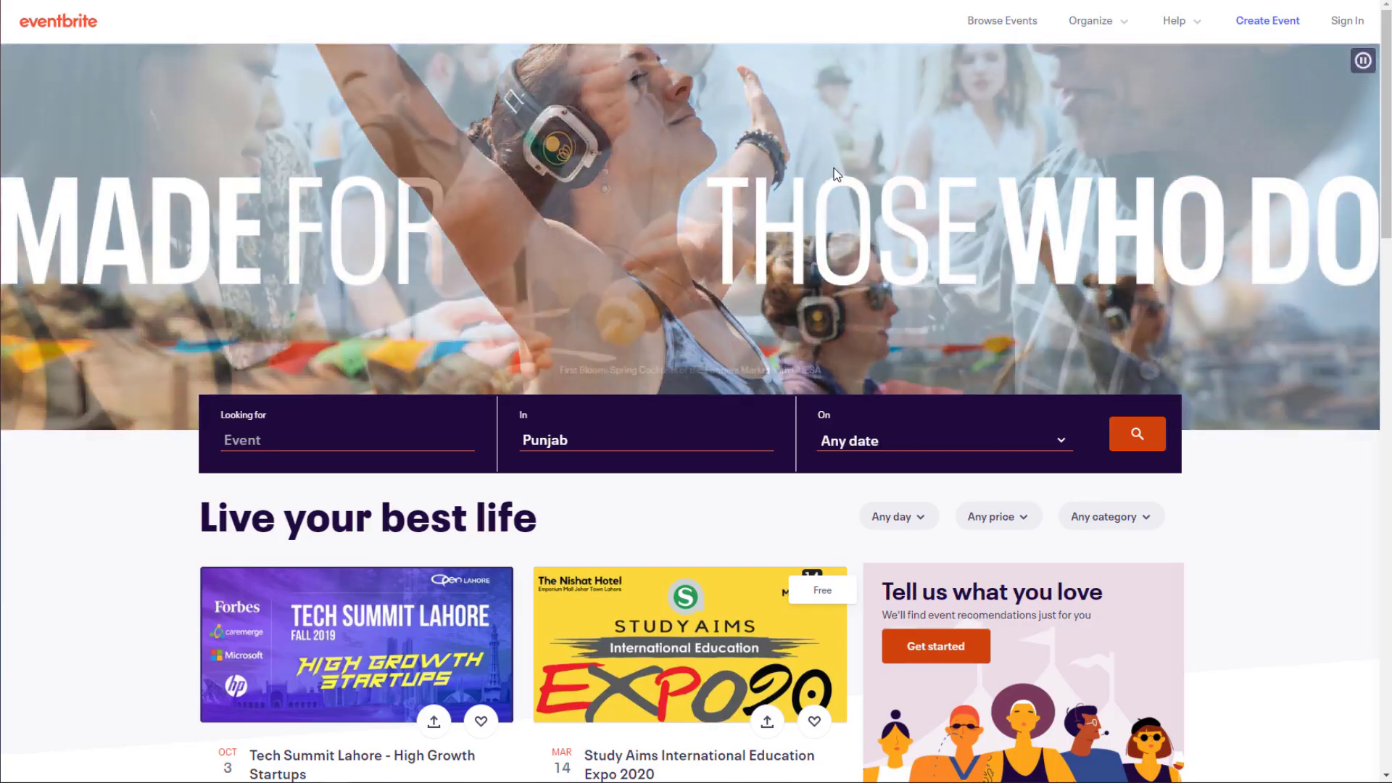
Step: Examine the Eventbrite homepage's event listings, create-event banner and category cards as a layout reference
scroll(845, 167, "down", 10)
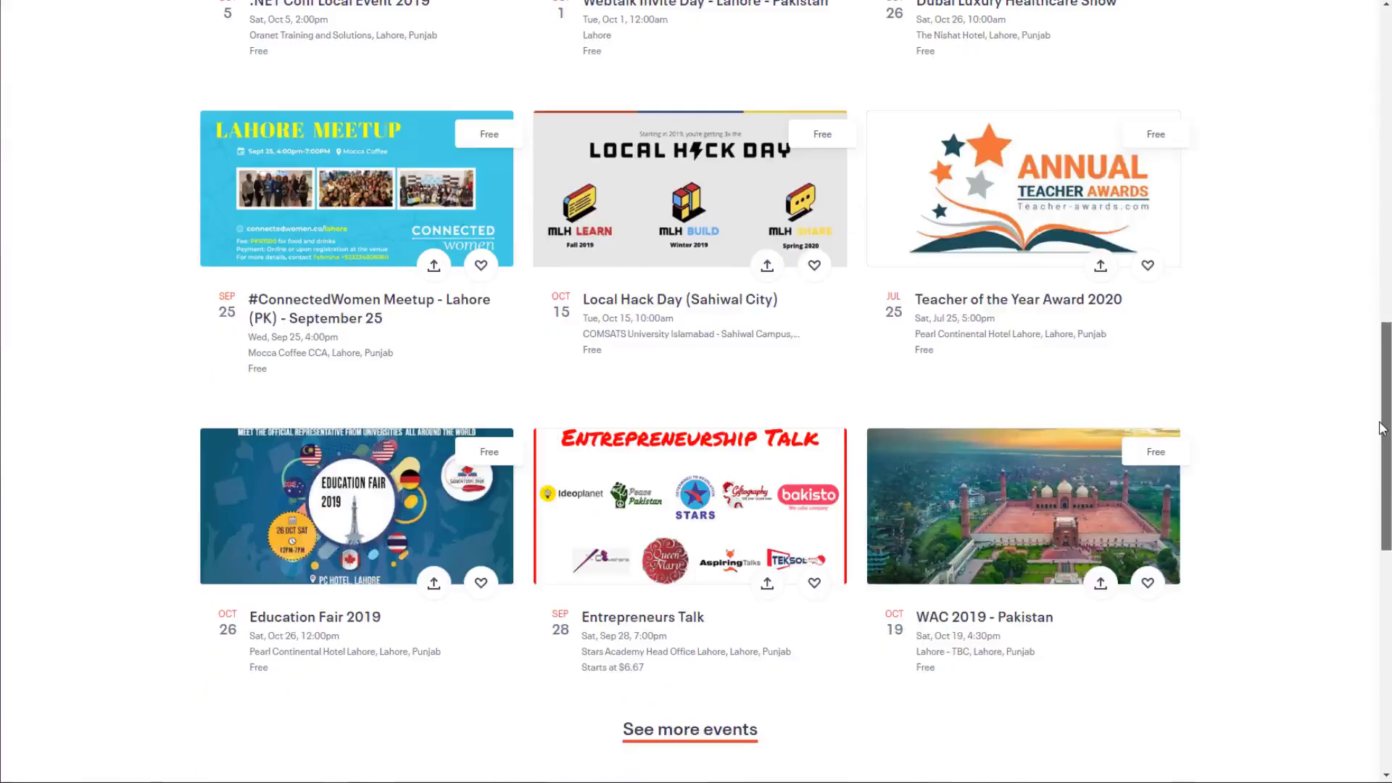
left_click_drag(1387, 373, 1389, 687)
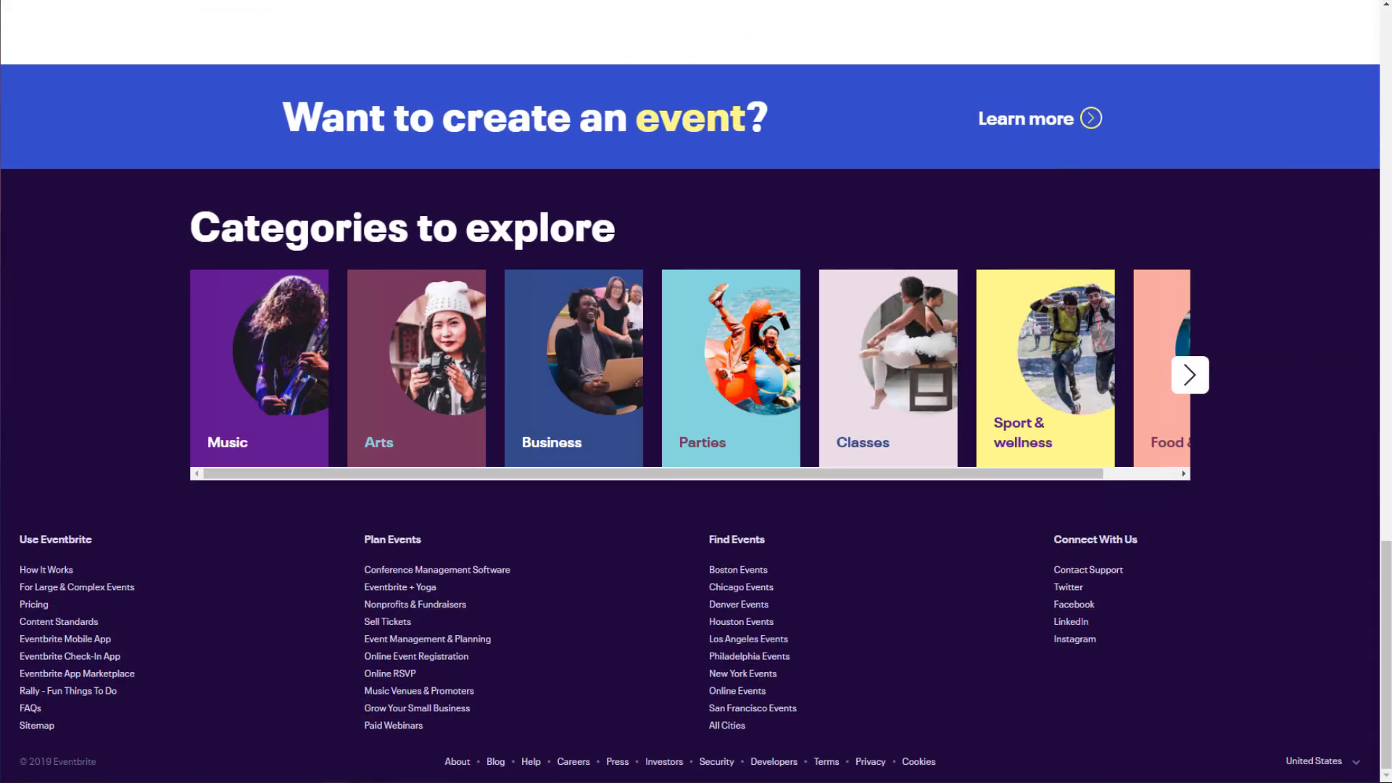
scroll(1351, 544, "down", 5)
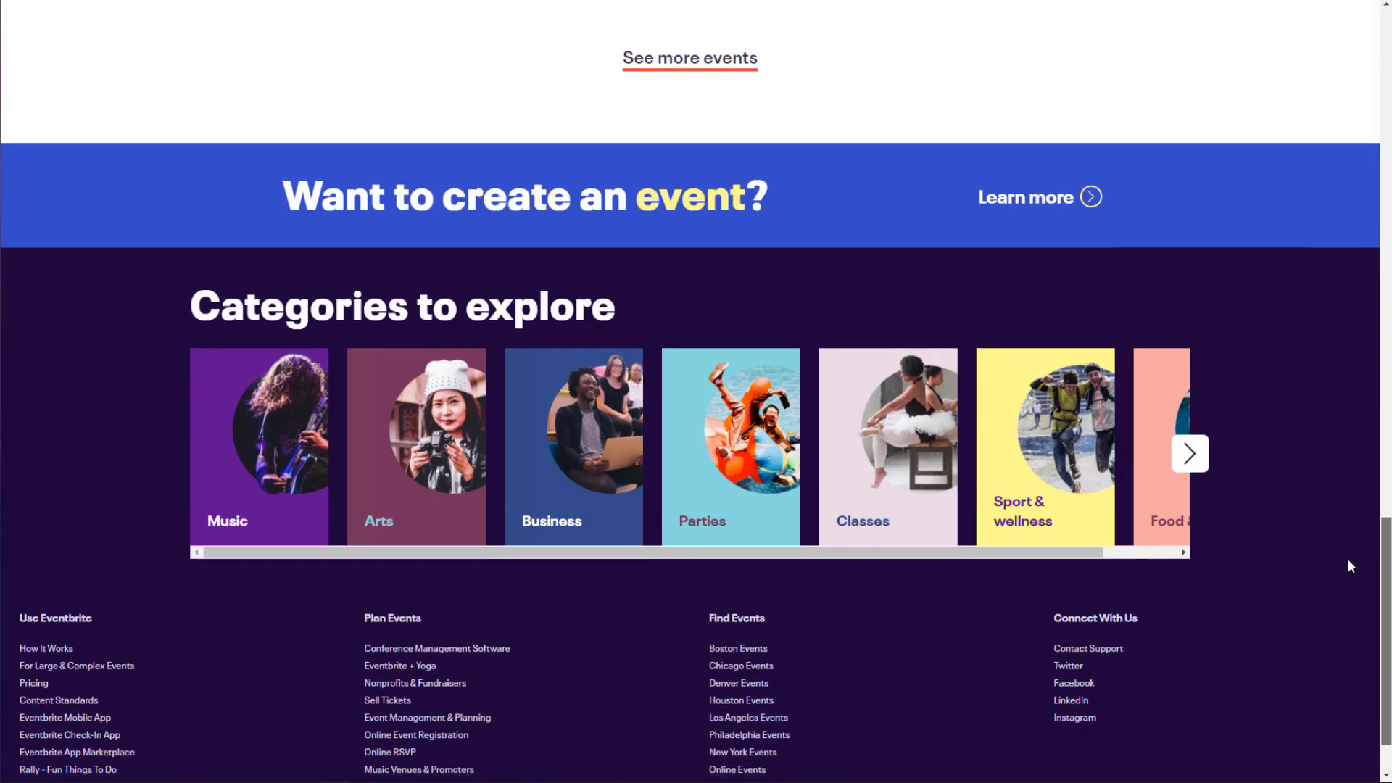
scroll(1349, 561, "down", 1)
scroll(1350, 575, "down", 1)
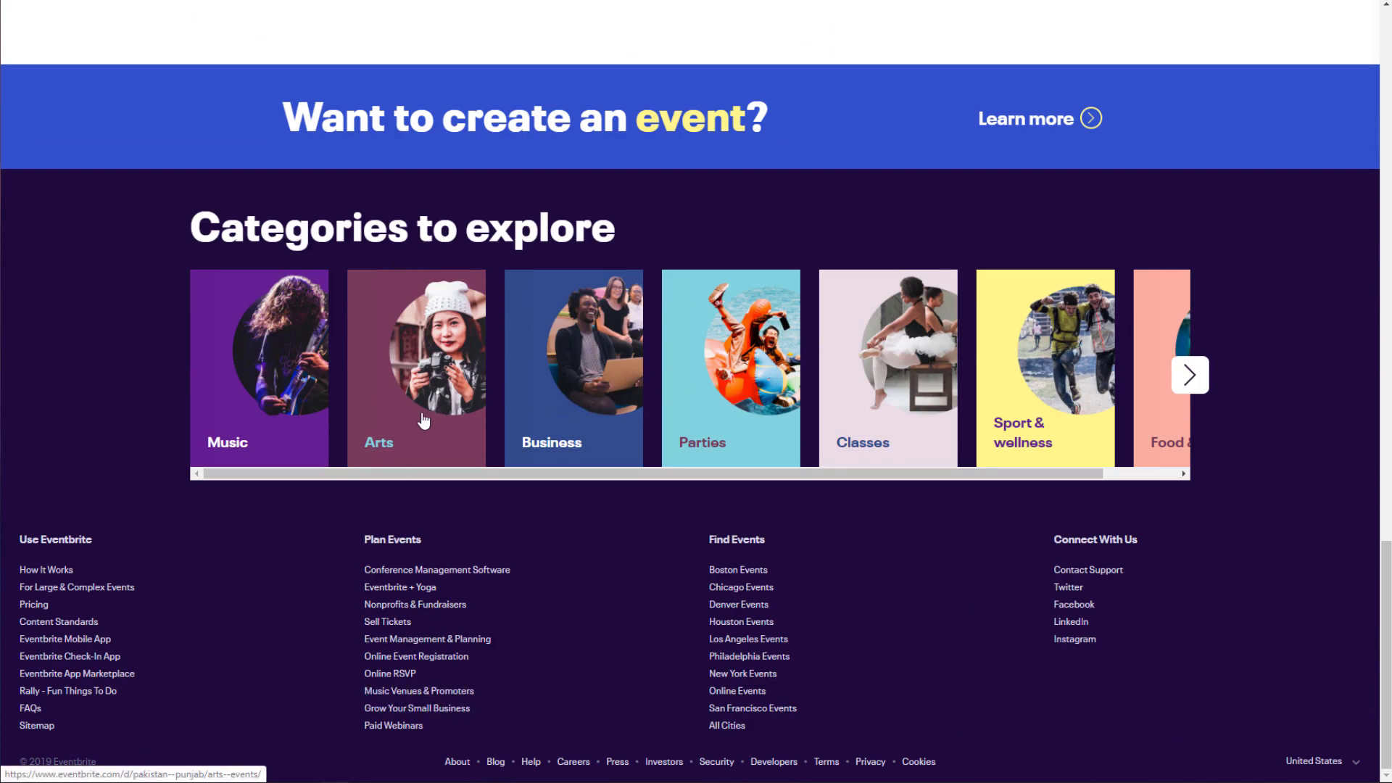
scroll(1011, 539, "up", 5)
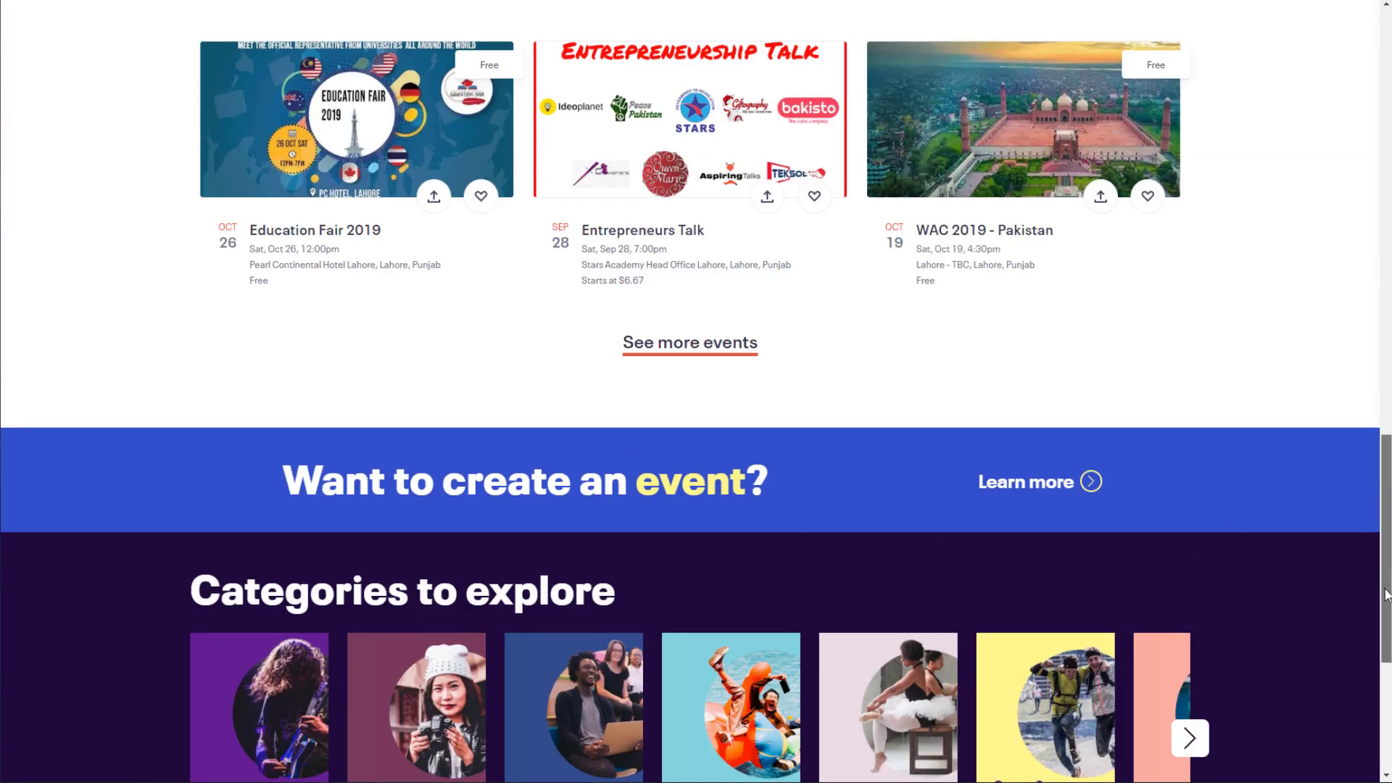
scroll(1251, 554, "up", 4)
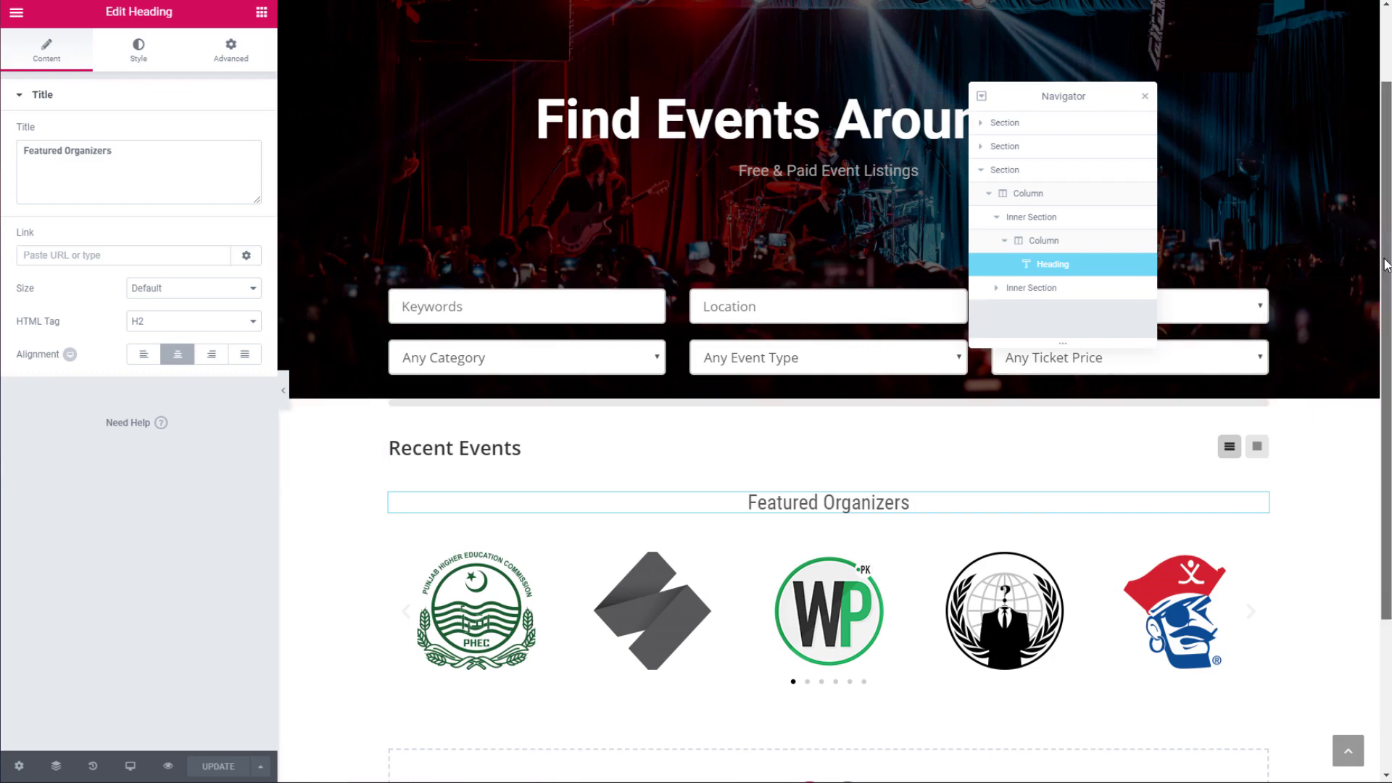
Step: Return to the Elementor editor and move the floating Navigator aside to uncover the organizer logos
scroll(1371, 138, "up", 2)
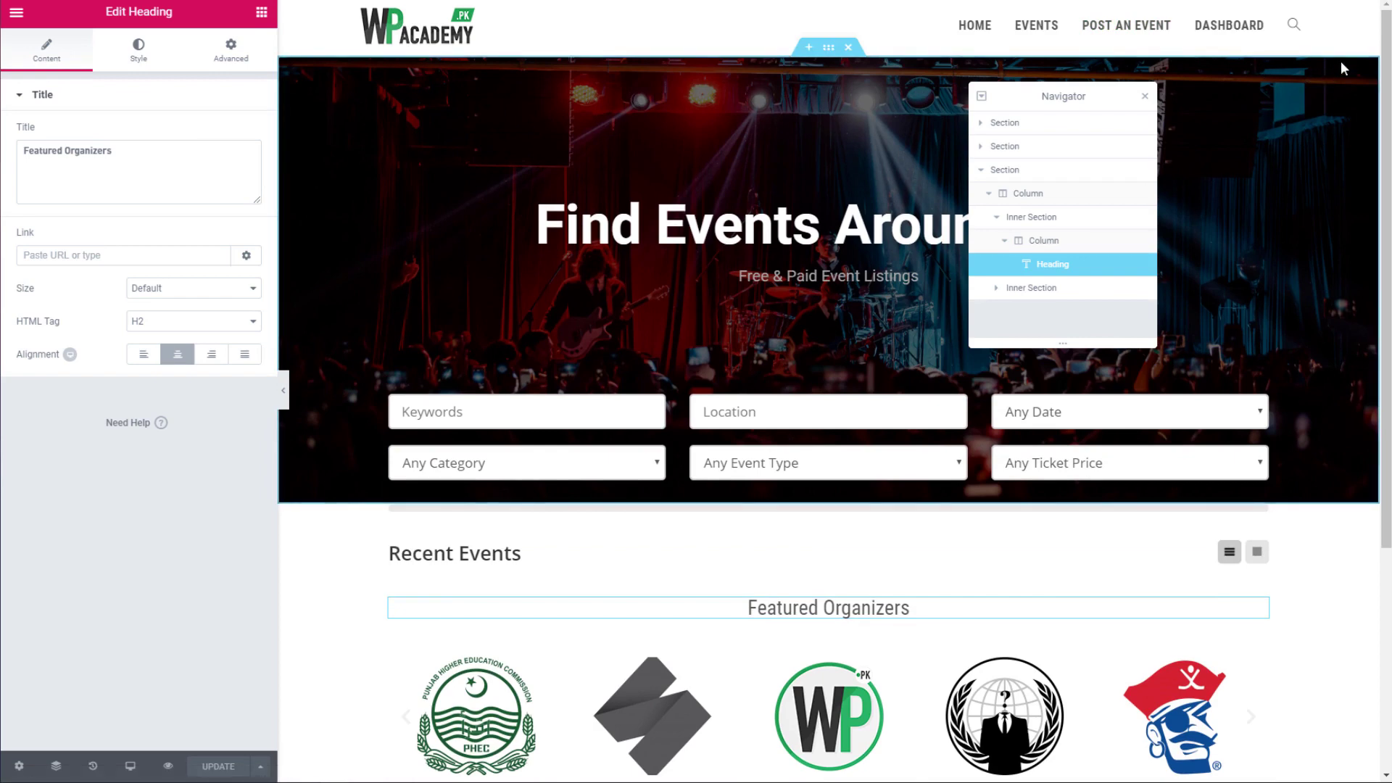
scroll(1380, 114, "down", 1)
scroll(1378, 116, "down", 5)
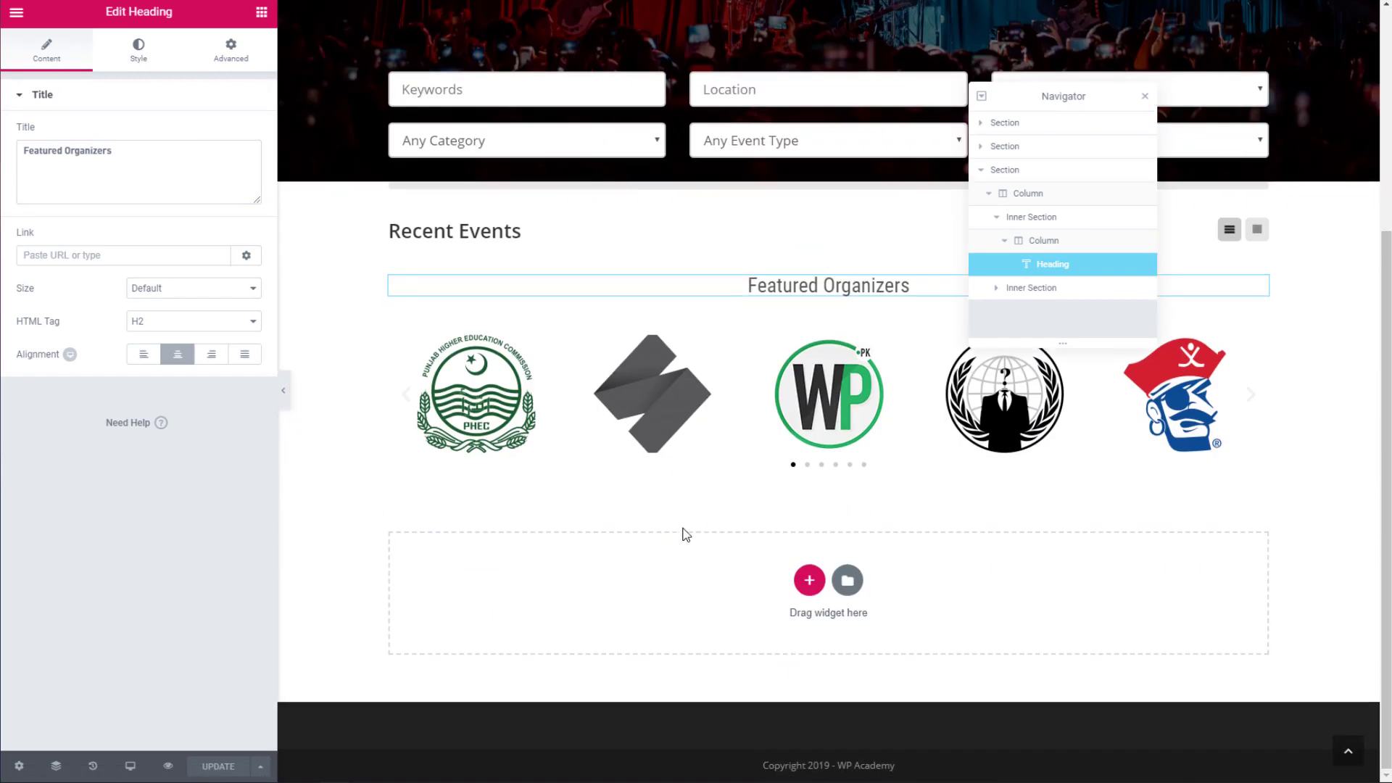
left_click_drag(1117, 100, 1193, 62)
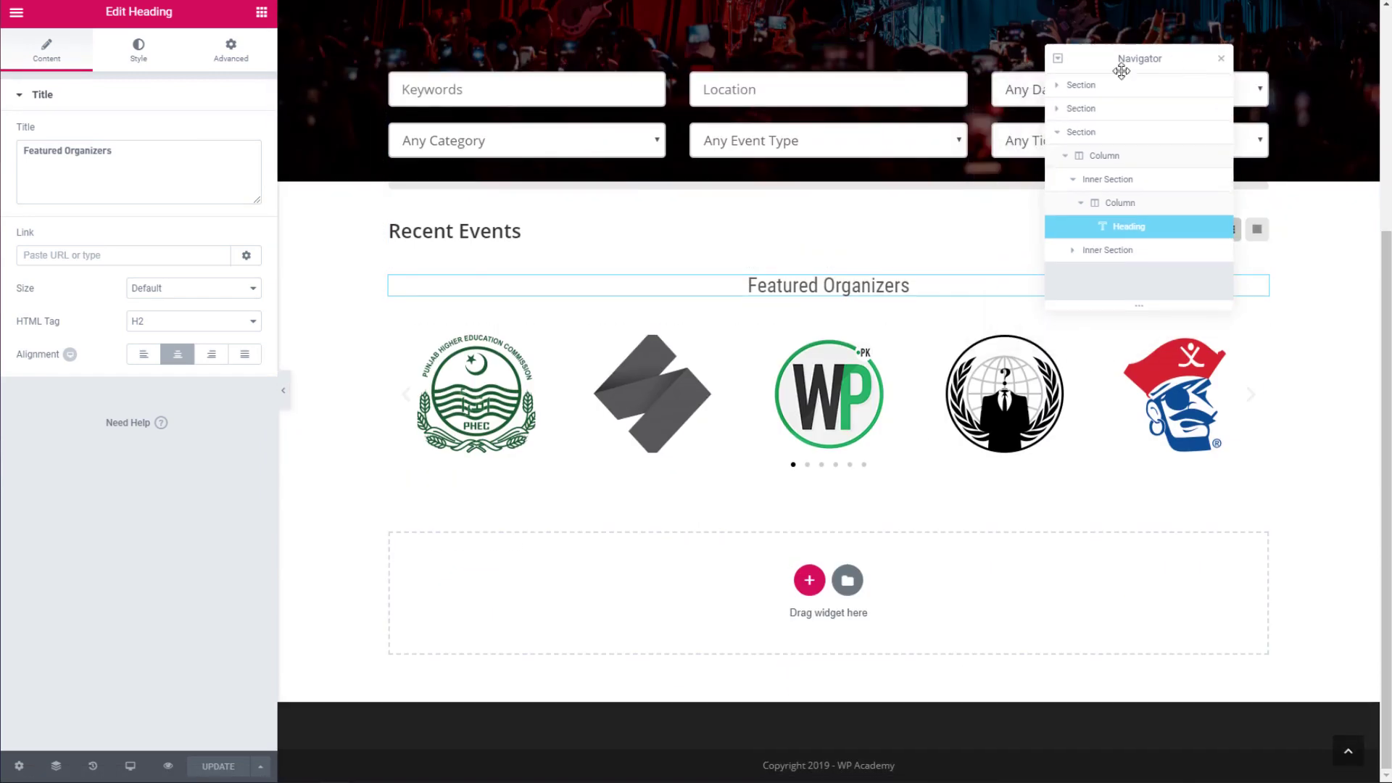
left_click(809, 580)
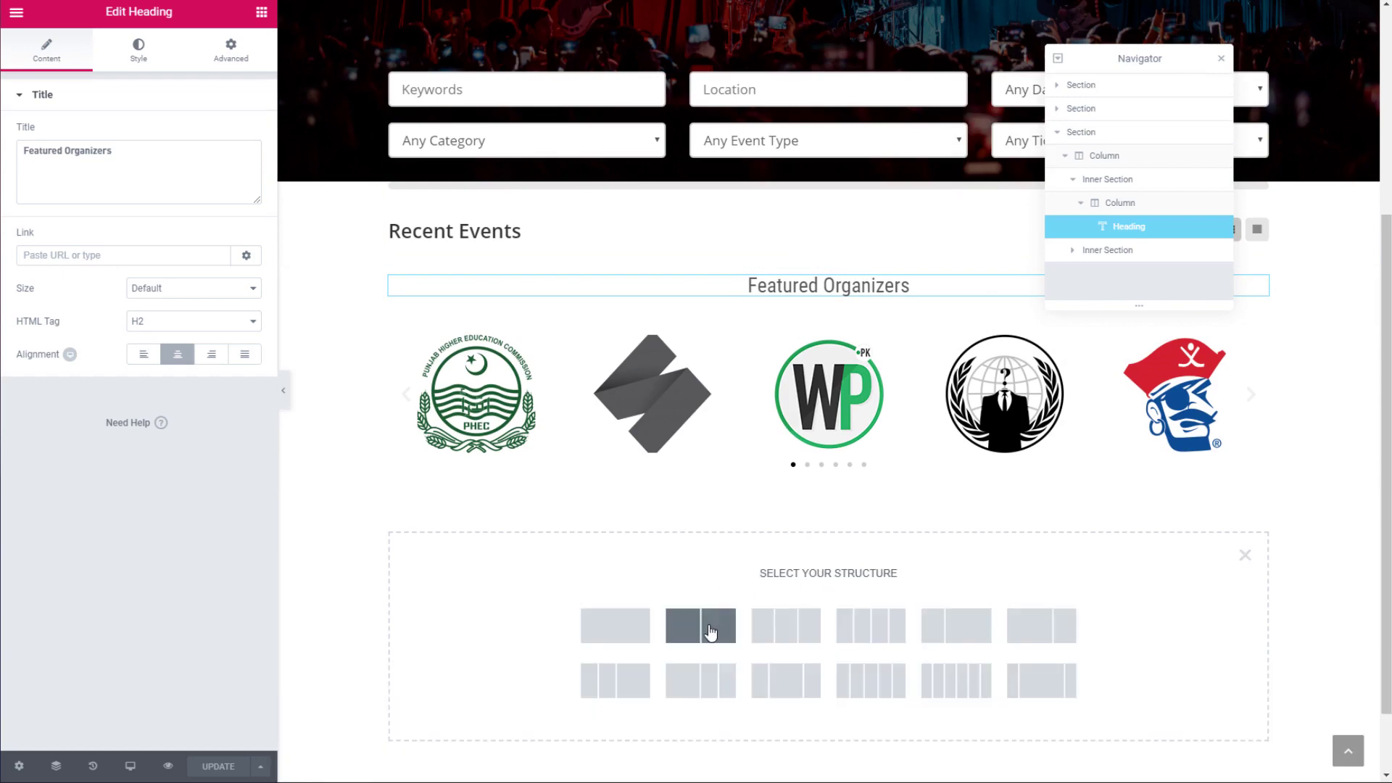
left_click(624, 625)
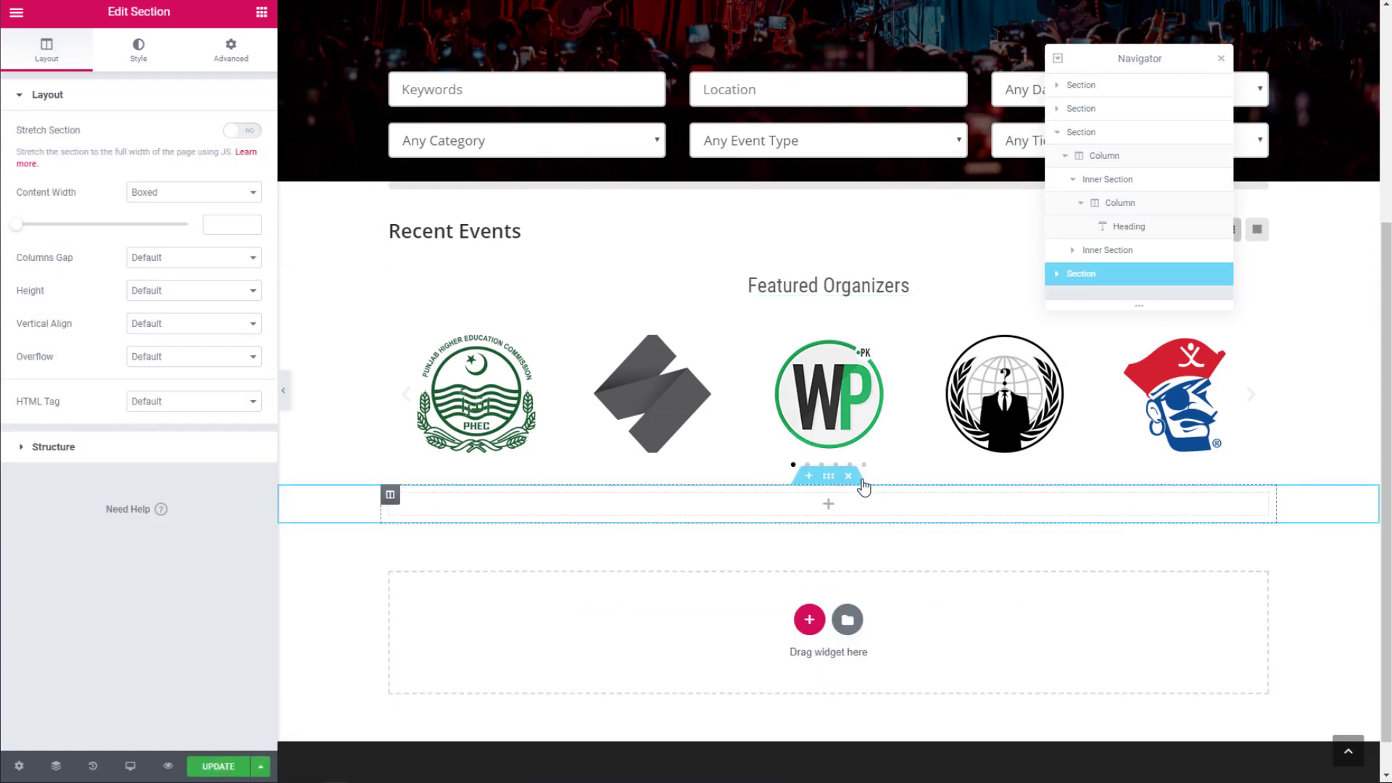
left_click(850, 478)
Step: Insert the dark "Finding Something Interesting ?" block with the photo background from the template library's Call To Action category below the organizers carousel
left_click(847, 582)
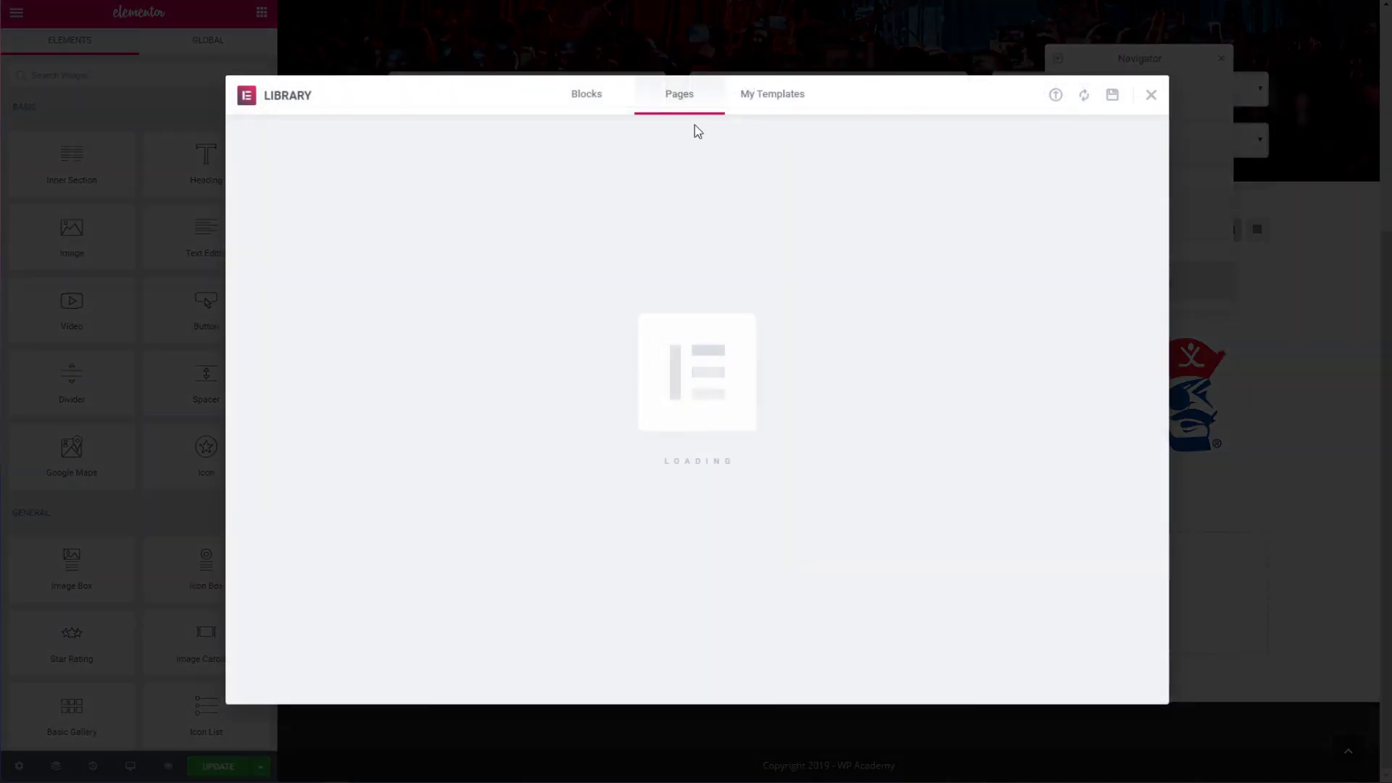
left_click(604, 99)
left_click(326, 149)
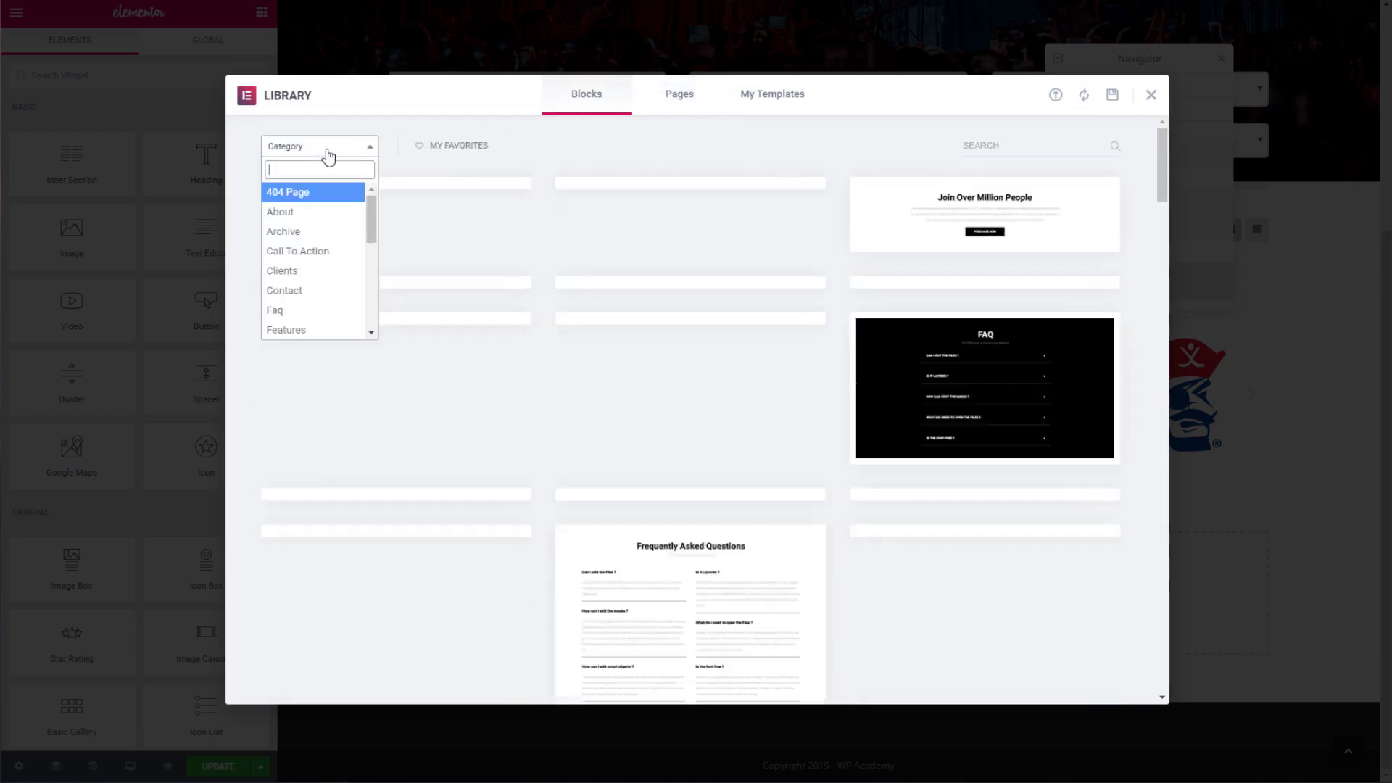
left_click(349, 253)
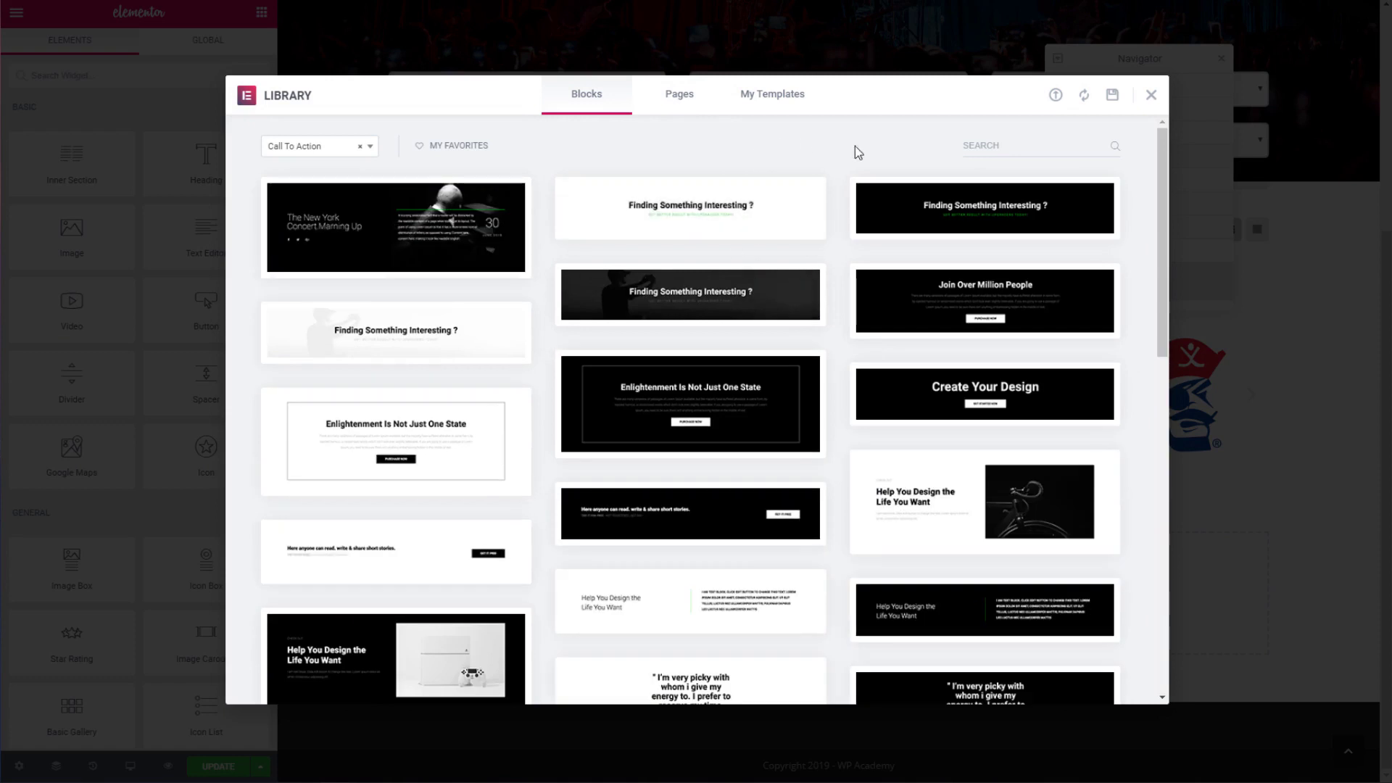
mouse_move(1160, 194)
left_mouse_down()
mouse_move(1167, 302)
mouse_move(1153, 194)
left_mouse_up()
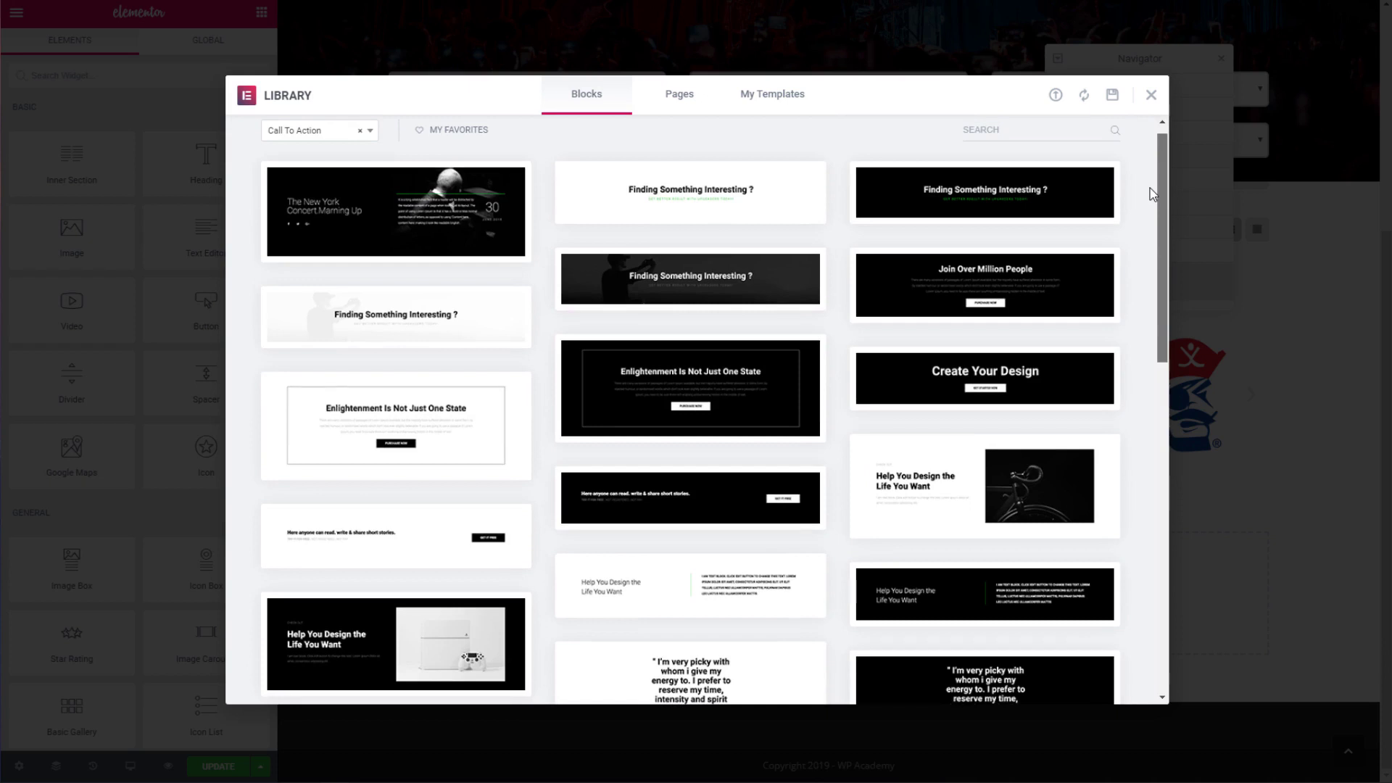
scroll(1153, 194, "down", 1)
mouse_move(659, 290)
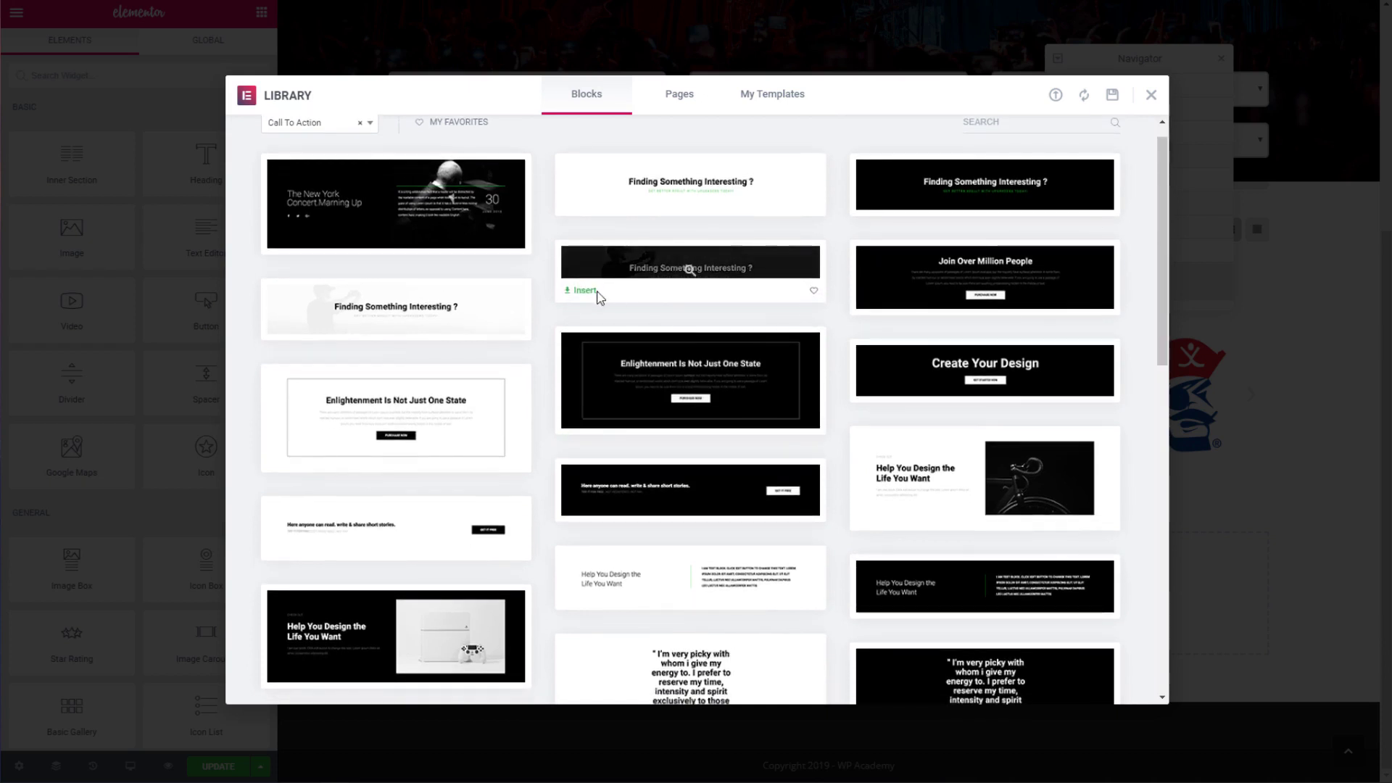
left_click(583, 291)
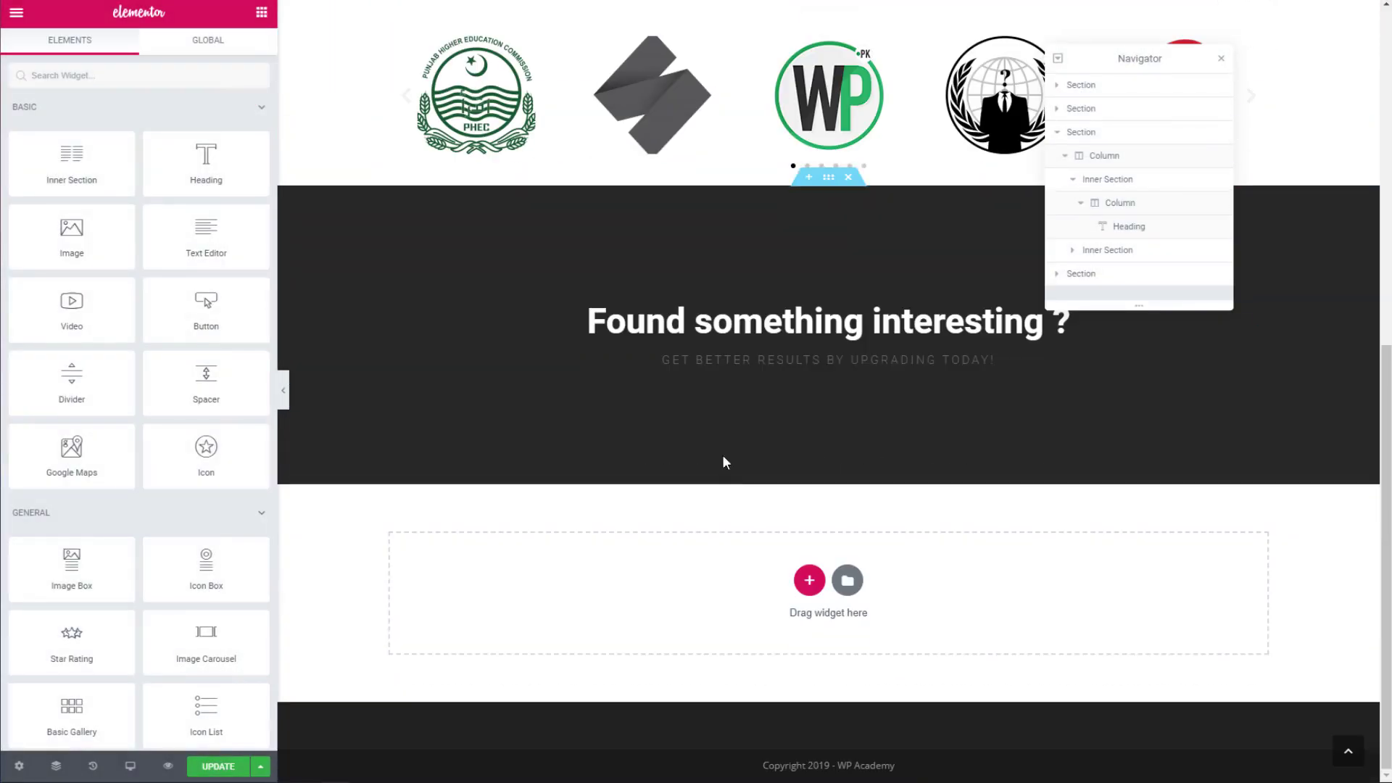
Step: Change the main heading of the inserted call-to-action block to "Want To Create an Event ?"
left_click(801, 313)
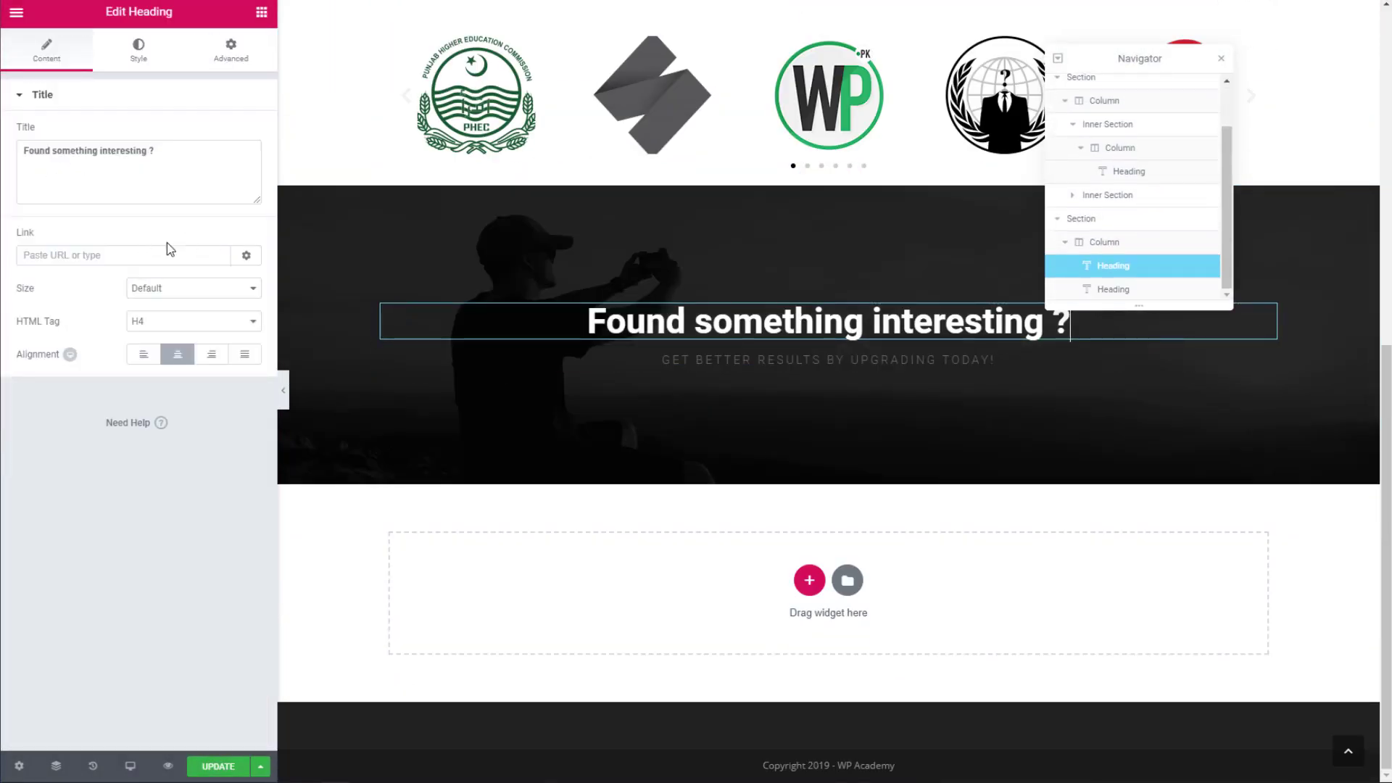
left_click_drag(147, 157, 23, 158)
type("Want To Create an Event")
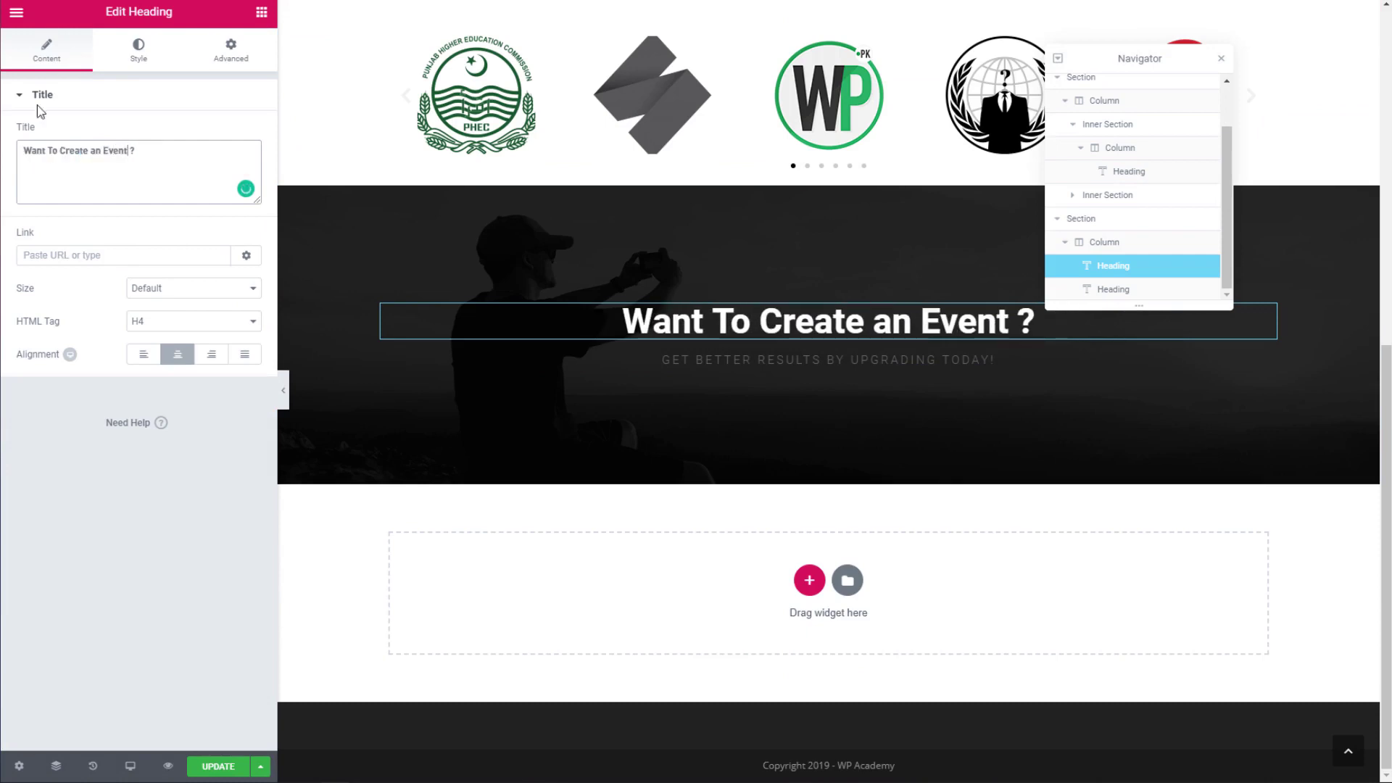
Step: Replace the subheading beneath the call-to-action heading with "List your event on our website for FREE!"
left_click(732, 367)
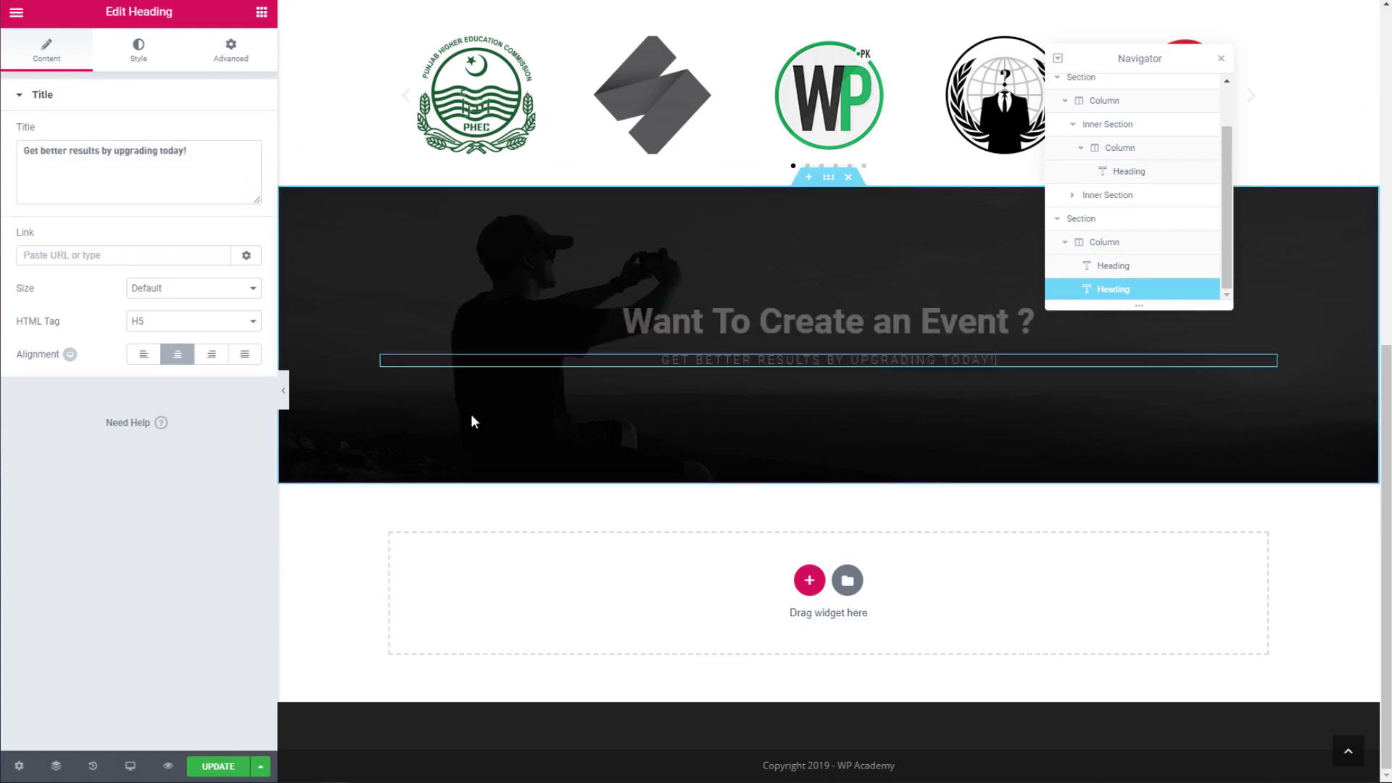
left_click_drag(190, 151, 23, 151)
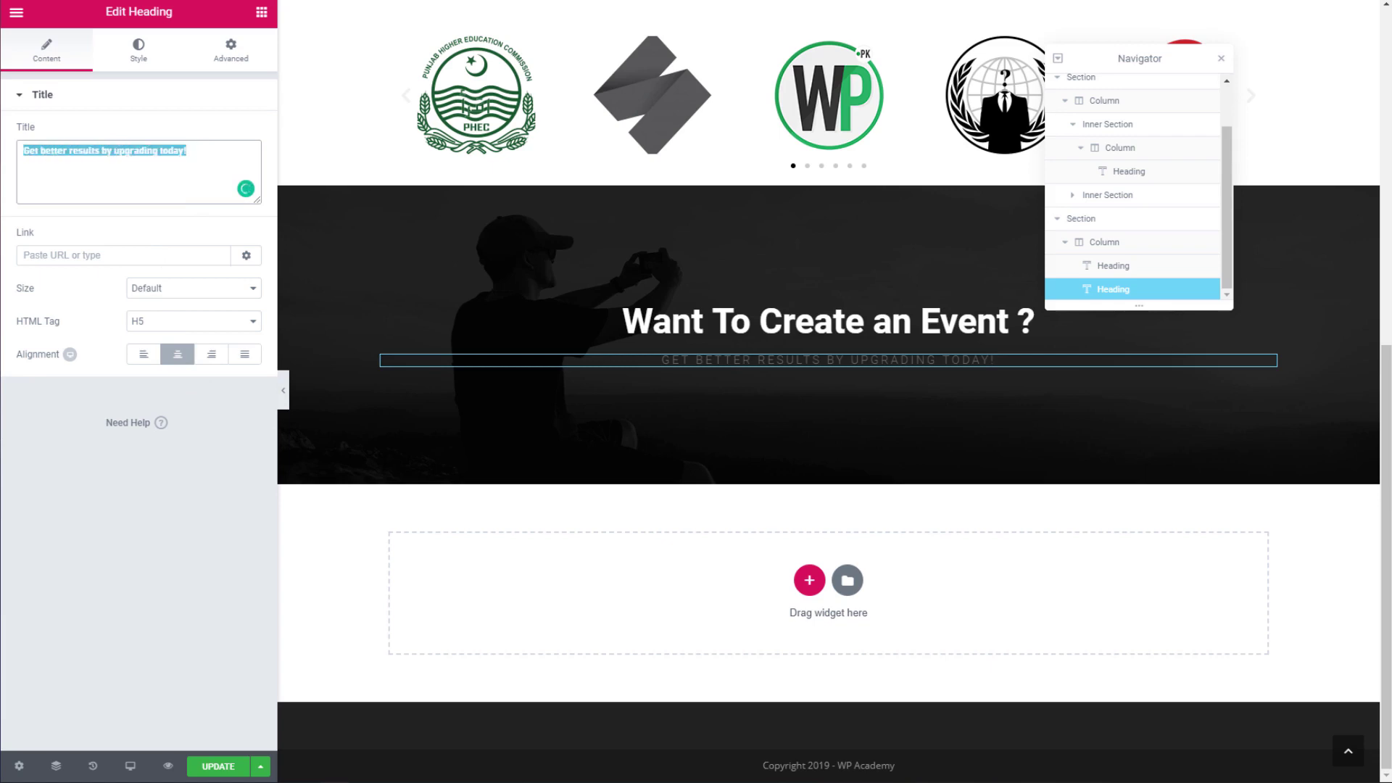
type("List your event on our website for FREE!")
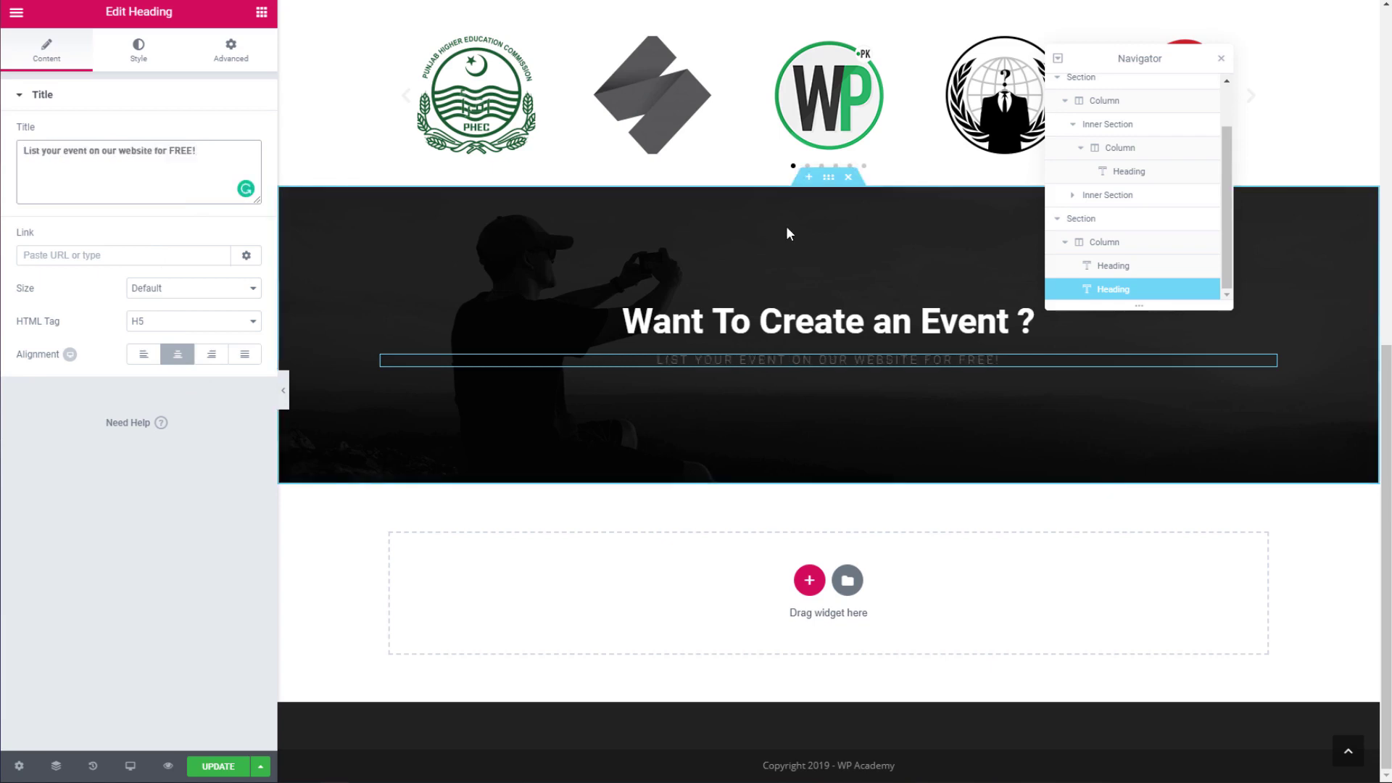
Step: Upload tpk-counter-bg.jpg as the call-to-action section's background image and close the Navigator
left_click(828, 178)
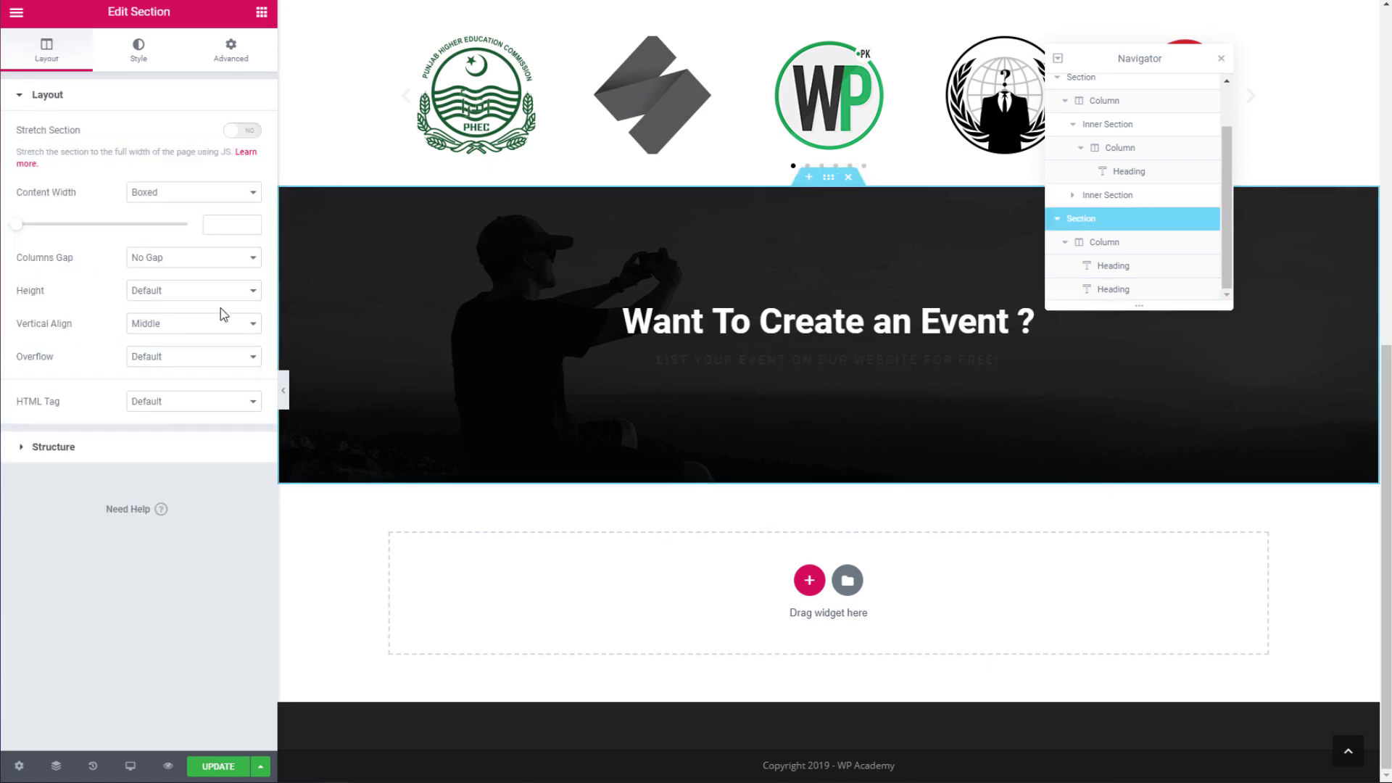
left_click(138, 54)
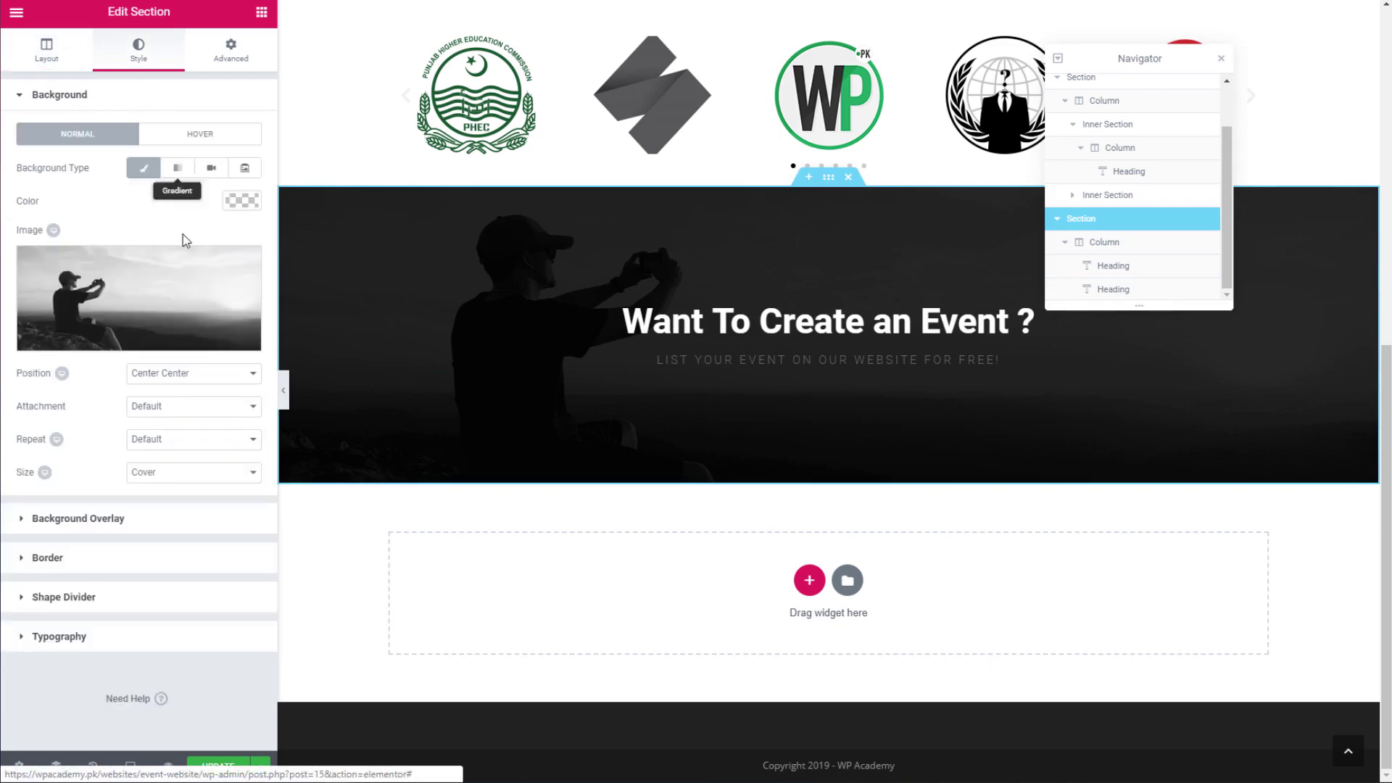
left_click(202, 328)
left_click(86, 75)
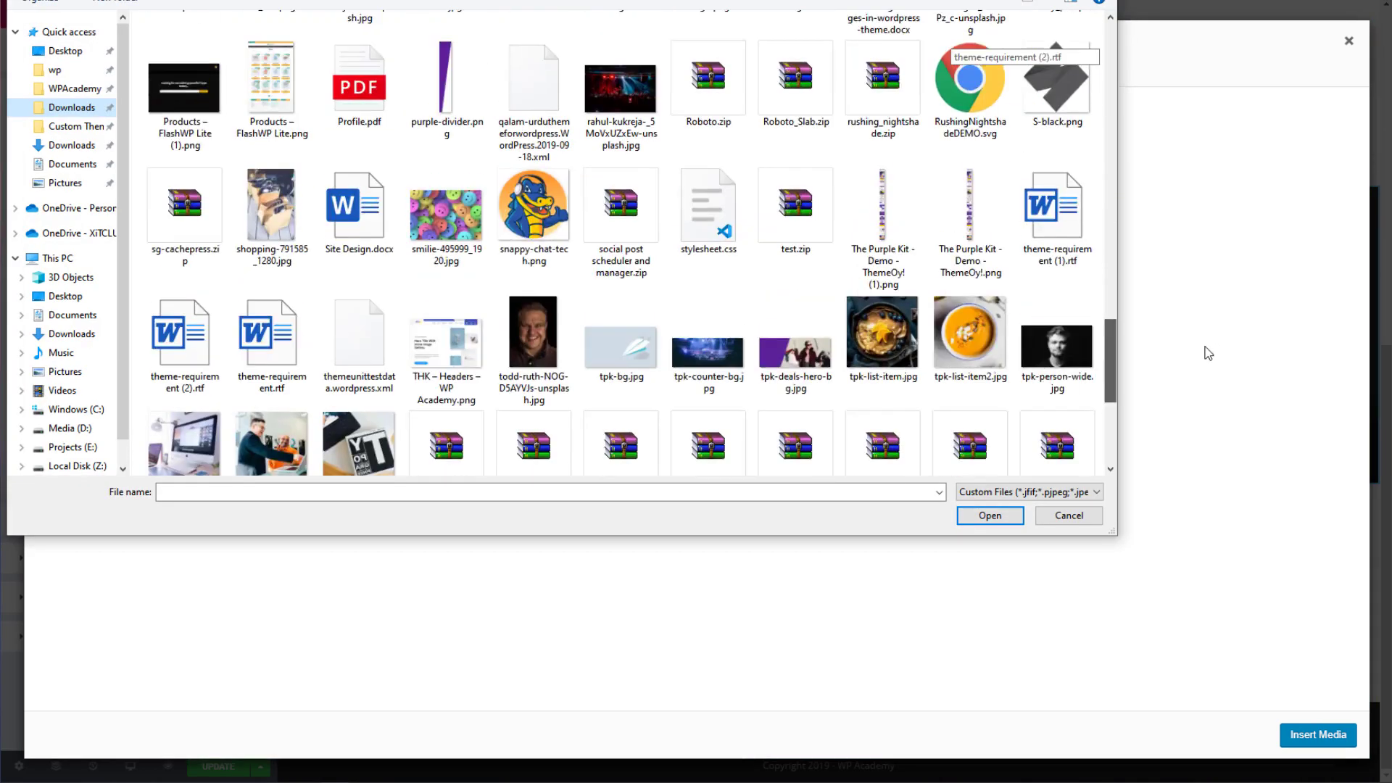
double_click(709, 236)
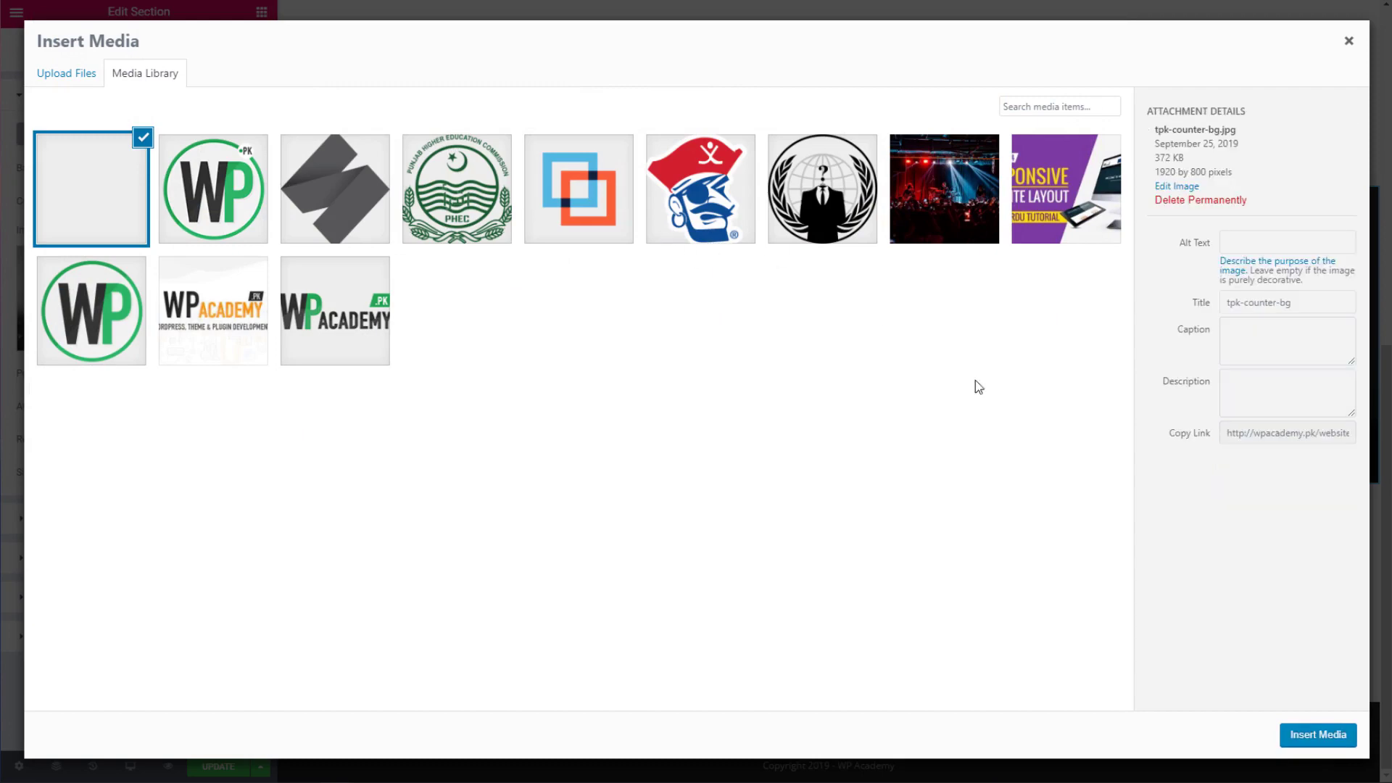
left_click(1309, 734)
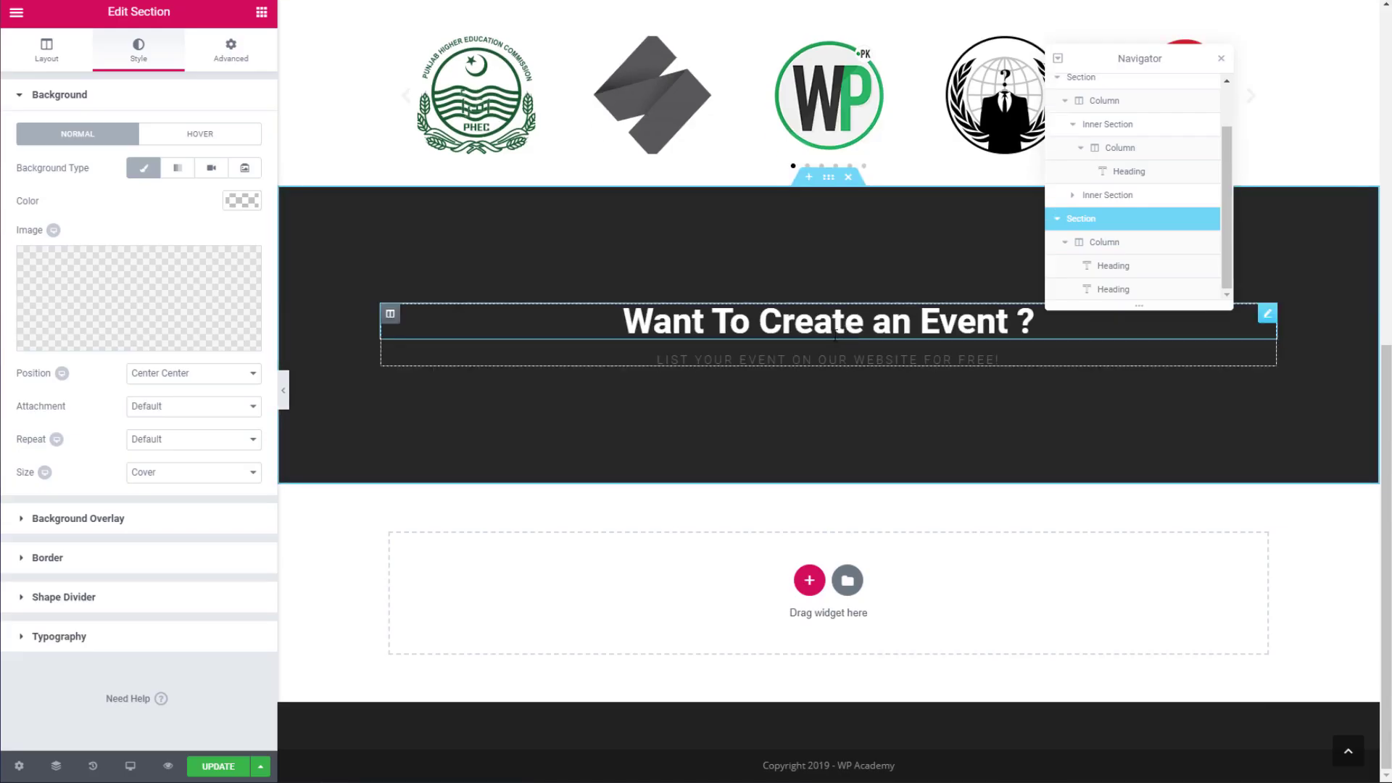
left_click(1221, 60)
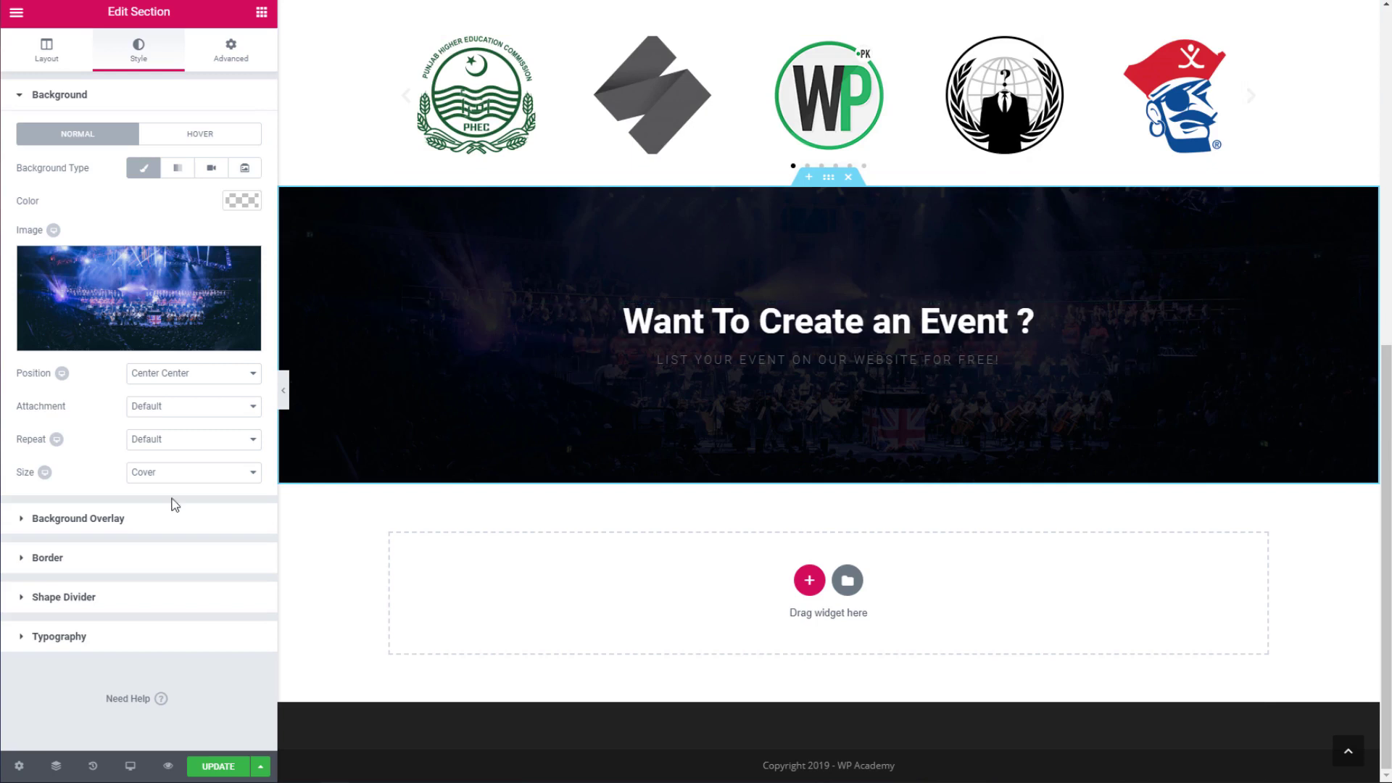
Step: Add a Button widget below the call-to-action subheading and align it to the center
left_click(262, 12)
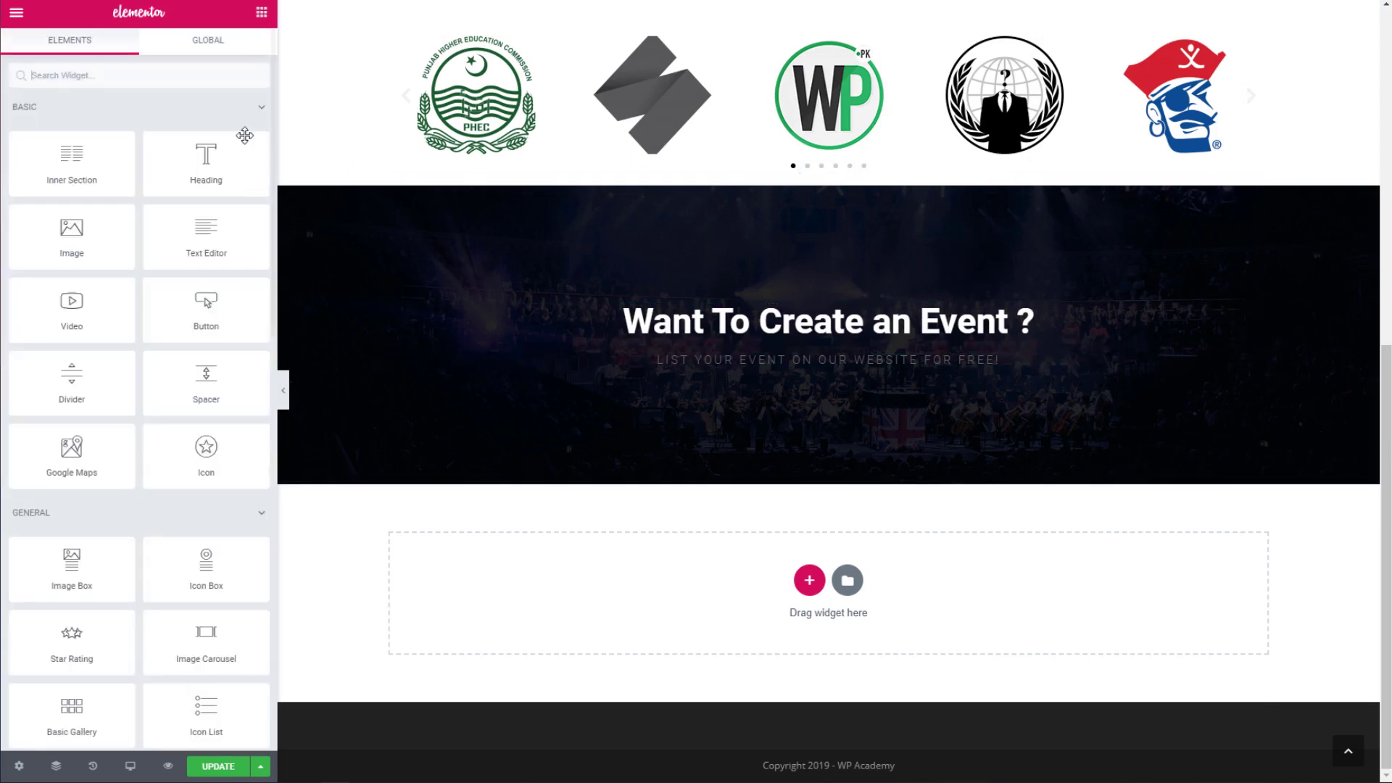
left_click_drag(211, 340, 682, 383)
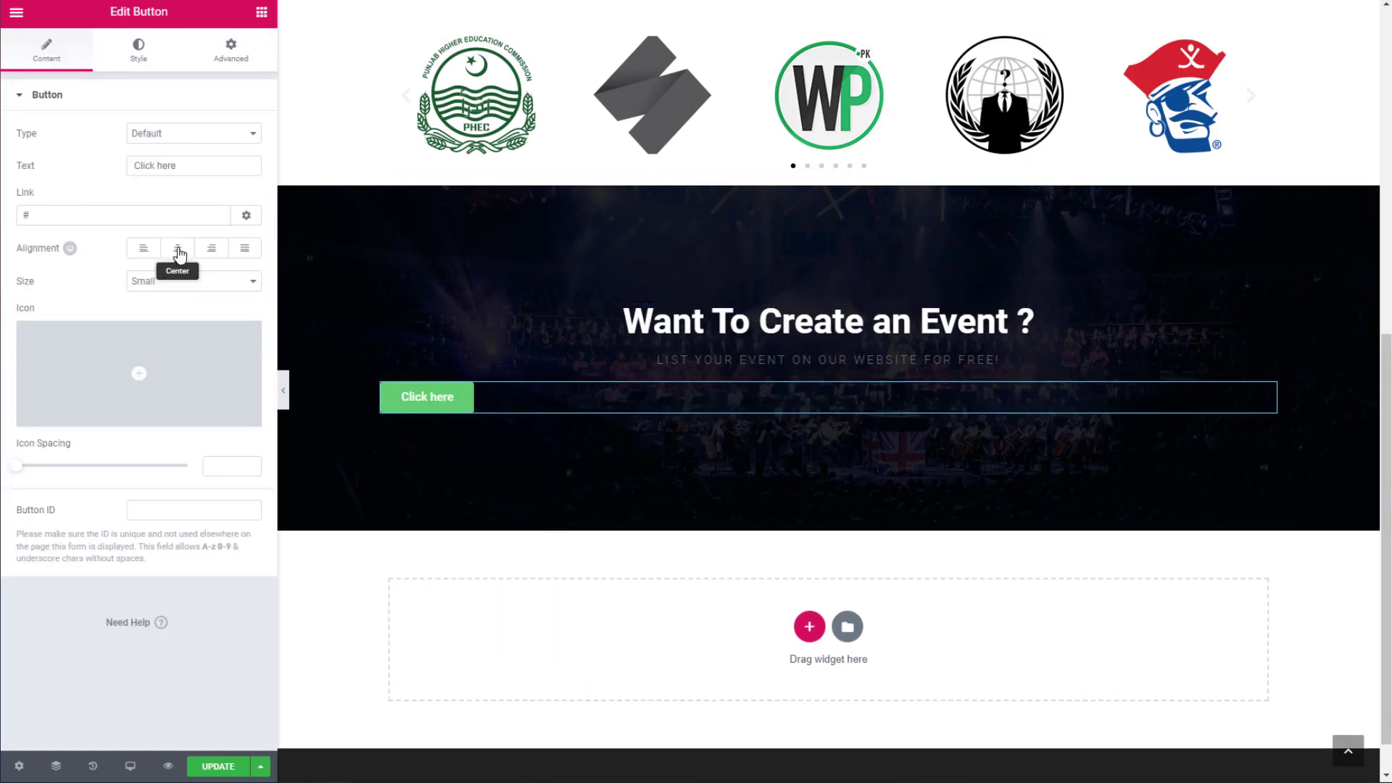
left_click(177, 248)
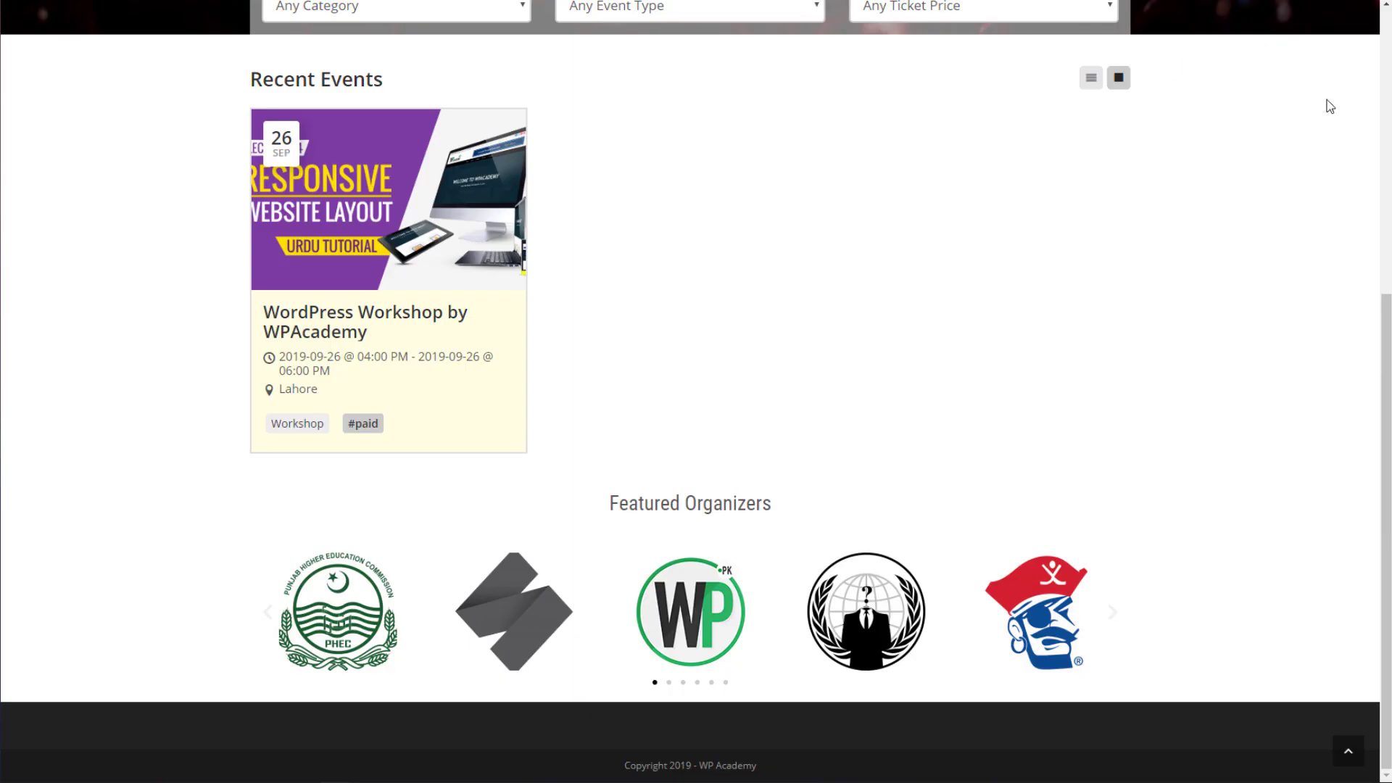
Step: Copy the link address of "Post an Event" from the live site's navigation and return to the page editor
scroll(1327, 105, "up", 3)
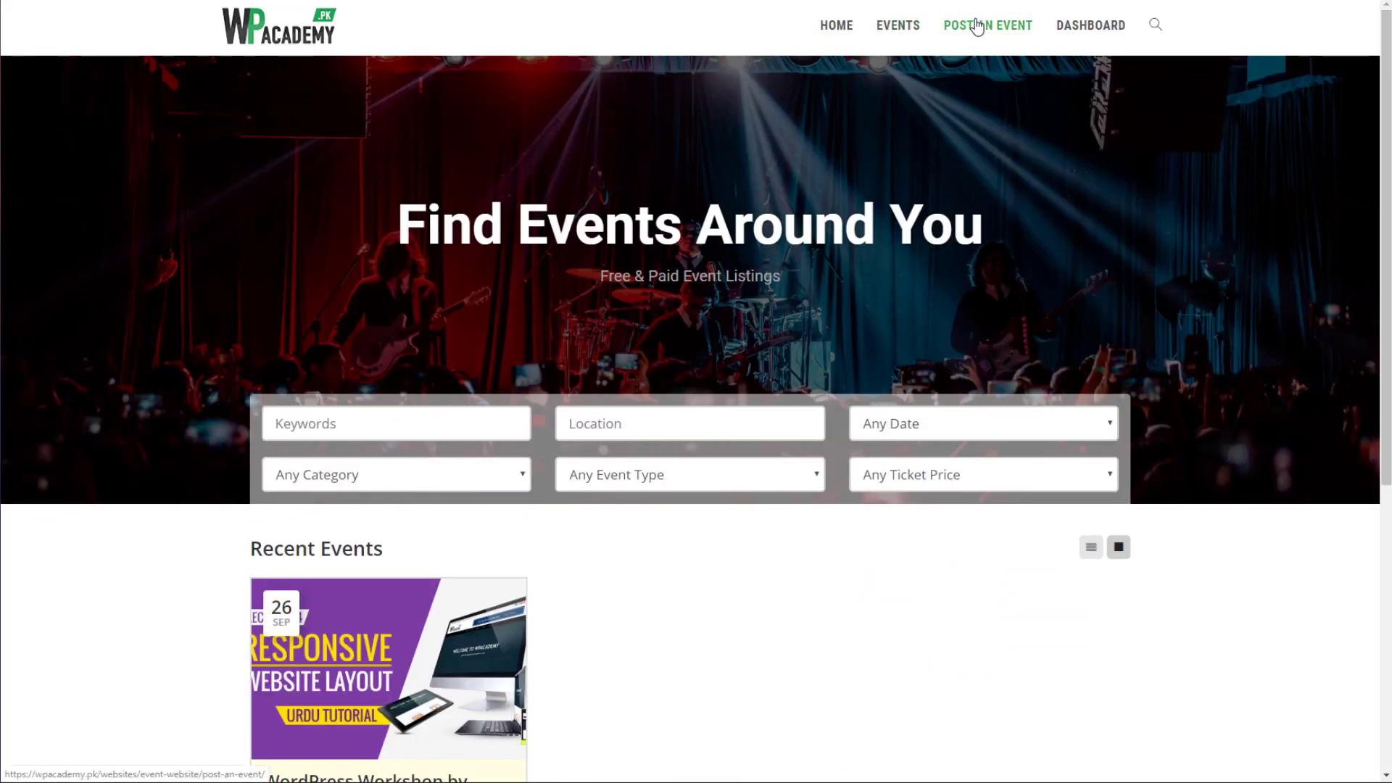
right_click(971, 20)
left_click(1078, 136)
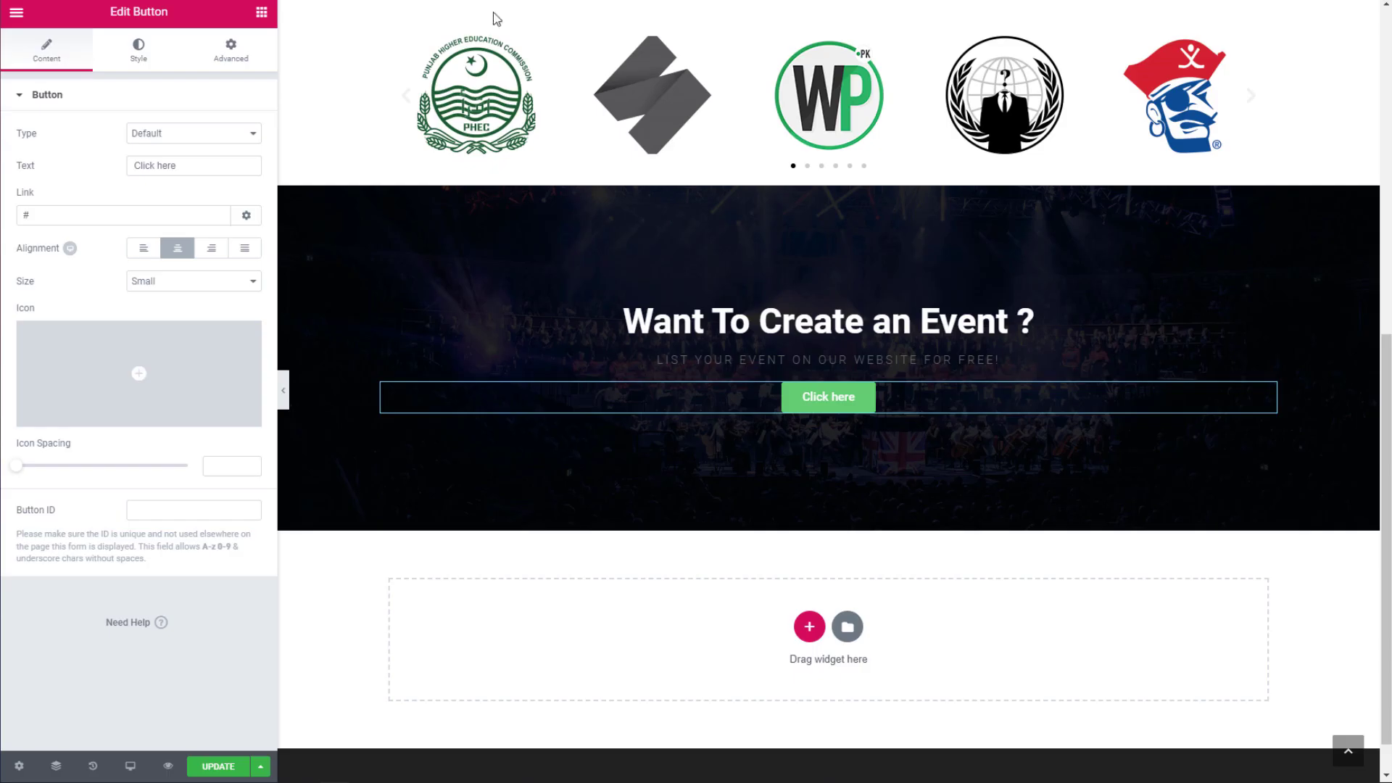
Step: Set the new button's text to "Create Event" and paste the copied page address as its link
left_click_drag(198, 170, 91, 158)
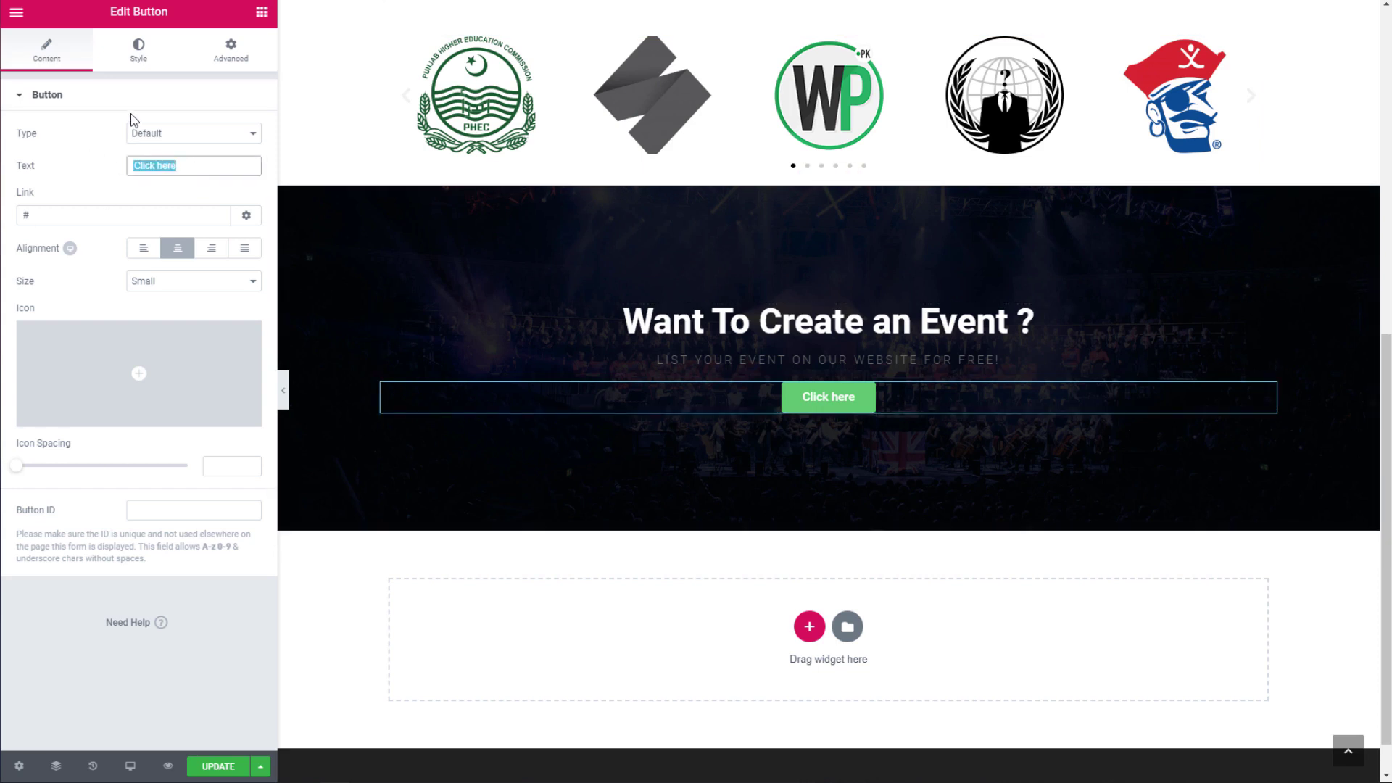
type("Create Event")
key("Tab")
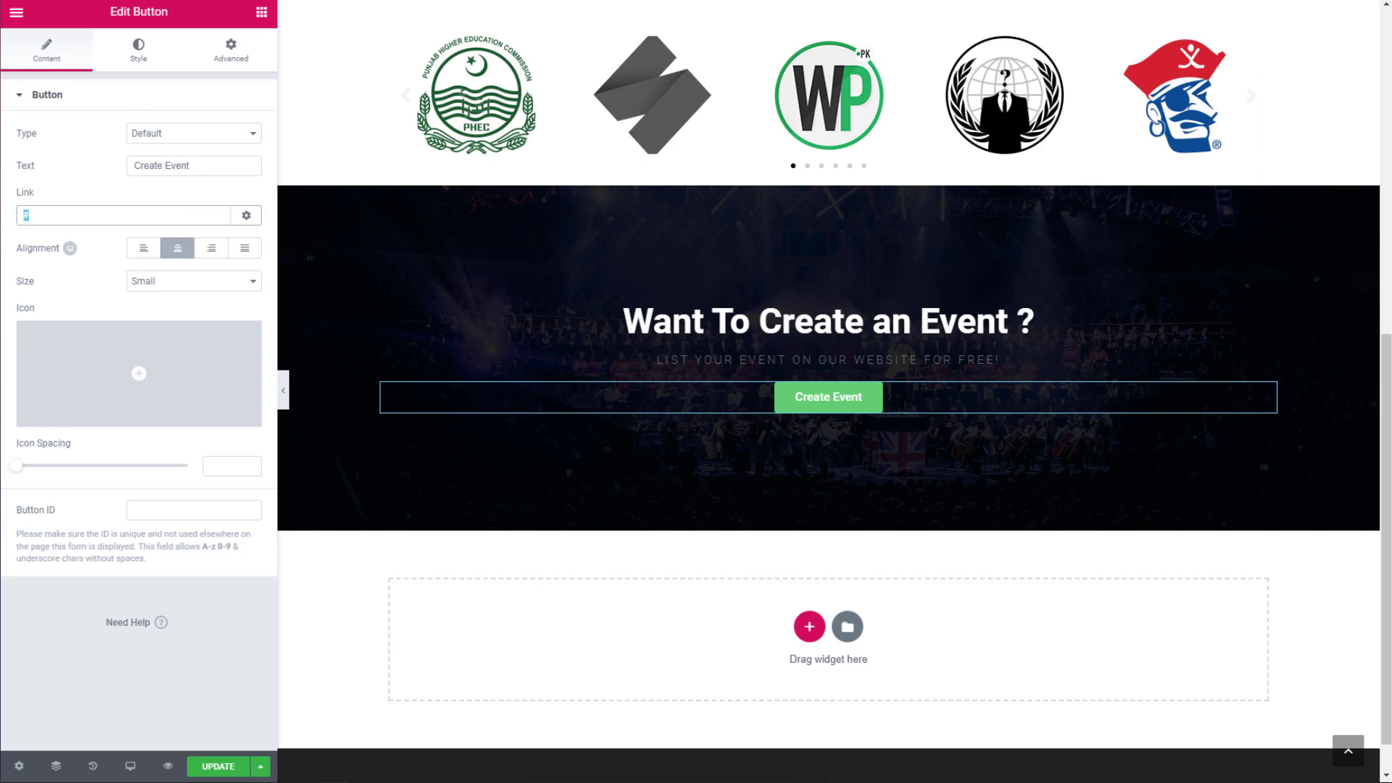
key("ctrl+v")
Step: Set the Create Event button's size to Medium and make its background color fully transparent
left_click(194, 283)
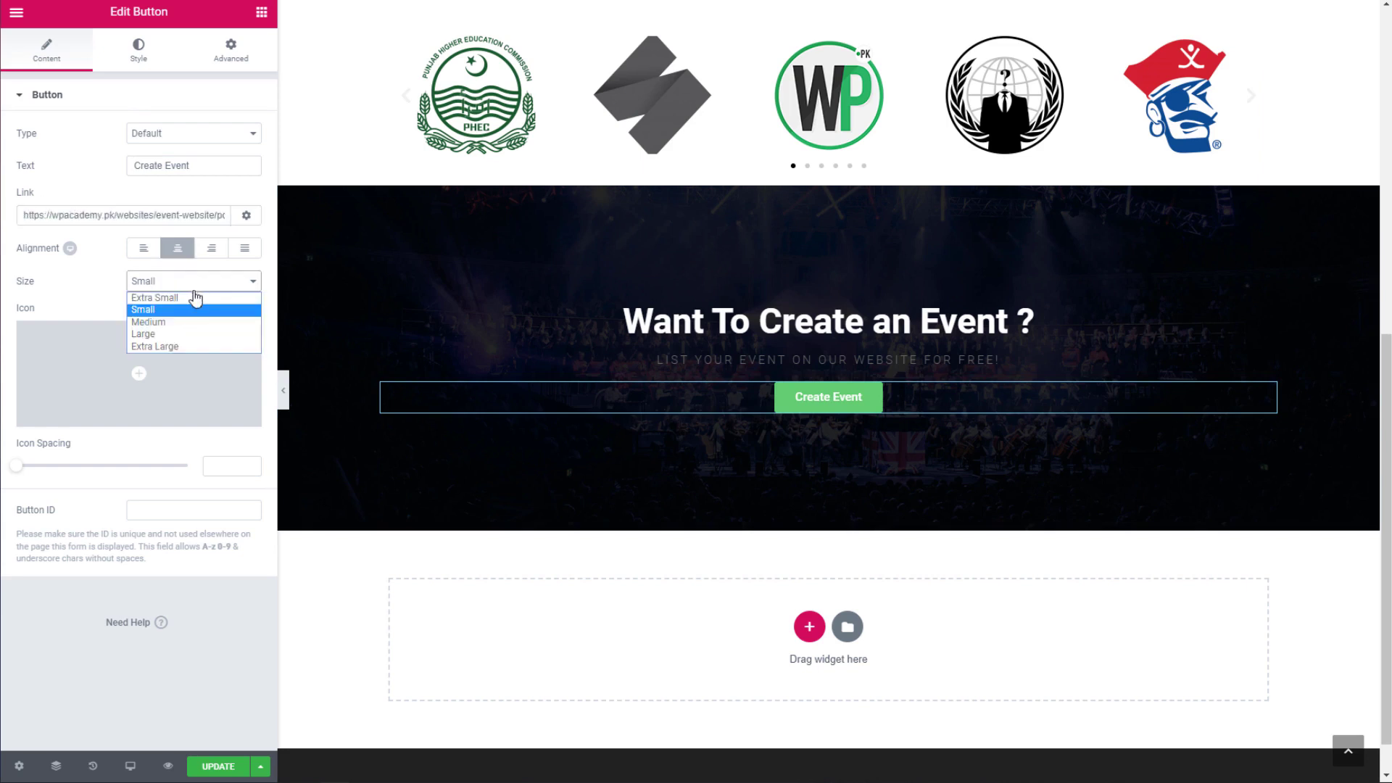
left_click(198, 320)
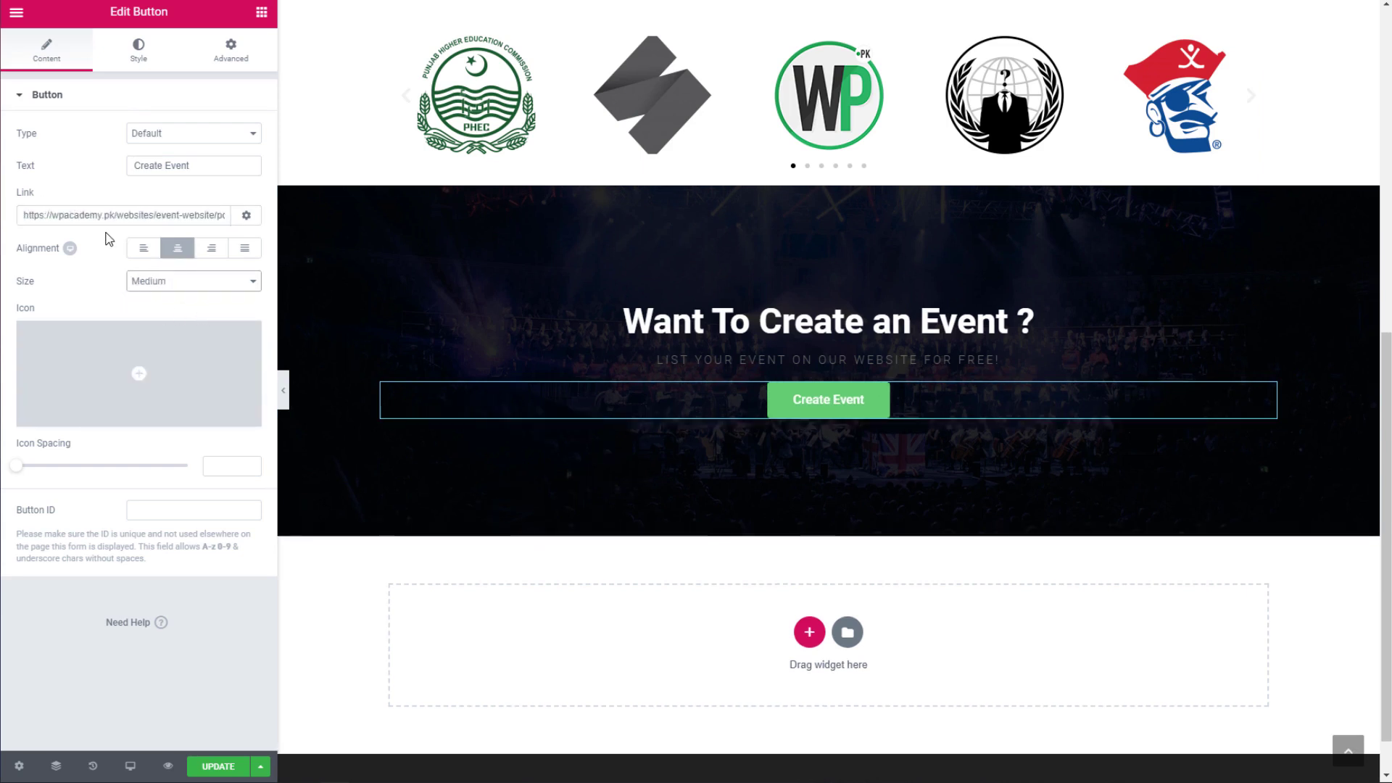
left_click(139, 52)
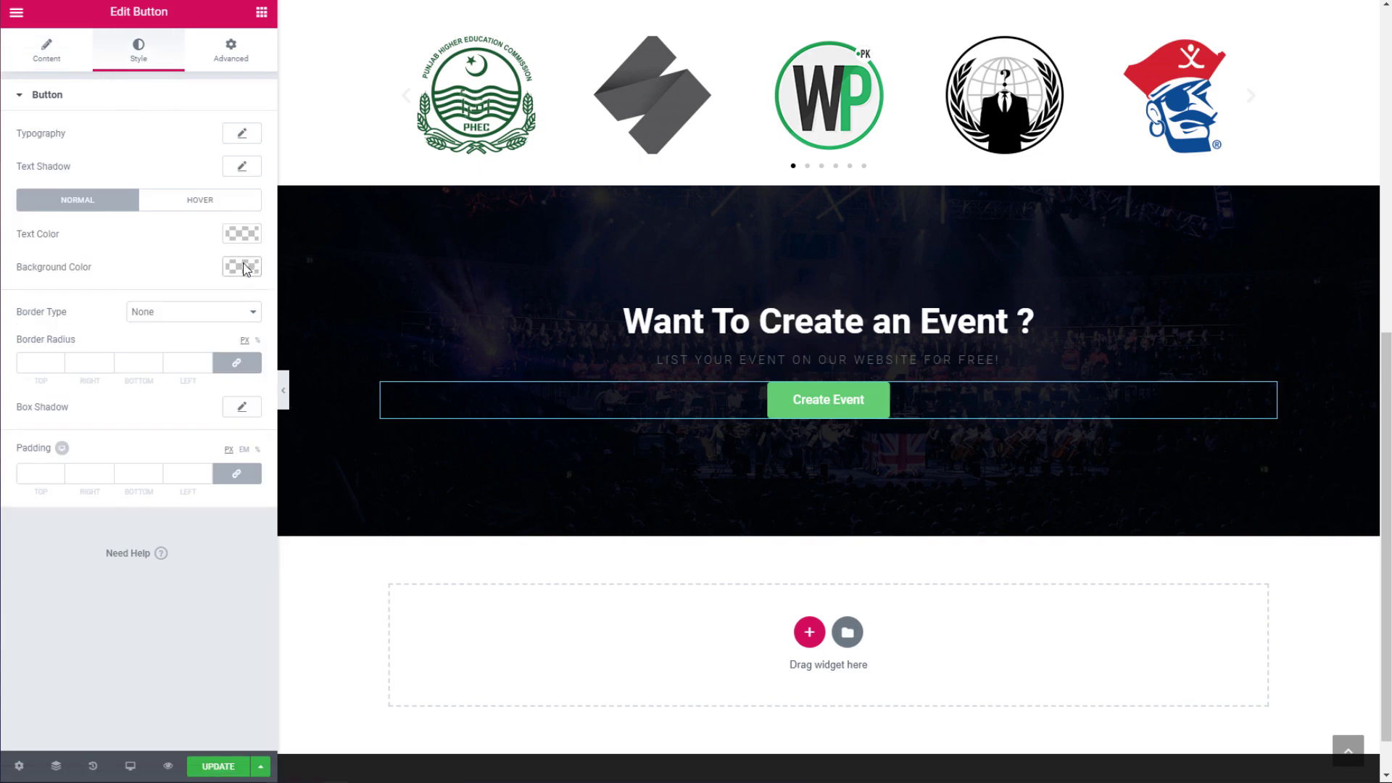
left_click(242, 267)
left_click(246, 294)
left_click(275, 591)
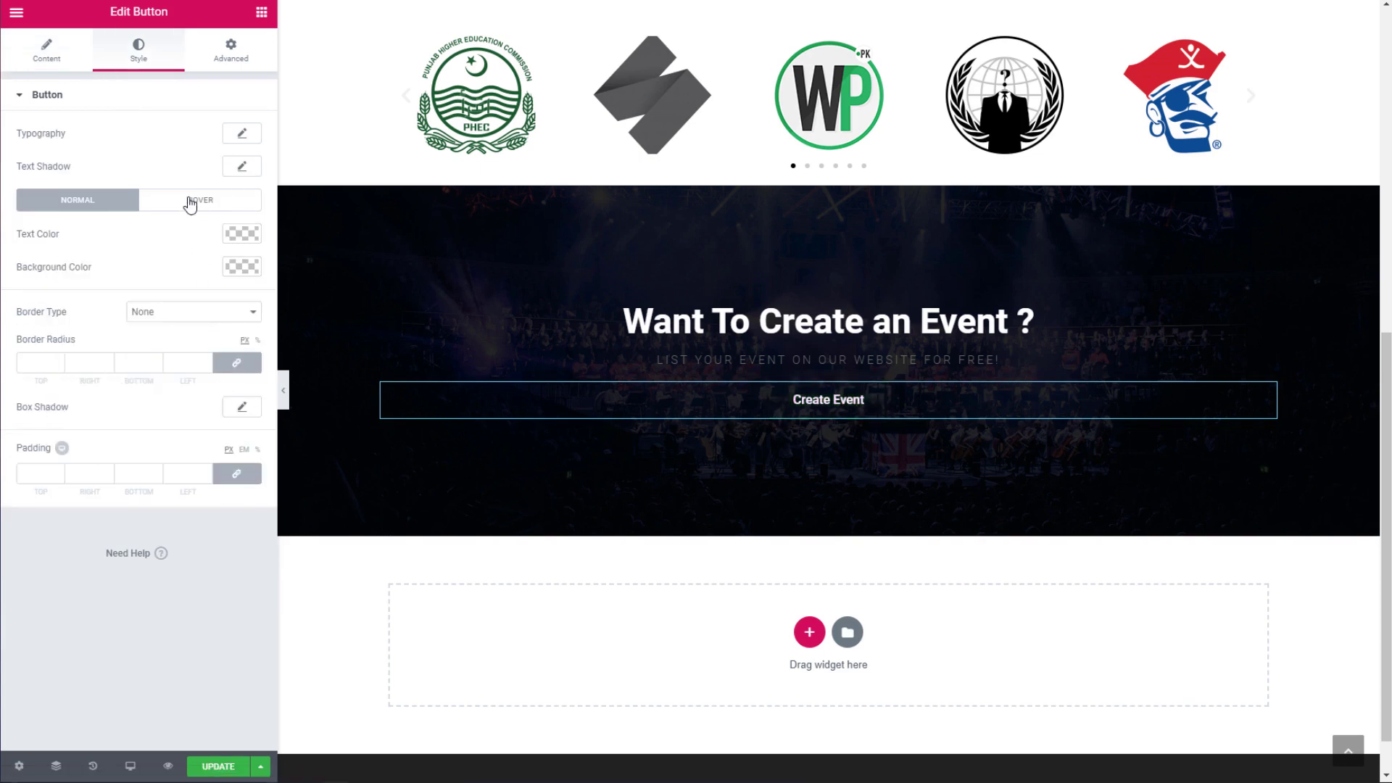
Step: Give the Create Event button a solid border with a width of 2 on all sides
left_click(205, 313)
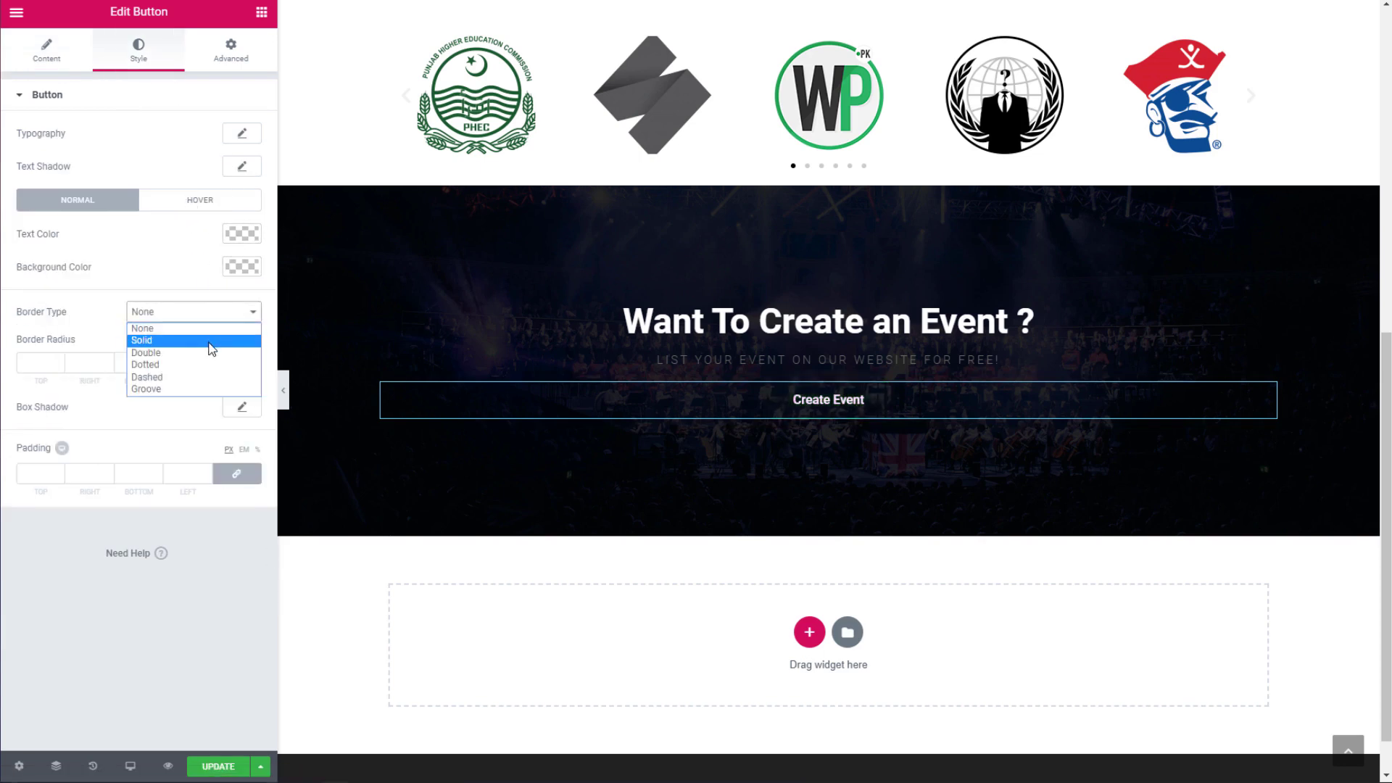
left_click(211, 340)
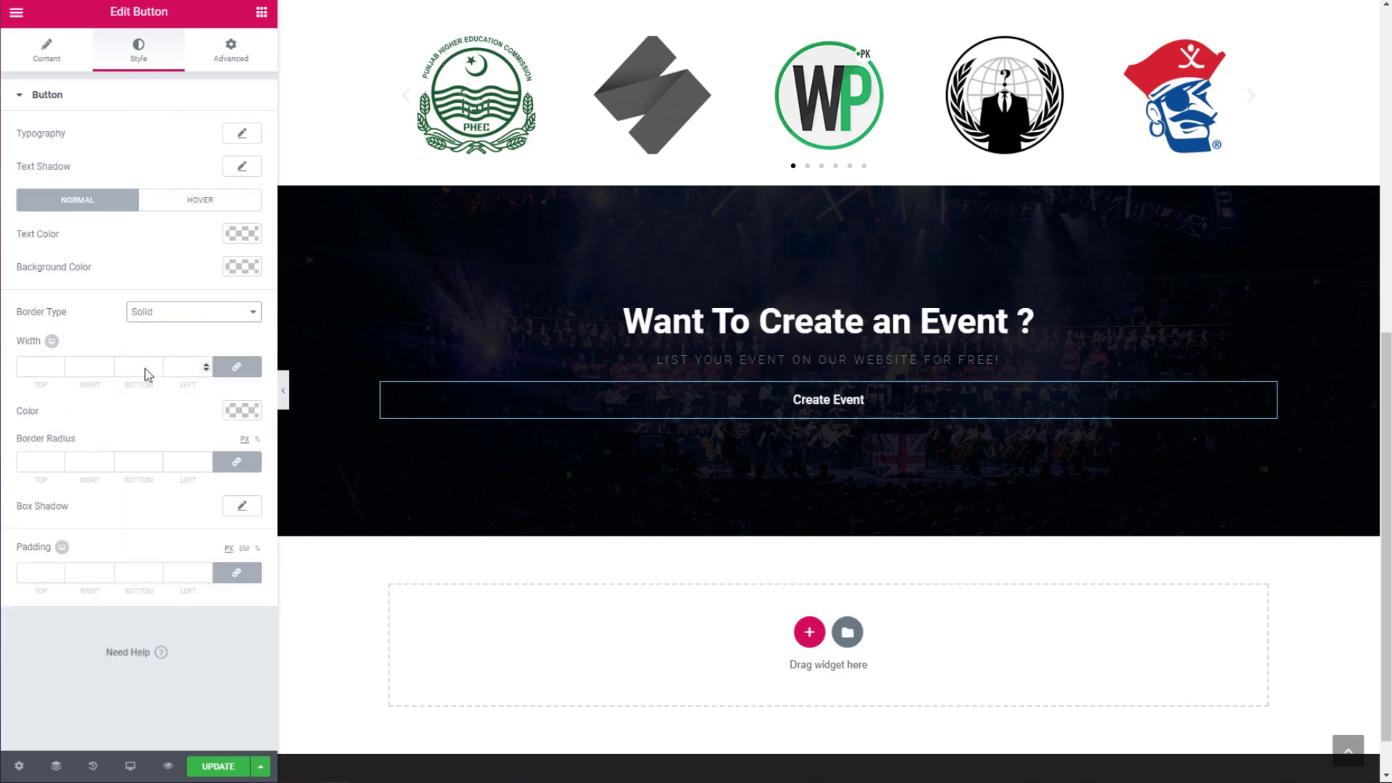
left_click(43, 369)
type("2")
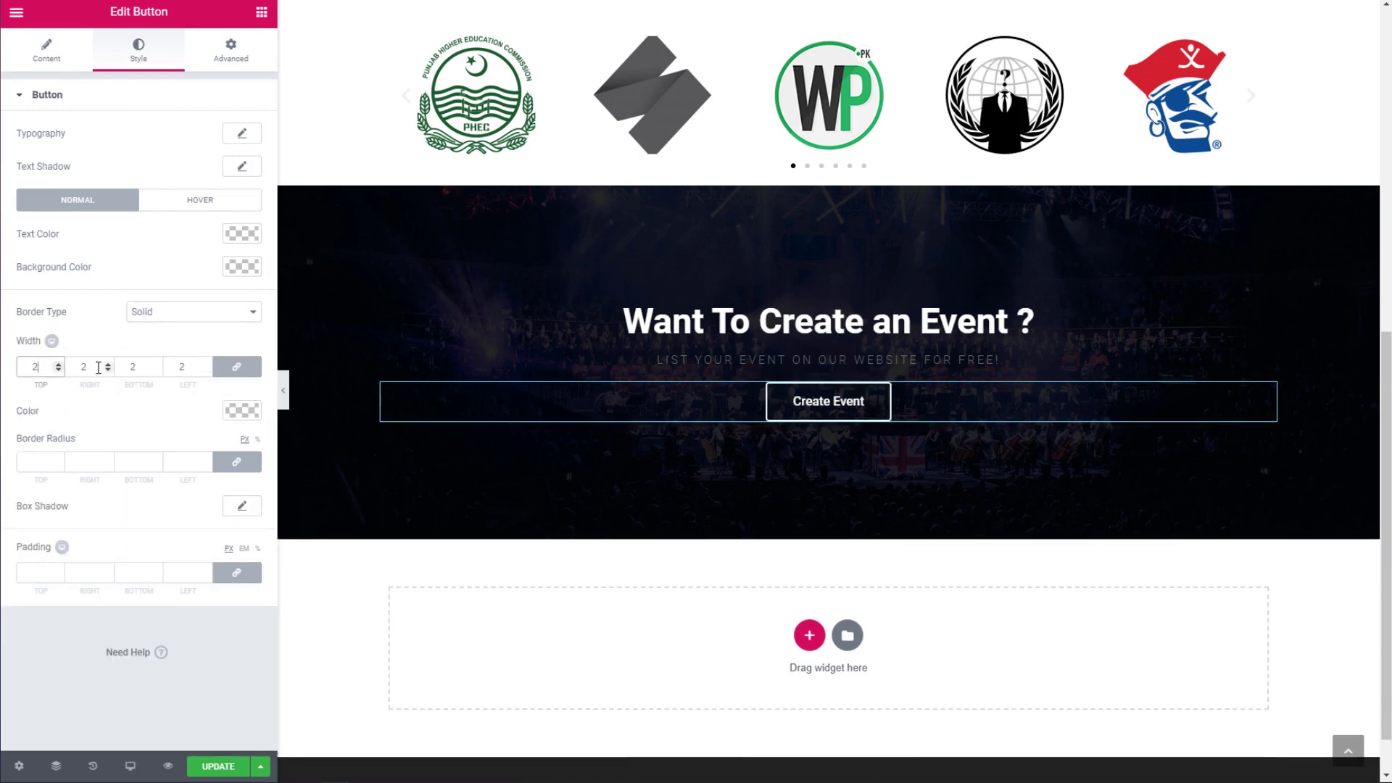
Step: Set the button's border color to #ededed and its border radius to 0 on all corners
left_click(242, 411)
left_click(58, 444)
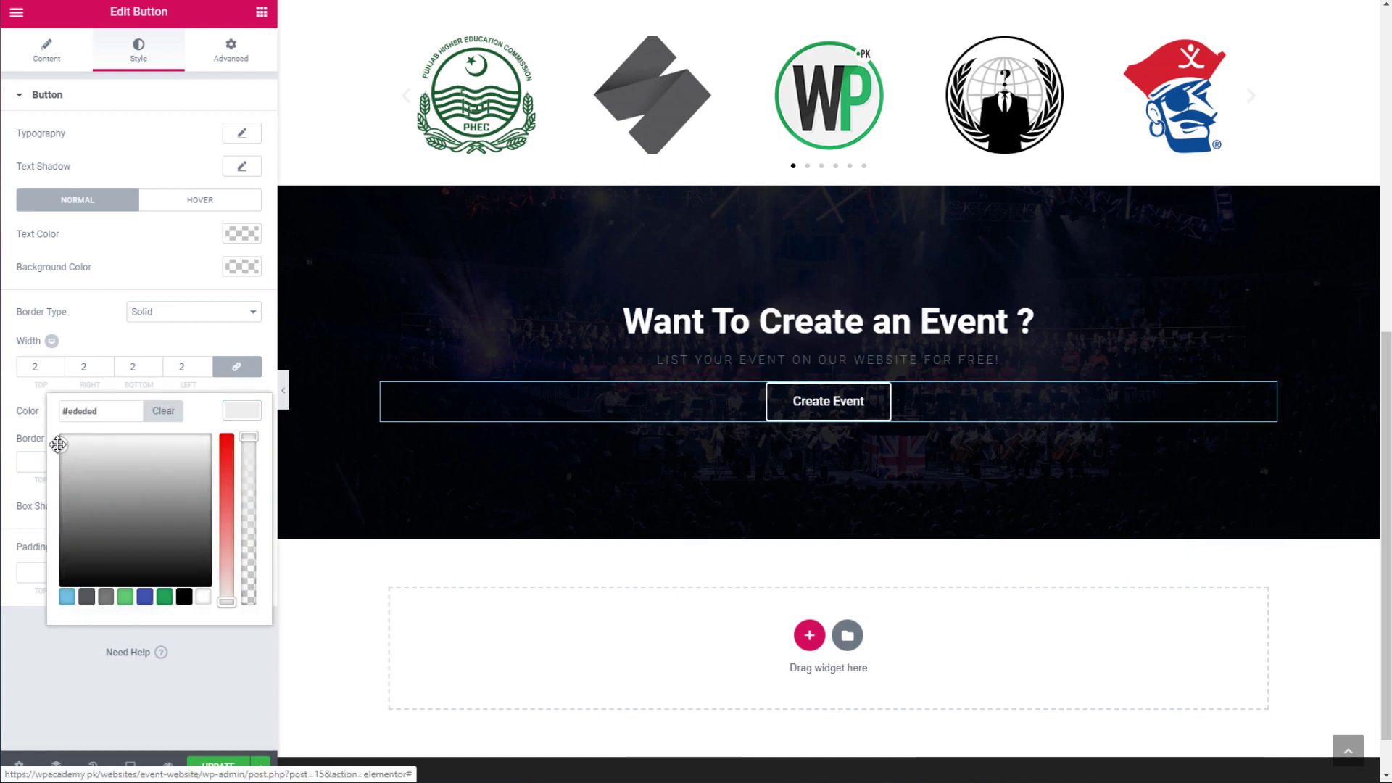
left_click(242, 412)
left_click(41, 463)
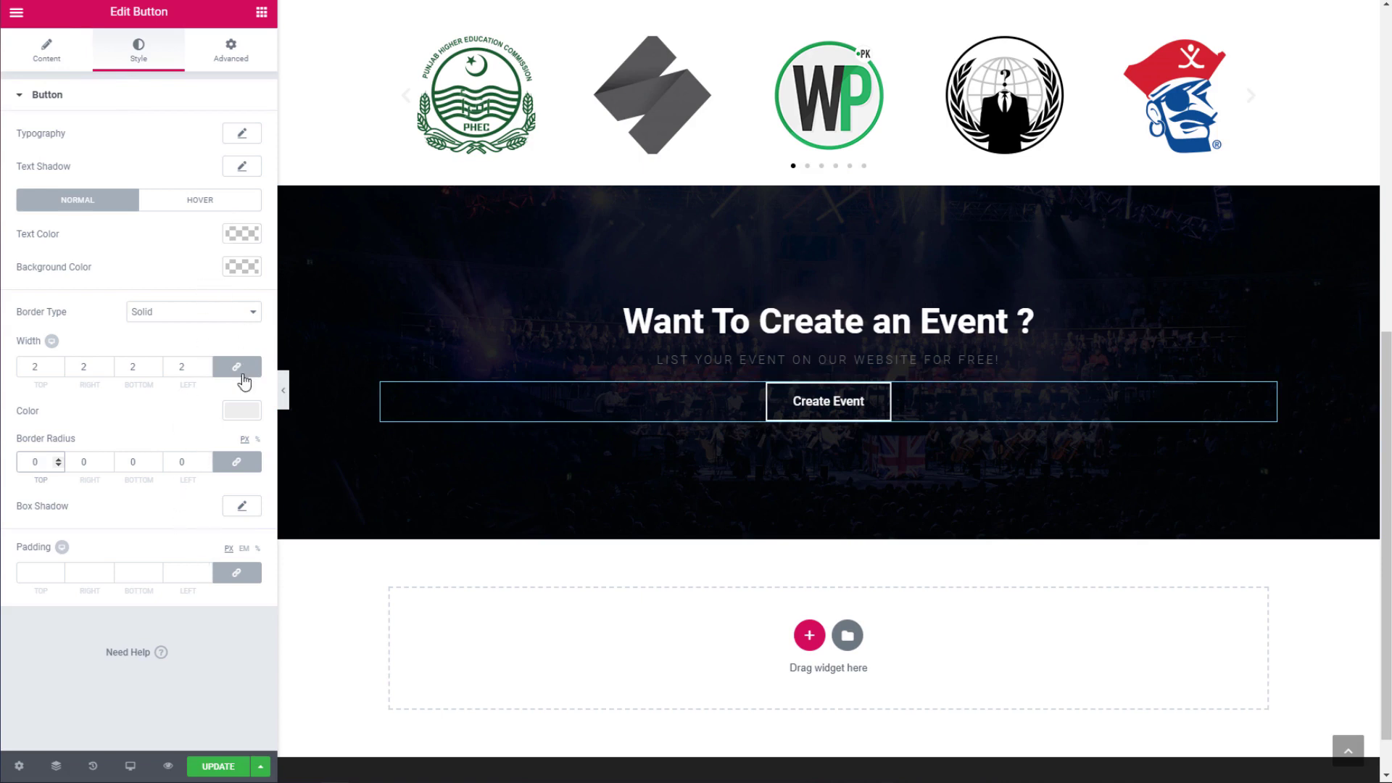
Step: Add the right-pointing arrow icon from the icon library to the Create Event button and position it after the text
left_click(48, 45)
left_click(197, 395)
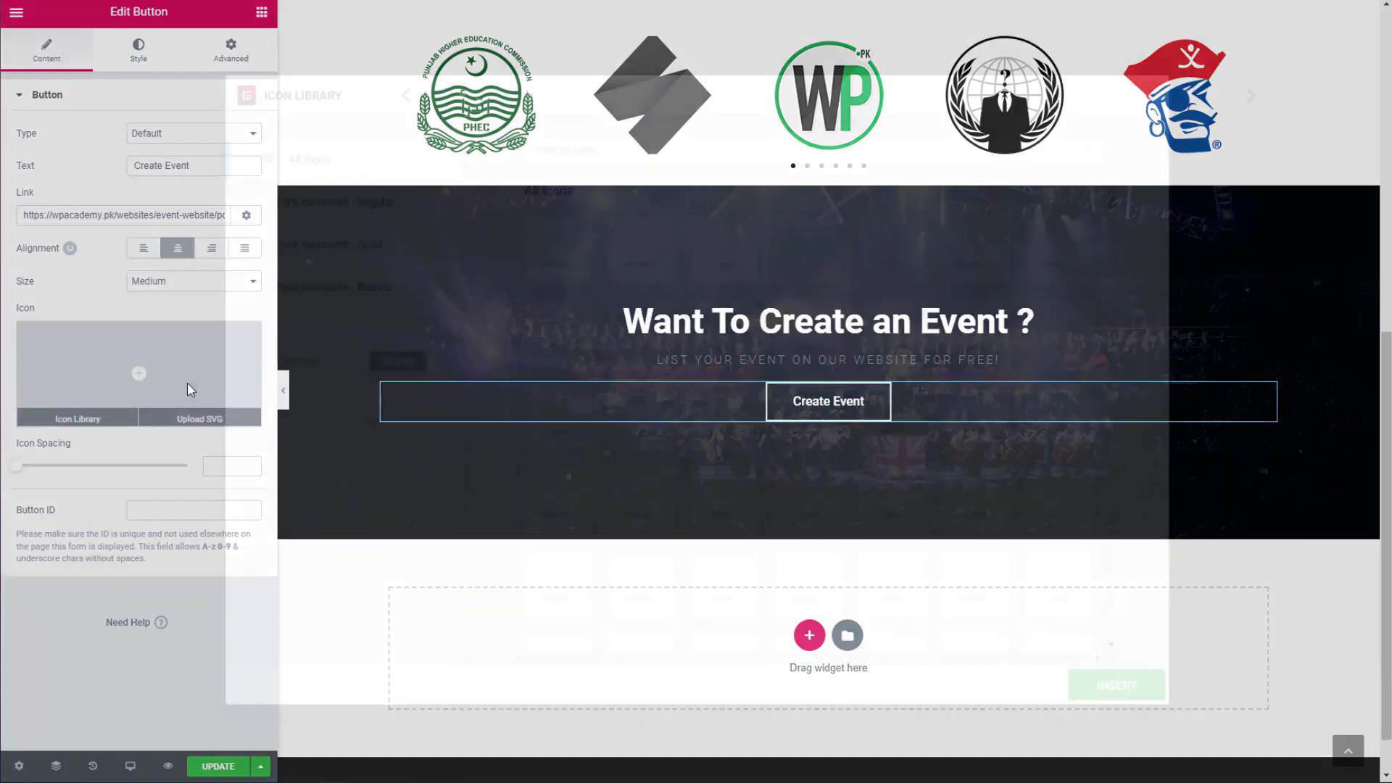
type("s")
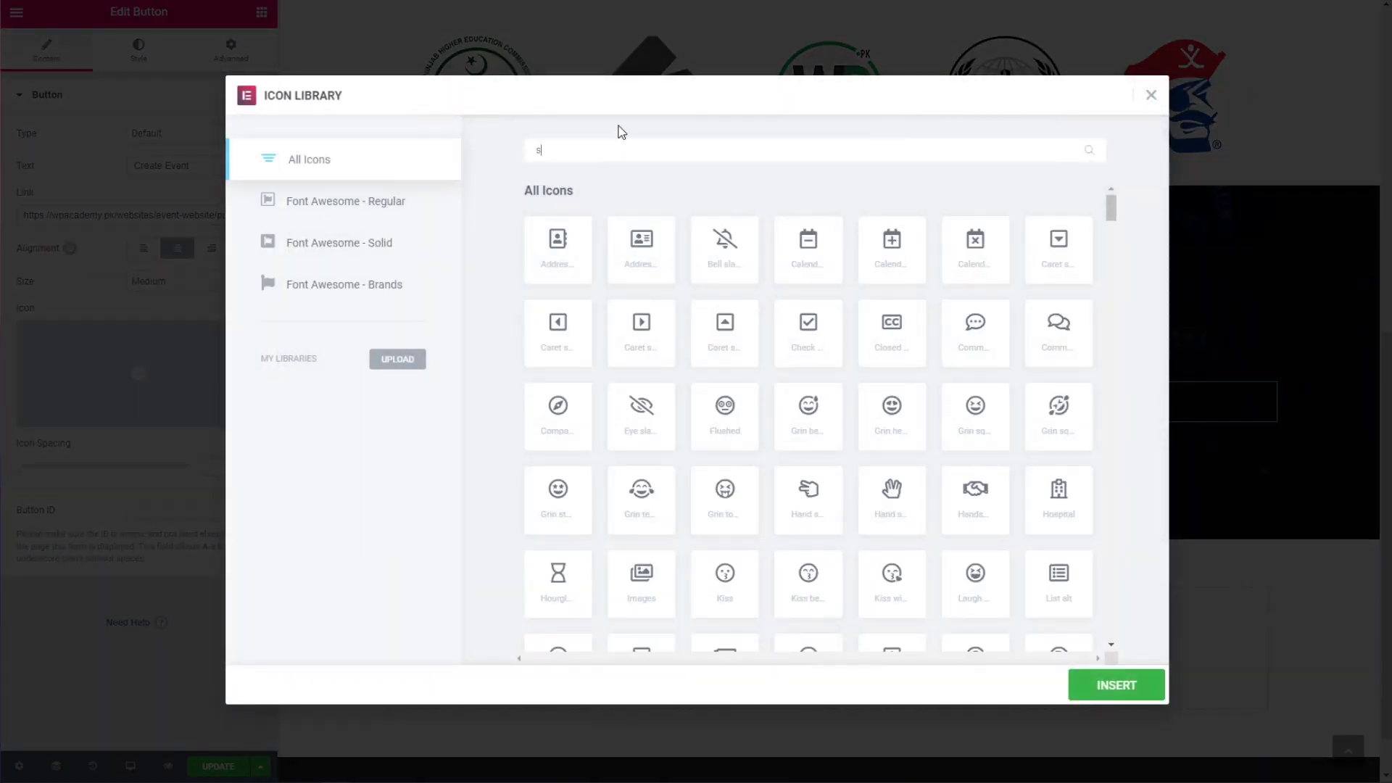
key("BackSpace")
type("arr")
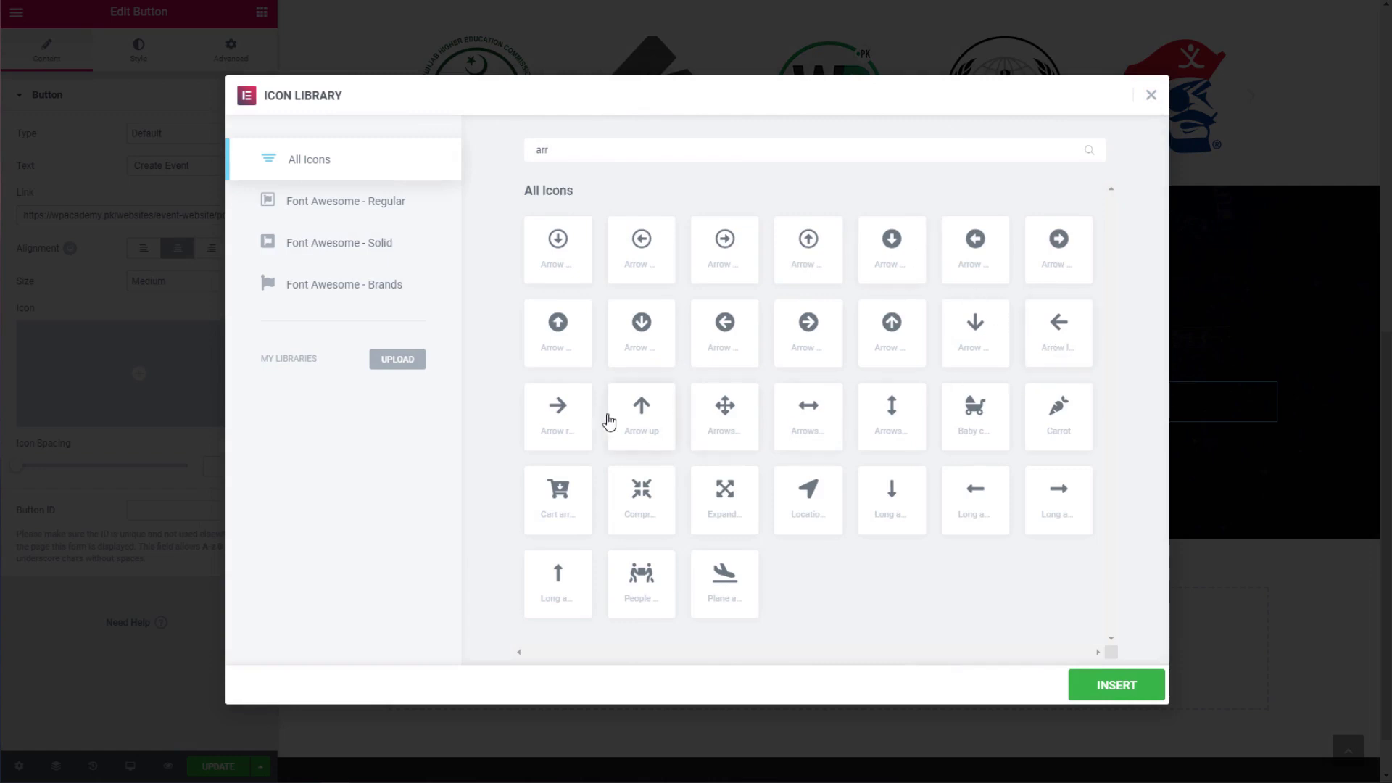
left_click(586, 421)
left_click(1153, 686)
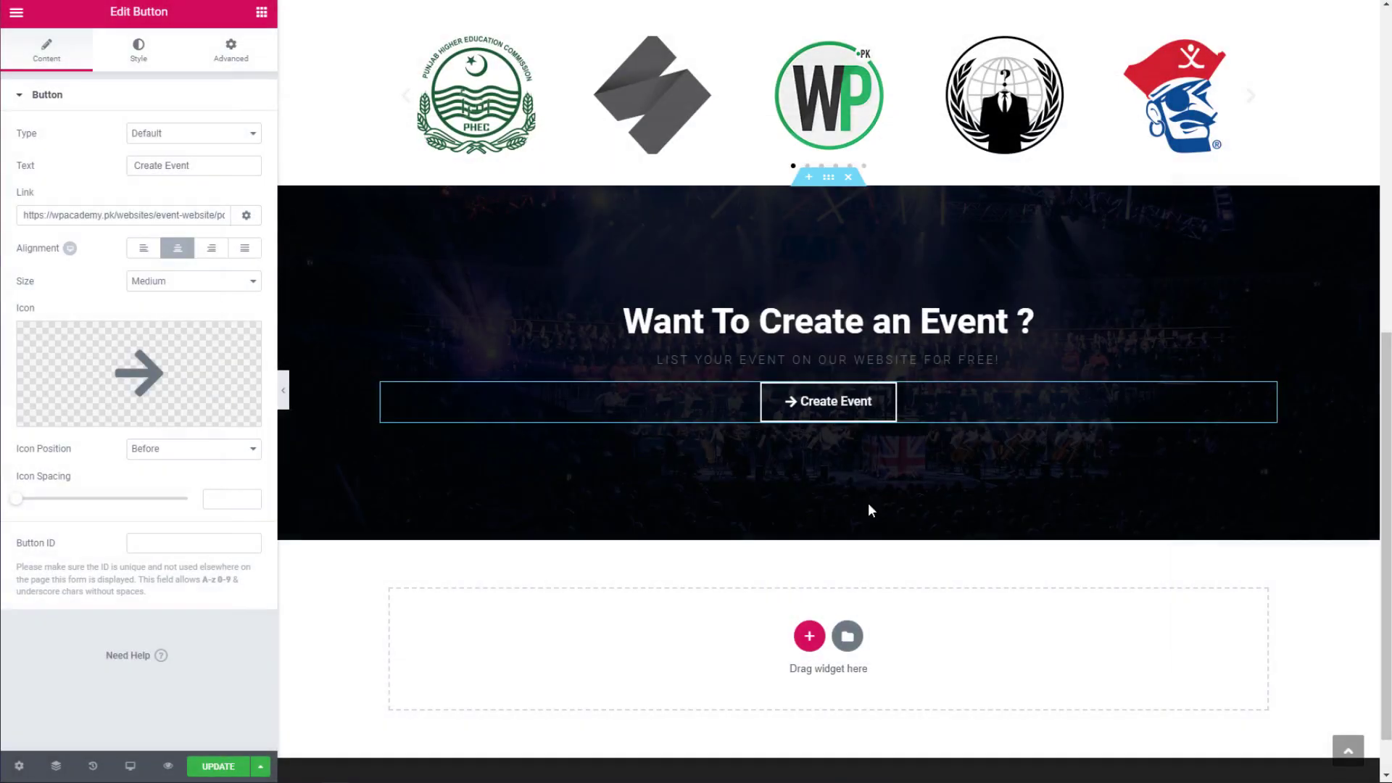
left_click(165, 449)
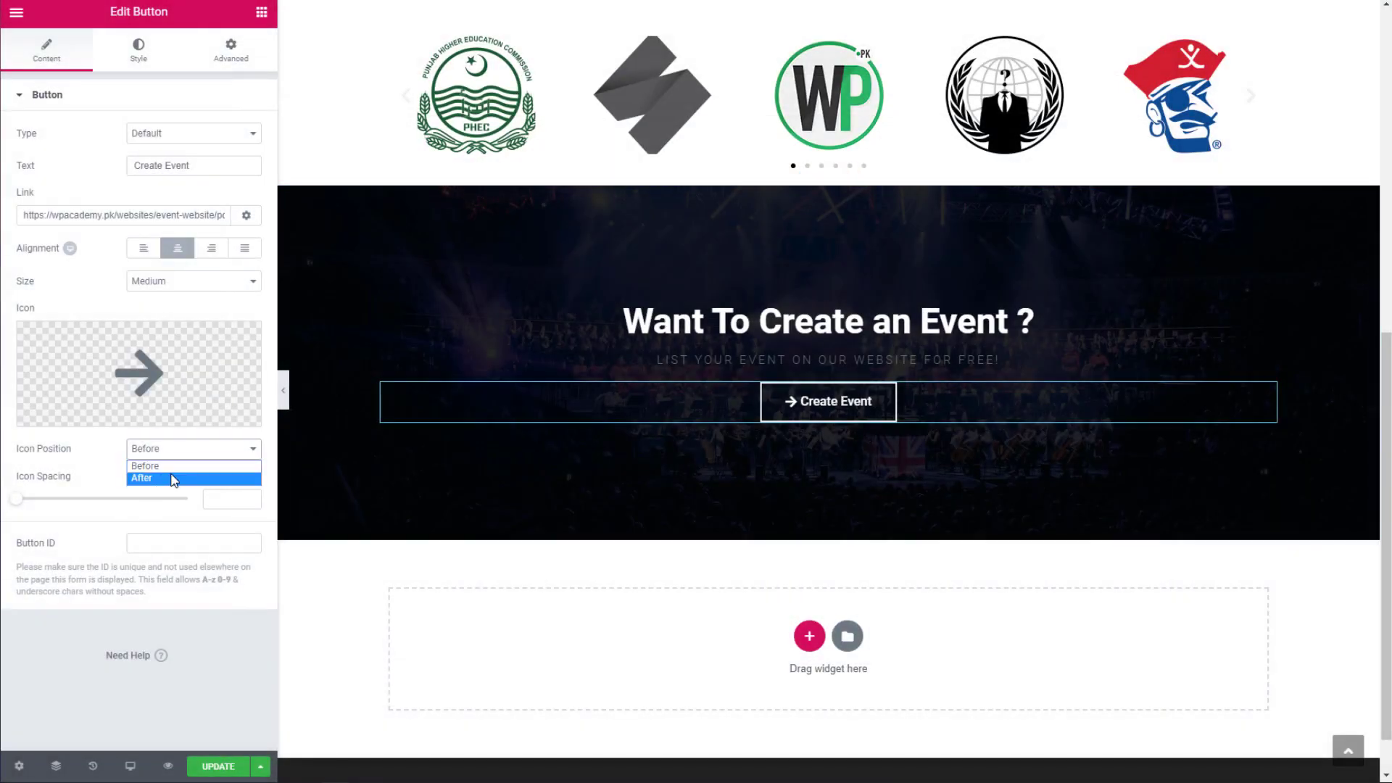
left_click(171, 477)
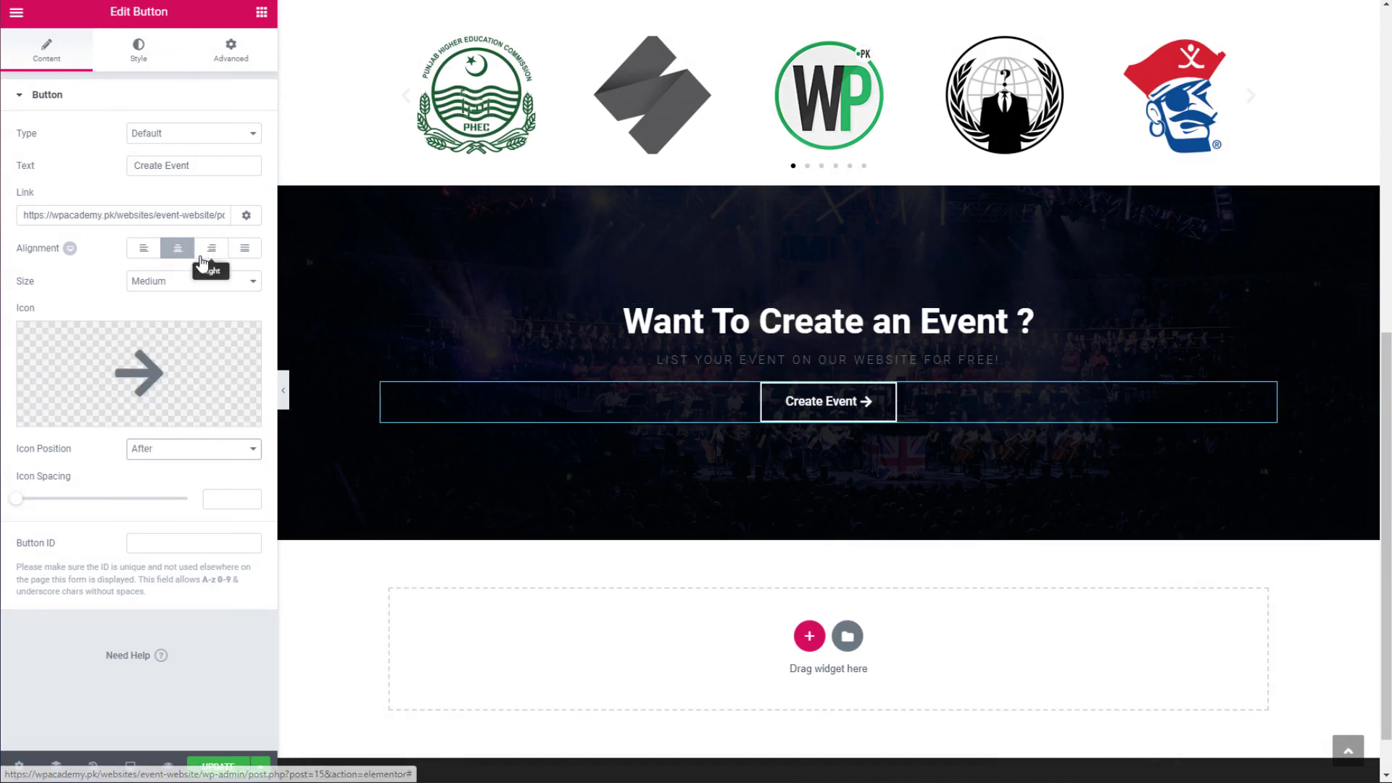
Step: Set the Create Event button's hover animation to Grow
left_click(138, 63)
left_click(190, 200)
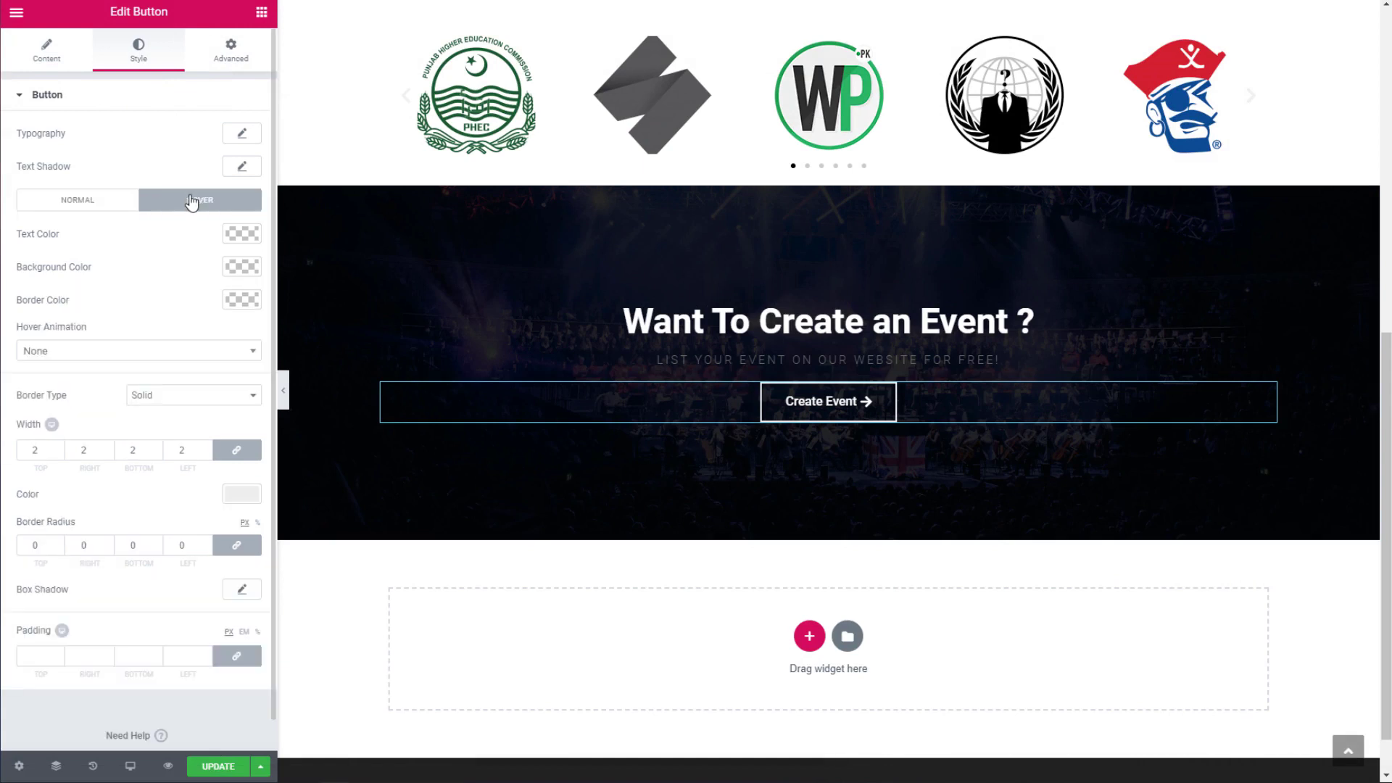
left_click(178, 348)
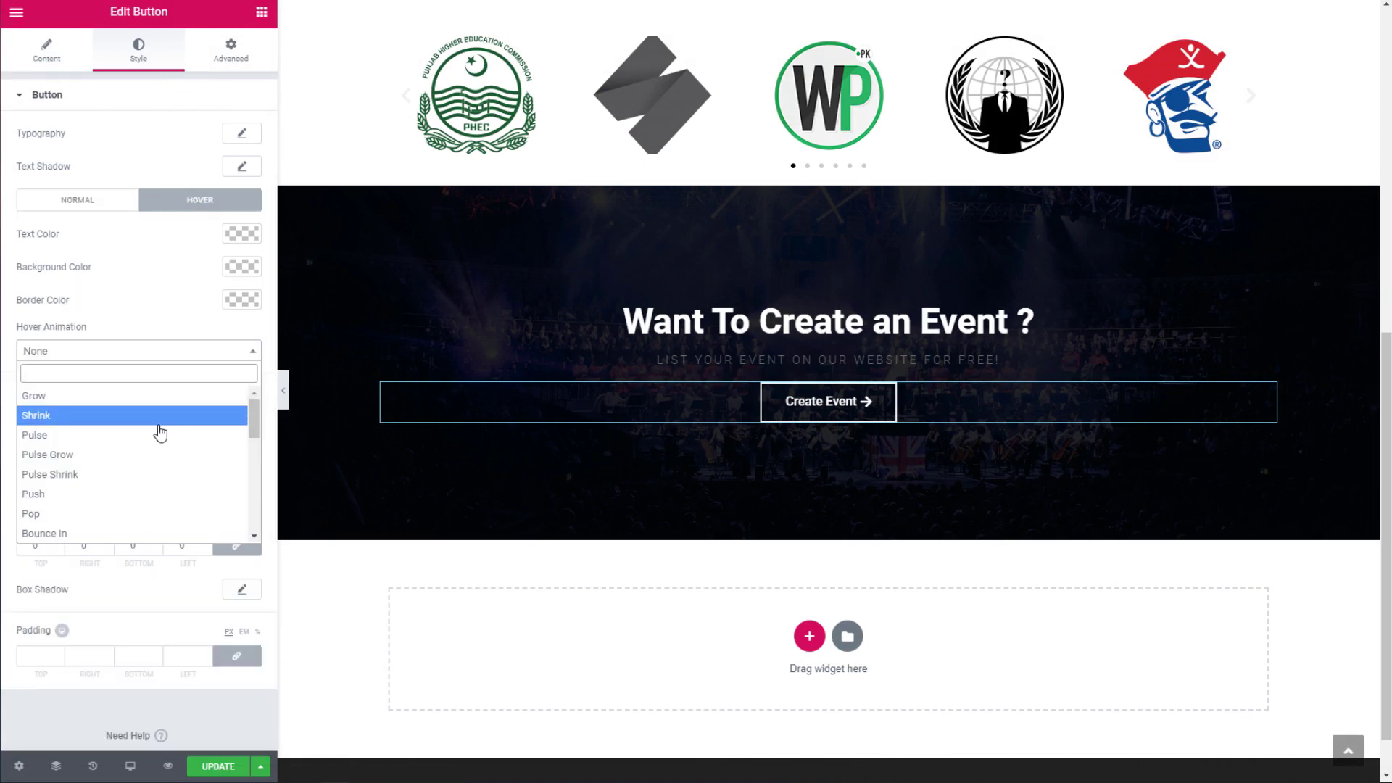
left_click(146, 404)
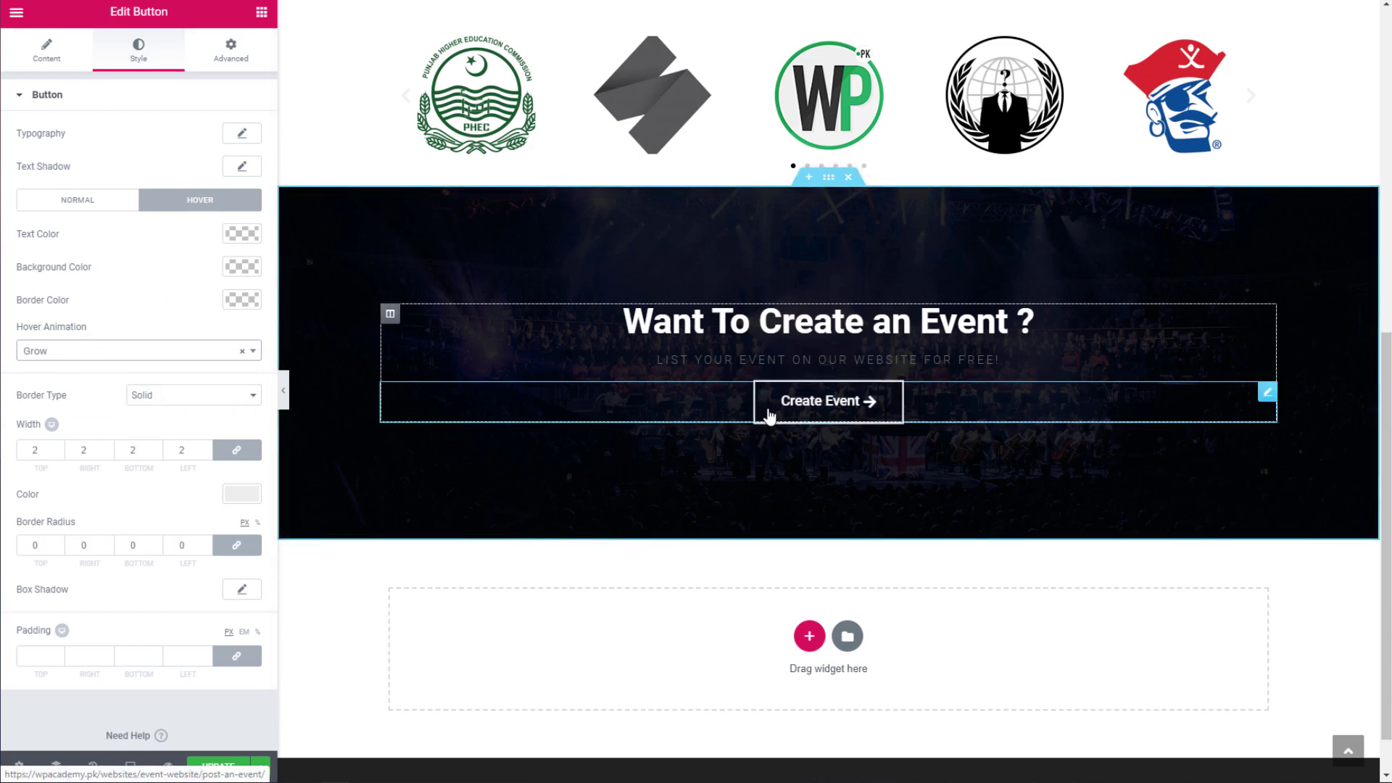
Step: Set the button's hover background color to partially transparent white and its hover text color to #000000
left_click(242, 266)
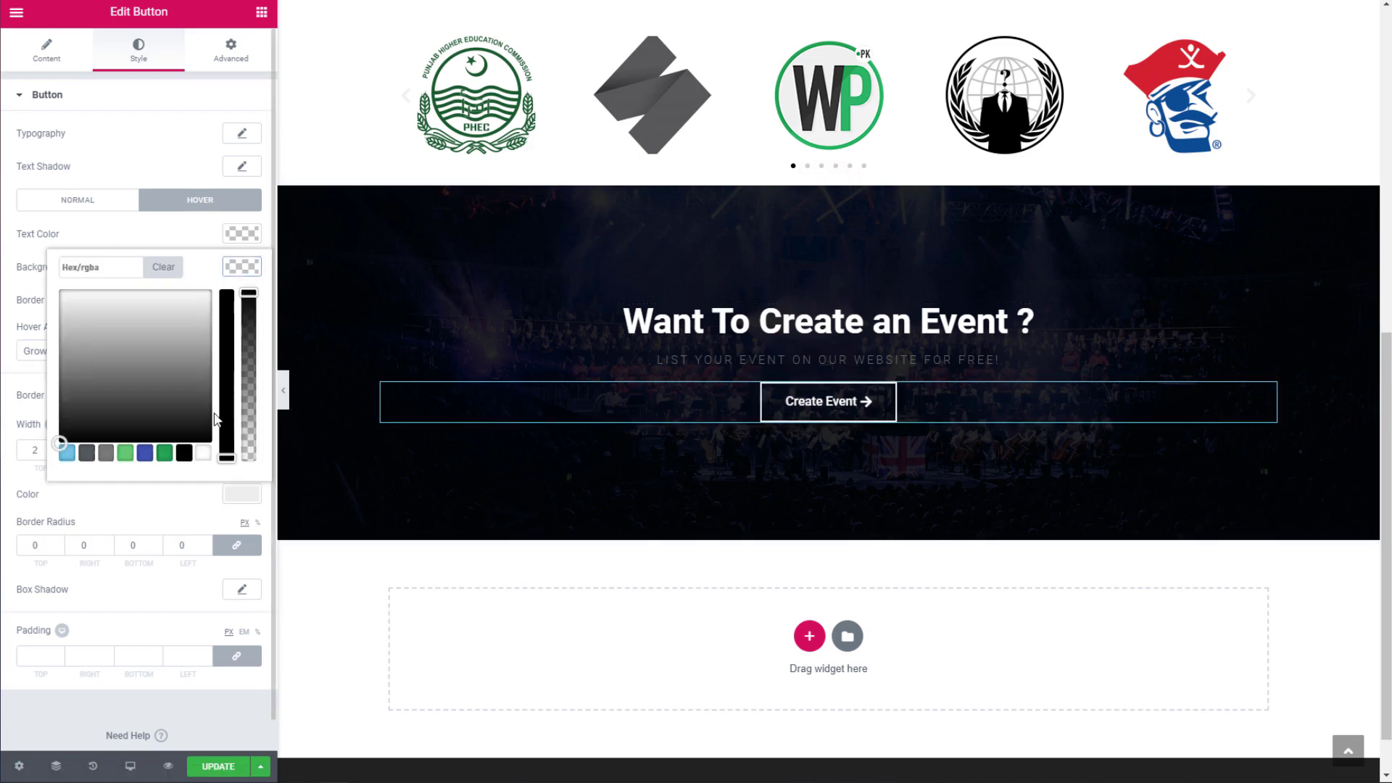
left_click(202, 454)
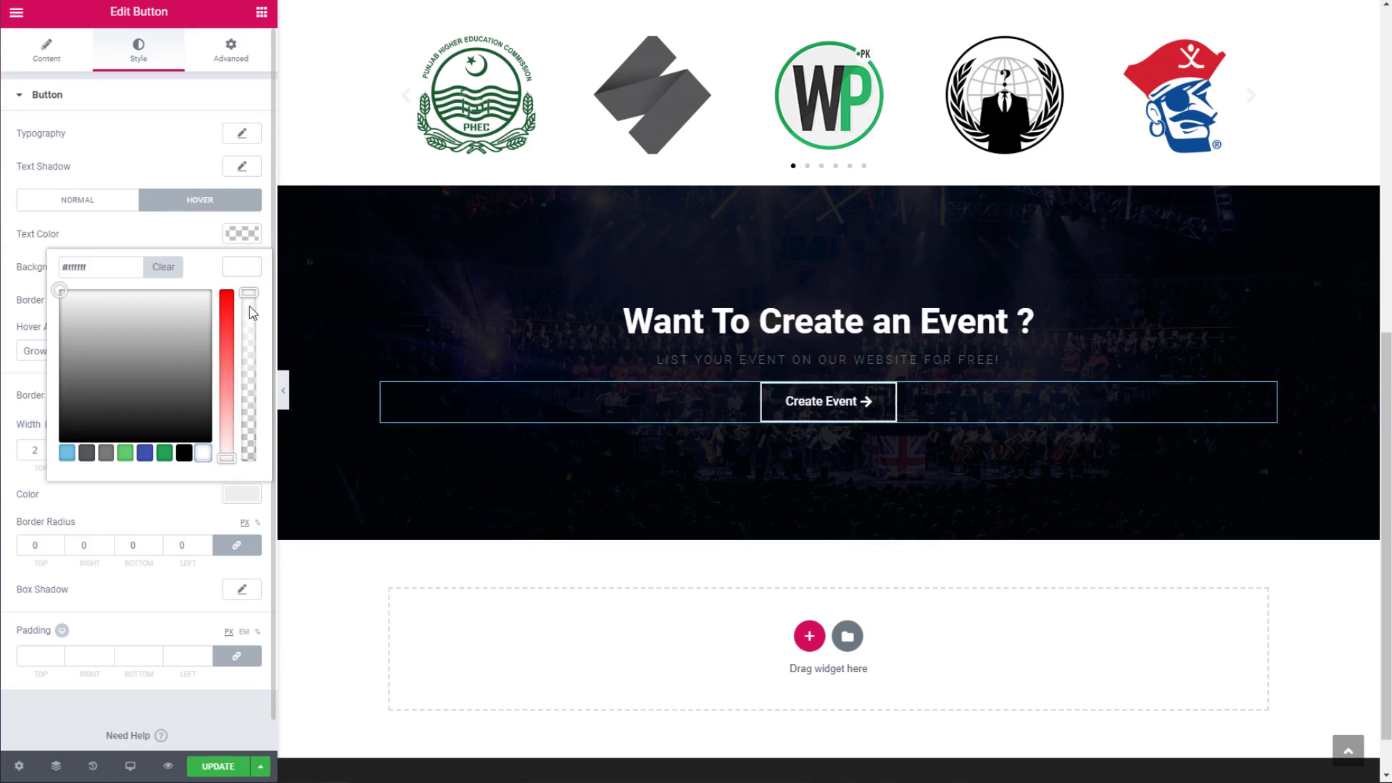
left_click_drag(248, 300, 248, 335)
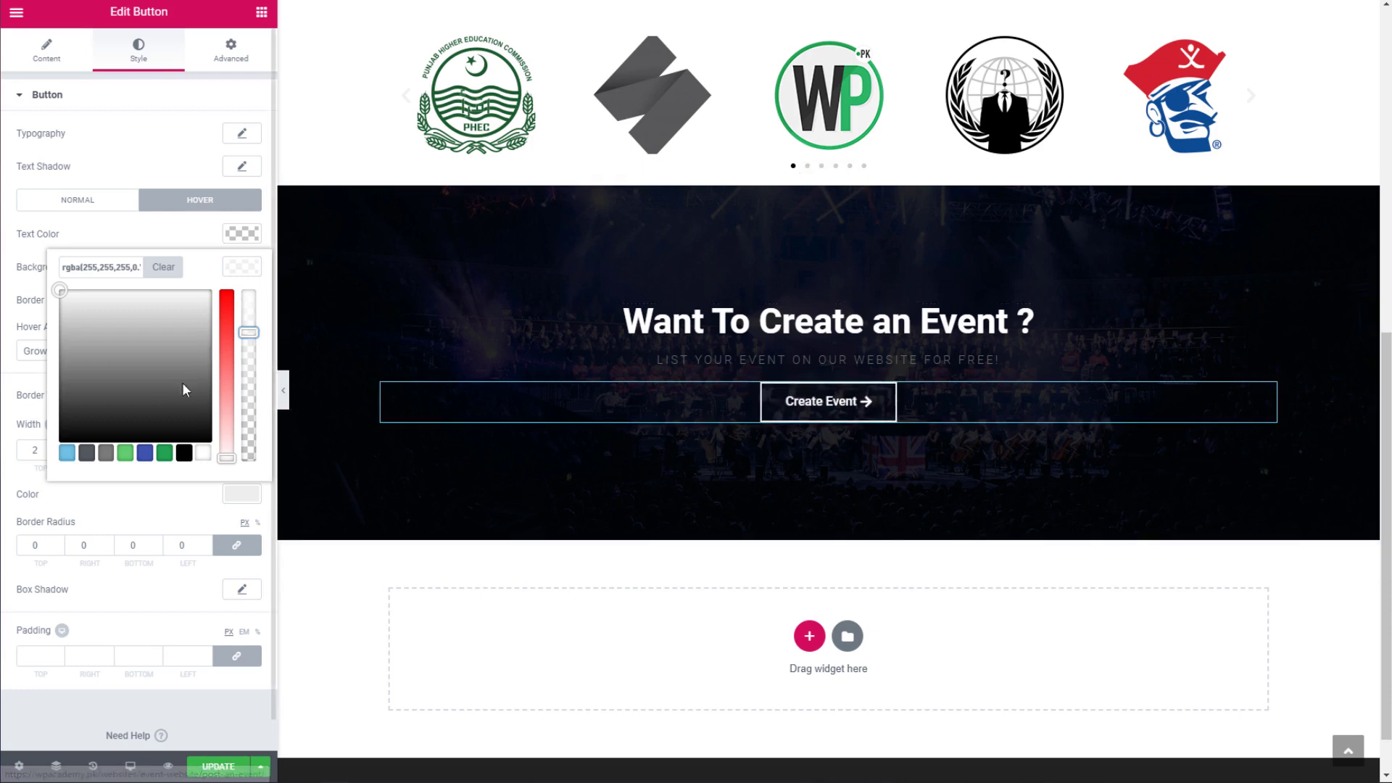
left_click(249, 279)
left_click(246, 235)
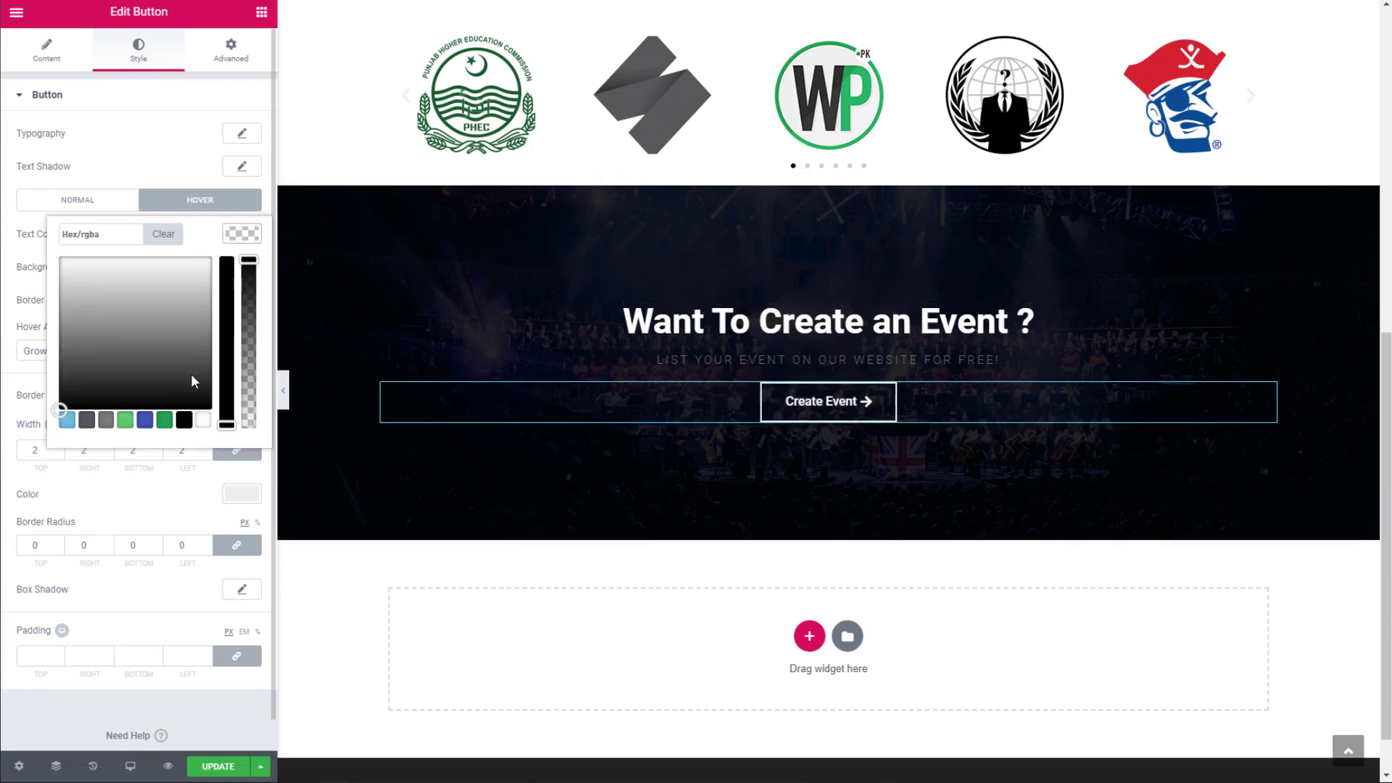
left_click(186, 420)
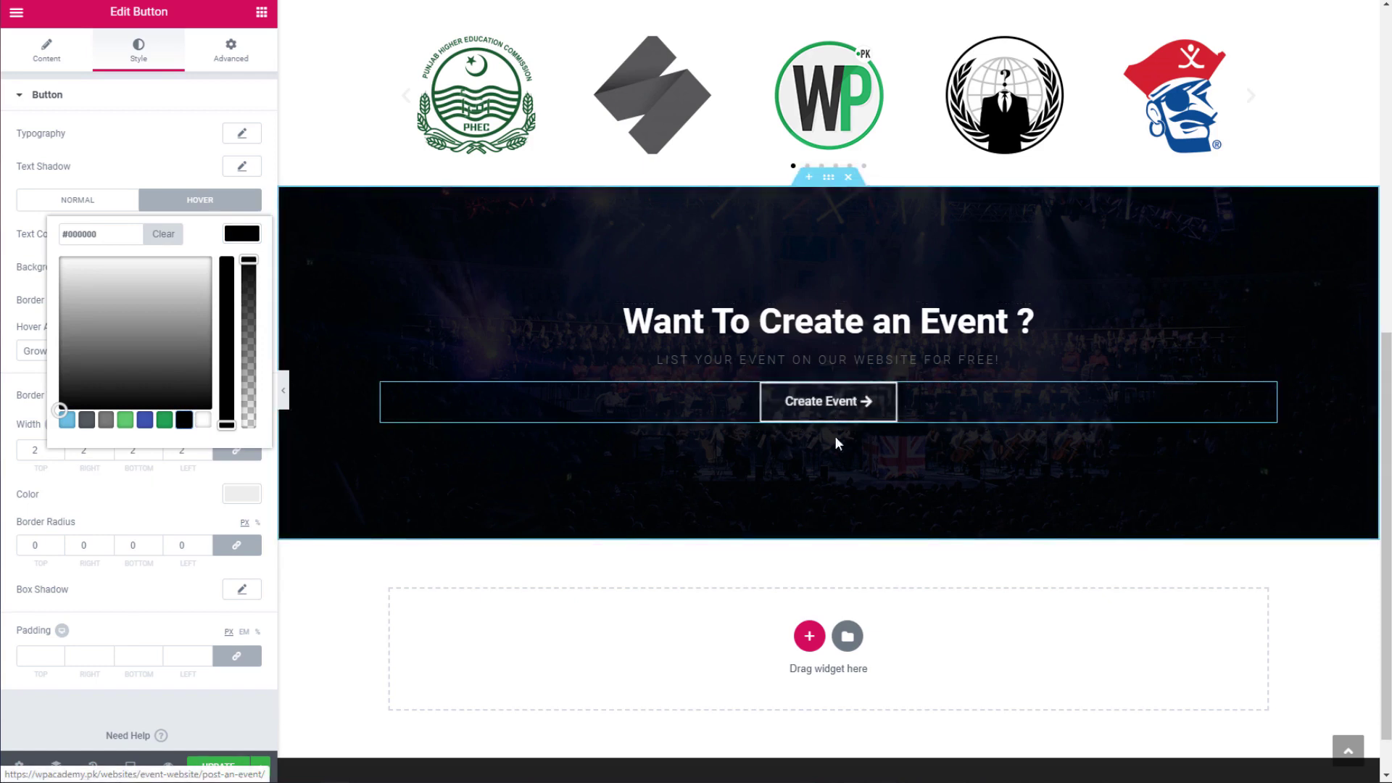
Step: Set the call-to-action section's bottom and top padding to 100 px each
left_click(828, 179)
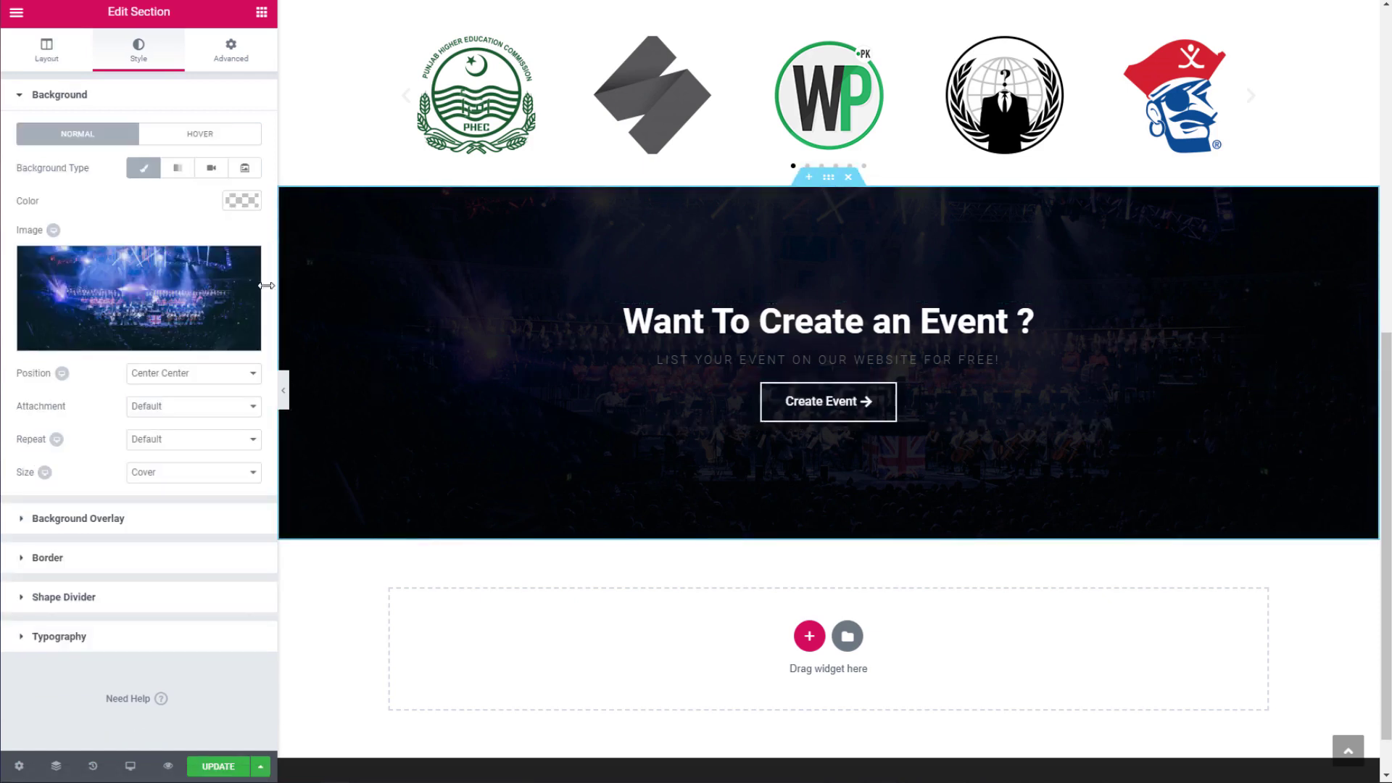
left_click(210, 55)
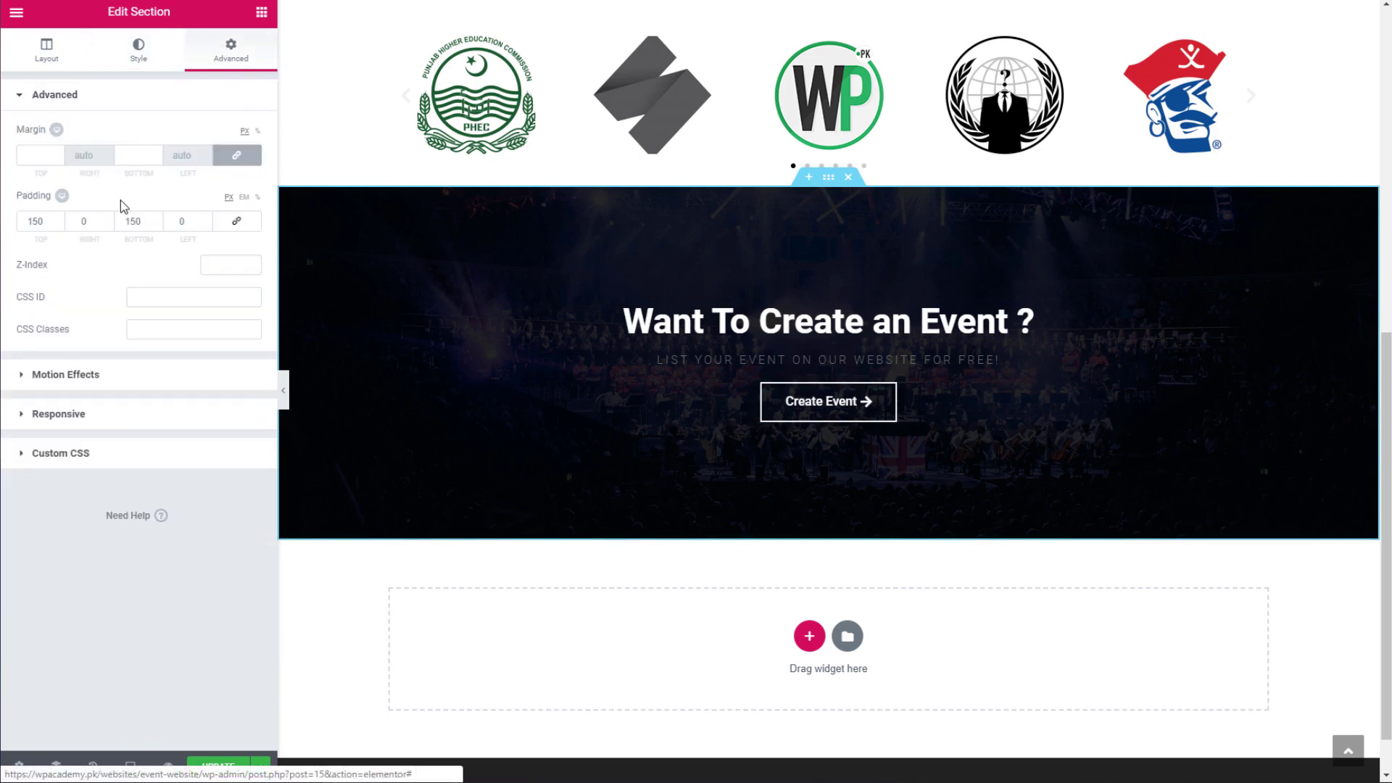
left_click(136, 221)
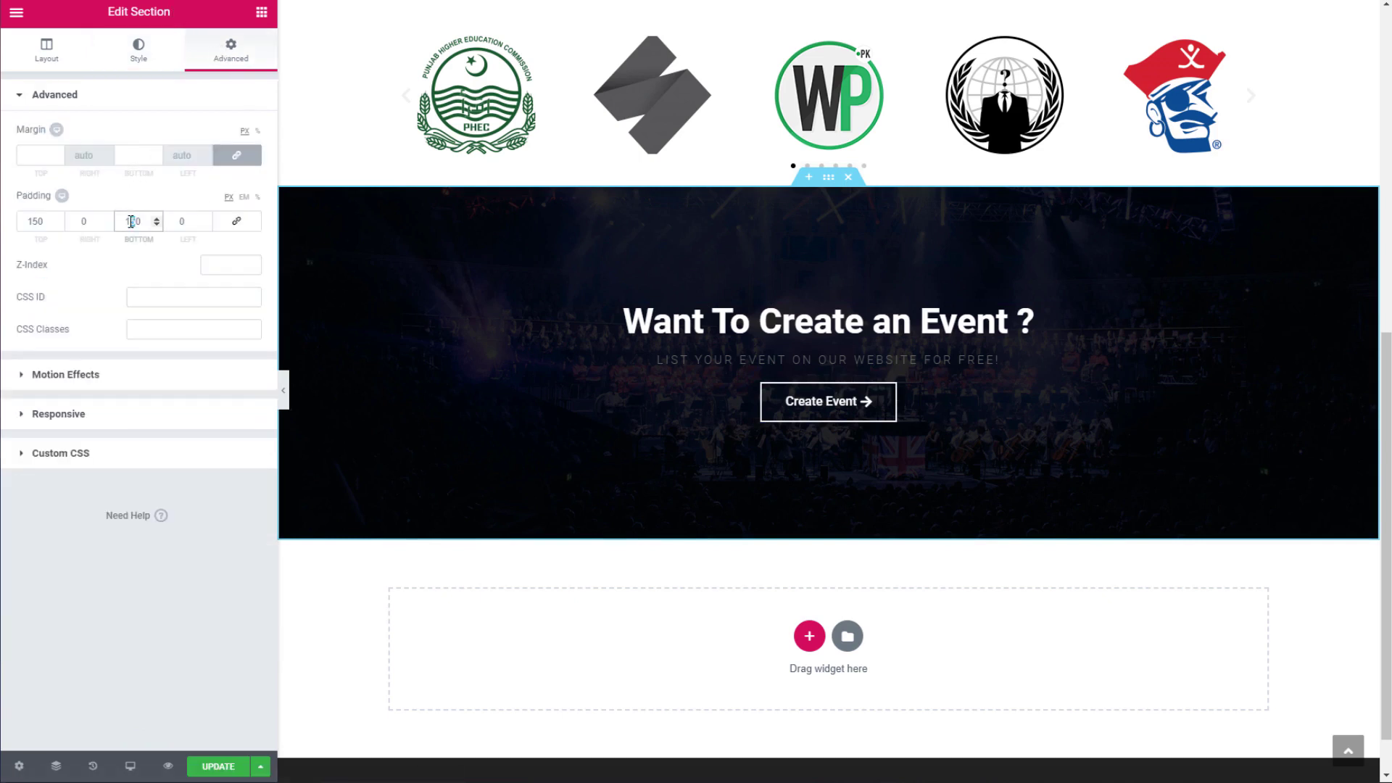
type("0")
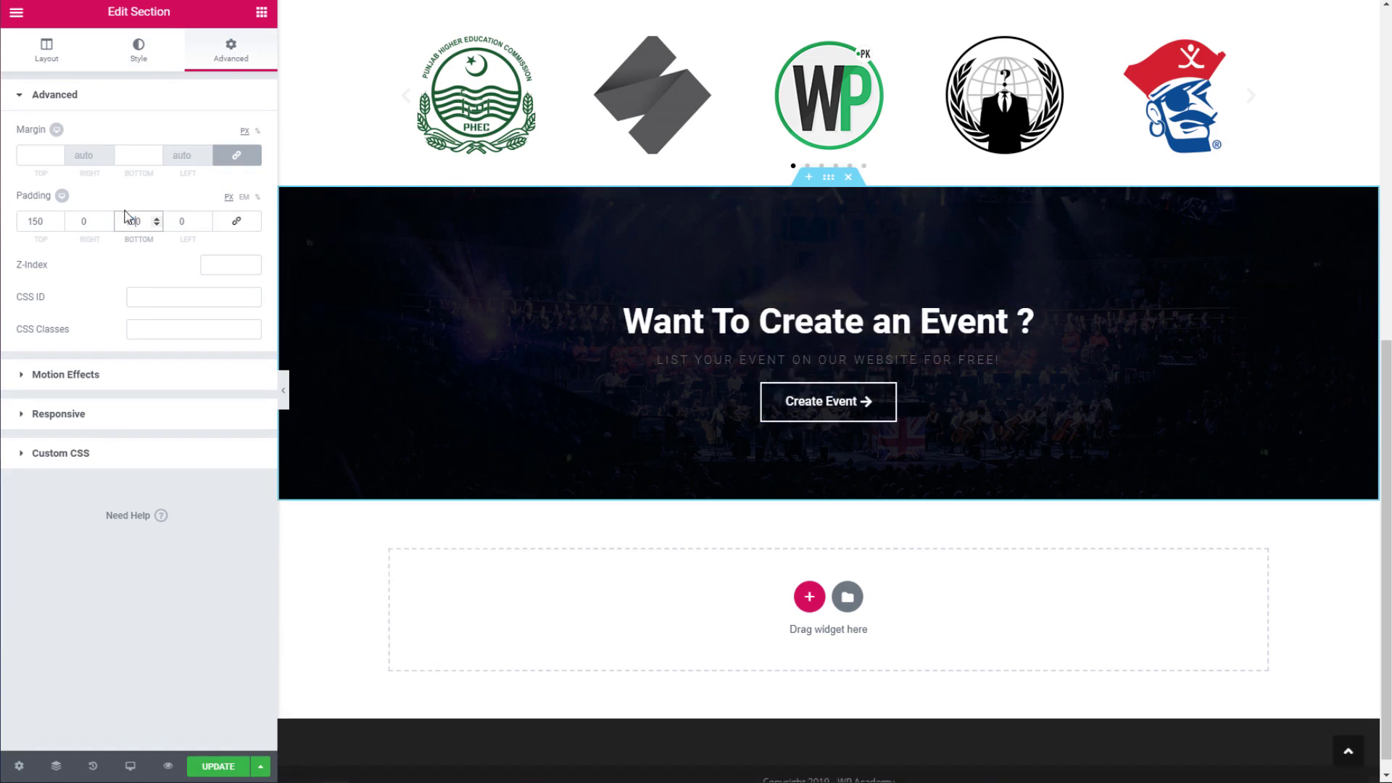
left_click(34, 221)
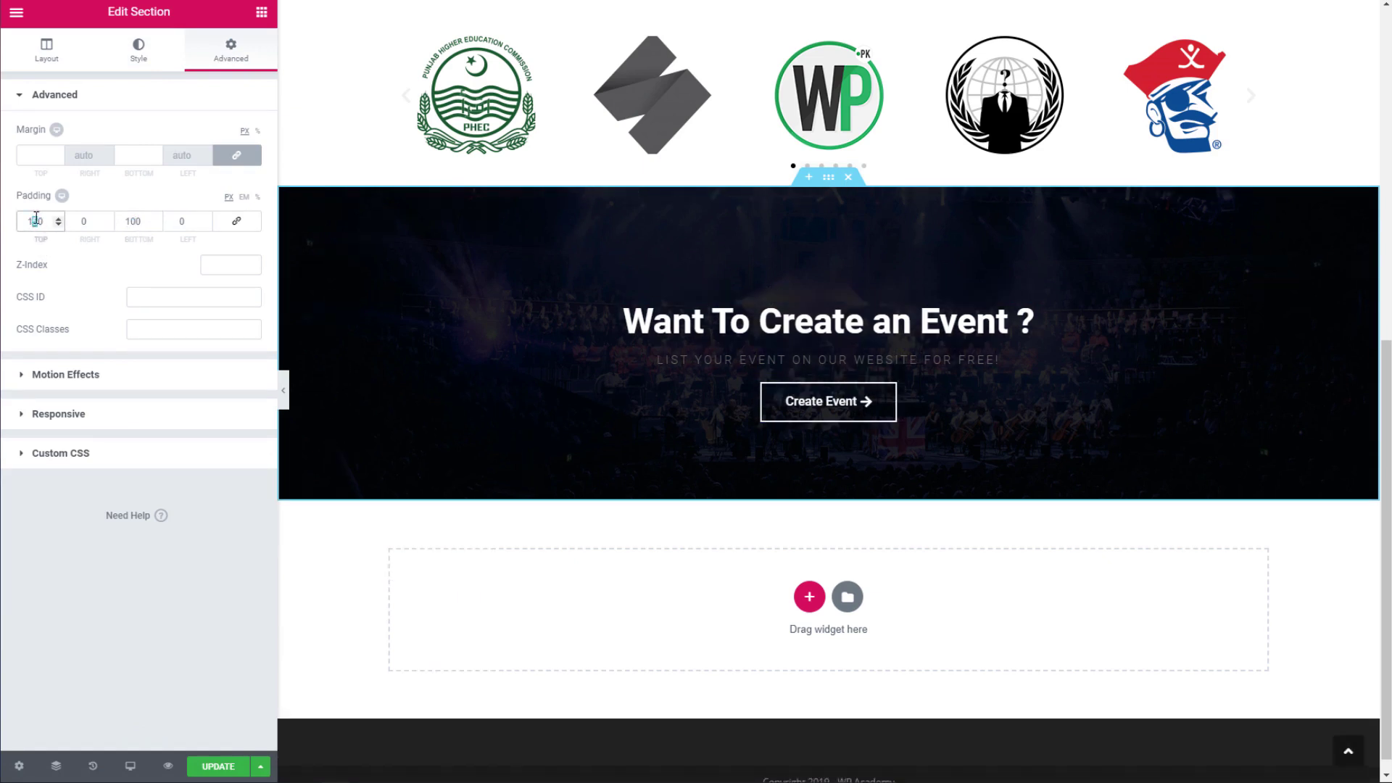
type("0")
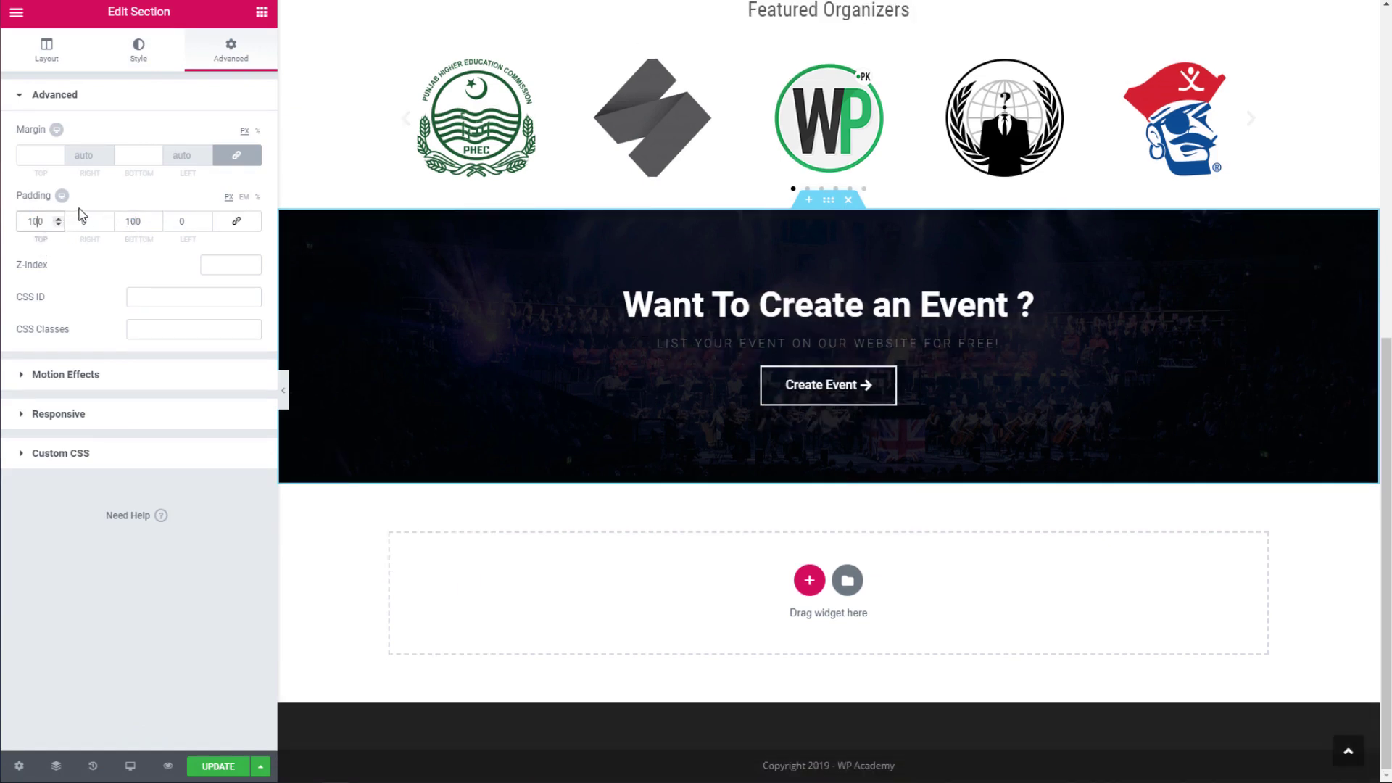
Step: Unlink the section's margin values, set its top margin to 50 px, and update the page
left_click(233, 150)
left_click(29, 155)
type("50")
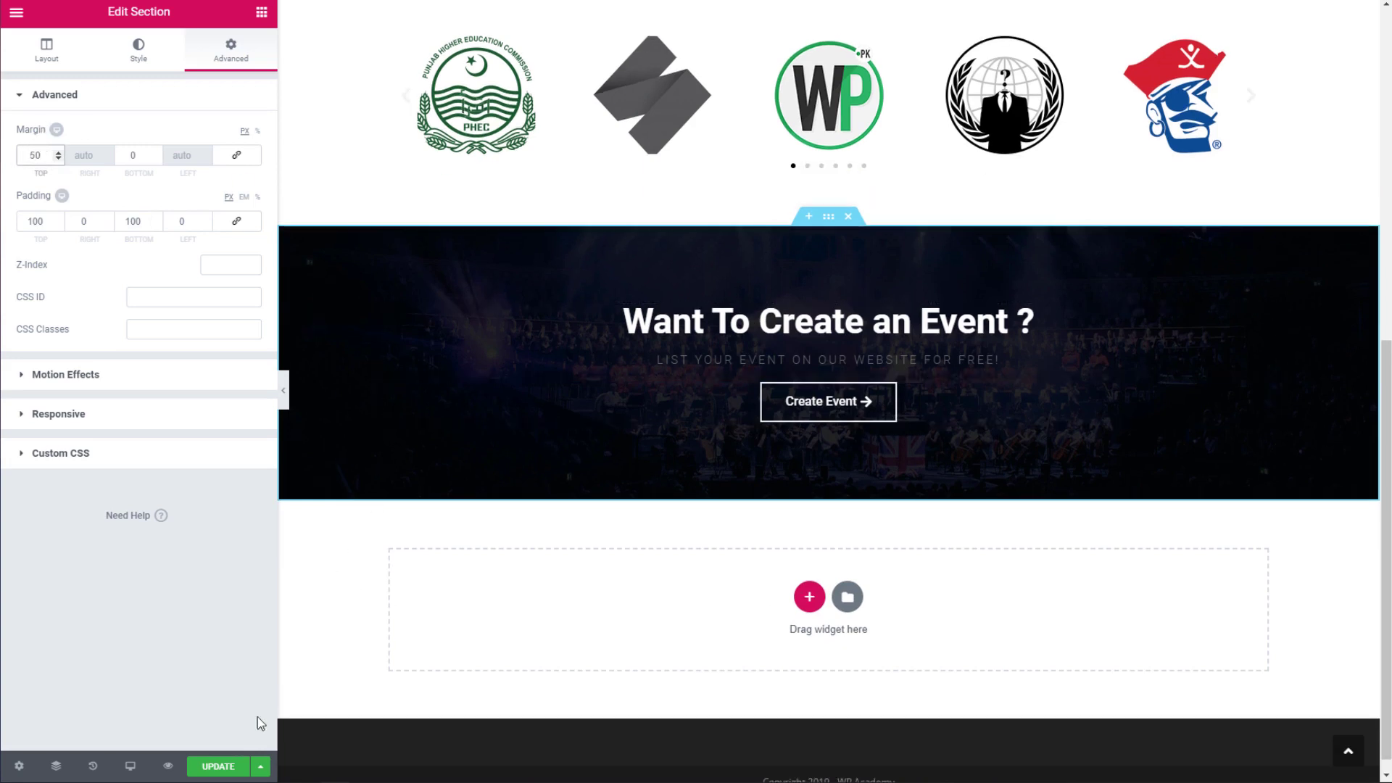
left_click(230, 769)
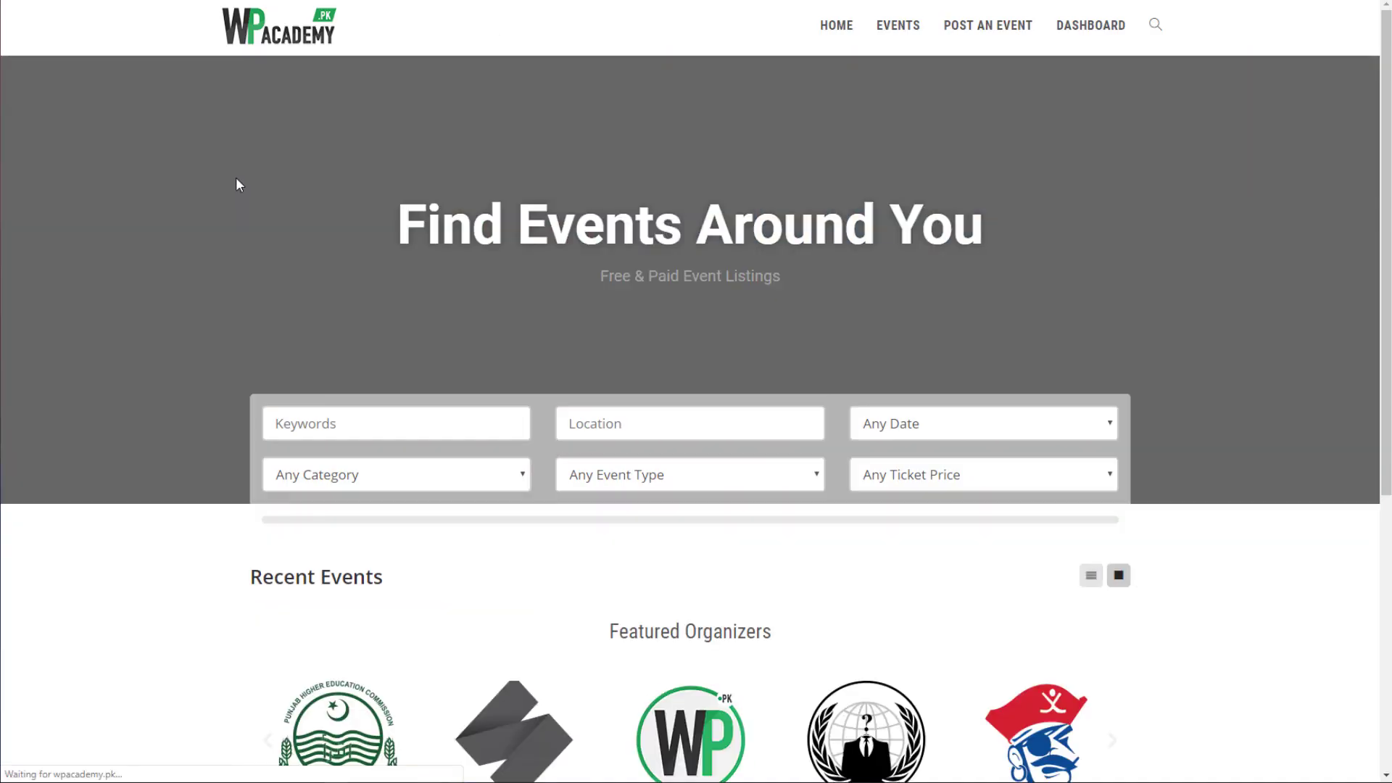
Step: Review the live home page from the banner down to the Featured Organizers and call-to-action sections
scroll(236, 180, "down", 10)
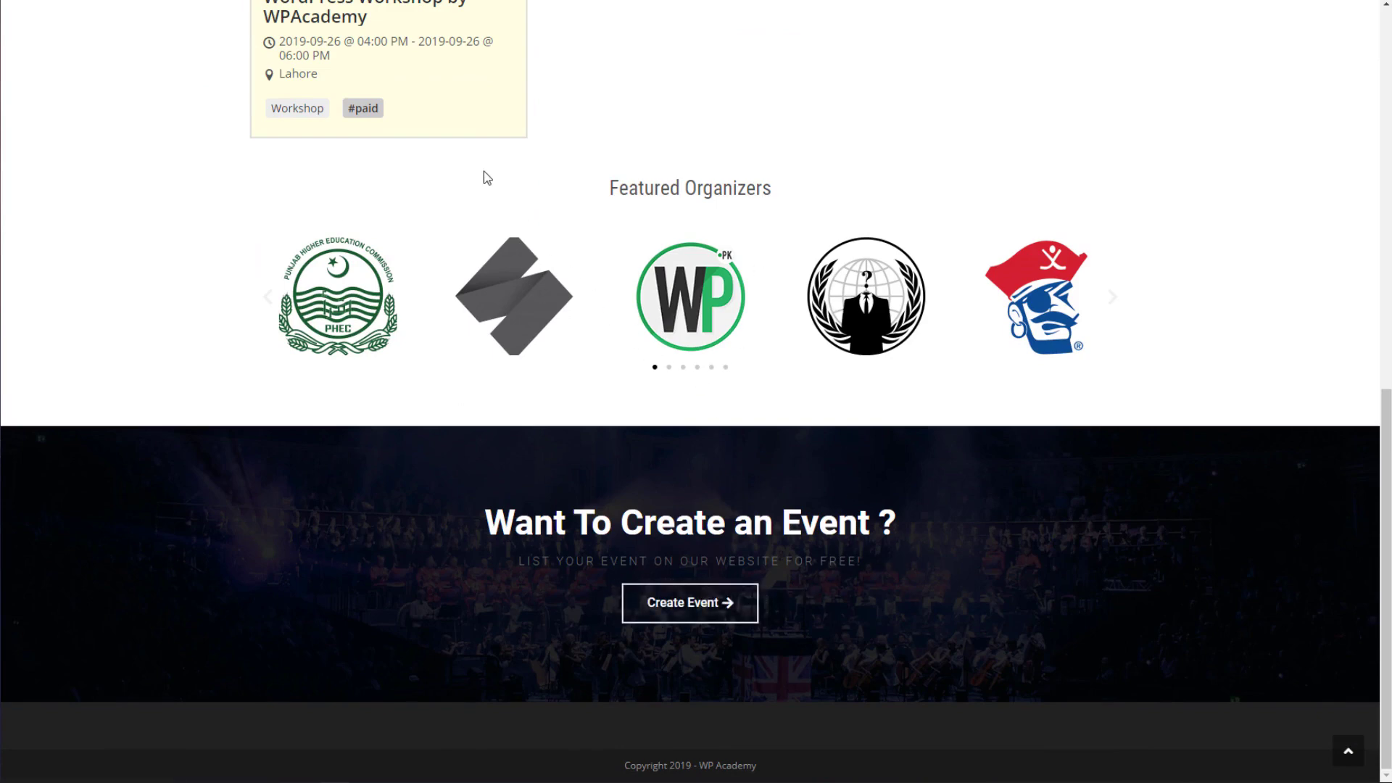
key("Home")
scroll(590, 320, "down", 10)
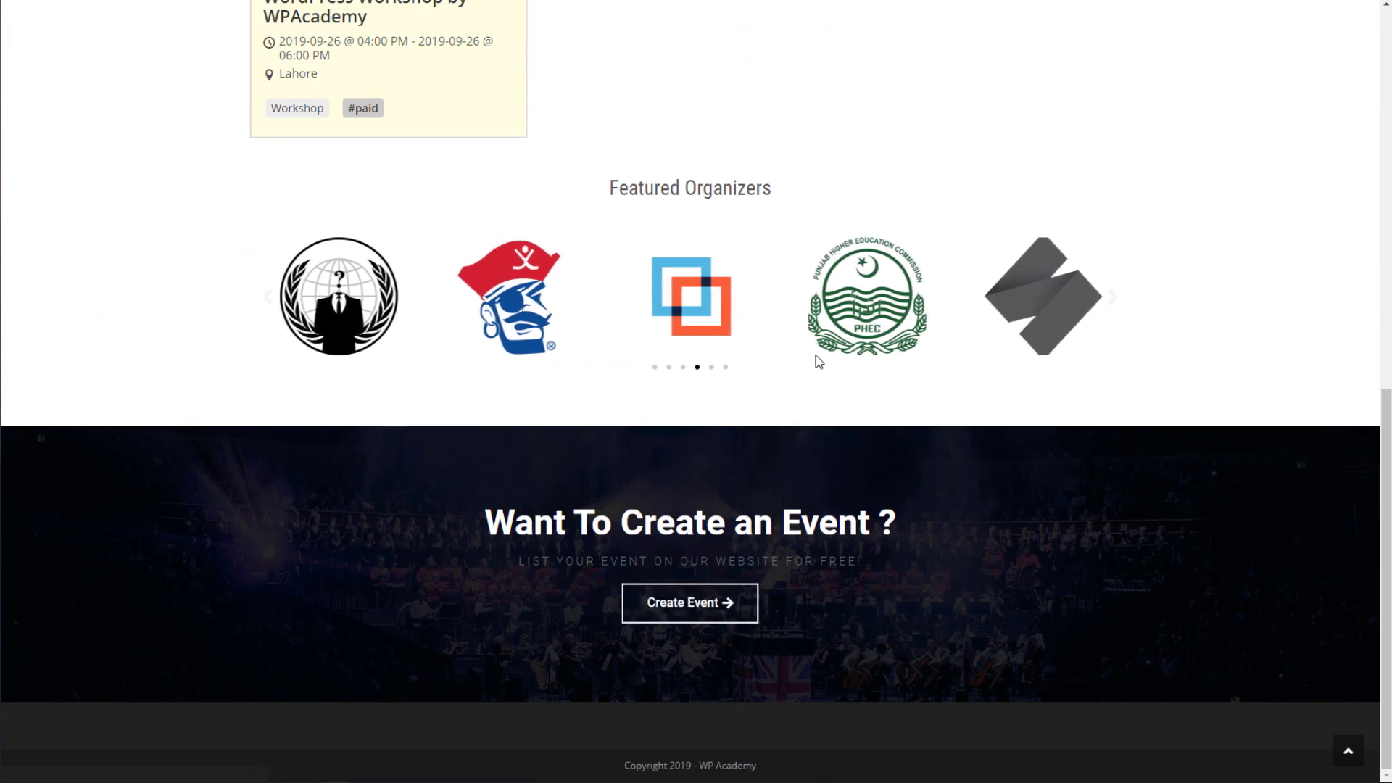
scroll(1386, 252, "up", 10)
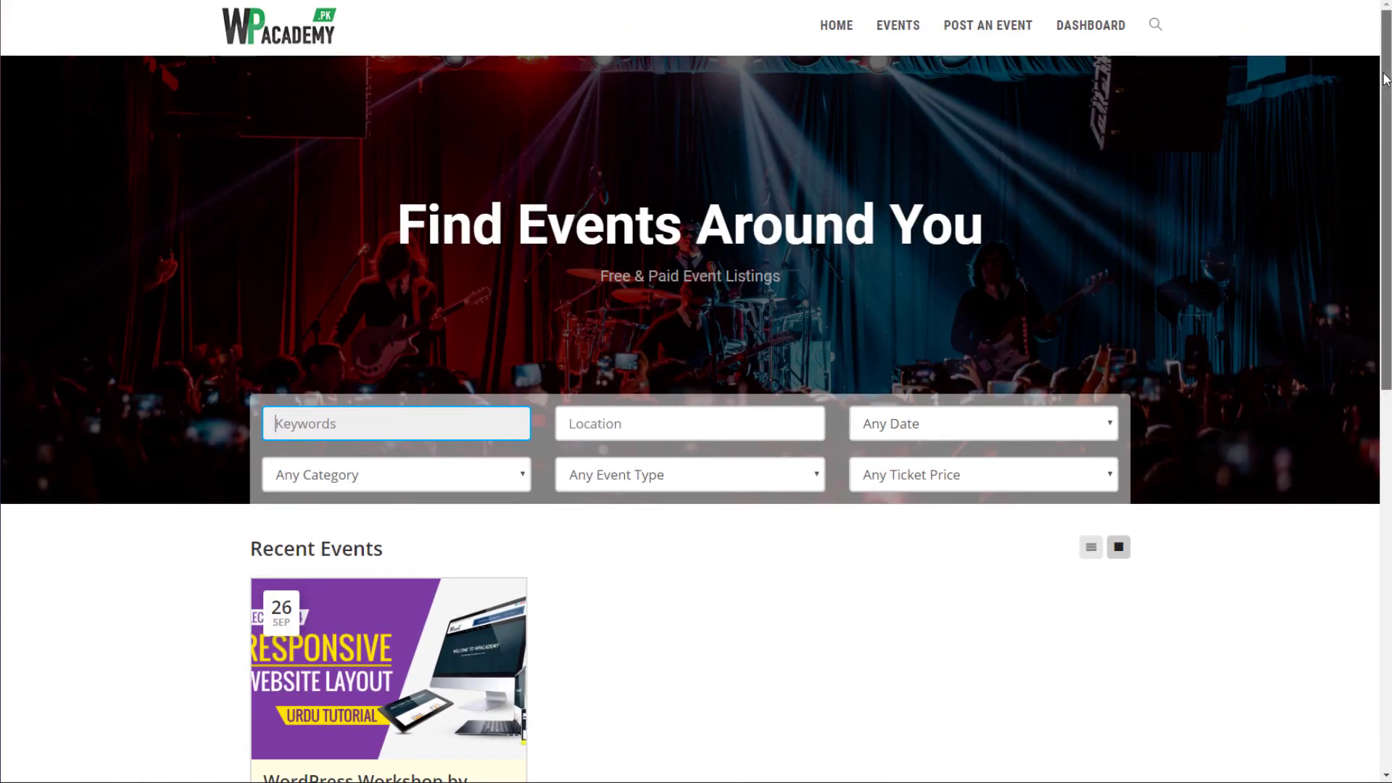
scroll(1003, 317, "down", 3)
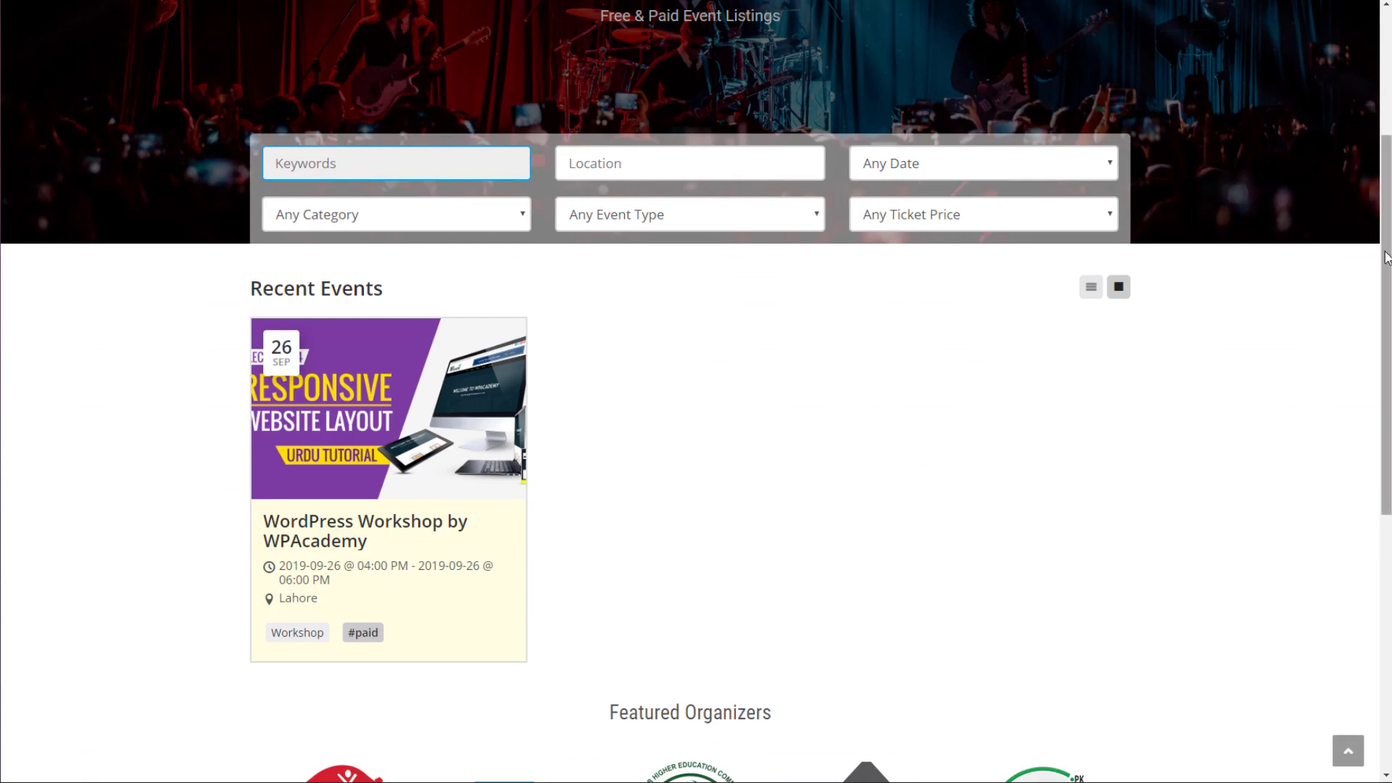
scroll(1386, 305, "down", 6)
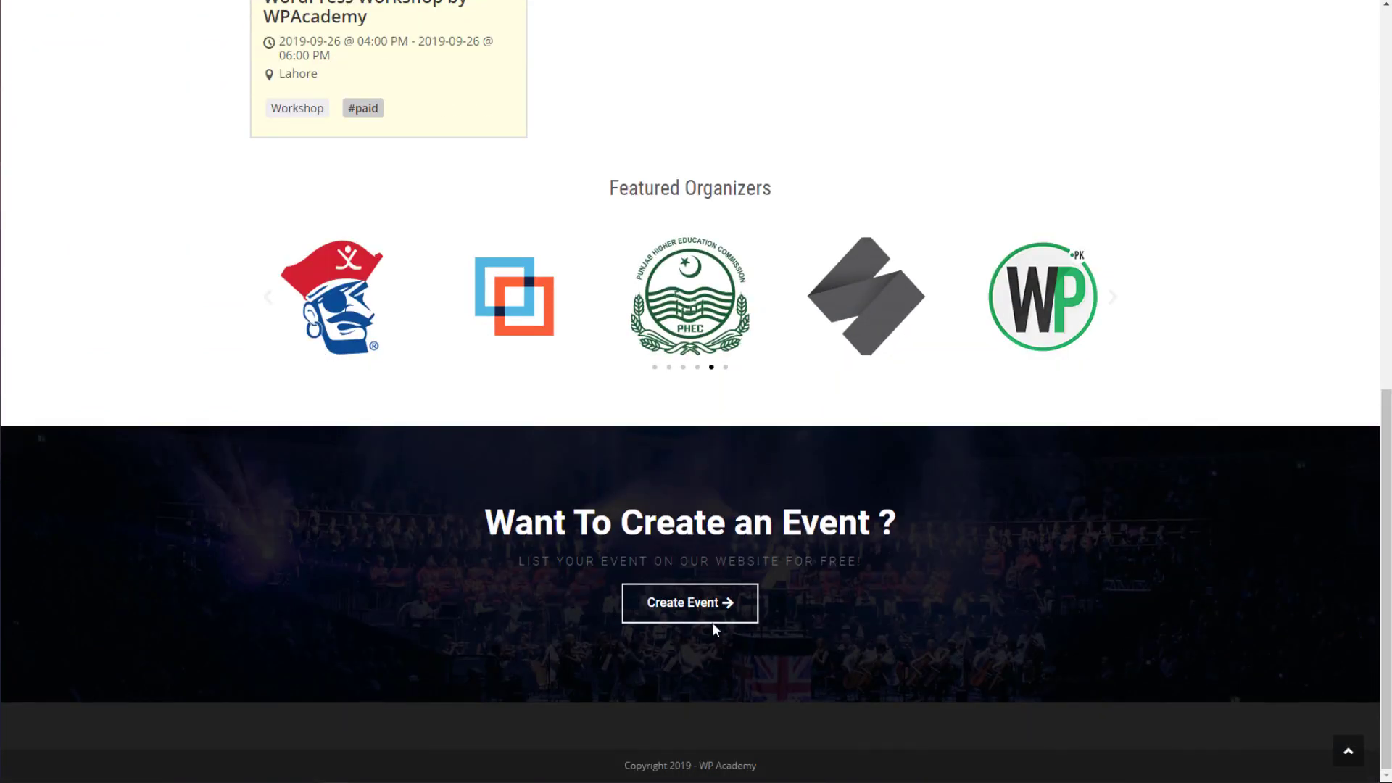
left_click_drag(1387, 475, 1387, 92)
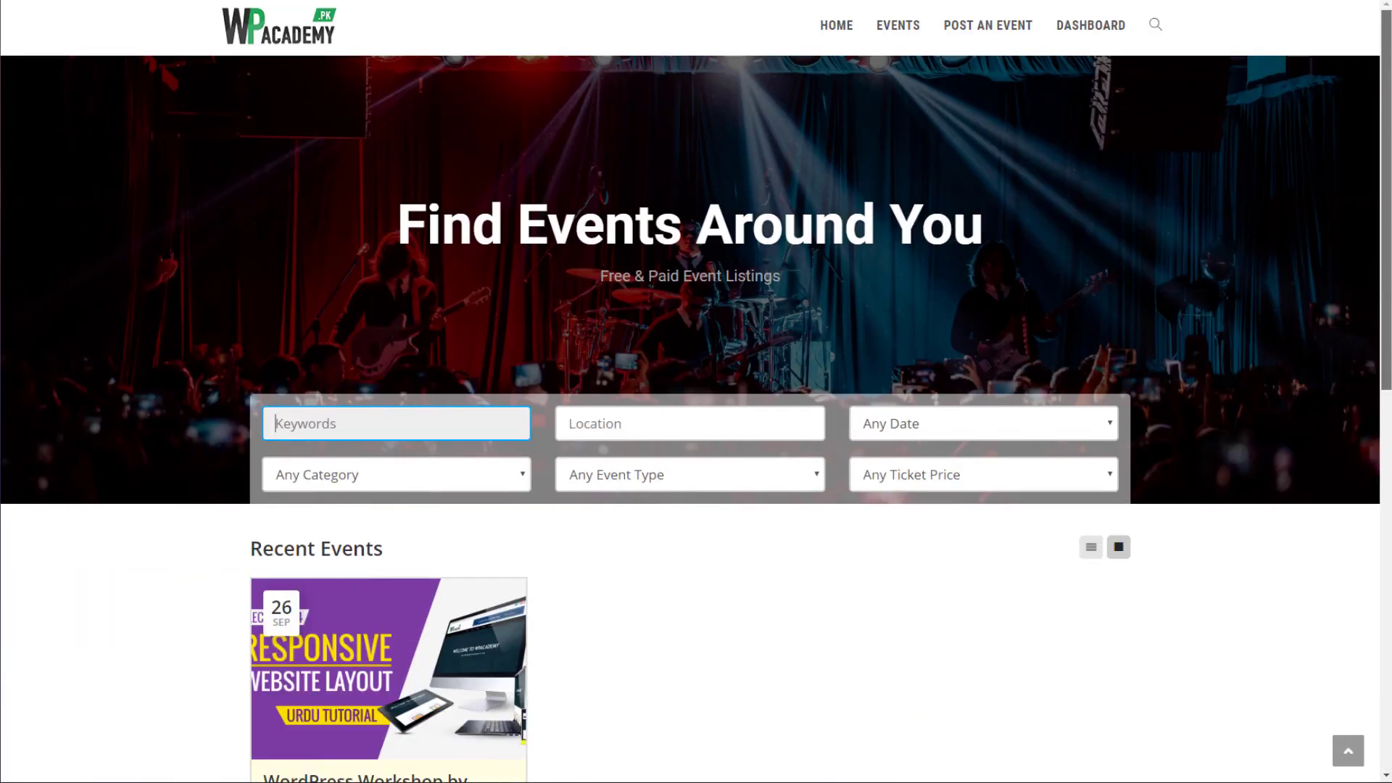
Step: View the Post an Event page, then return to the home page and check its call-to-action section
left_click(980, 29)
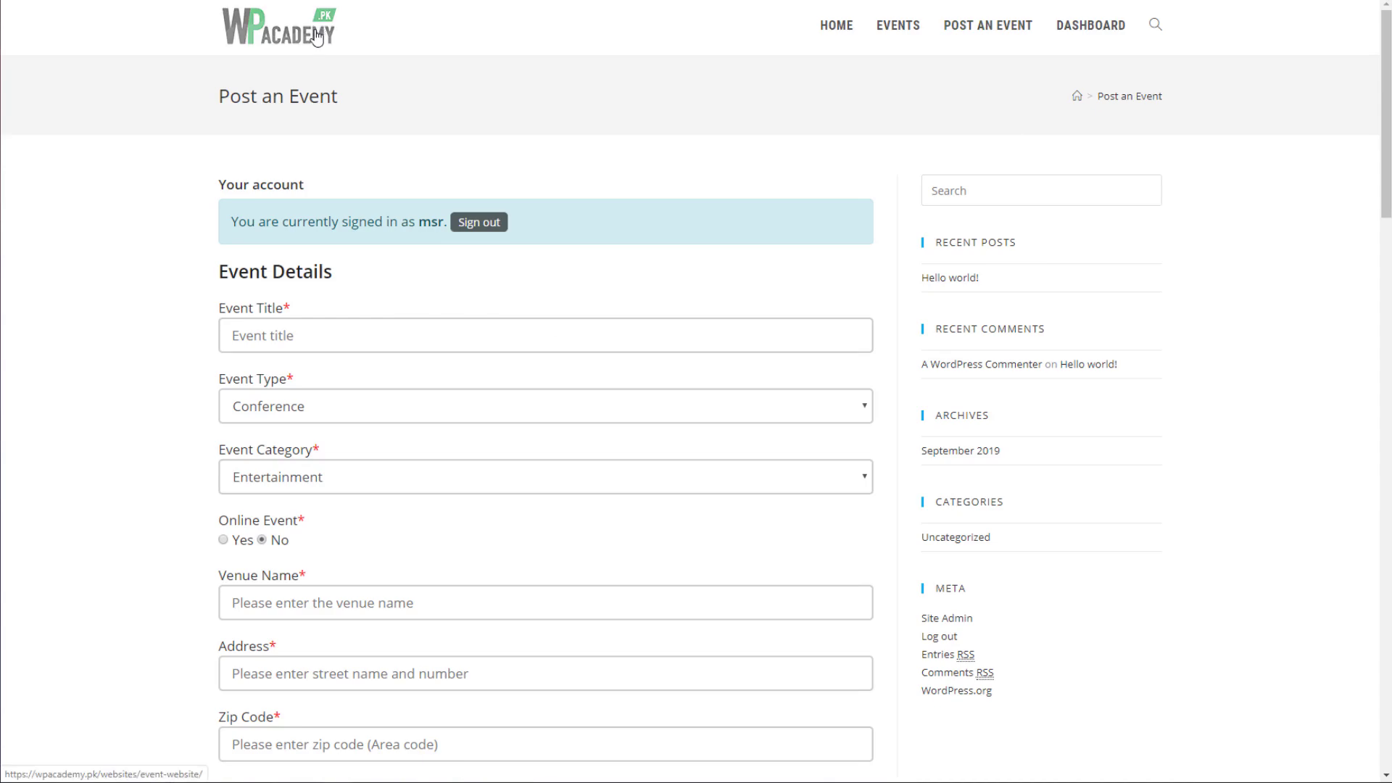
left_click(17, 1)
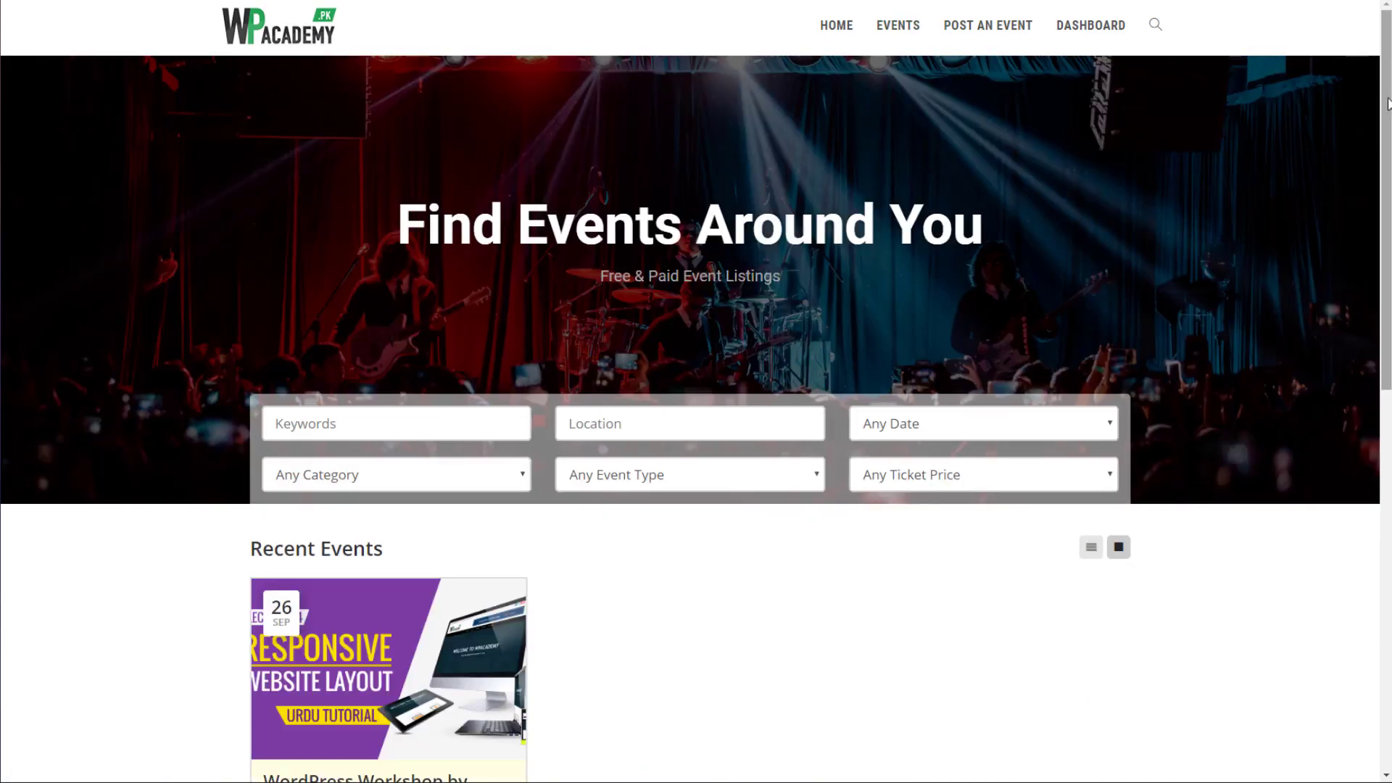
left_click_drag(1389, 104, 1388, 482)
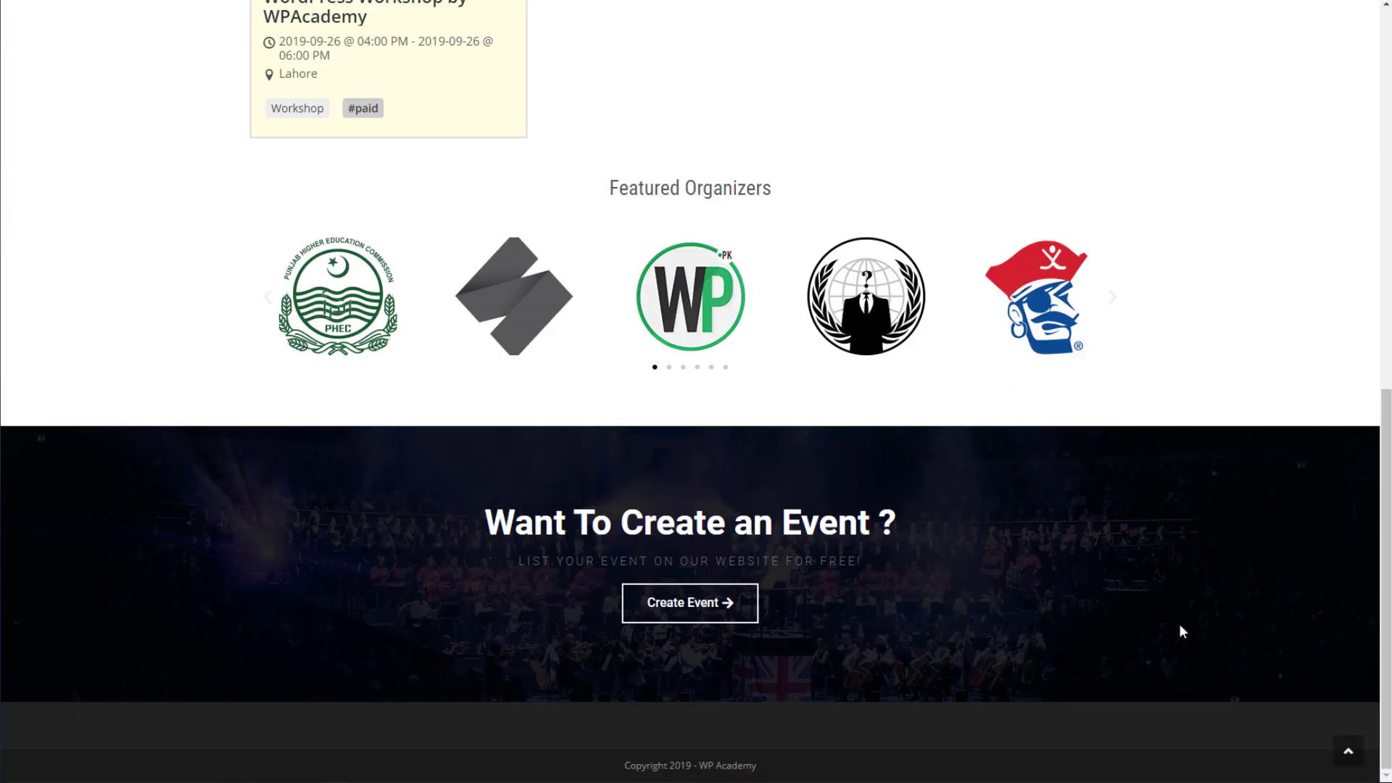
scroll(653, 609, "up", 1)
scroll(559, 726, "down", 1)
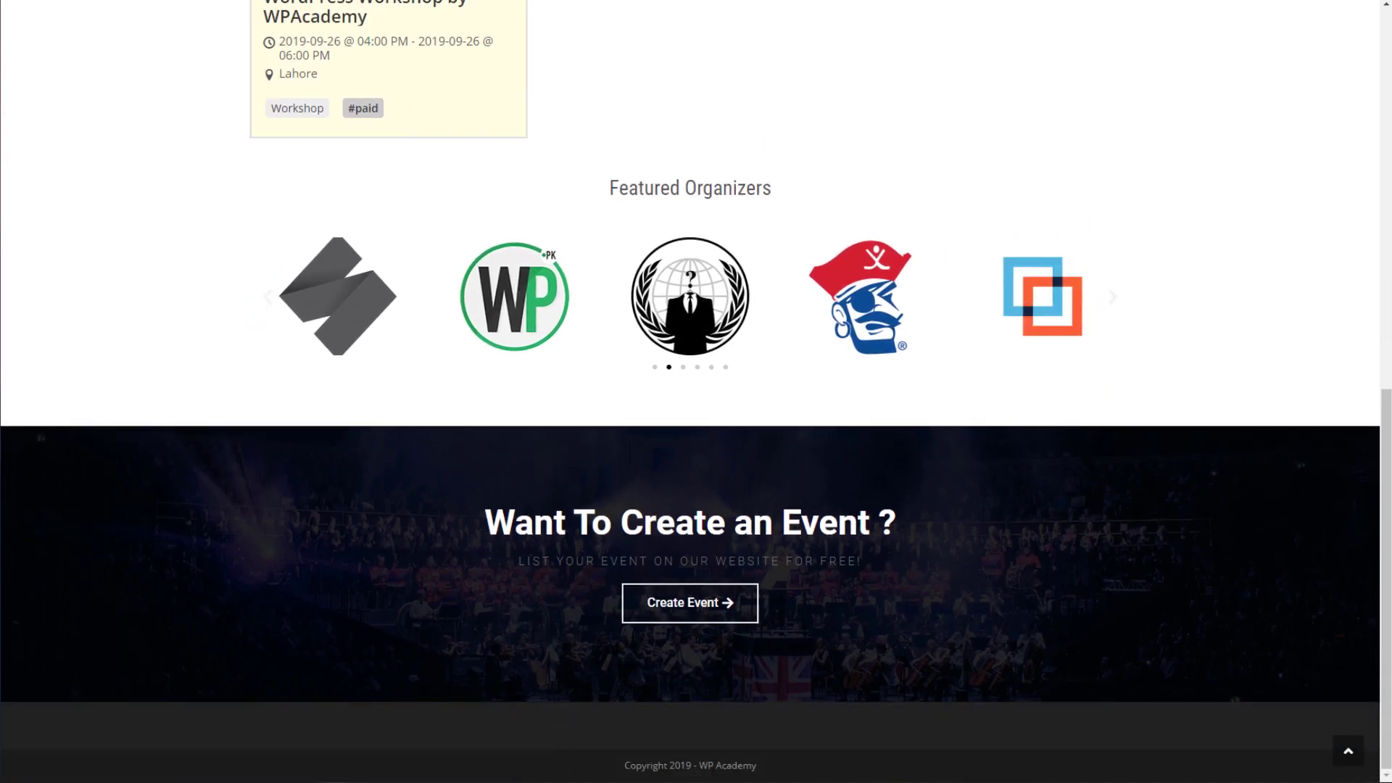
scroll(689, 391, "up", 2)
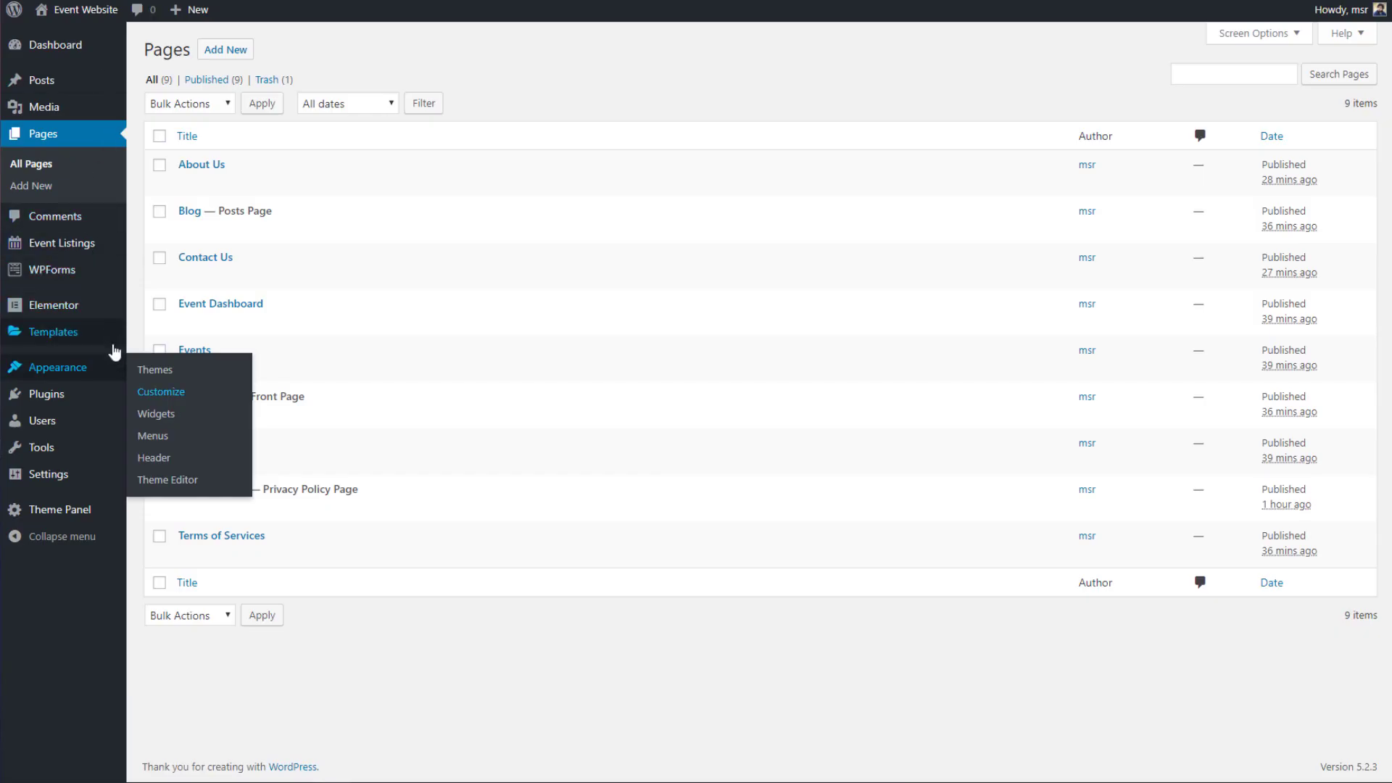
Step: Open the Widgets page and examine the available widgets, including Recent Events, Upcoming Events and Featured Events
left_click(156, 413)
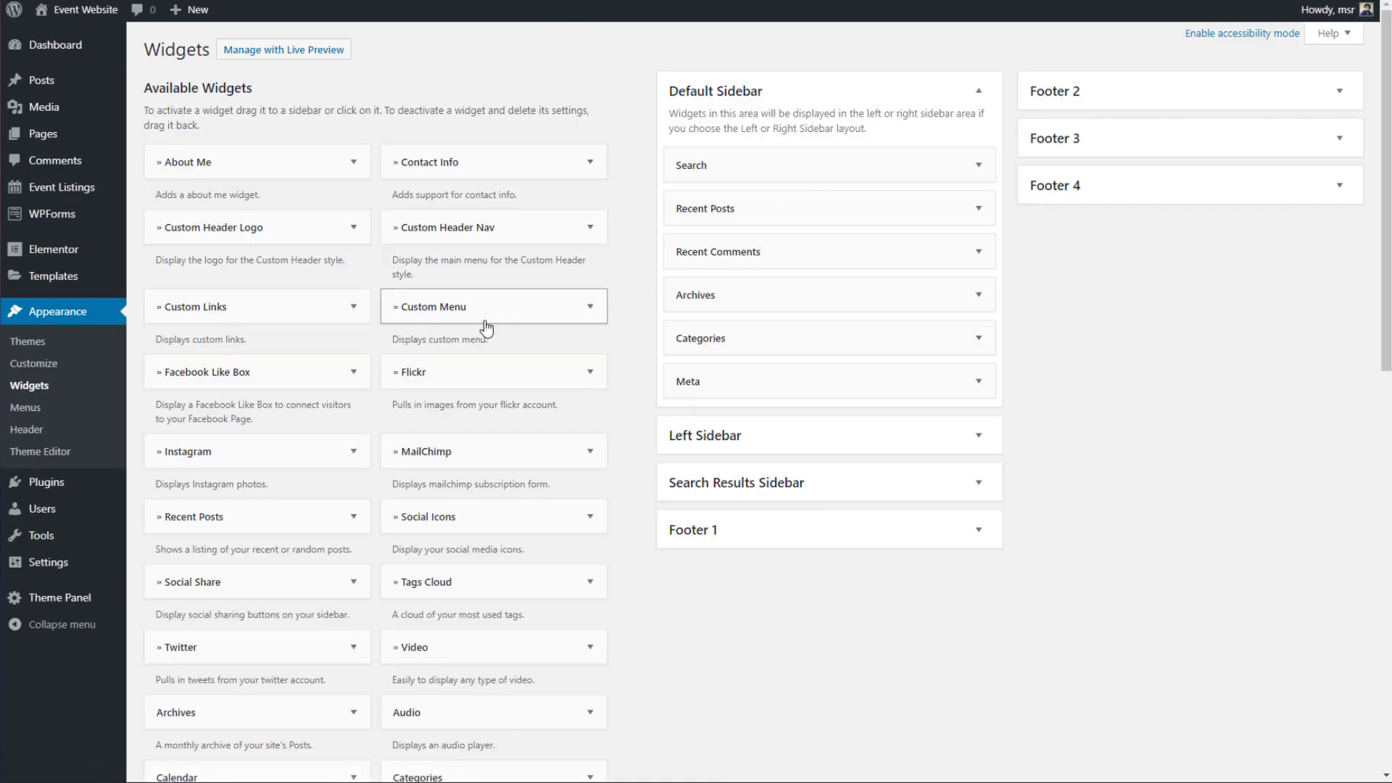
right_click(490, 372)
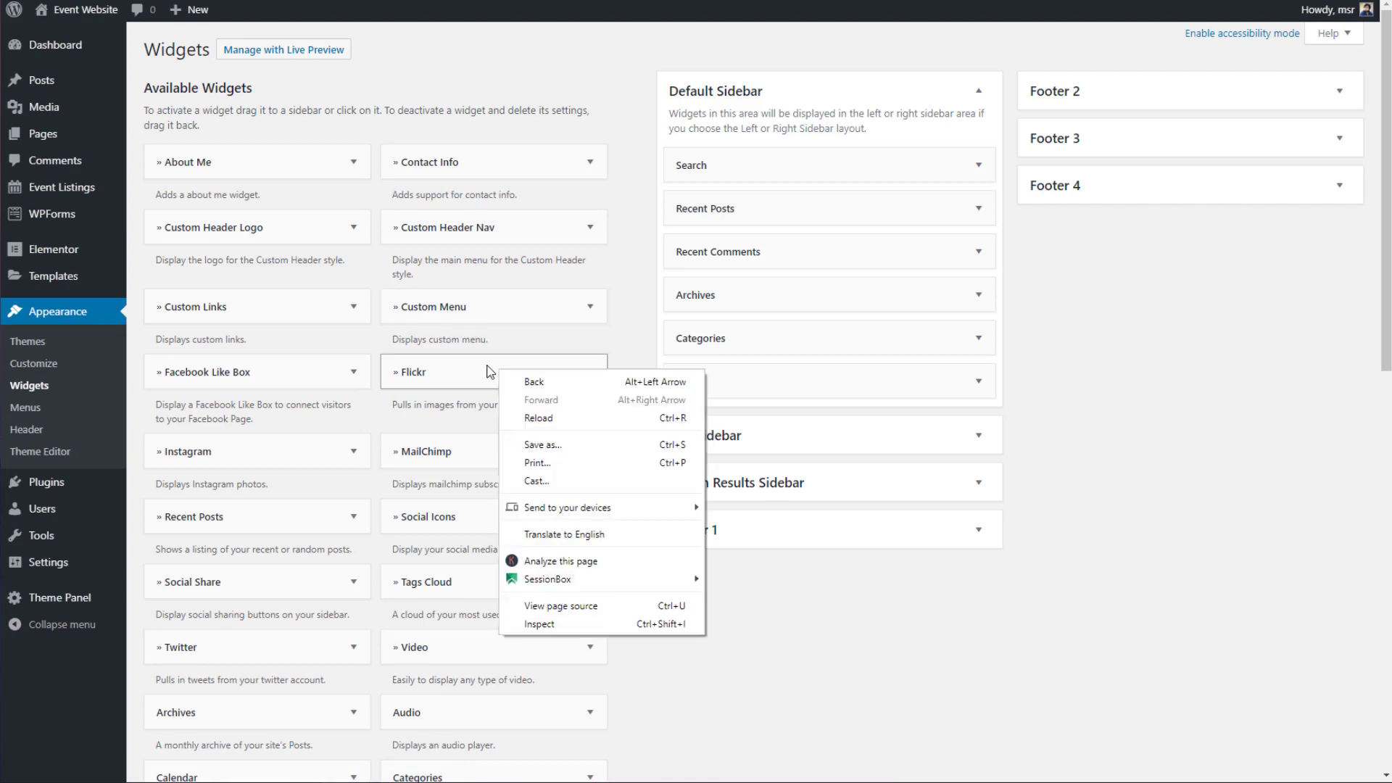
left_click(379, 161)
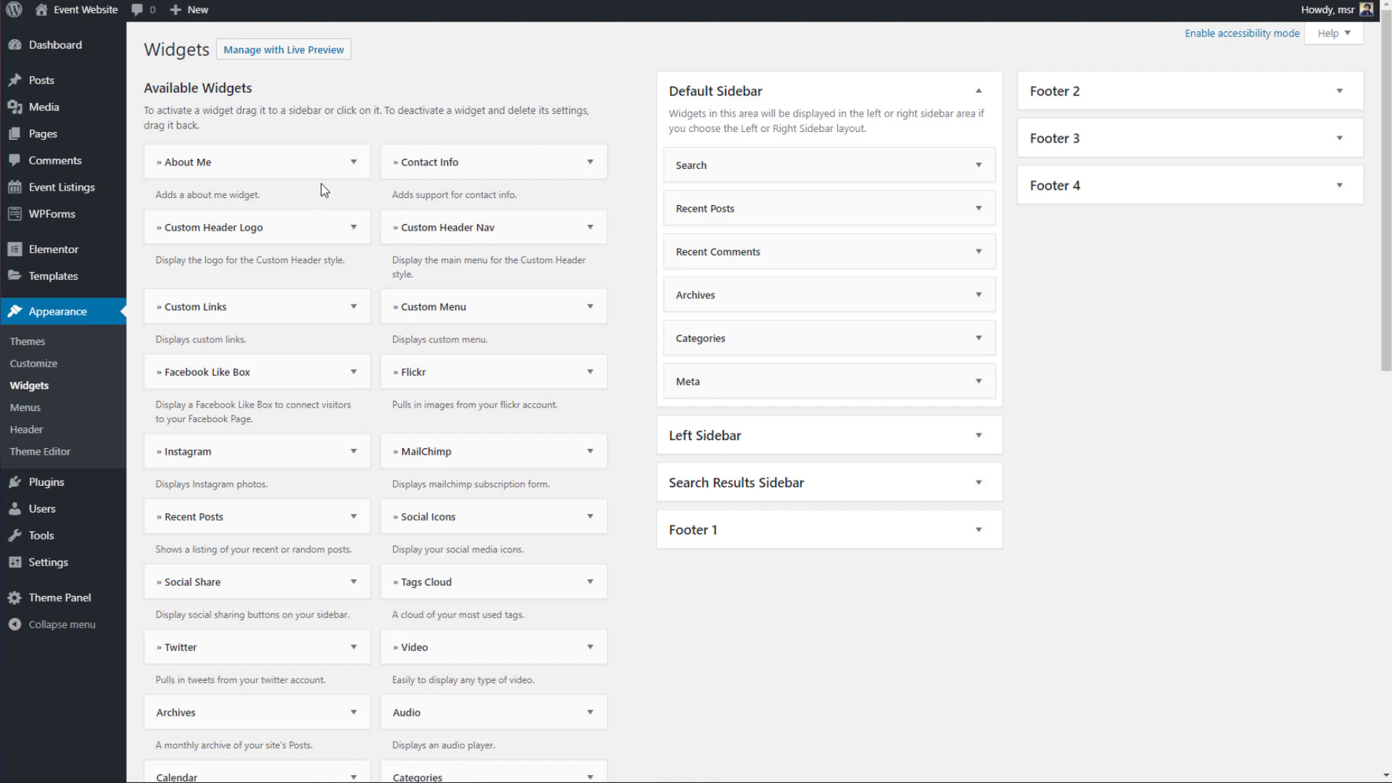
scroll(316, 187, "down", 3)
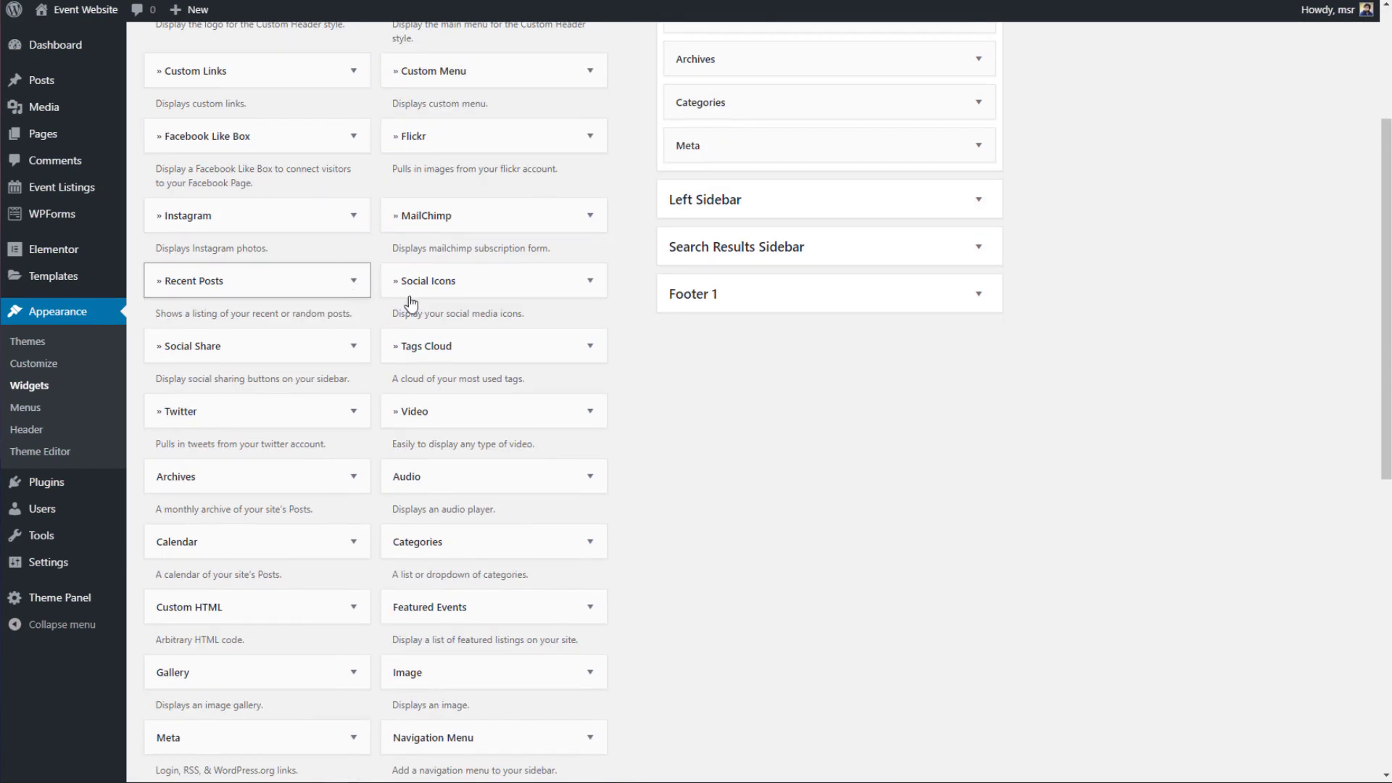
scroll(327, 351, "down", 3)
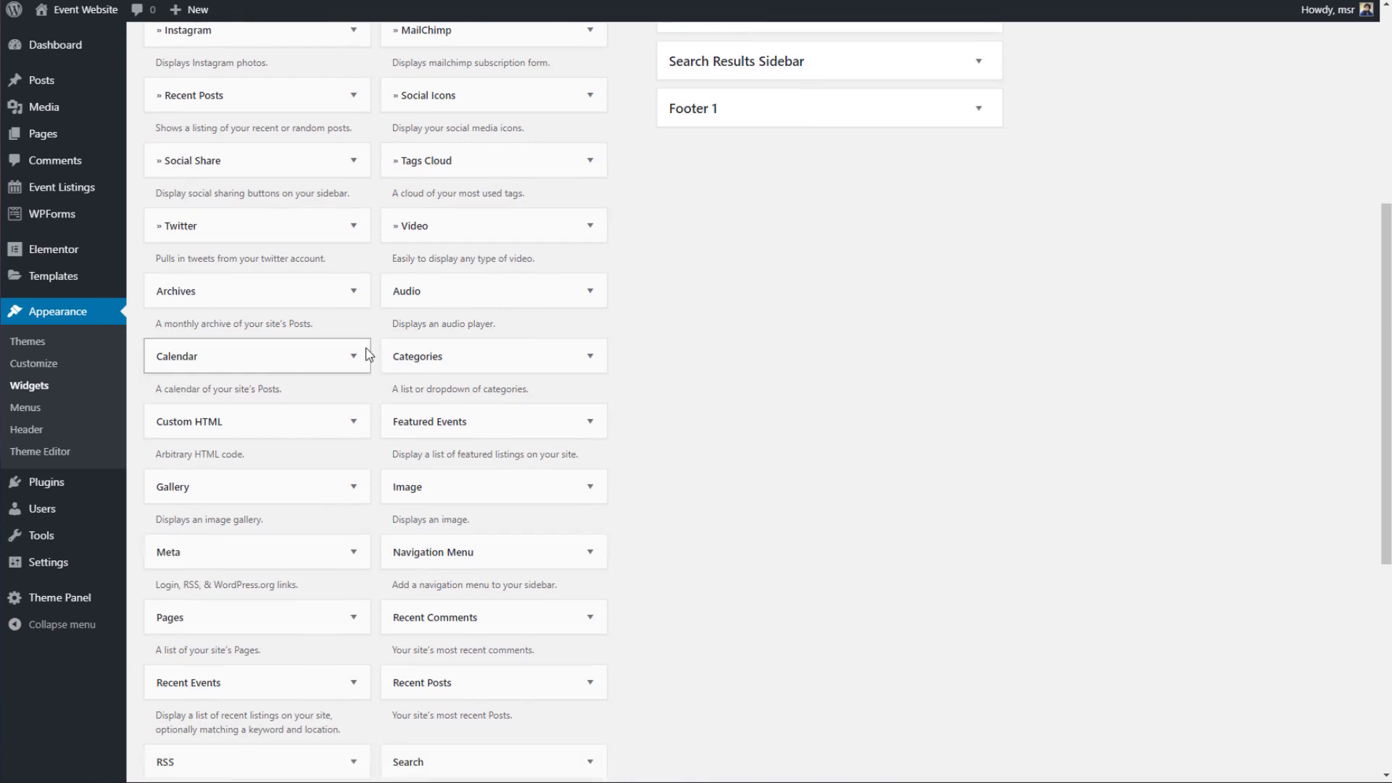
scroll(367, 356, "down", 5)
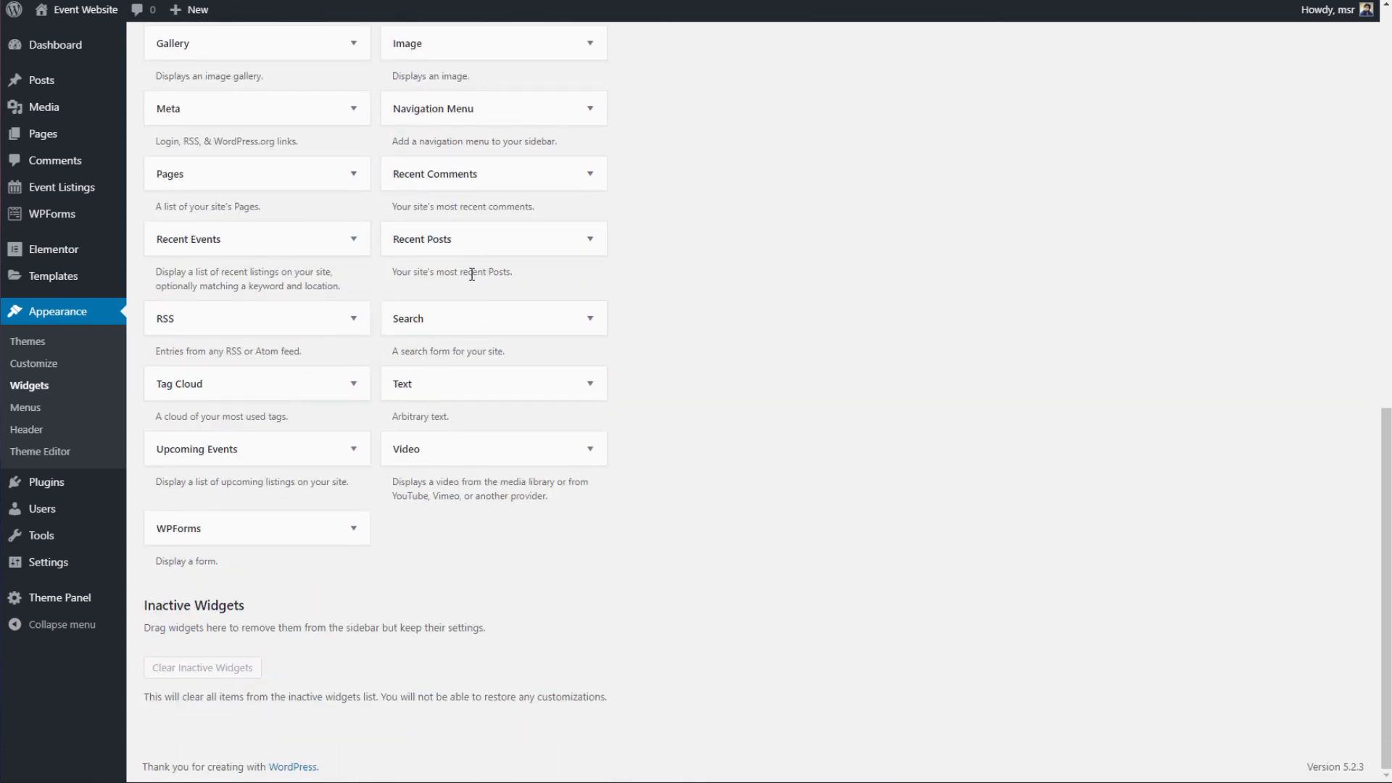
left_click(334, 243)
left_click(318, 244)
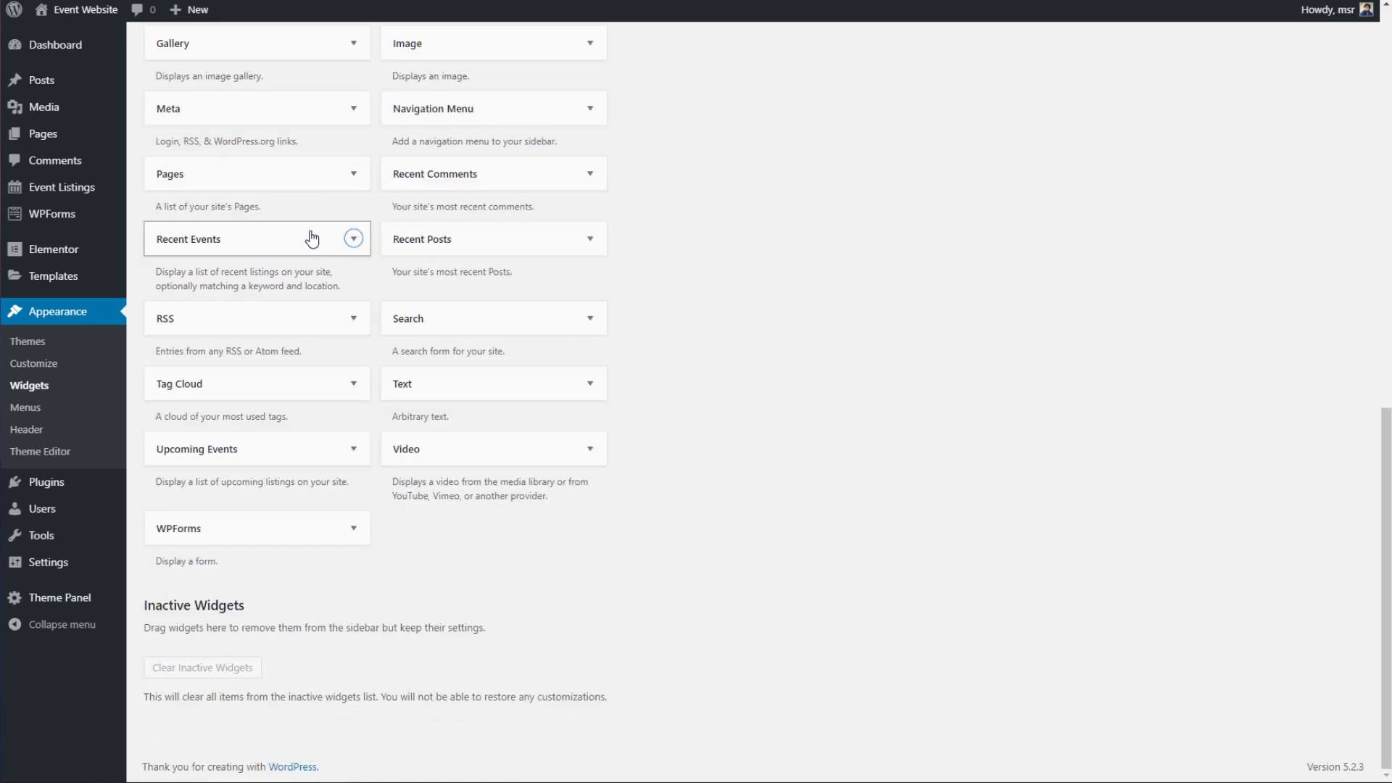
scroll(312, 239, "up", 4)
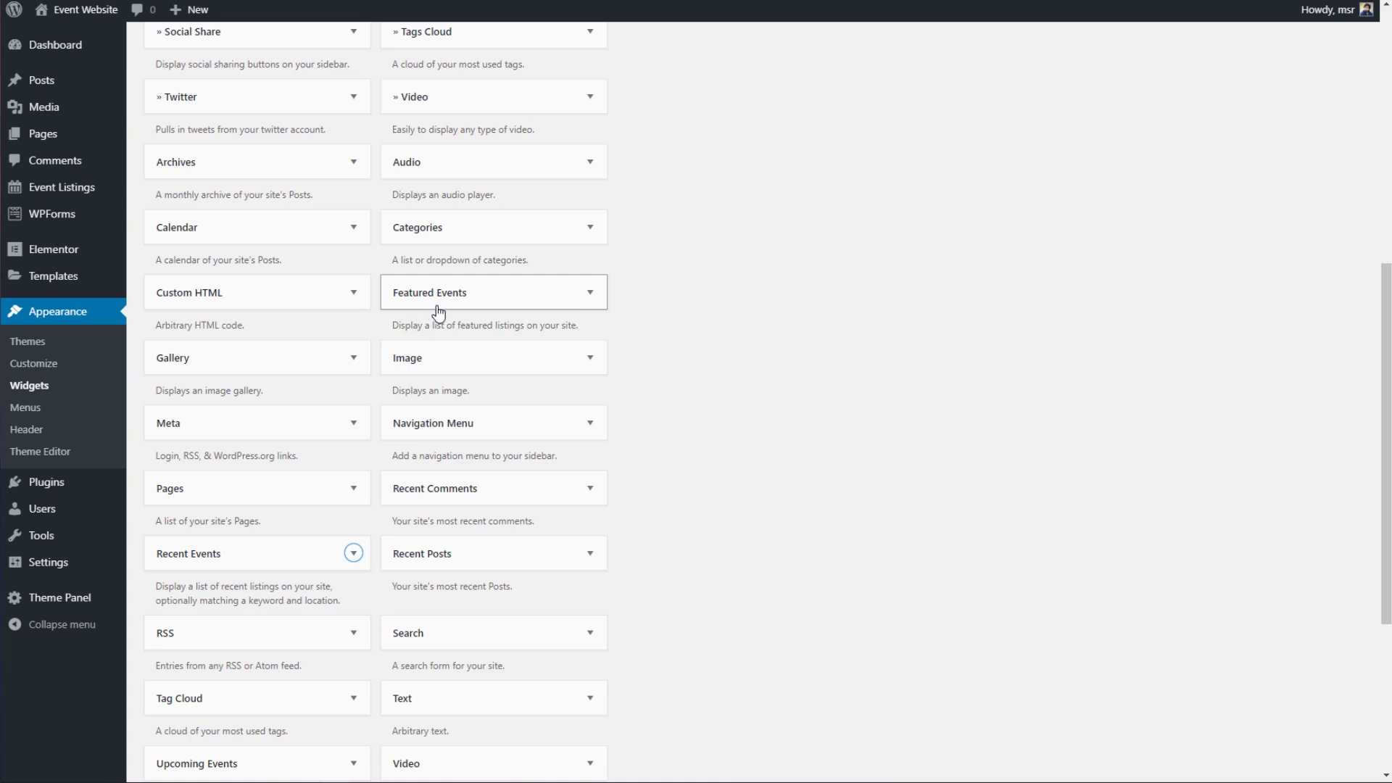
scroll(438, 312, "down", 1)
scroll(445, 311, "up", 1)
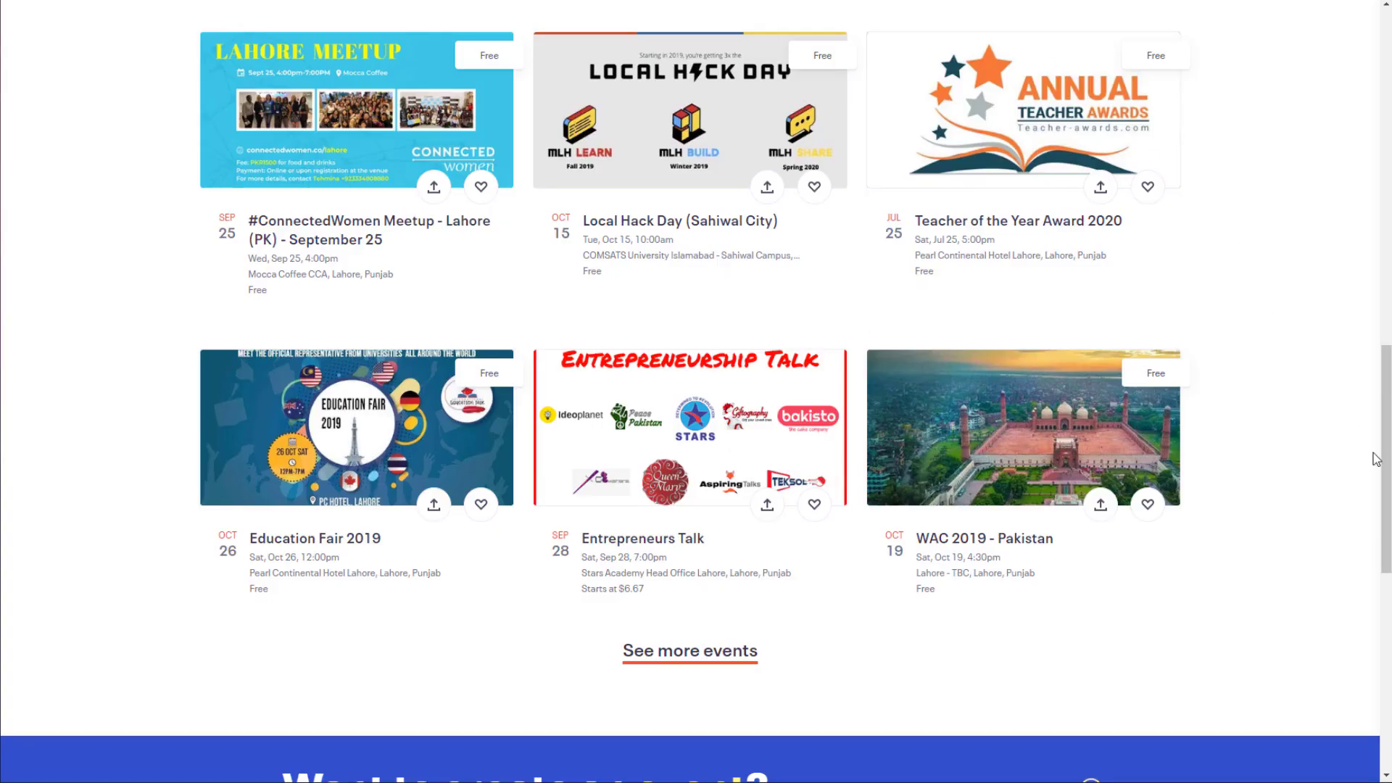
Step: Switch to the Eventbrite home page and examine its footer link columns as a layout reference
scroll(1376, 458, "down", 9)
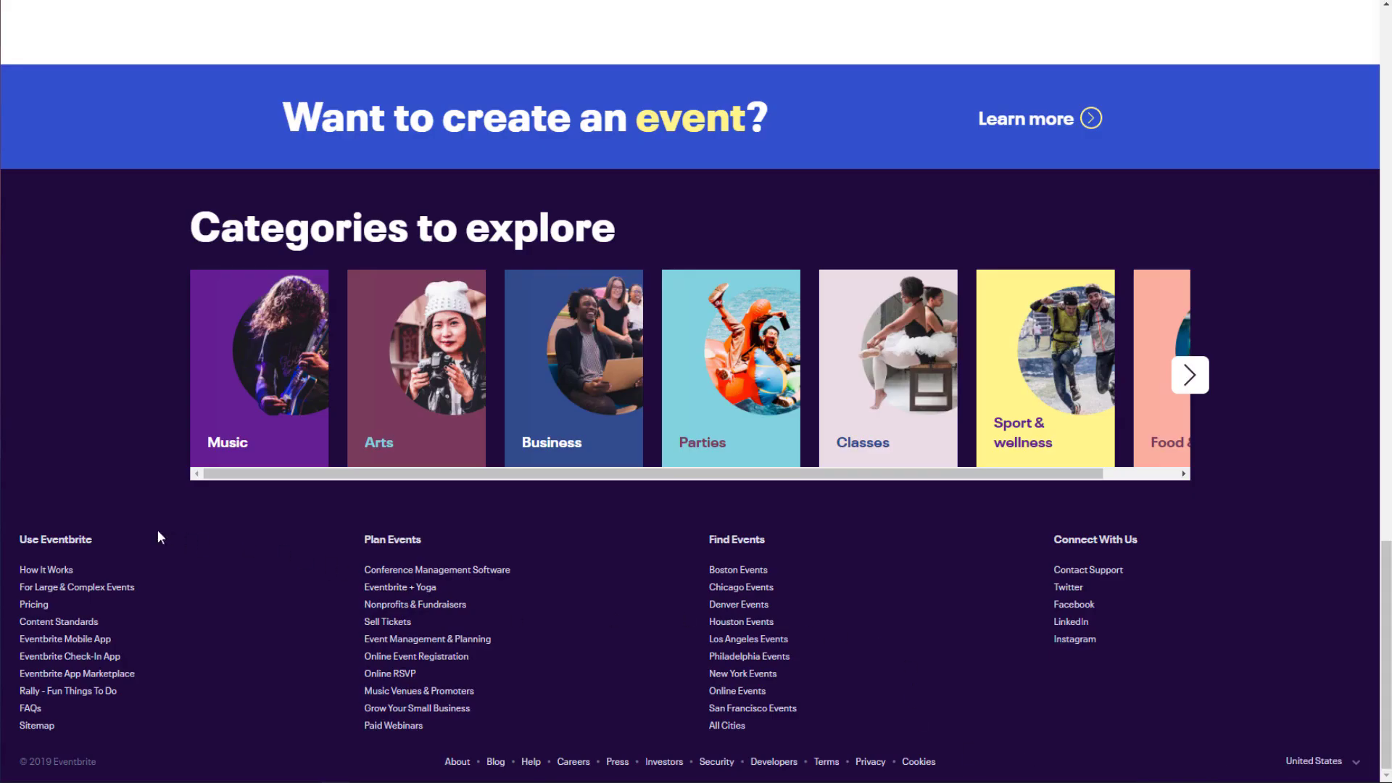
left_click_drag(158, 532, 16, 538)
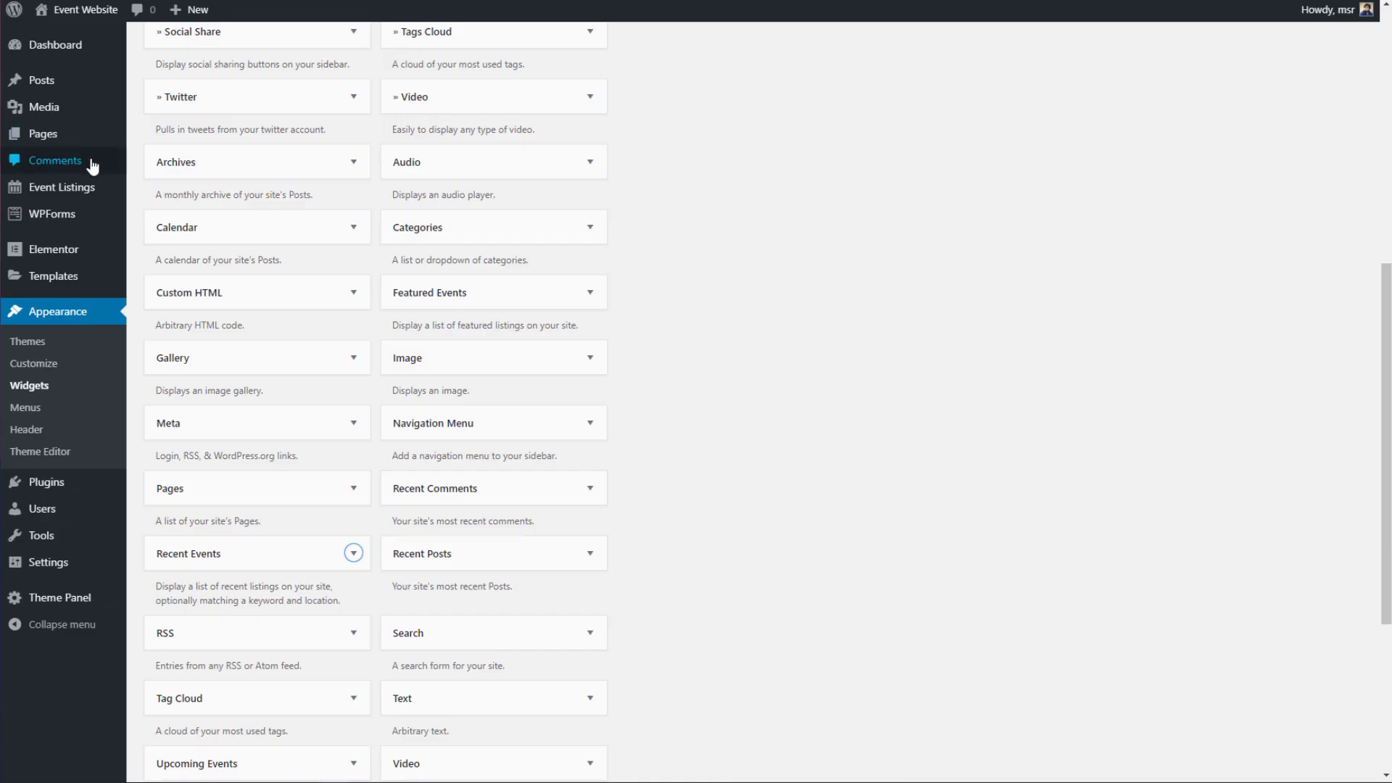
Step: Return to the WordPress admin and create a new navigation menu named Footer Links 1
mouse_move(73, 125)
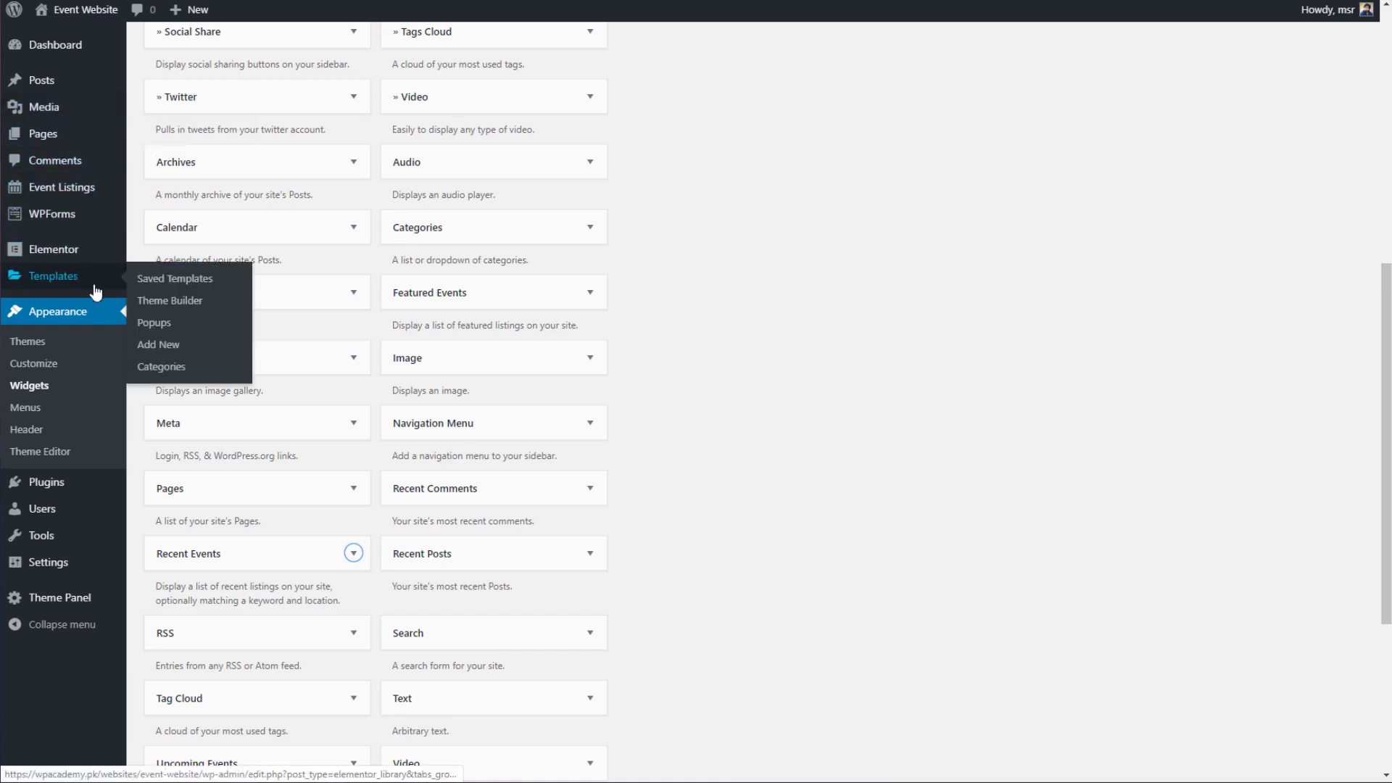
mouse_move(90, 100)
scroll(90, 99, "down", 1)
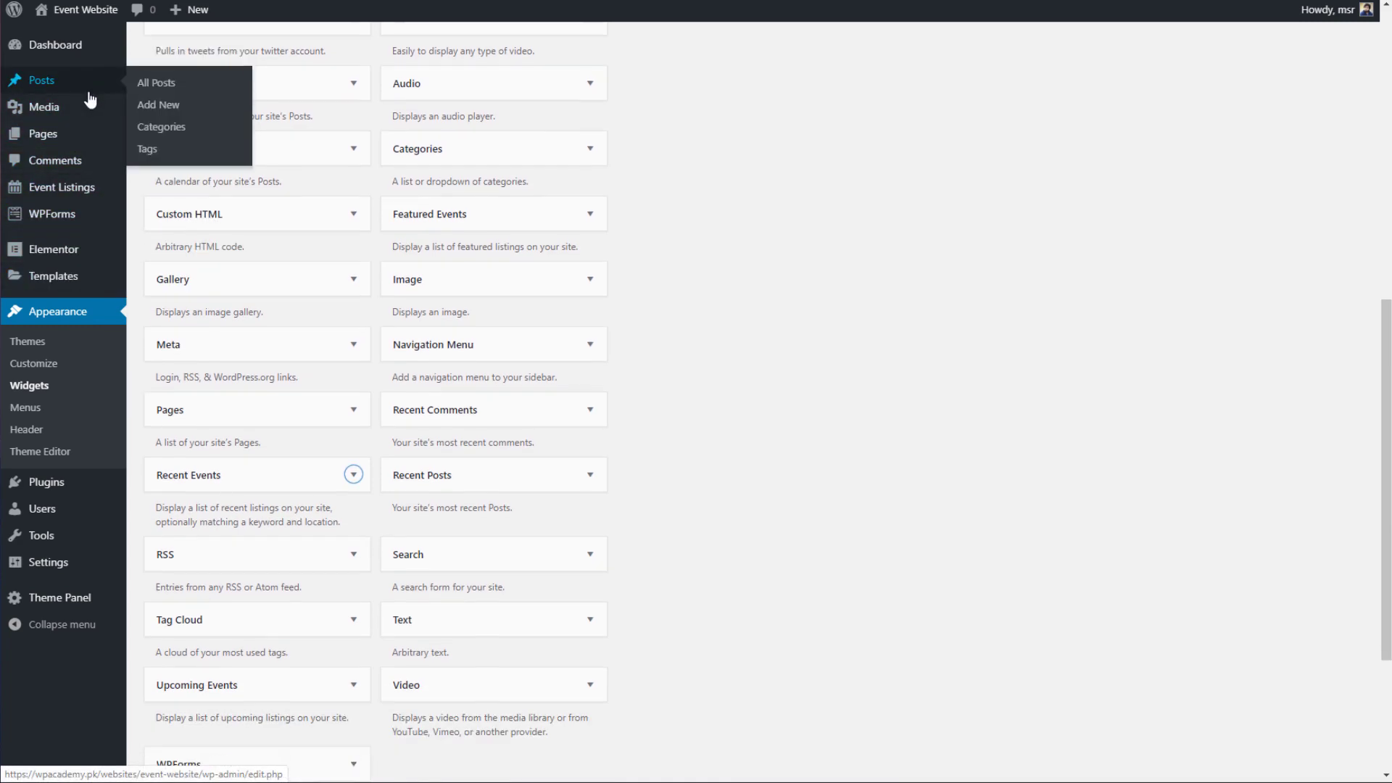
left_click(107, 138)
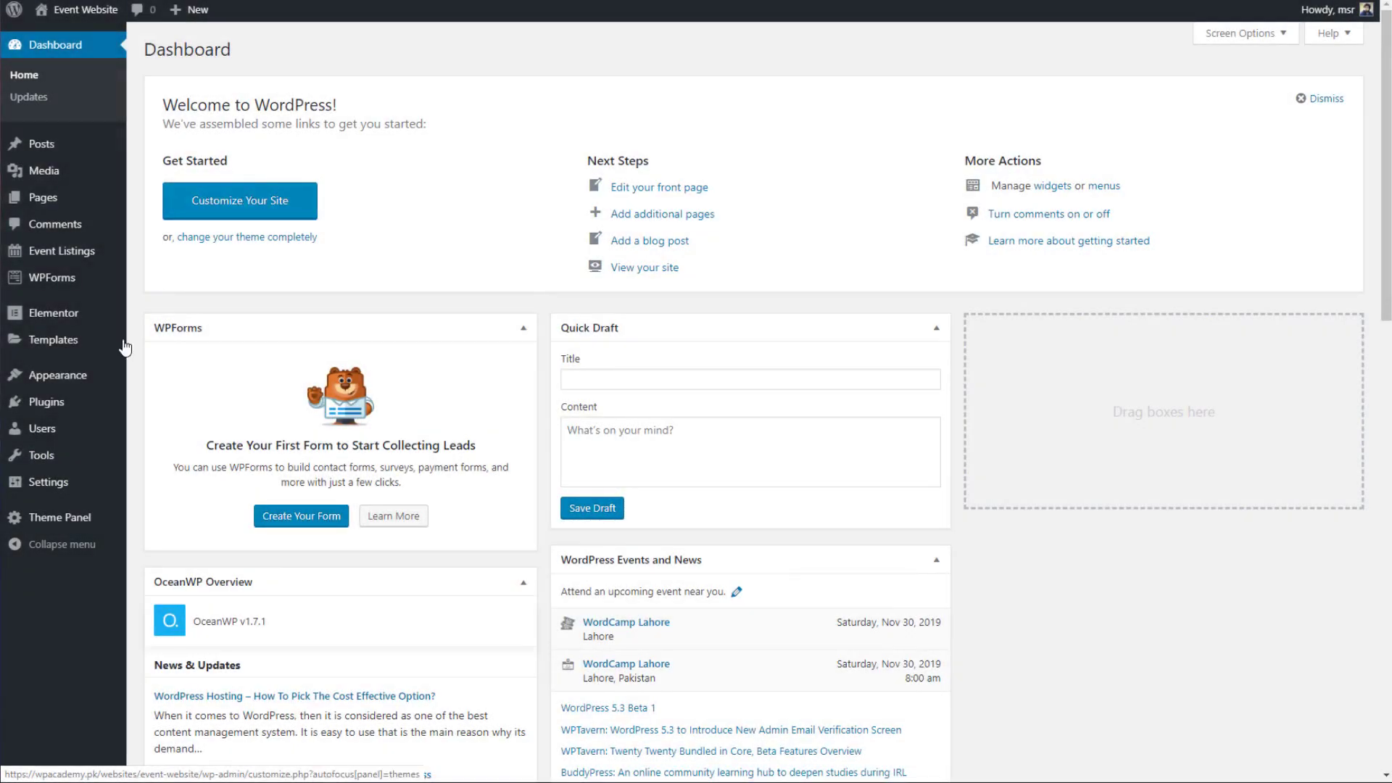
mouse_move(102, 385)
left_click(167, 438)
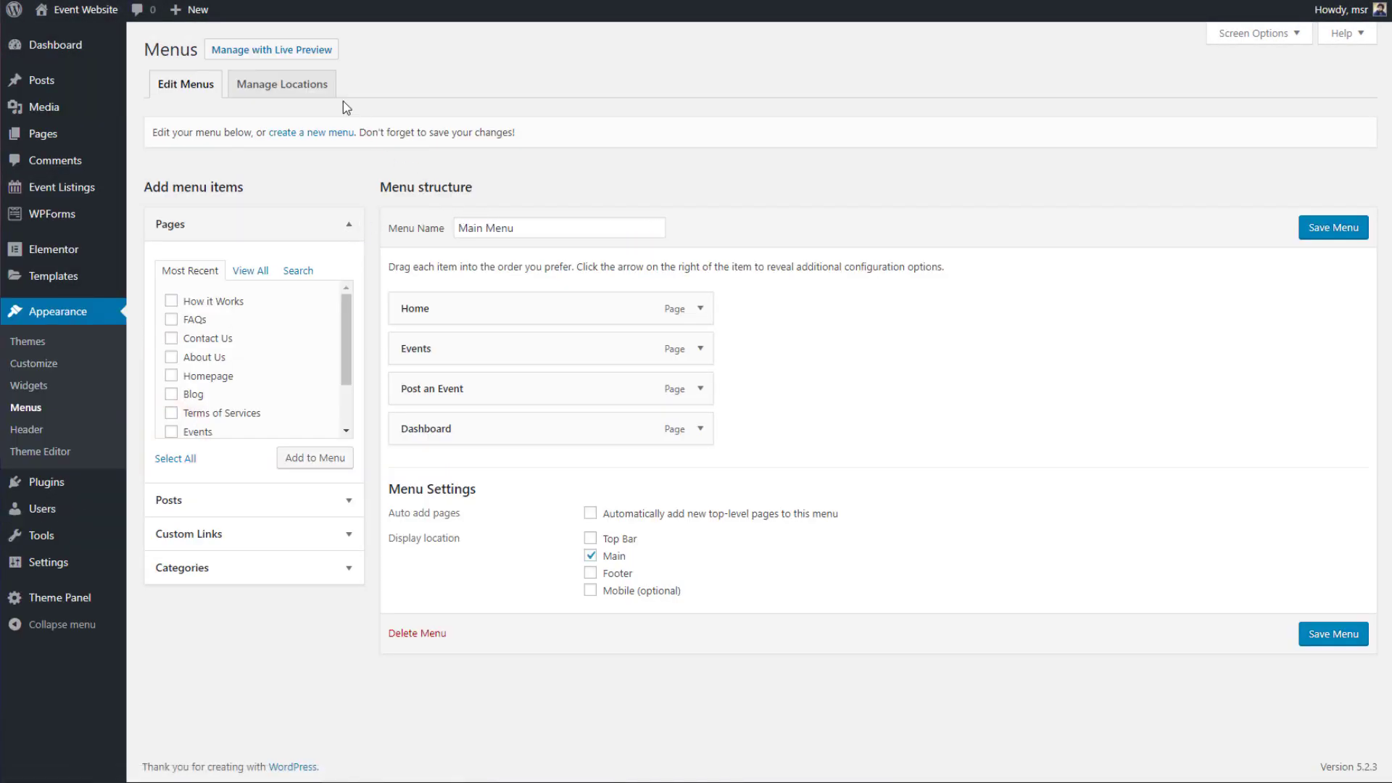
left_click(335, 131)
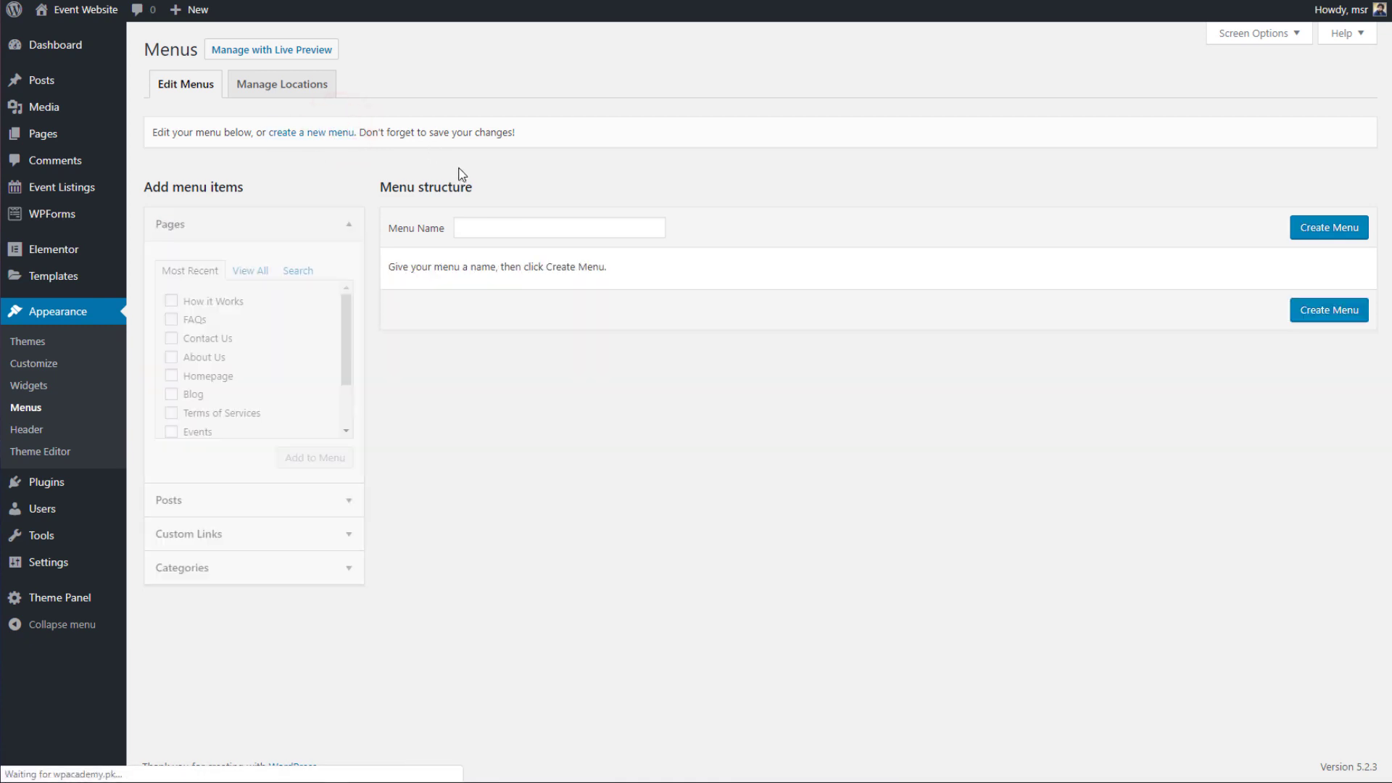
left_click(513, 229)
type("Footer Links 1")
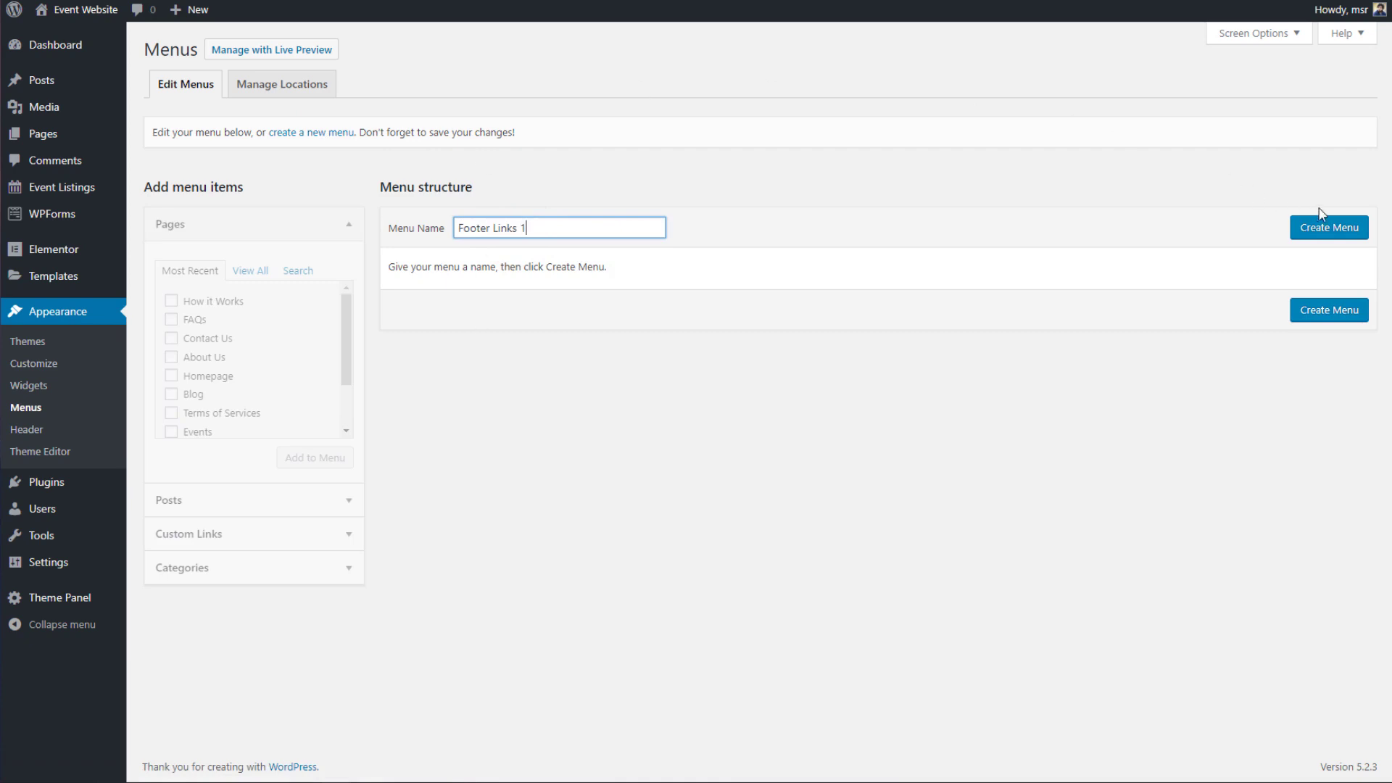
left_click(1305, 232)
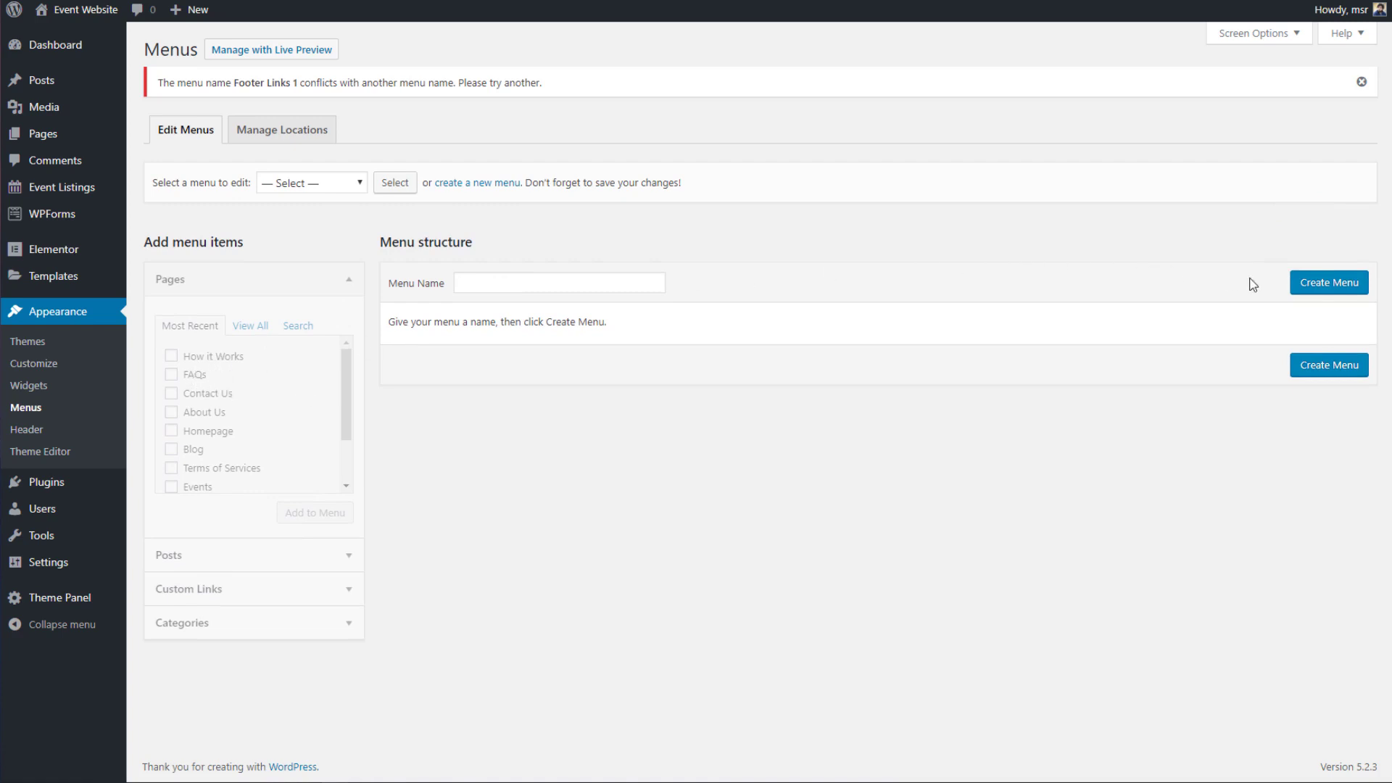
Step: Load the Footer Links 1 menu for editing
left_click(1313, 287)
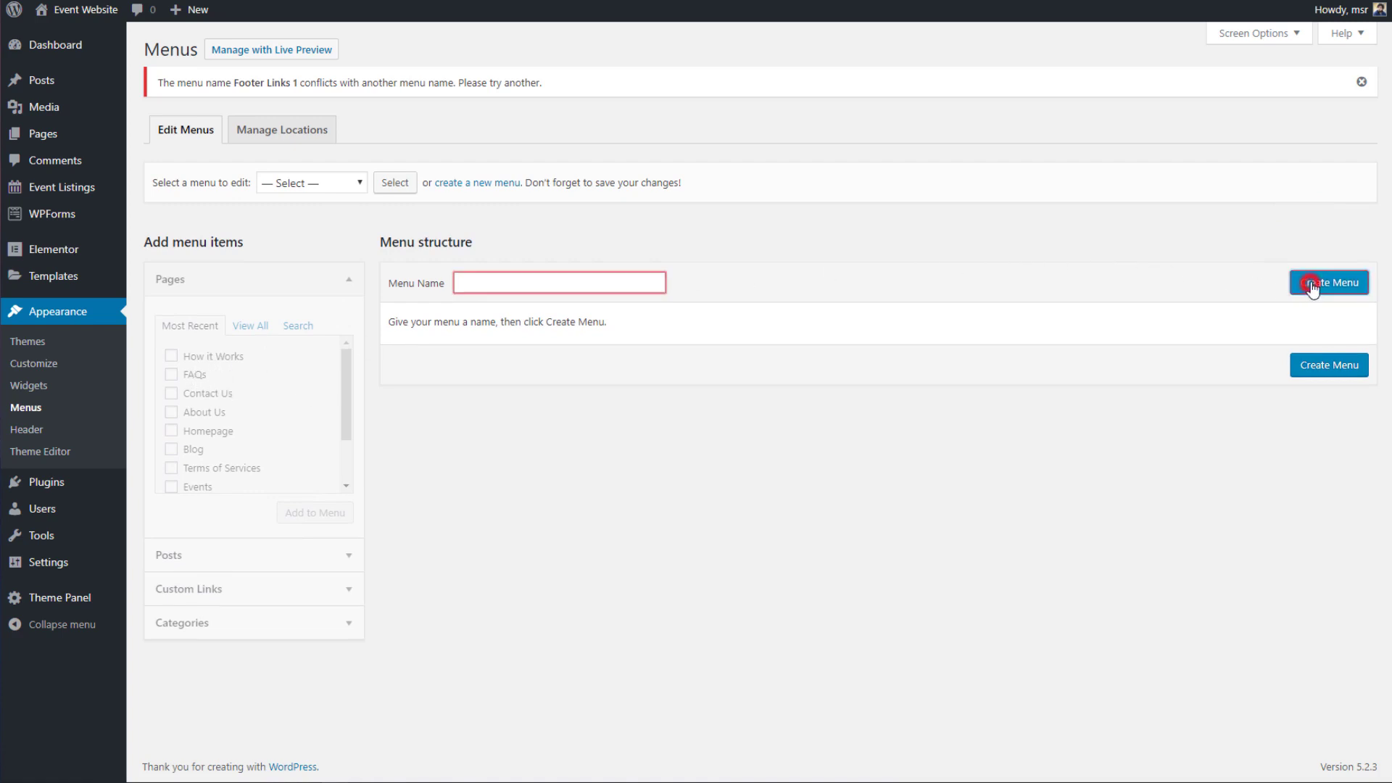
left_click(577, 283)
left_click(290, 178)
left_click(310, 212)
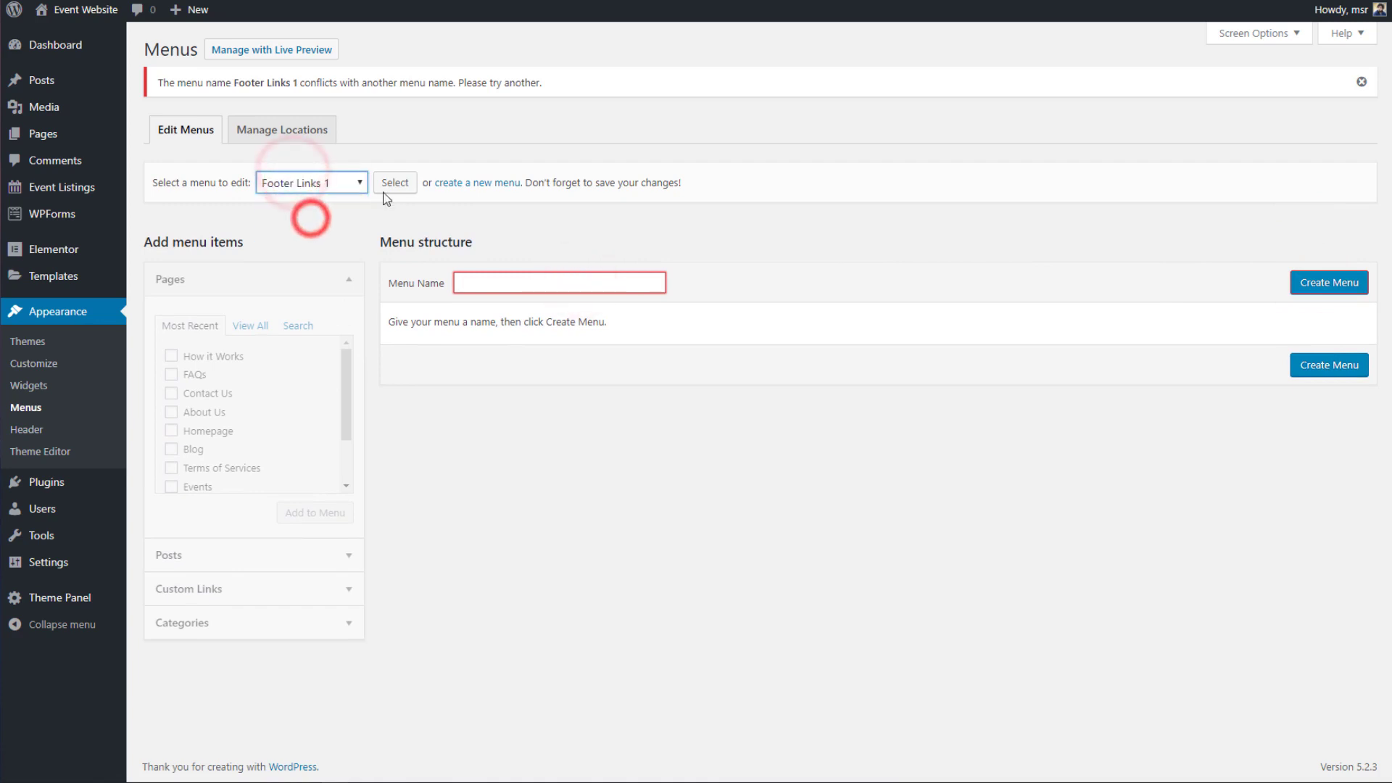
left_click(382, 187)
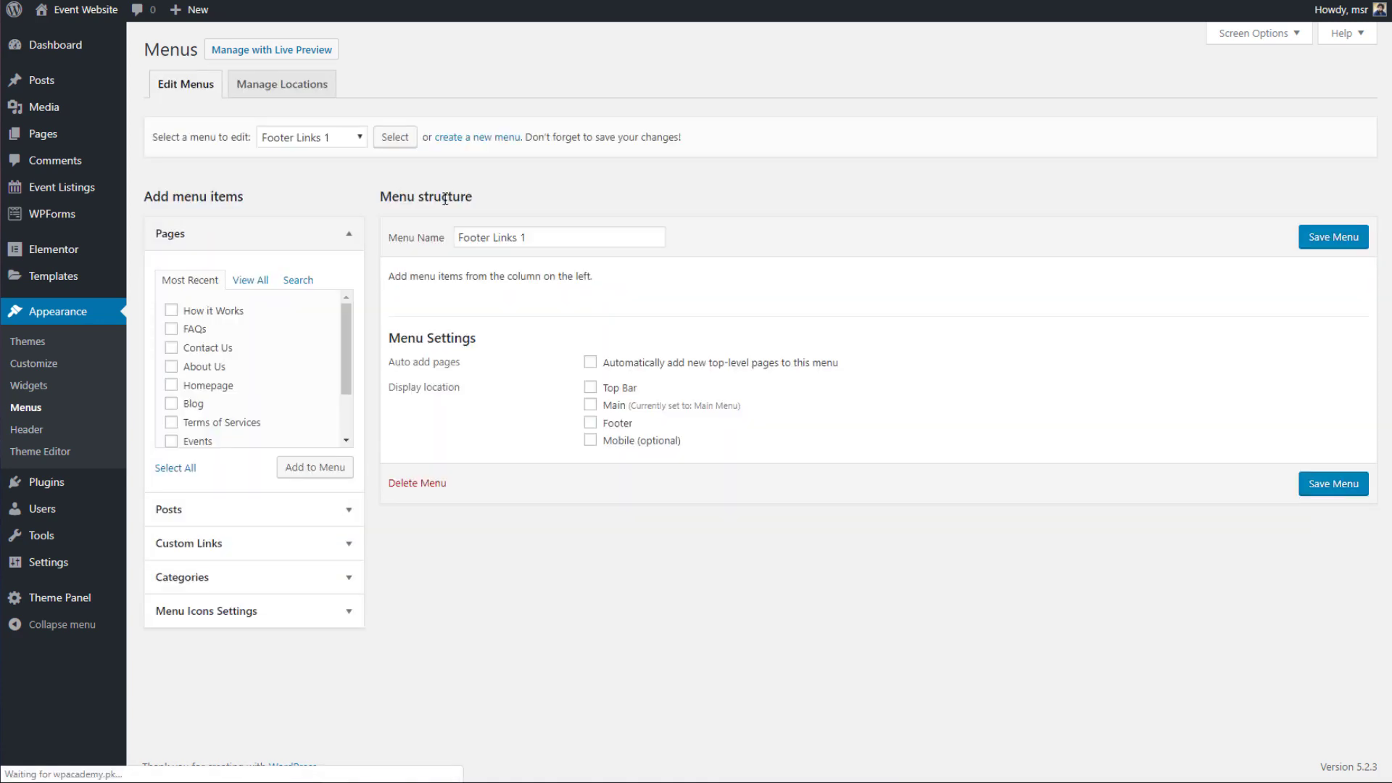
Step: Add the How it Works, FAQs, About Us, Contact Us, Terms of Services and Privacy Policy pages to the Footer Links 1 menu
left_click(213, 310)
left_click(202, 329)
left_click(208, 366)
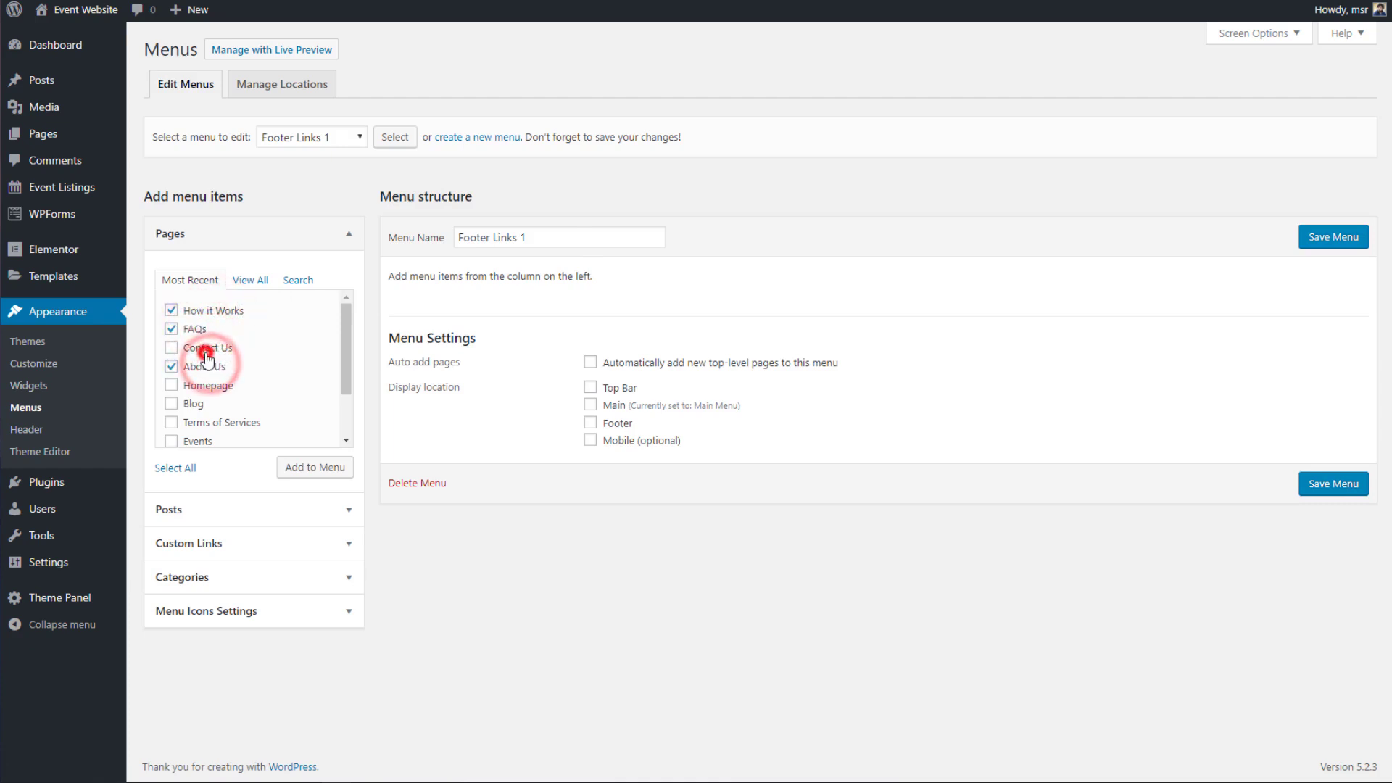
left_click(203, 348)
left_click_drag(341, 364, 277, 389)
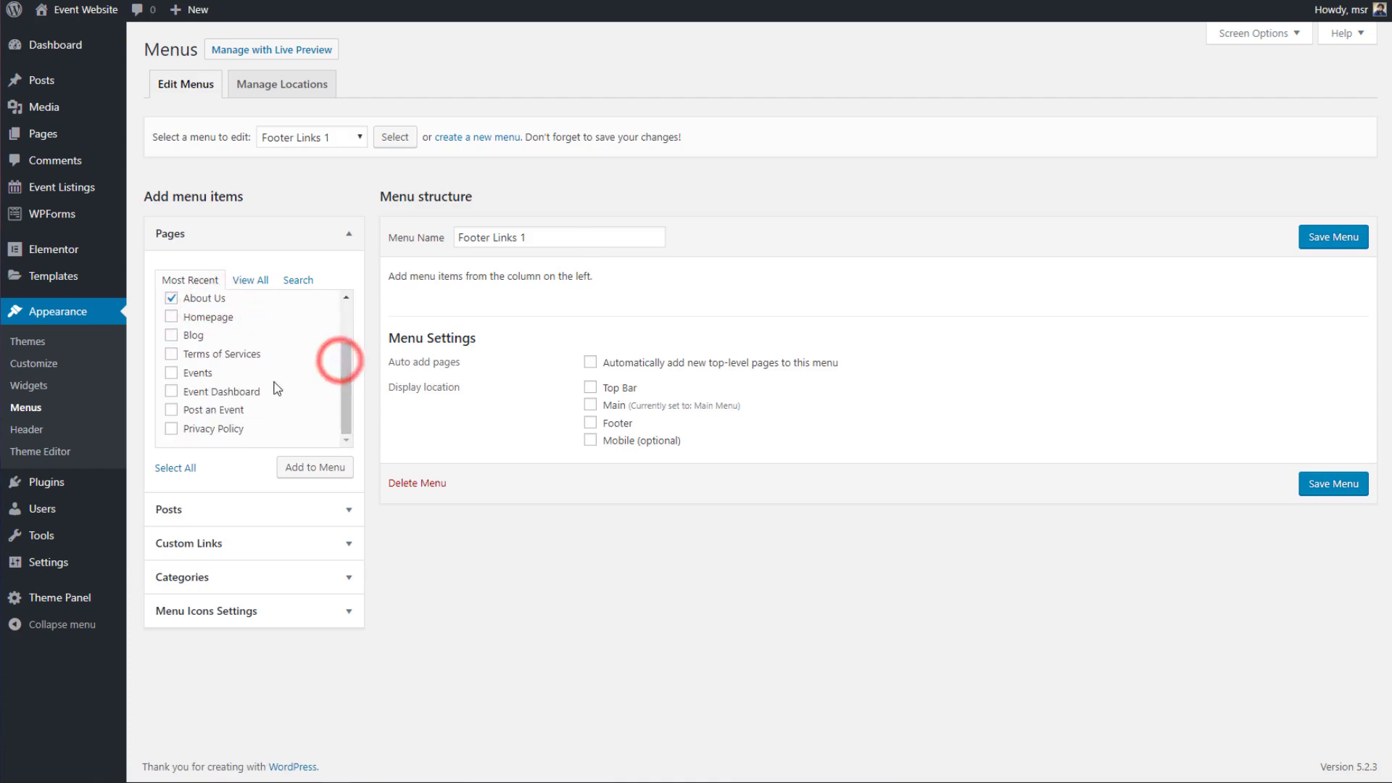
left_click(254, 354)
left_click(230, 430)
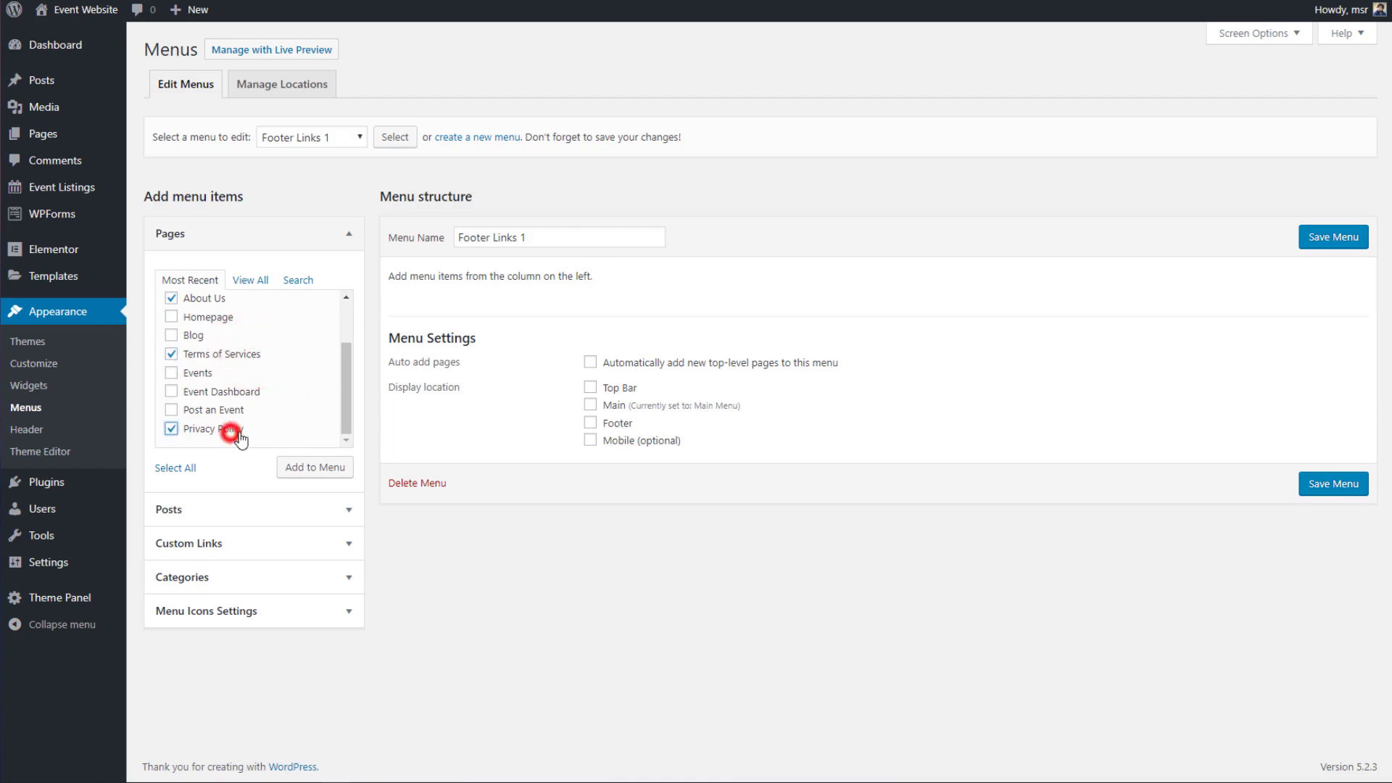
left_click(308, 466)
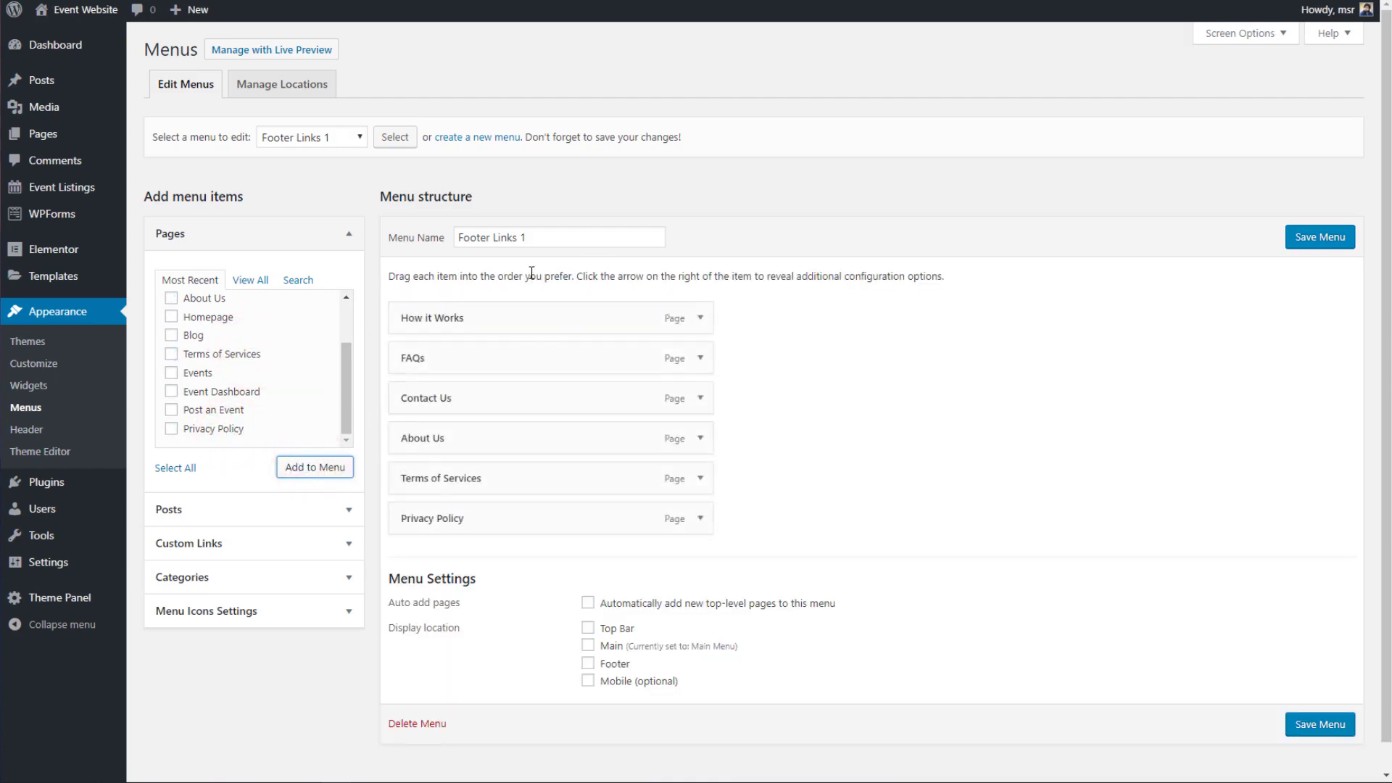
Step: Reorder the menu as FAQs, About Us, Contact Us, Privacy Policy, How it Works, Terms of Services, and save it
left_click_drag(500, 361, 501, 478)
left_click_drag(491, 398, 508, 406)
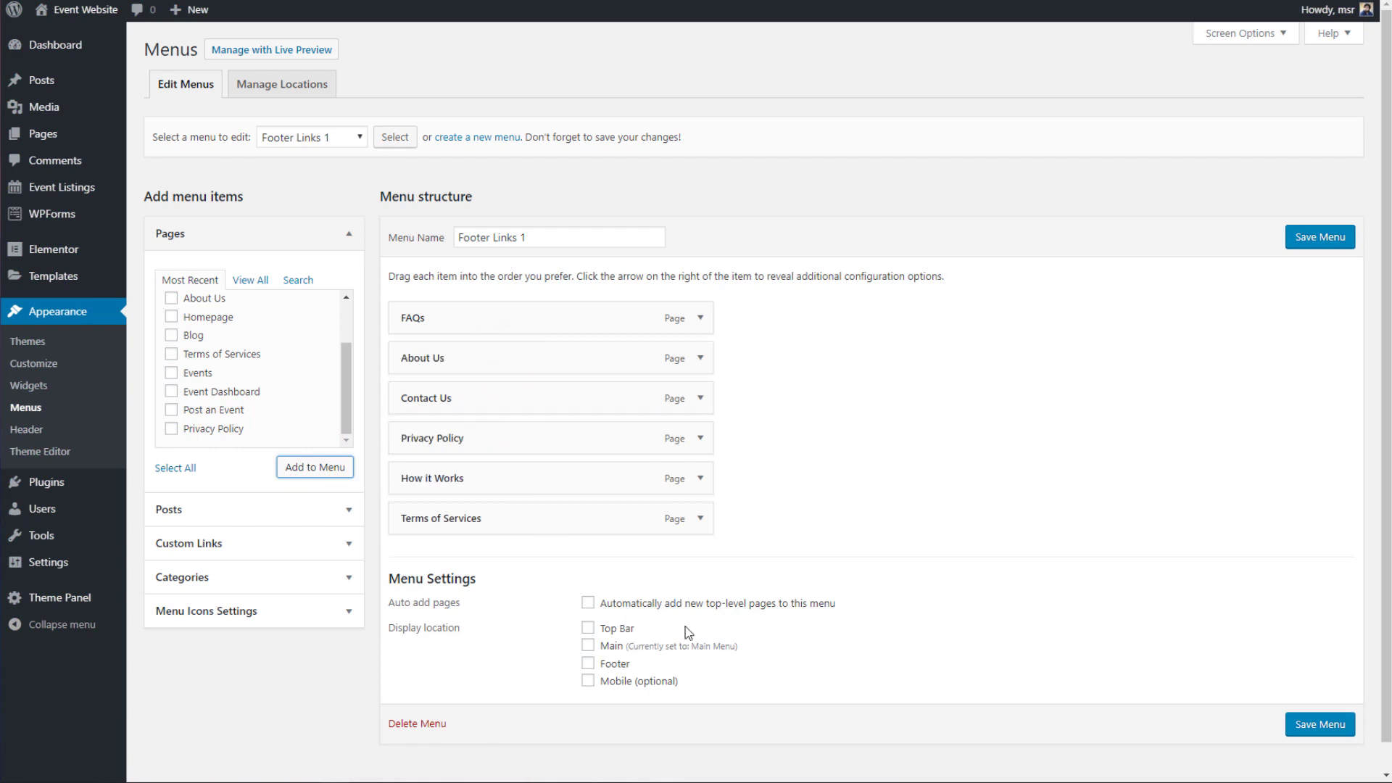
left_click(1316, 240)
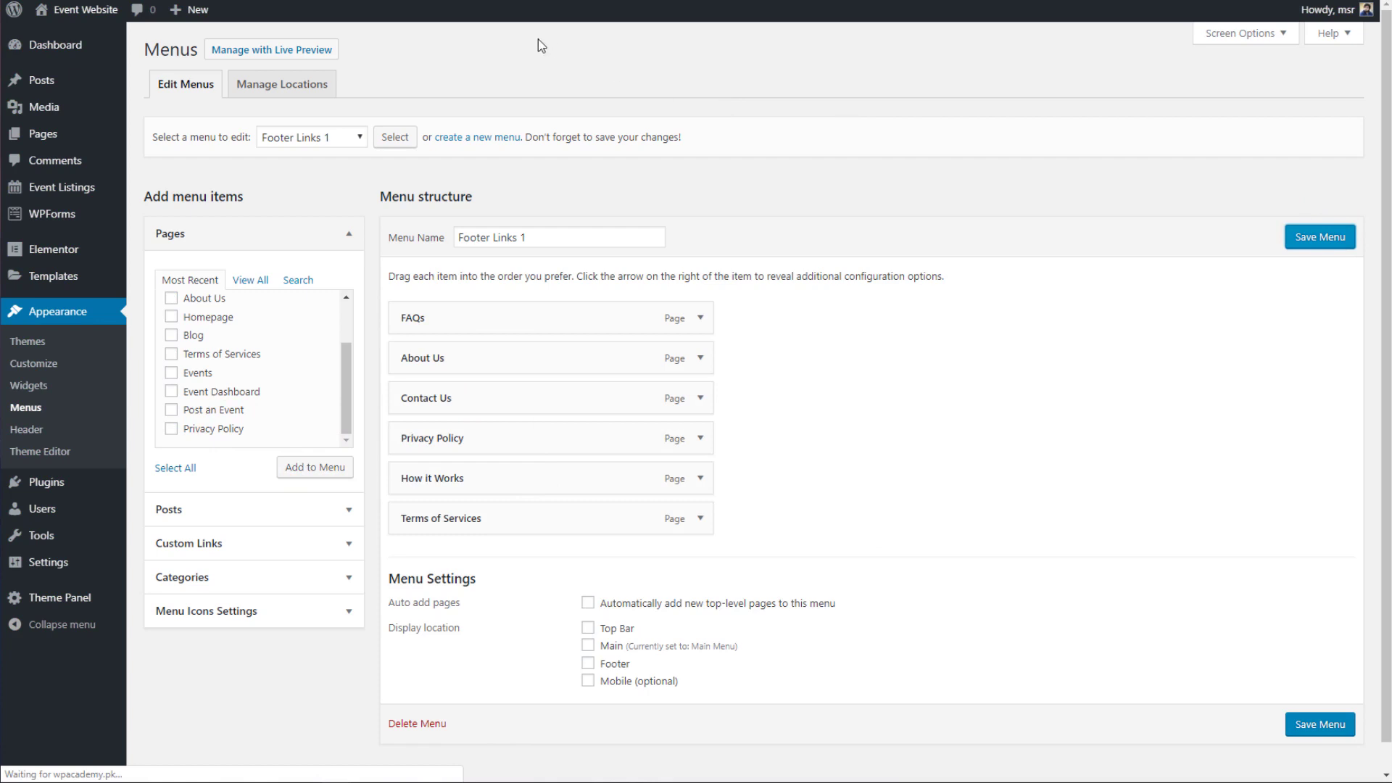
Step: Create another navigation menu named Footer Links 2
left_click(454, 182)
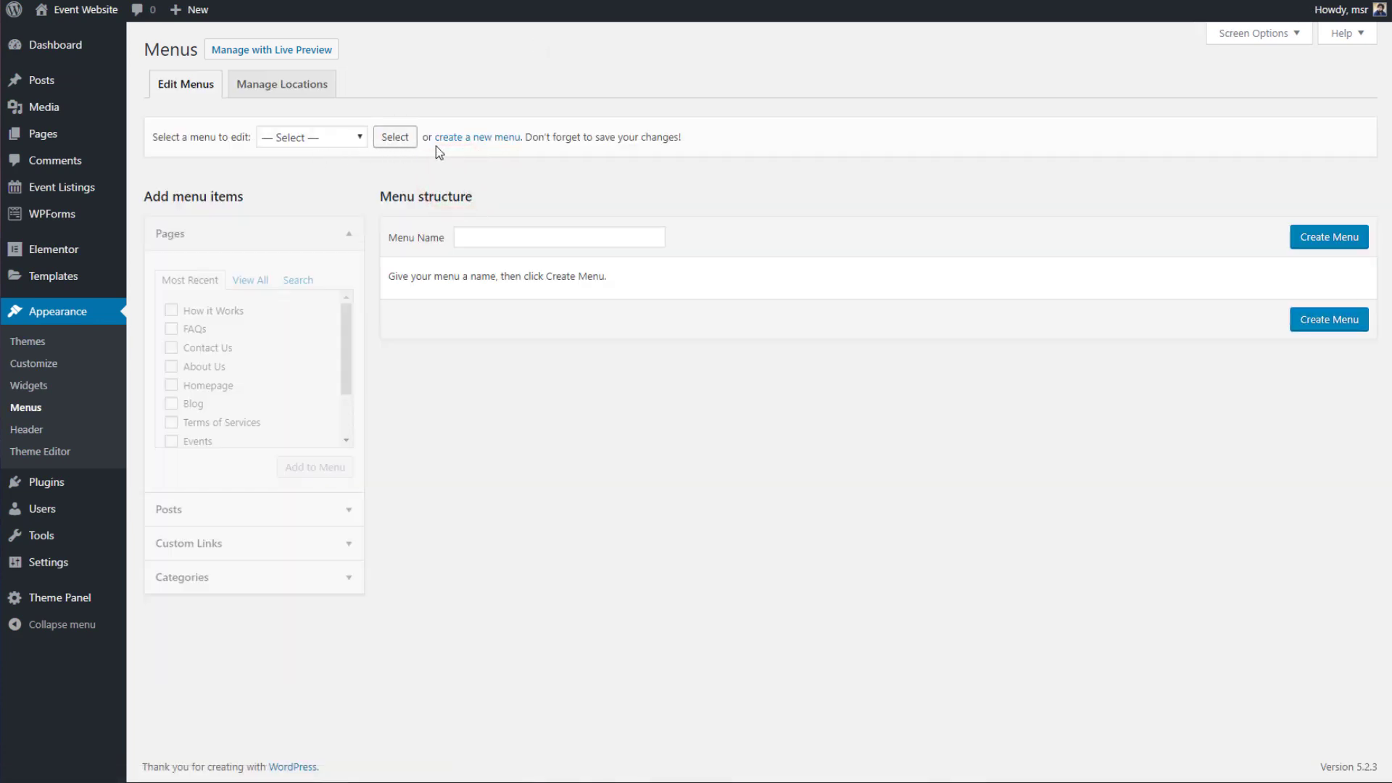
left_click(549, 236)
type("Footer Links 2")
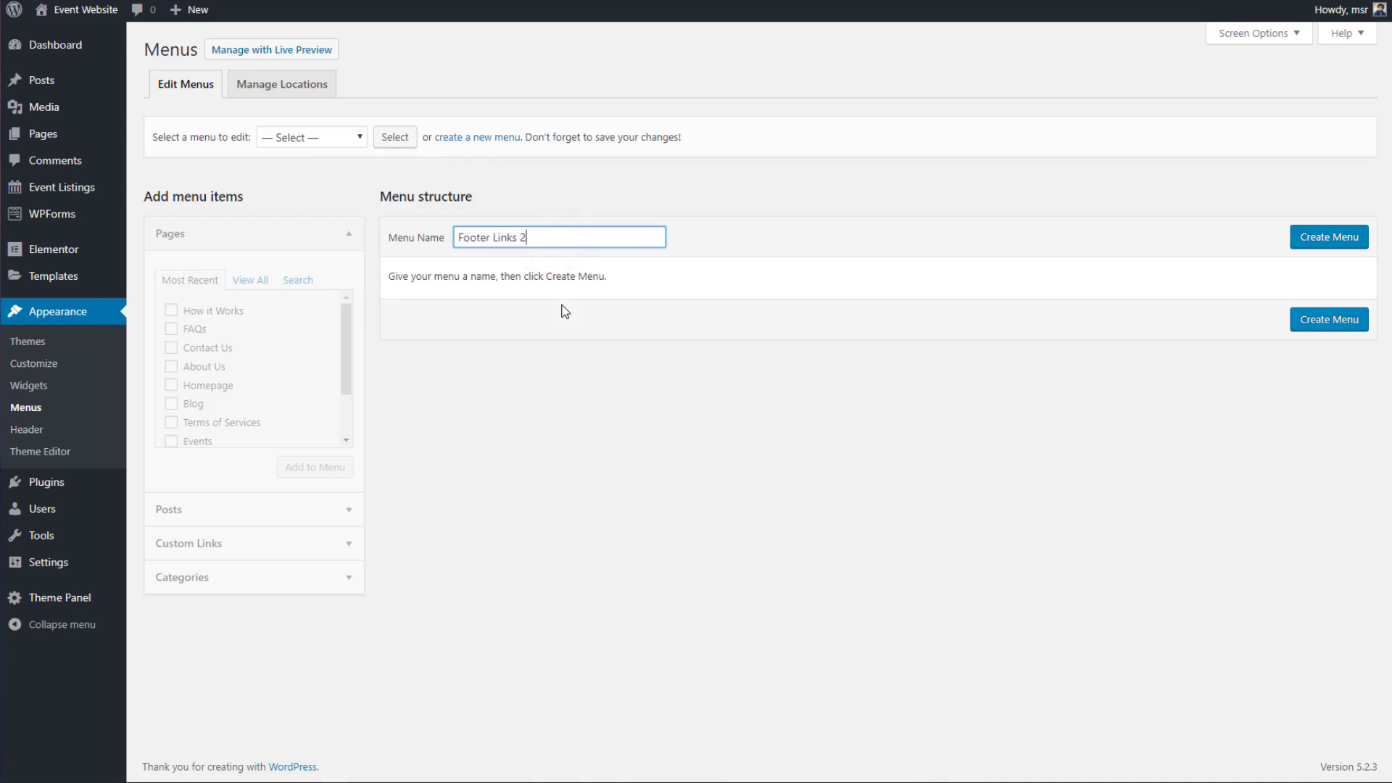
left_click(1316, 243)
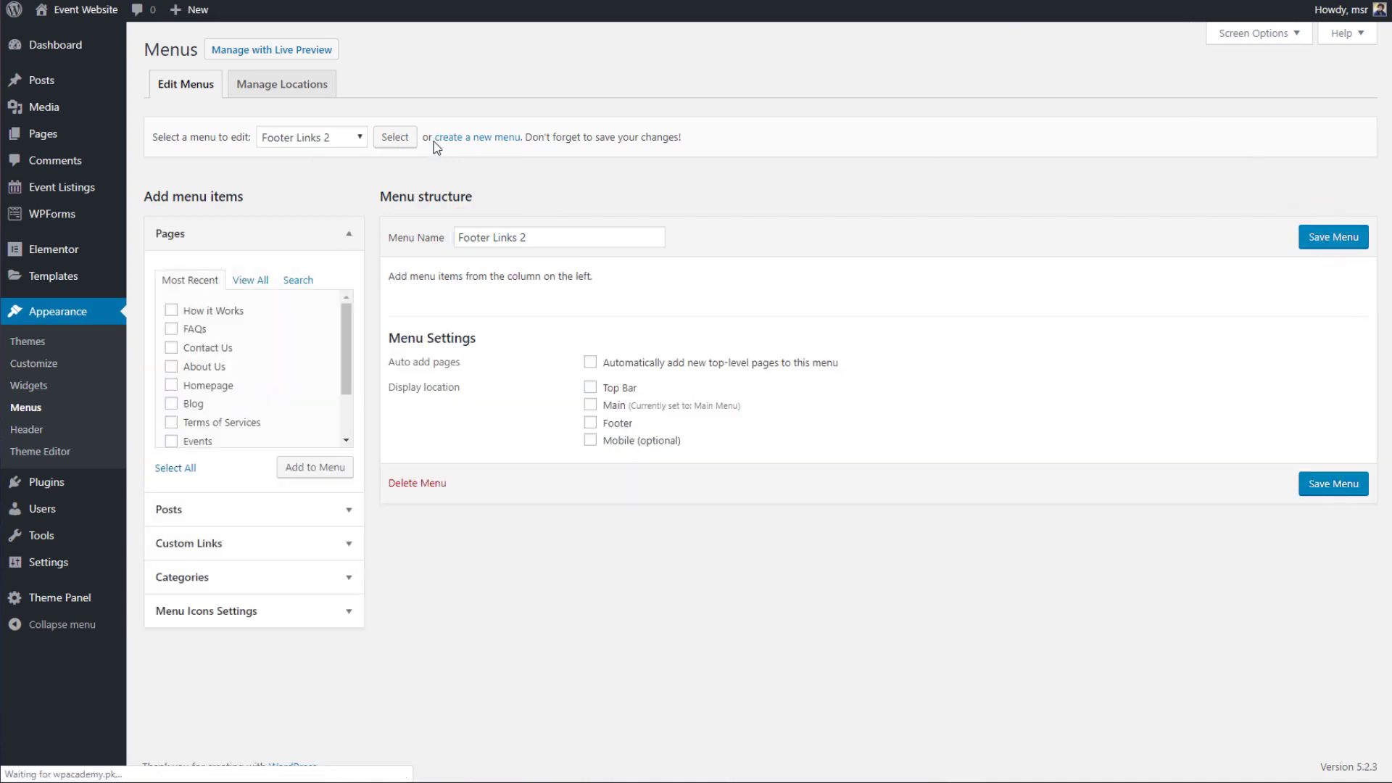
Step: Add Facebook, Twitter, Instagram, YouTube and Pinterest custom links with the URL # to the Footer Links 2 menu
left_click(314, 508)
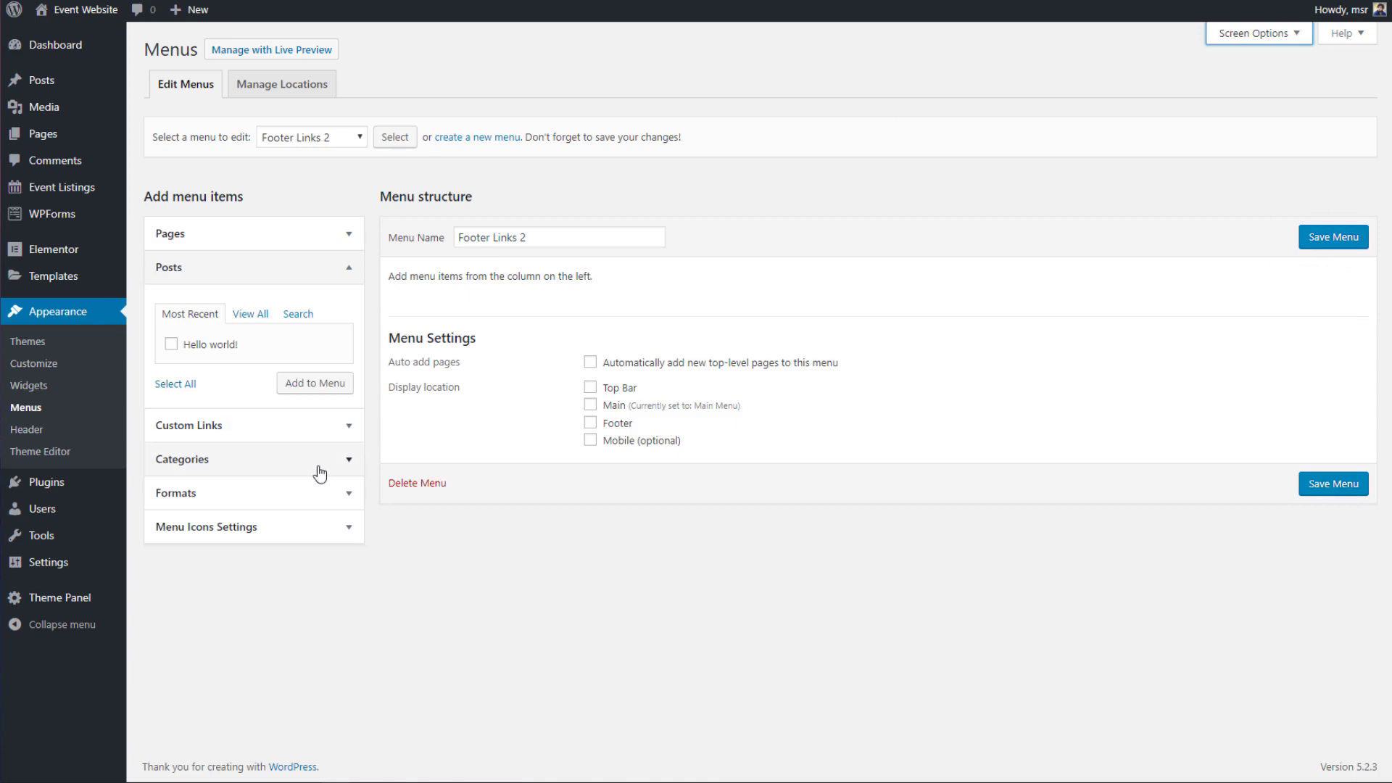
left_click(307, 429)
left_click(276, 353)
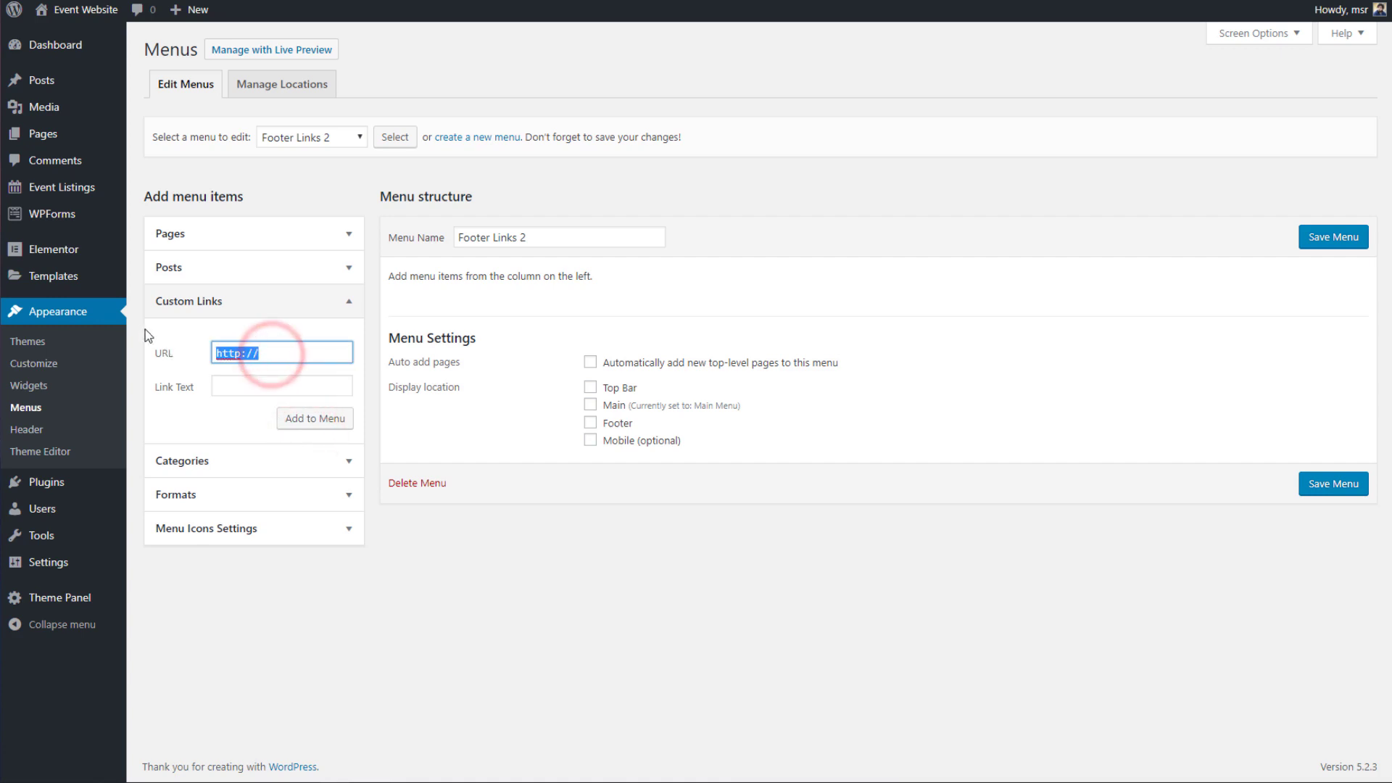
left_click(287, 386)
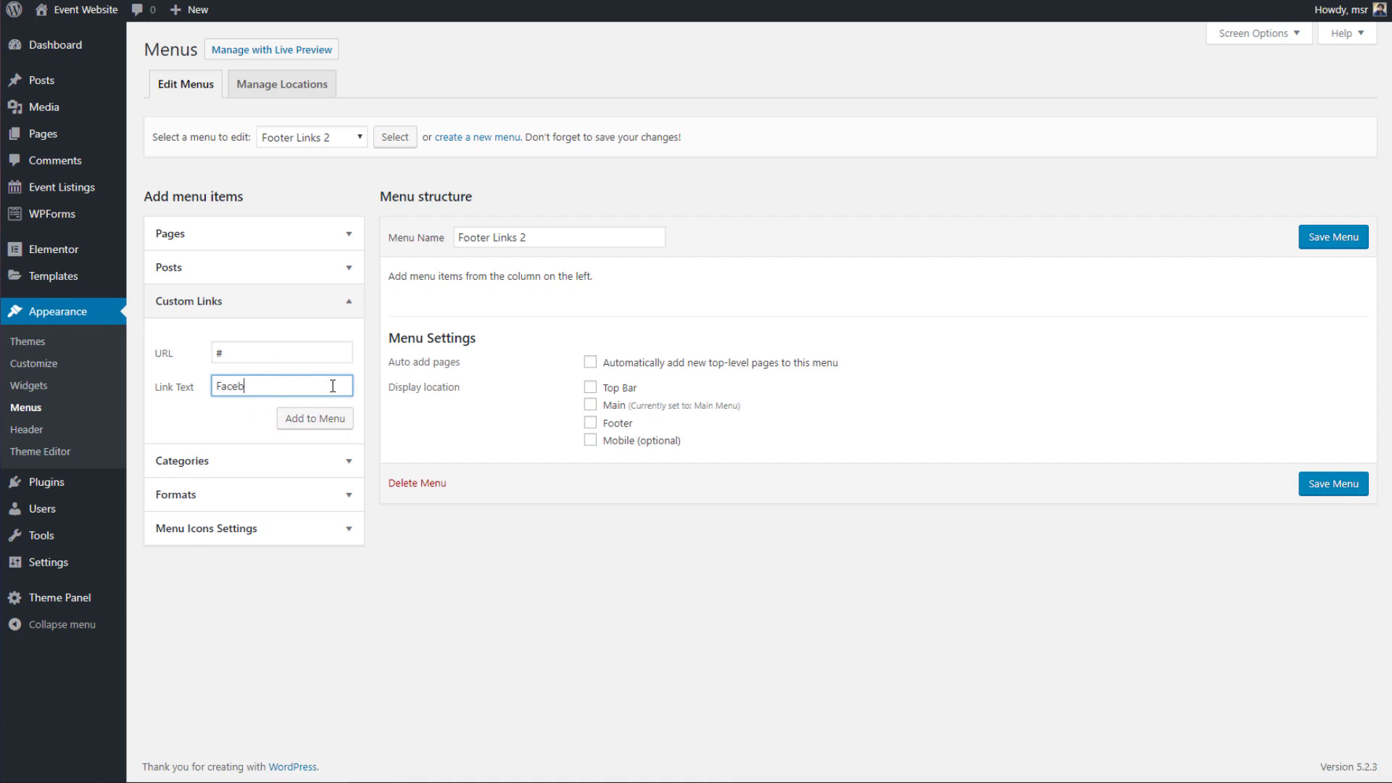
left_click(335, 422)
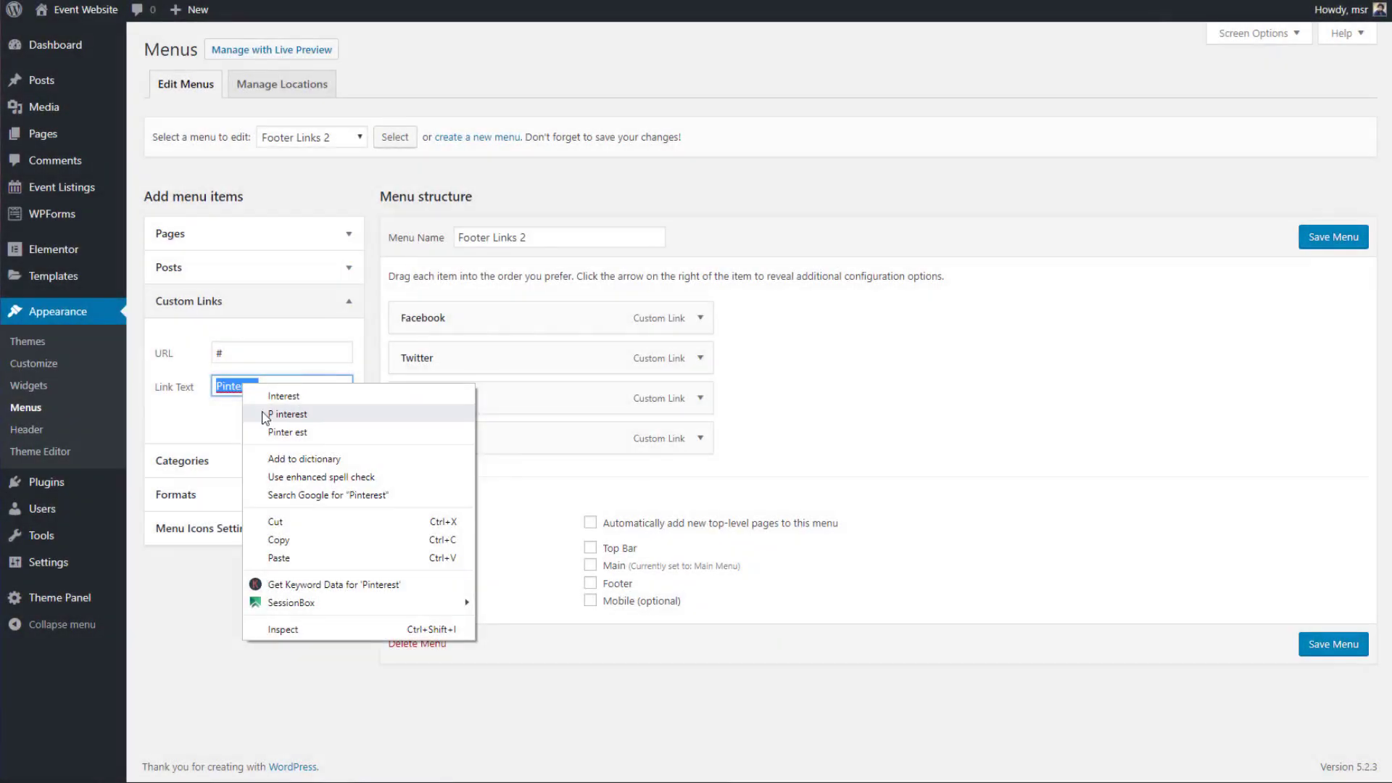
left_click(288, 414)
left_click(322, 418)
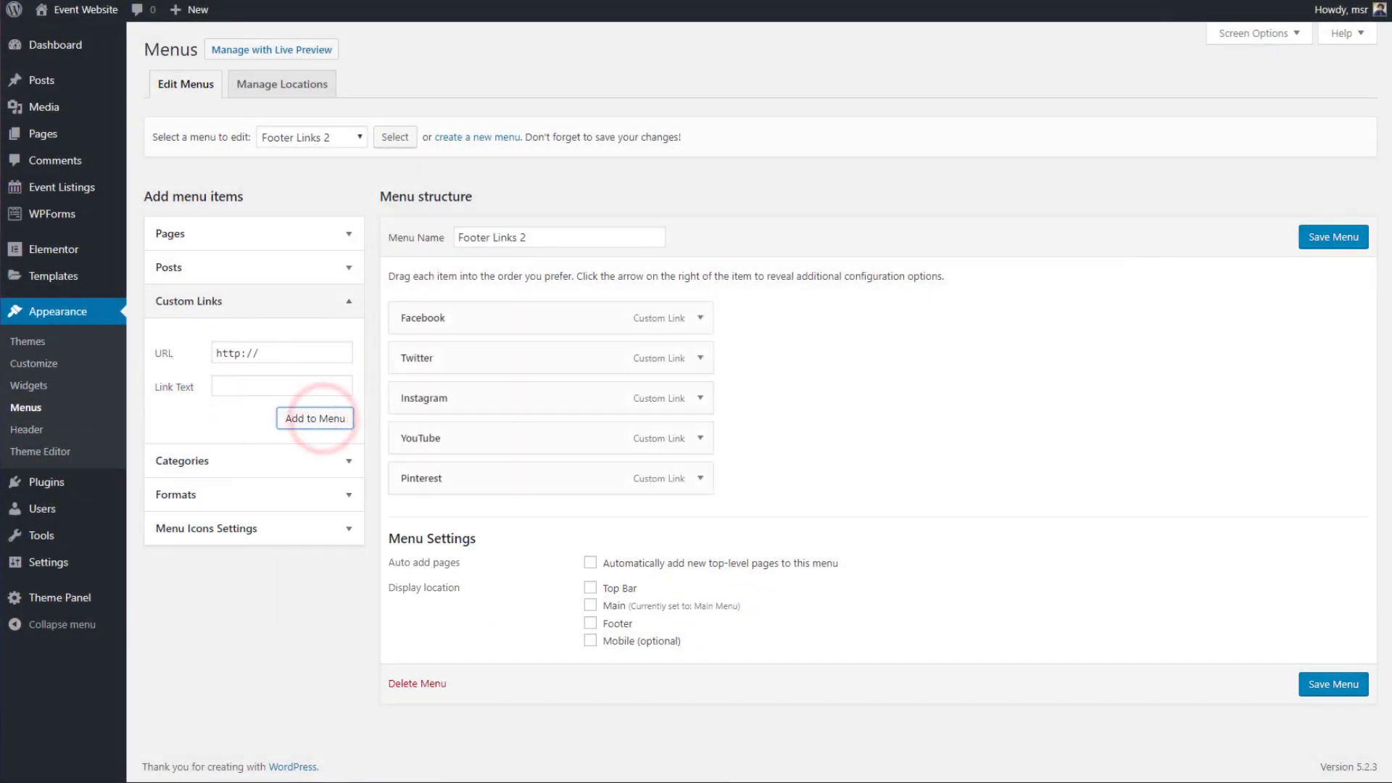
Step: Assign the square-cornered Font Awesome Facebook icon, found by searching for face, to the Facebook item in Footer Links 2
left_click(700, 319)
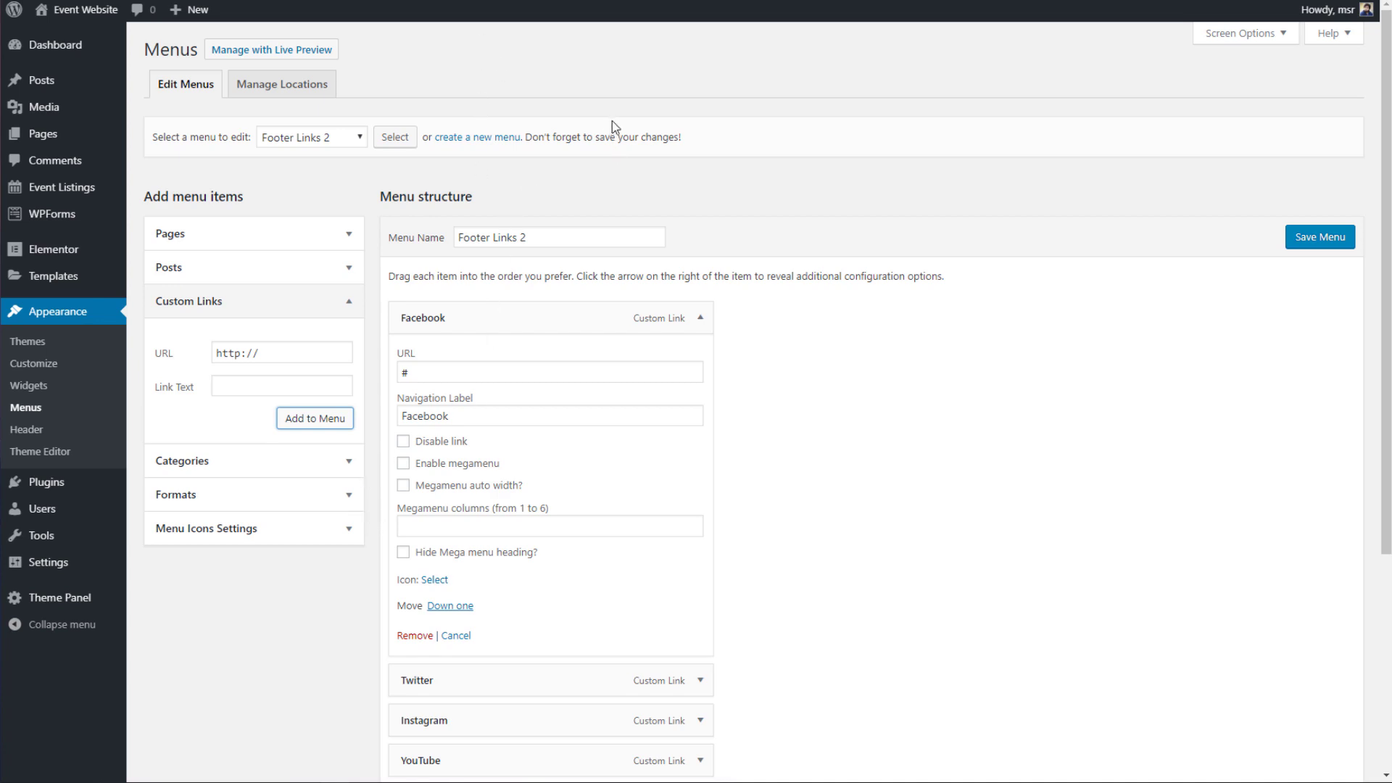
scroll(612, 120, "down", 2)
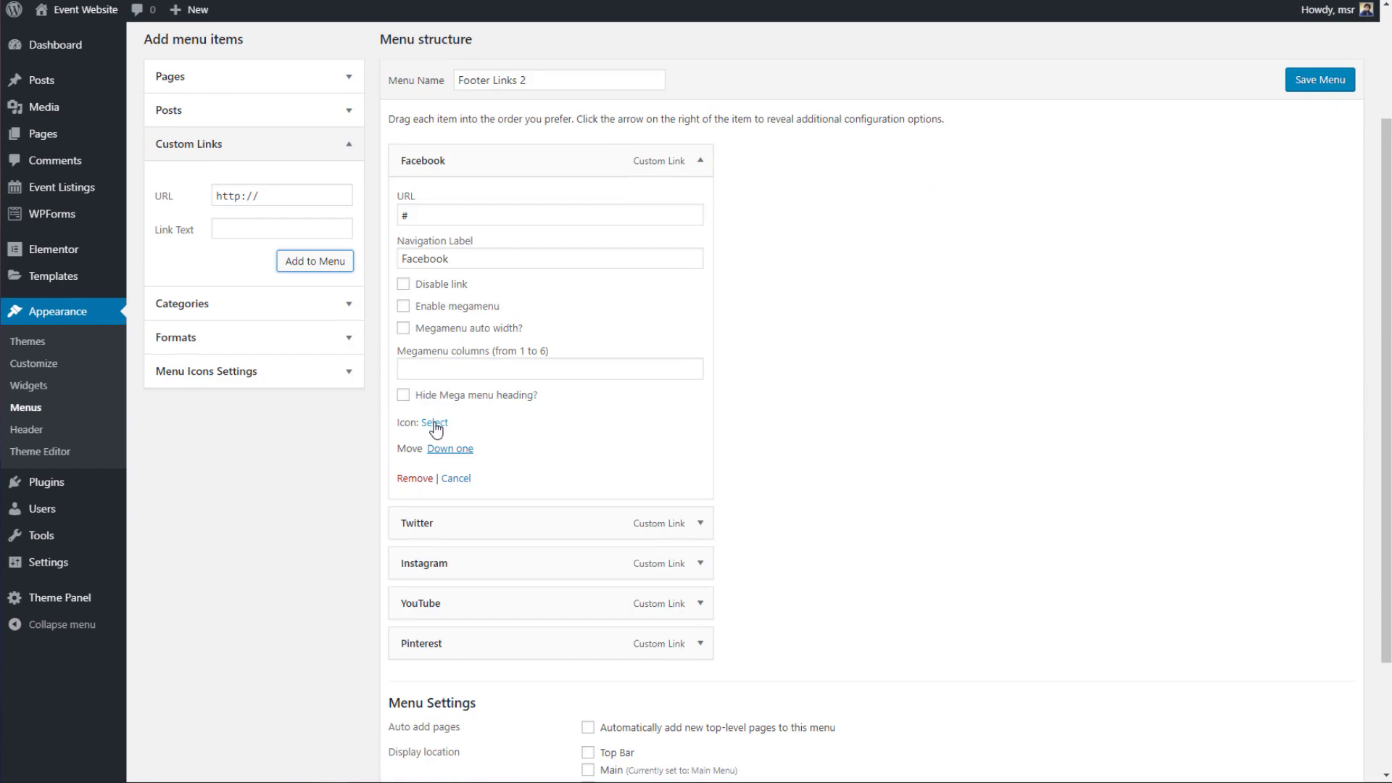
left_click(435, 423)
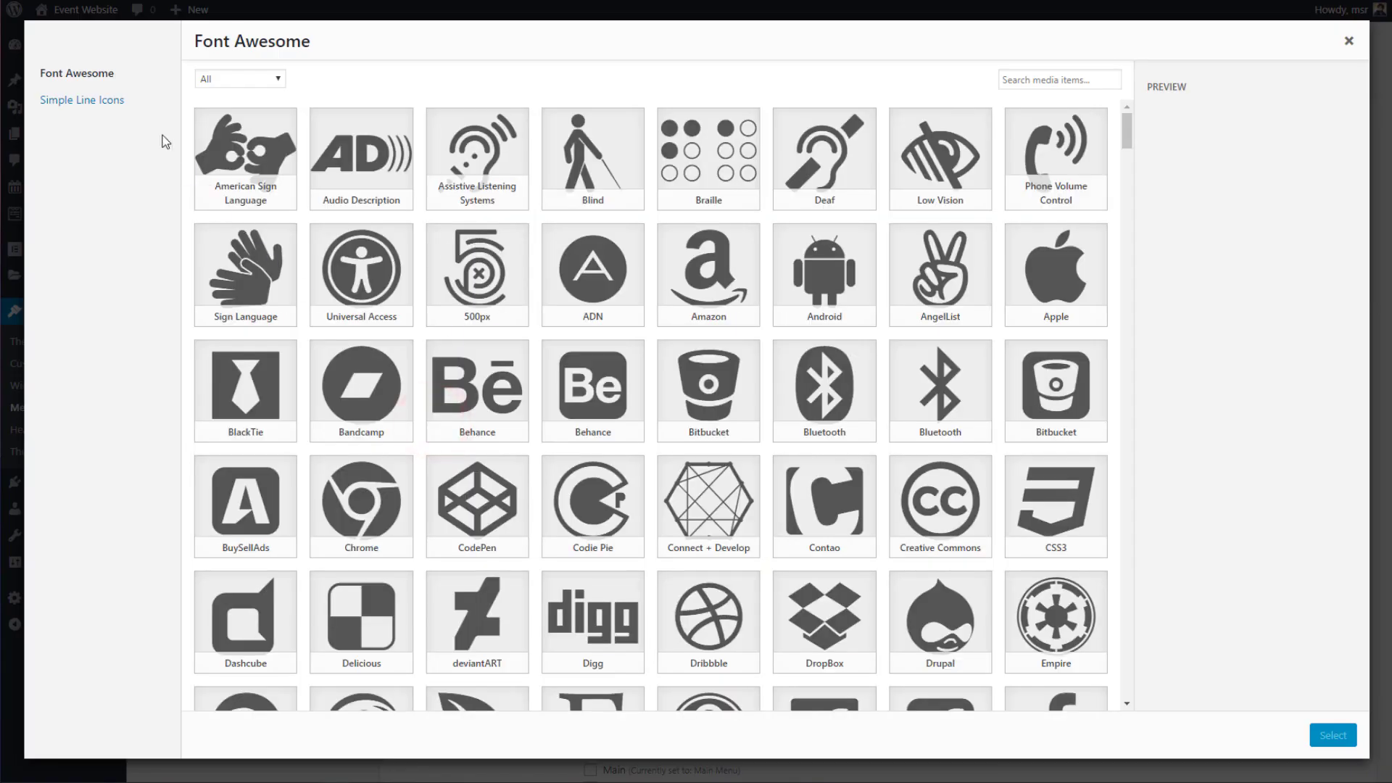
left_click(138, 100)
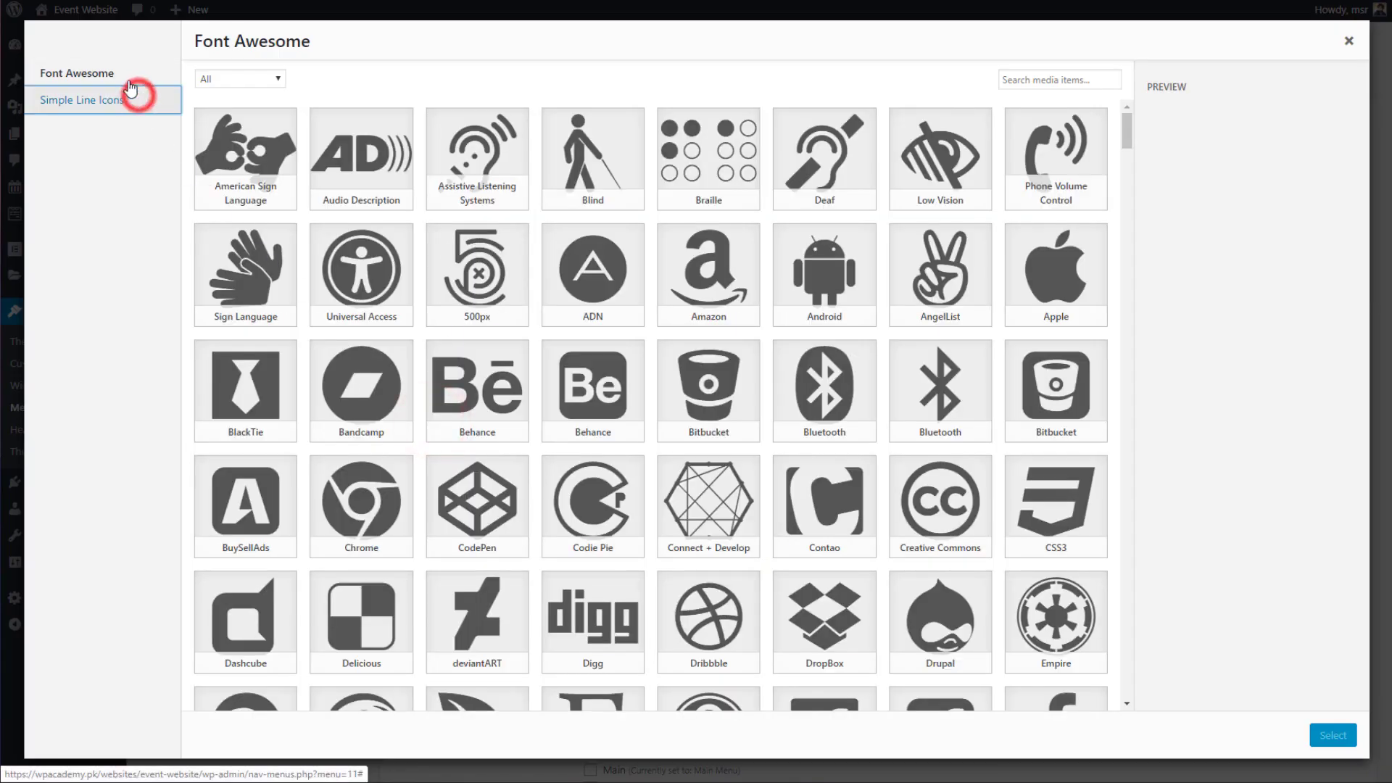
left_click(126, 78)
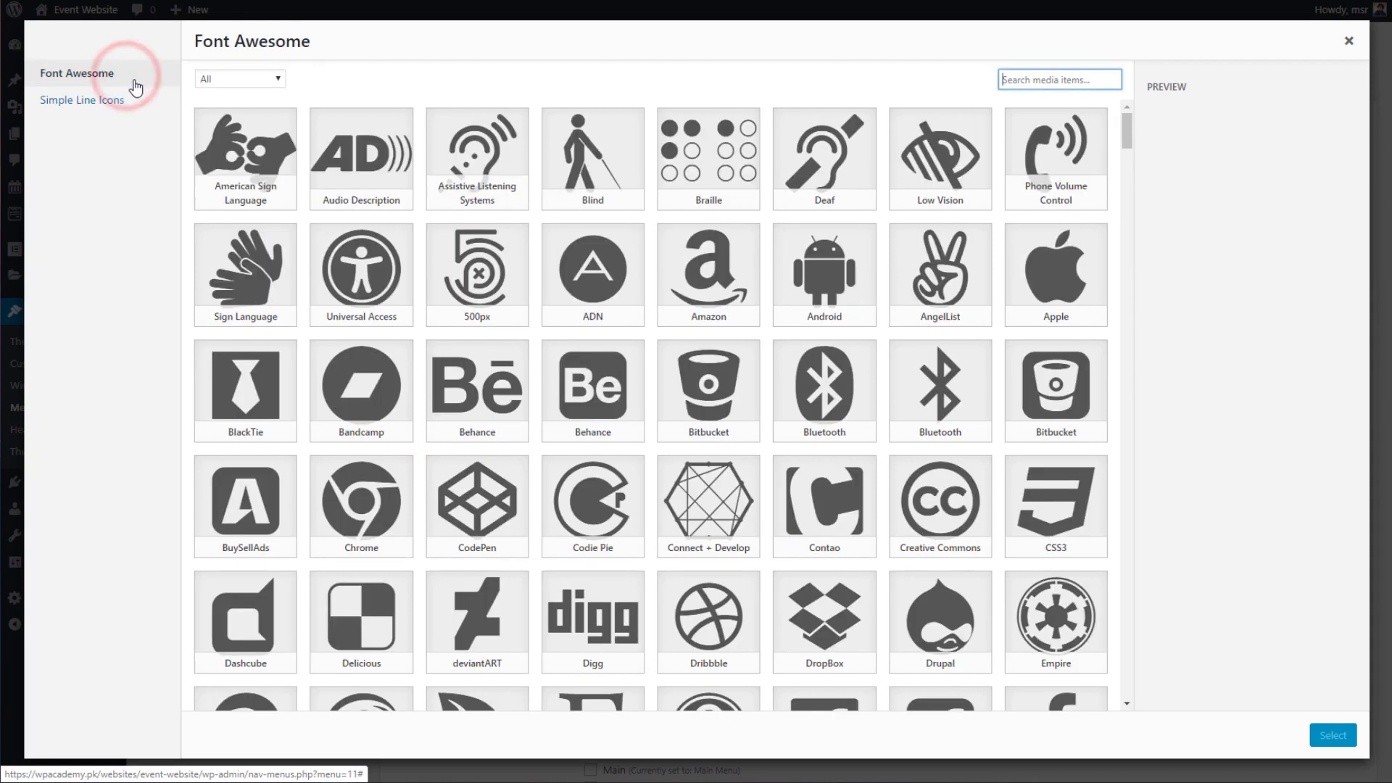
left_click(1018, 82)
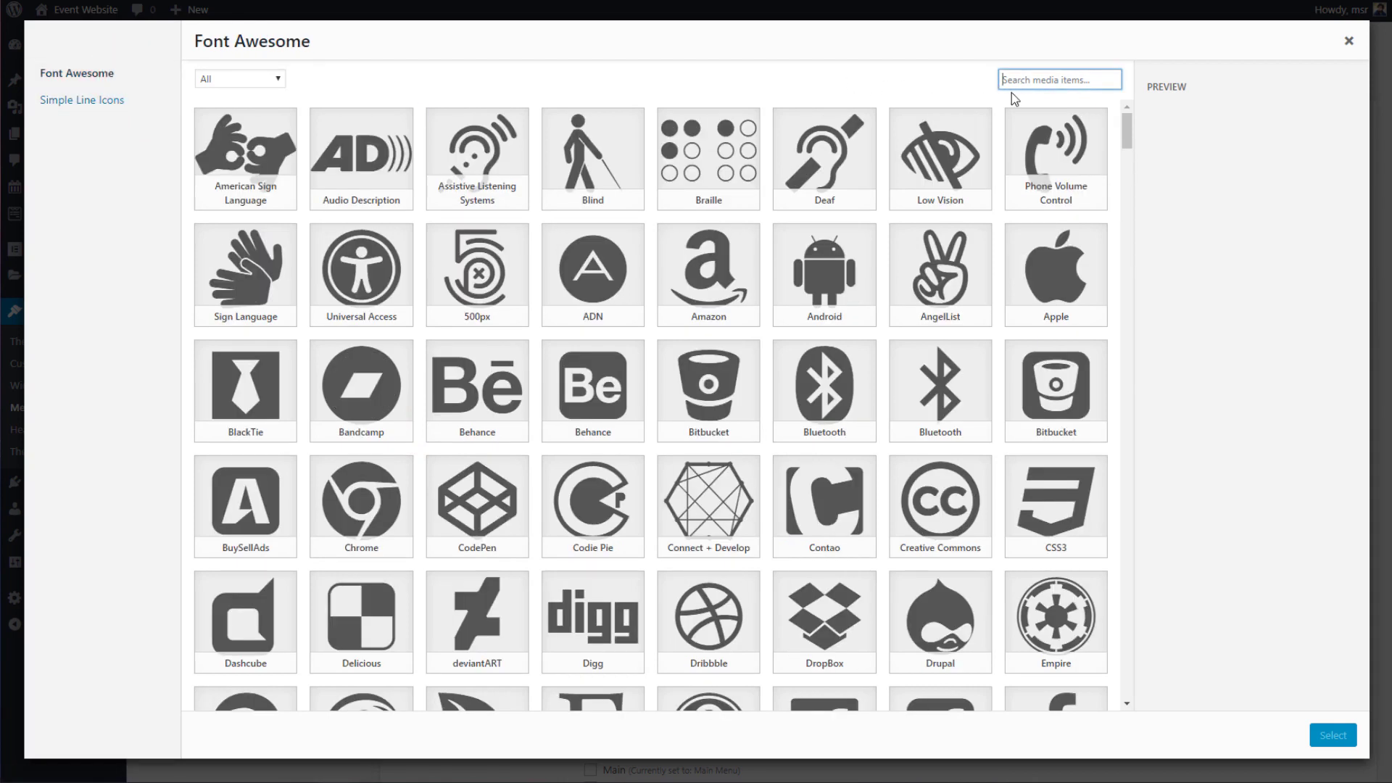
type("face")
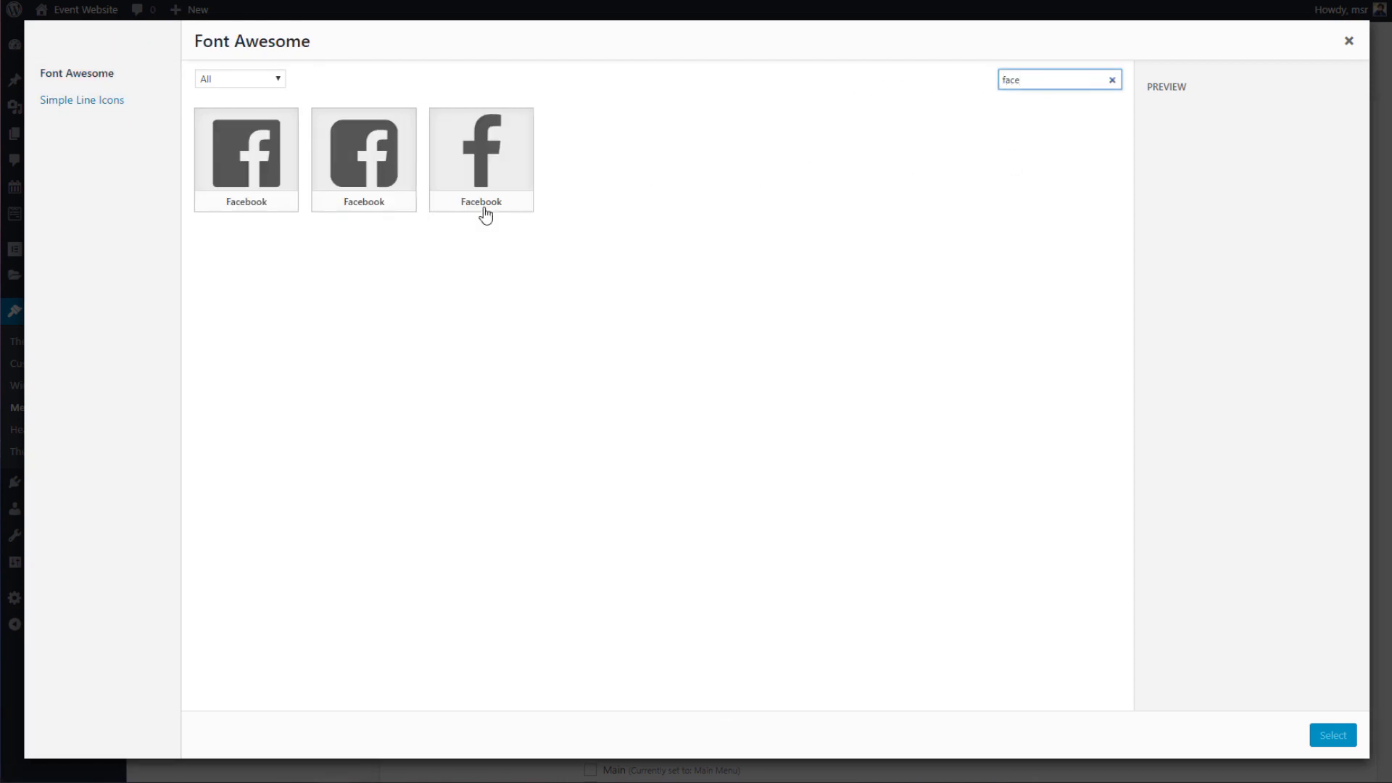
left_click(258, 174)
left_click(1333, 735)
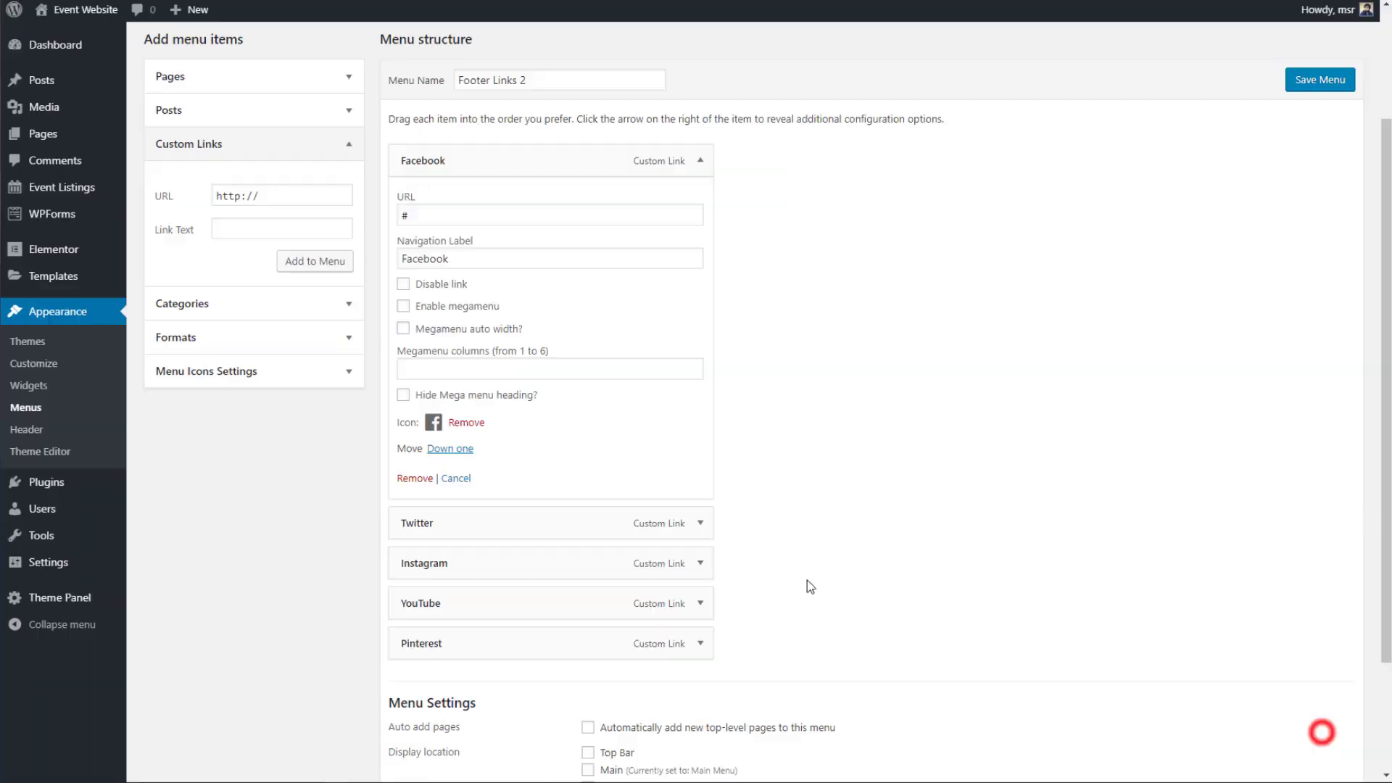
Step: Open the icon selection for the Twitter item in Footer Links 2
scroll(808, 581, "down", 2)
left_click(698, 444)
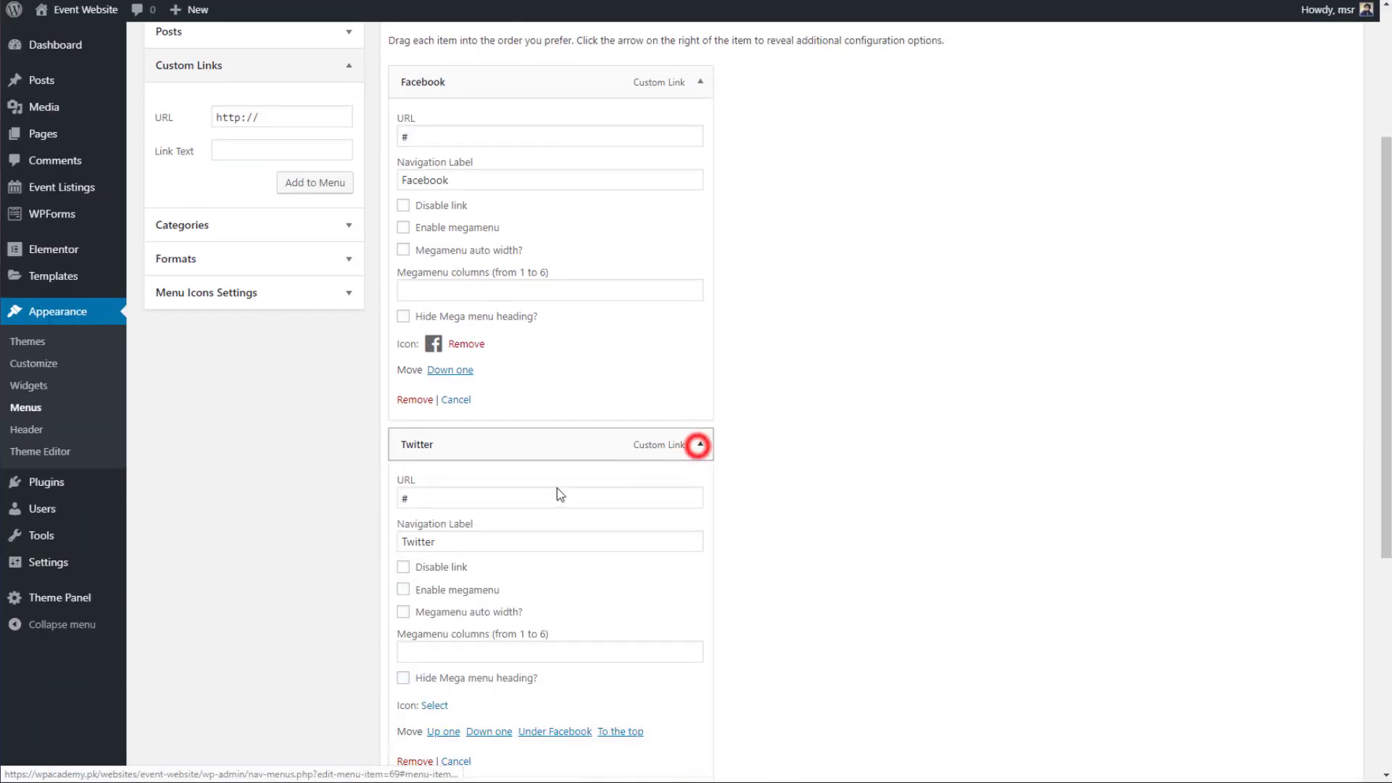
scroll(451, 558, "down", 2)
left_click(433, 548)
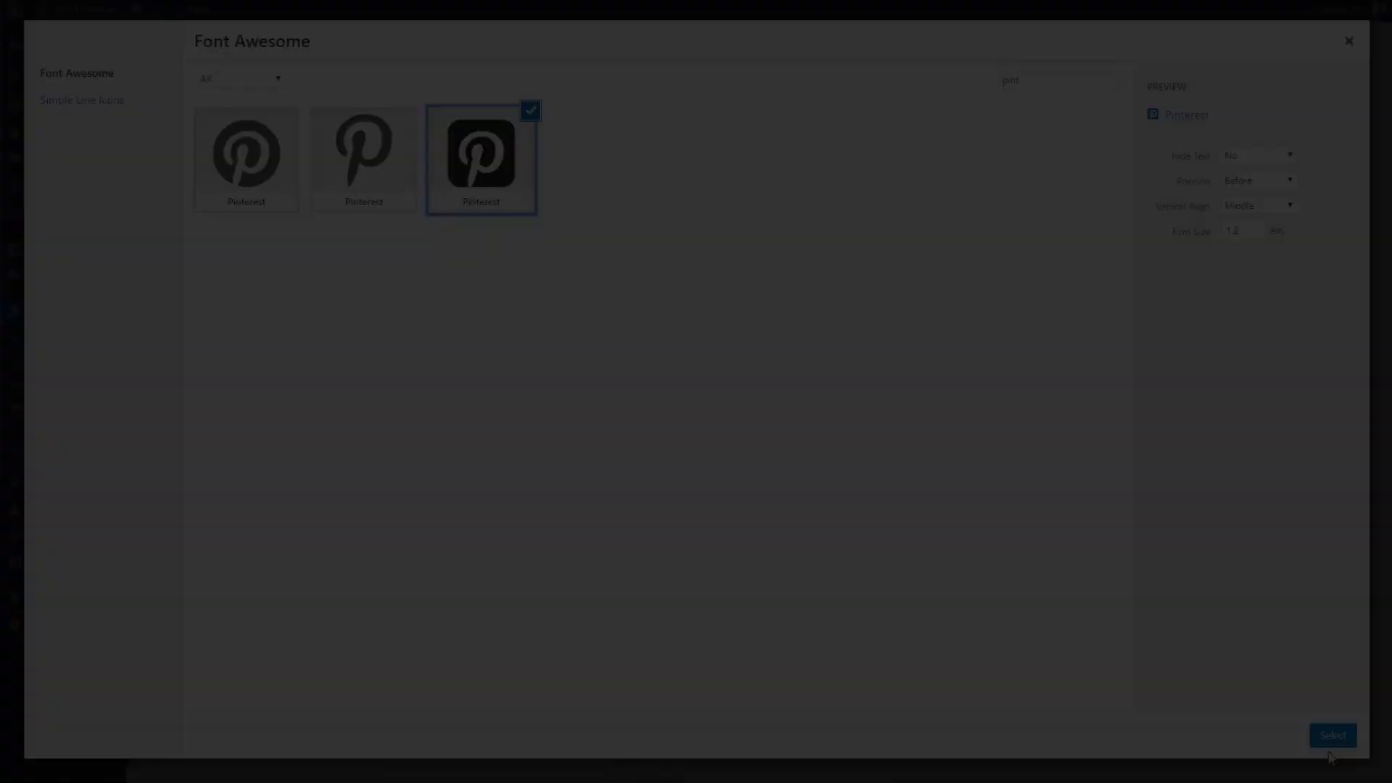
Step: Assign the rounded-square Pinterest icon to the Pinterest item and save the Footer Links 2 menu
left_click(1324, 741)
left_click_drag(1383, 605, 1383, 145)
left_click(1319, 240)
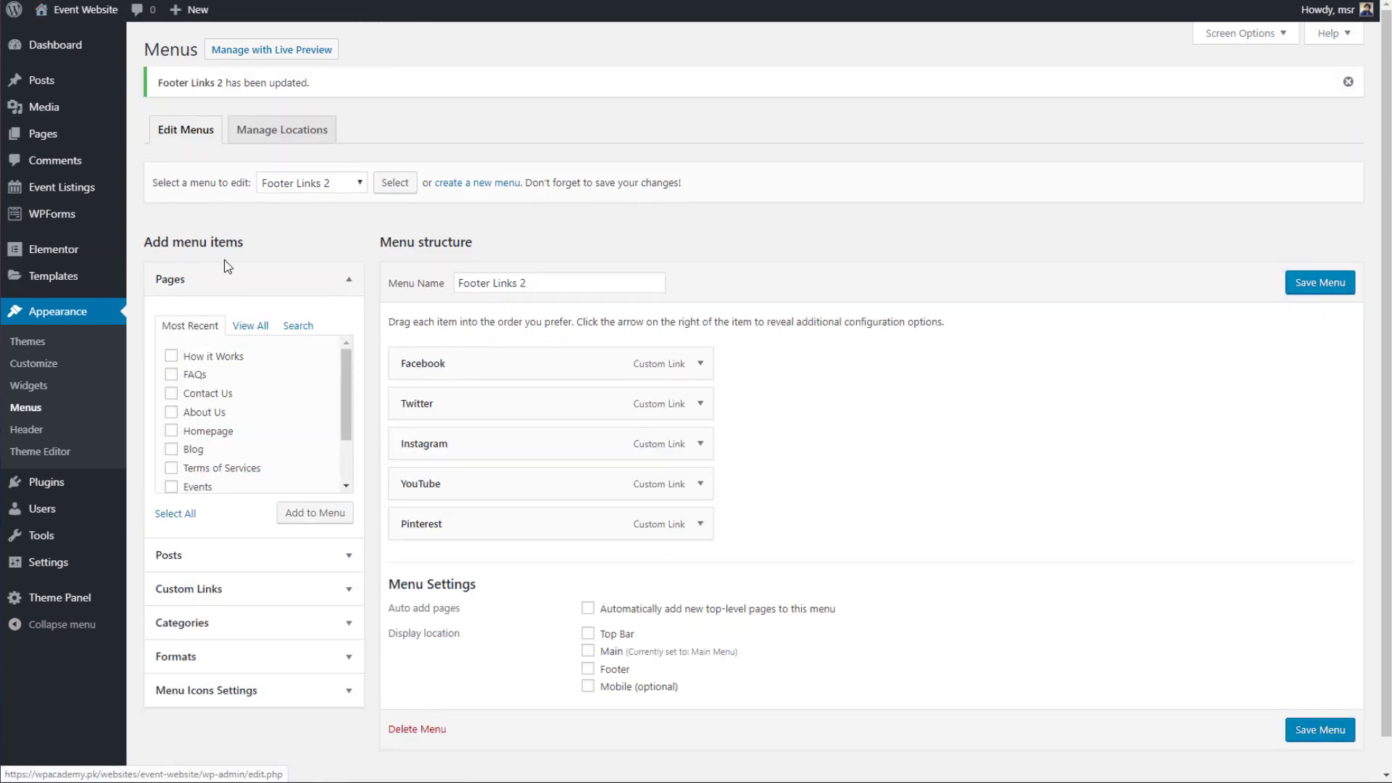
Step: Switch the menu being edited to Main Menu (Main)
left_click(357, 177)
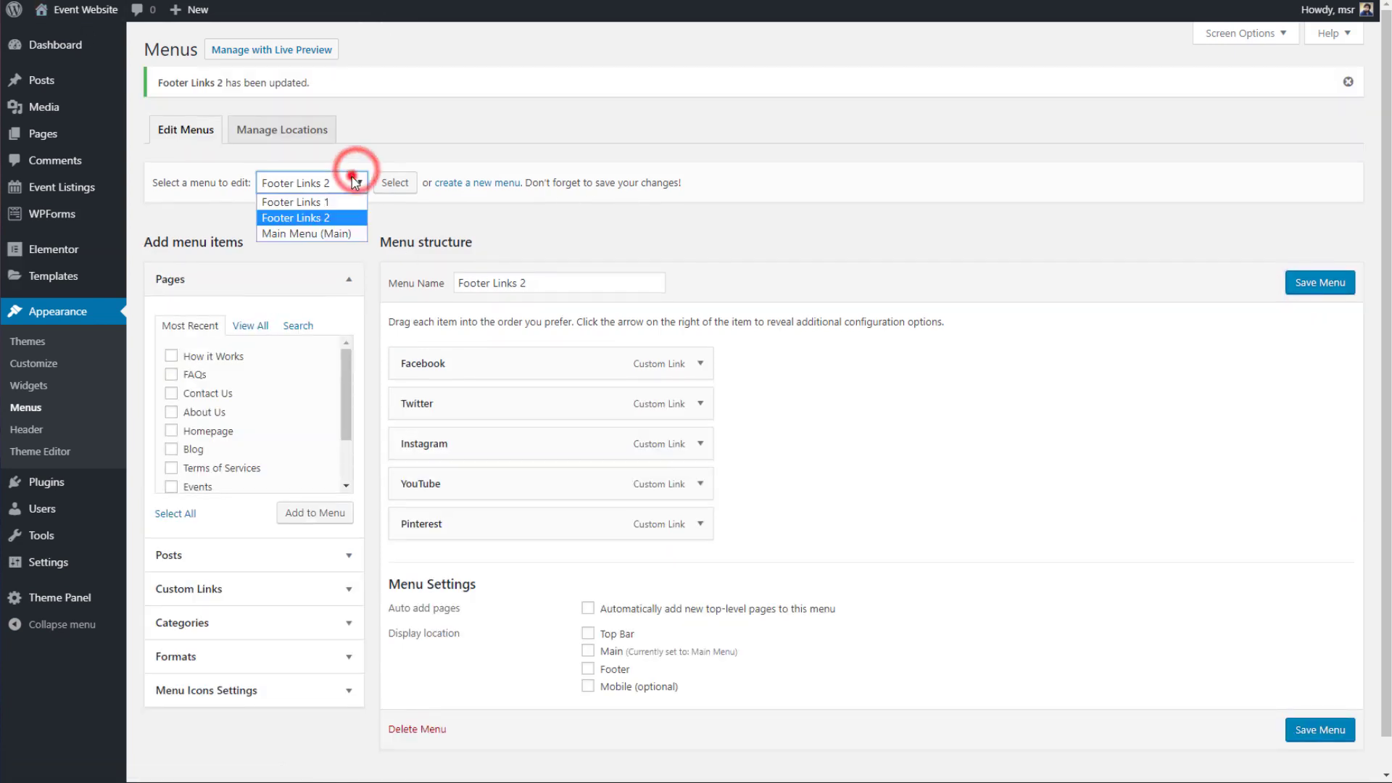
left_click(345, 230)
left_click(388, 185)
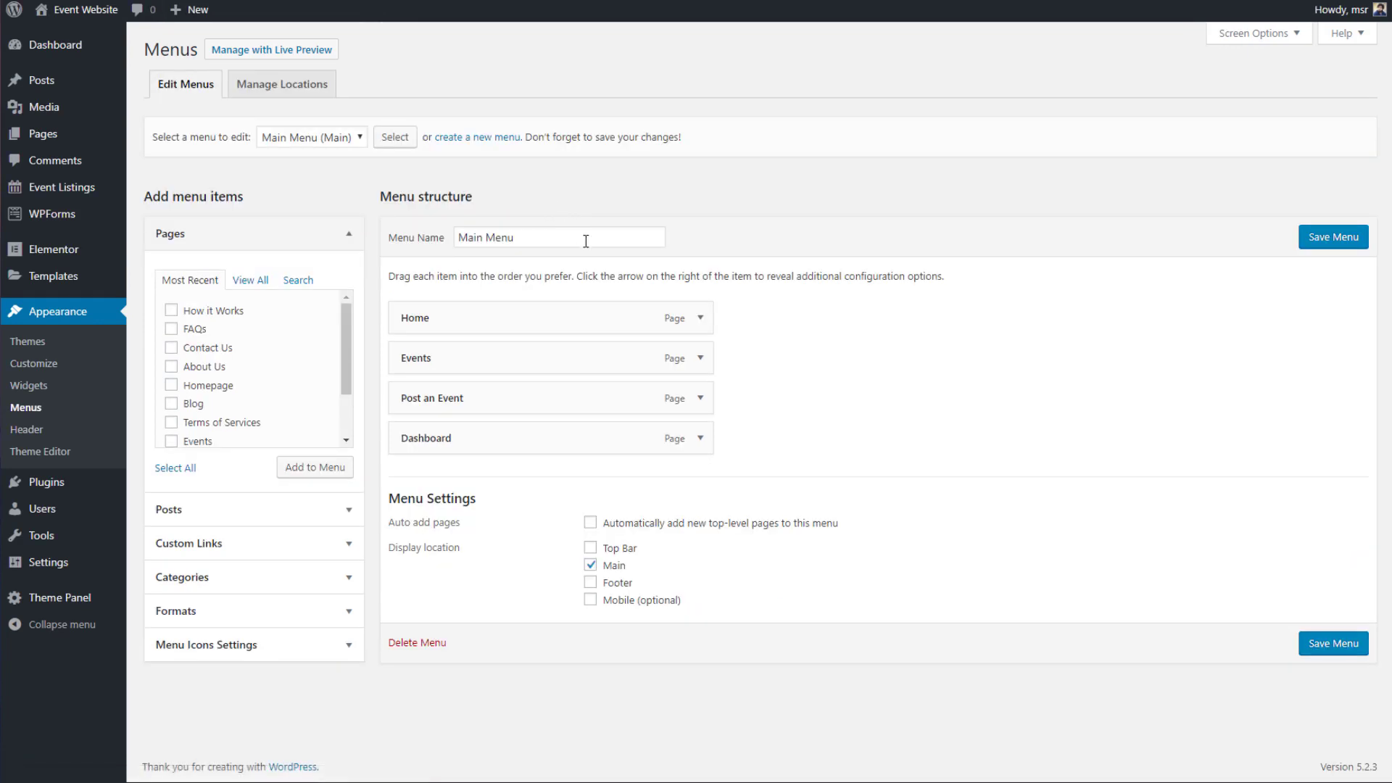
Step: Assign the Font Awesome Home icon, found by searching for hom, to the Home item of the Main Menu
left_click(700, 317)
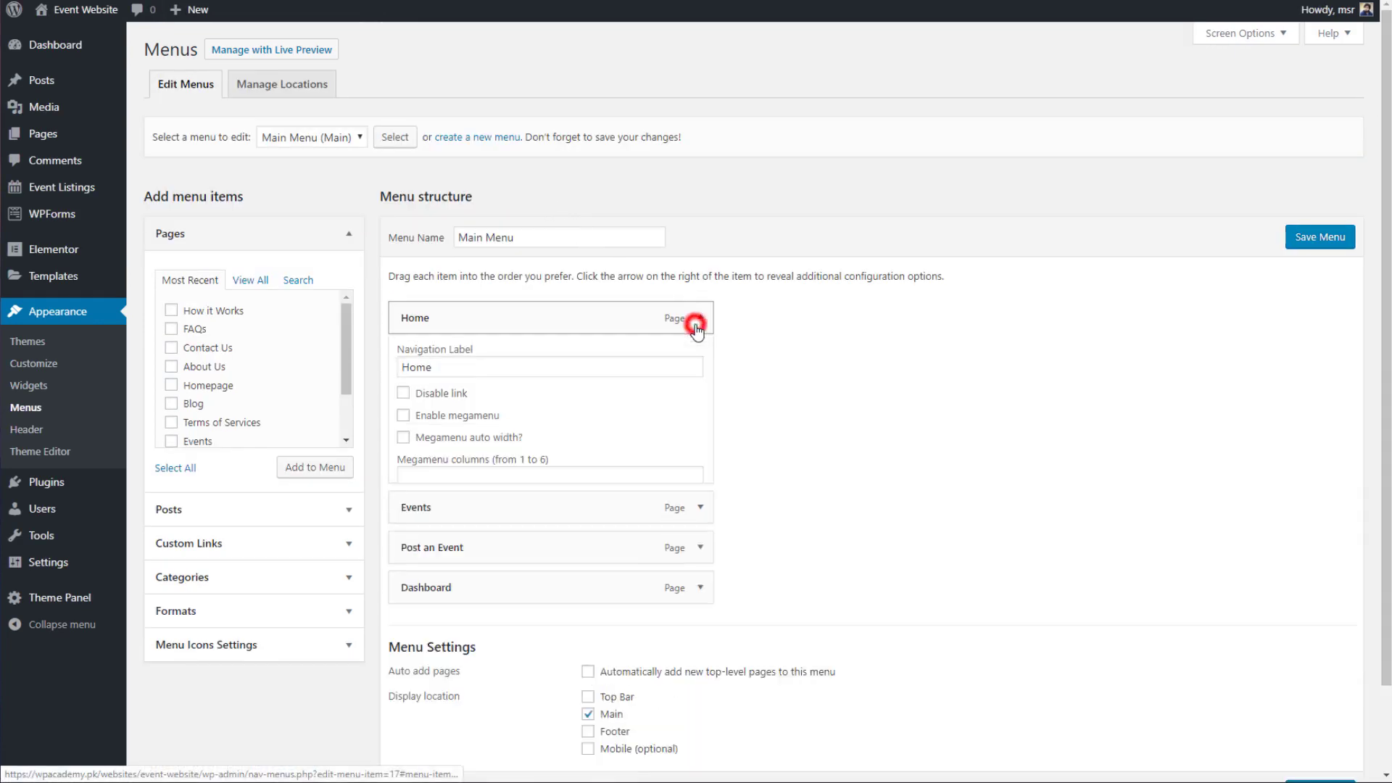
left_click(434, 537)
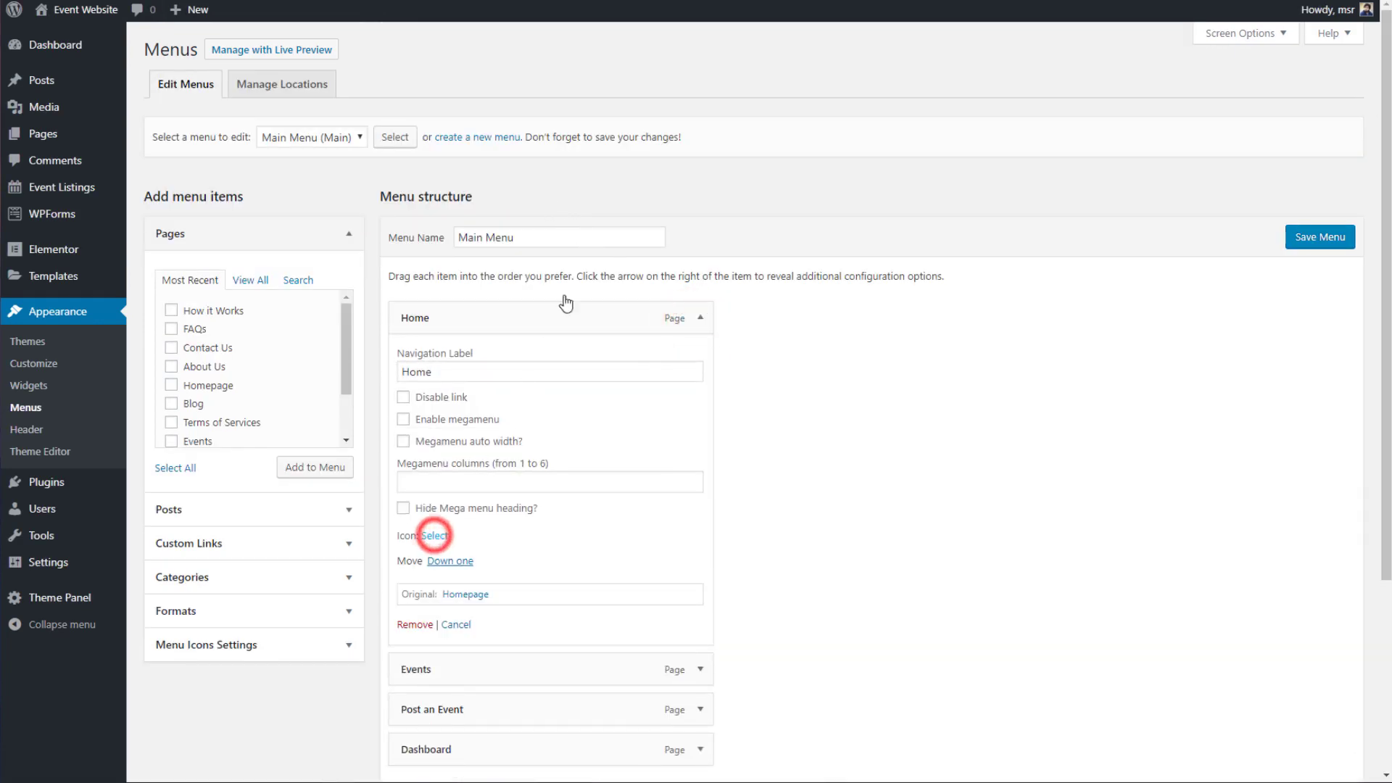
left_click(1014, 80)
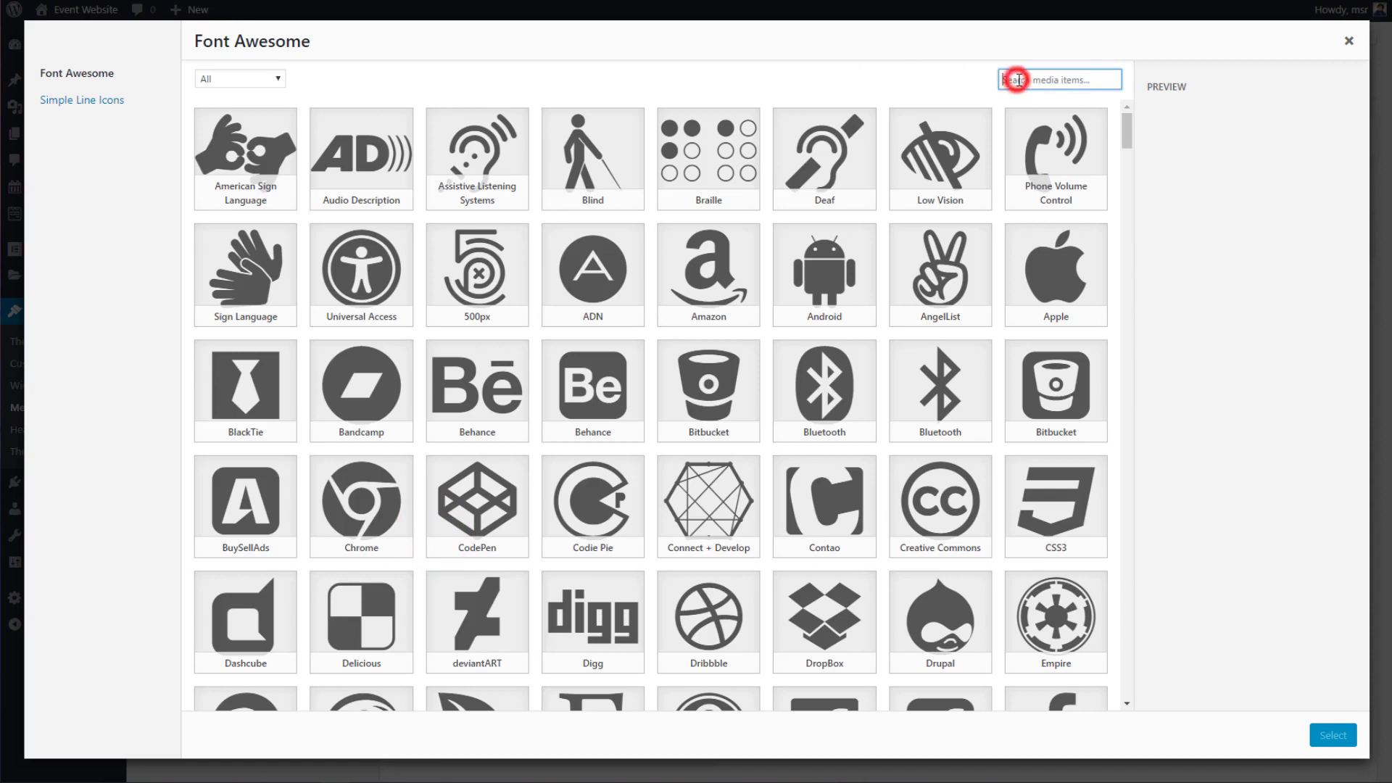
type("hom")
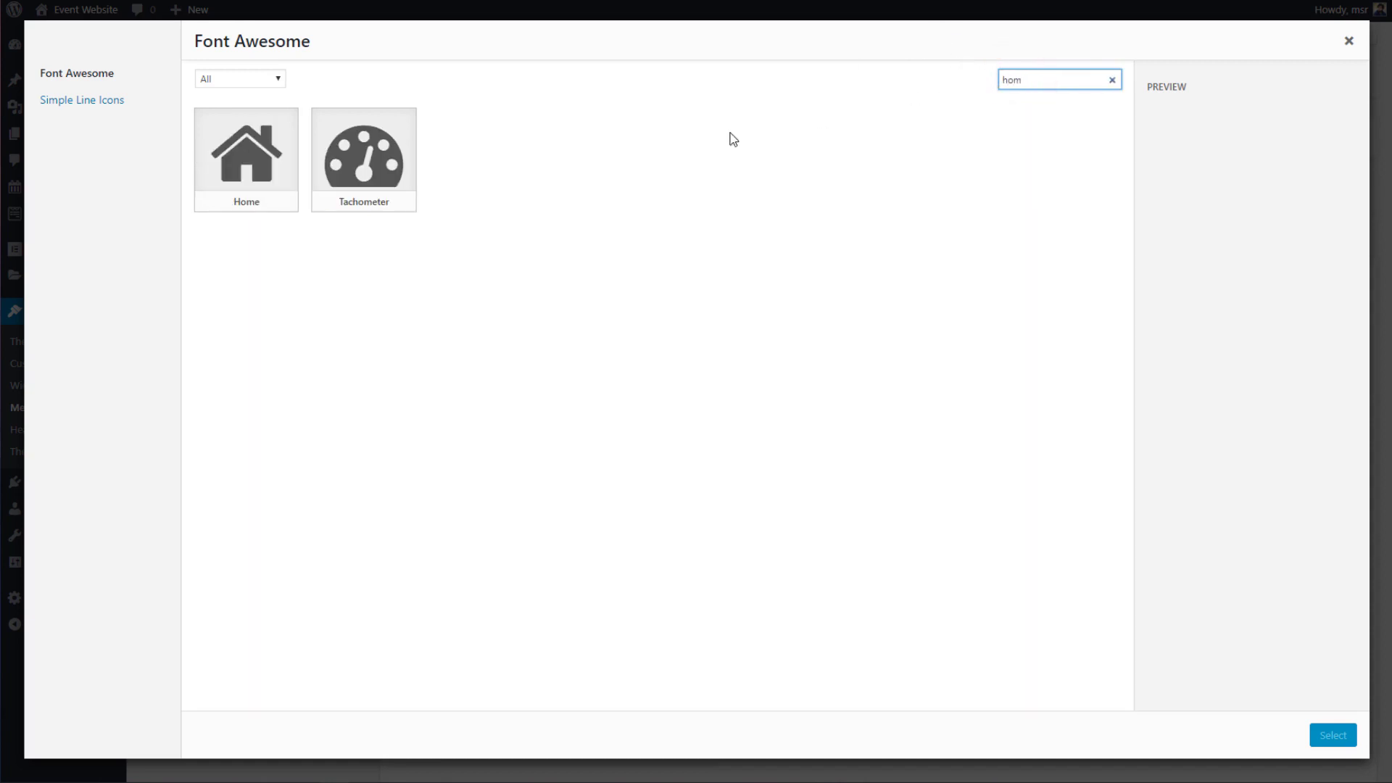
left_click(295, 190)
left_click(1331, 735)
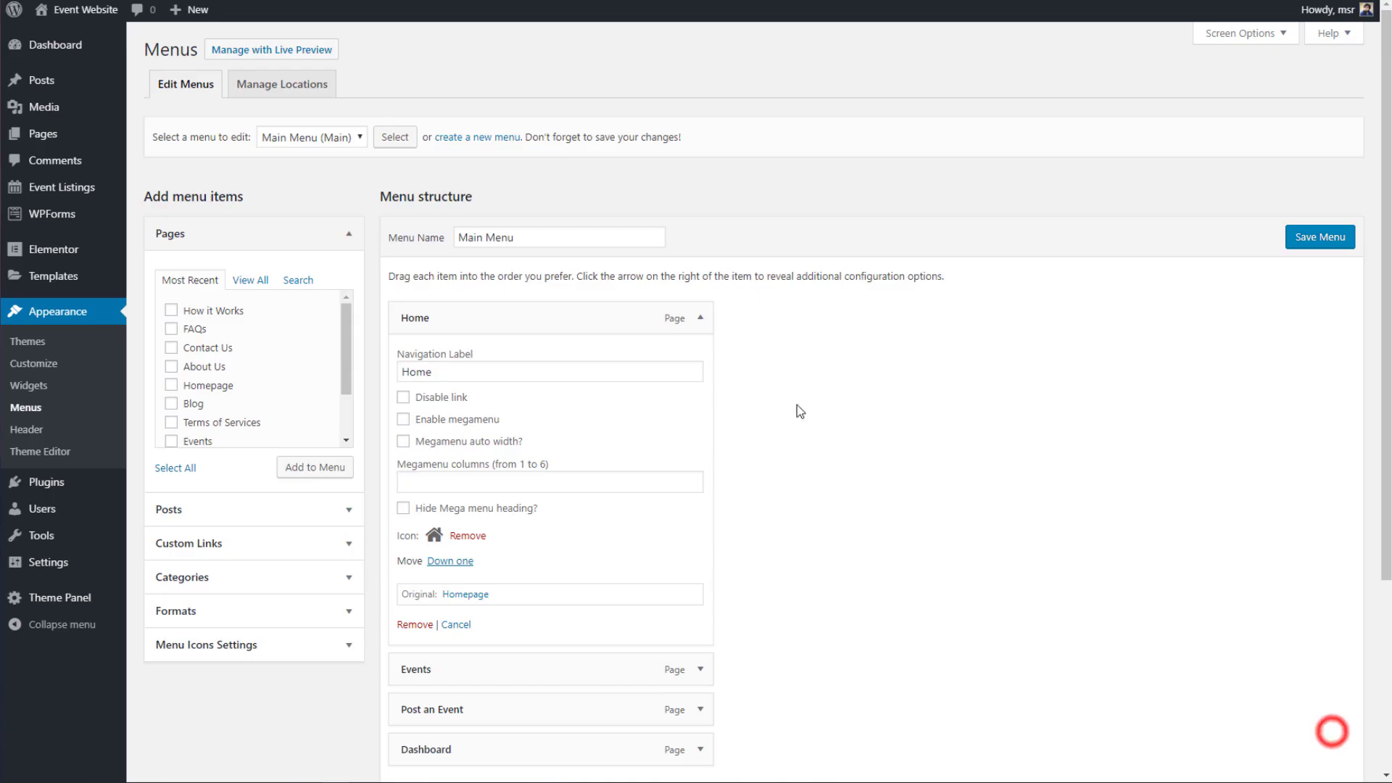
Step: Assign the grid-style Calendar icon, found by searching for cal, to the Events item of the Main Menu
scroll(720, 395, "down", 3)
left_click(698, 401)
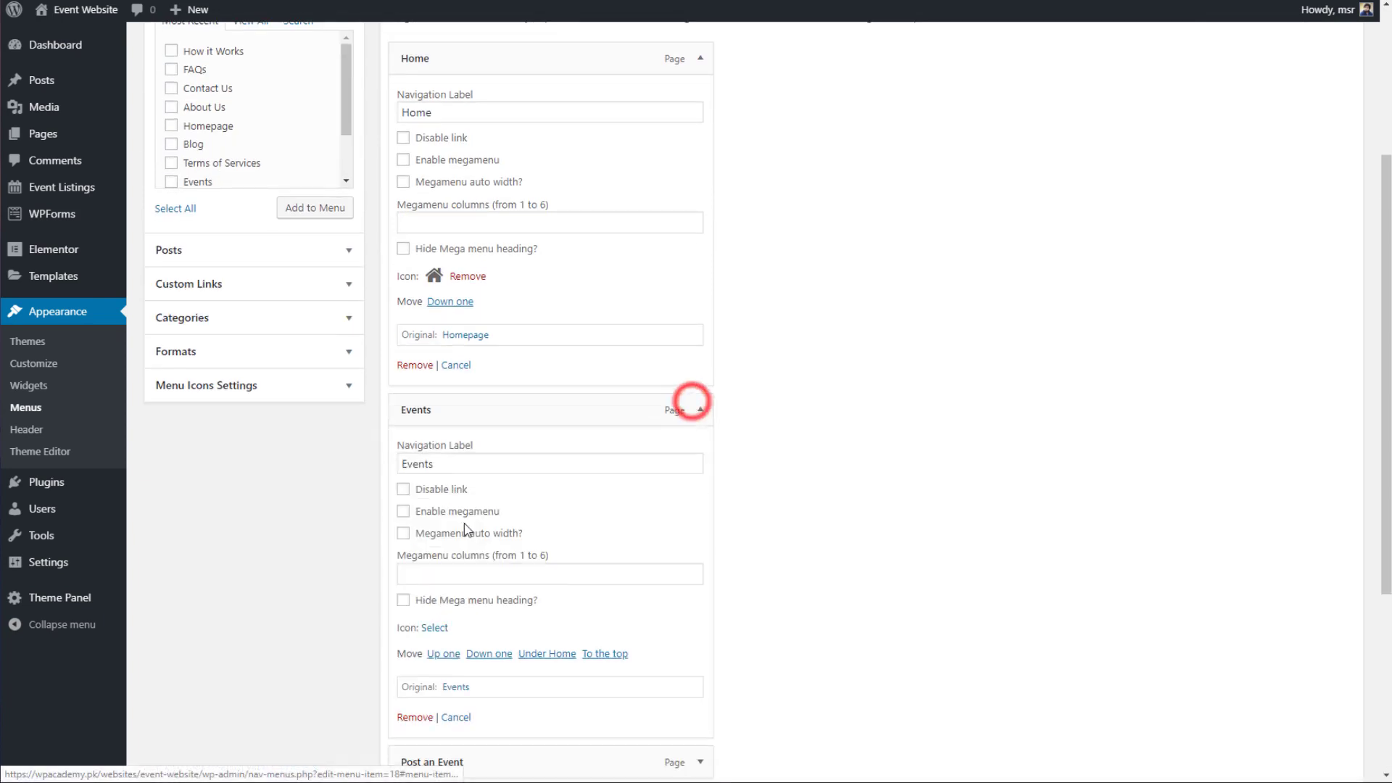
left_click(436, 628)
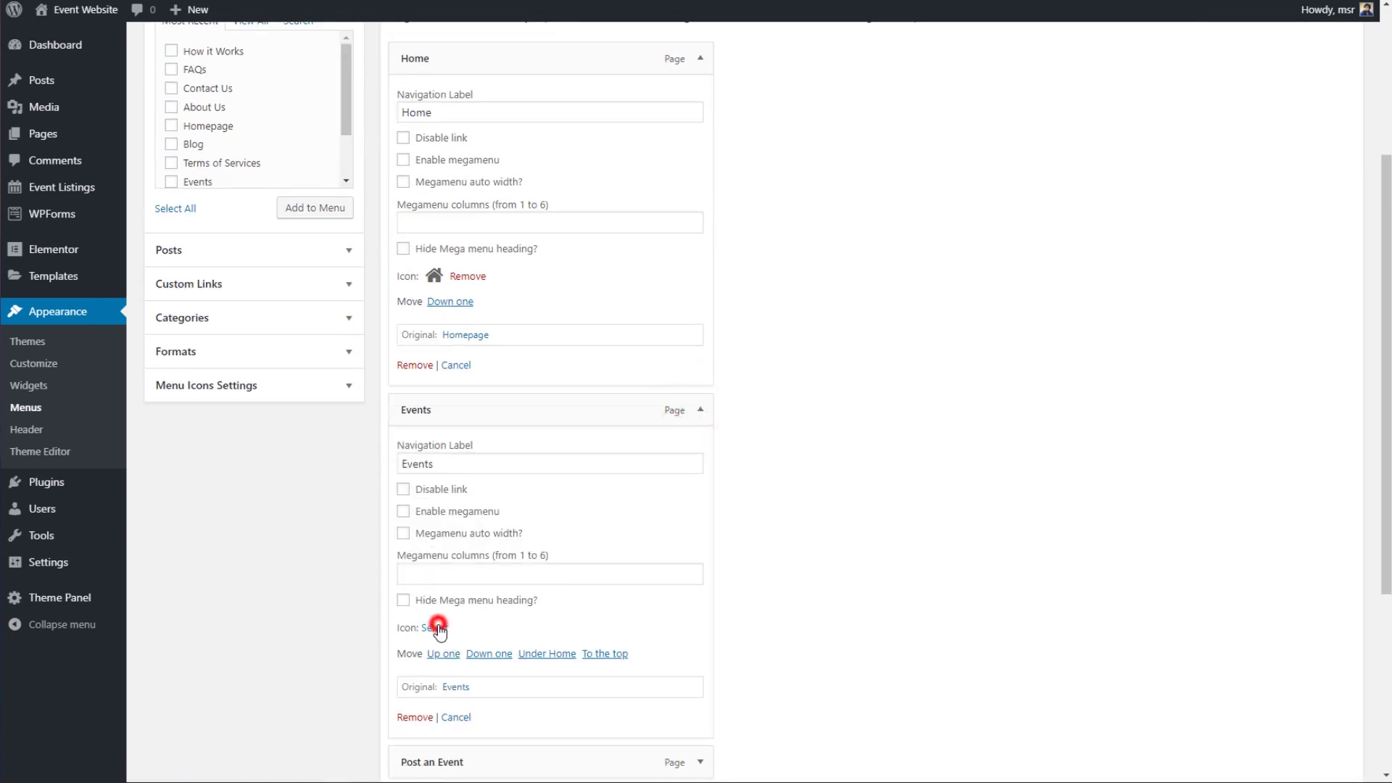
left_click(1028, 72)
double_click(1029, 73)
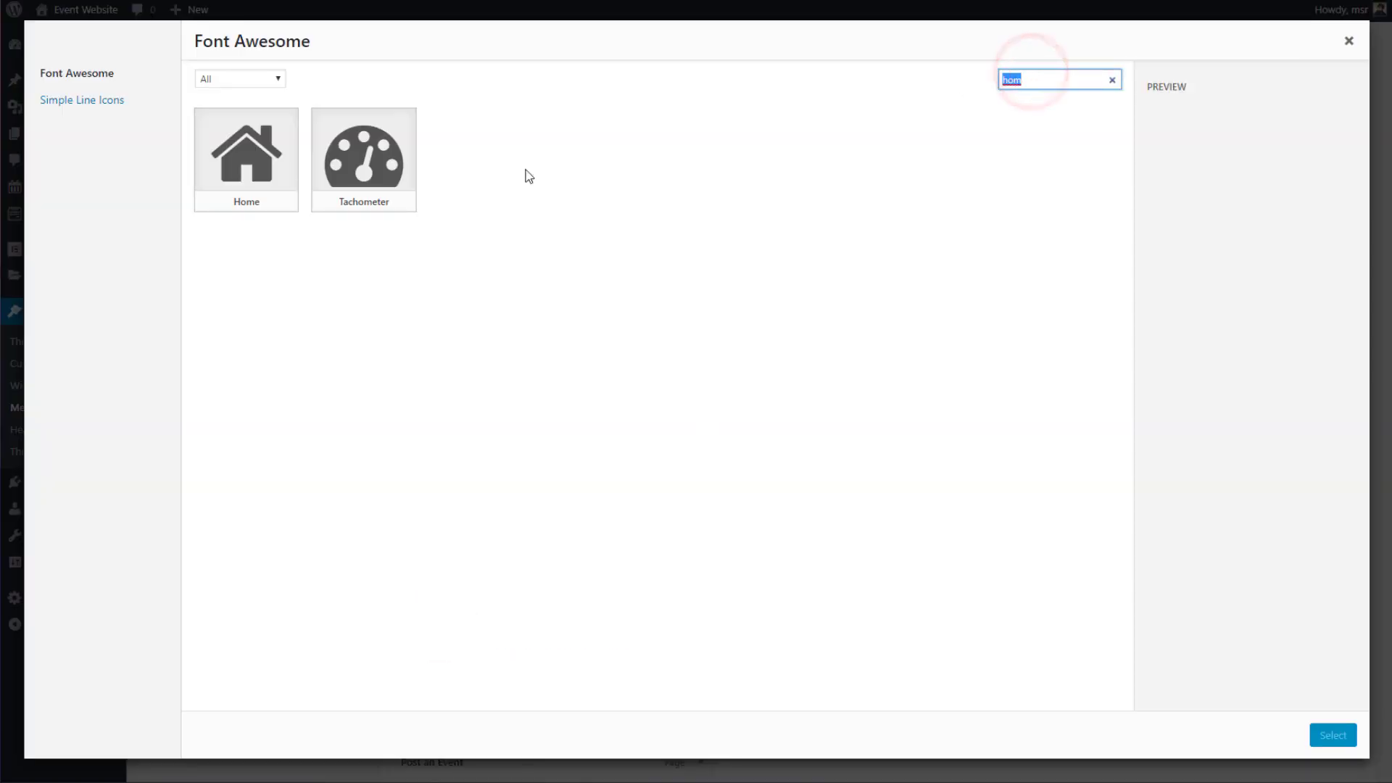
type("cal")
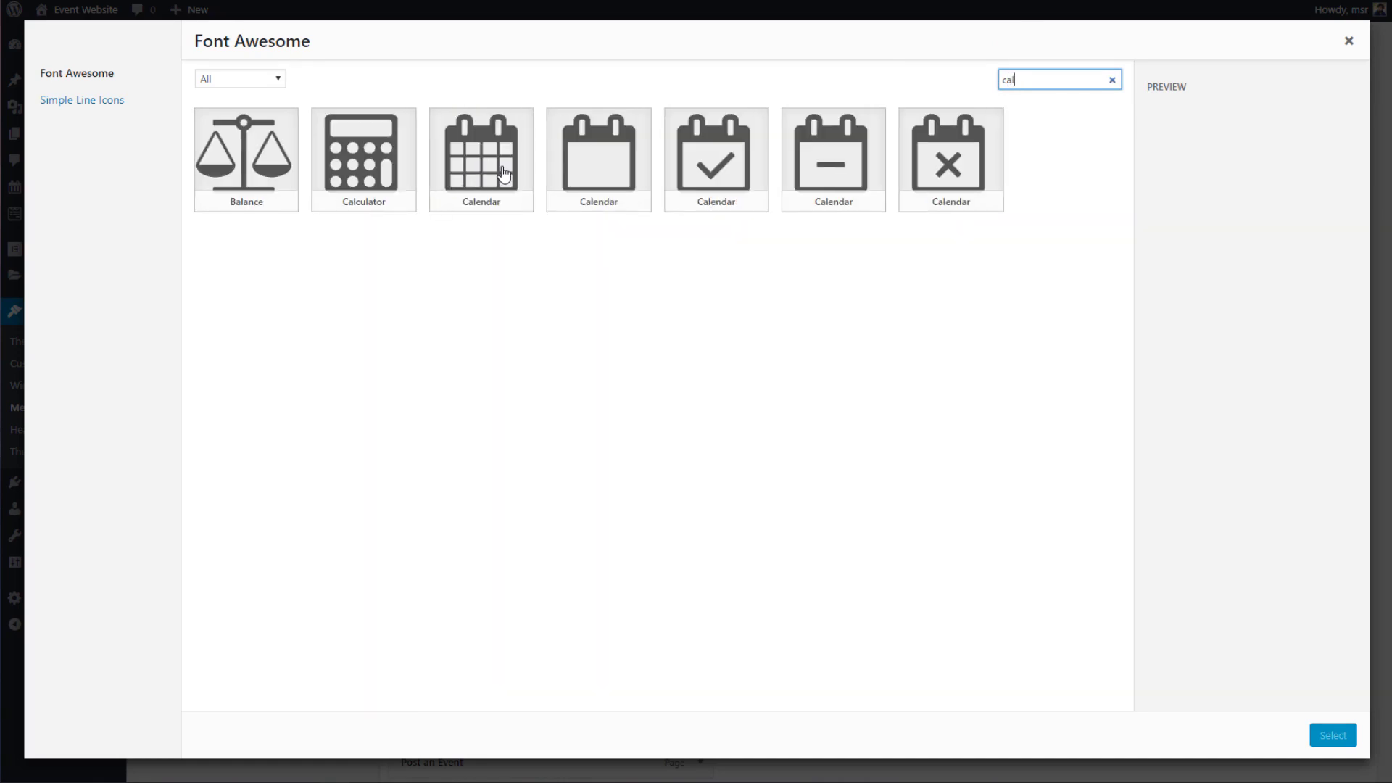
left_click(504, 174)
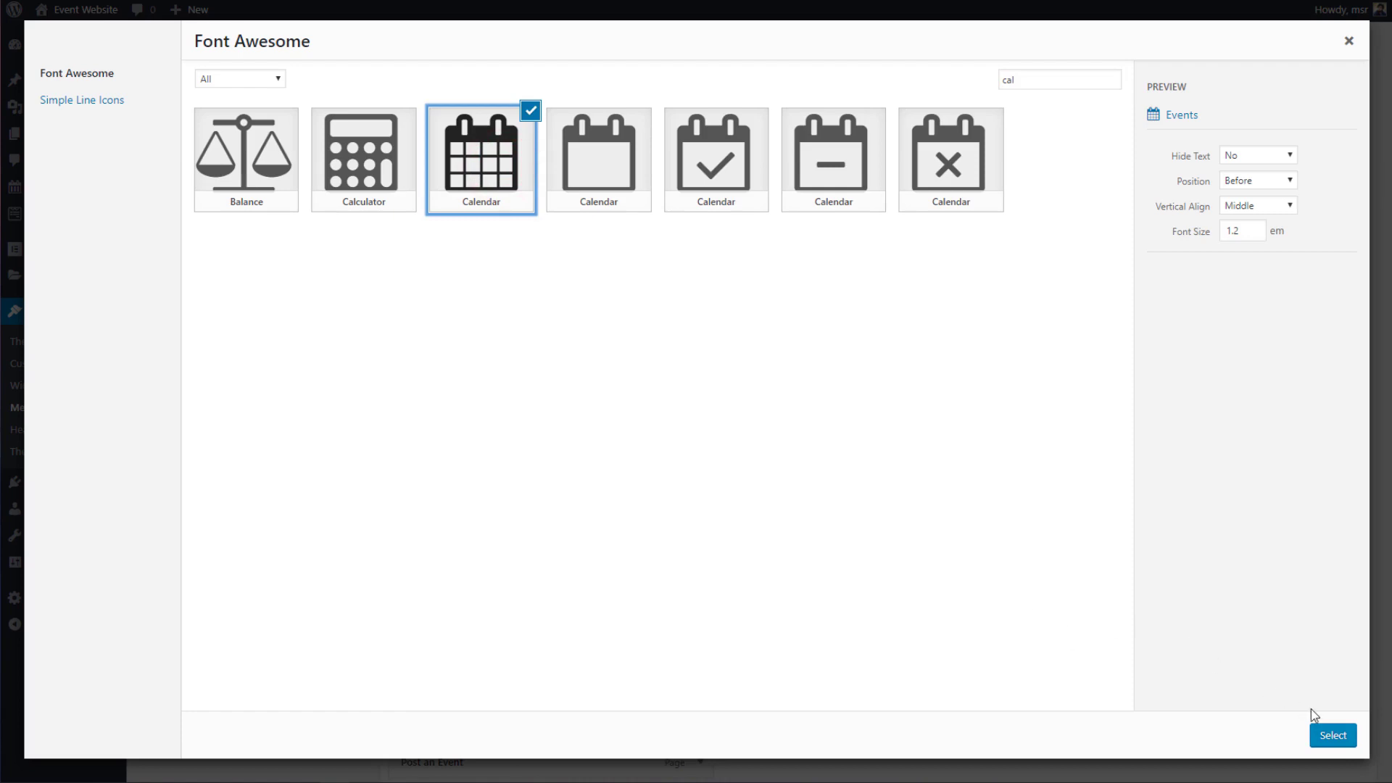
left_click(1348, 740)
Step: Assign the outlined-square Pencil icon, found by searching for pen, to the Post an Event item of the Main Menu
scroll(892, 348, "down", 6)
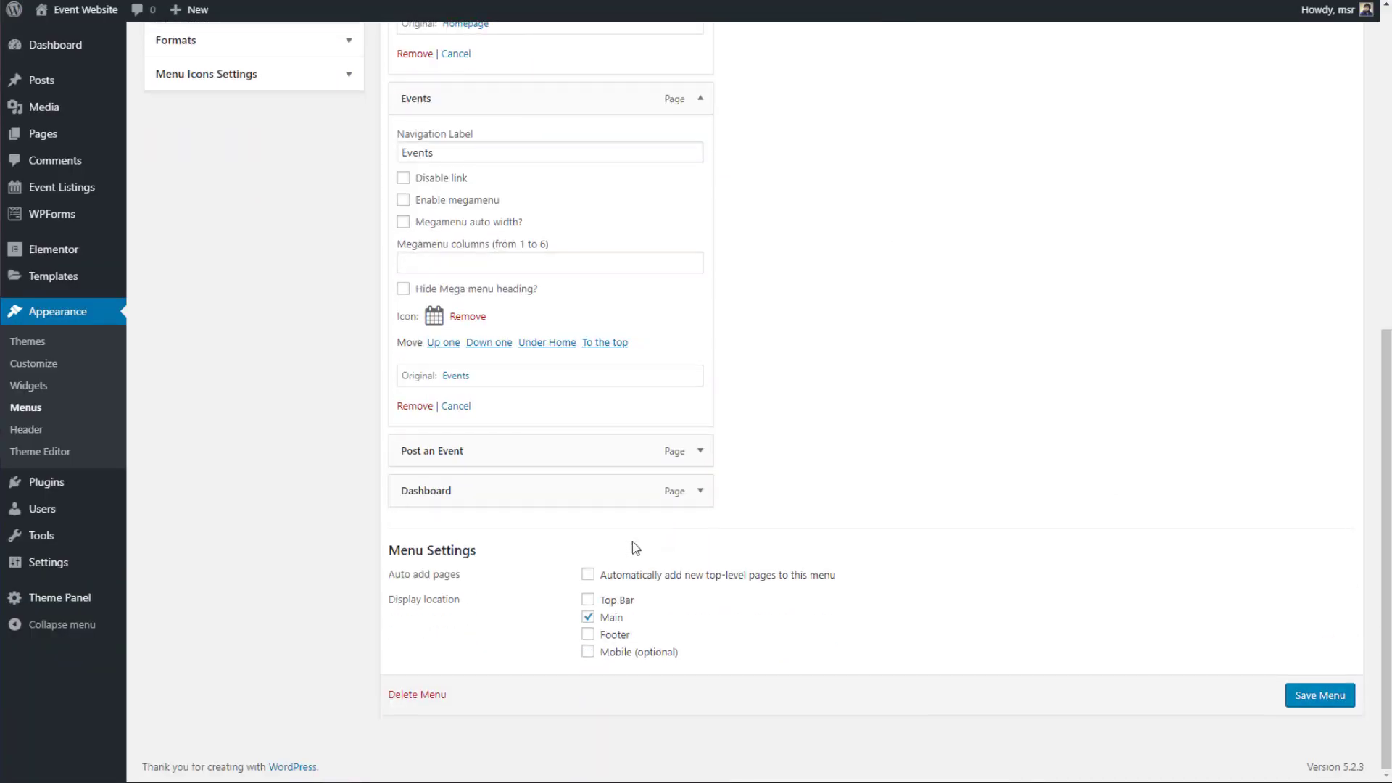
left_click(701, 451)
scroll(701, 457, "up", 1)
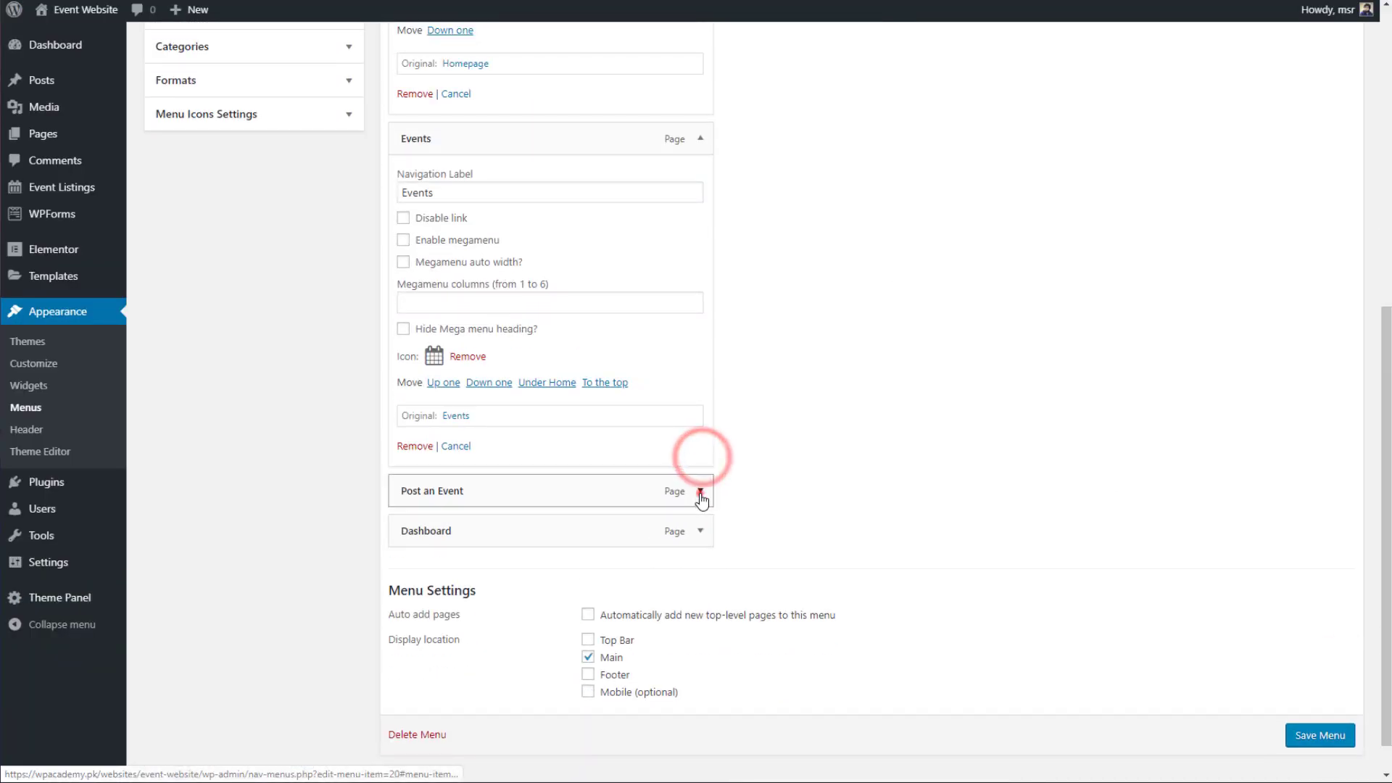
left_click(700, 491)
scroll(479, 593, "down", 2)
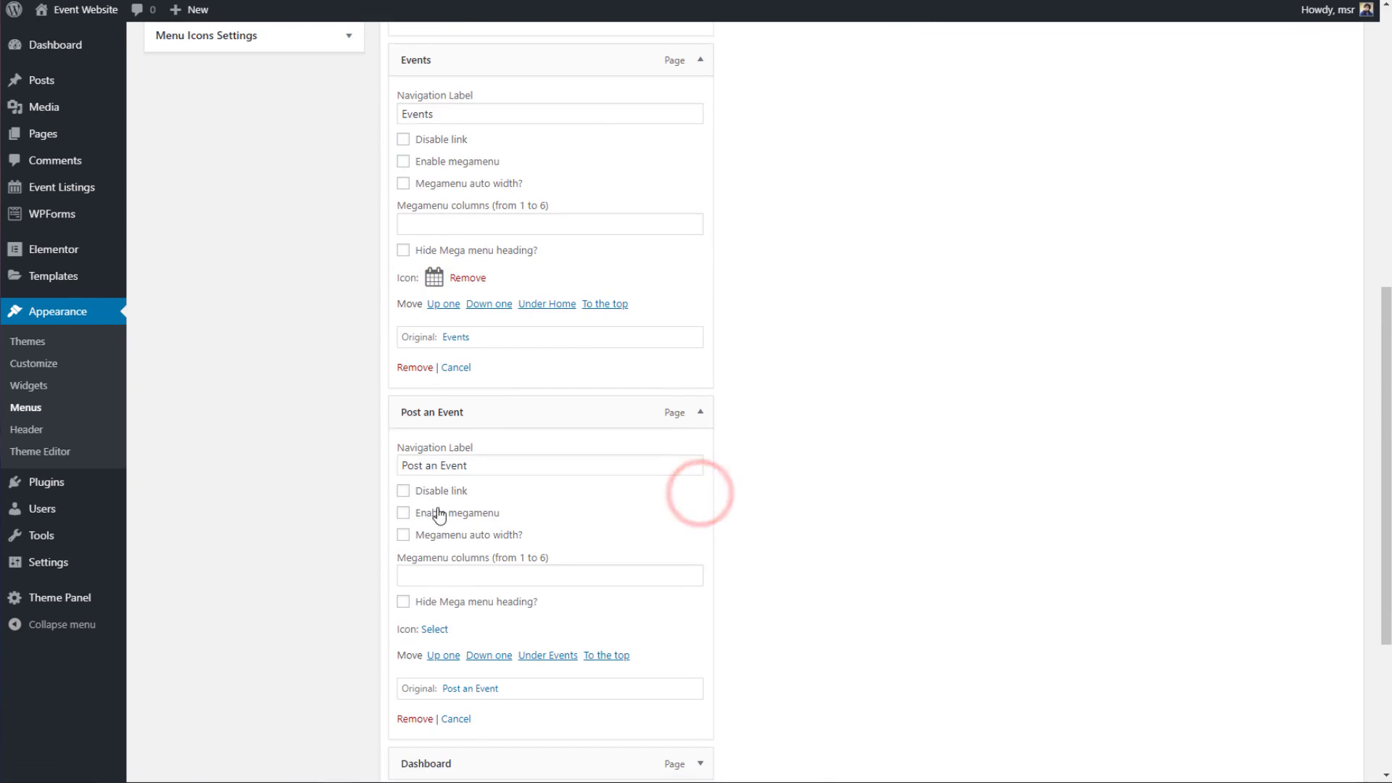
left_click(435, 629)
left_click(1073, 73)
double_click(1075, 72)
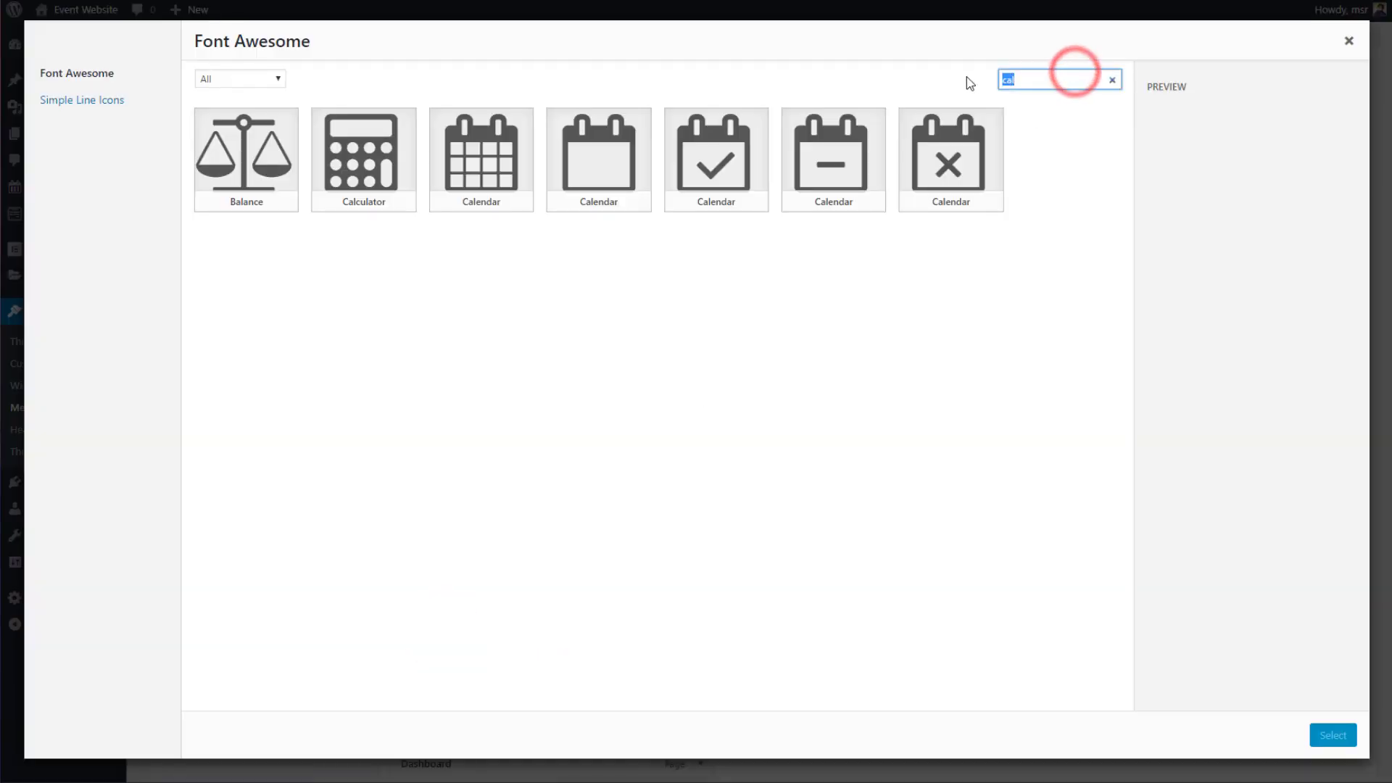
key("BackSpace")
type("pr")
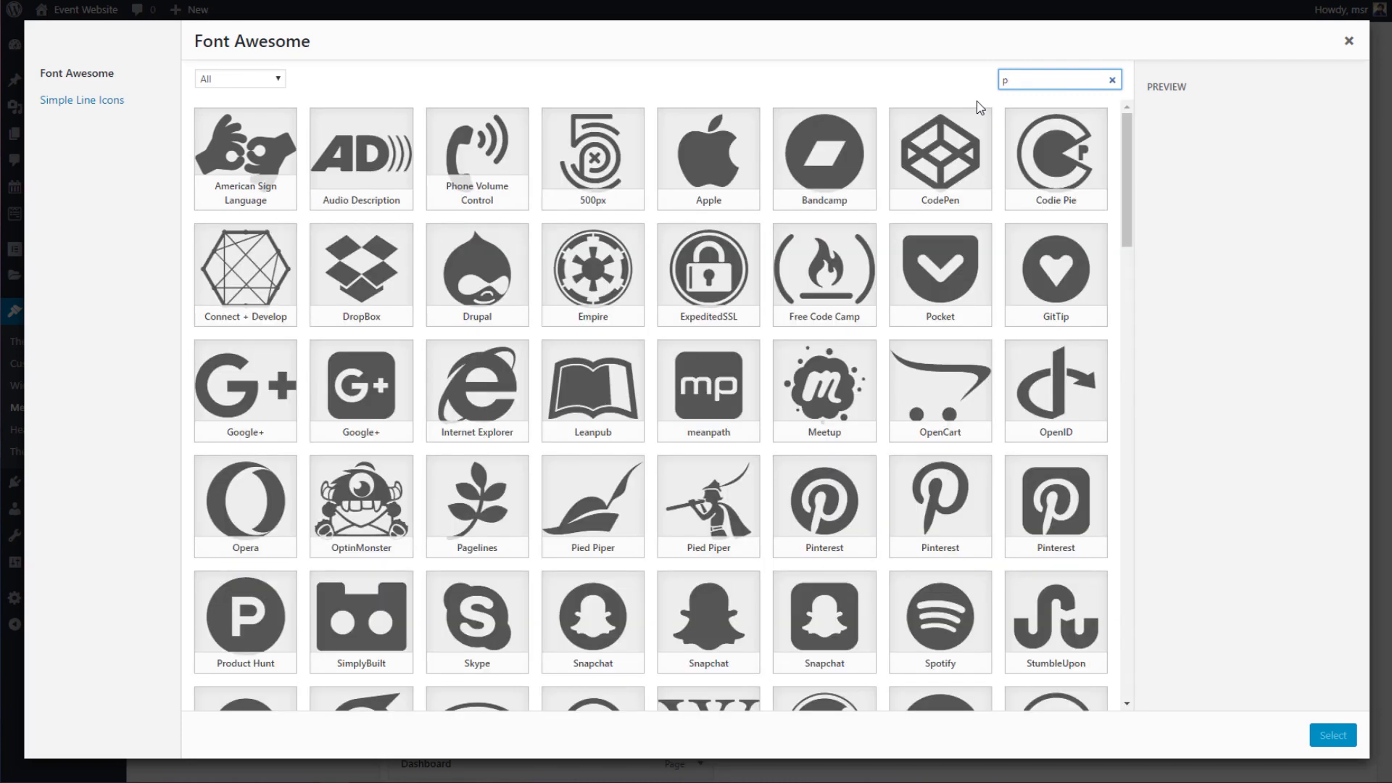
type("en")
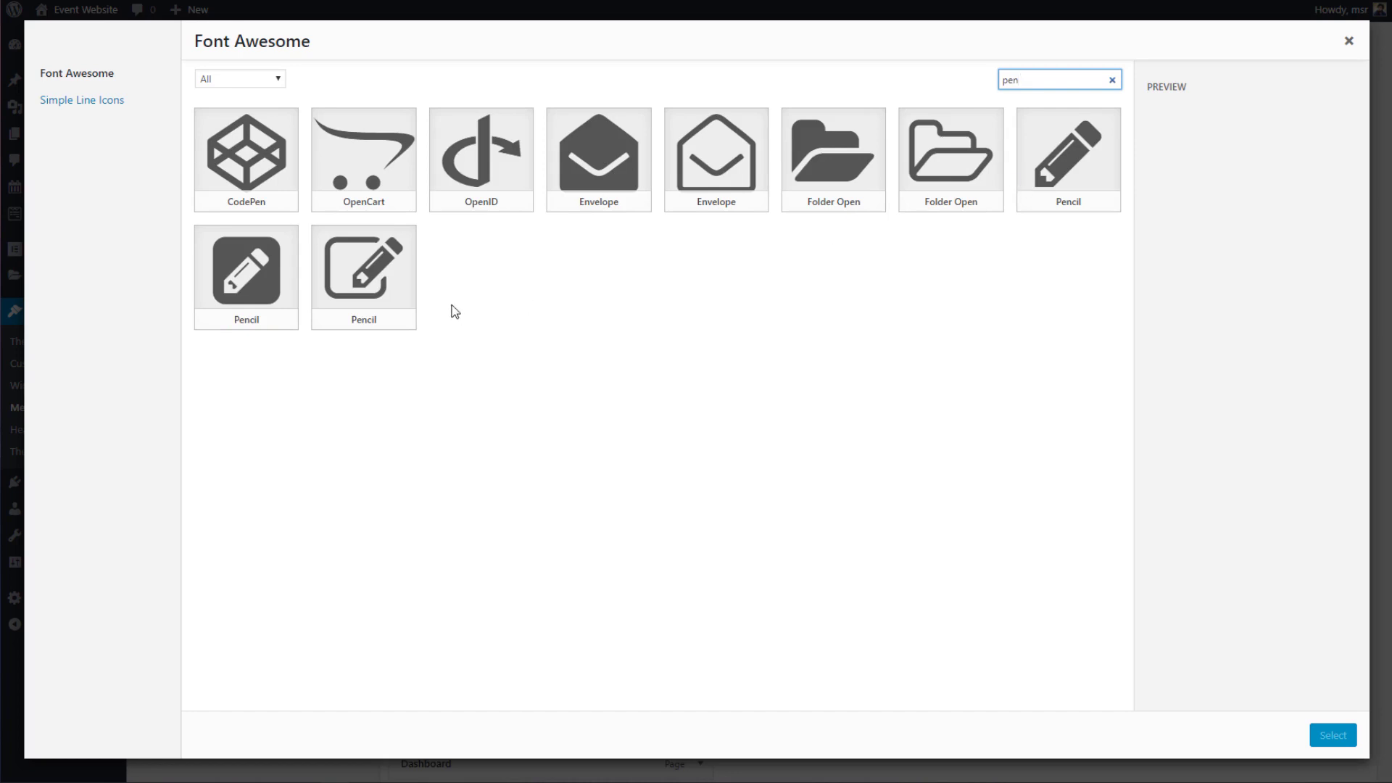
left_click(404, 284)
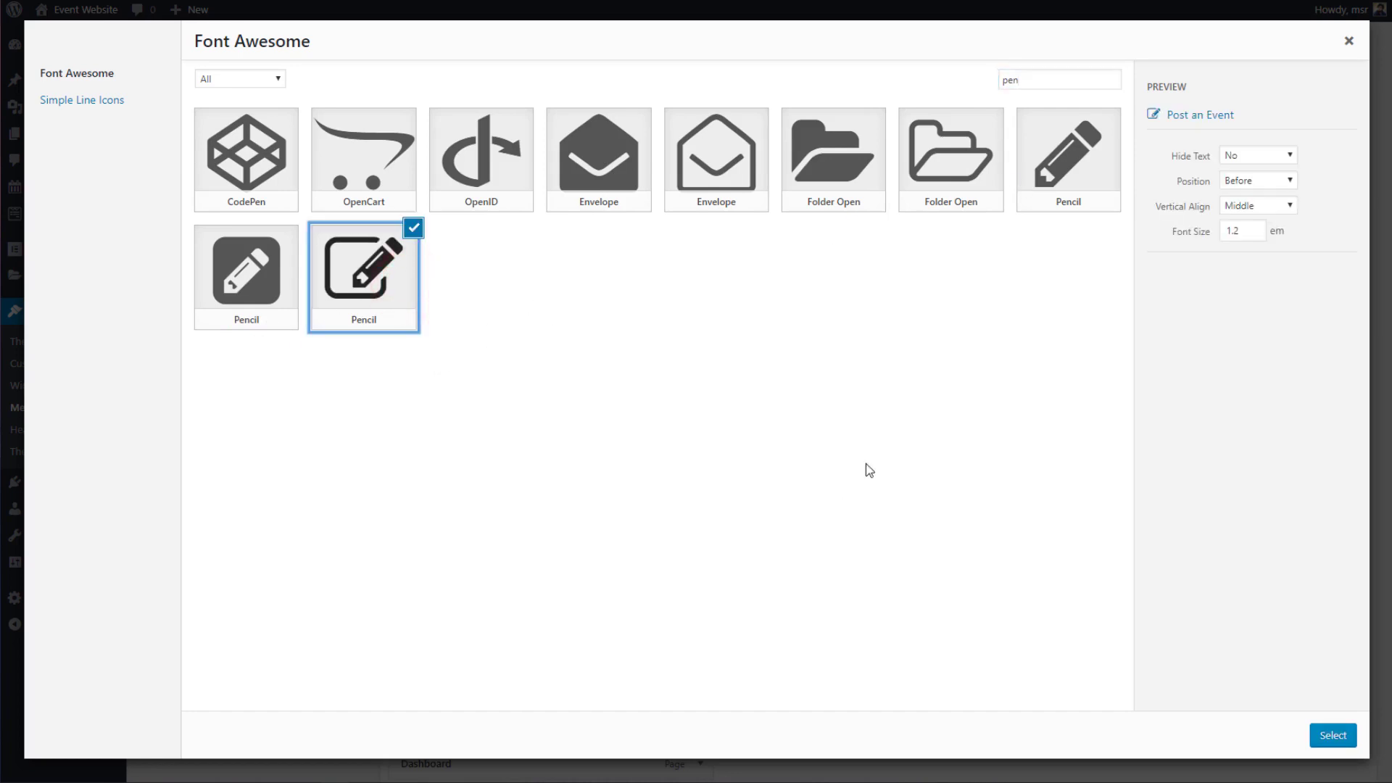
left_click(1334, 736)
Step: Assign the Font Awesome solid-circle User icon, found by searching for user, to the Dashboard item of the Main Menu
scroll(635, 420, "down", 2)
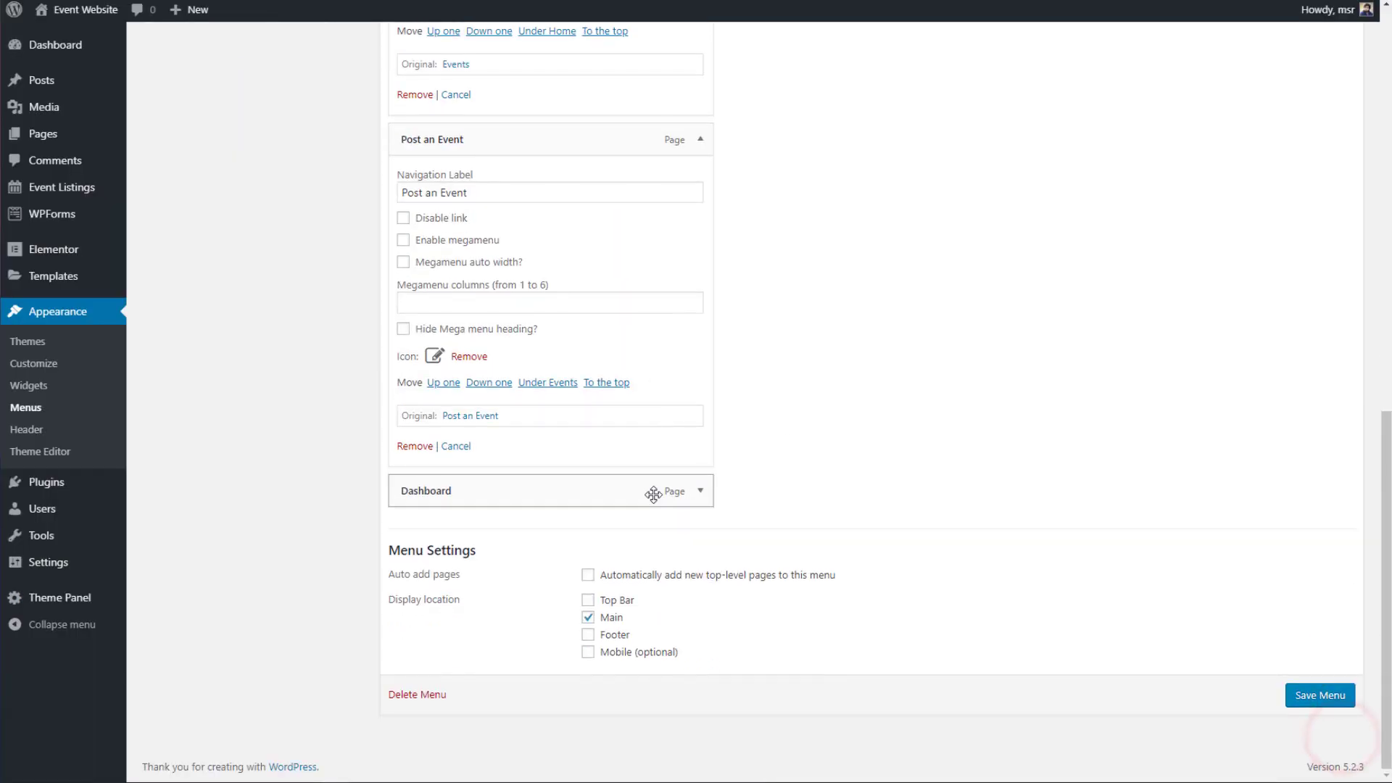
left_click(696, 492)
scroll(696, 492, "up", 1)
left_click(701, 530)
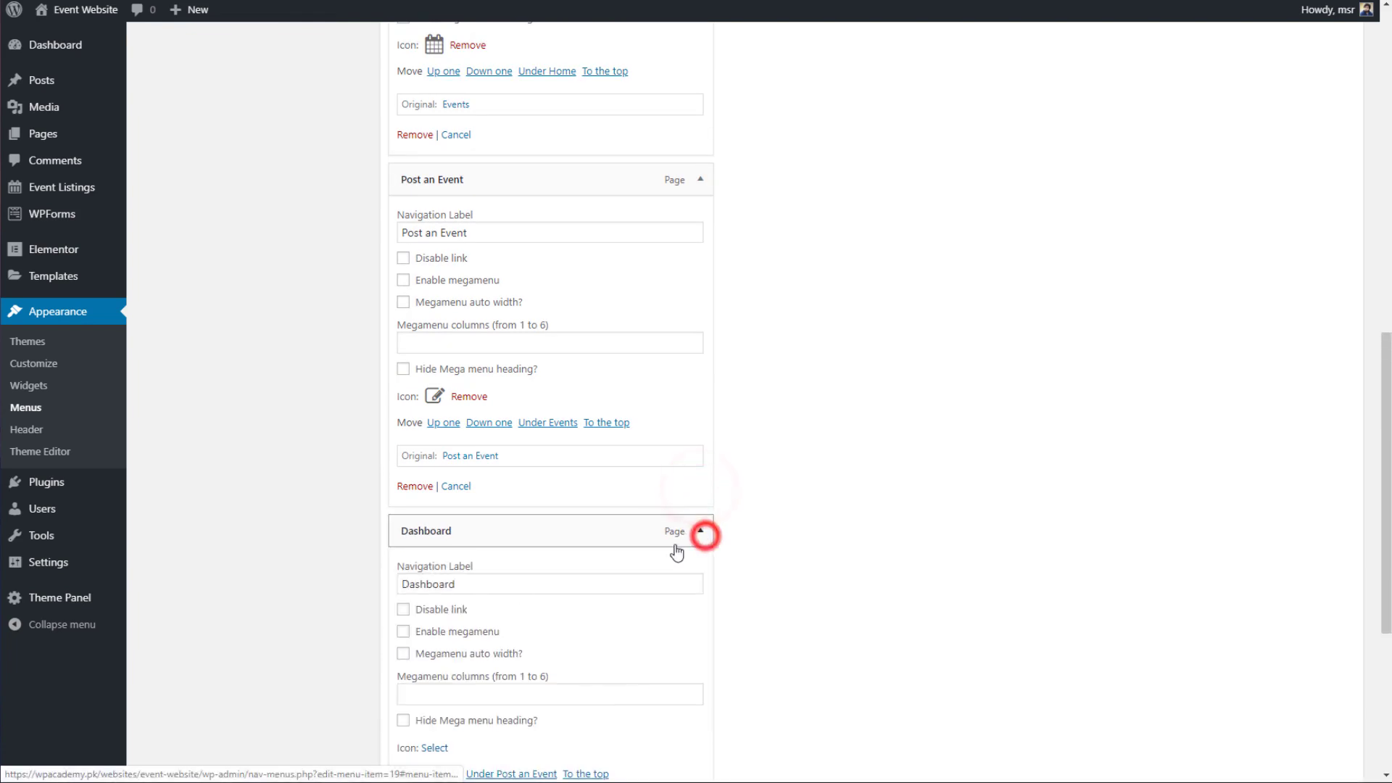
scroll(455, 674, "down", 1)
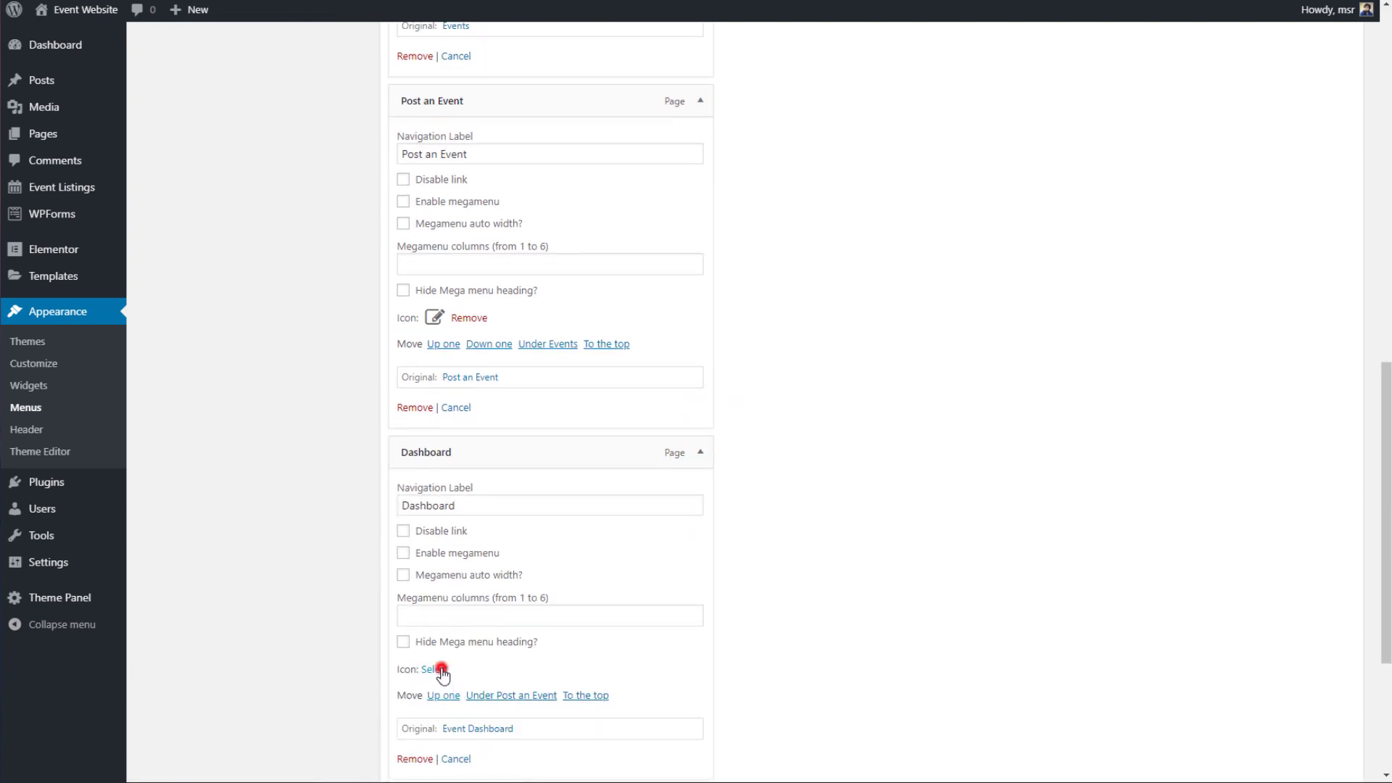
left_click(441, 670)
double_click(1038, 78)
type("u")
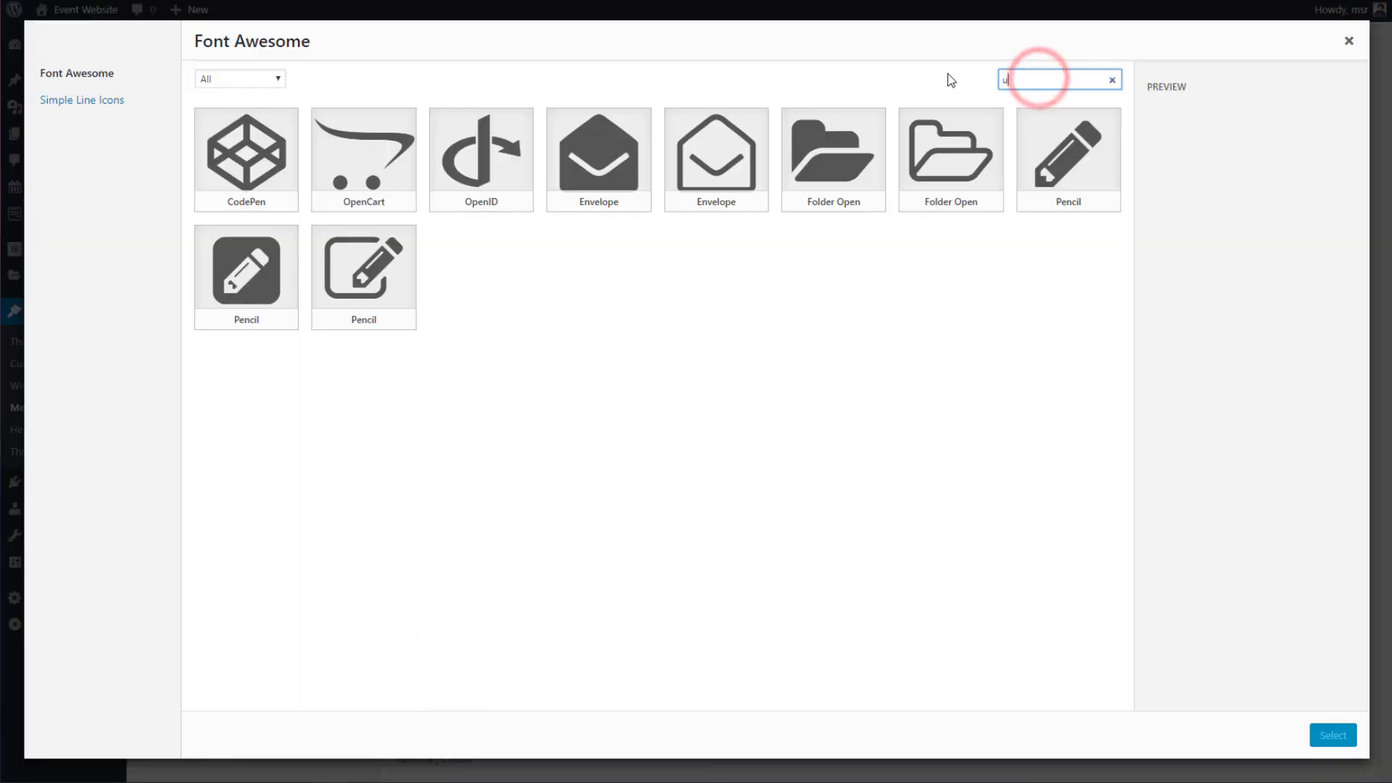
type("ser")
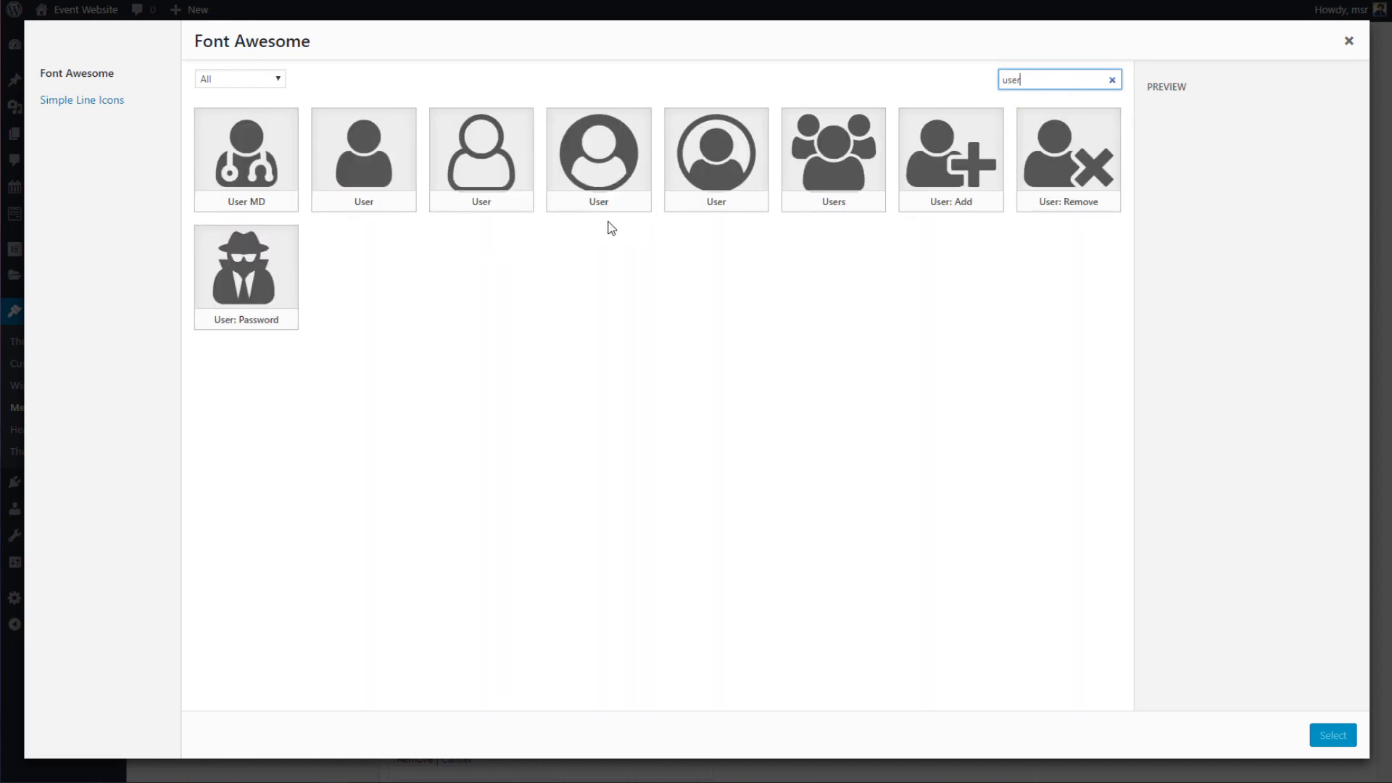
left_click(635, 179)
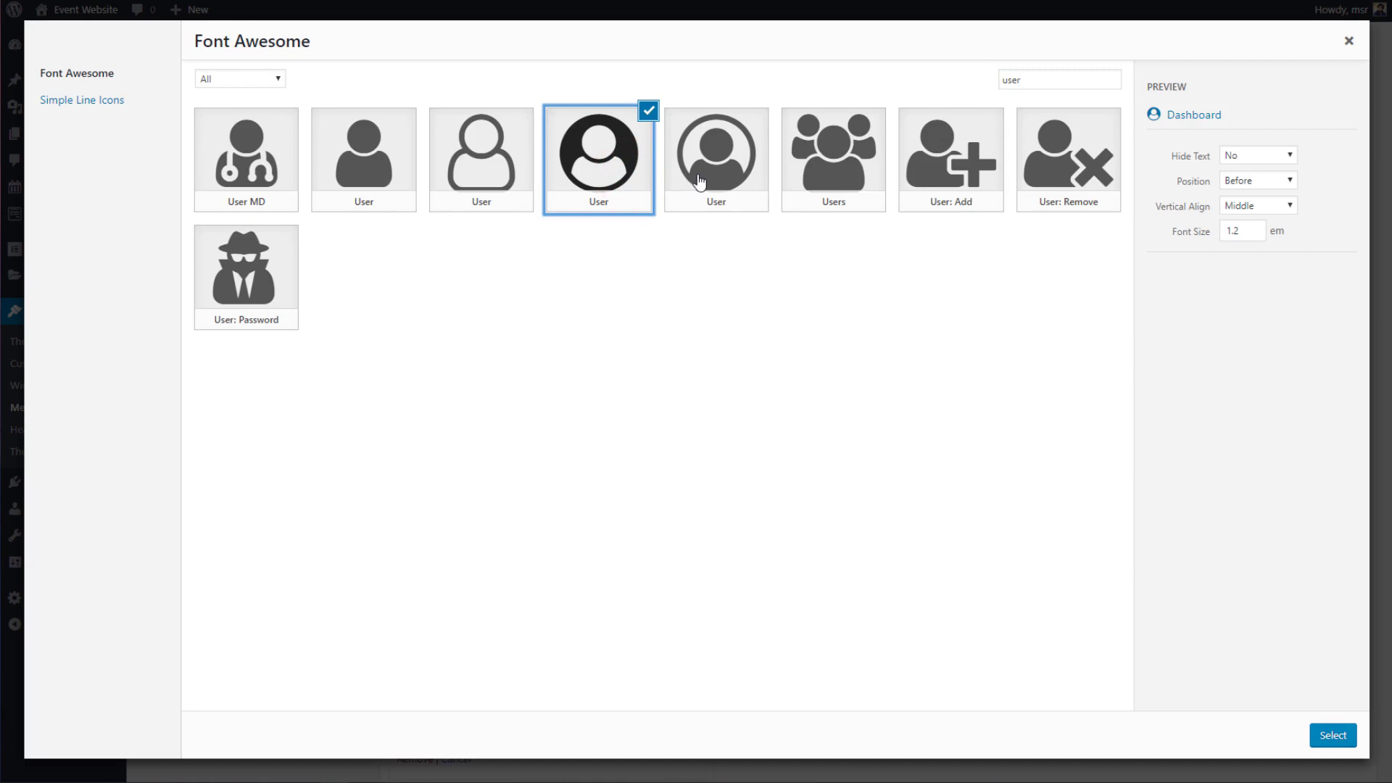
left_click(1324, 727)
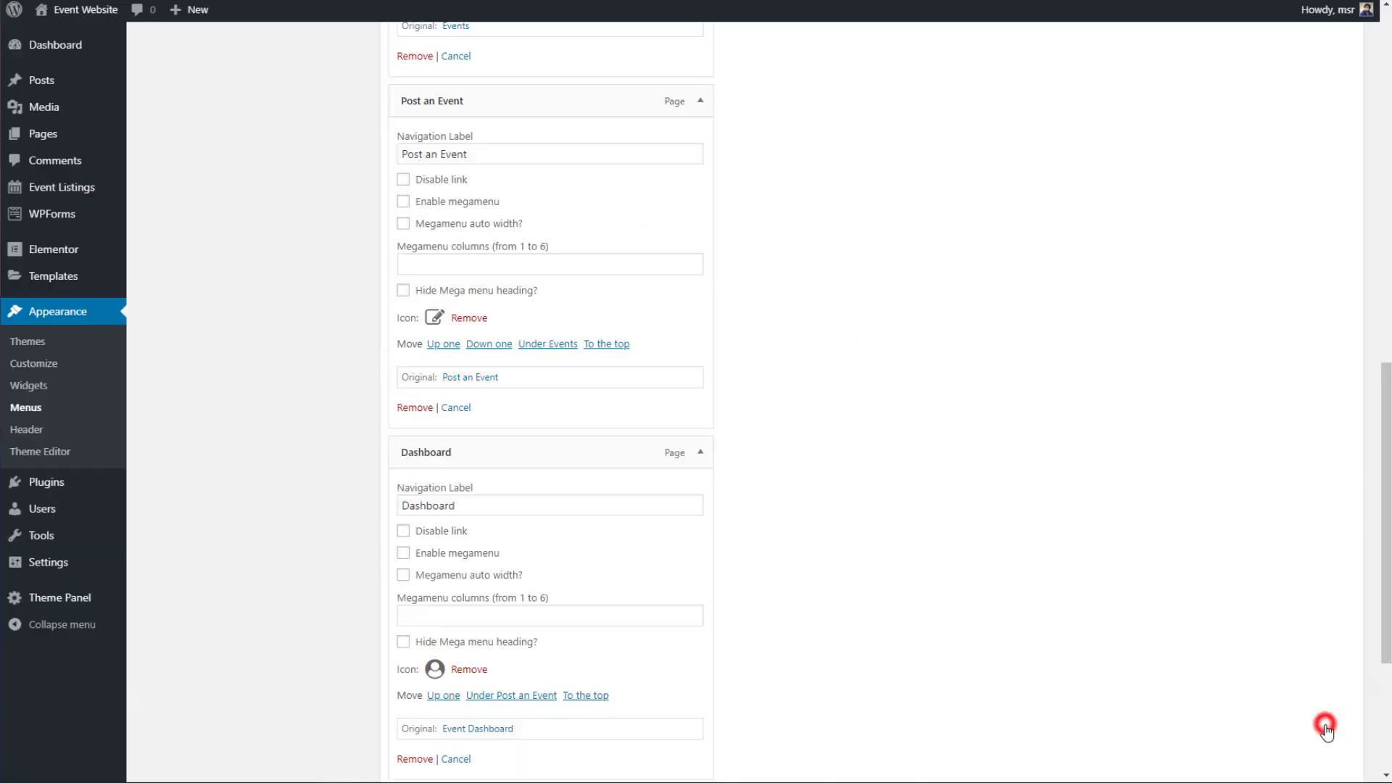
Step: Save the Main Menu and reload the website's homepage to check the navigation icons
left_click_drag(1381, 297, 1375, 189)
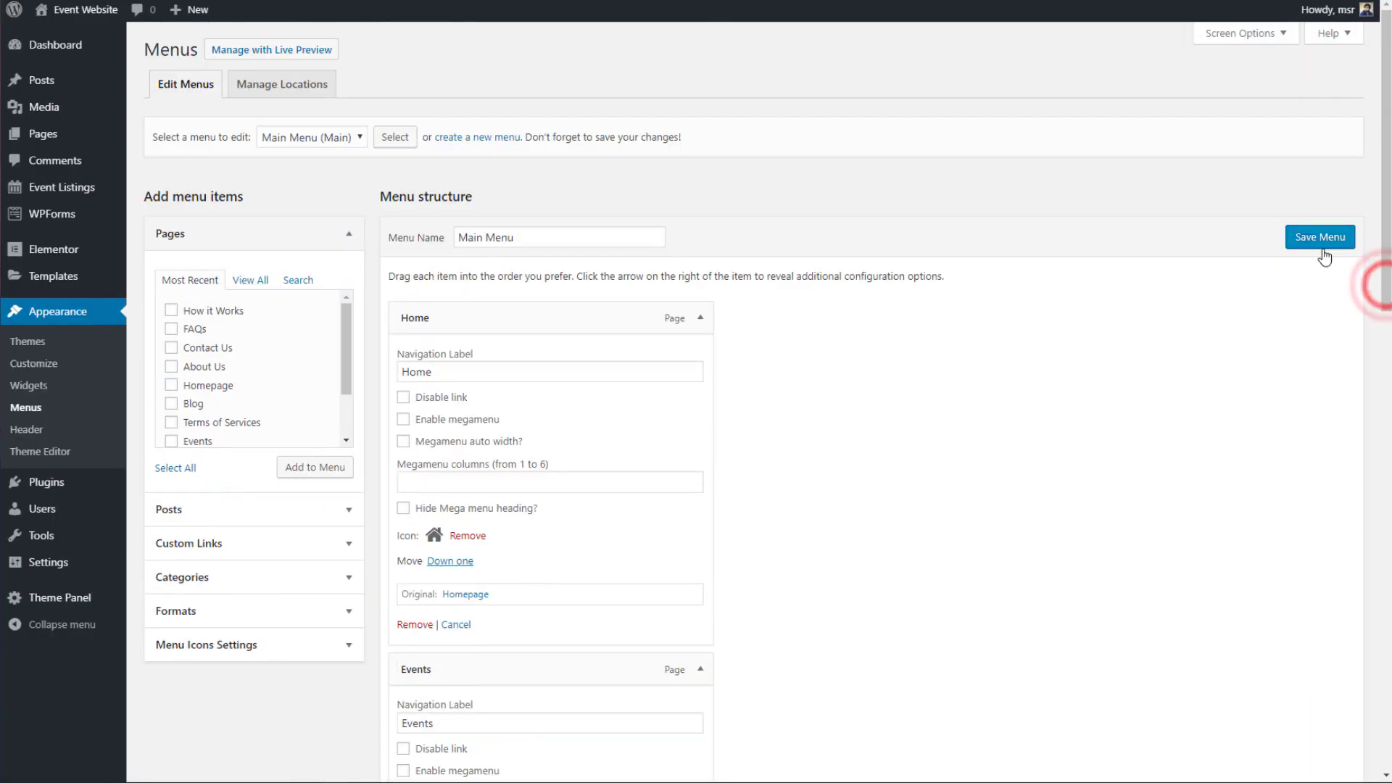
left_click(1321, 238)
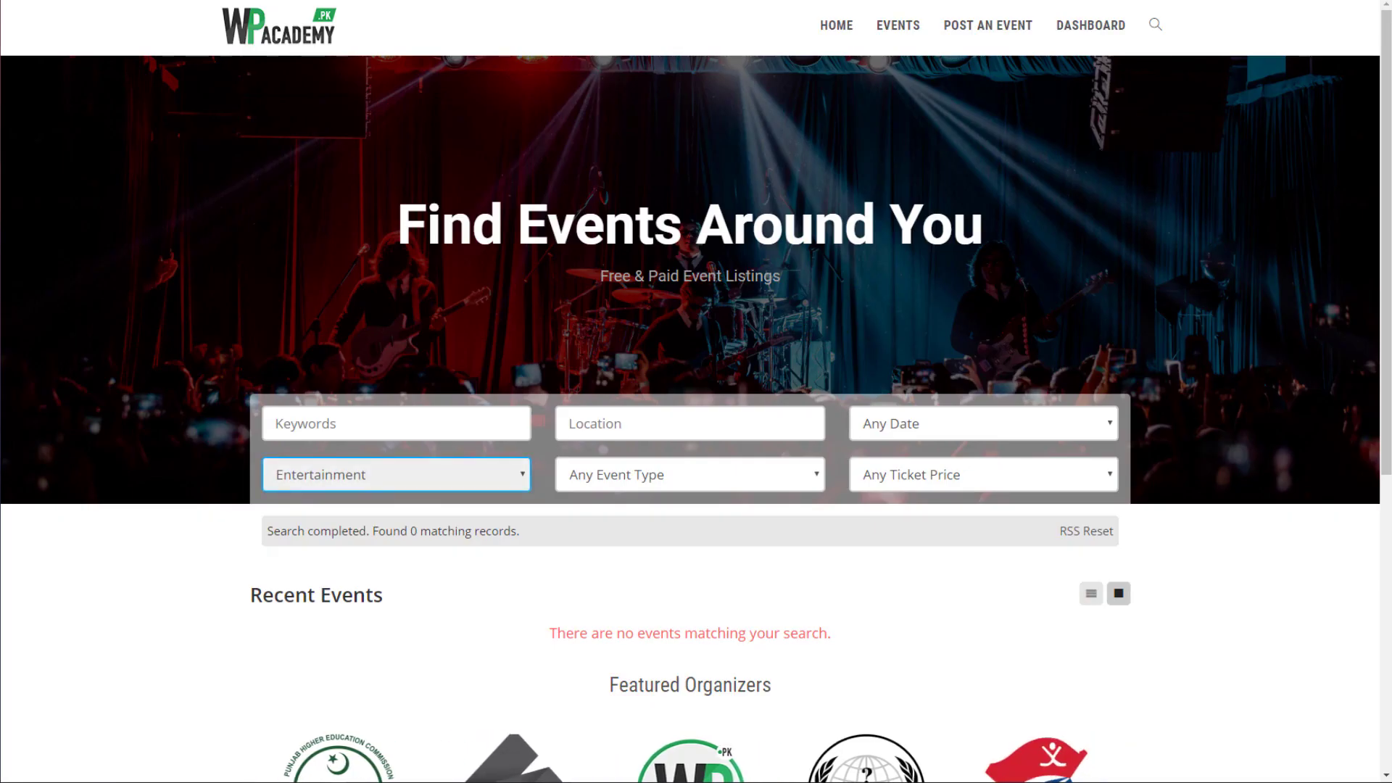
key("F5")
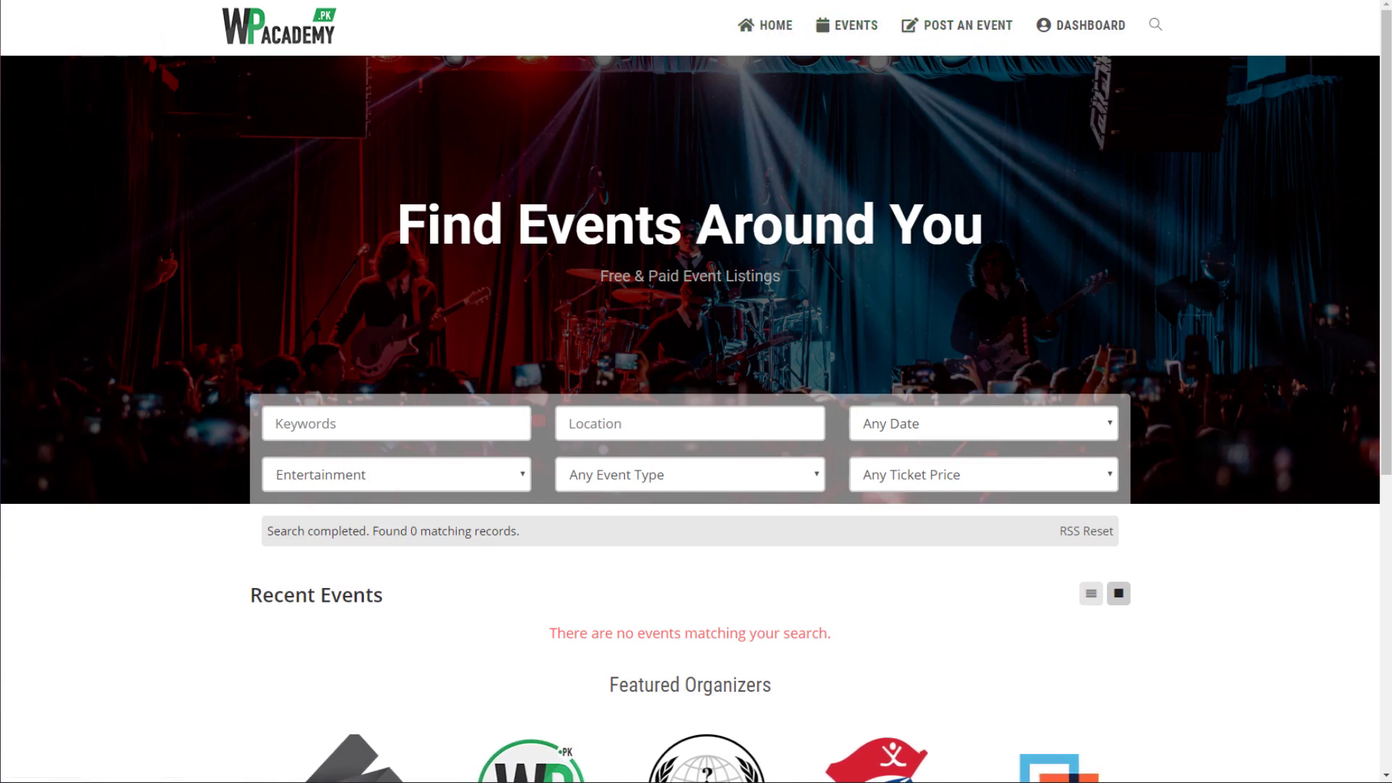
key("ctrl+Tab")
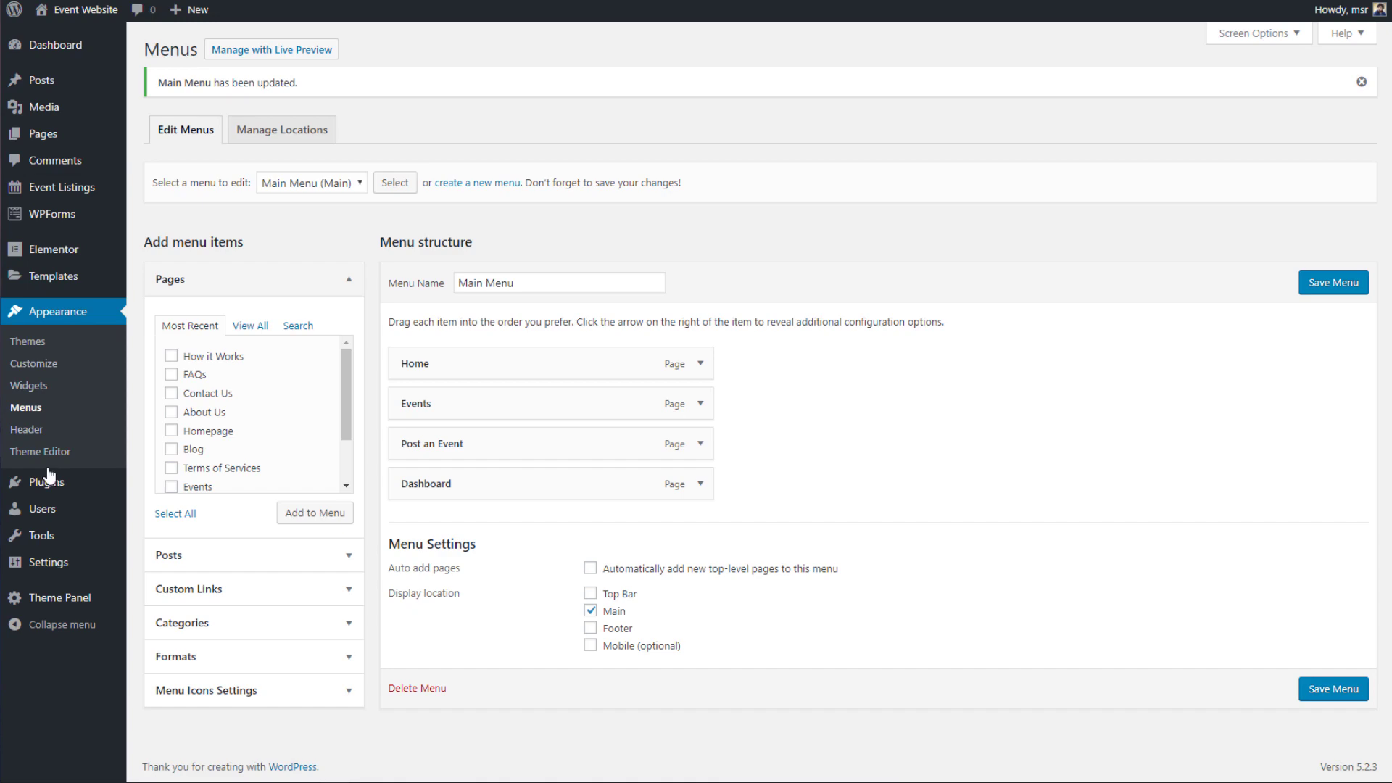
Step: Open the Widgets page and add a Custom Menu widget to the Footer 1 area
left_click(49, 383)
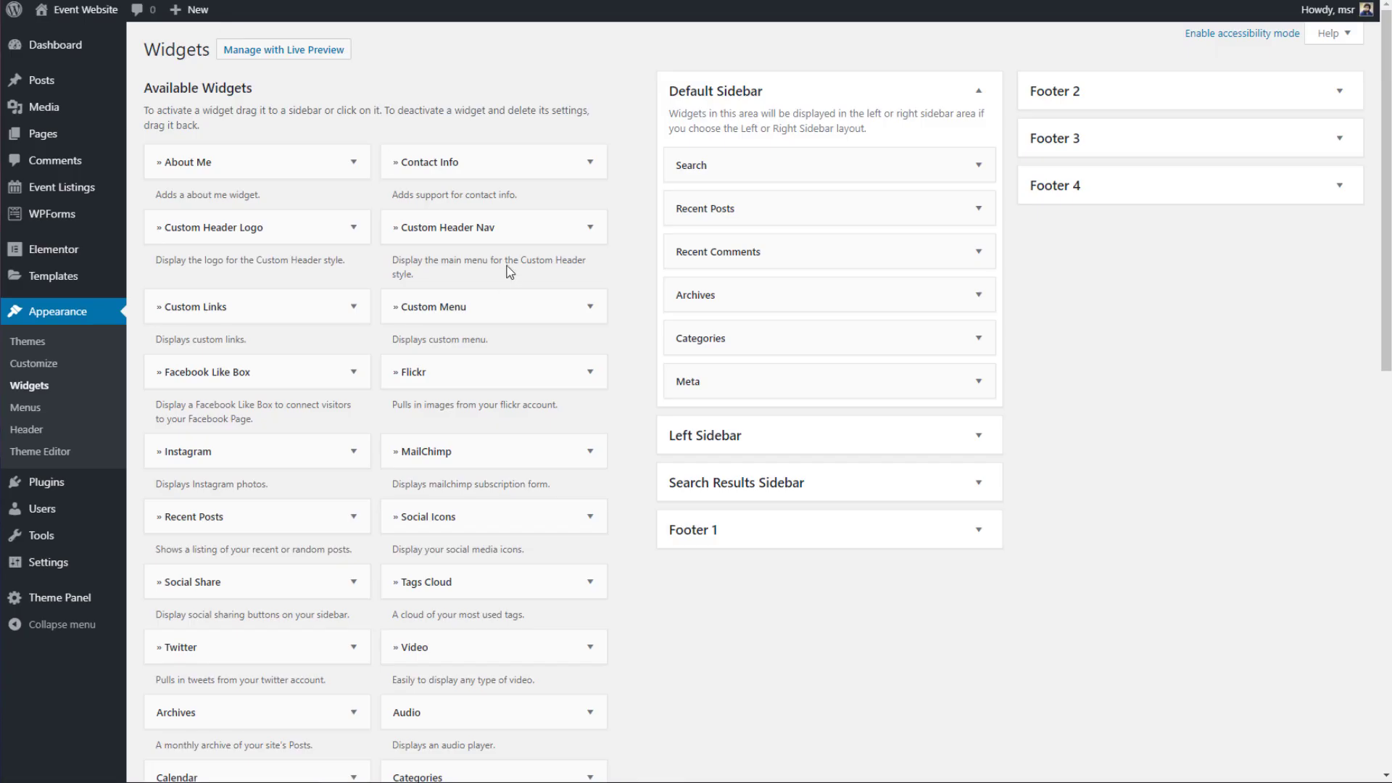
scroll(510, 271, "down", 5)
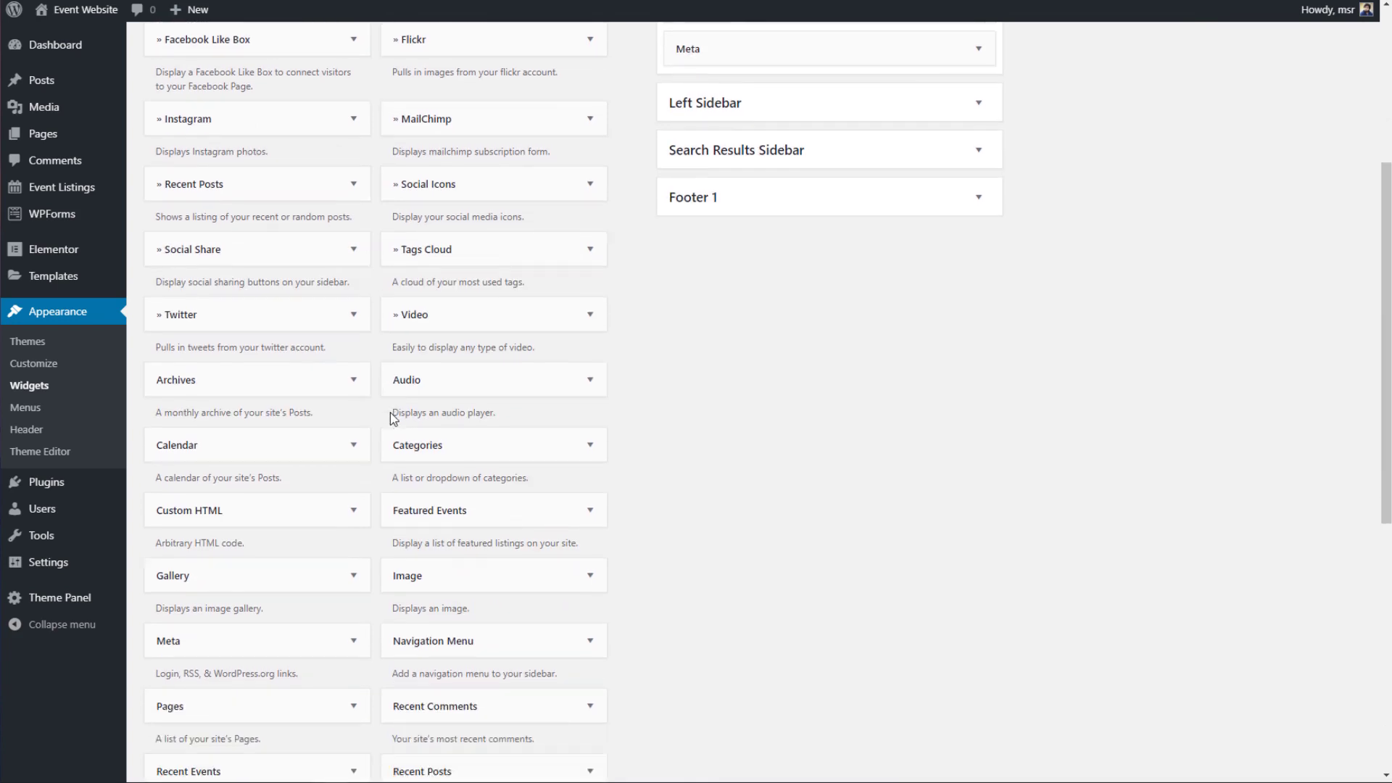
scroll(392, 417, "down", 1)
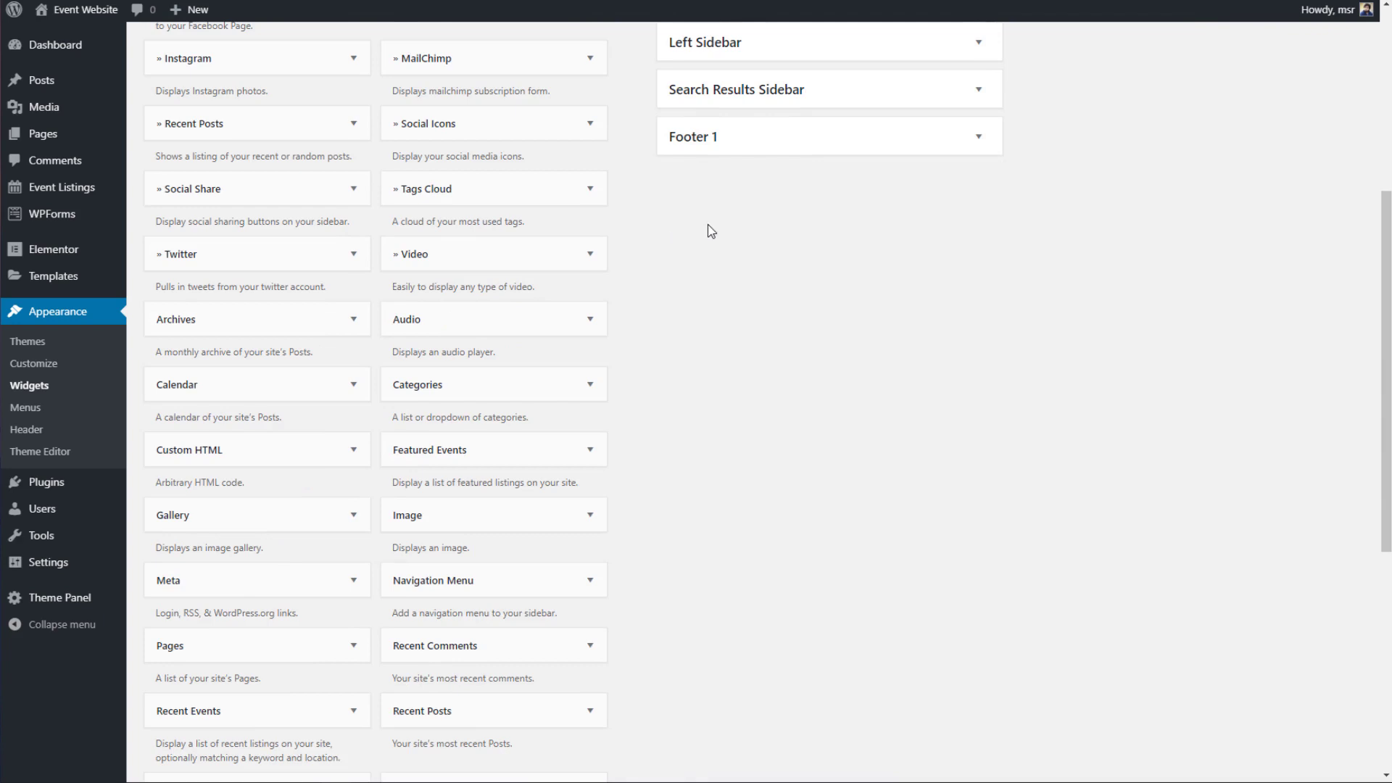
scroll(714, 231, "down", 3)
scroll(736, 219, "up", 6)
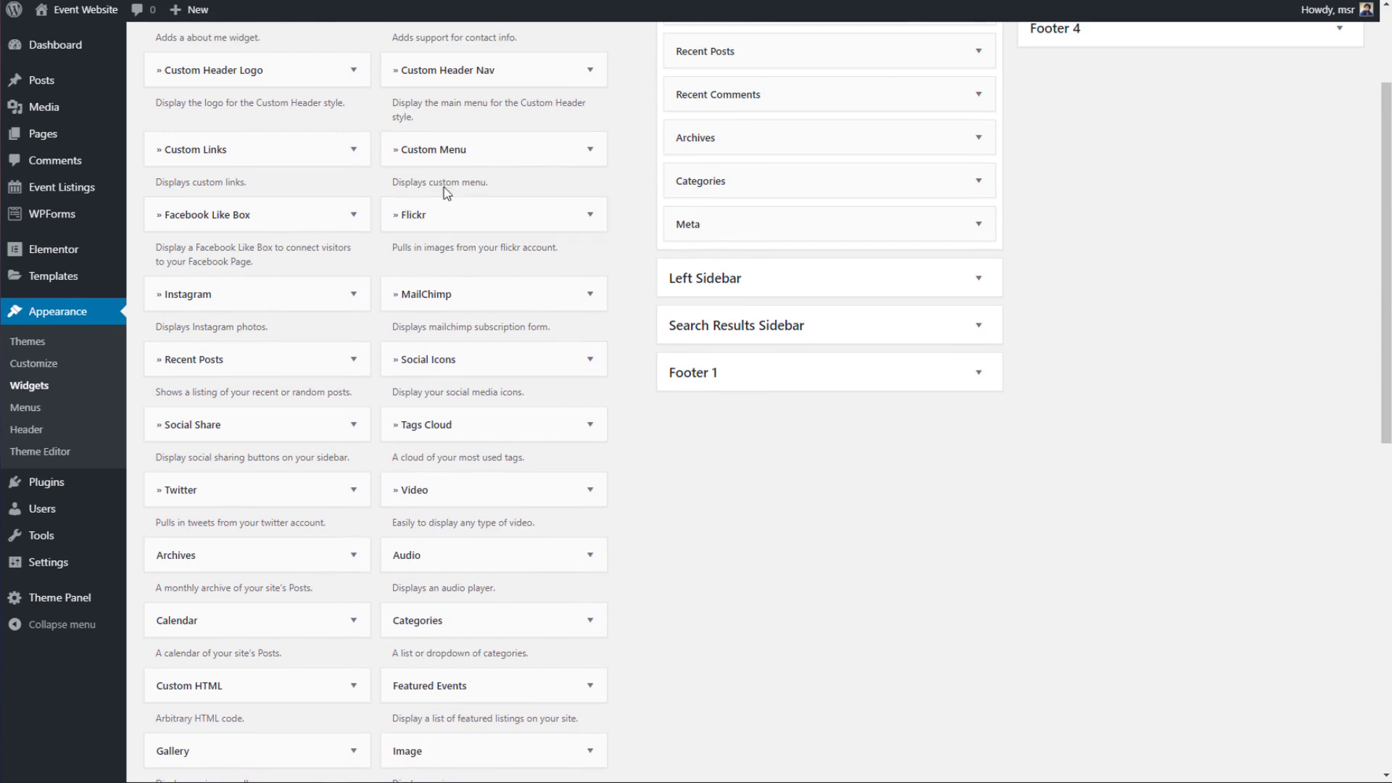
left_click(485, 149)
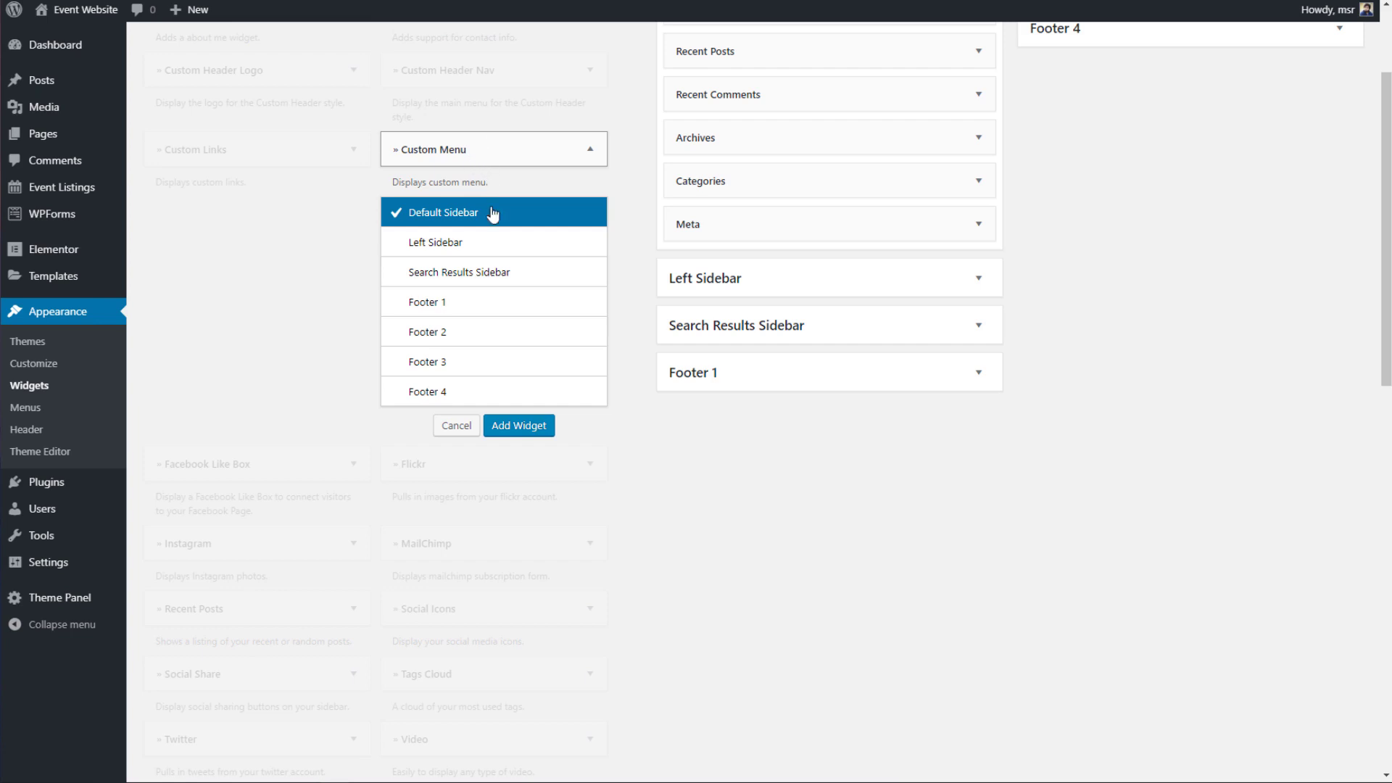
left_click(460, 306)
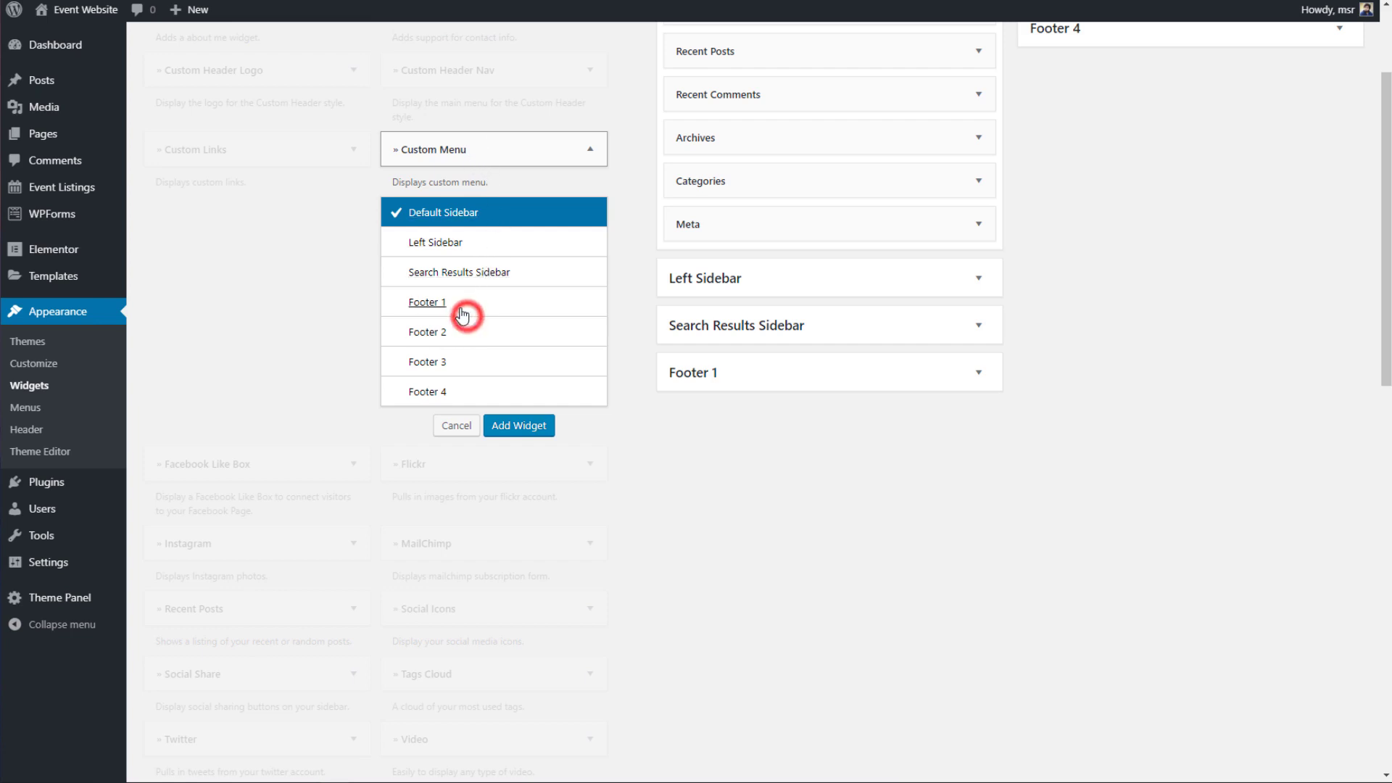
left_click(516, 429)
Step: Assign the Footer Links 1 menu to the Footer 1 Custom Menu widget and title it Useful Links
scroll(750, 441, "down", 2)
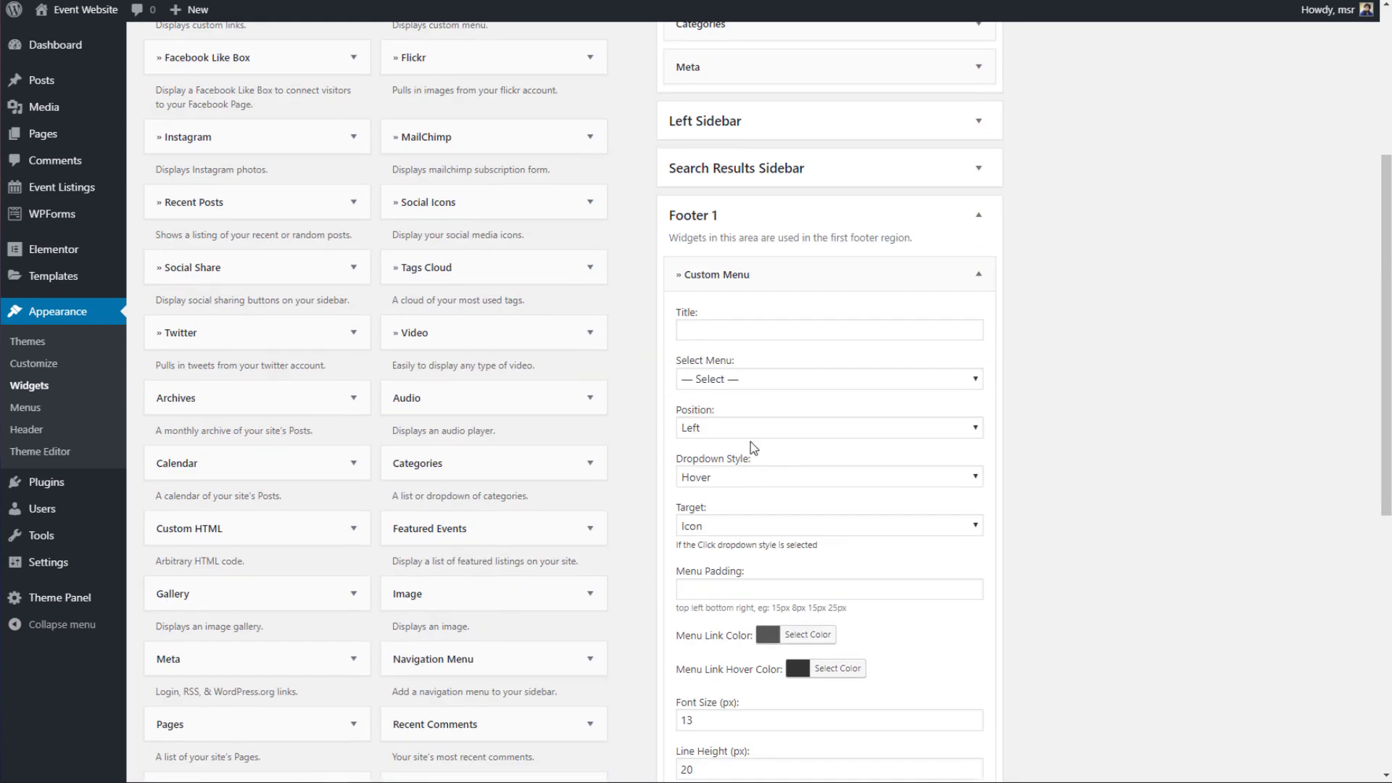
left_click(774, 372)
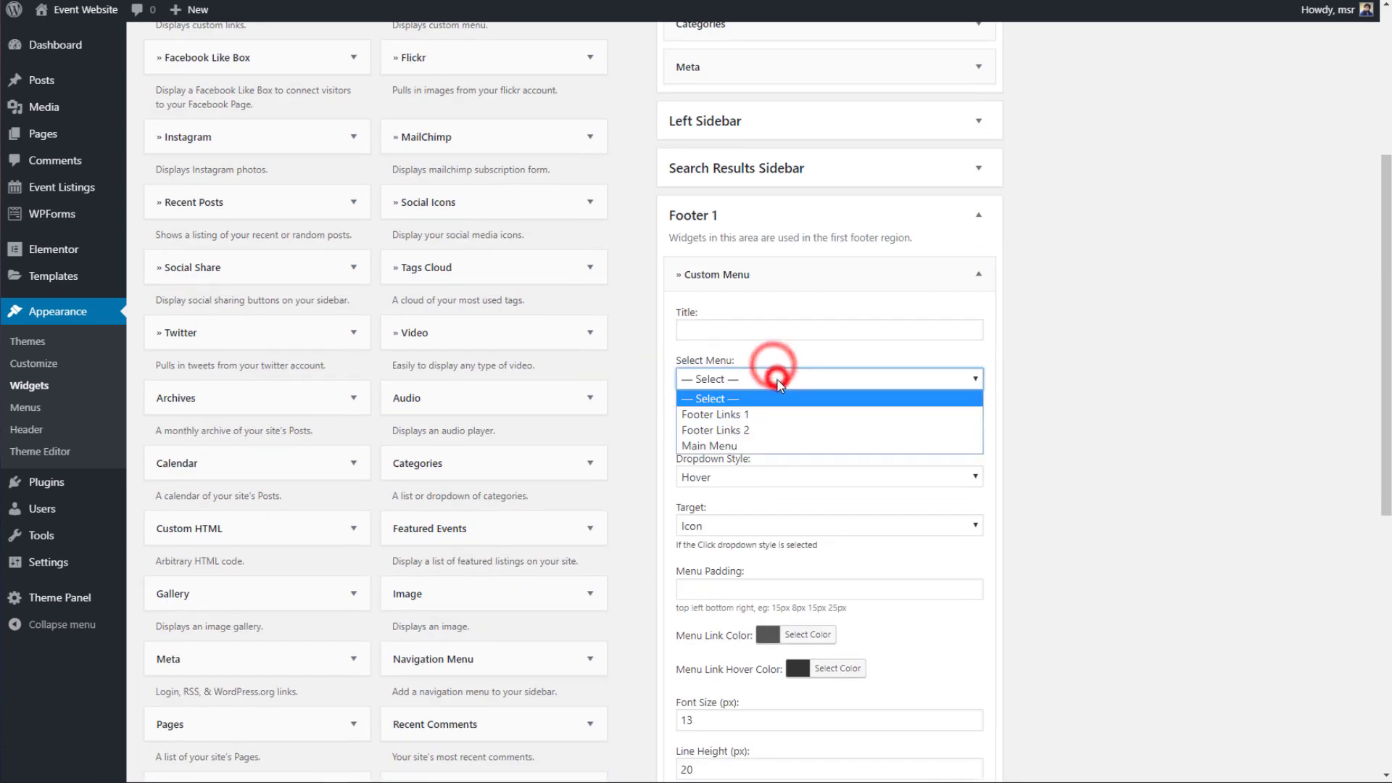
left_click(780, 415)
left_click(762, 332)
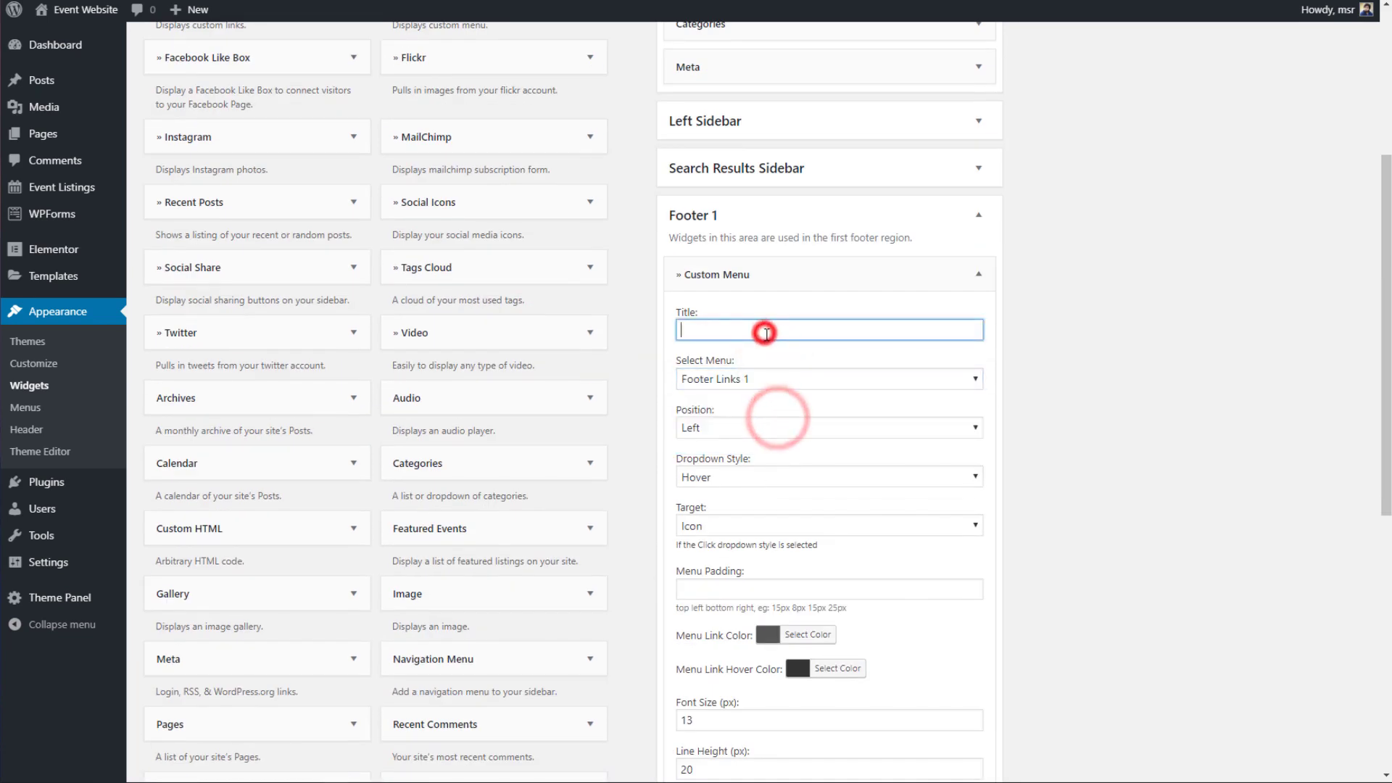
type("Useful Links")
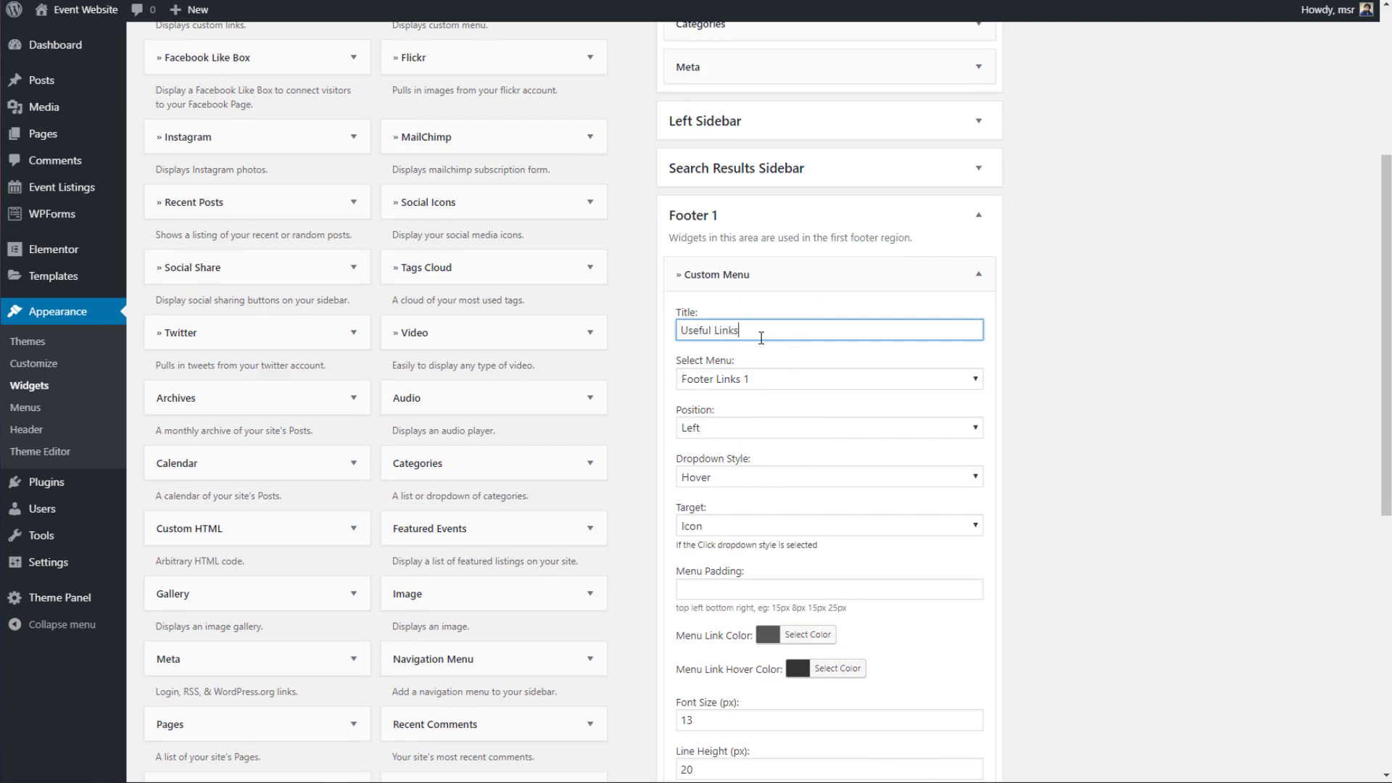
Step: Save the Footer 1 widget with Left position, Hover dropdown style and Icon target, and check the footer on the homepage
scroll(754, 297, "down", 2)
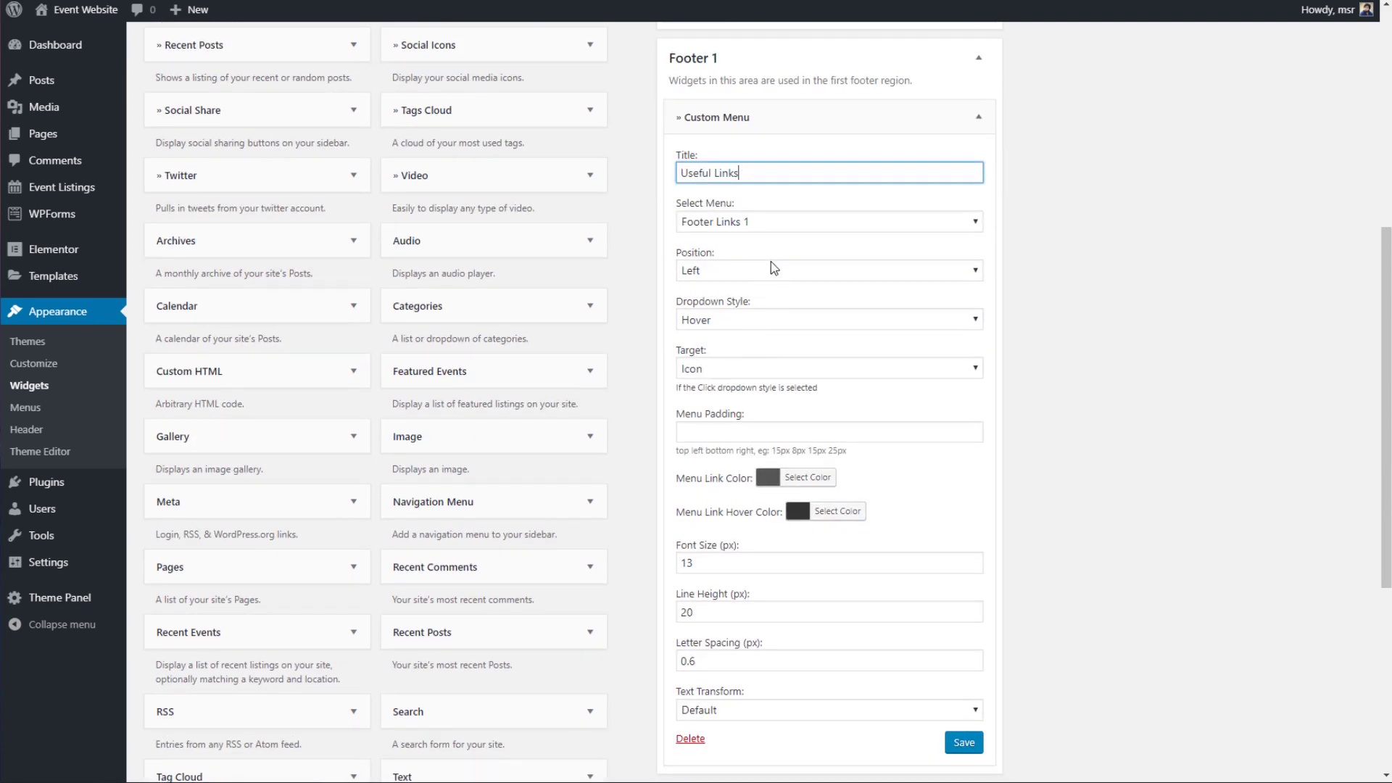
left_click(774, 267)
left_click(774, 264)
left_click(784, 319)
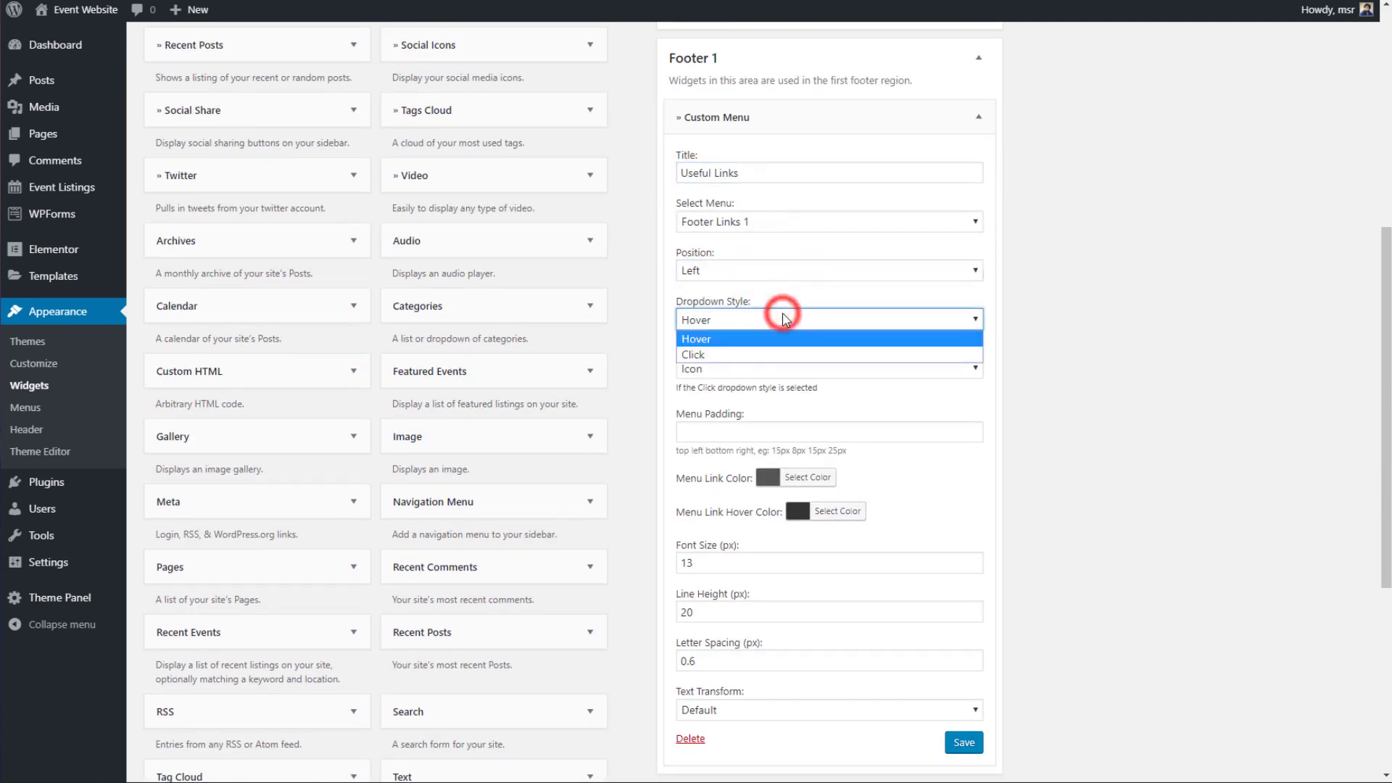
scroll(734, 297, "down", 1)
left_click(746, 293)
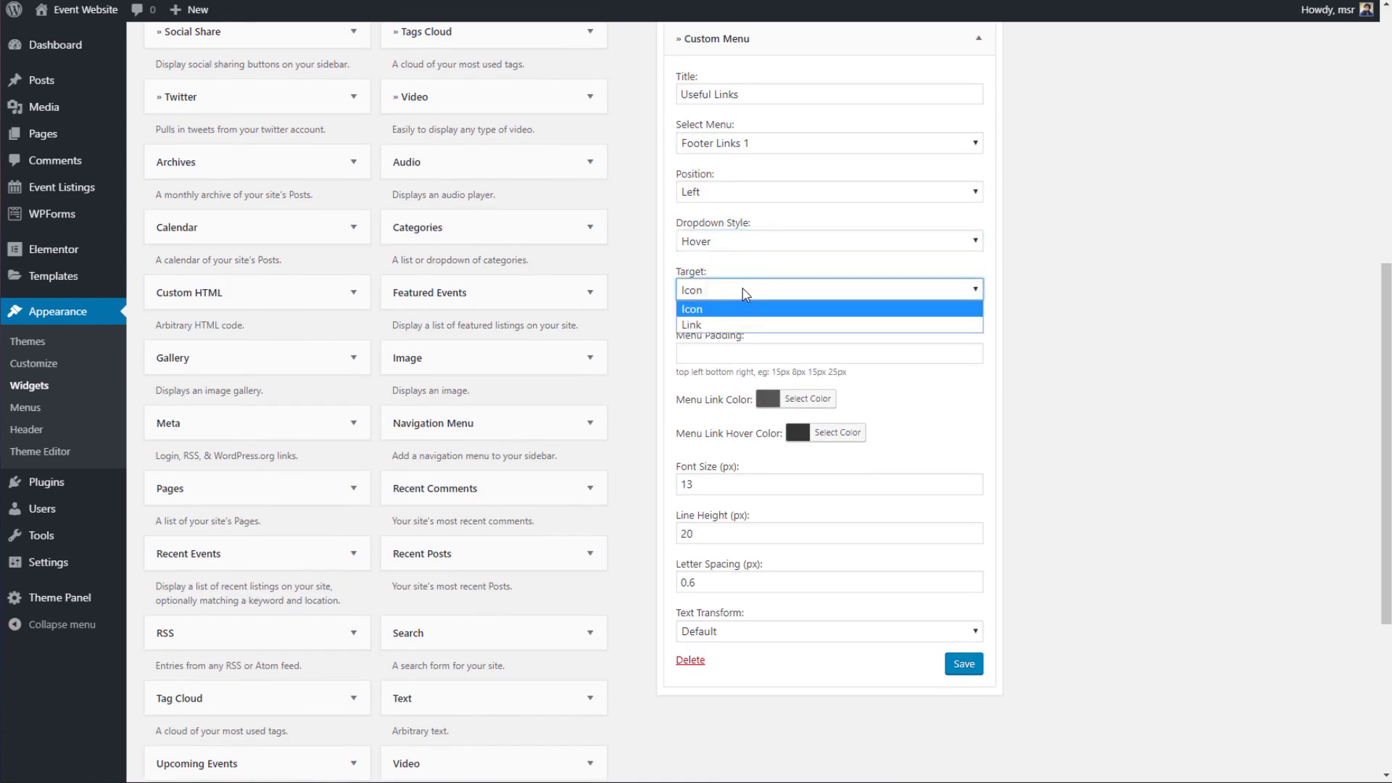
left_click(745, 291)
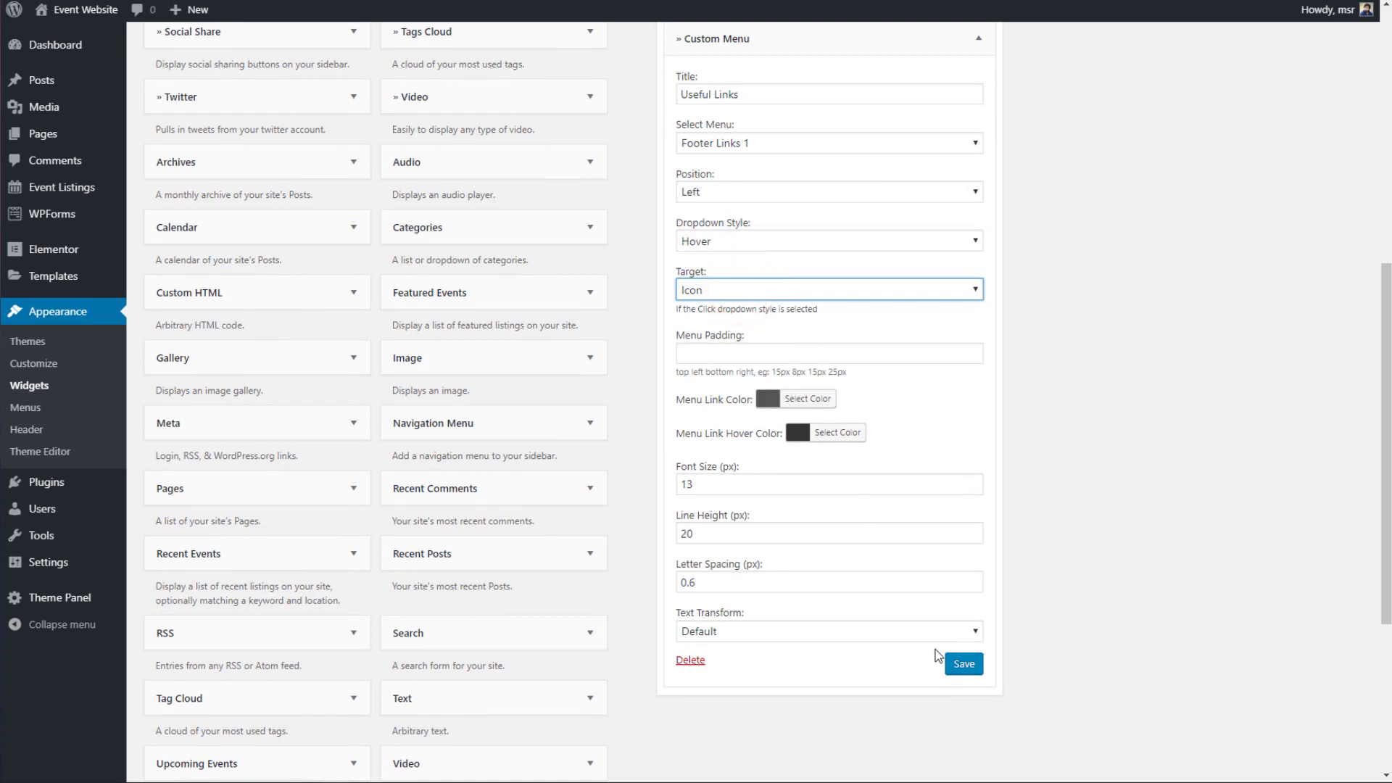
left_click(966, 671)
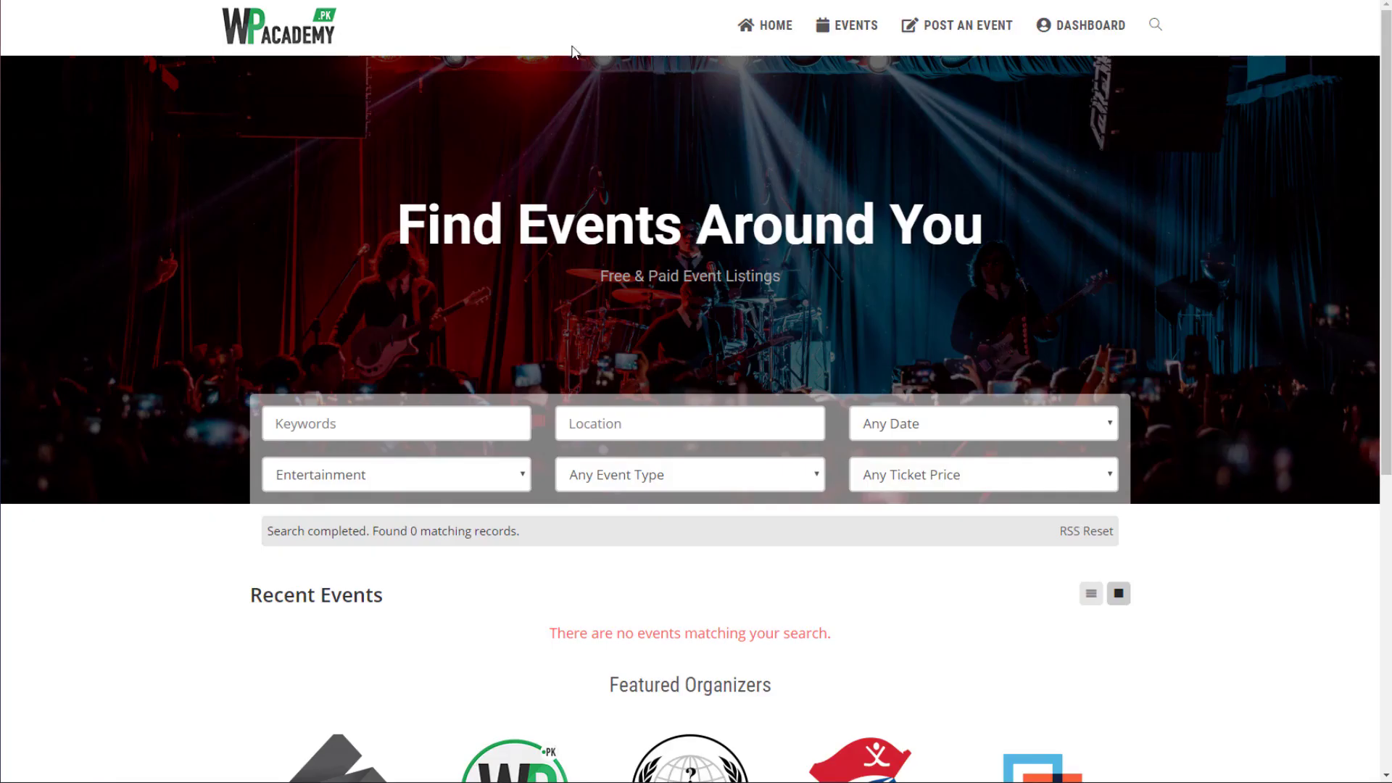
scroll(562, 294, "down", 6)
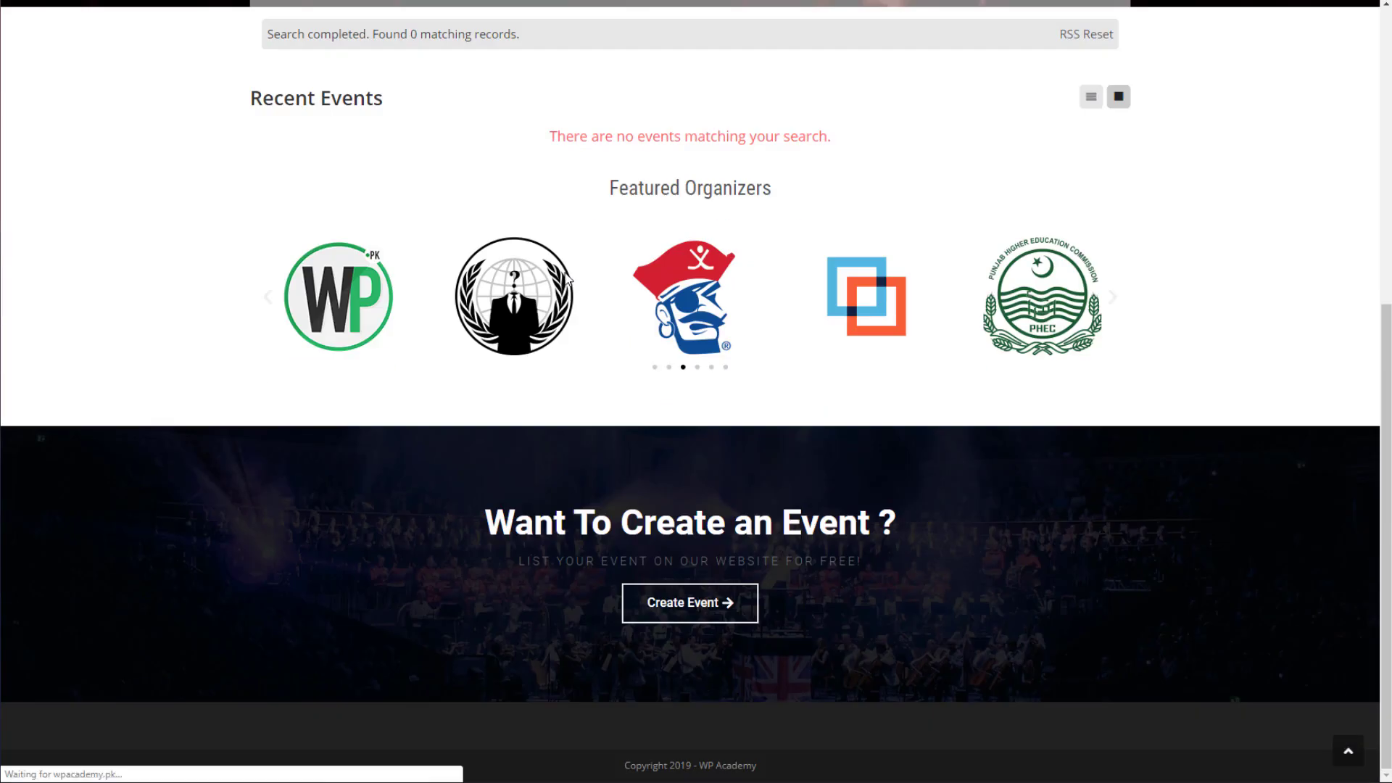
scroll(569, 277, "down", 2)
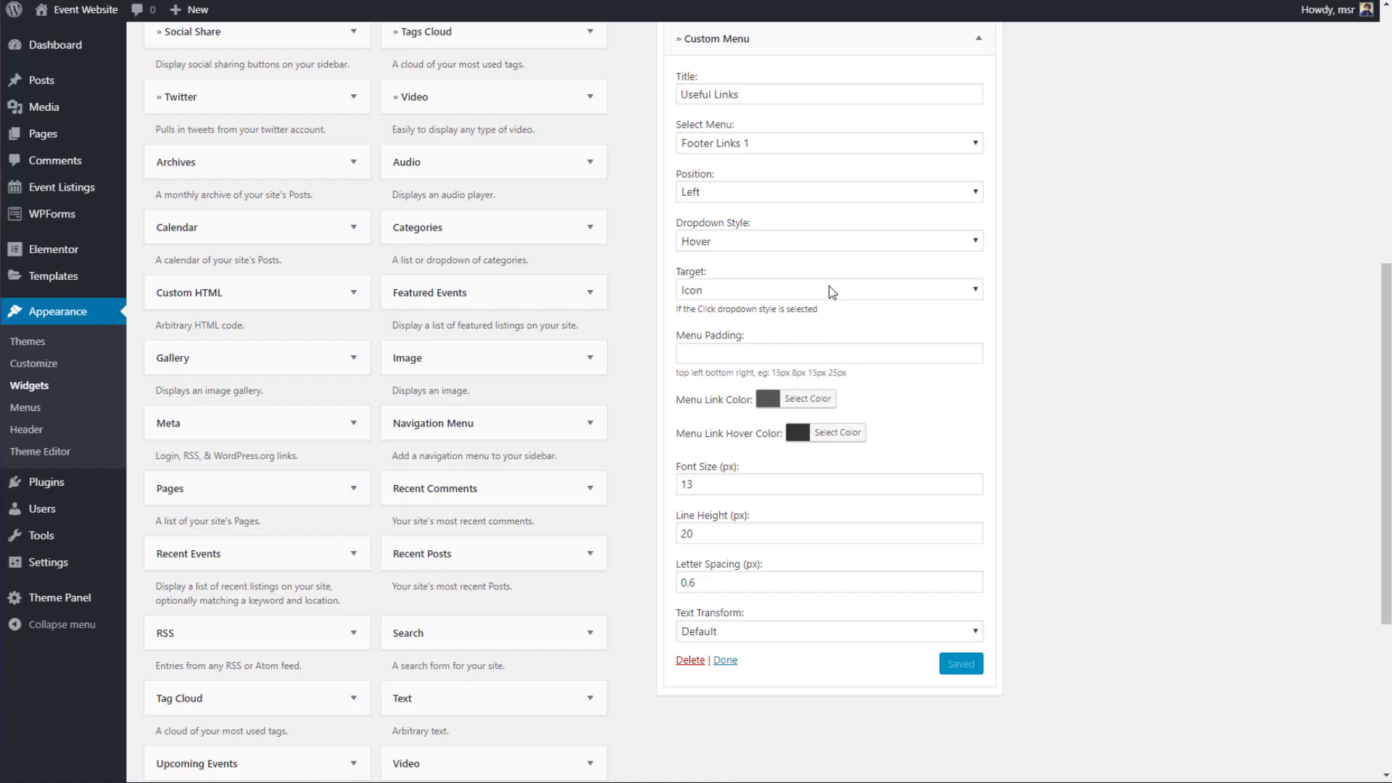
Step: Add a second Custom Menu widget to the Footer 2 area
left_click(501, 238)
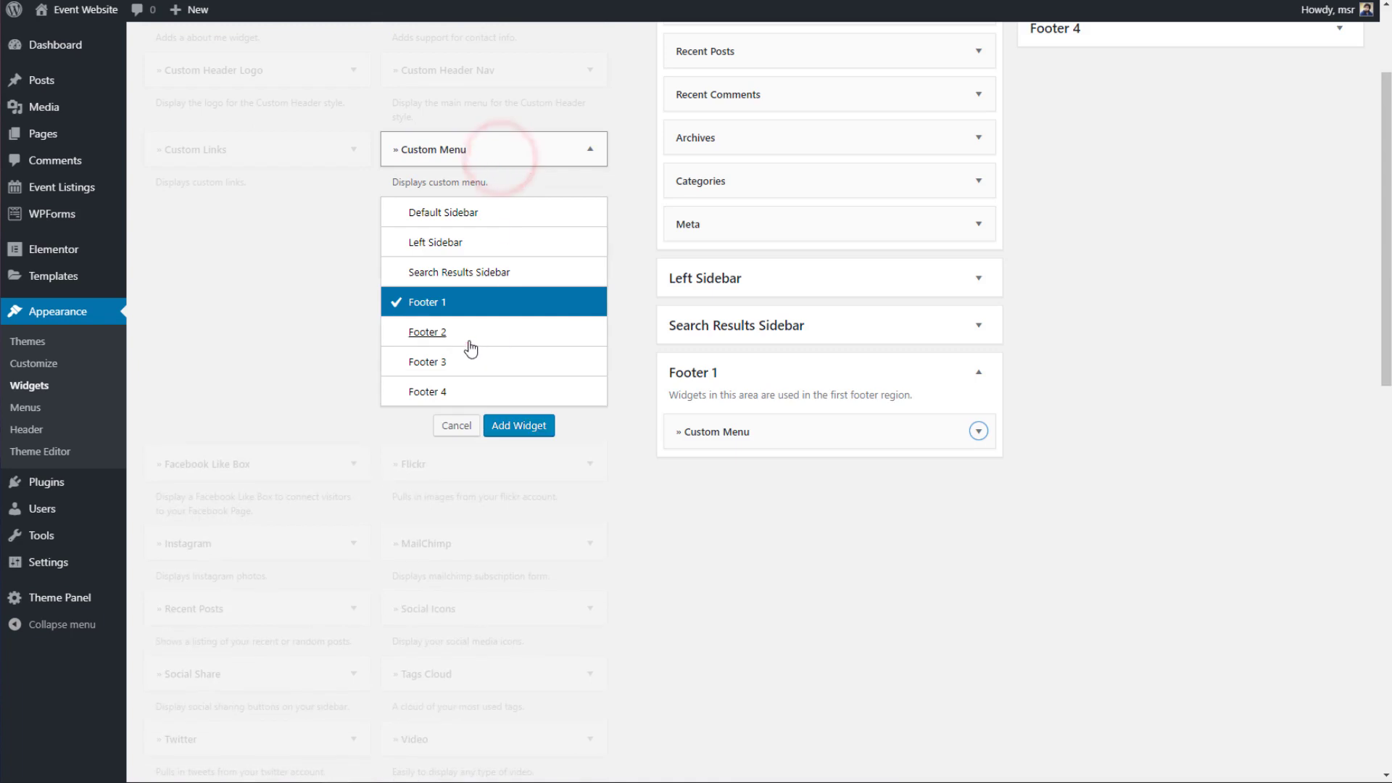
left_click(469, 337)
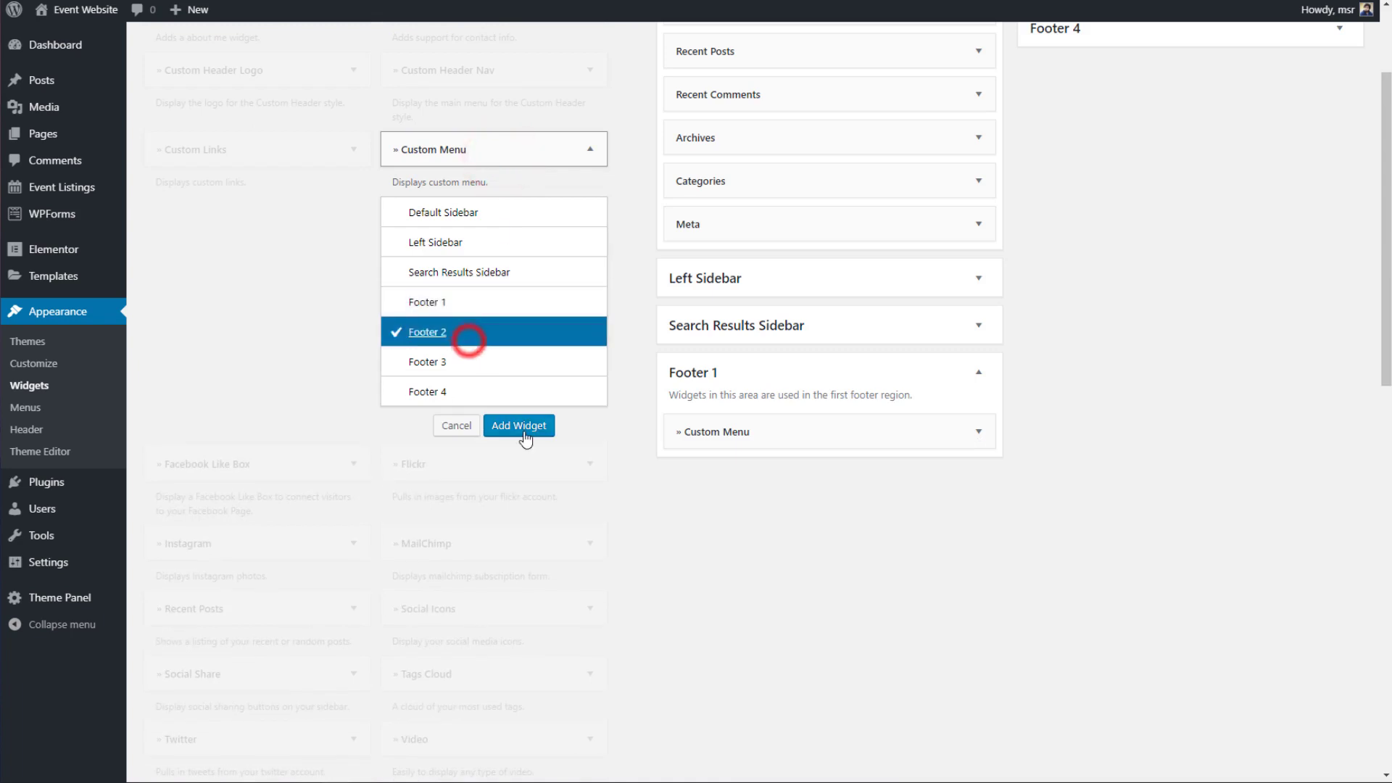
left_click(522, 429)
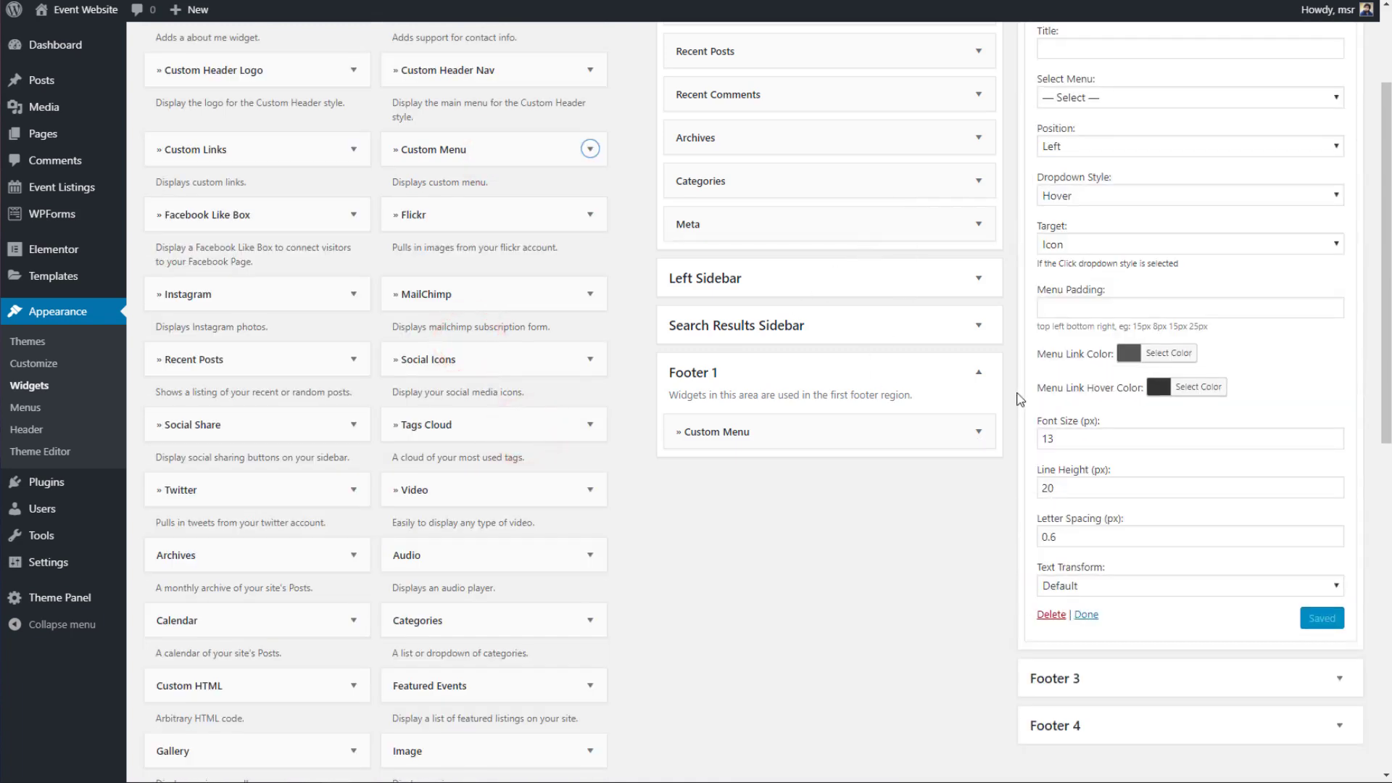
Step: Expand the Footer 4 and Footer 3 areas and move the Custom Menu widget from Footer 2 to Footer 3
scroll(1020, 399, "up", 3)
left_click(1339, 148)
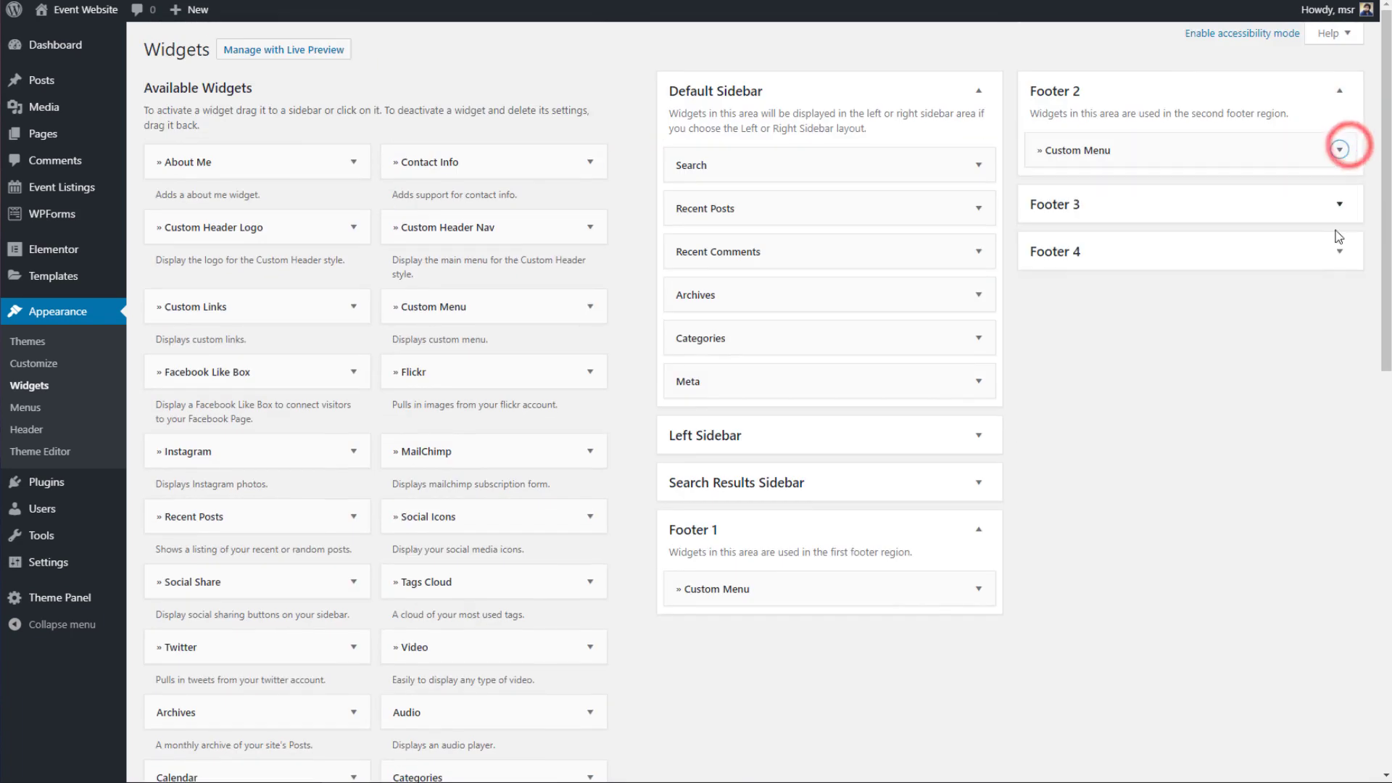
left_click(1339, 253)
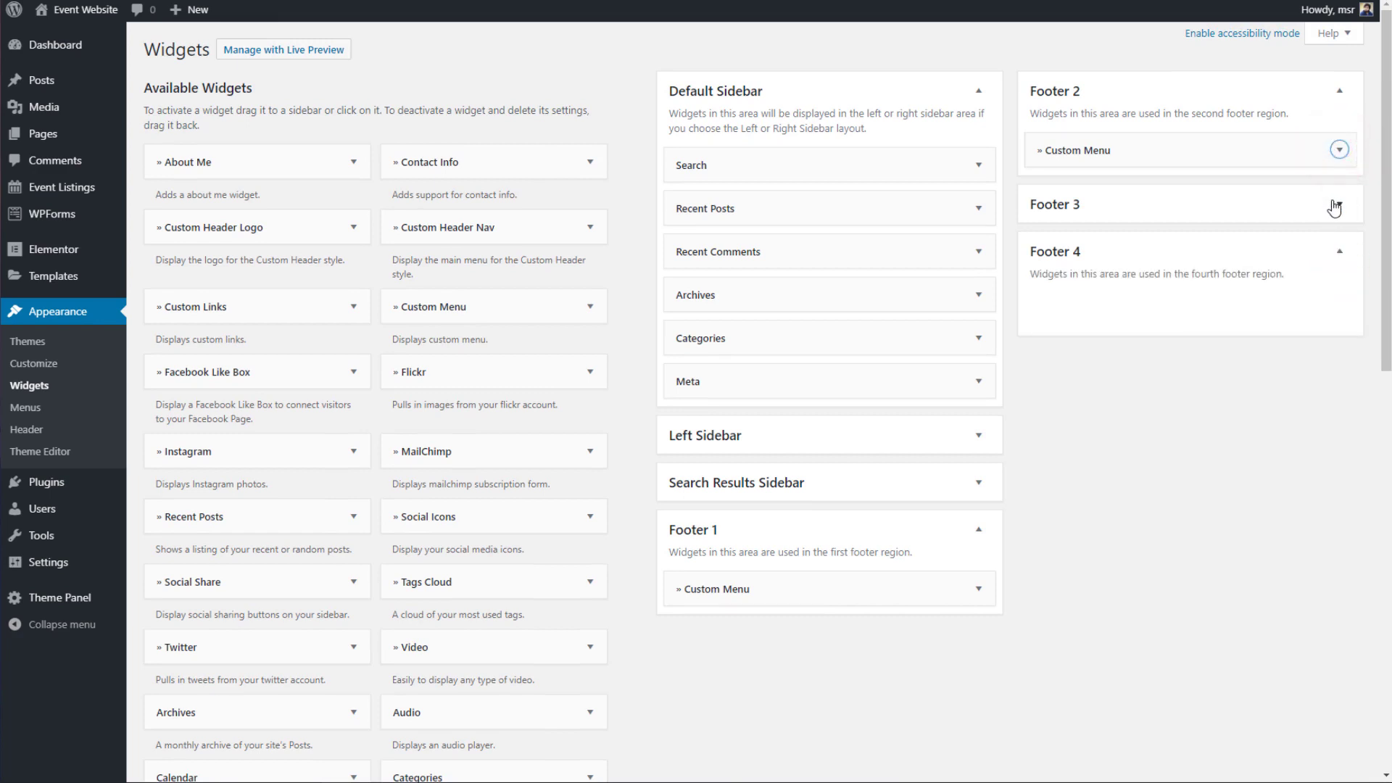
left_click(1337, 207)
left_click_drag(1318, 148, 1338, 265)
Step: Title the Footer 3 Custom Menu widget Connect with Us, assign it the Footer Links 2 menu, and save it
left_click(1340, 264)
left_click(1179, 329)
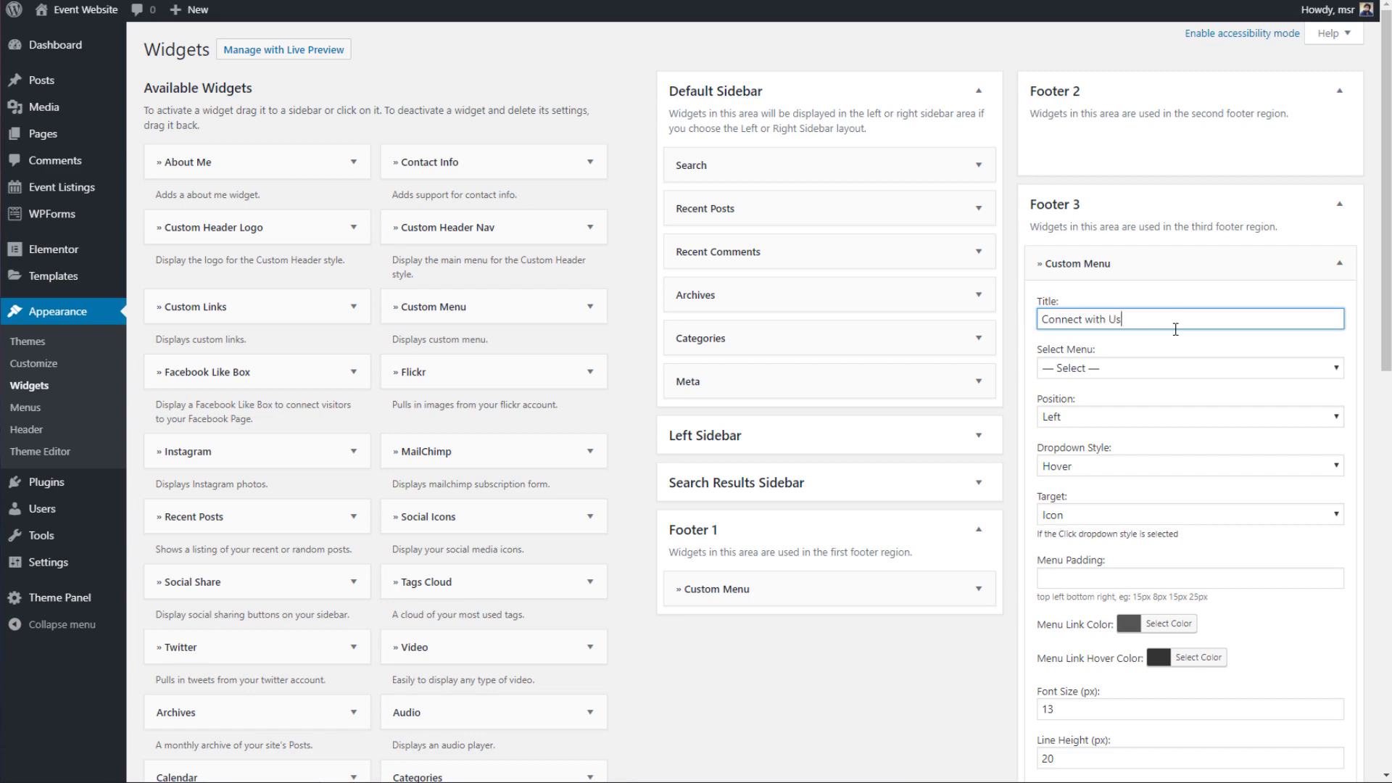
left_click(1236, 369)
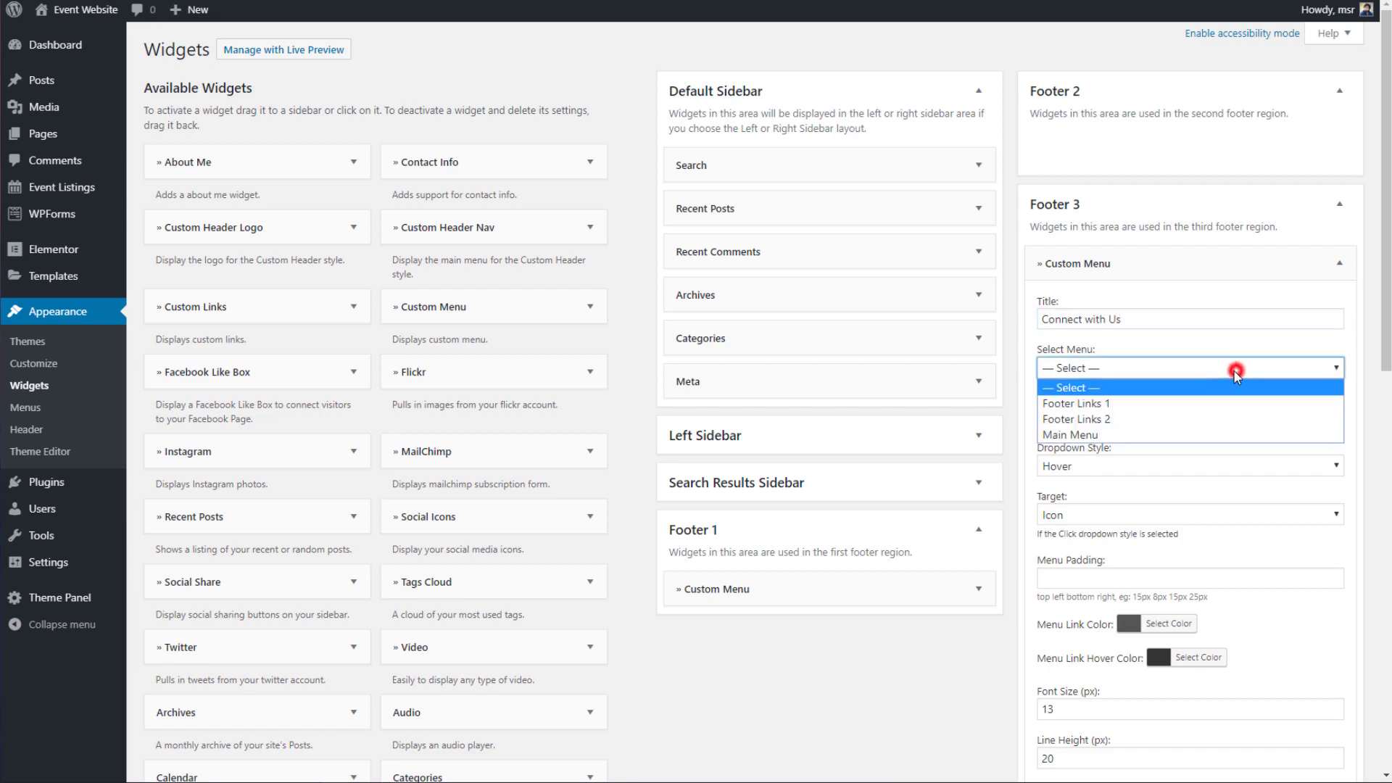
left_click(1176, 420)
scroll(1156, 482, "down", 3)
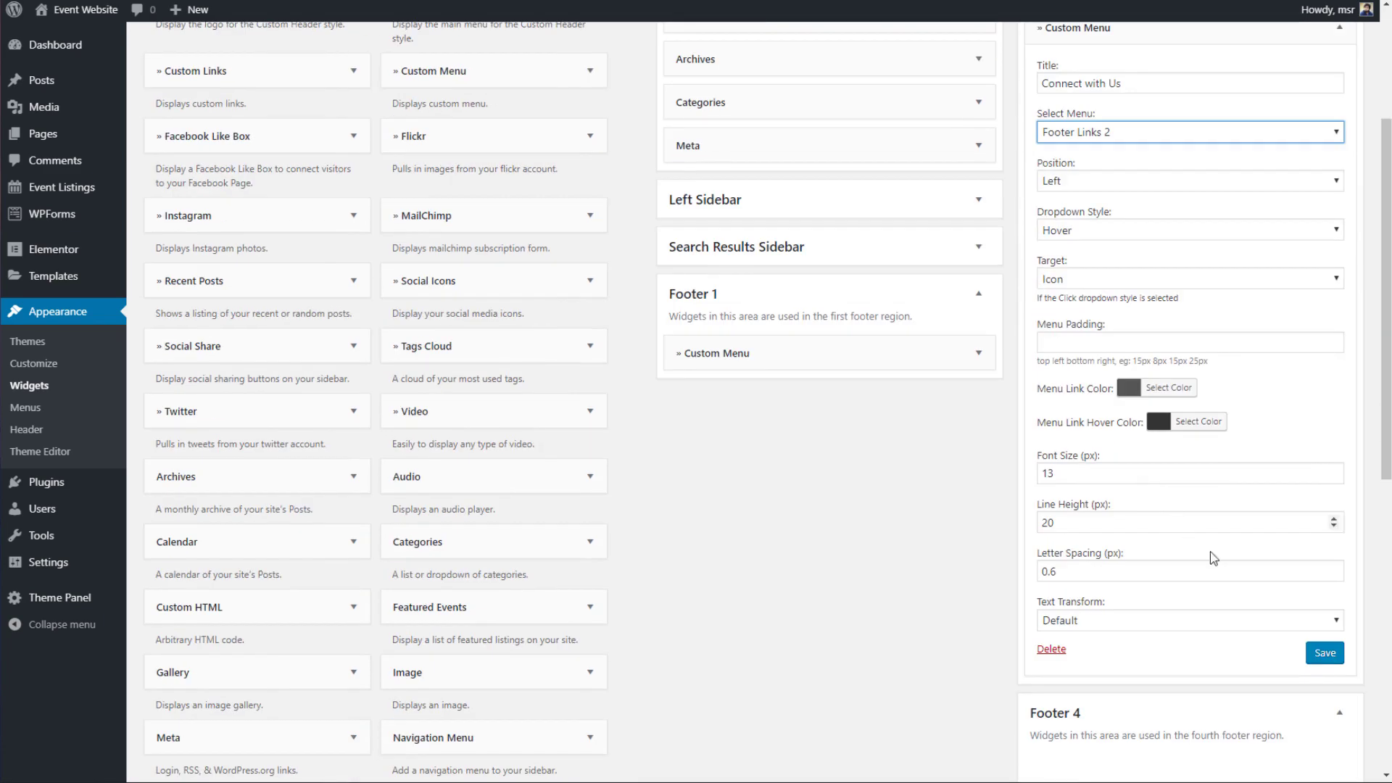
left_click(1323, 653)
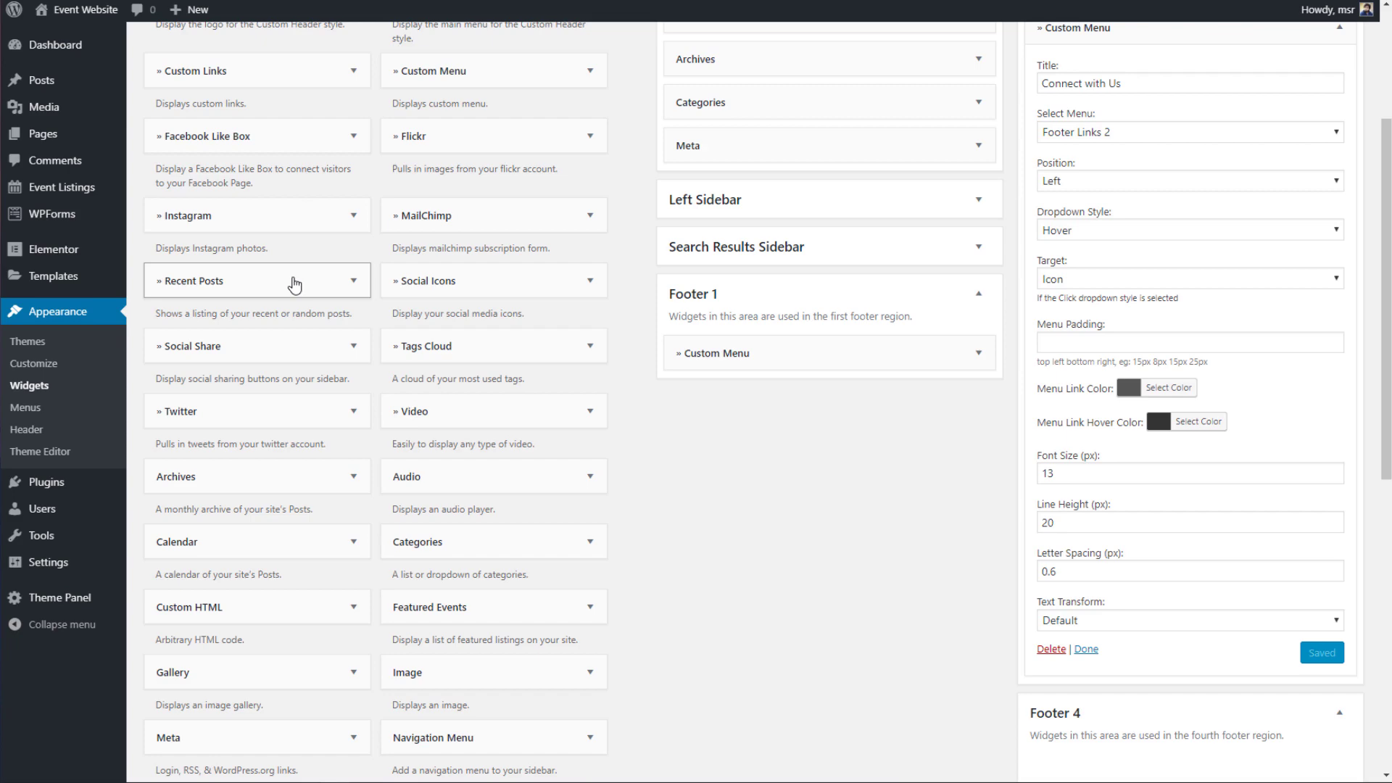
Step: Add the Recent Events widget to the Footer 2 area
scroll(295, 280, "down", 9)
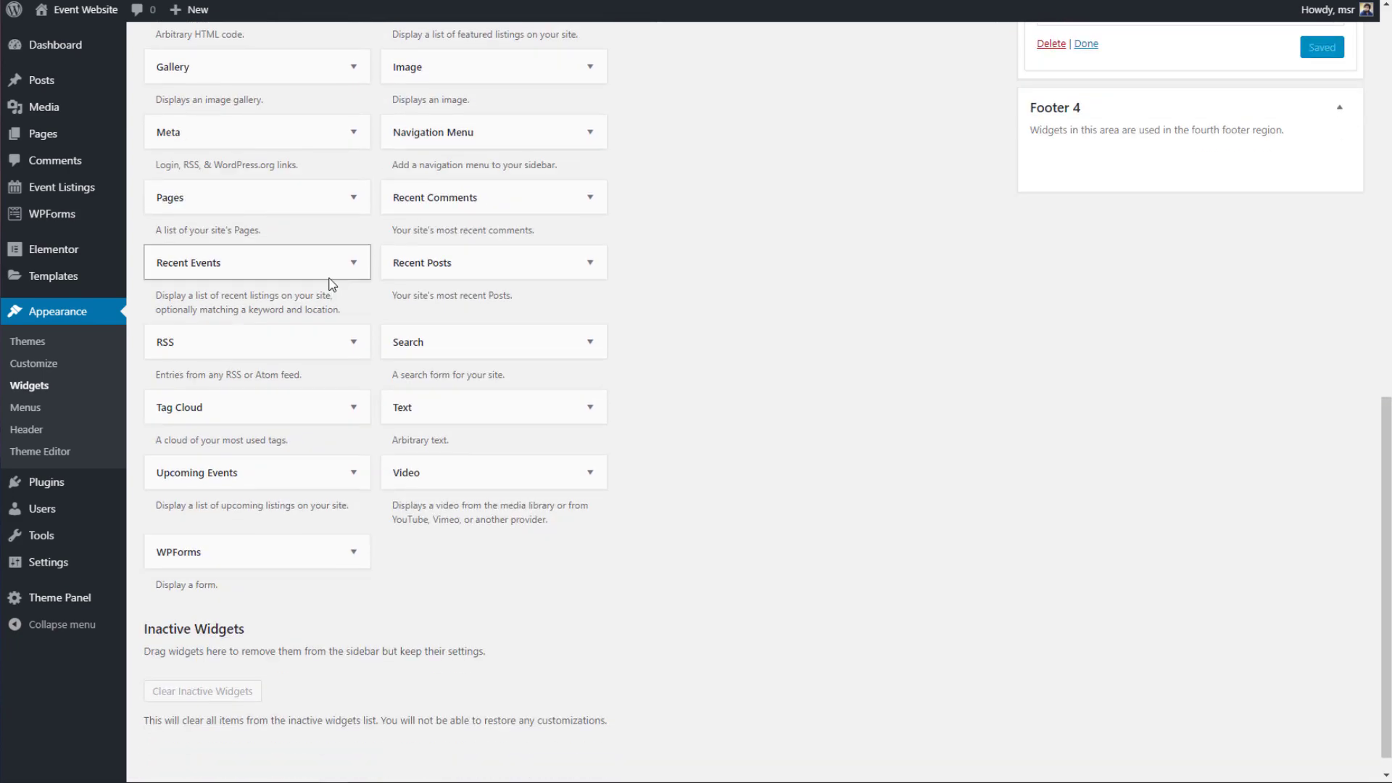
scroll(330, 312, "up", 2)
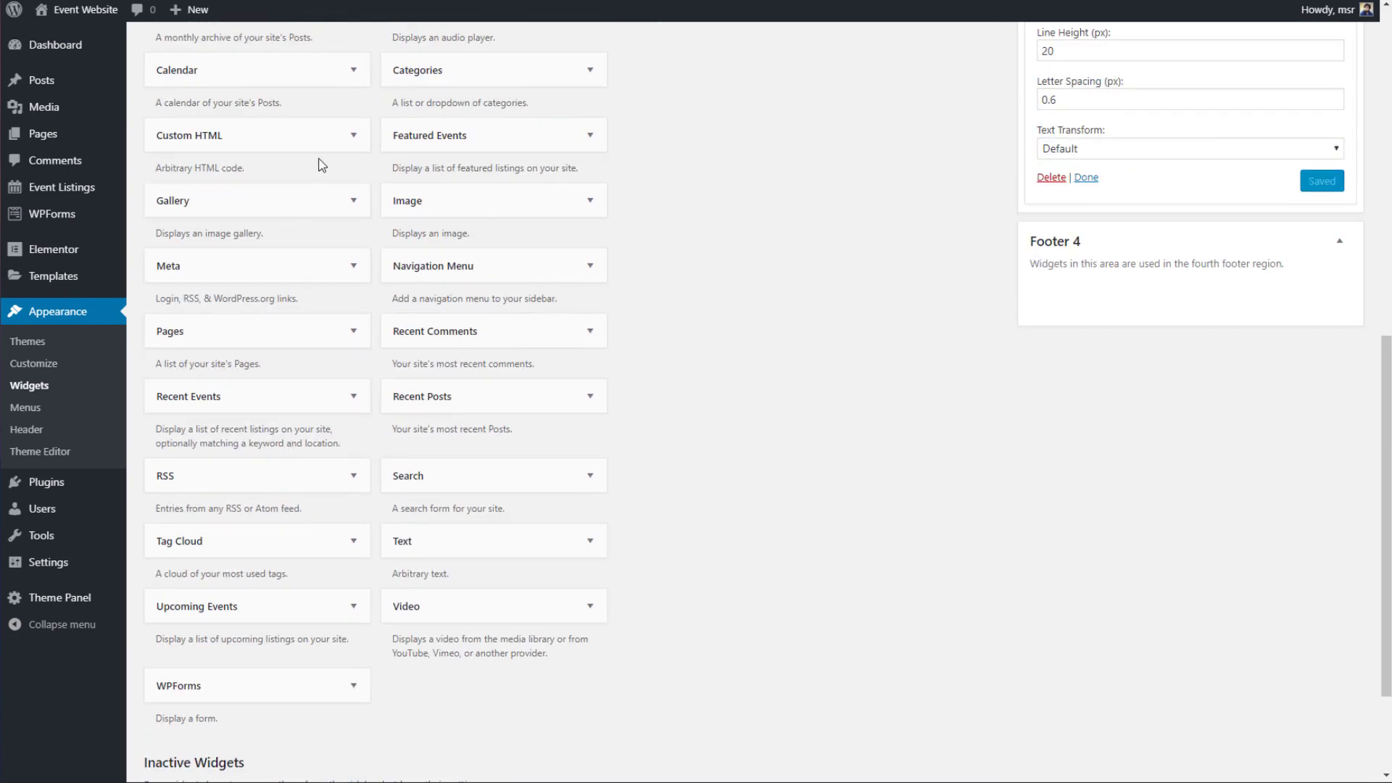
scroll(300, 181, "up", 4)
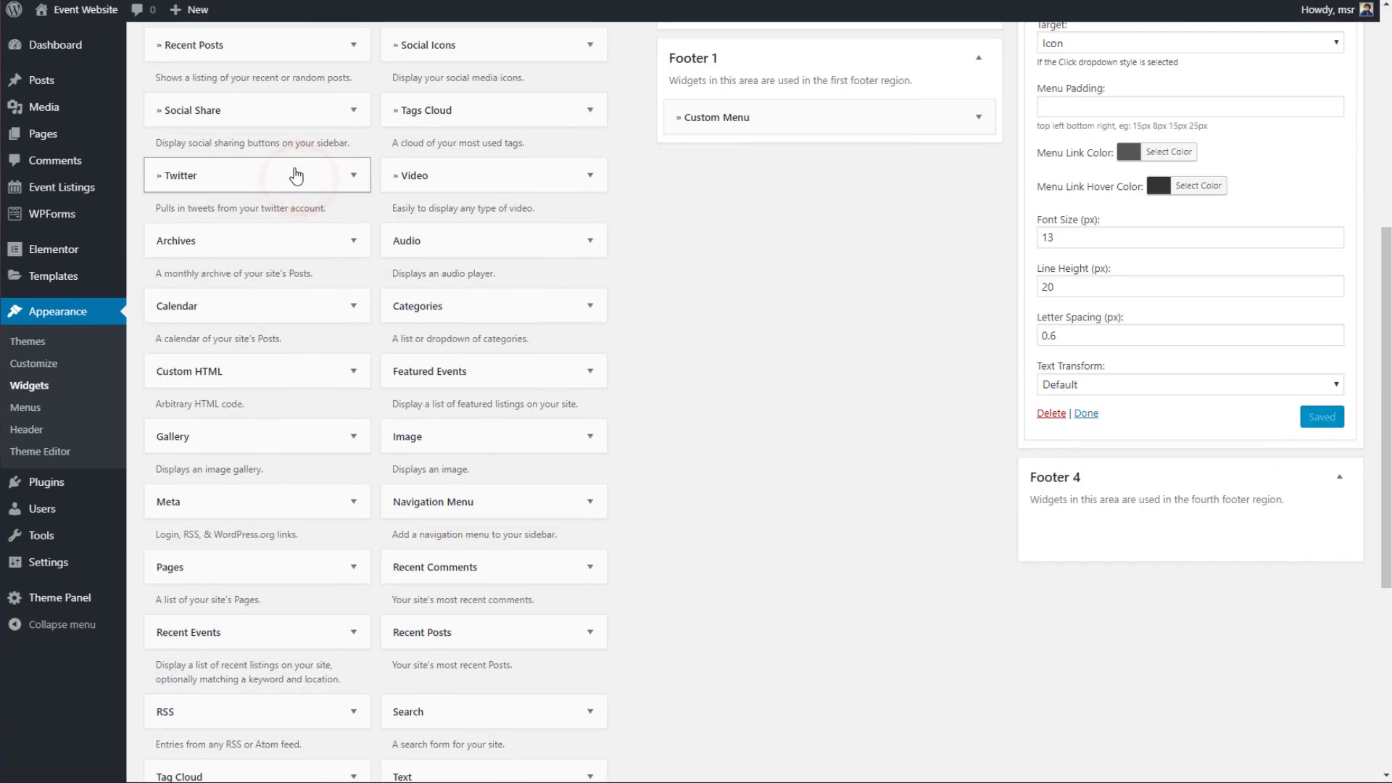
scroll(298, 268, "down", 3)
left_click(298, 479)
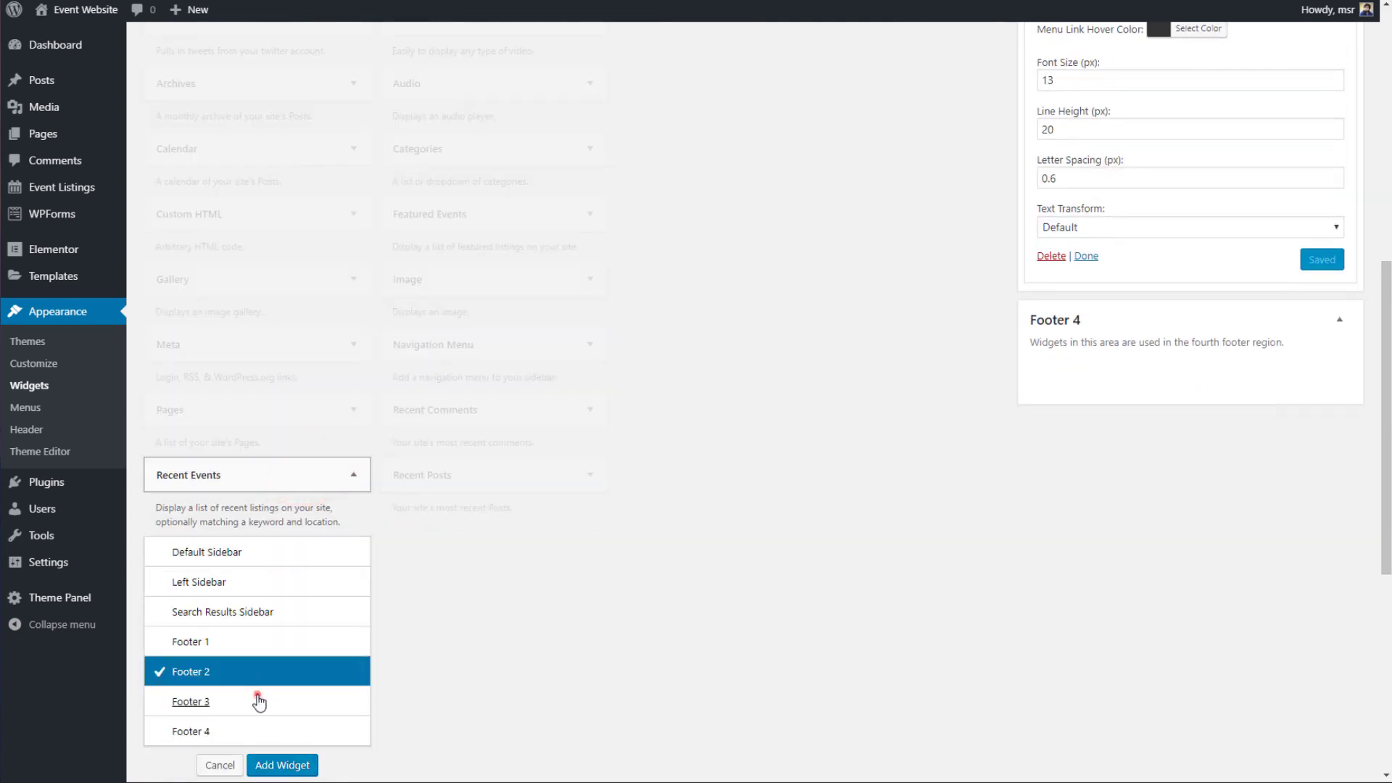
left_click(260, 701)
left_click(251, 674)
left_click(279, 766)
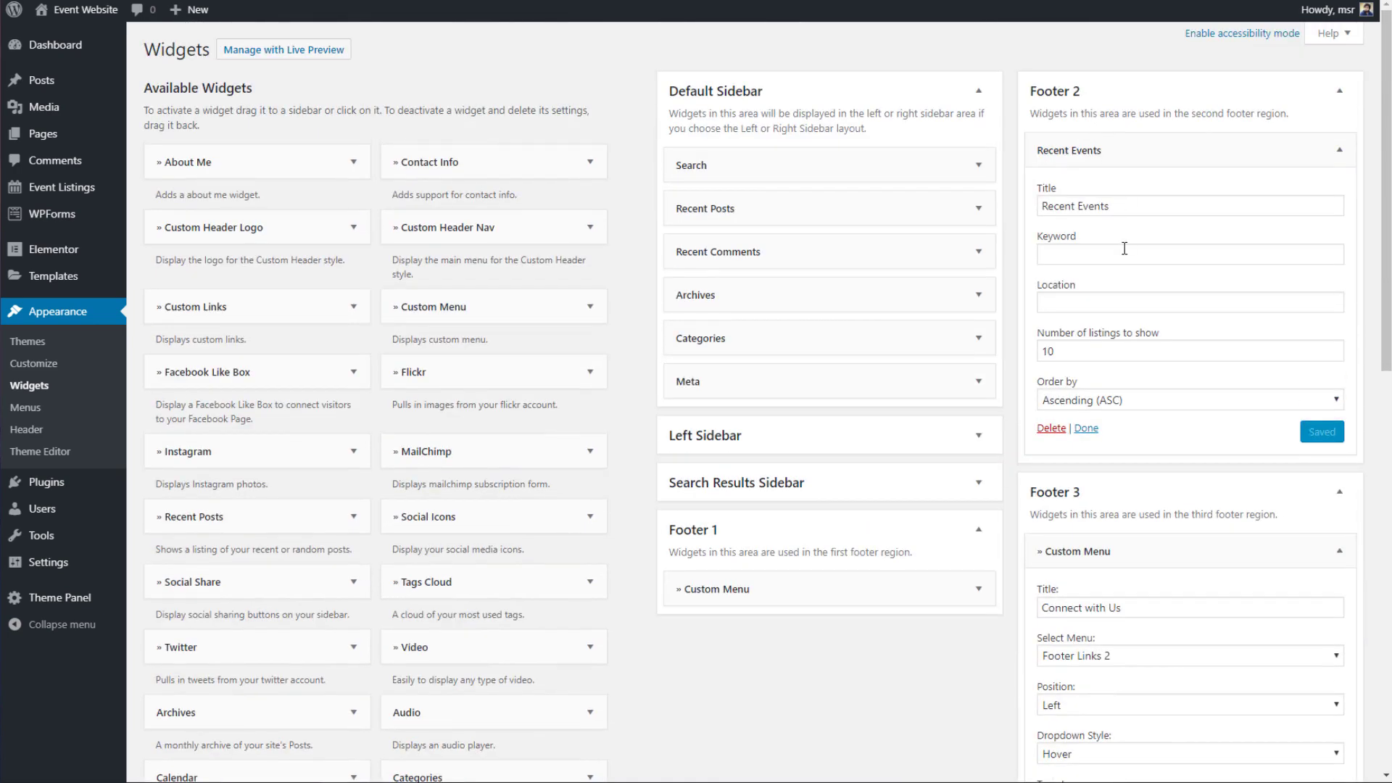
Step: Review the Recent Events widget's keyword and listing count settings, and delete the widget from Footer 2
left_click(1124, 249)
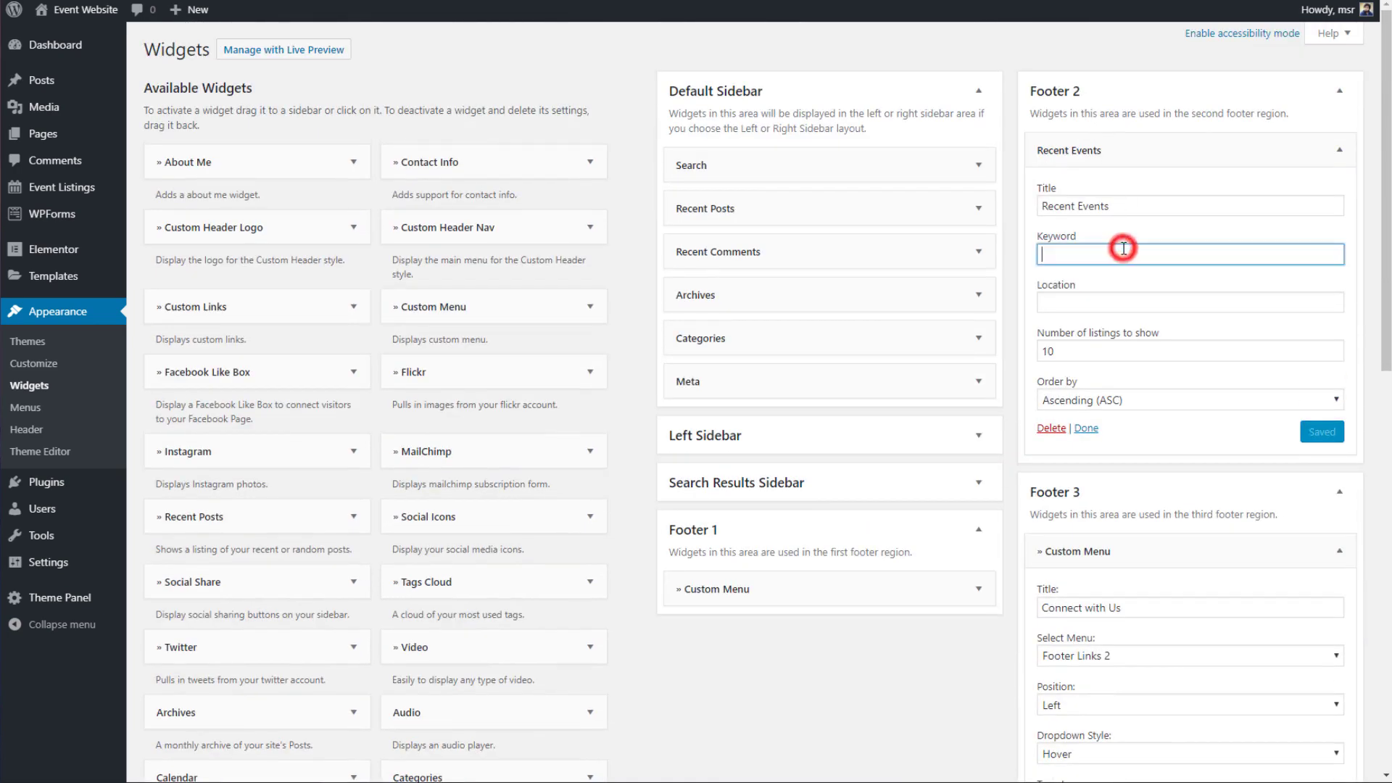
left_click(1110, 351)
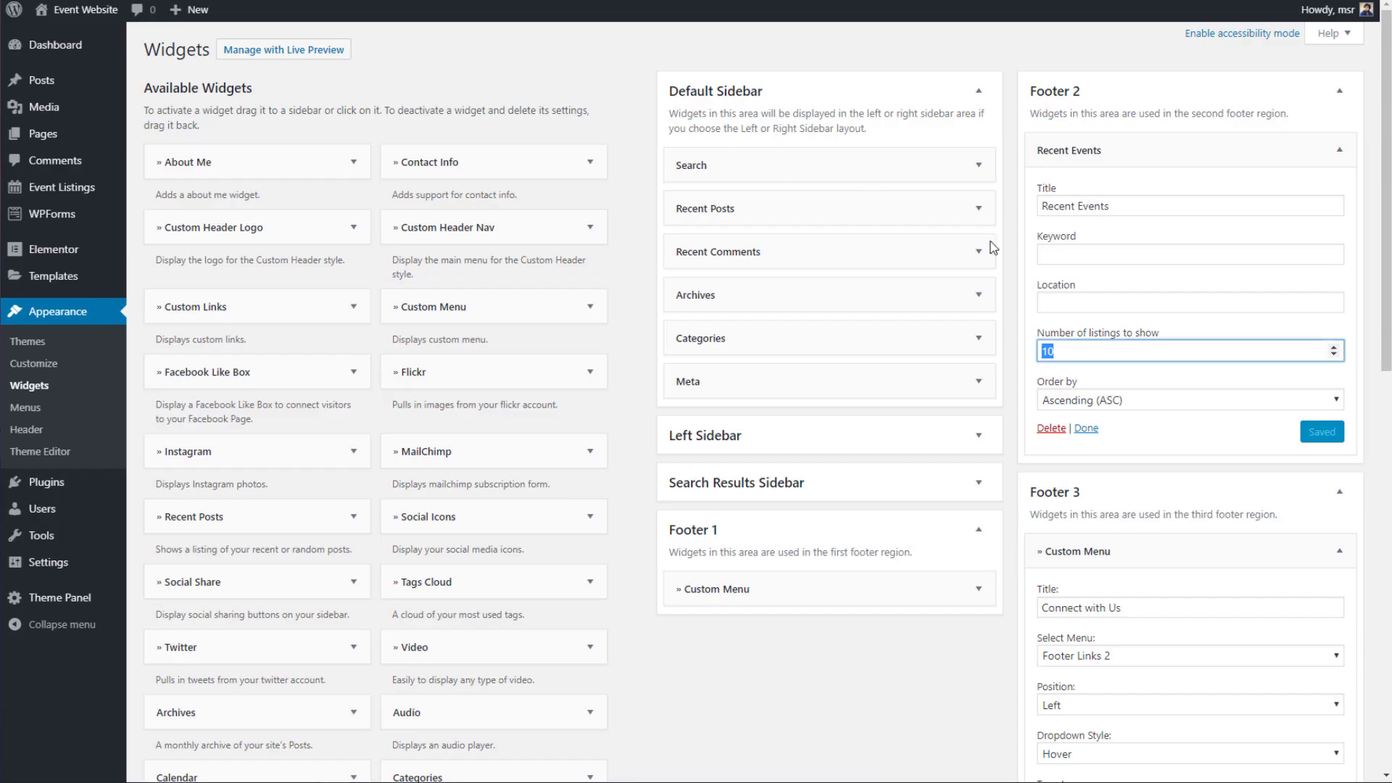
left_click(1051, 427)
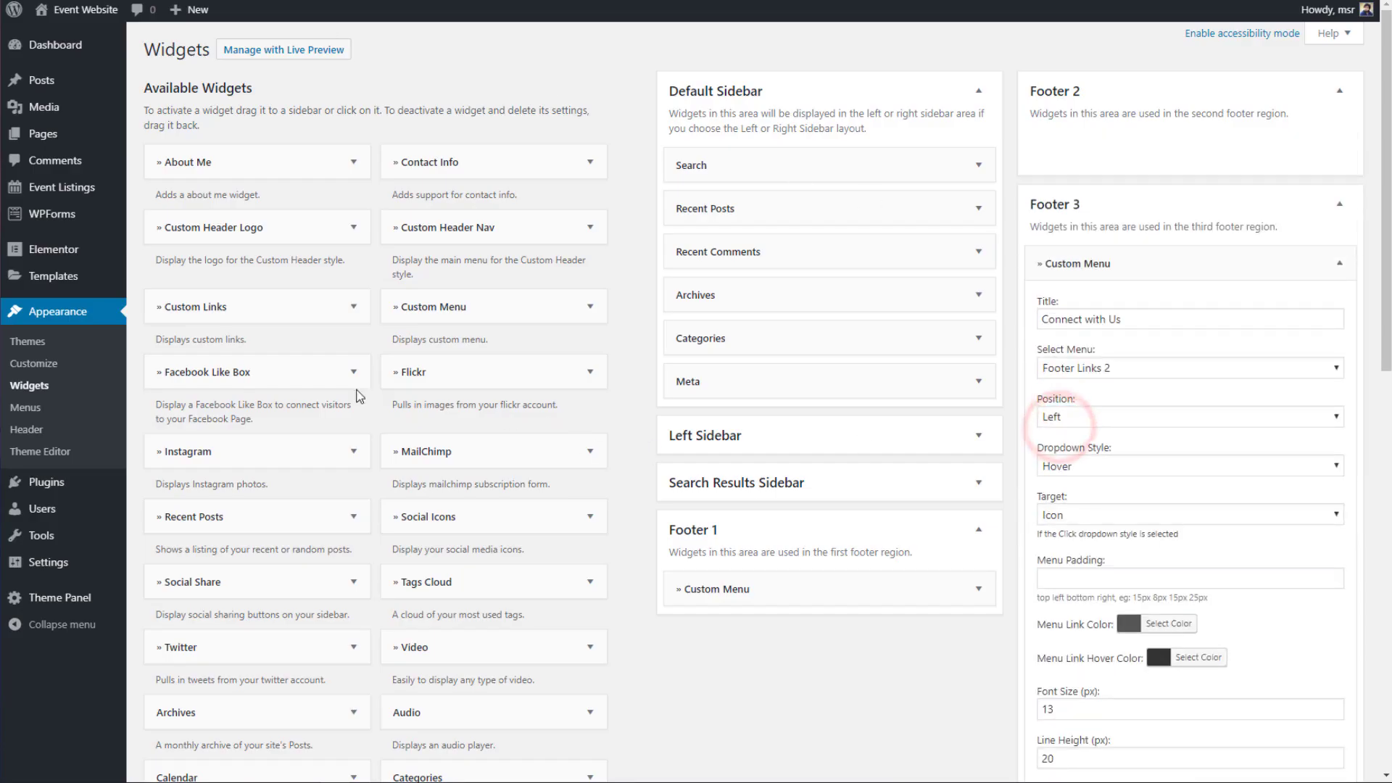
Step: Add the theme's Recent Posts widget to Footer 2 with the number set to 5, save it, and check the reloaded homepage
left_click(316, 519)
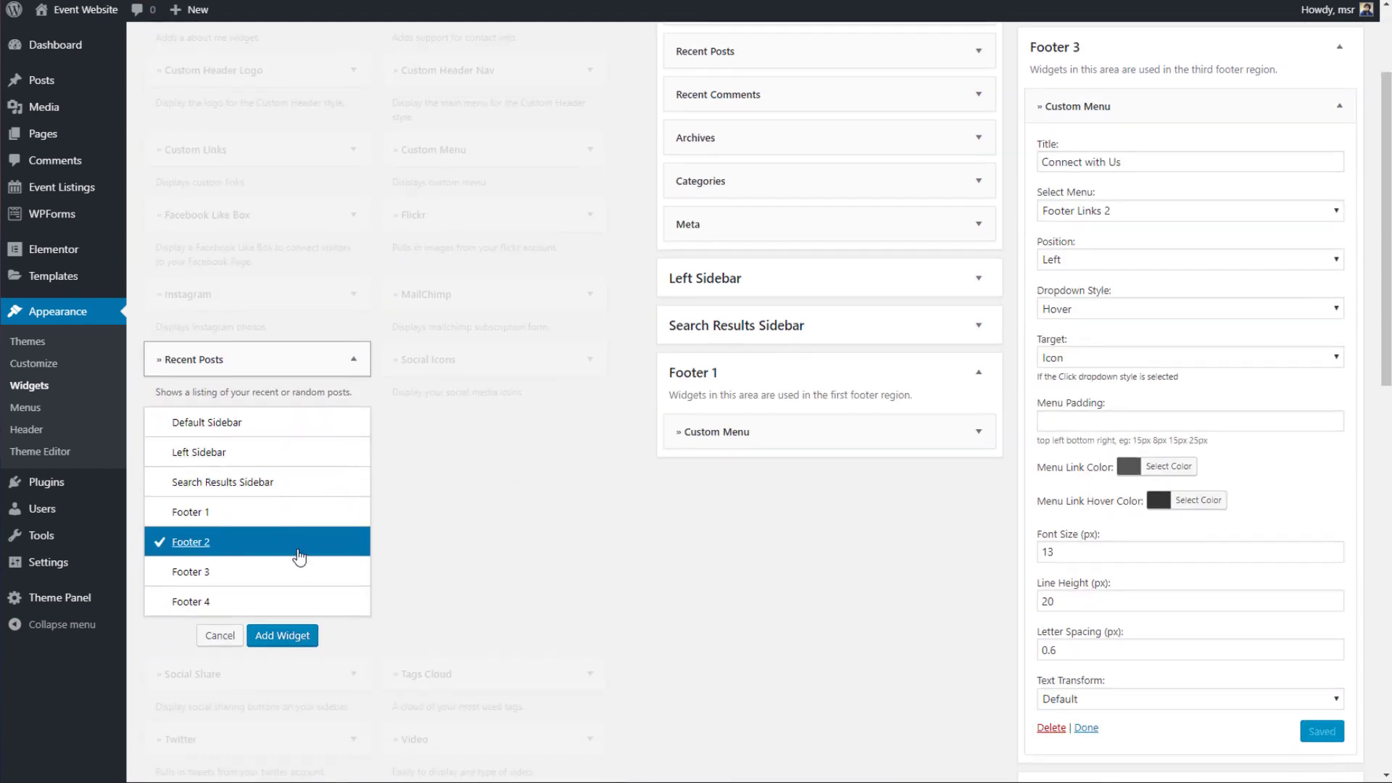
left_click(294, 637)
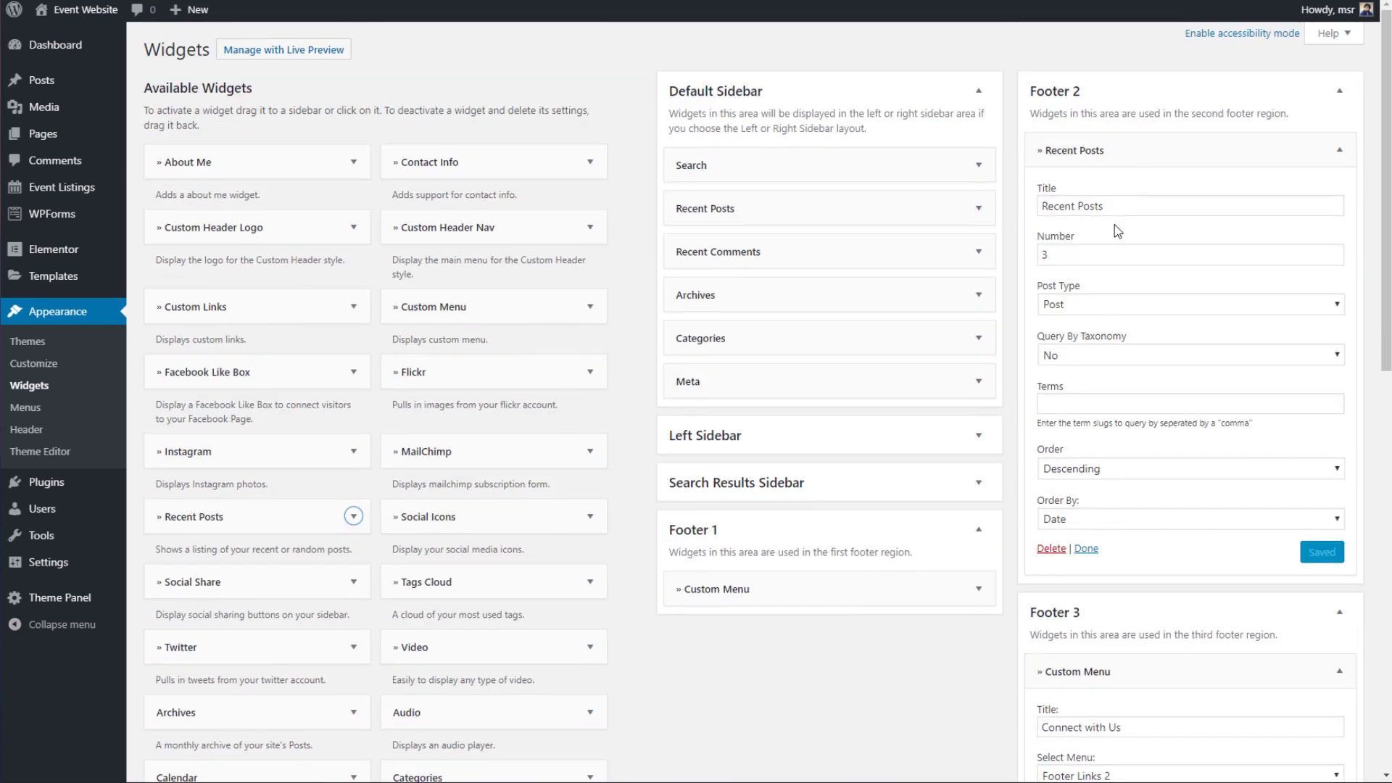
double_click(1103, 255)
type("5")
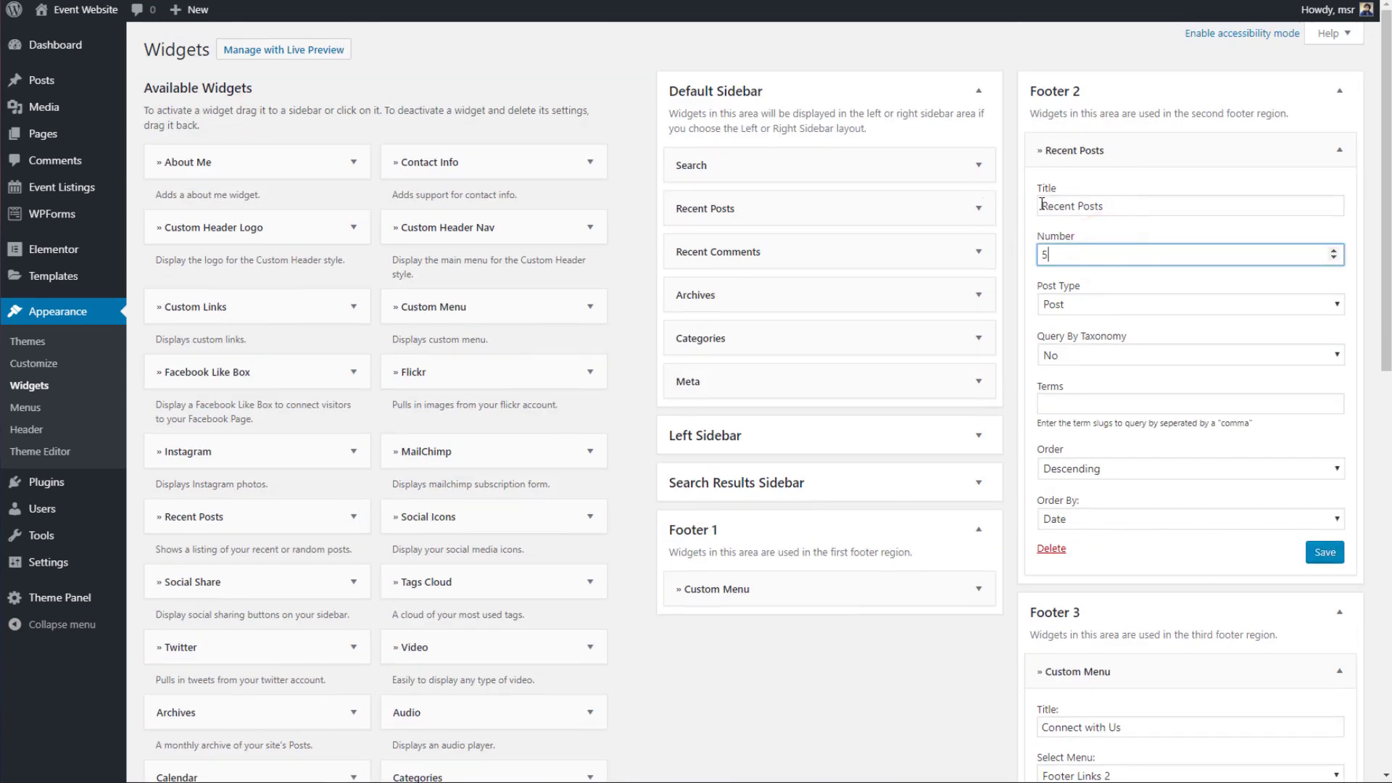
left_click(1319, 551)
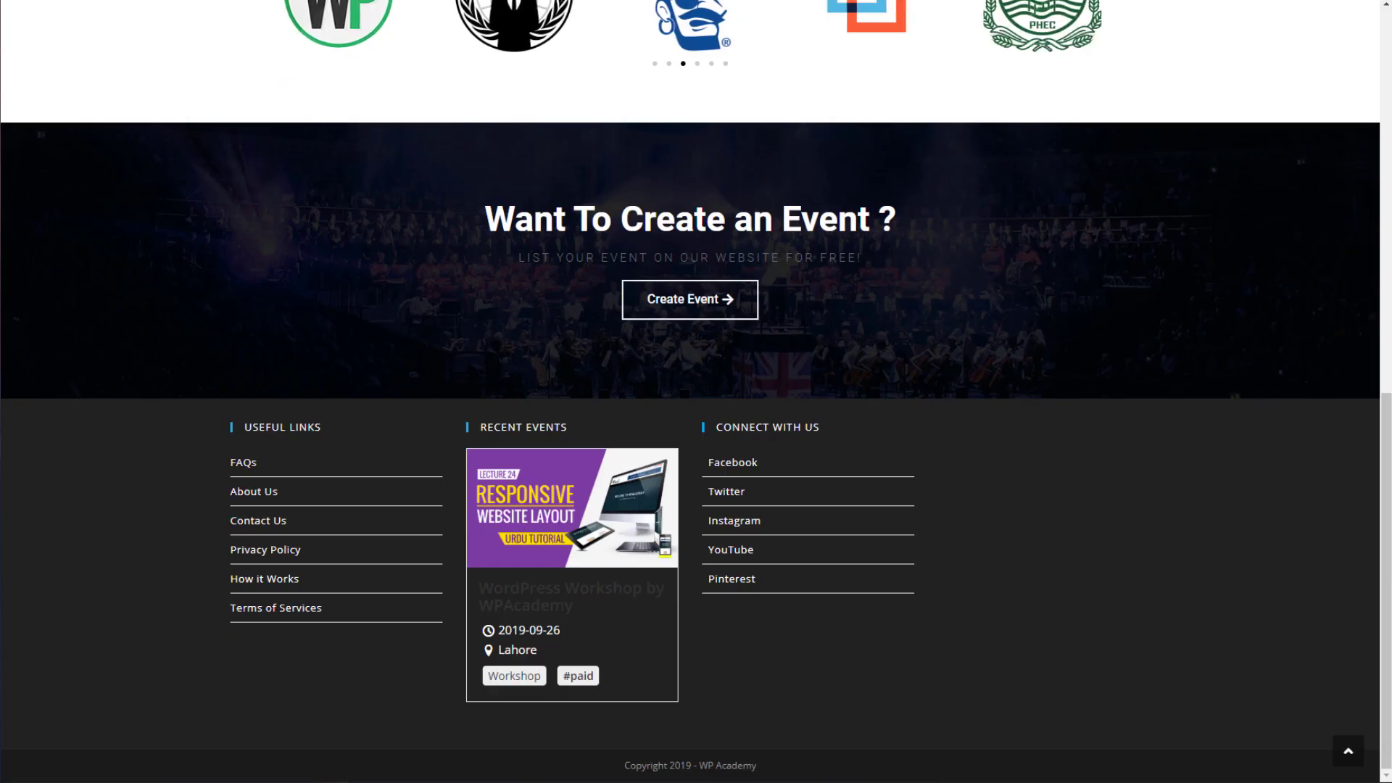
key("F5")
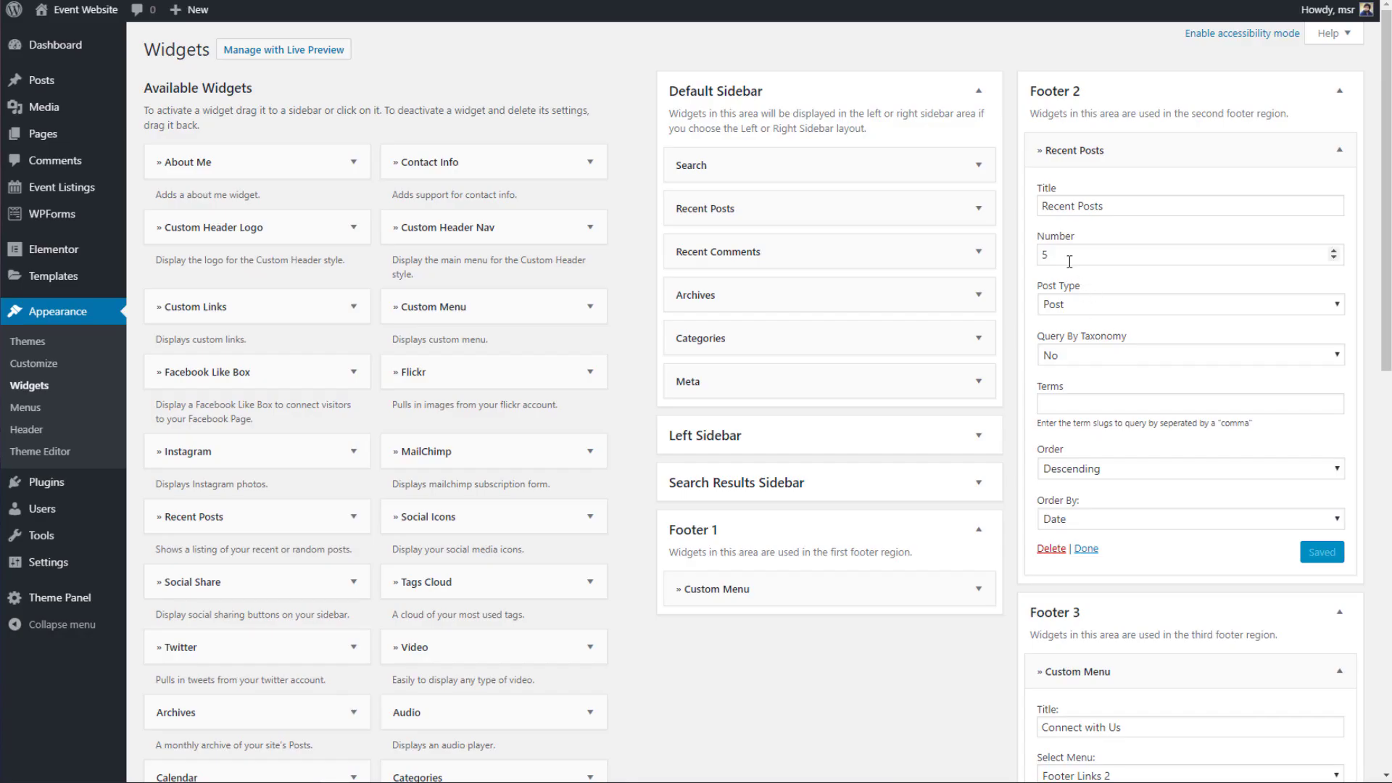
Step: Set the number of posts in the Footer 2 Recent Posts widget to 3 and save it
double_click(1043, 255)
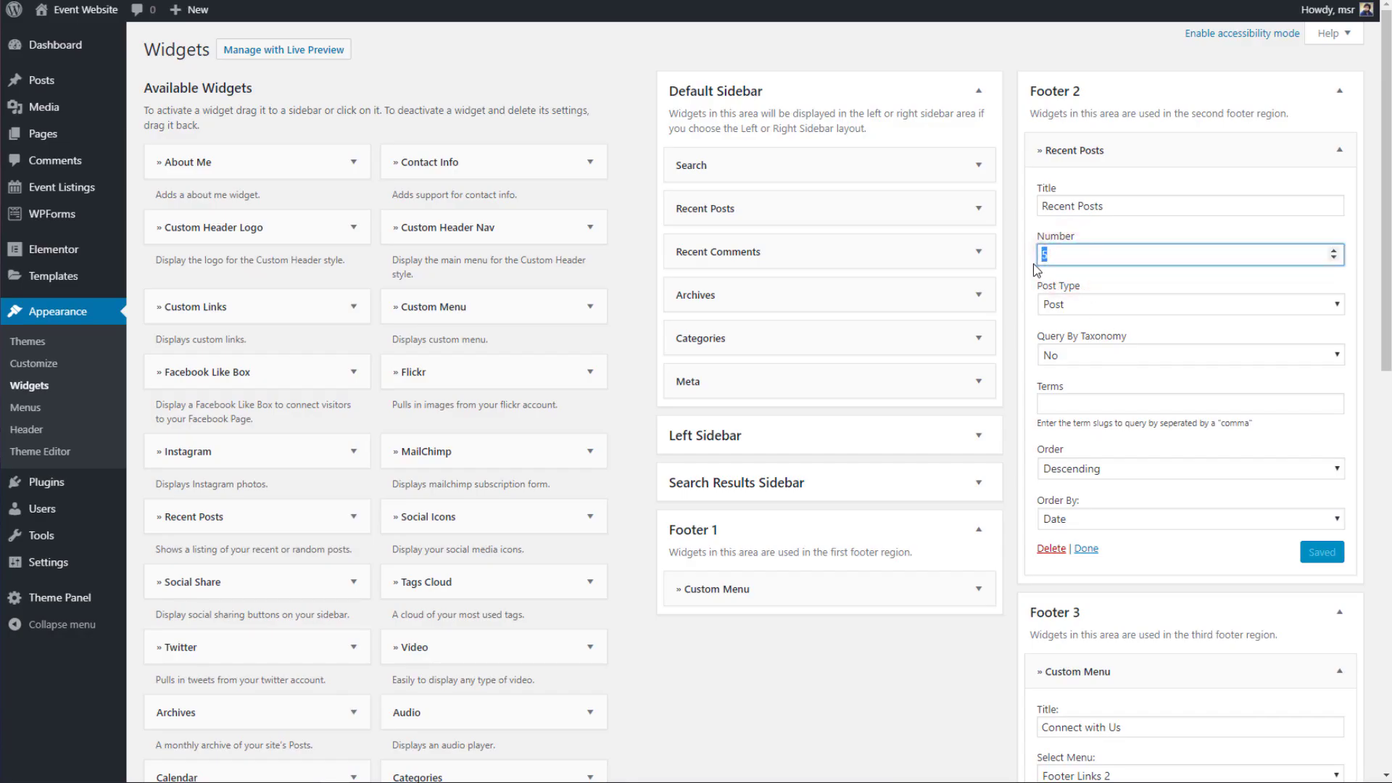
type("3")
left_click(1326, 552)
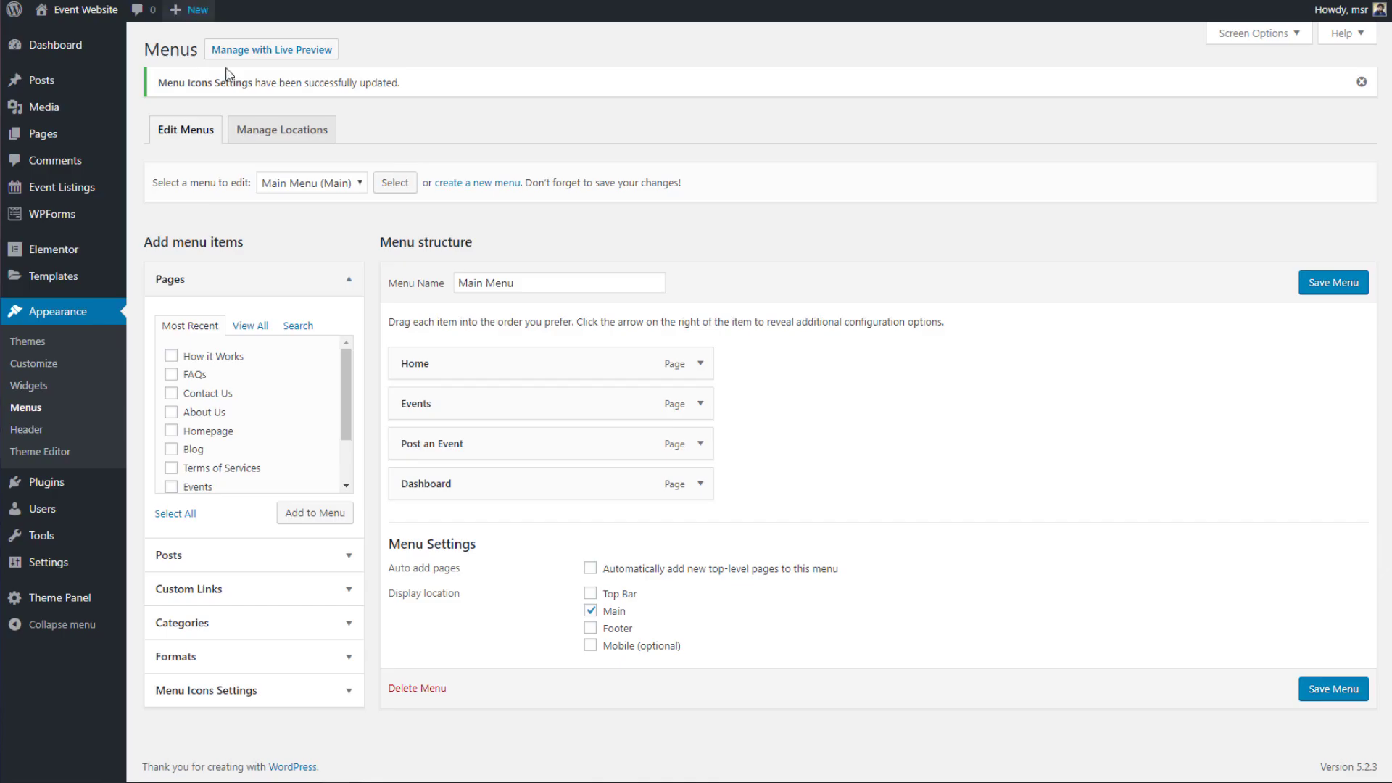
Step: Return to the Widgets page and add the Instagram widget to the Footer 4 area
left_click(79, 389)
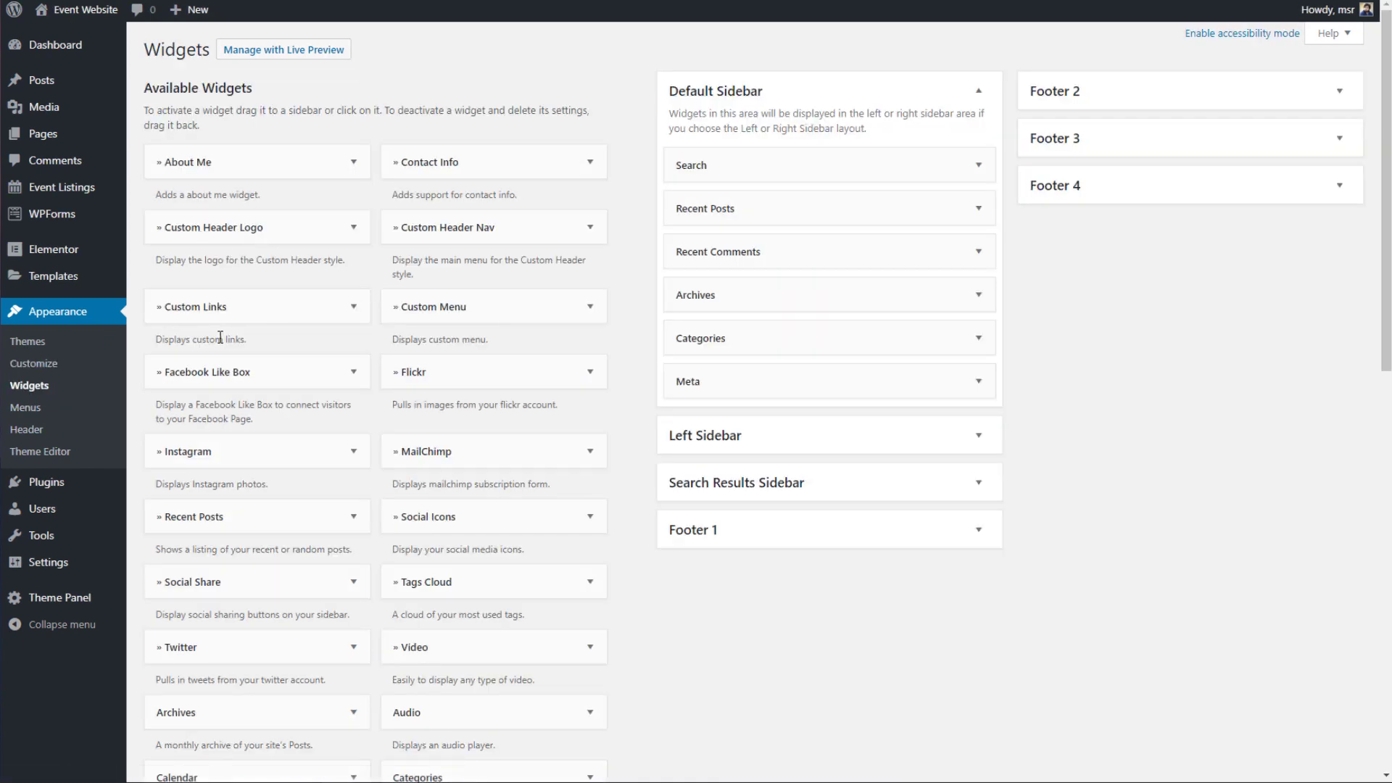
scroll(229, 327, "down", 2)
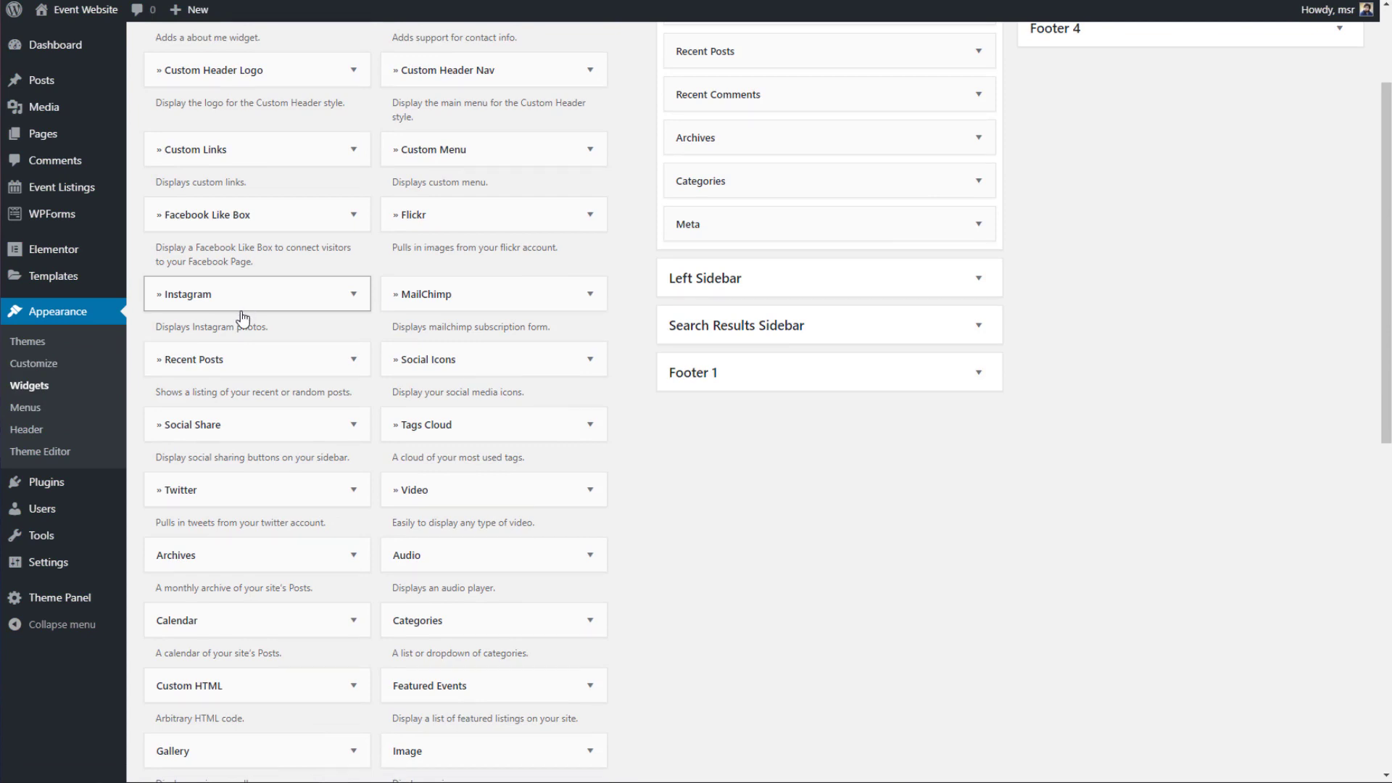
left_click(244, 312)
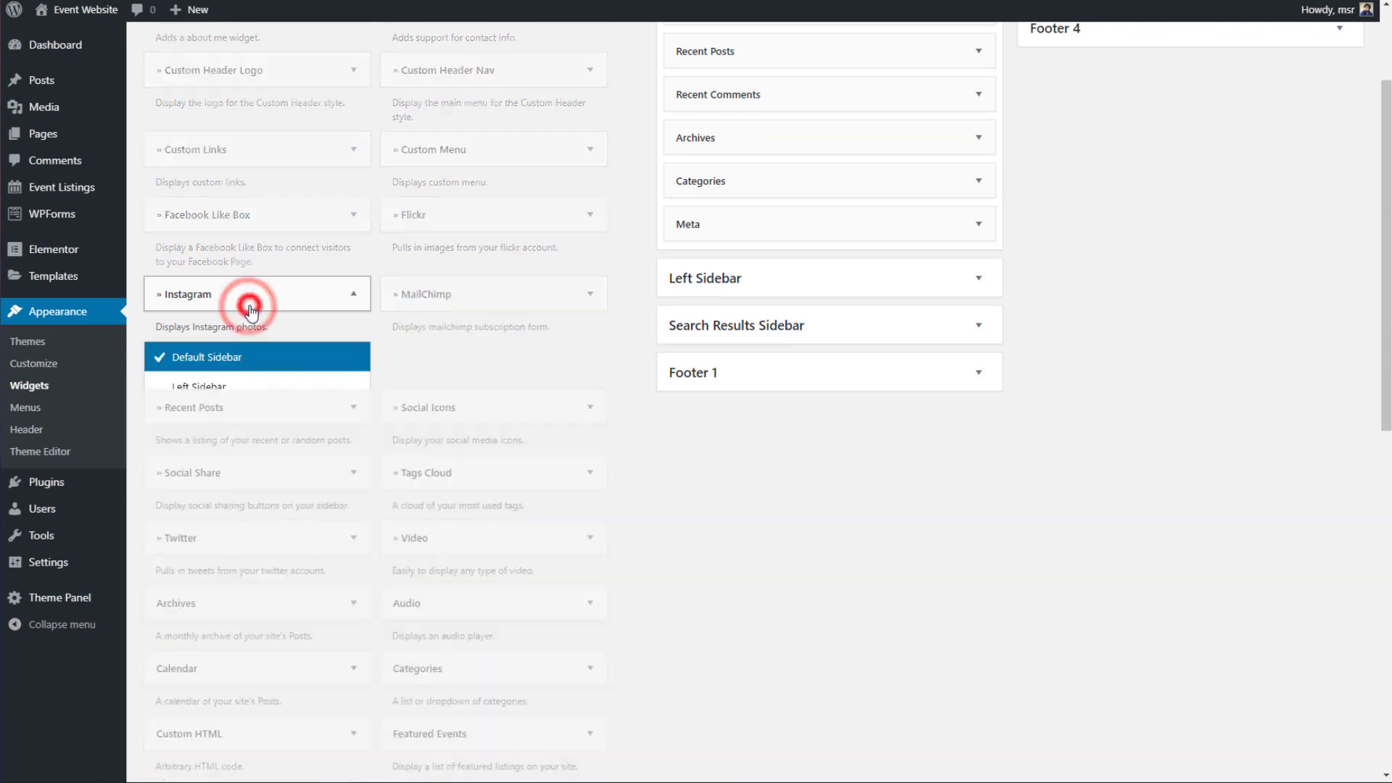
left_click(268, 536)
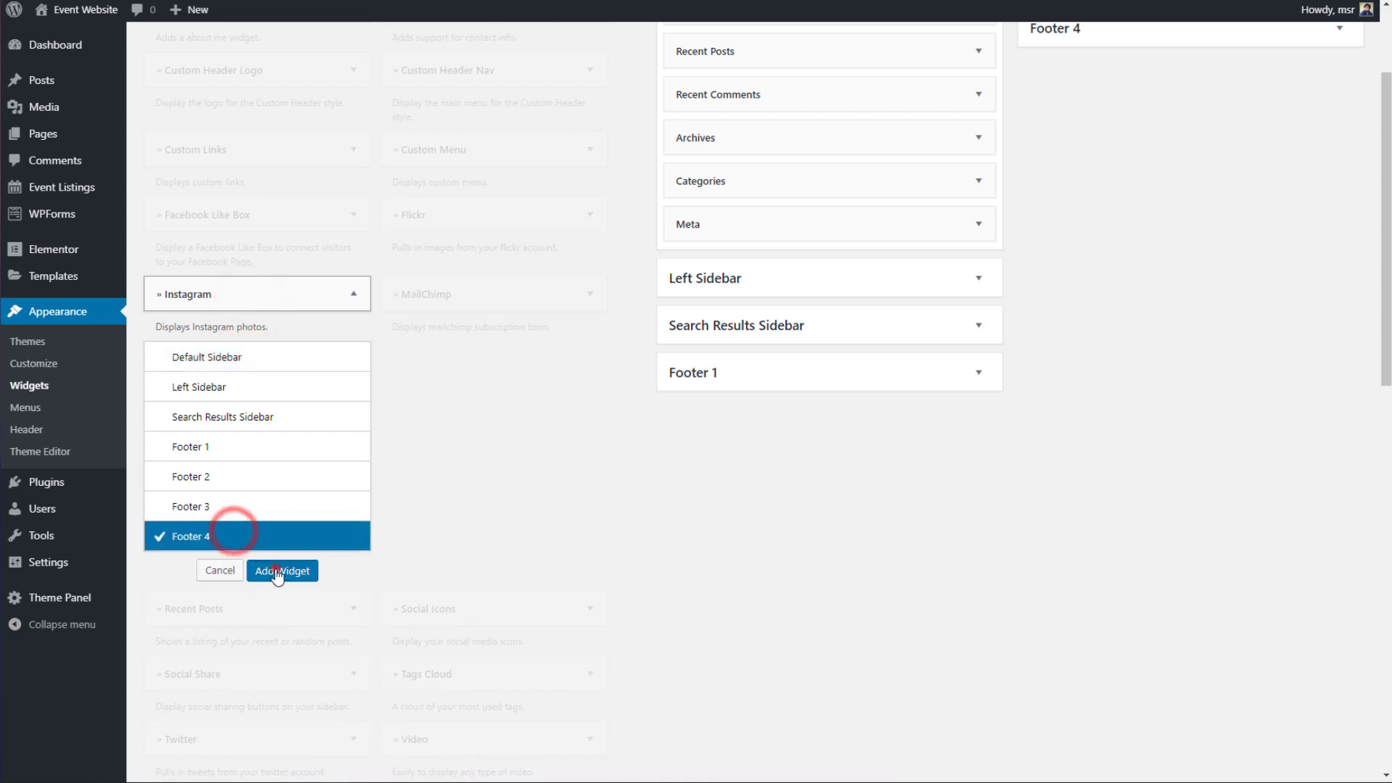
left_click(276, 570)
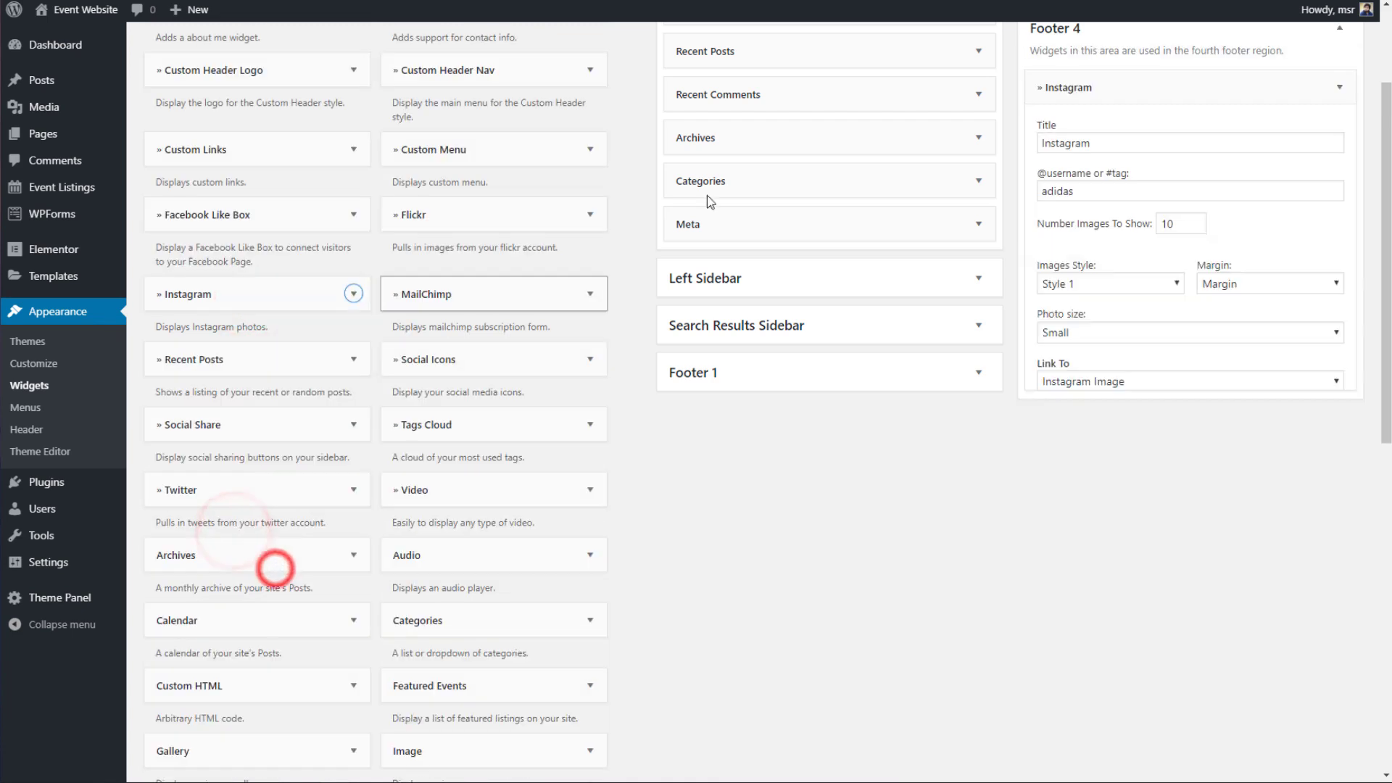
Step: Set the Instagram widget's username or tag to #concert, save it, and reload the homepage to check the footer
double_click(1136, 181)
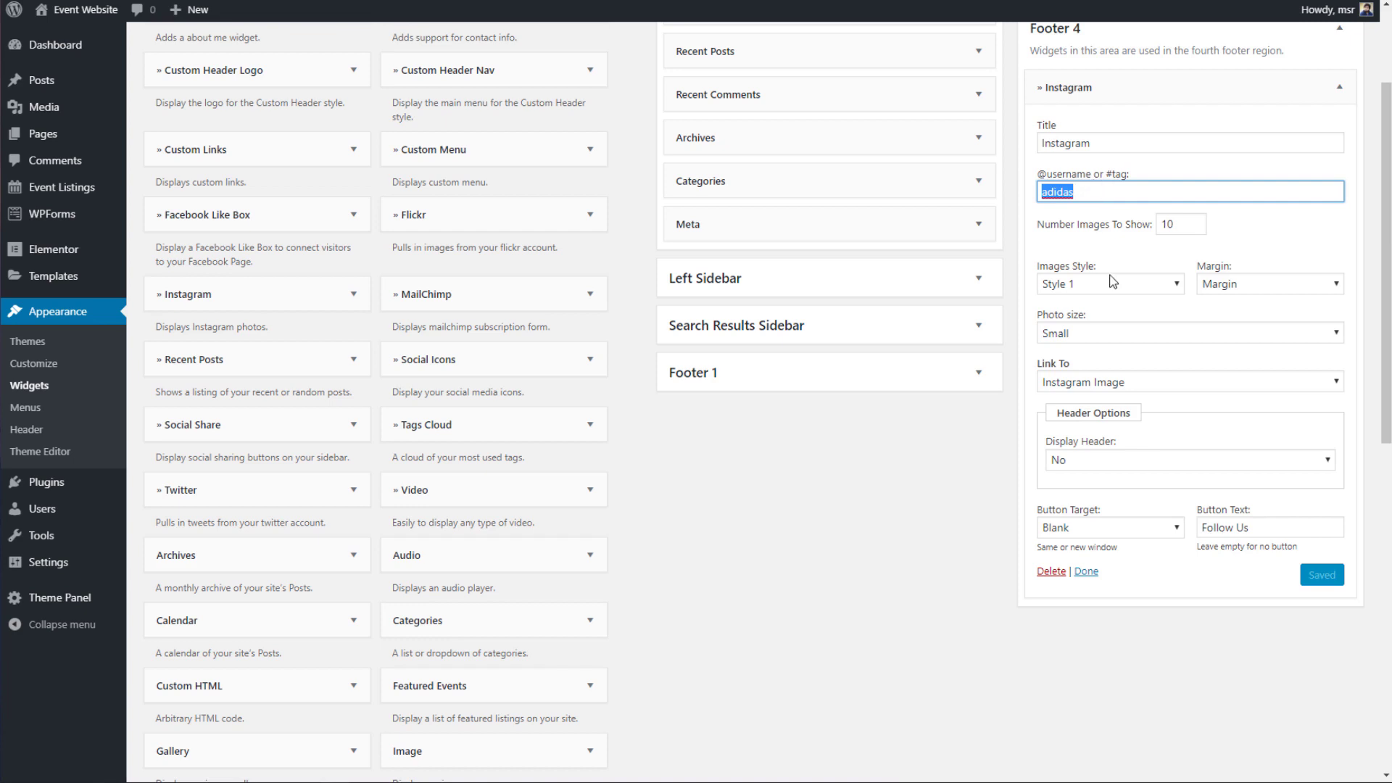
type("#concert")
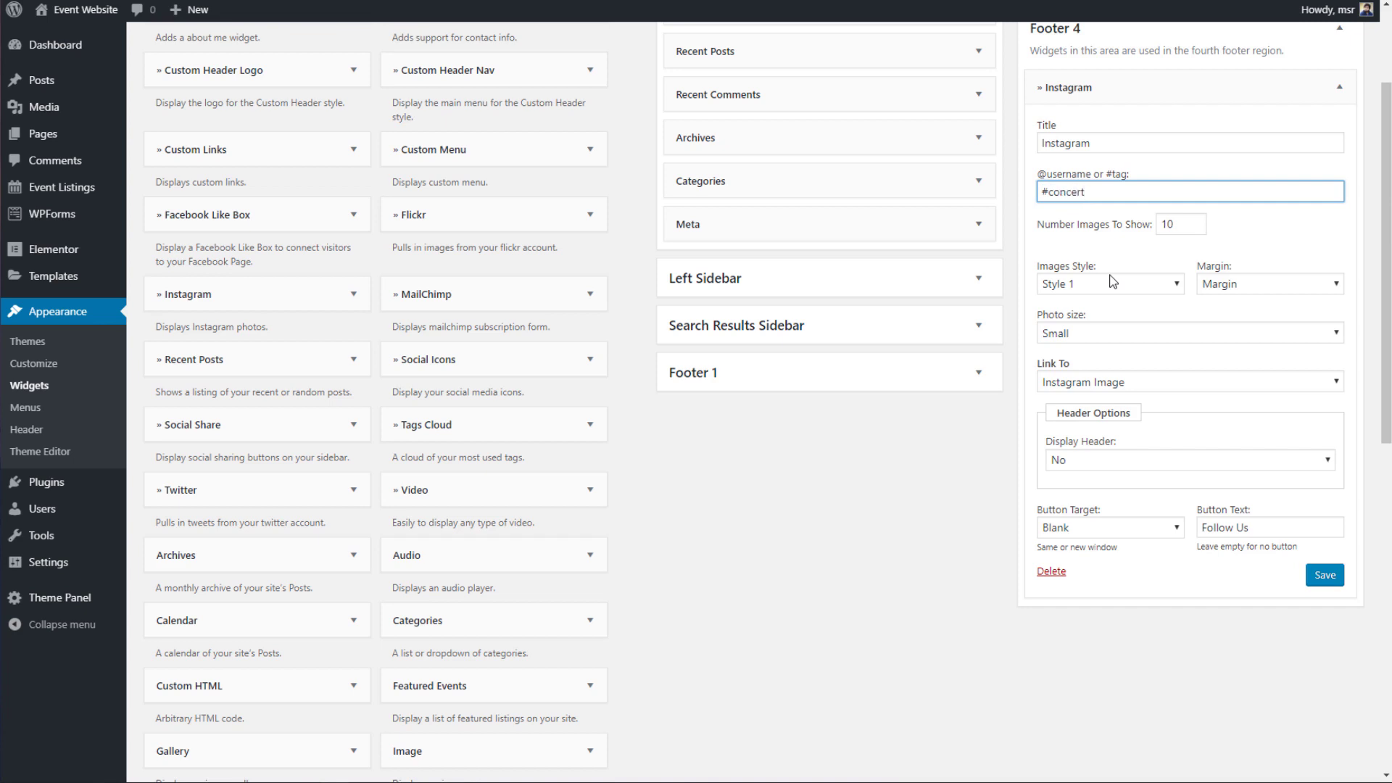
scroll(1113, 281, "up", 2)
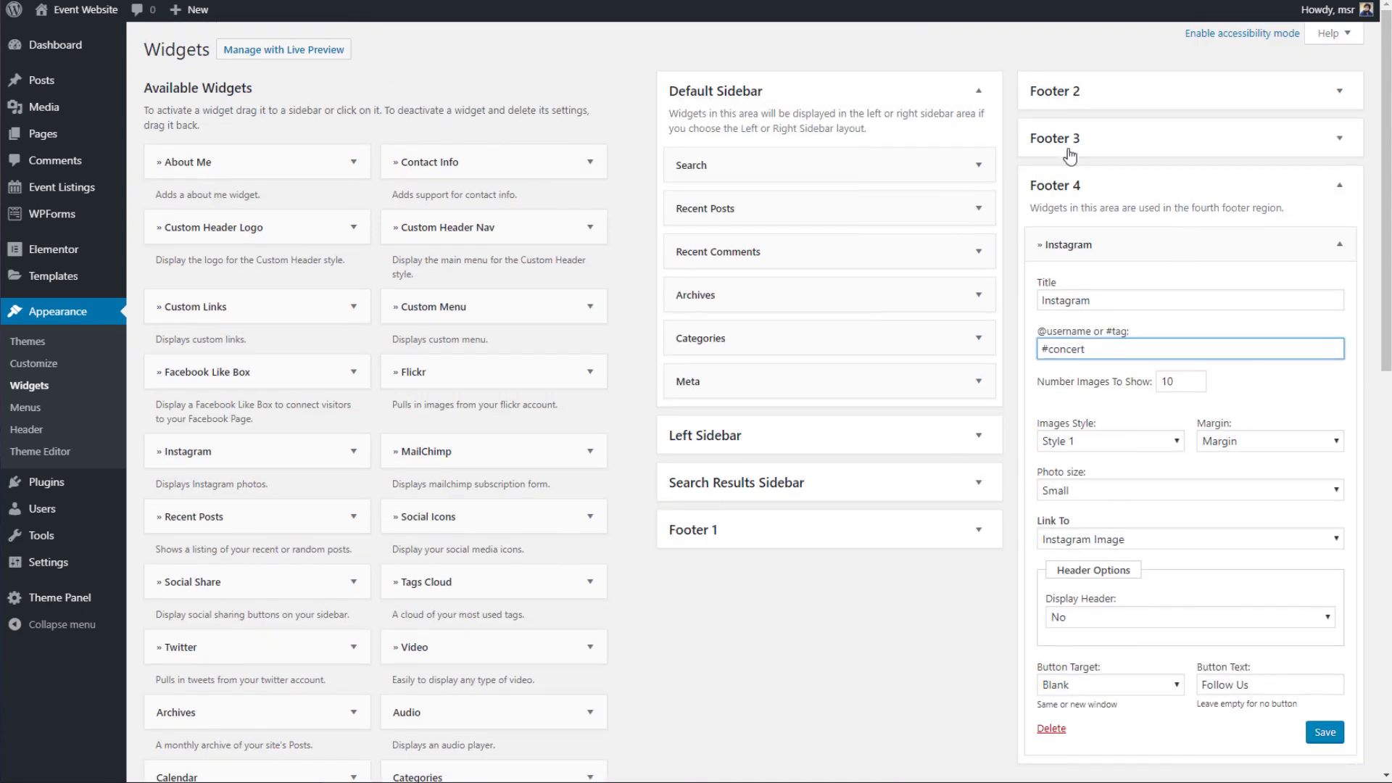
left_click(1325, 732)
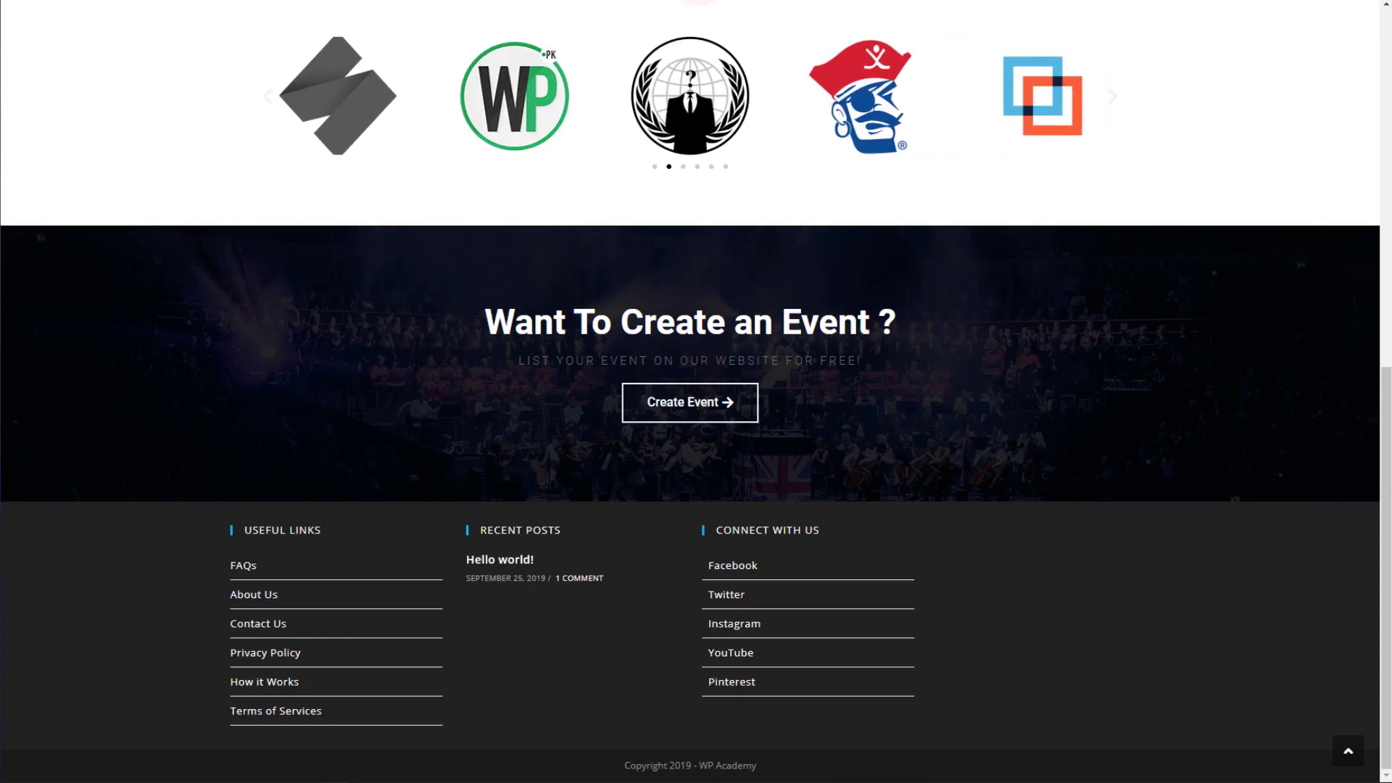
key("F5")
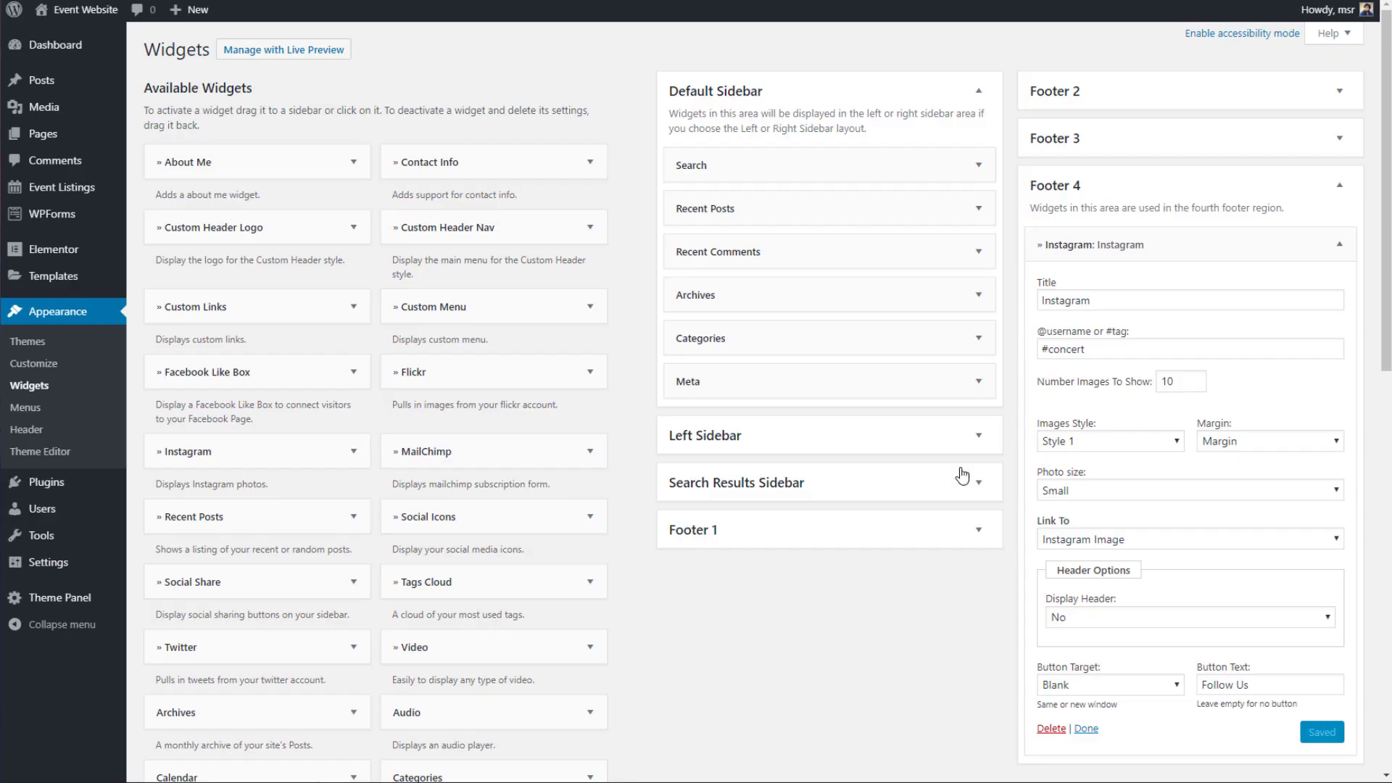
Step: Set the Instagram widget's images style to Style 2 and its number of images to 6, saving the changes and checking the homepage footer
scroll(1146, 276, "down", 3)
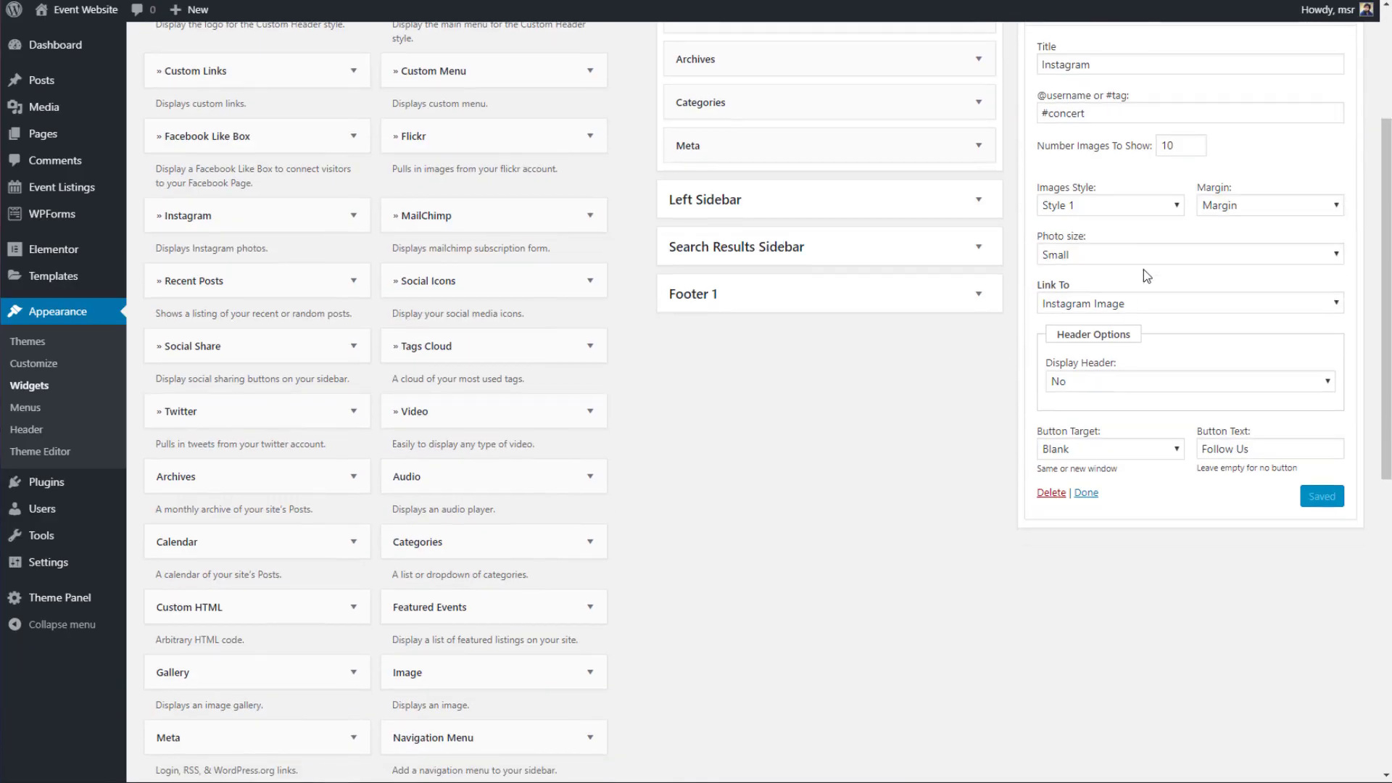
left_click(1147, 212)
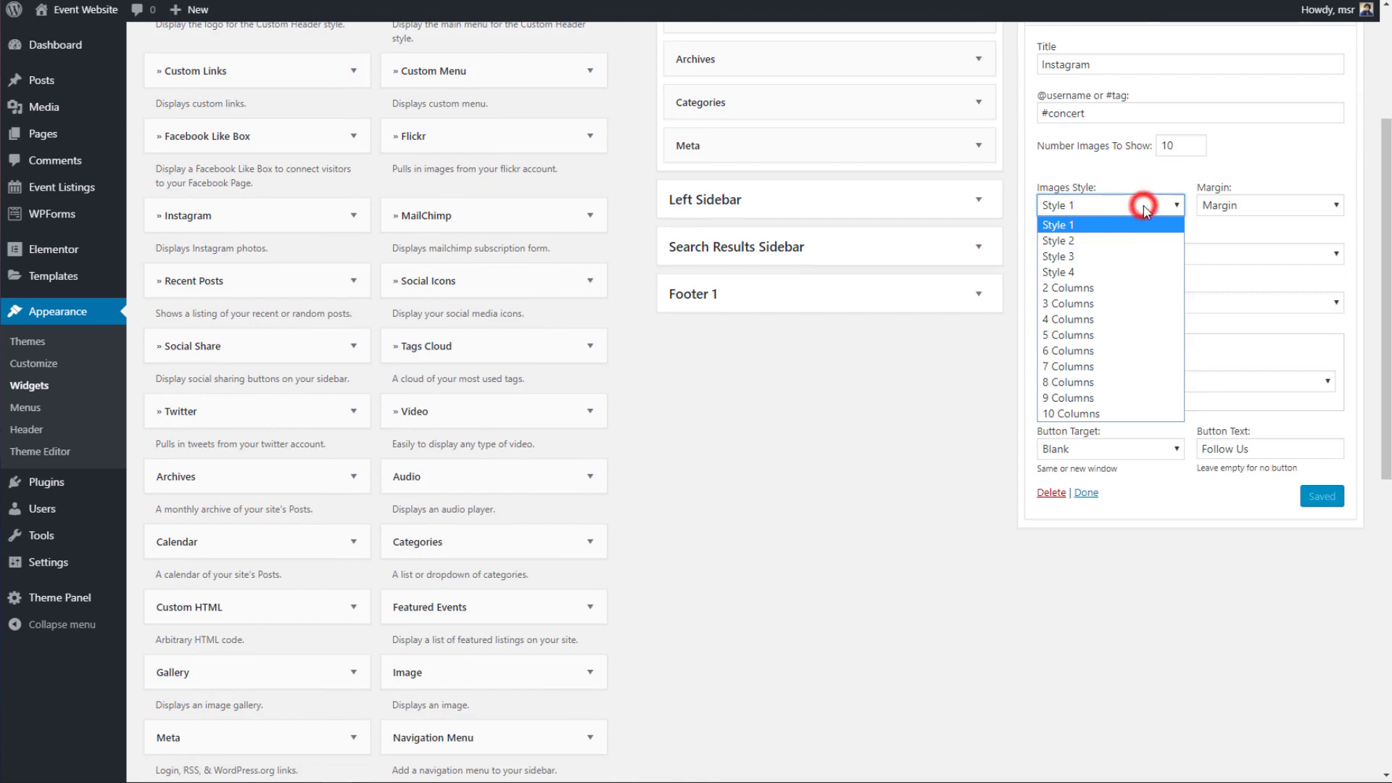
left_click(1135, 240)
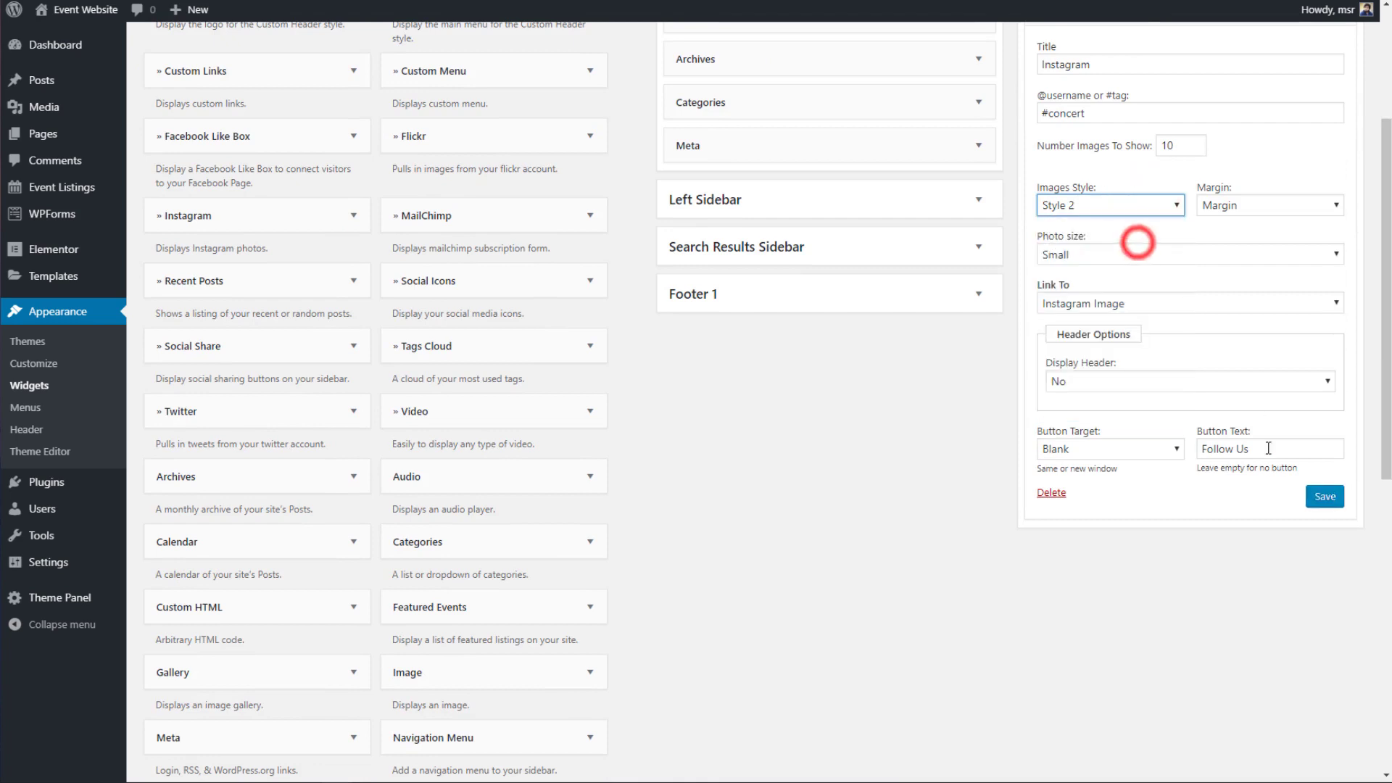
left_click(1314, 498)
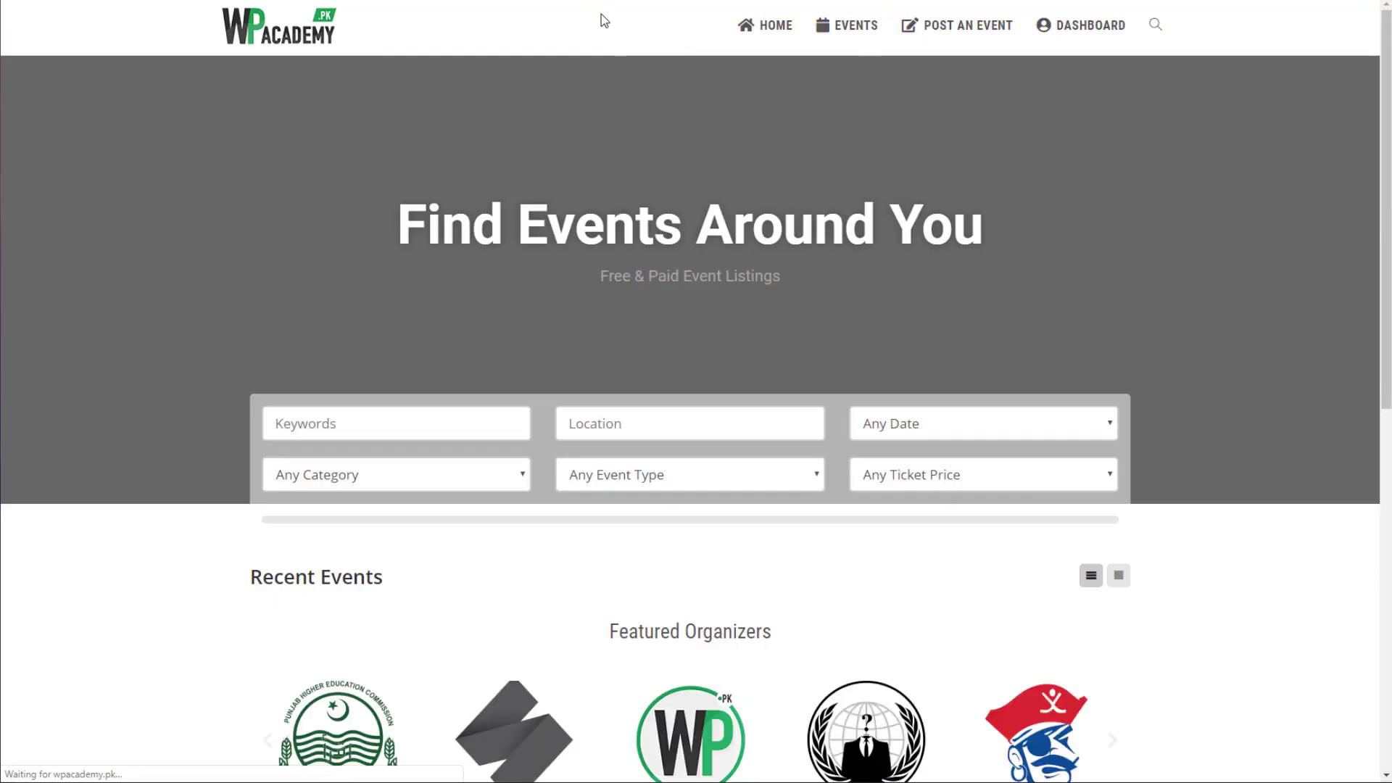
scroll(775, 170, "down", 1)
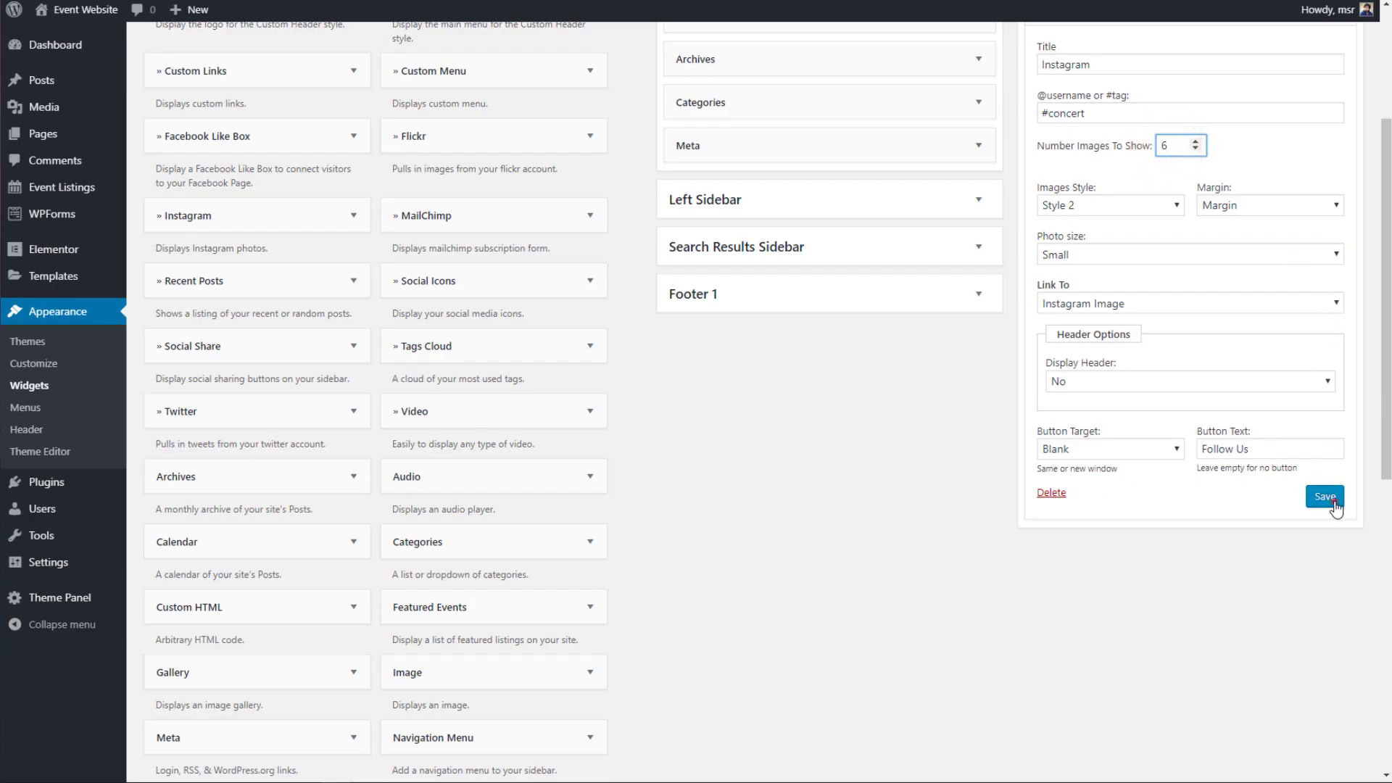
left_click(1326, 497)
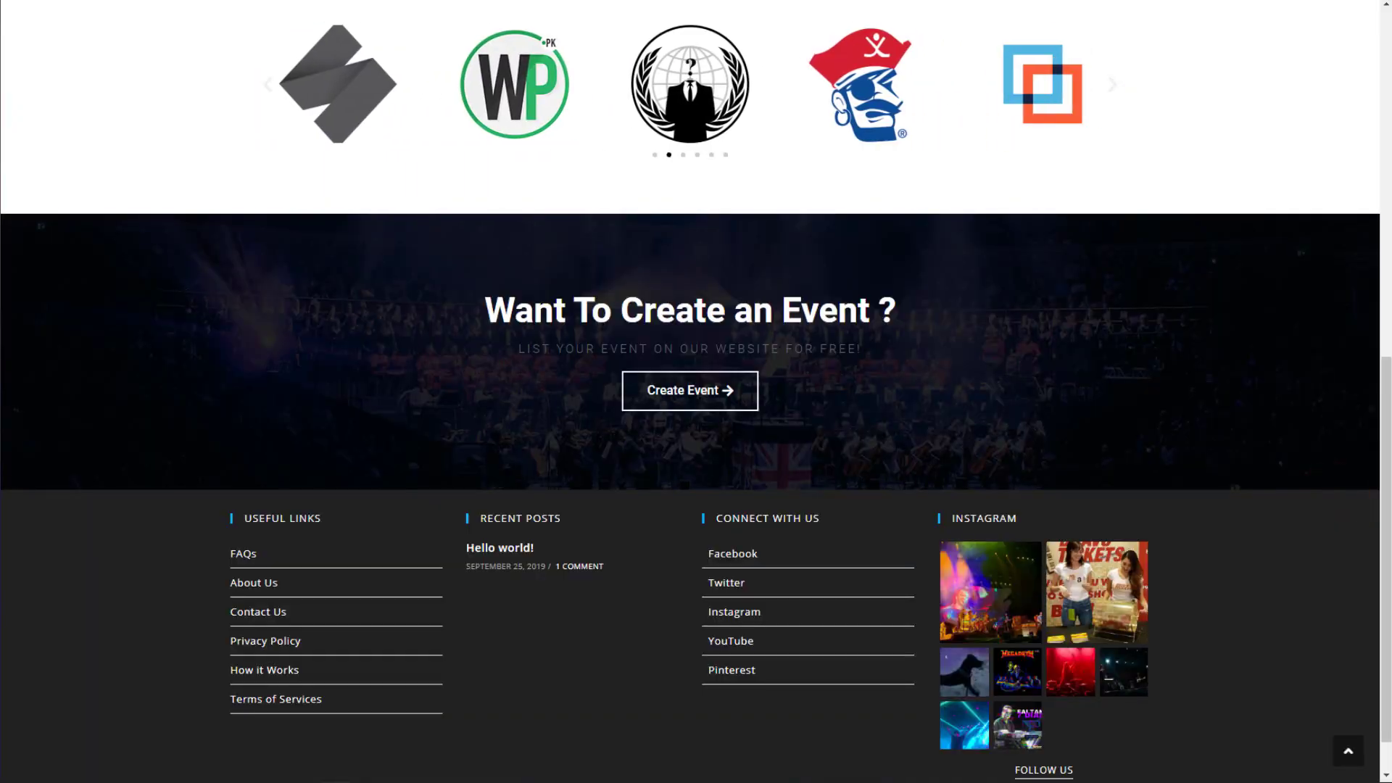
Step: Reload the homepage and review the footer's Instagram images and the rest of the page
key("F5")
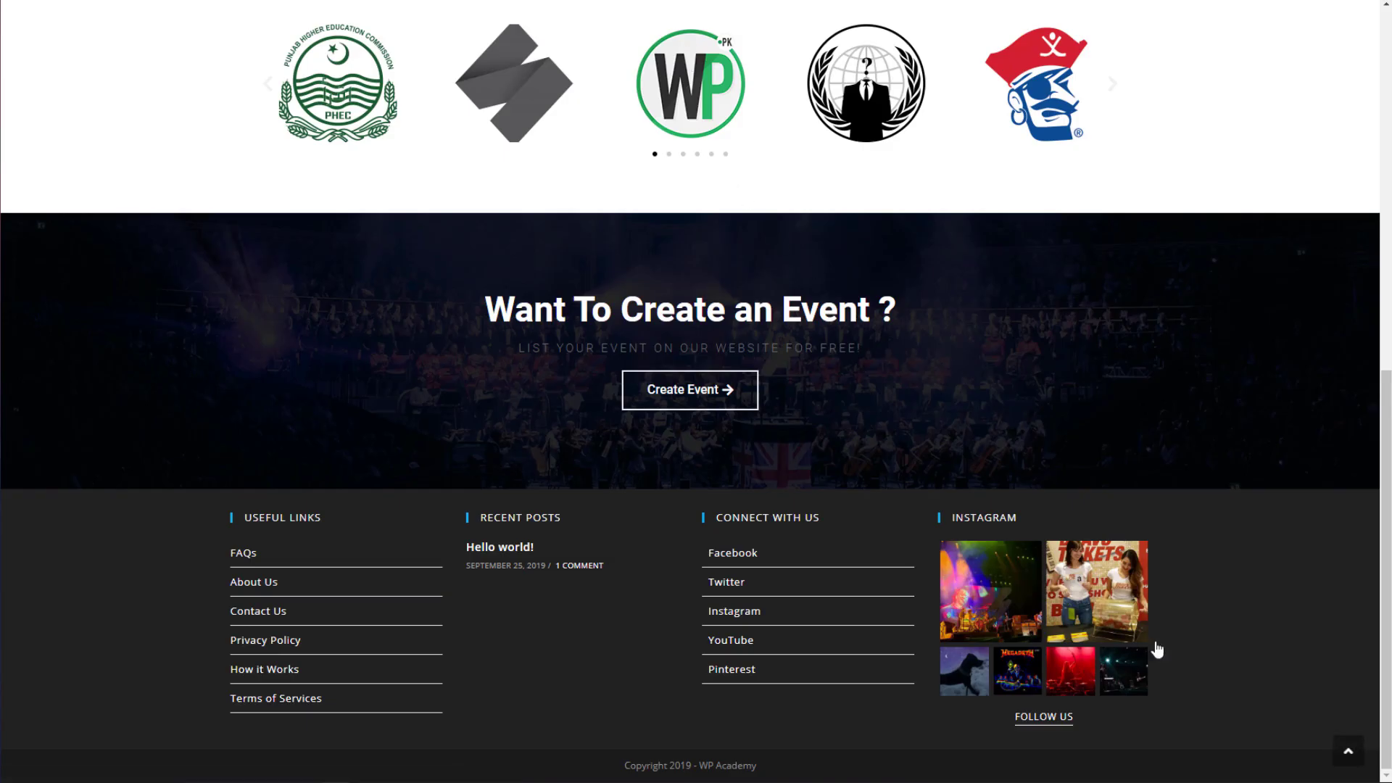
left_click(950, 652)
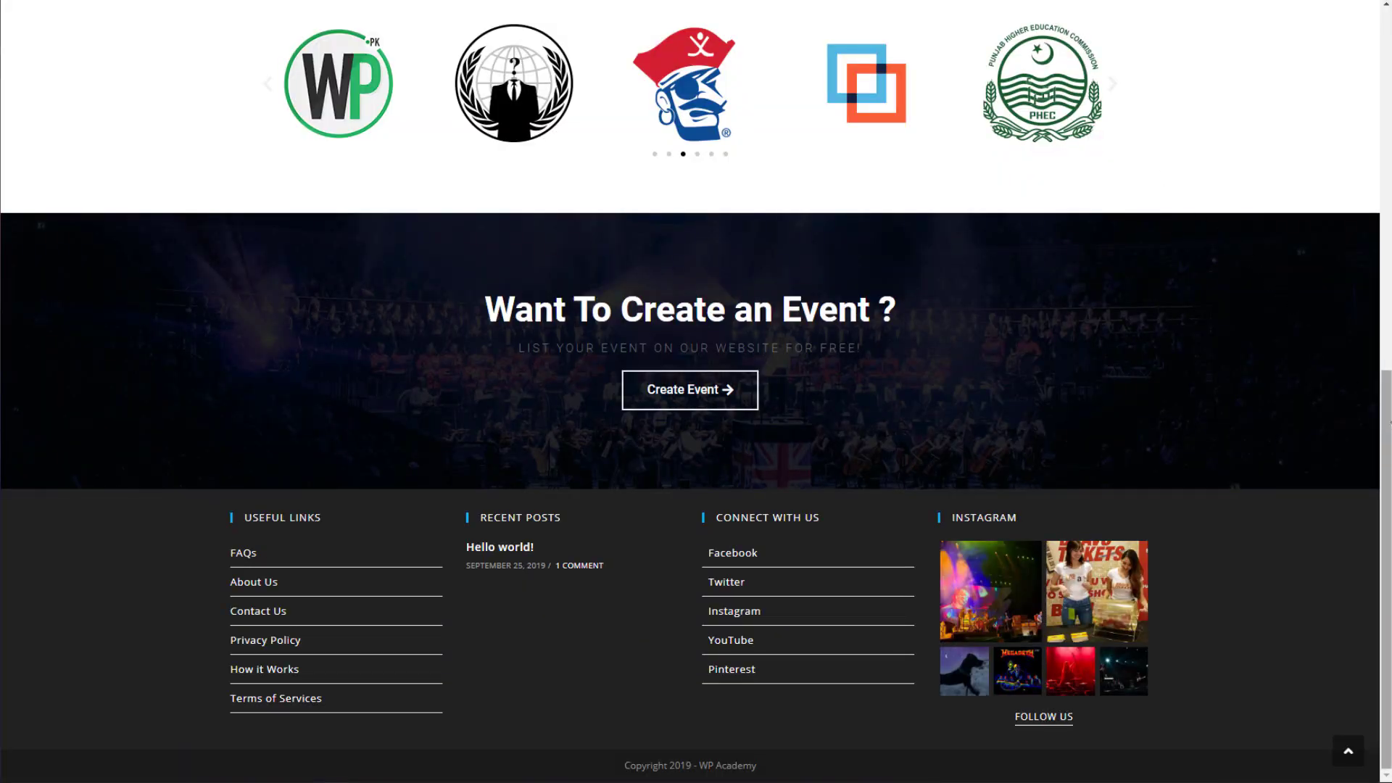
left_click(1385, 446)
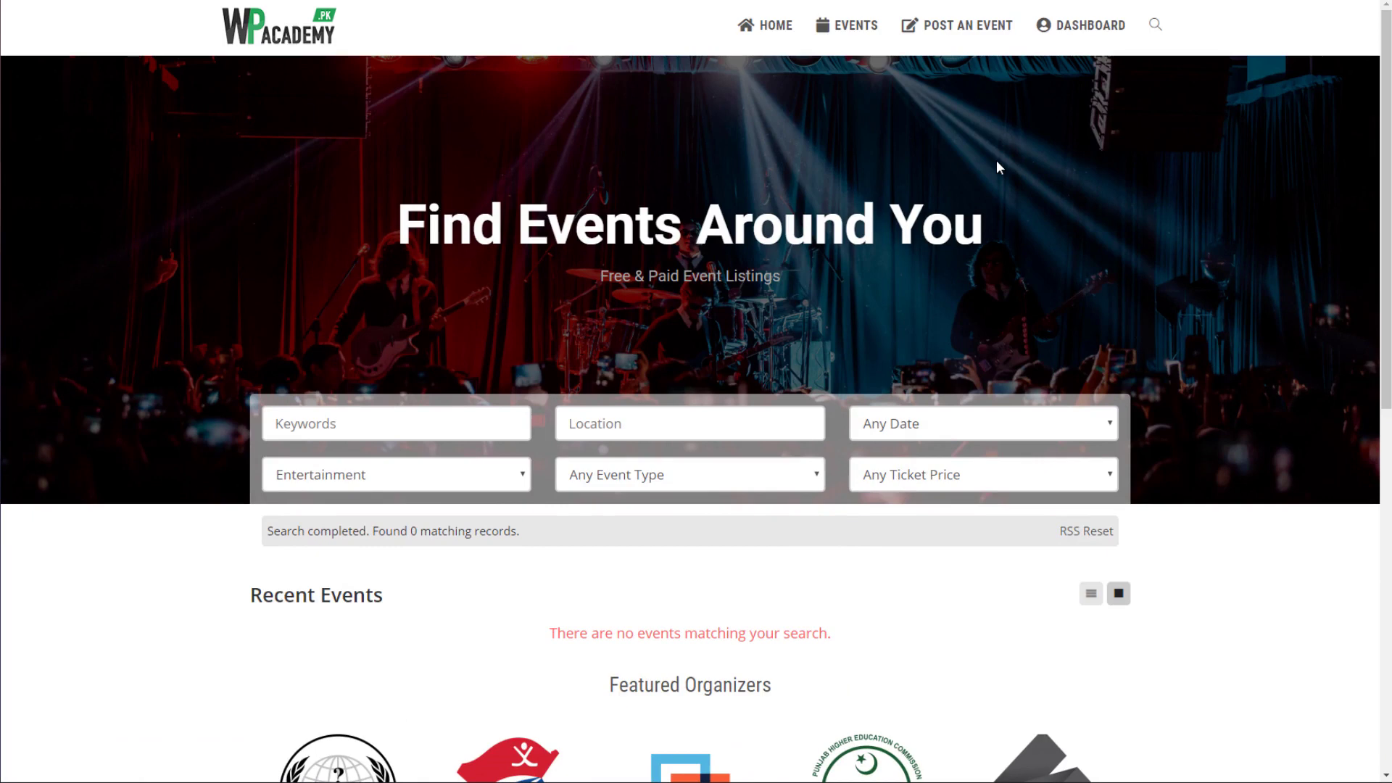
scroll(420, 297, "down", 10)
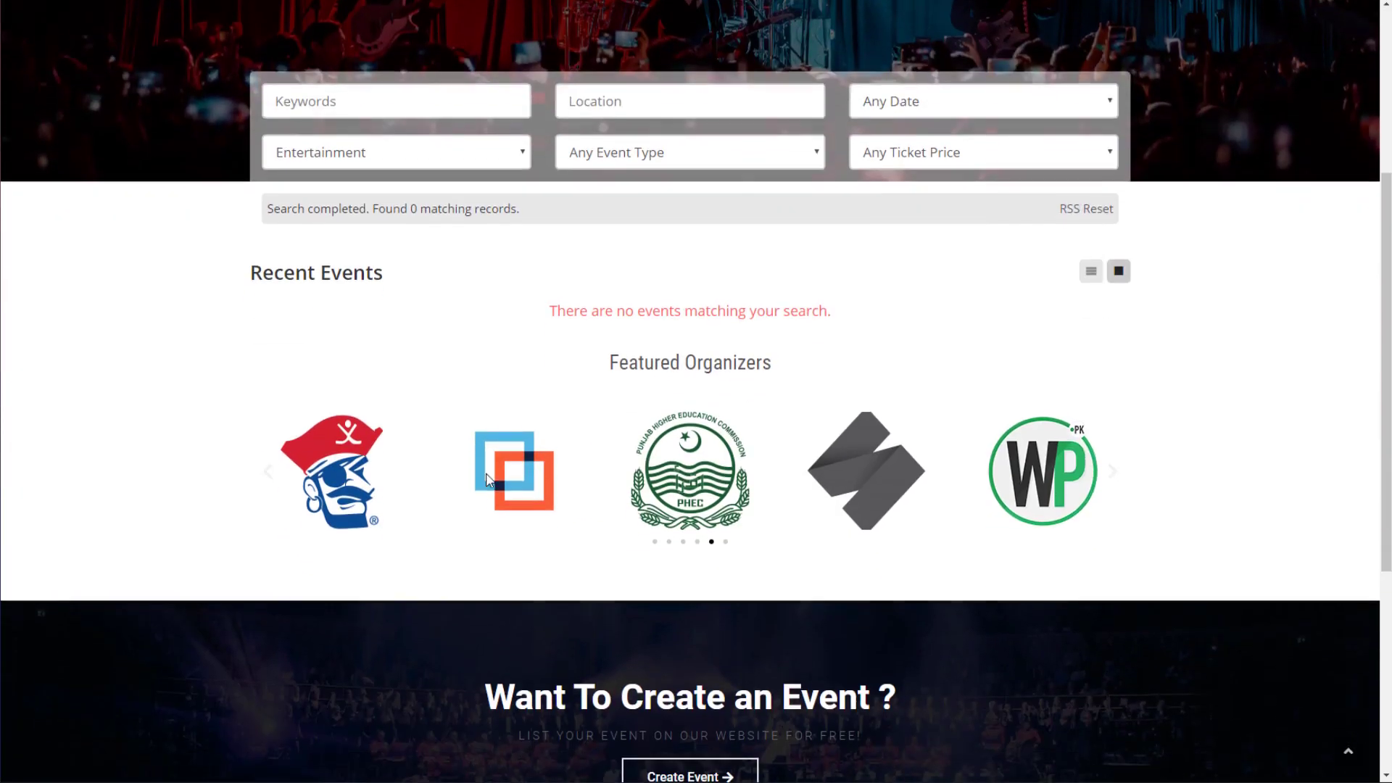
scroll(603, 460, "up", 7)
scroll(649, 333, "up", 3)
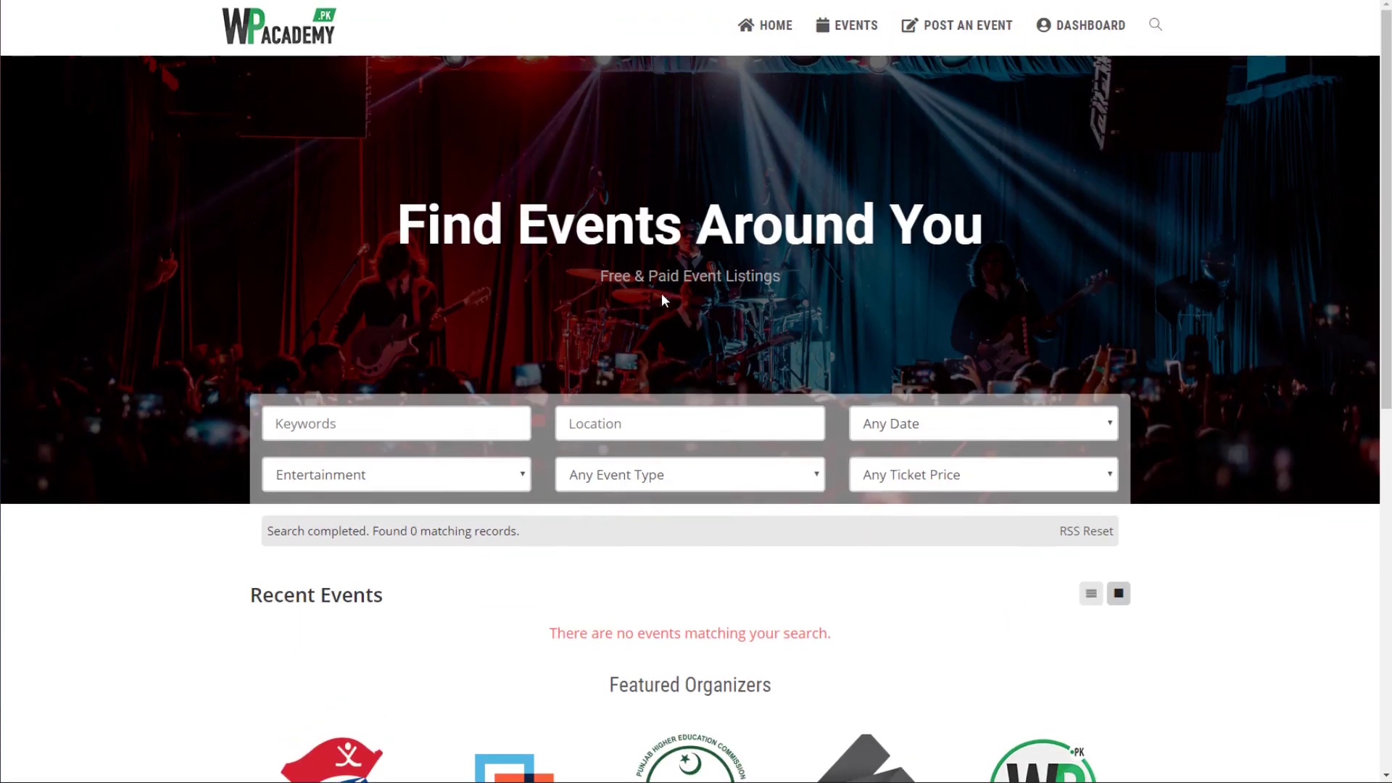
Step: Open the site's Events page and look over its event listing, sidebar and footer
left_click(848, 29)
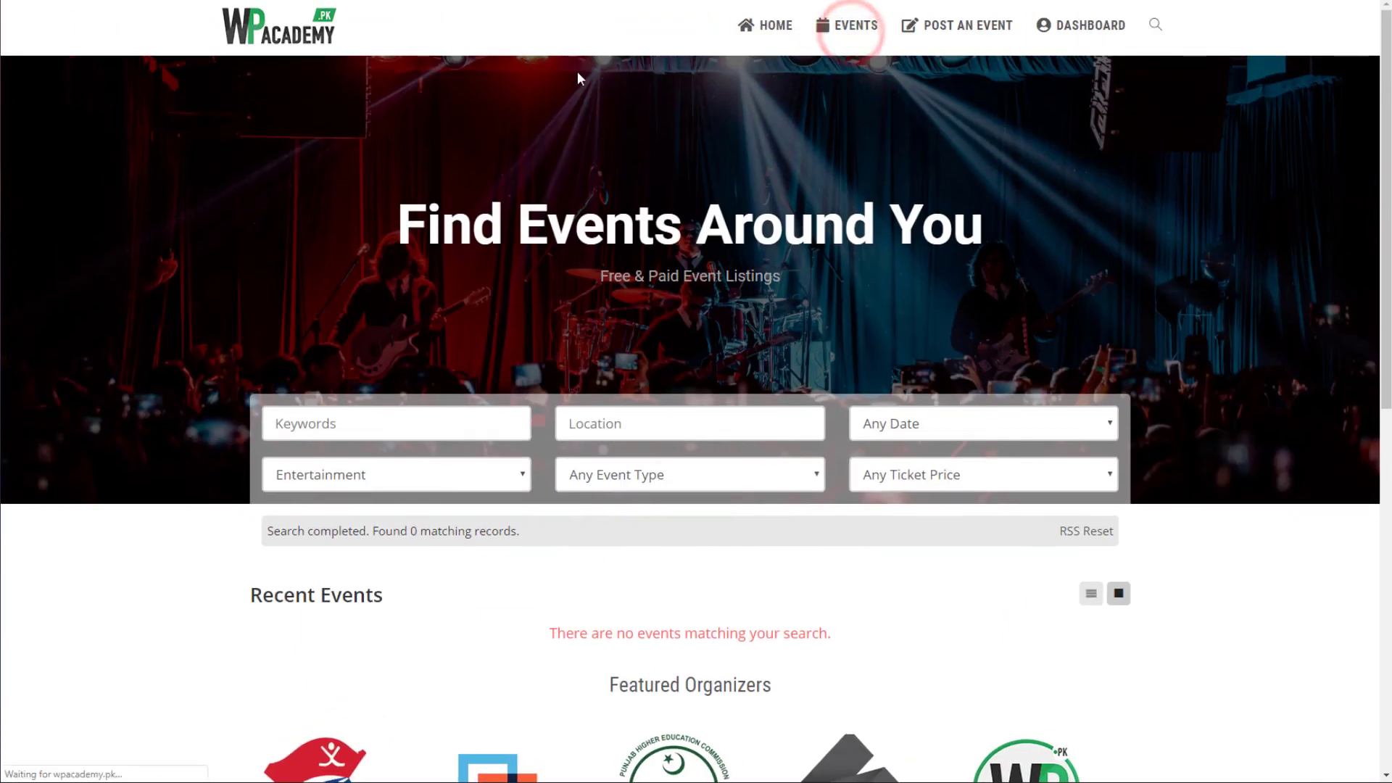
scroll(580, 167, "down", 2)
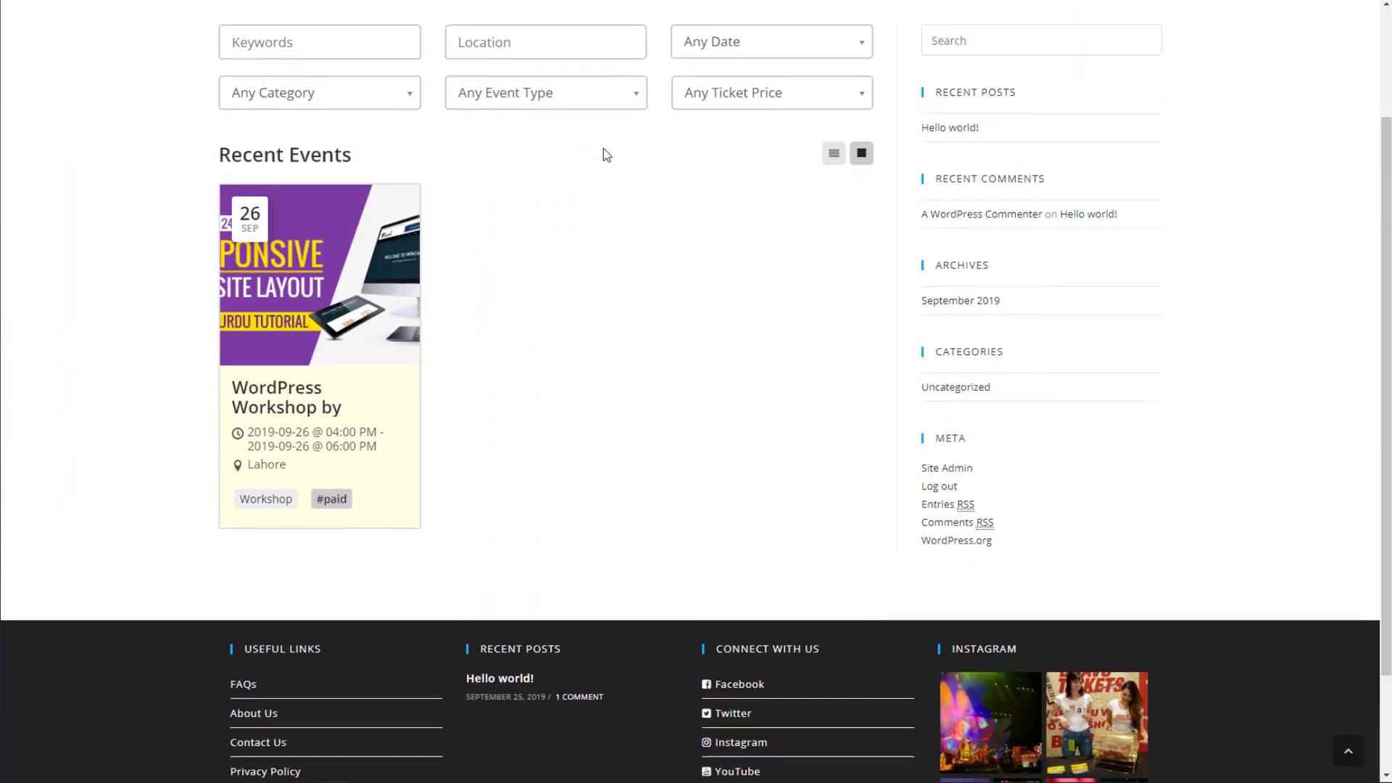
scroll(798, 116, "up", 2)
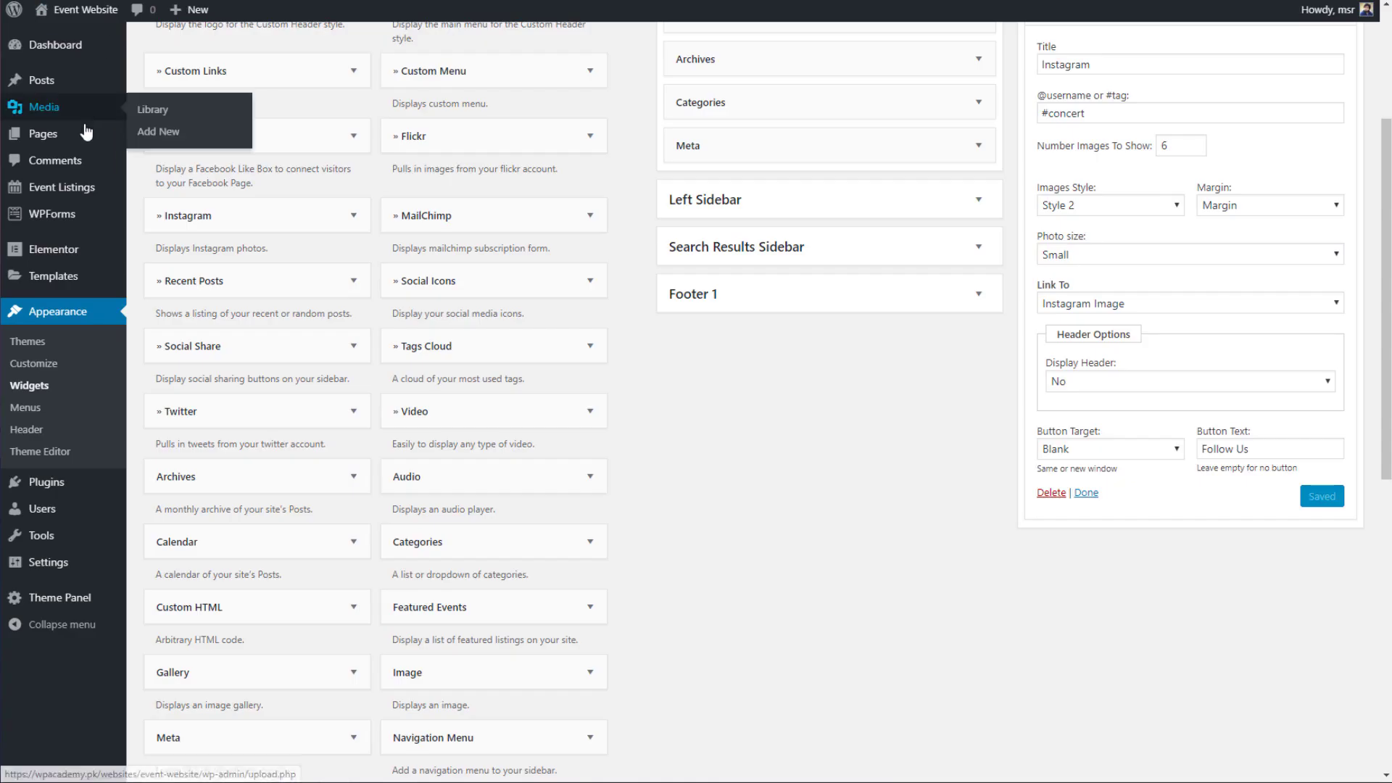
Step: Return to the Widgets page and delete the Recent Posts and Recent Comments widgets from the Default Sidebar
left_click(87, 139)
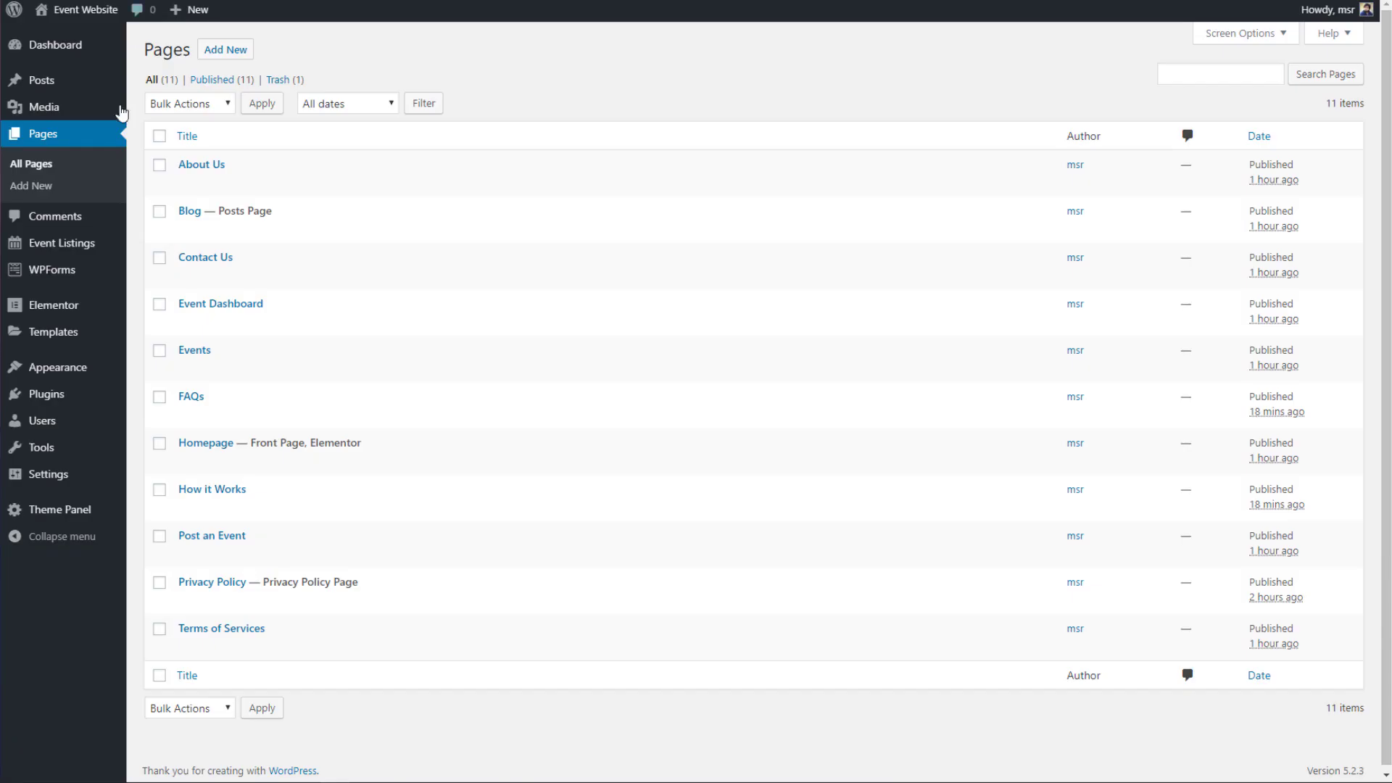
mouse_move(72, 367)
left_click(147, 417)
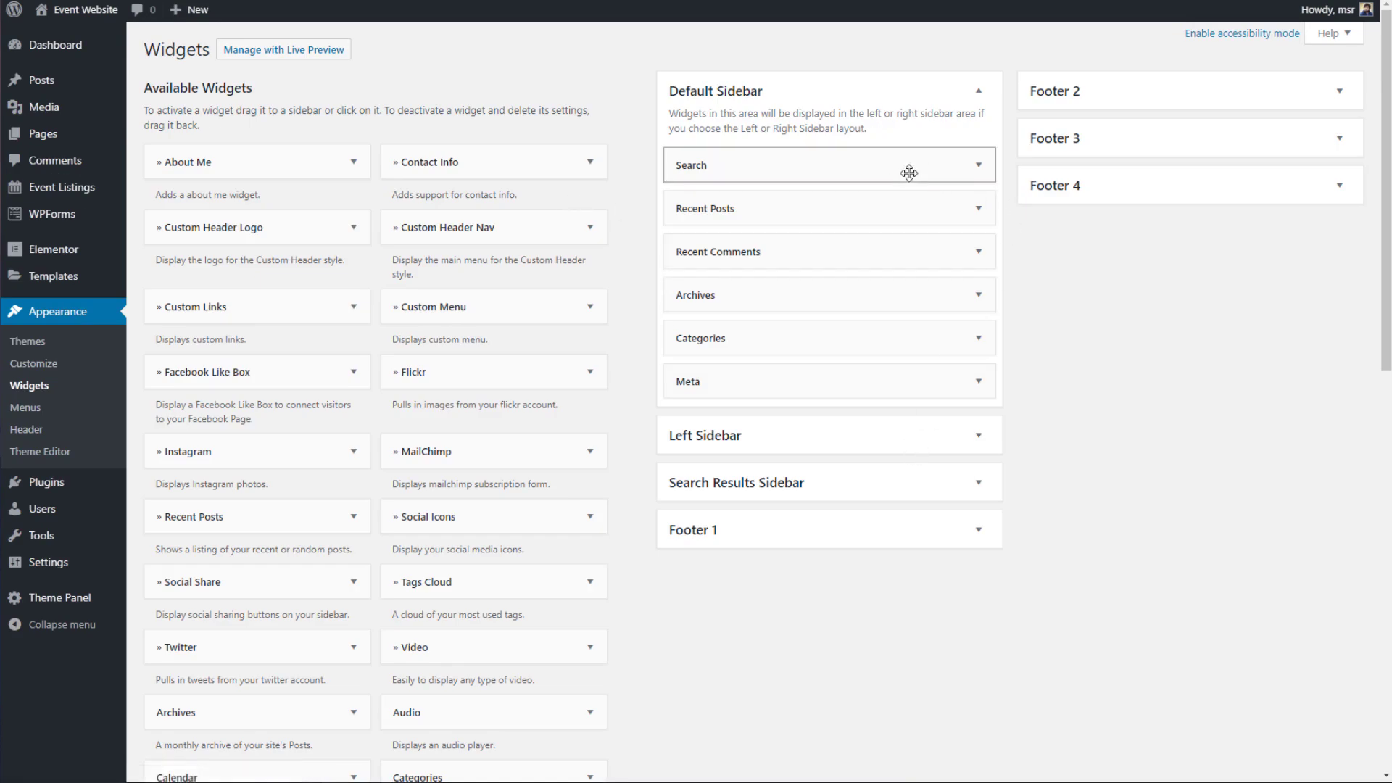
left_click(967, 174)
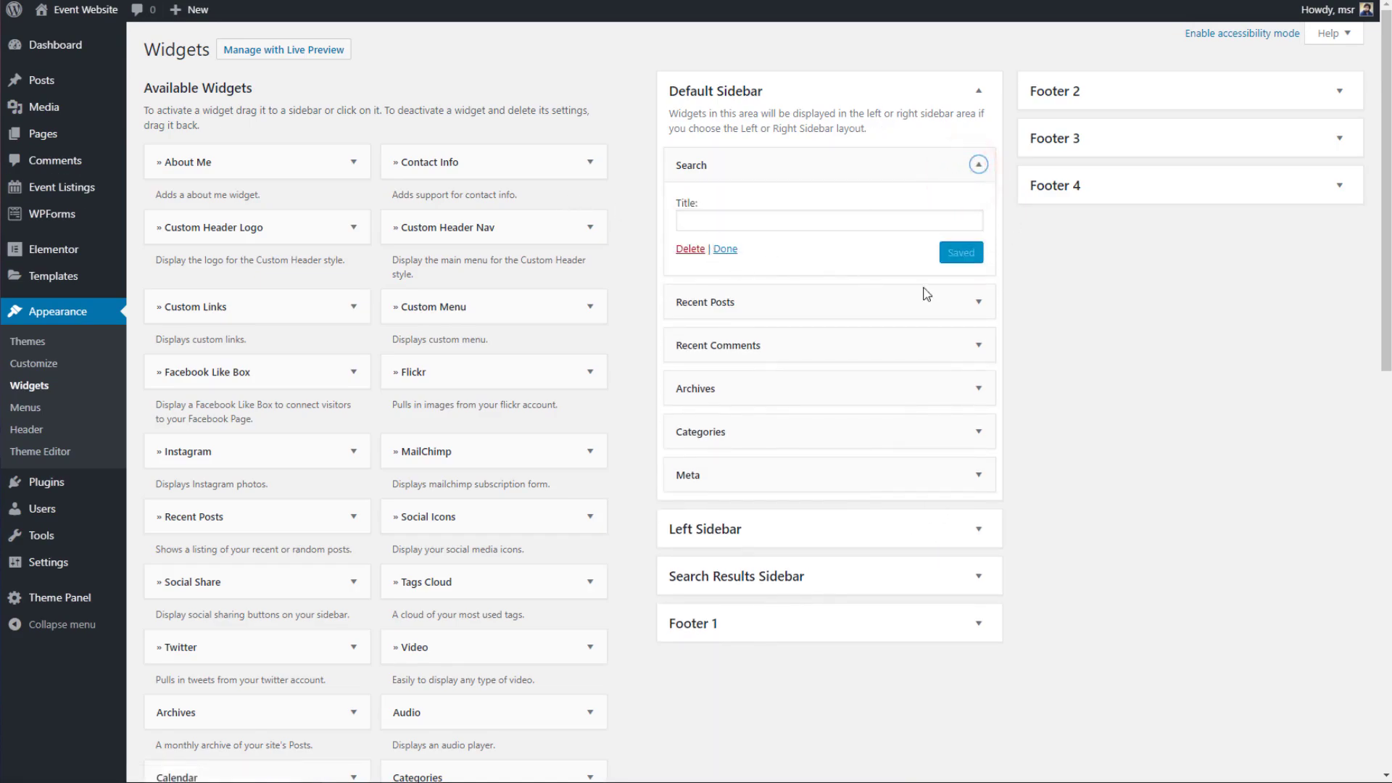
left_click(975, 311)
left_click(692, 444)
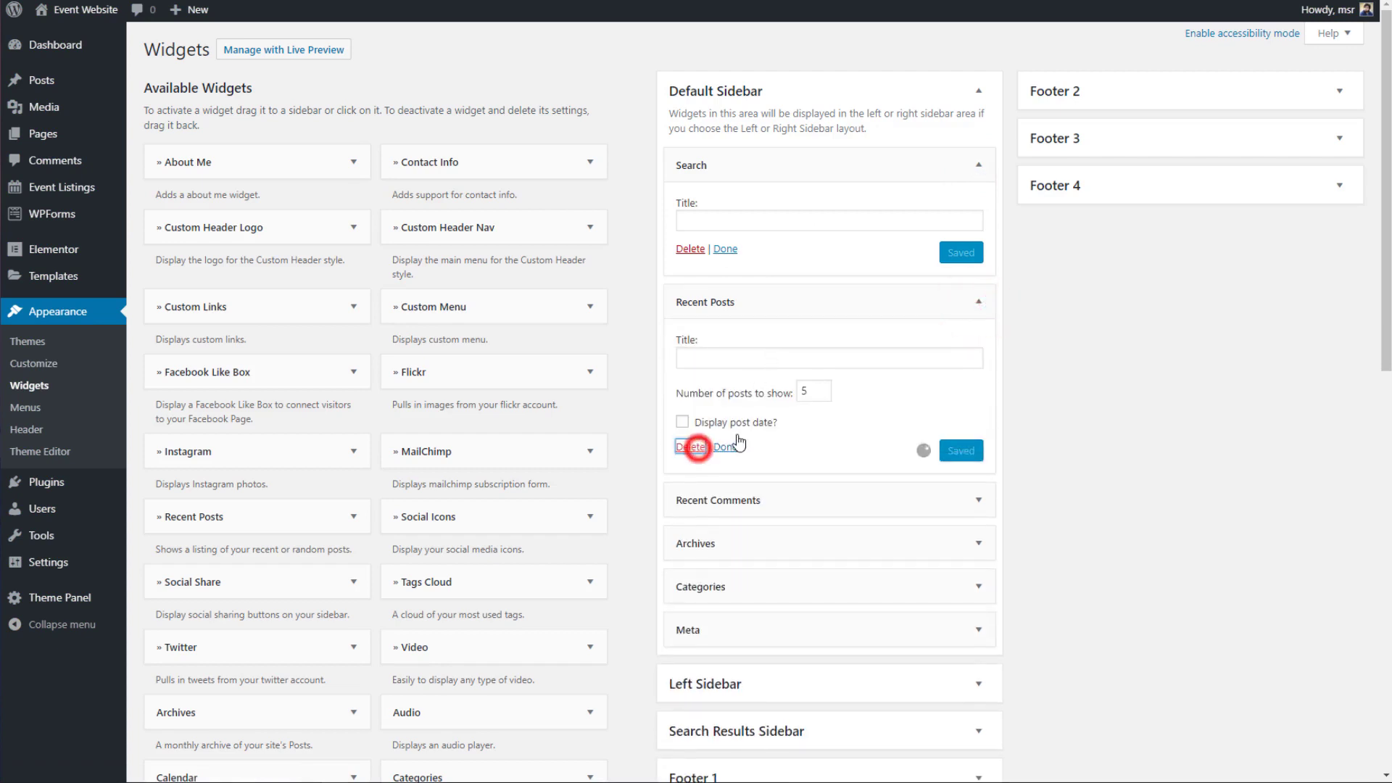
left_click(979, 305)
left_click(693, 419)
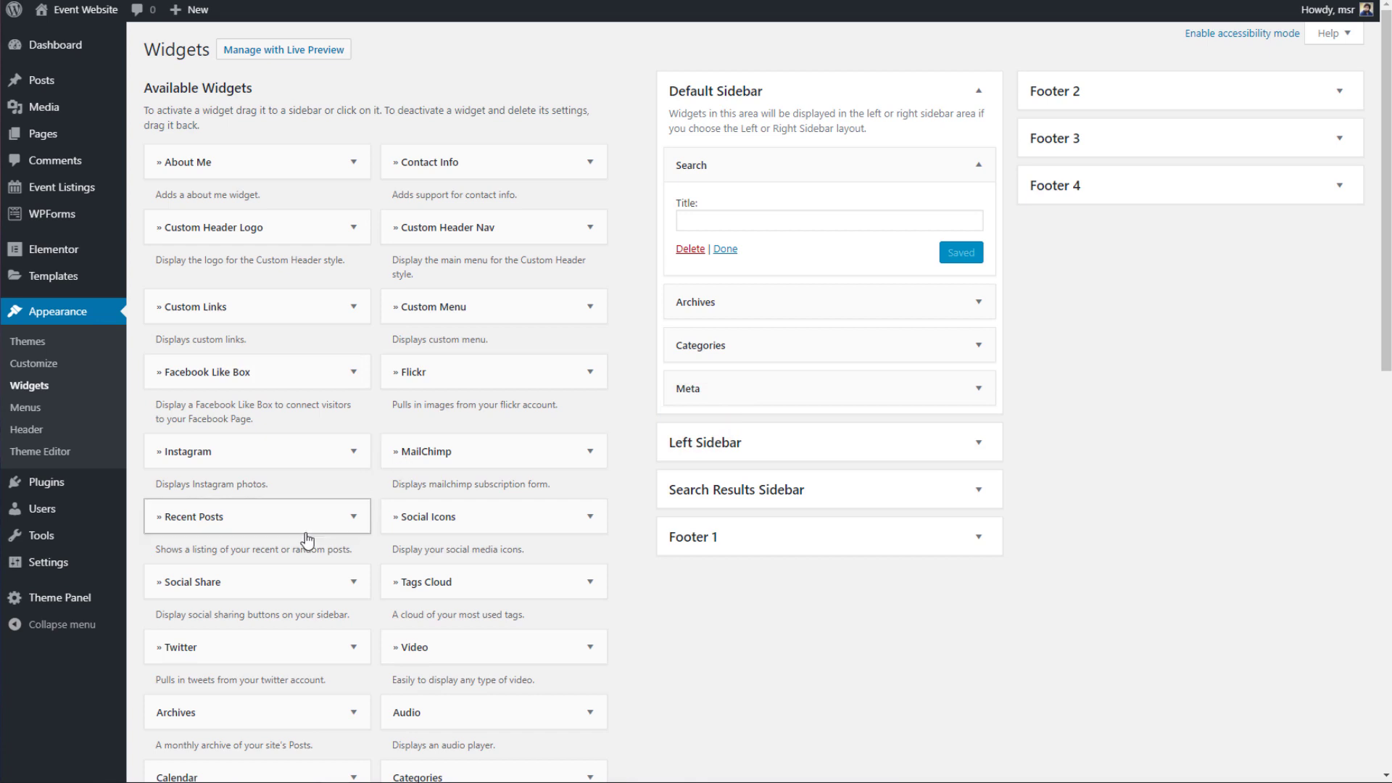
Step: Add the Recent Events widget to the Default Sidebar
scroll(308, 569, "down", 10)
scroll(307, 563, "down", 3)
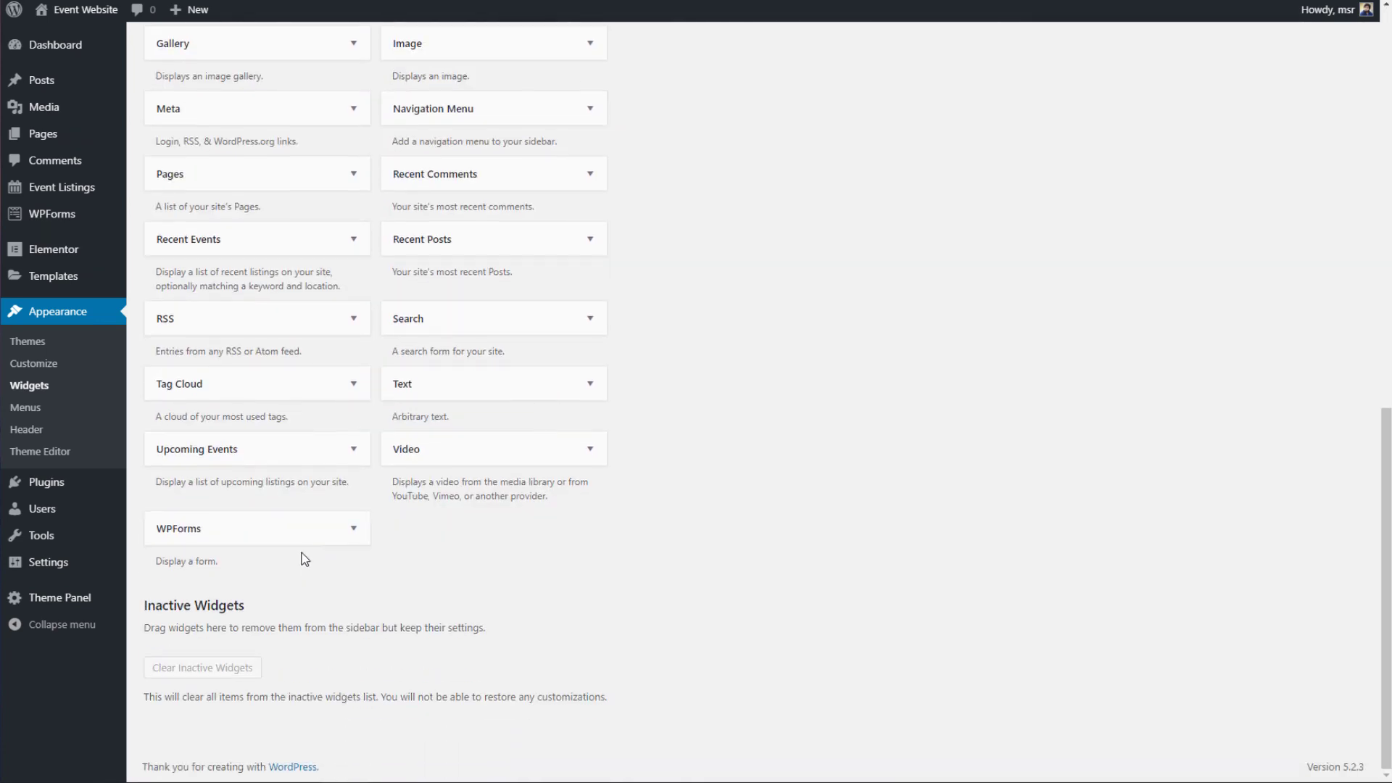
left_click(255, 246)
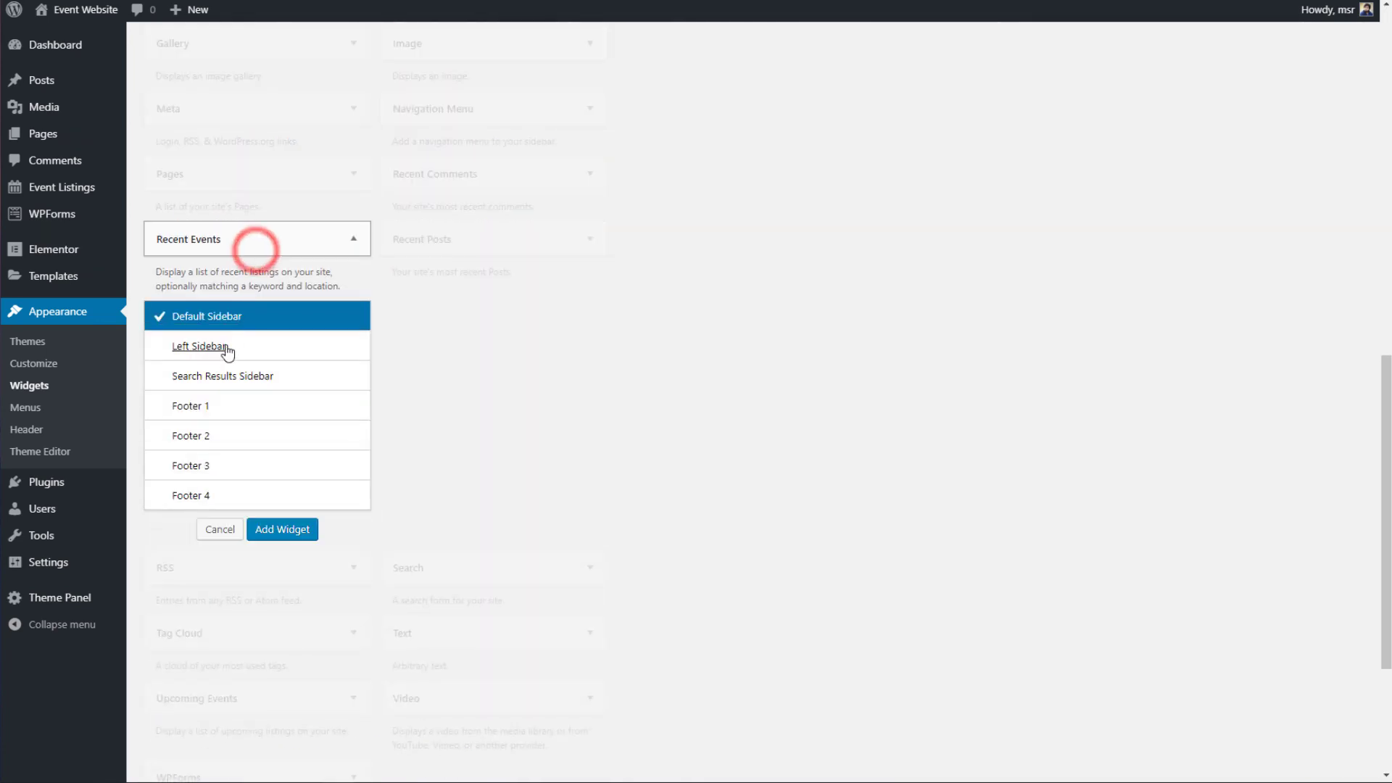
left_click(283, 528)
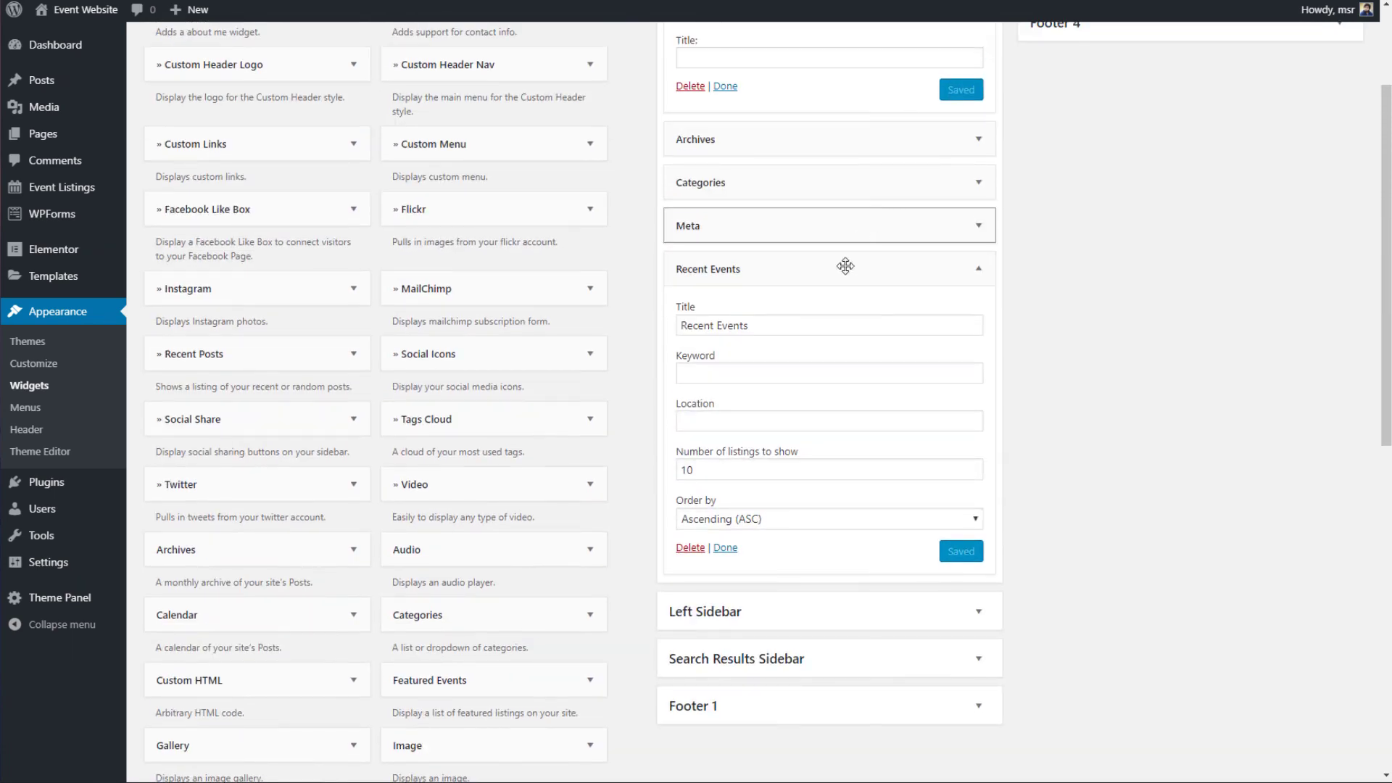
Step: Delete the Archives, Categories and Meta widgets from the Default Sidebar
left_click(978, 138)
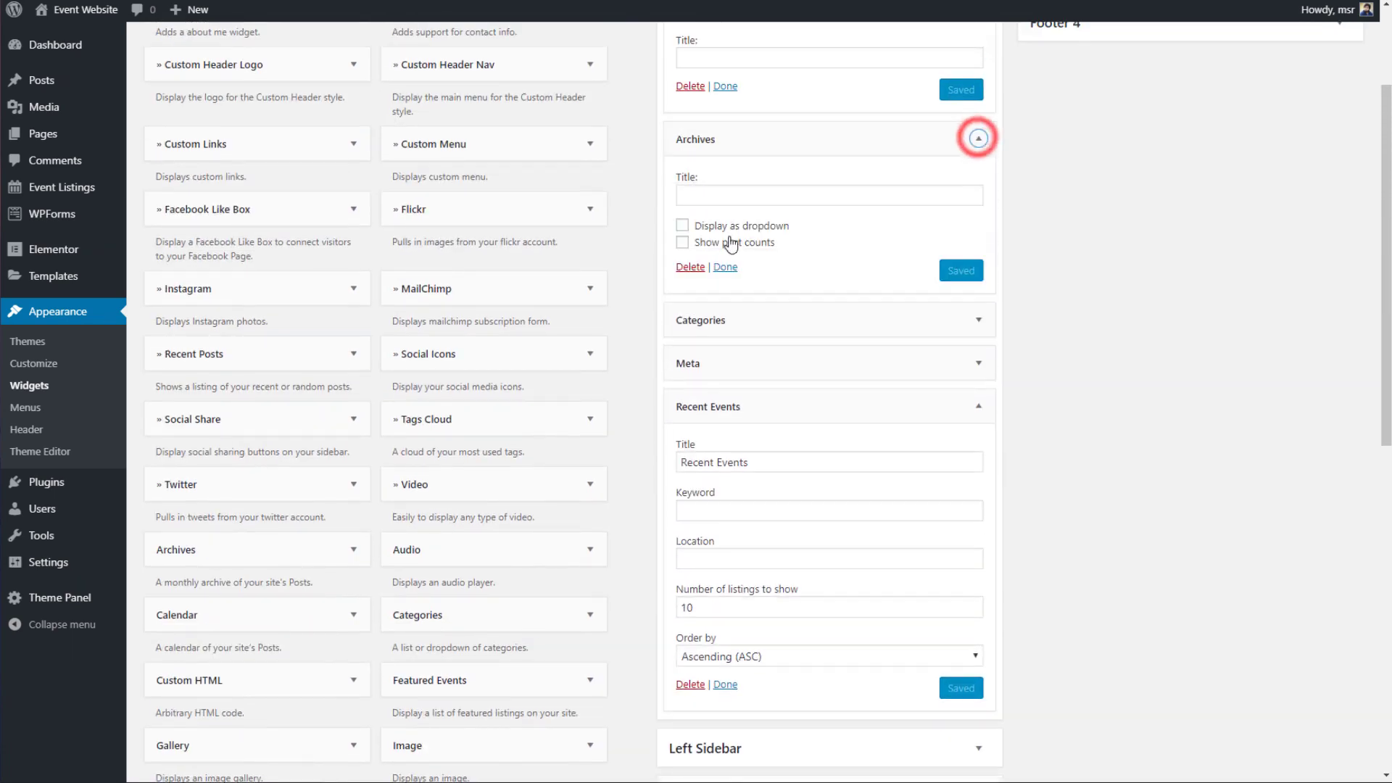
left_click(700, 268)
left_click(977, 138)
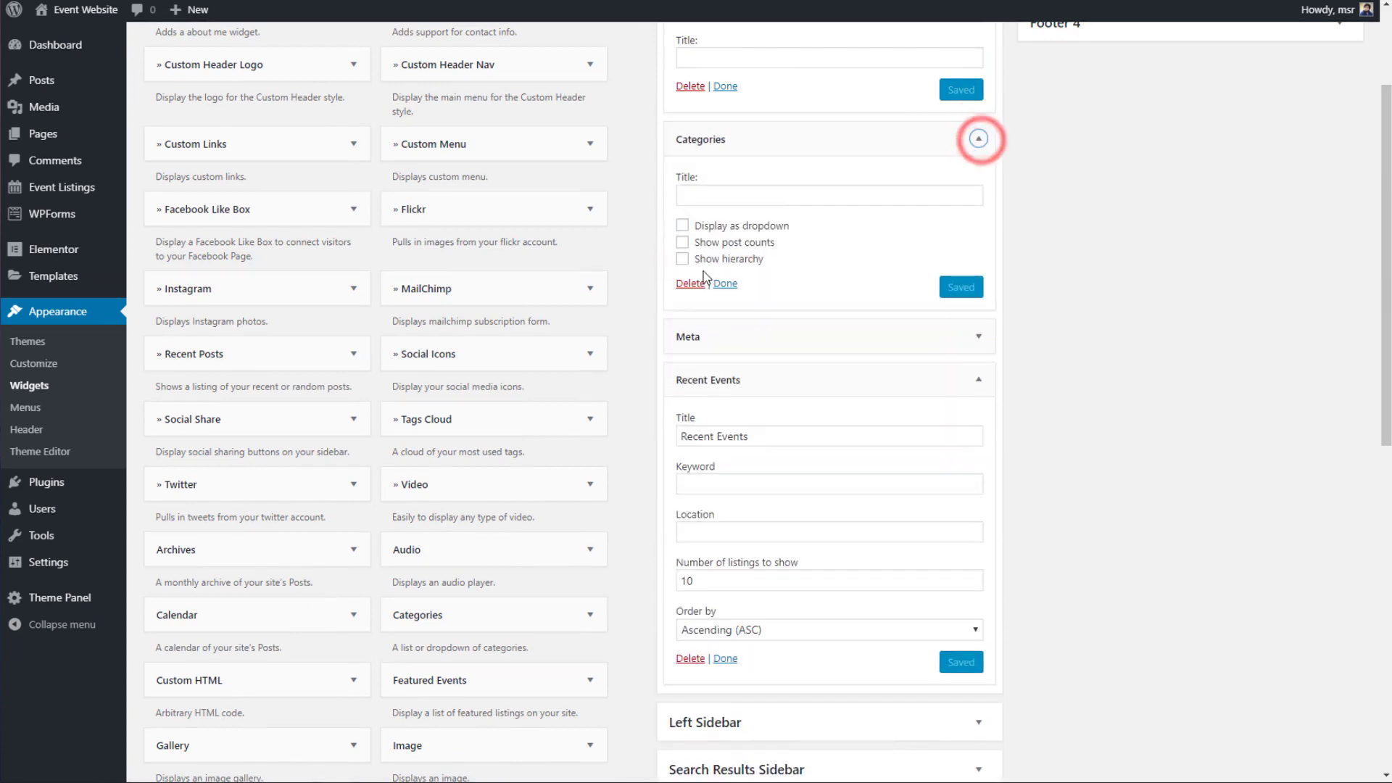
left_click(696, 283)
left_click(979, 140)
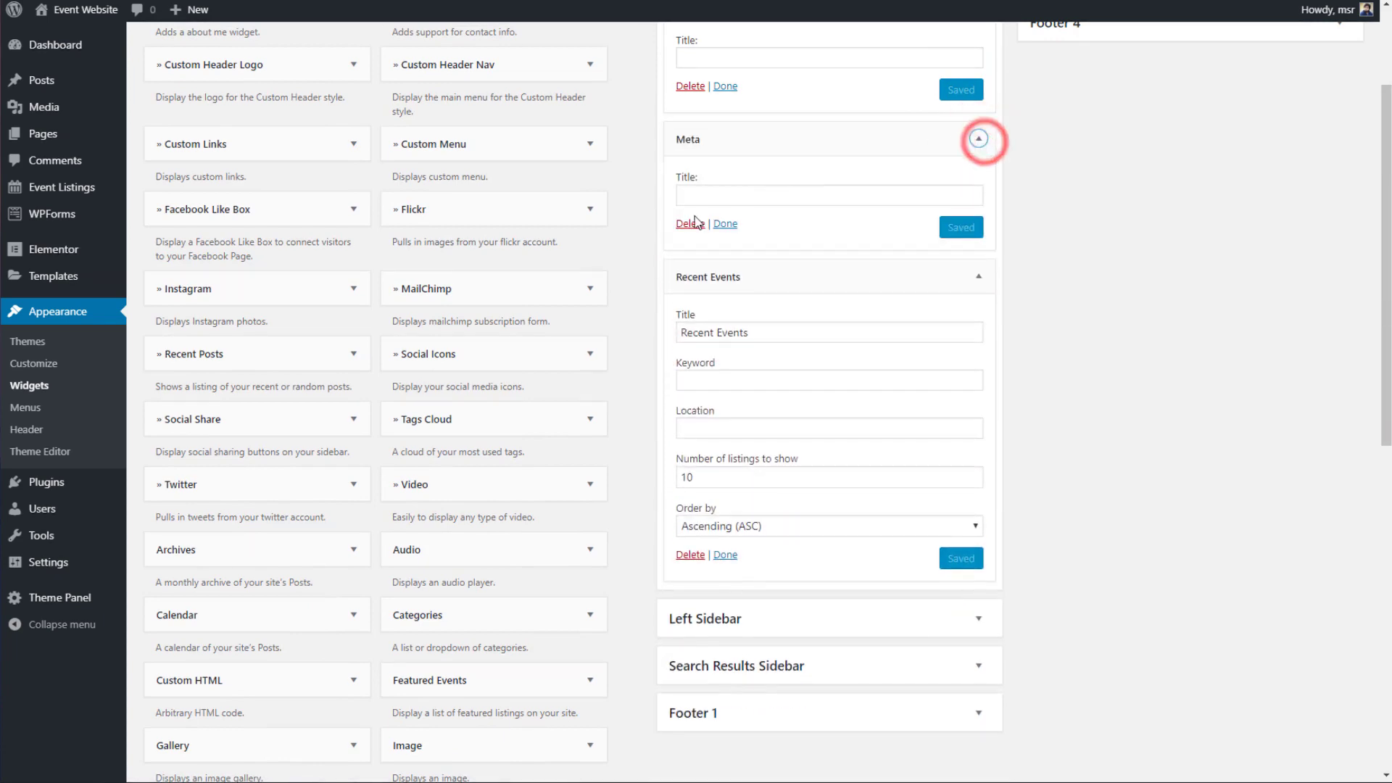
left_click(690, 223)
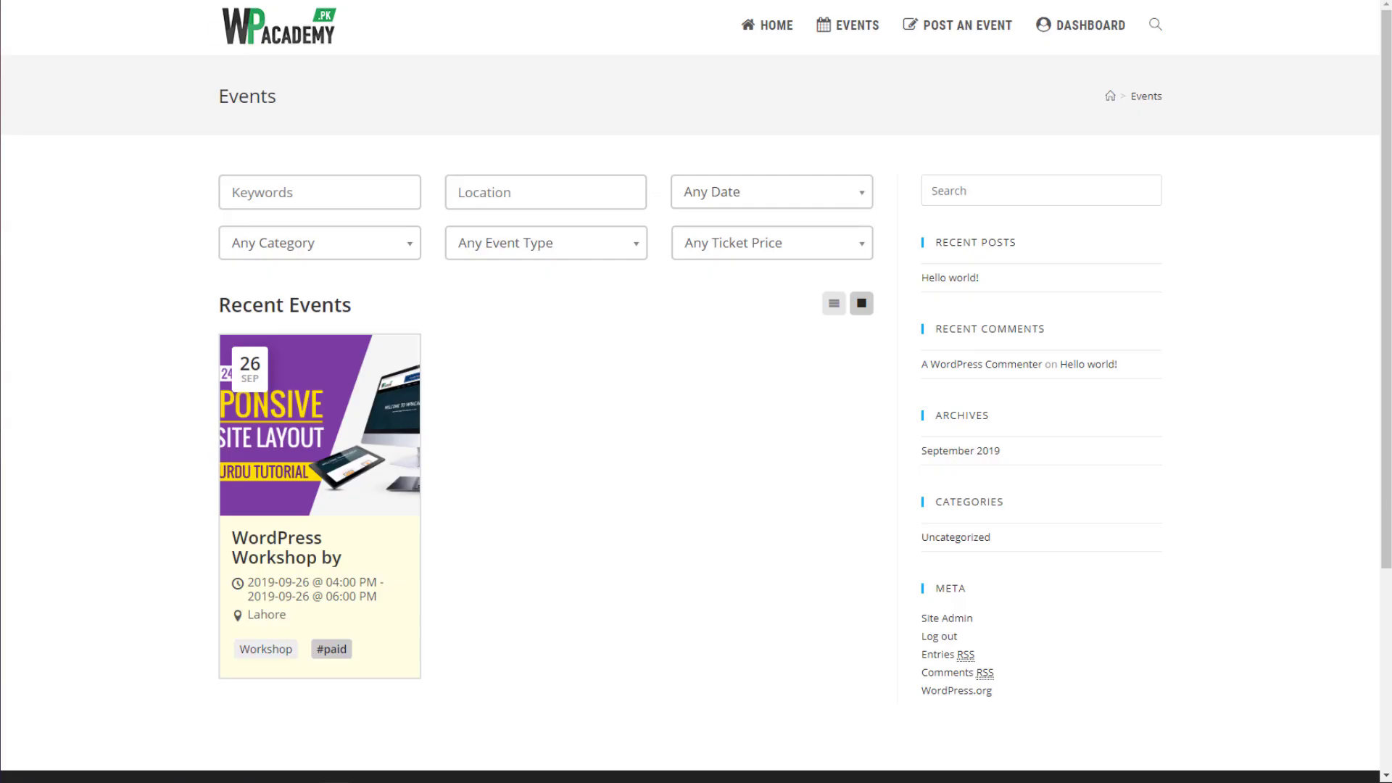
Step: Reload the Events page on the site and check its updated sidebar
key("F5")
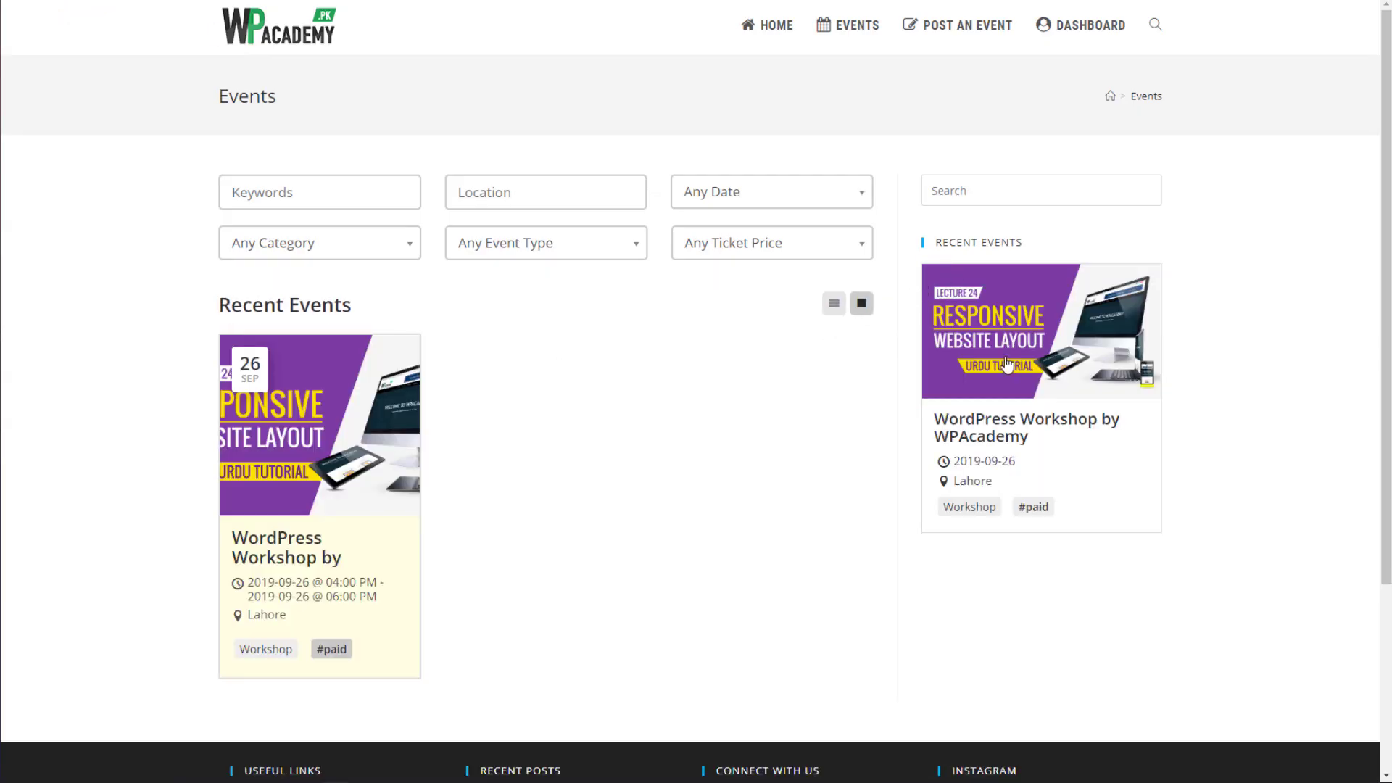
scroll(1007, 365, "down", 4)
scroll(1022, 302, "up", 3)
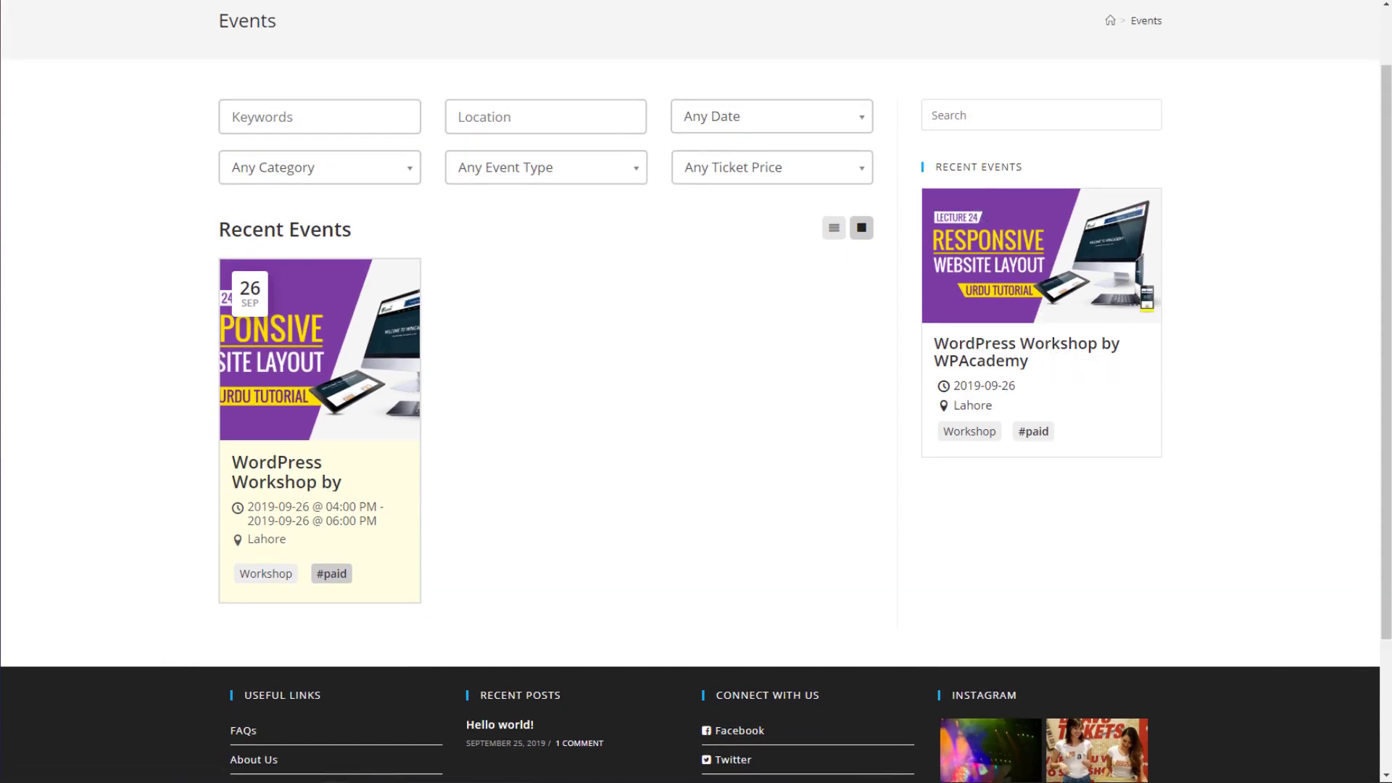
Step: Open the Homepage for editing in a new tab from the pages list and view its OceanWP Sidebar options
key("ctrl+Tab")
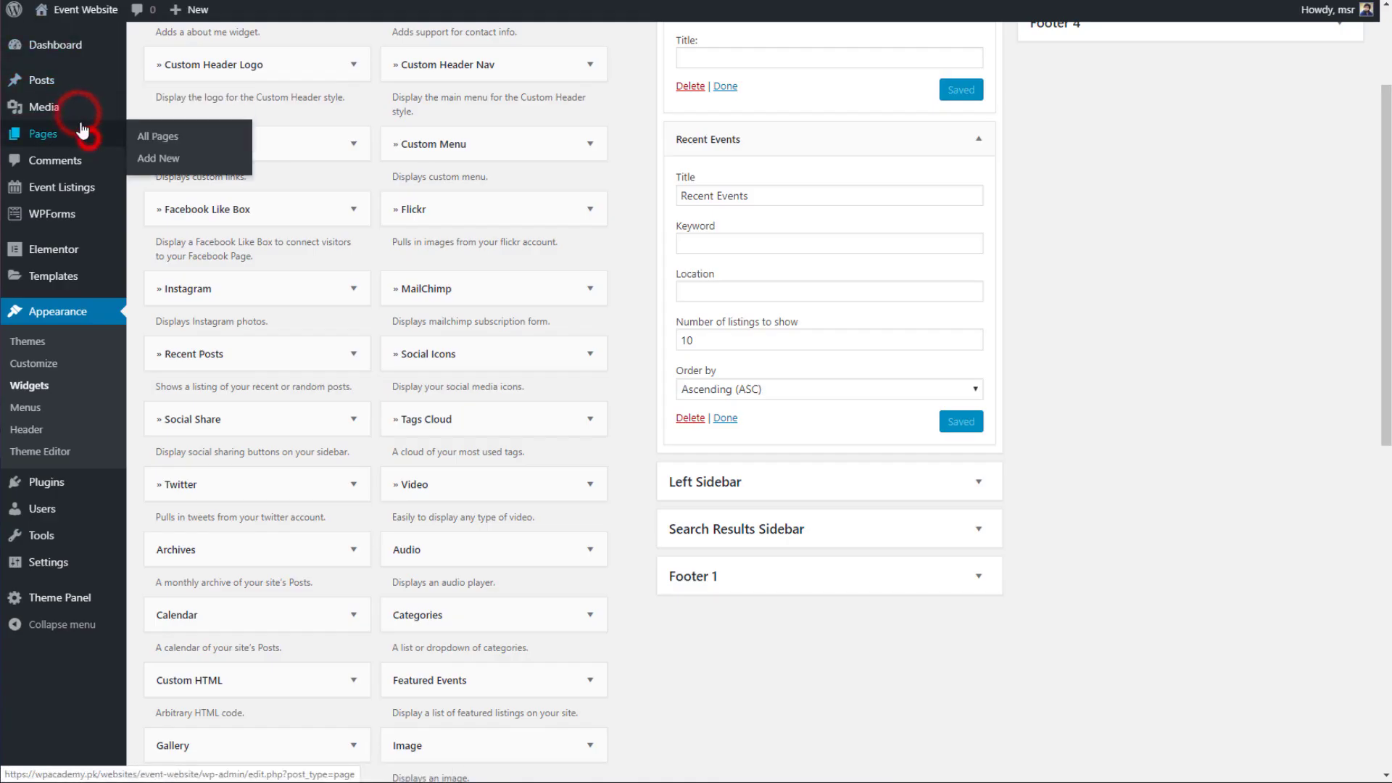
left_click(85, 136)
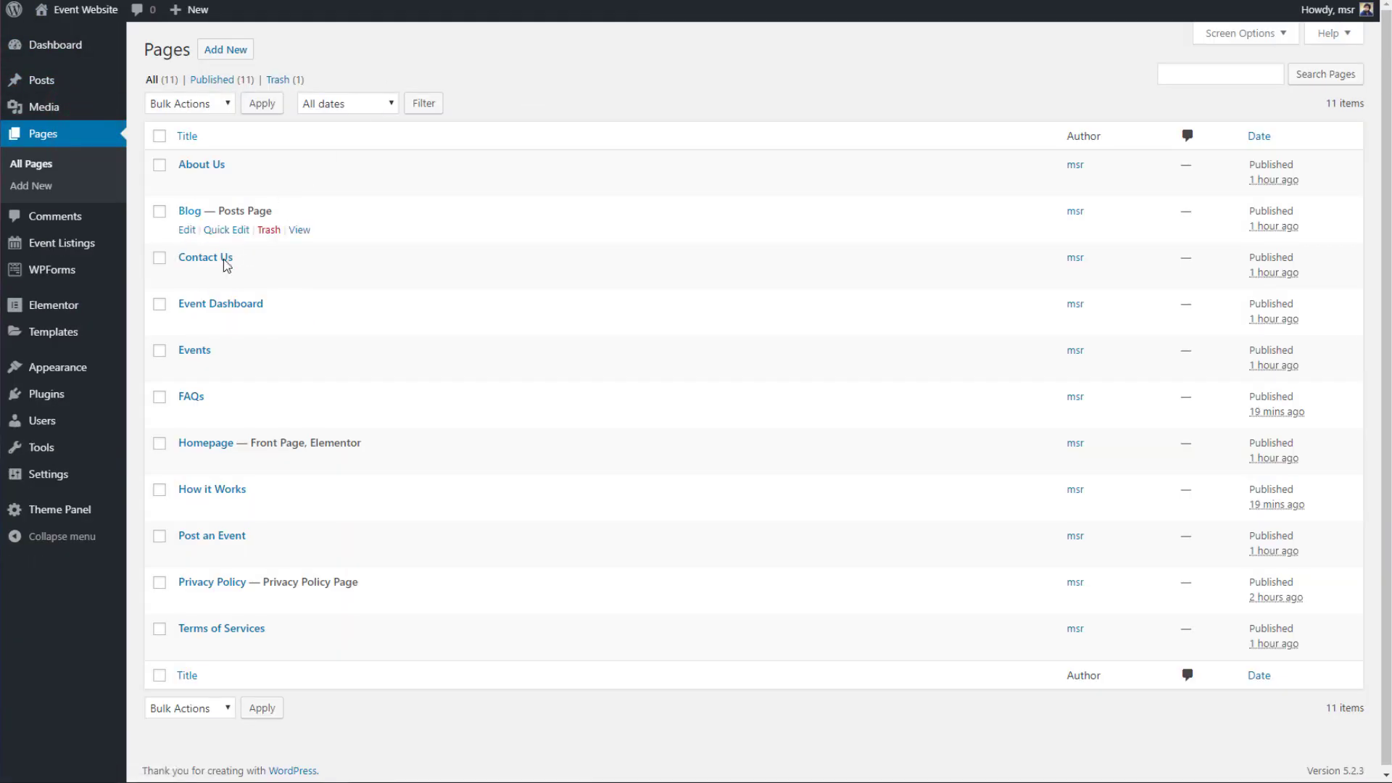
right_click(192, 461)
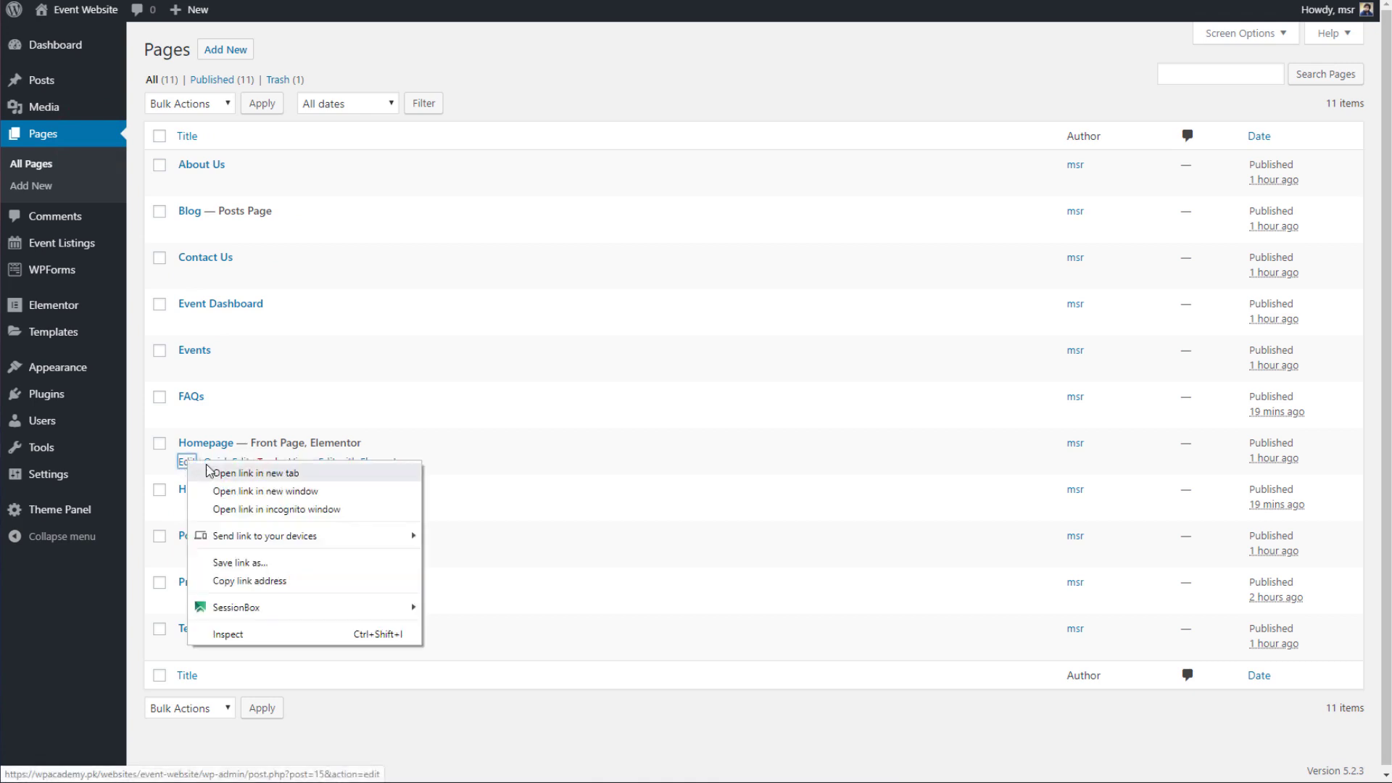
left_click(209, 468)
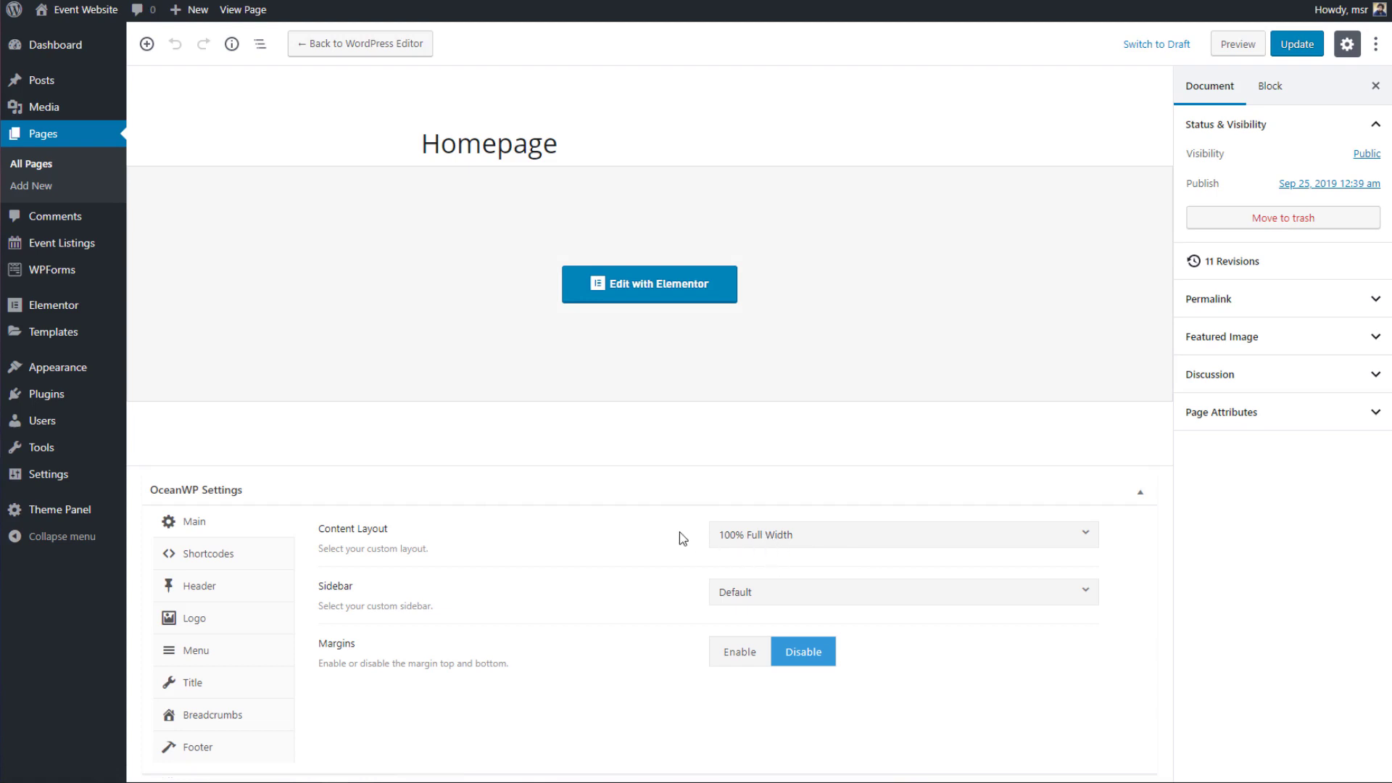
left_click(780, 594)
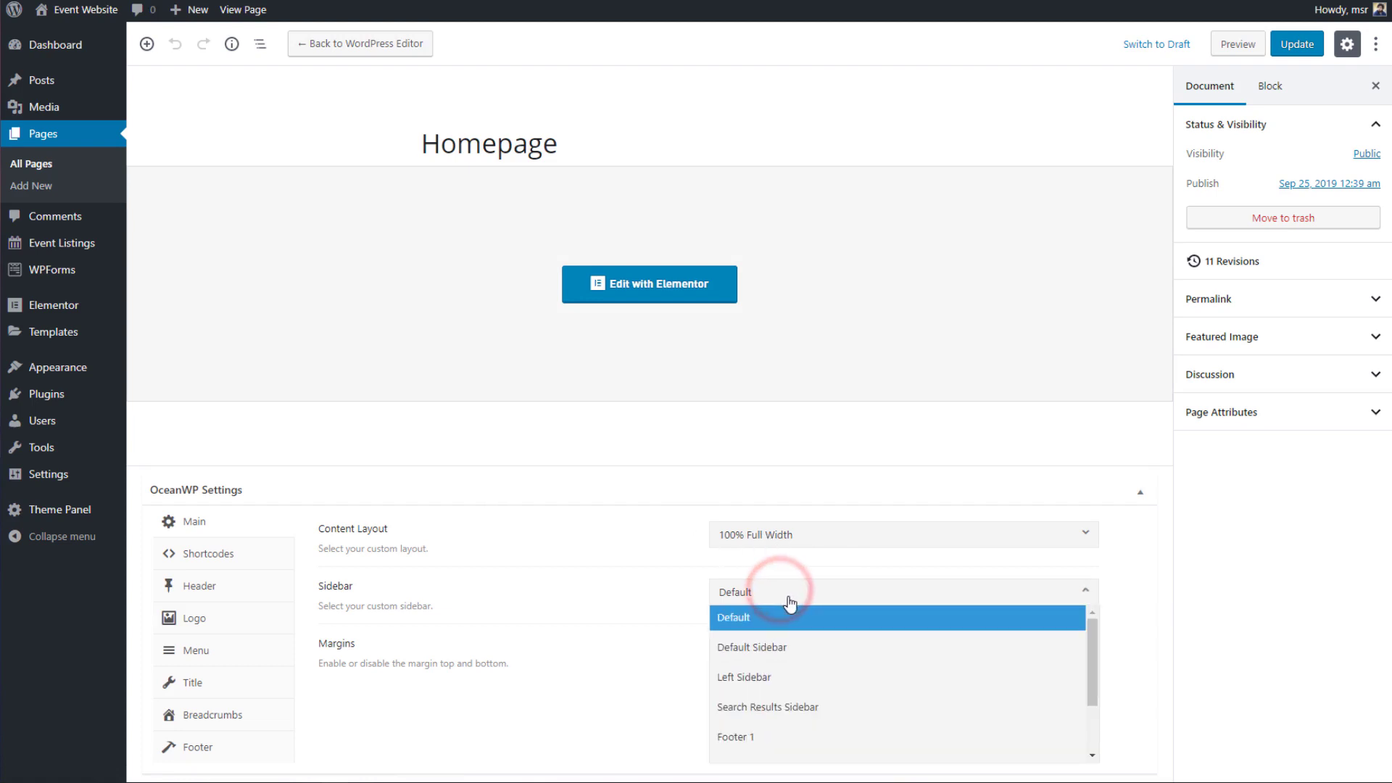
left_click(676, 586)
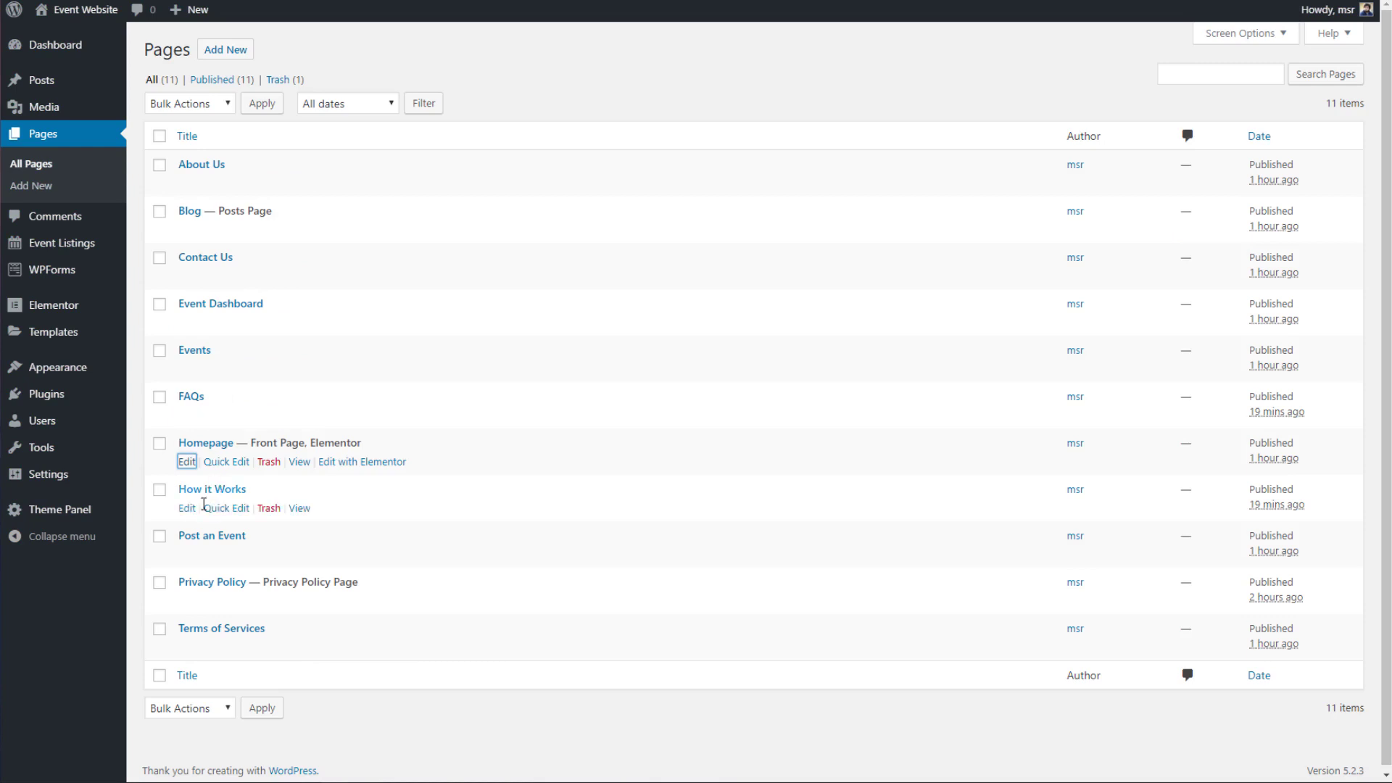
Step: Open the Events page for editing in a new tab, set its Content Layout to 100% Full Width and update it
right_click(190, 374)
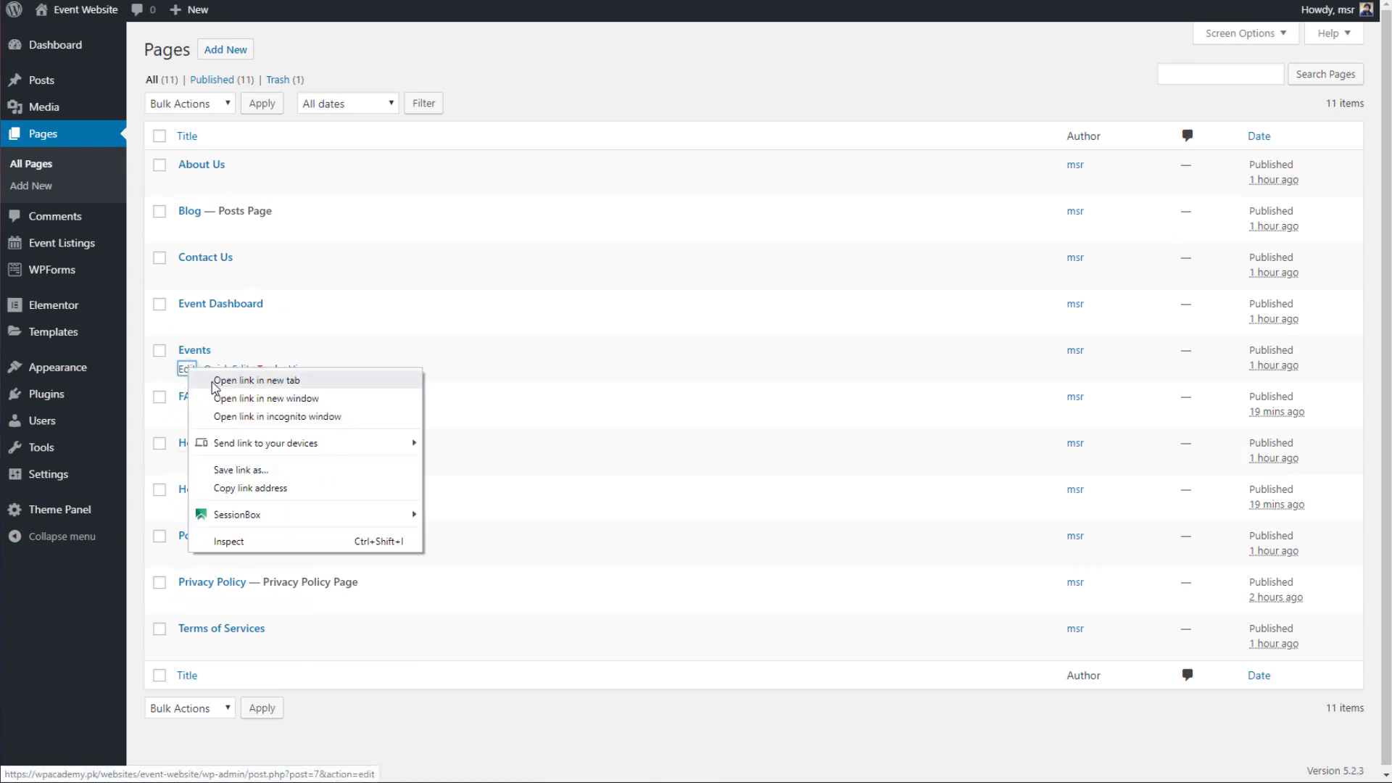
left_click(211, 377)
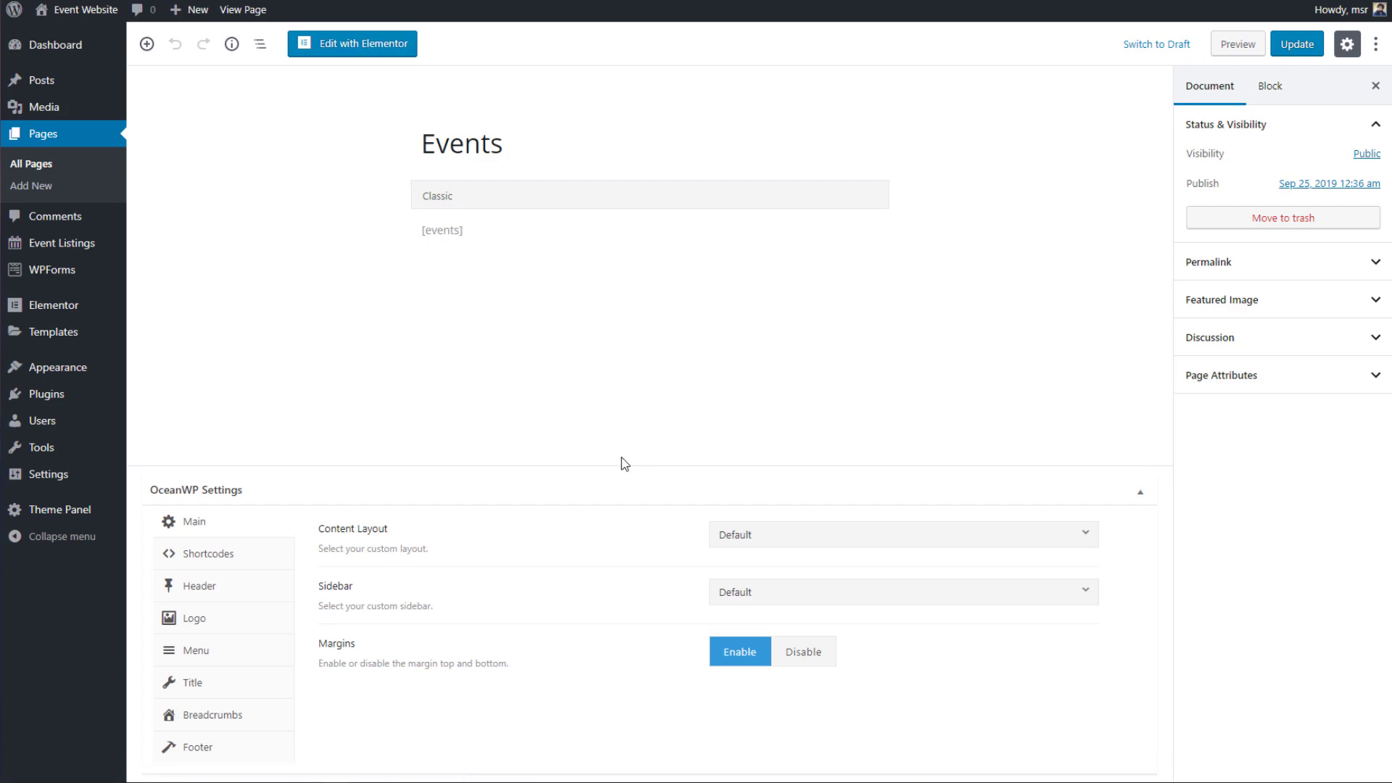
left_click(779, 540)
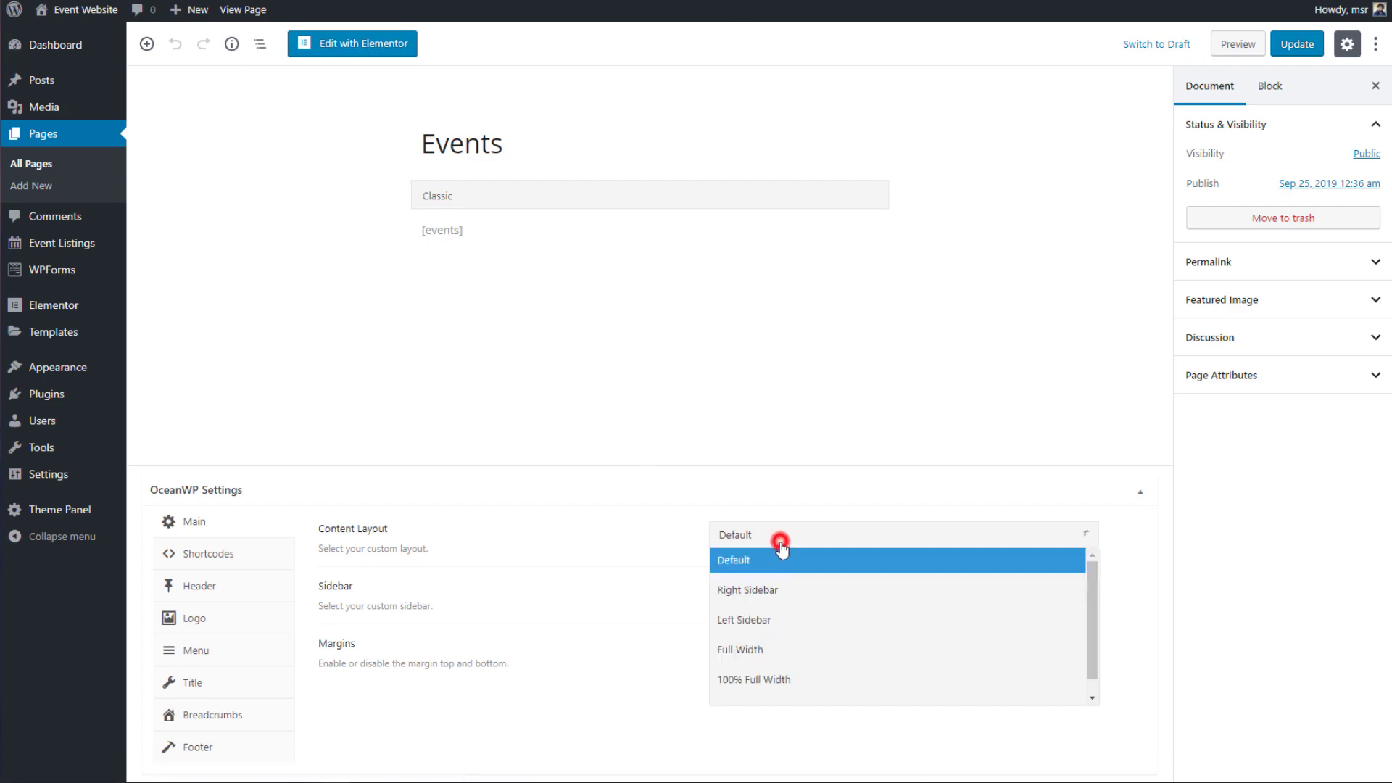
left_click(810, 671)
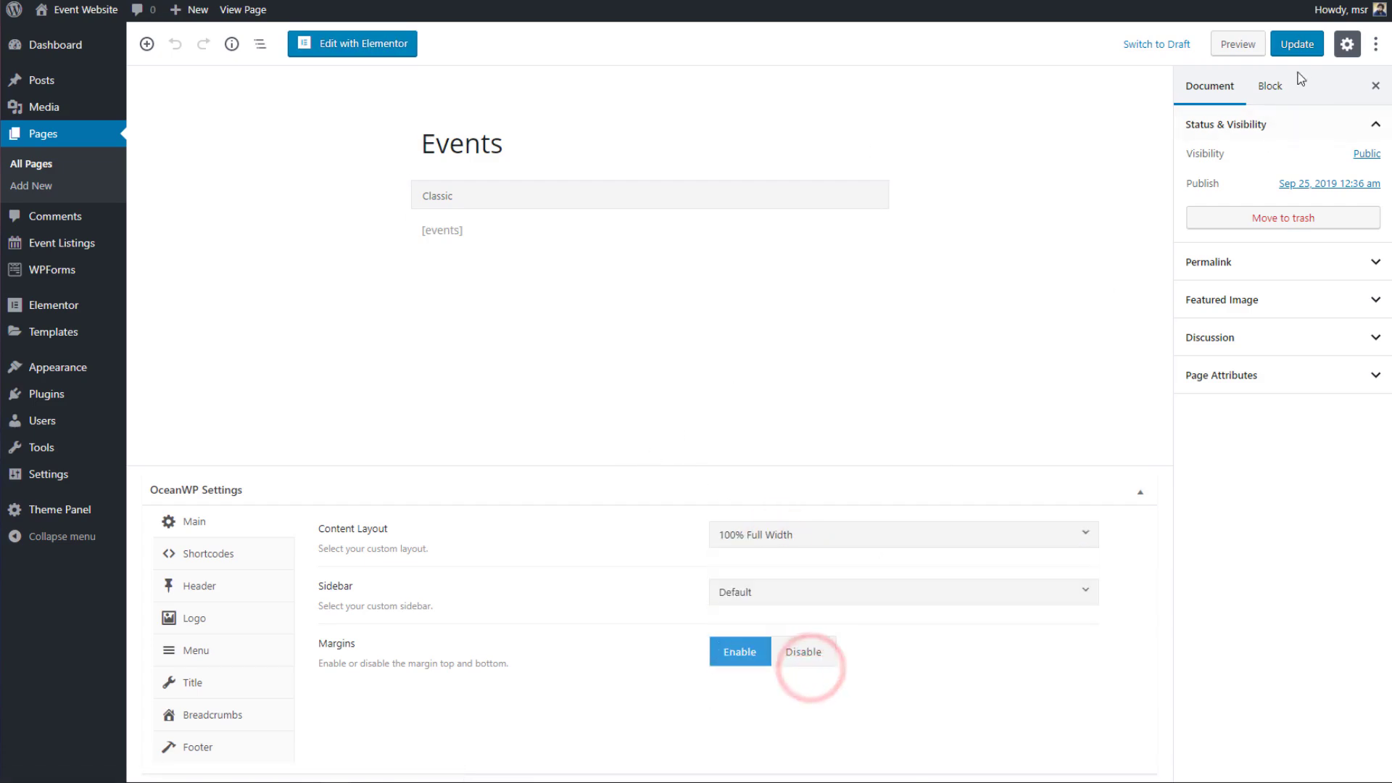
left_click(1298, 44)
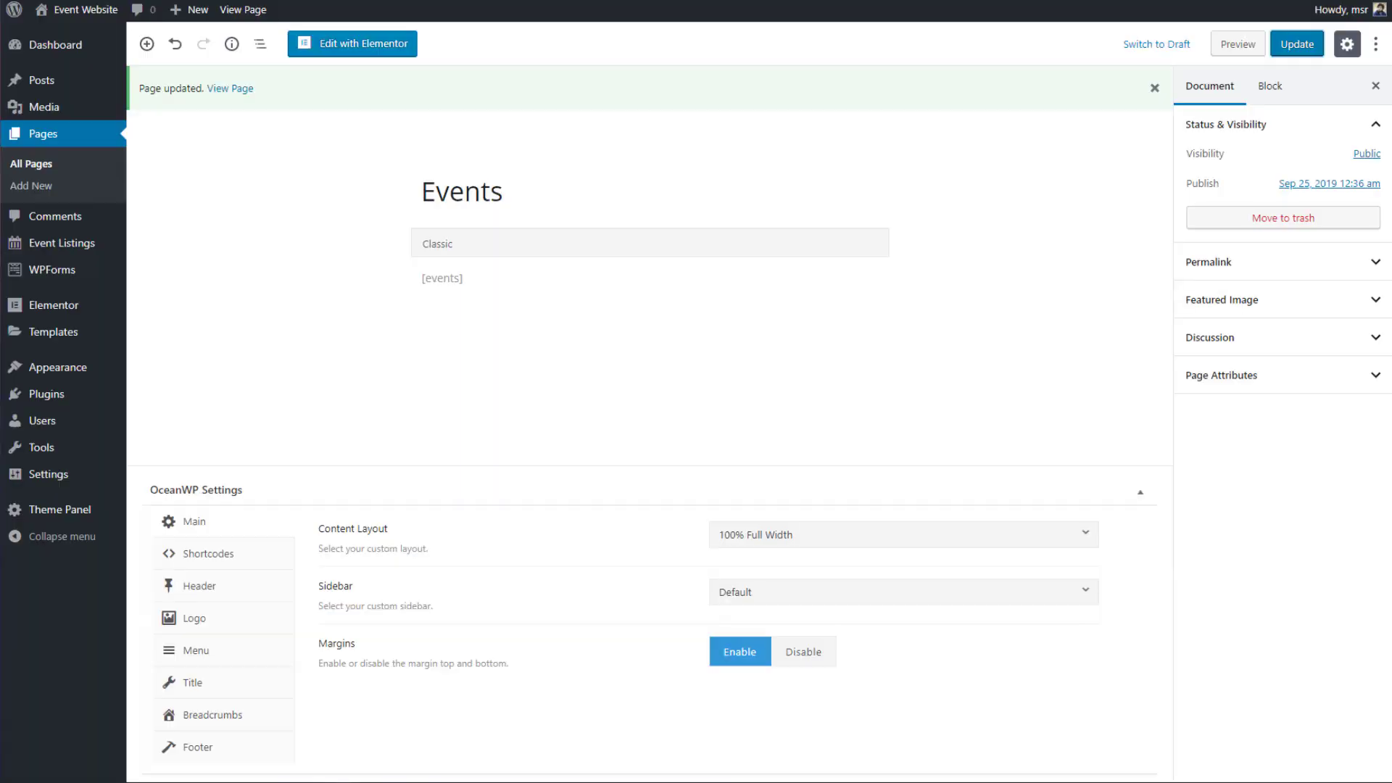
Step: Set the Events page's Content Layout to Full Width, update it and reload the page on the site to check the layout
left_click(762, 547)
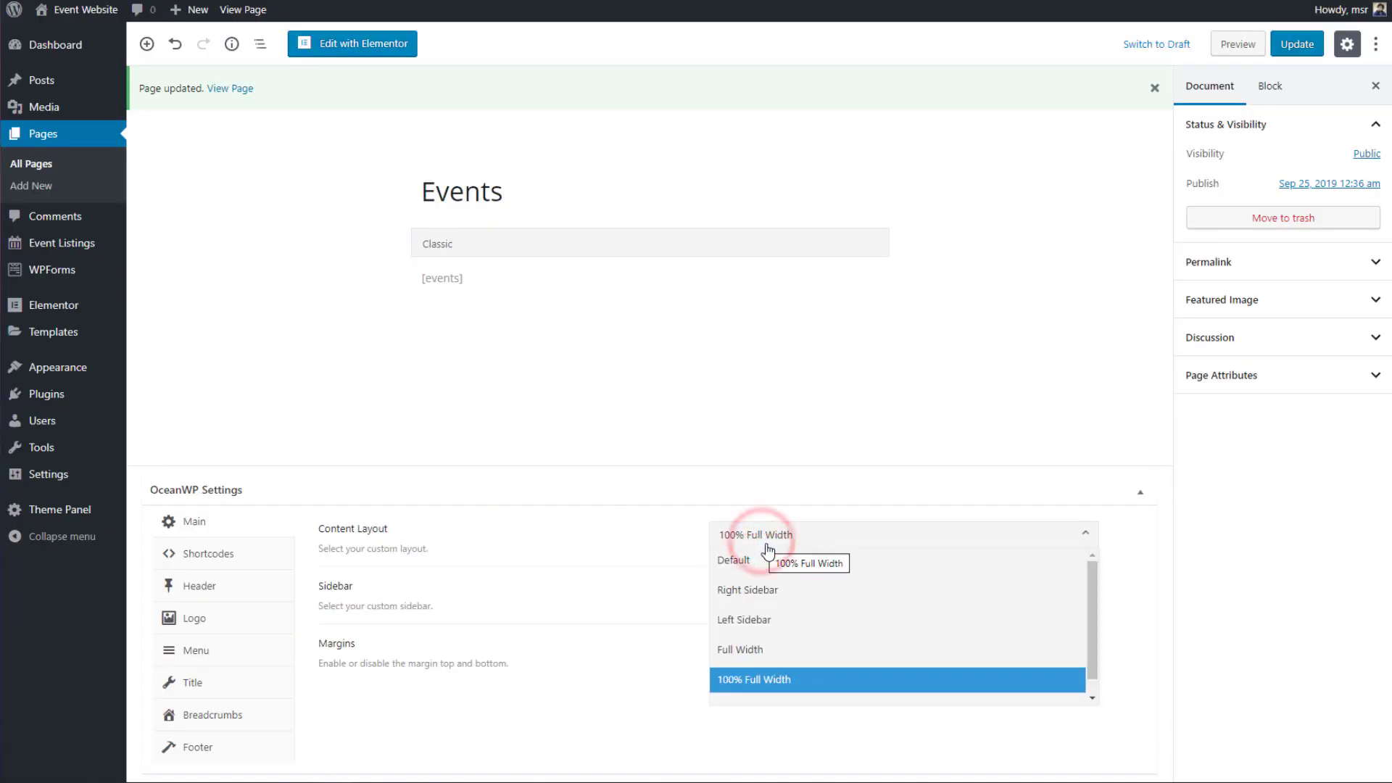
left_click(850, 650)
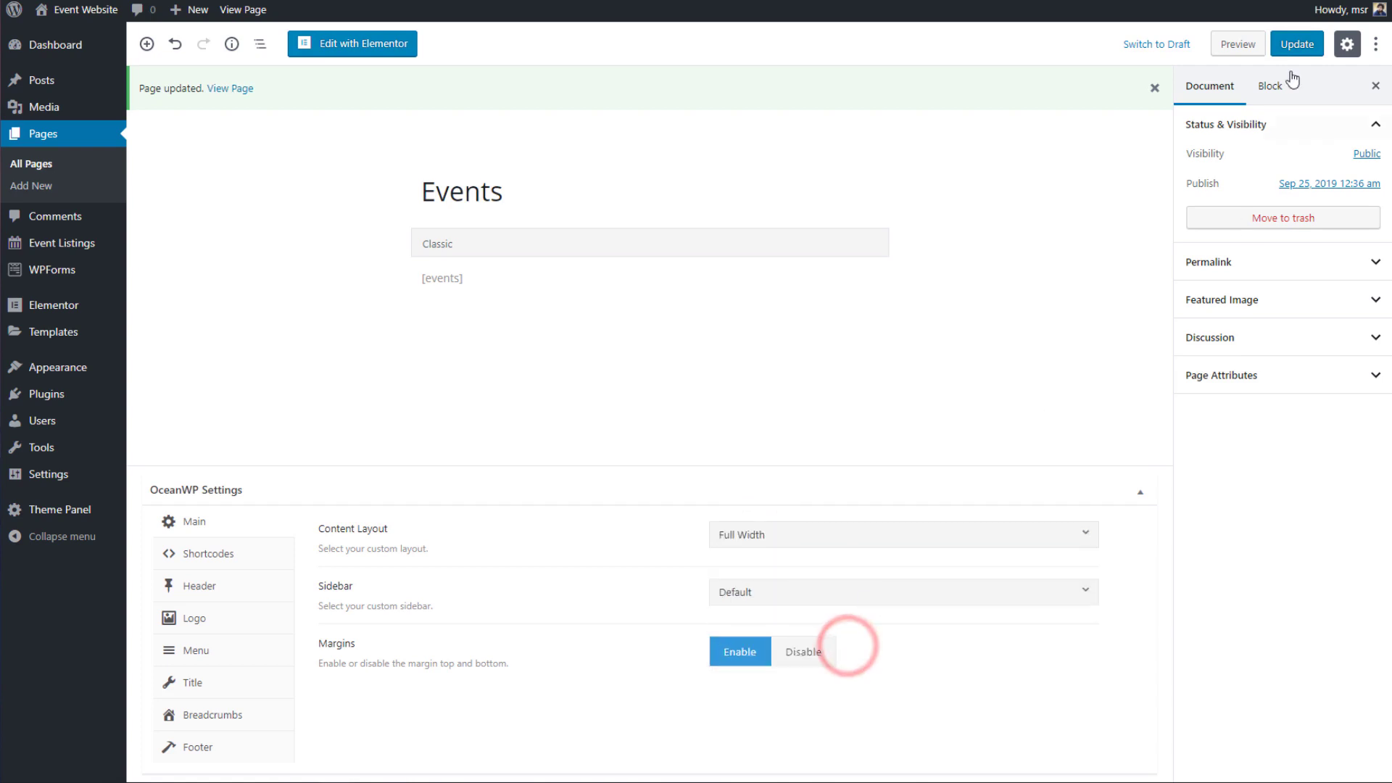
left_click(1298, 44)
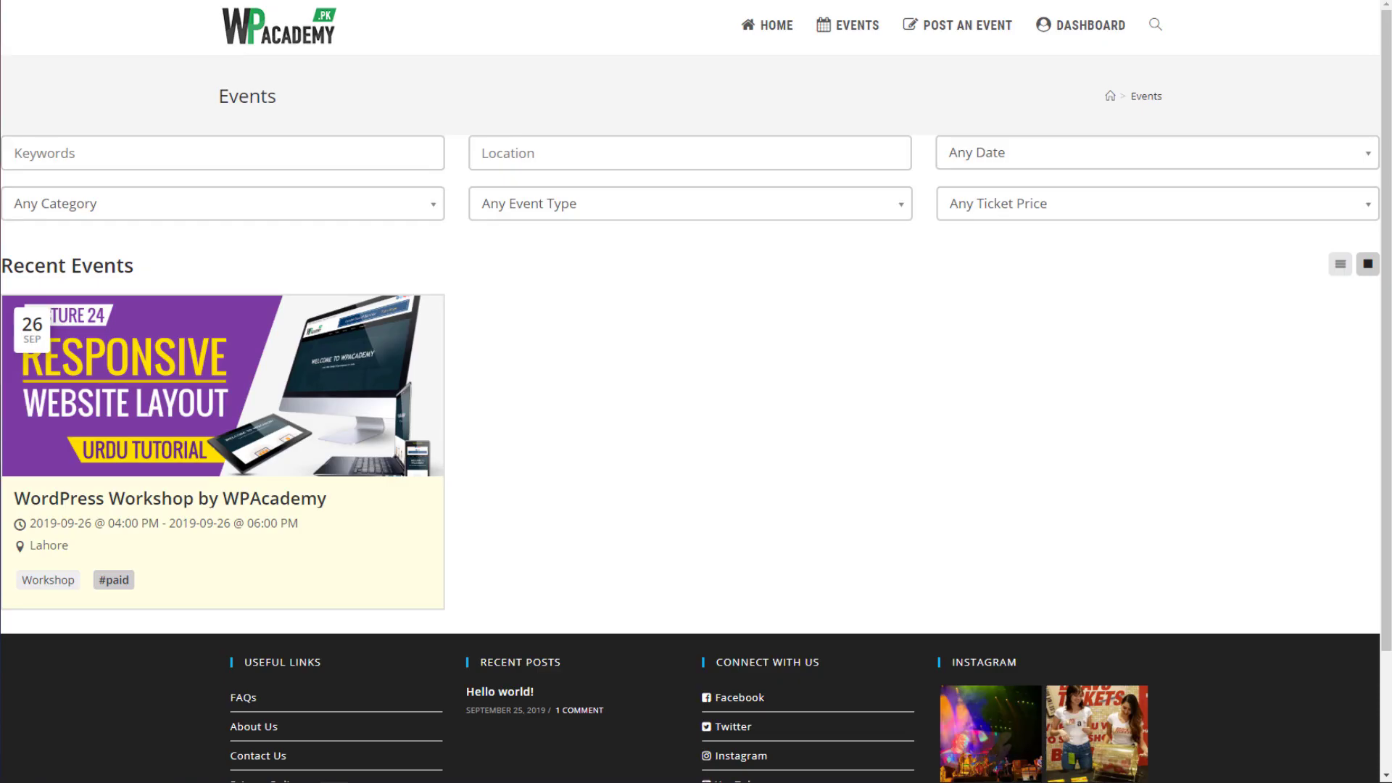
key("F5")
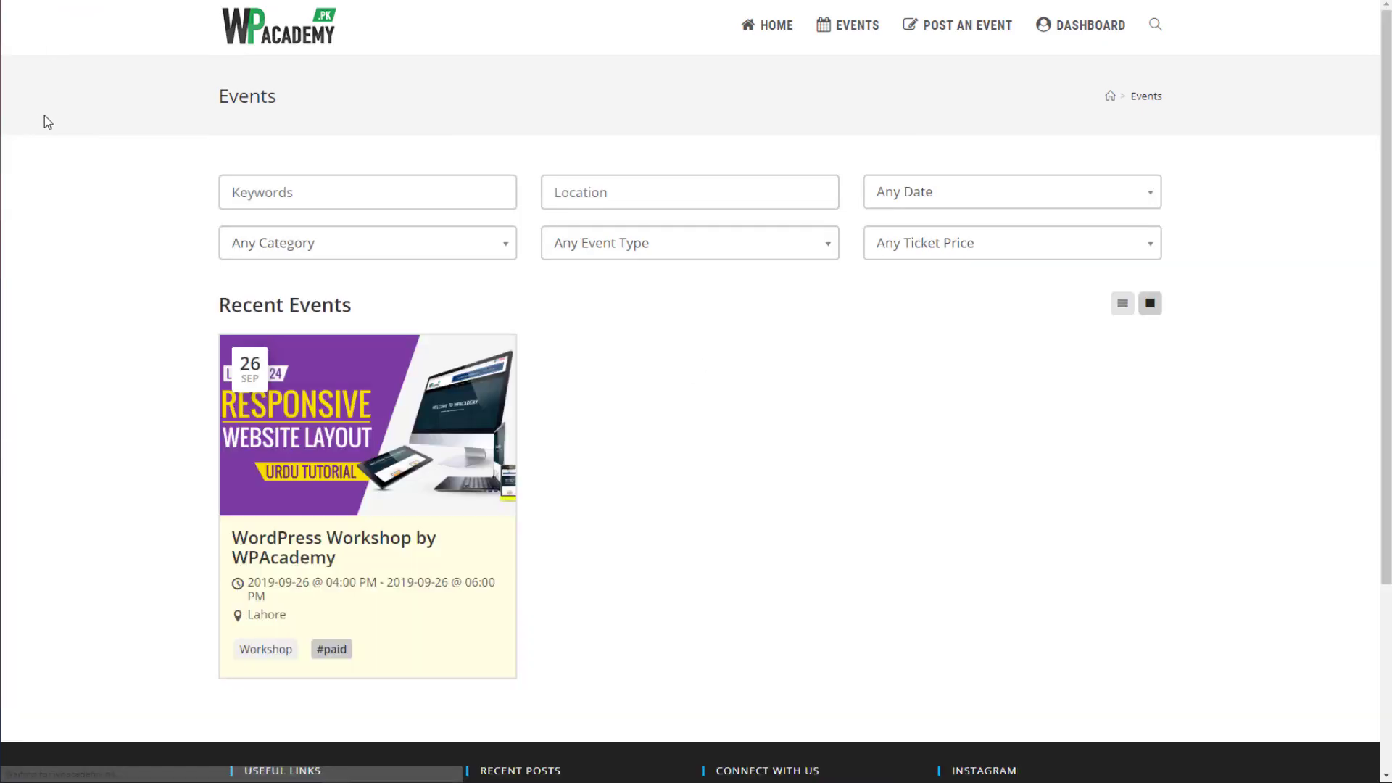
left_click_drag(1380, 171, 1376, 87)
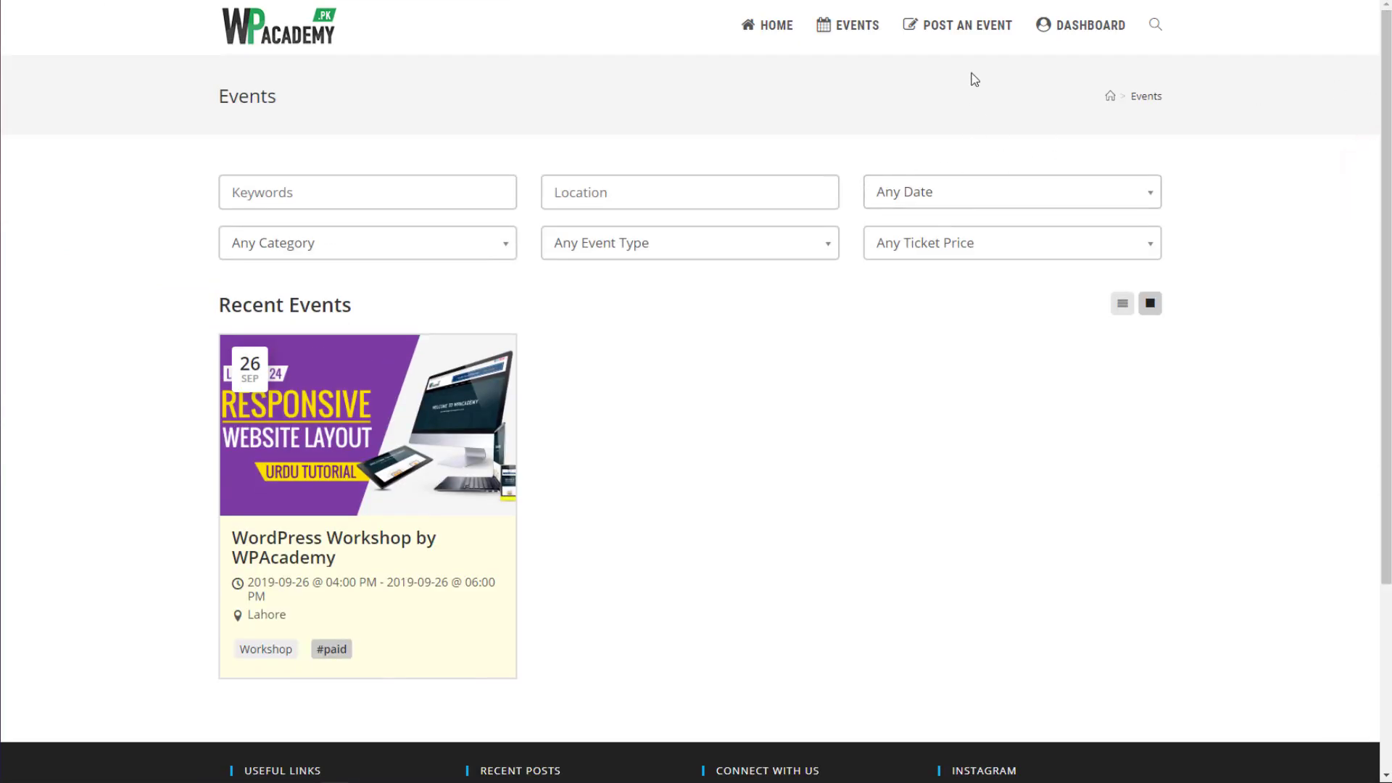
Step: View the Post an Event page's form and sidebar on the site, and return to the Events page
left_click(977, 32)
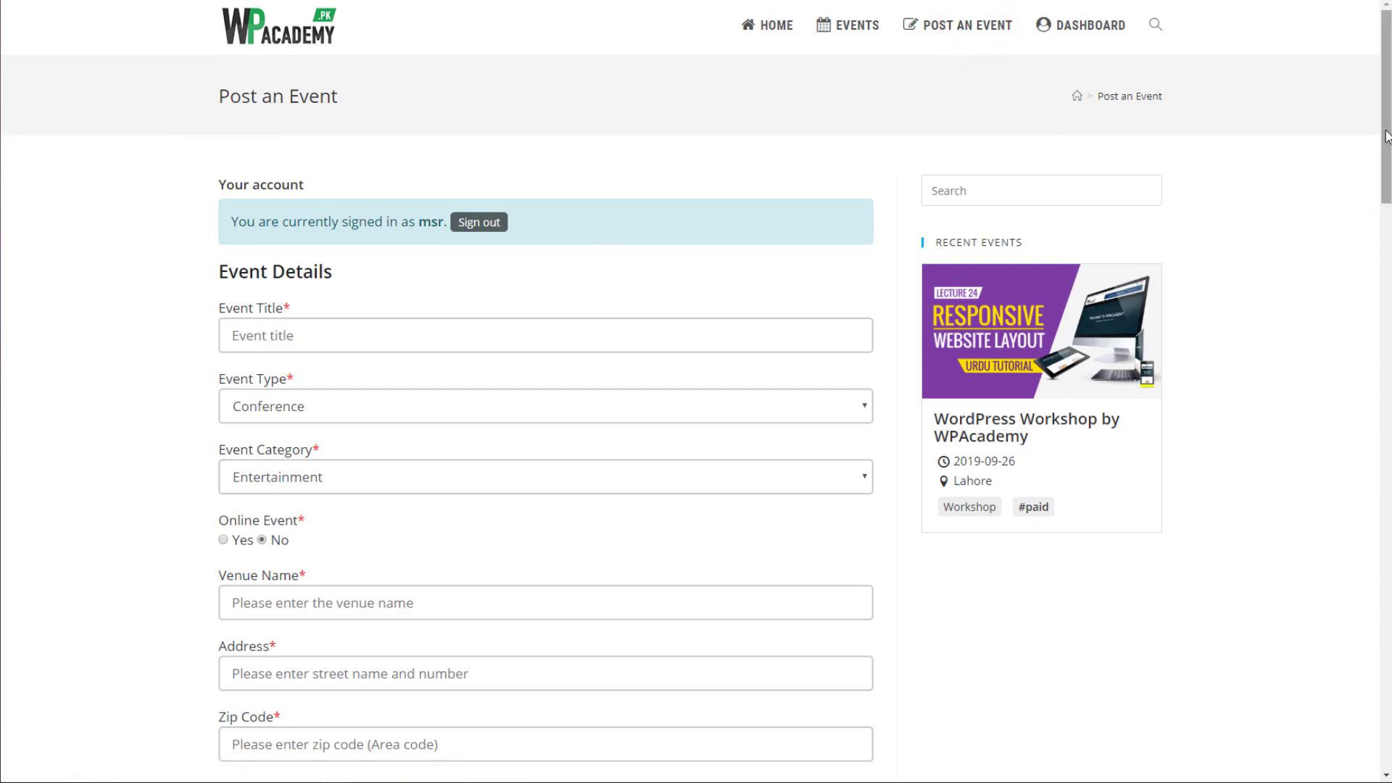
mouse_move(1384, 129)
left_mouse_down()
mouse_move(1383, 471)
mouse_move(1383, 138)
left_mouse_up()
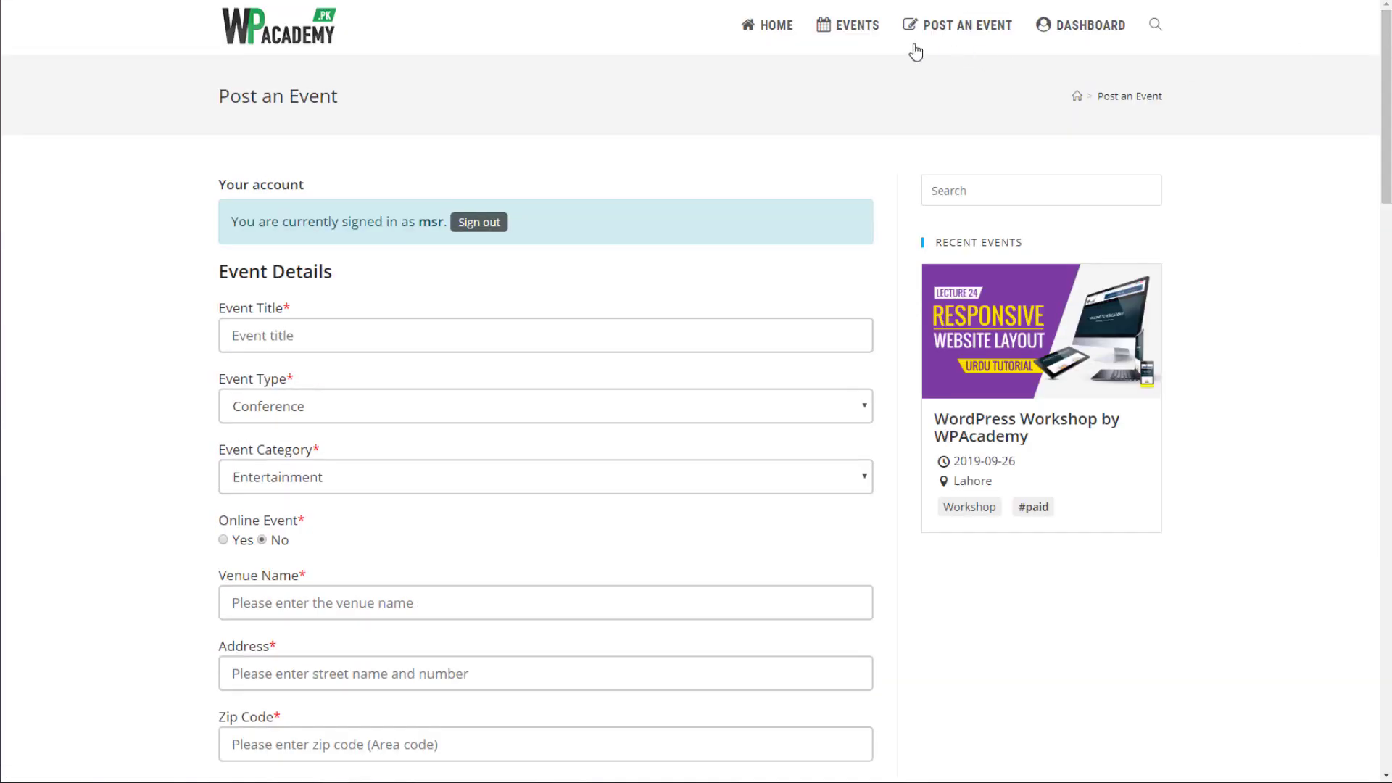
left_click(858, 32)
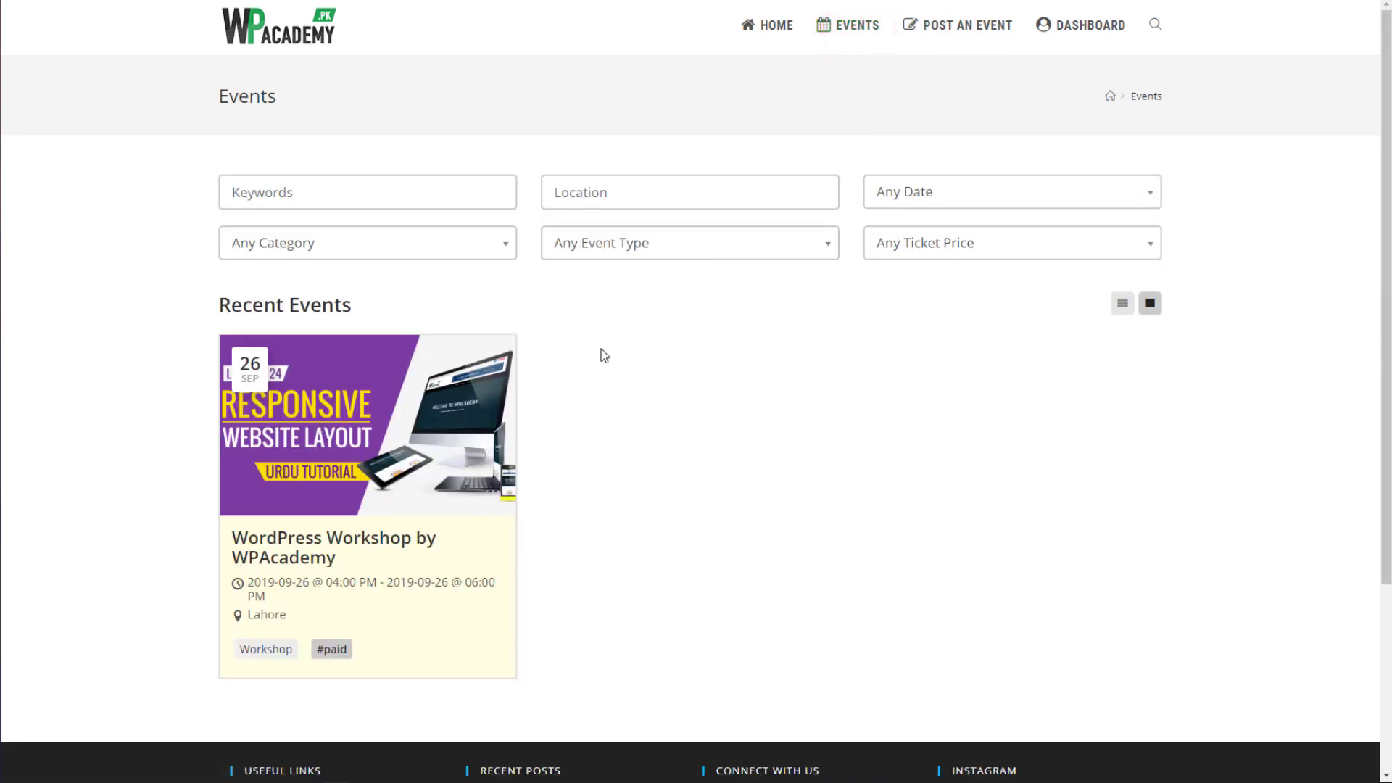
Step: Open the WordPress Workshop by WPAcademy event from the Events page and look through its details and sidebar
left_click(473, 412)
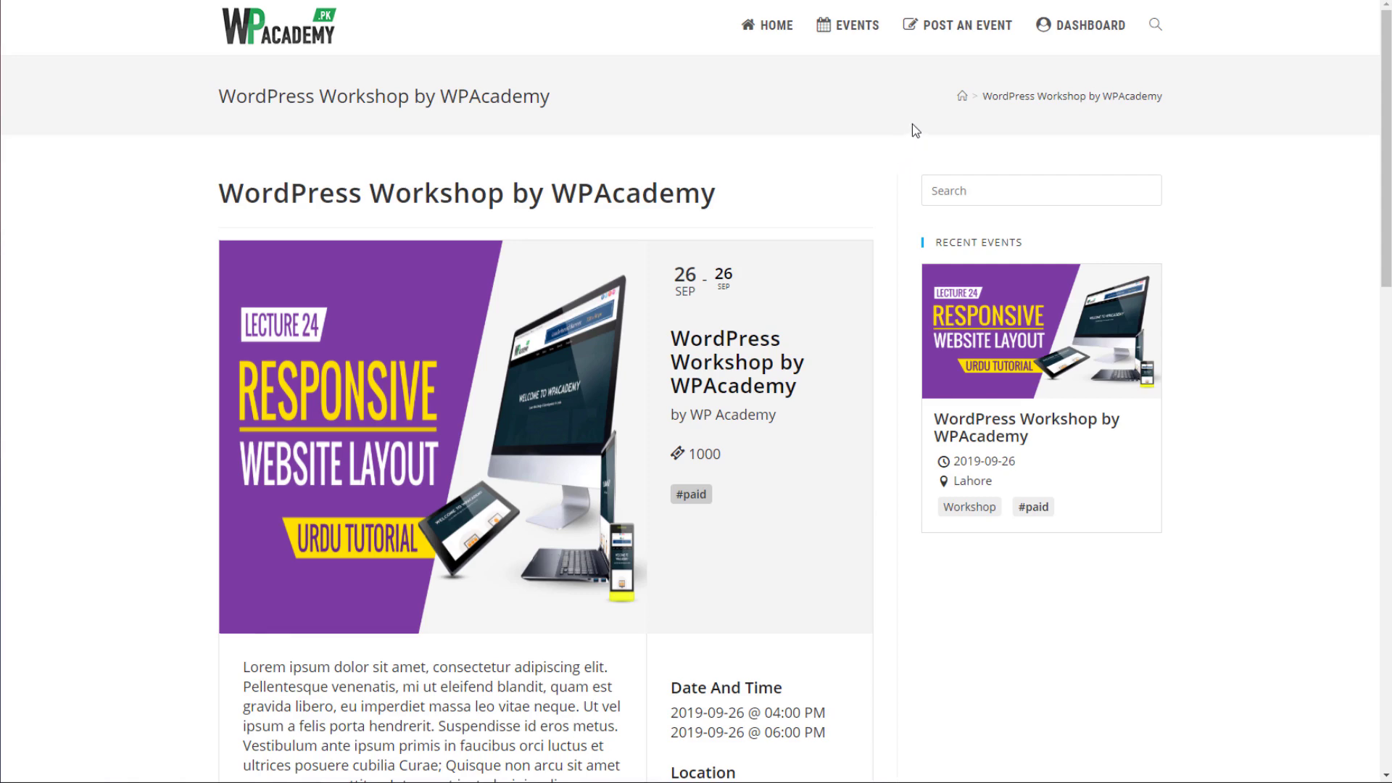
scroll(914, 131, "down", 10)
scroll(921, 126, "down", 2)
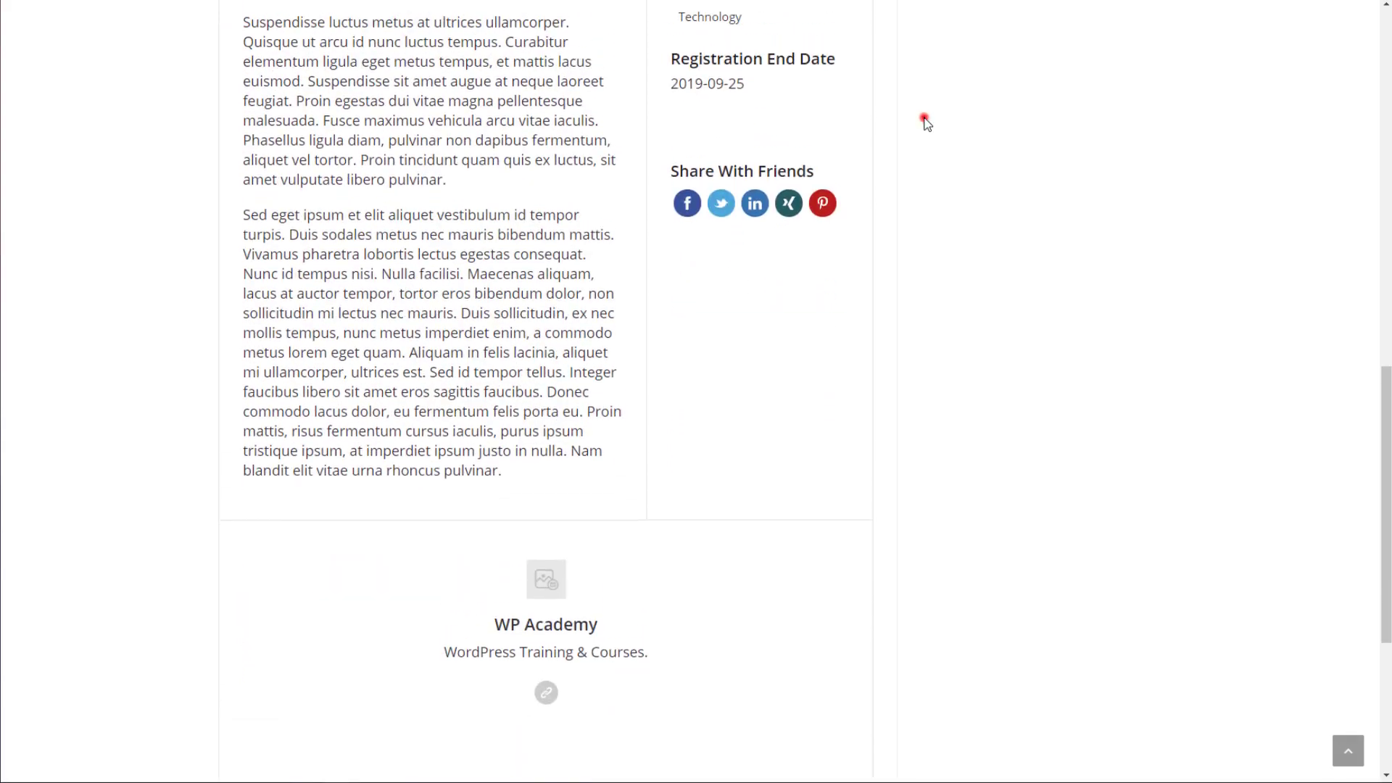
left_click(923, 122)
left_click(1379, 261)
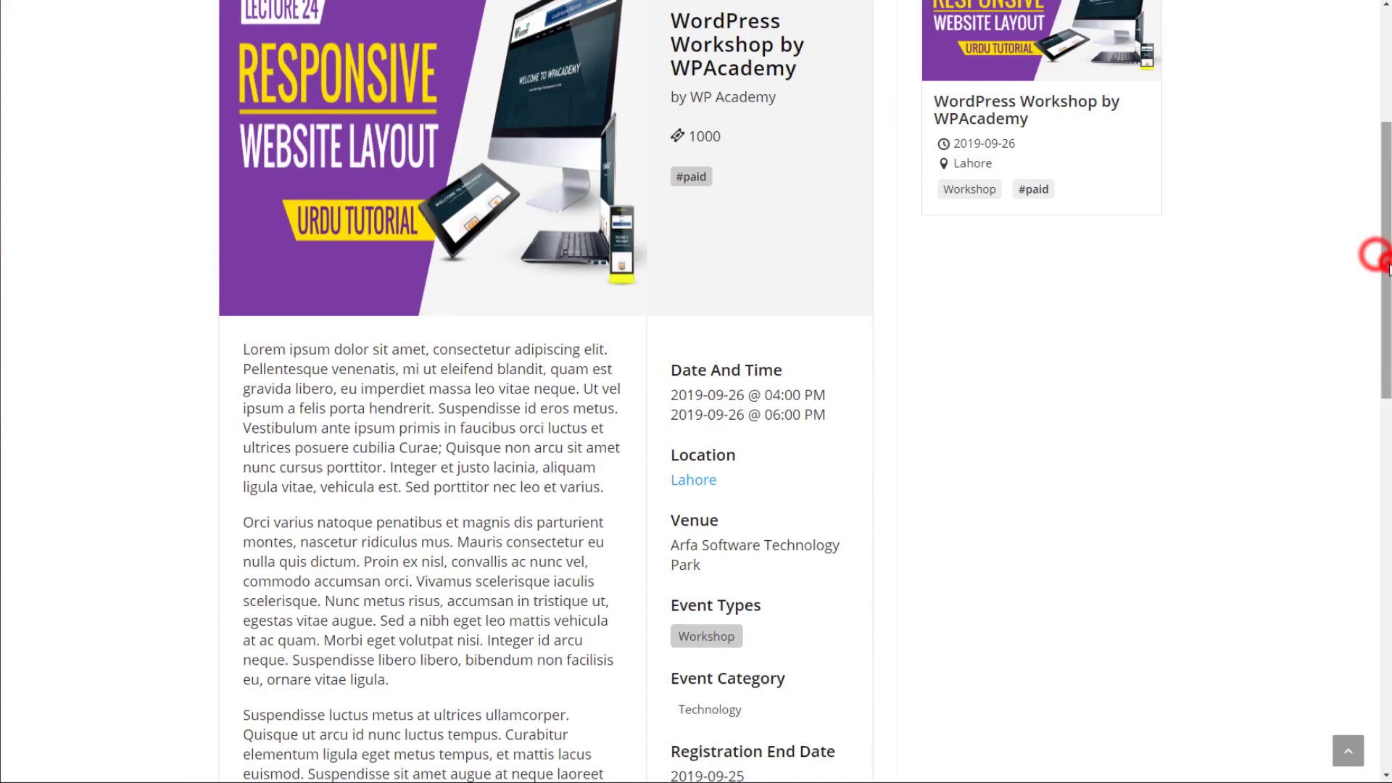